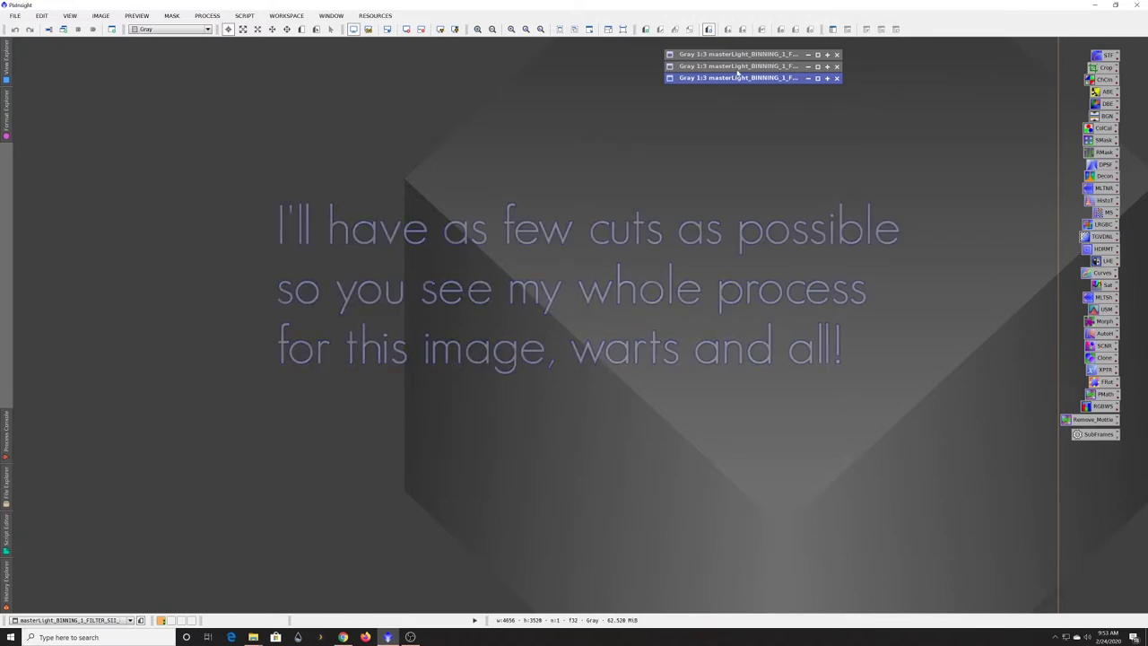
Step: Open the Ha, OIII and SII images from their icons, then shade the SII and OIII windows
double_click(751, 55)
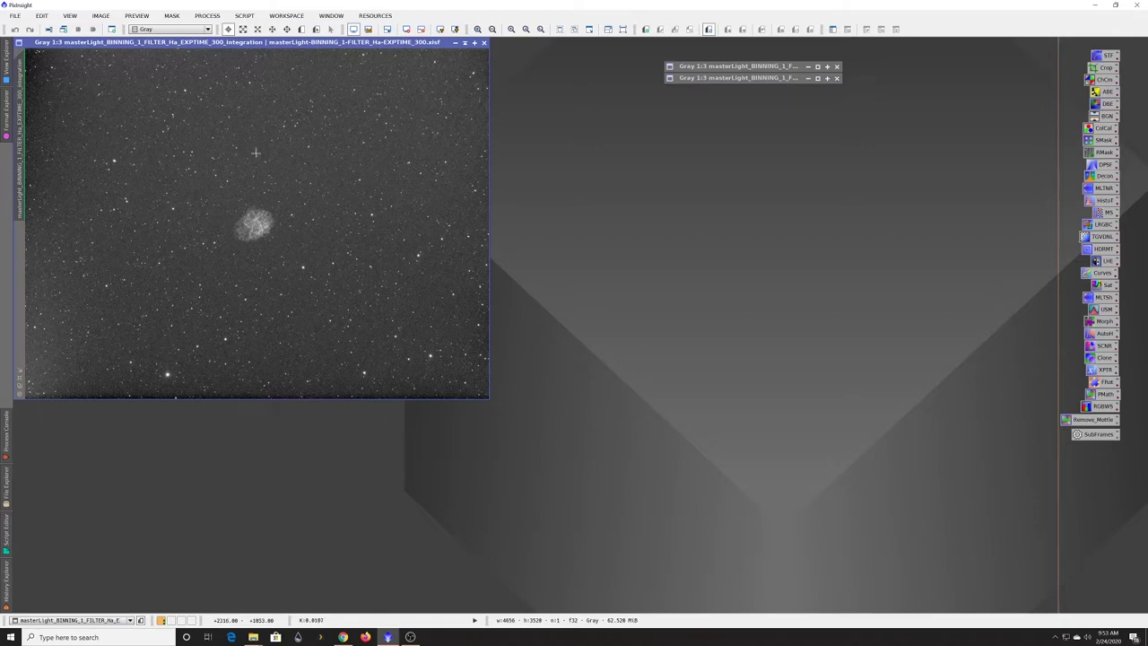
double_click(724, 67)
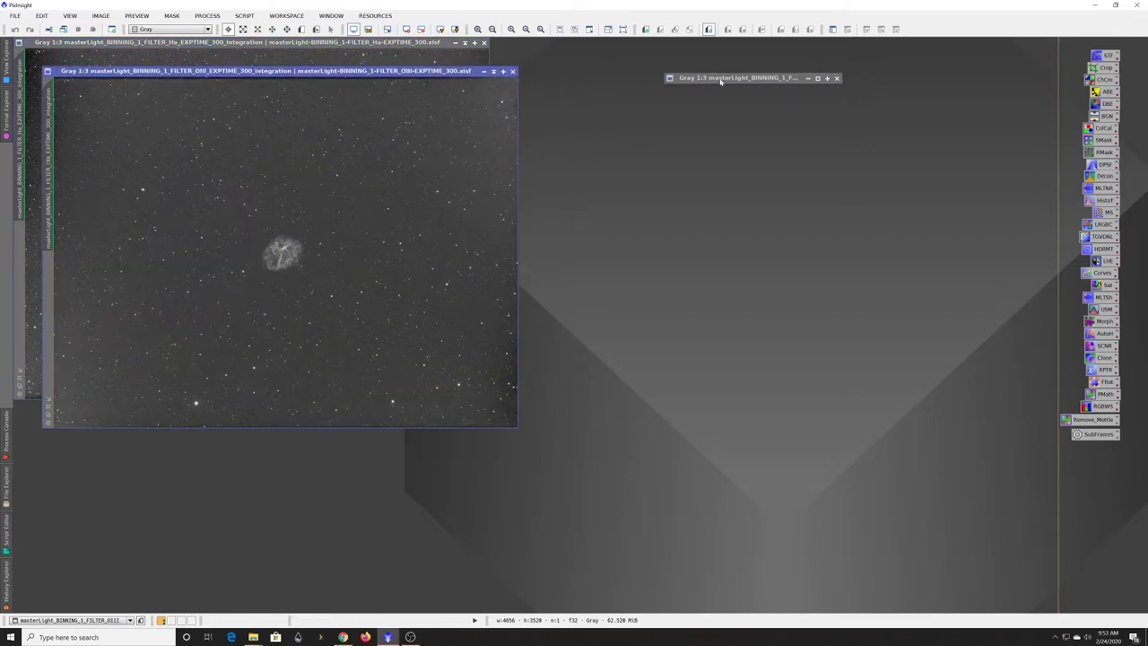
double_click(722, 79)
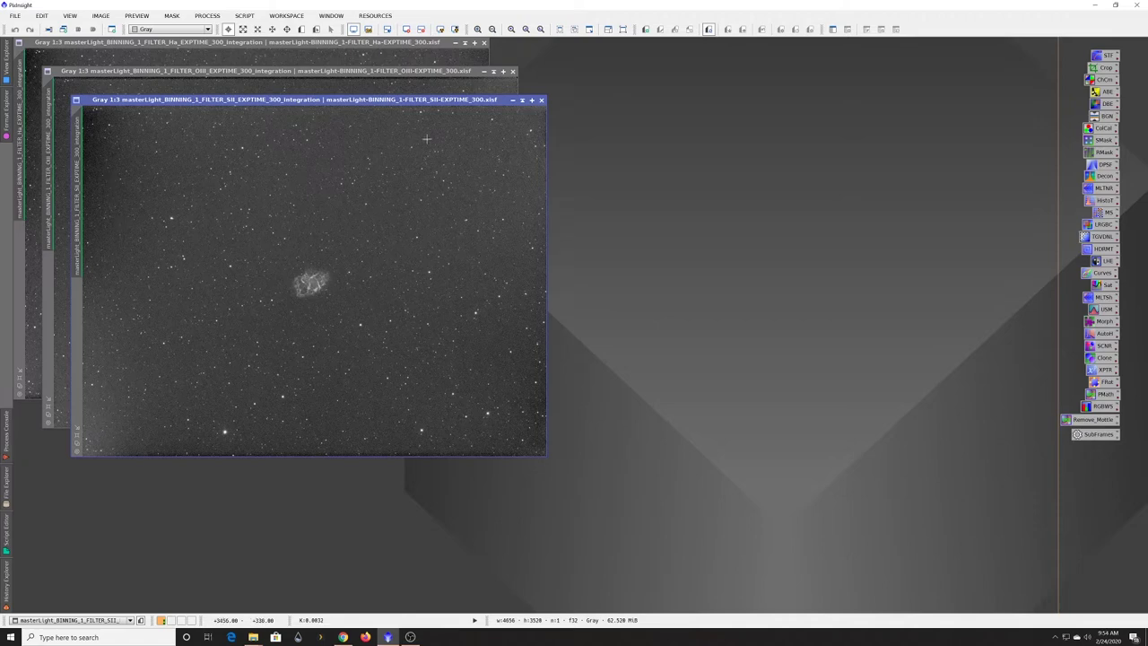
click(524, 100)
click(494, 71)
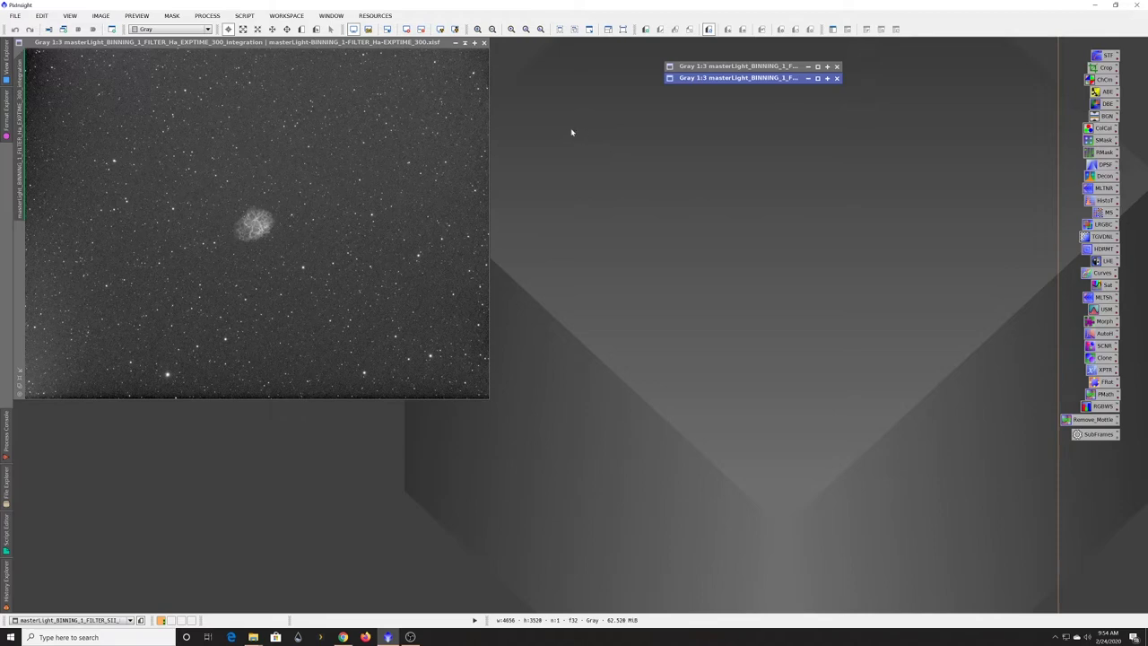
Step: Open BackgroundNeutralization from the All Processes list
click(207, 16)
mouse_move(223, 31)
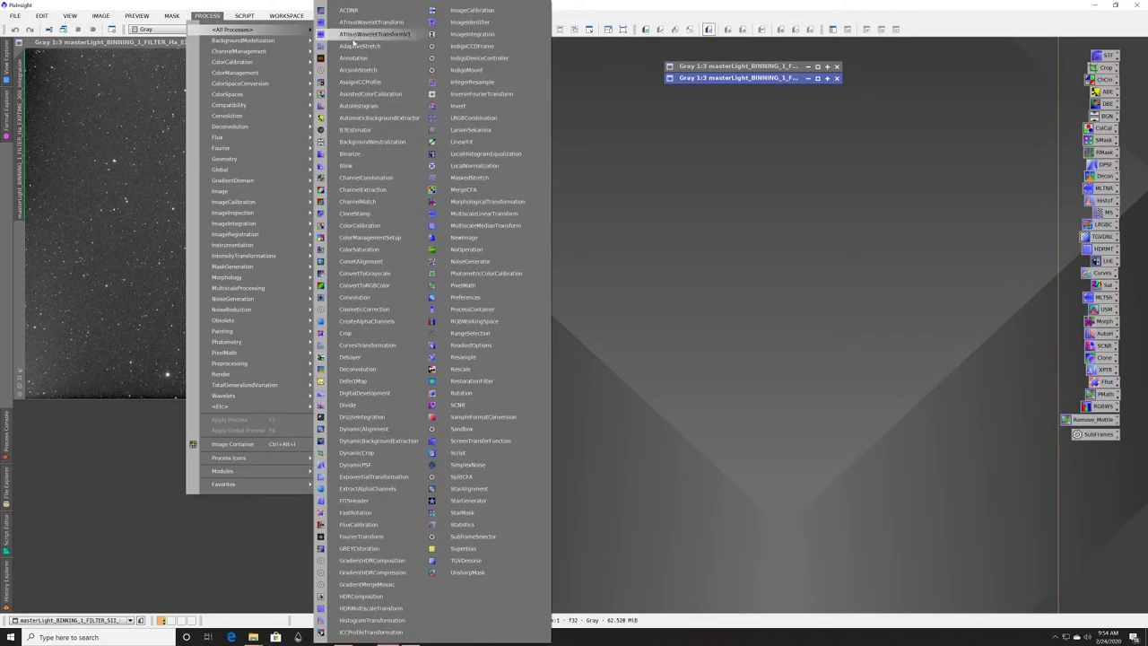
click(366, 143)
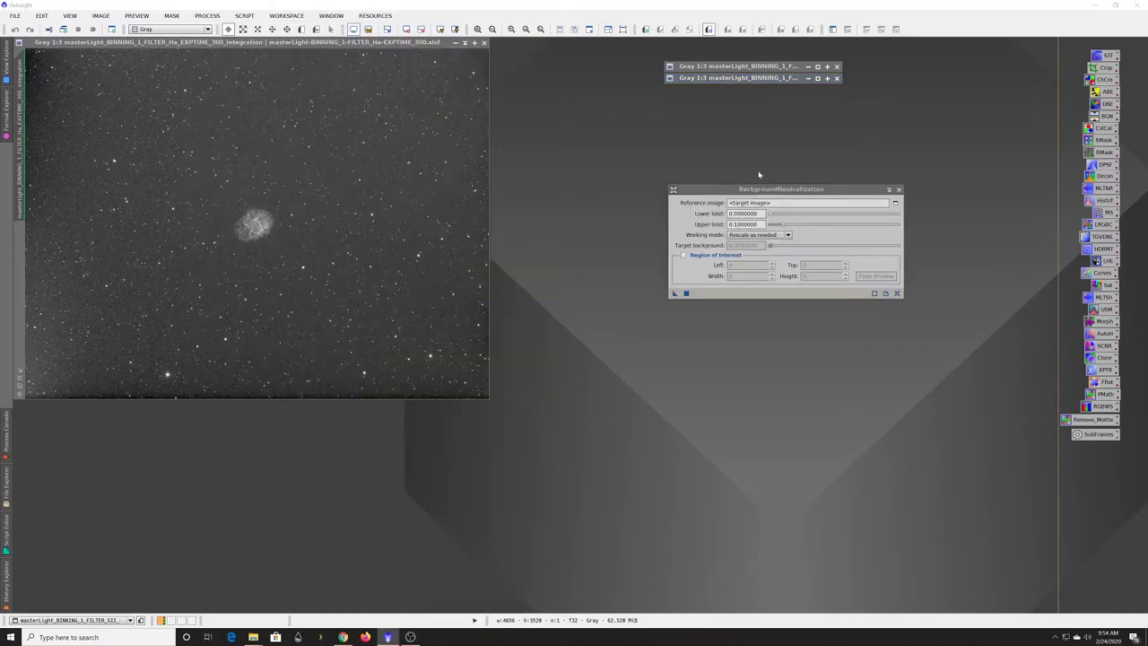
drag(780, 190, 785, 156)
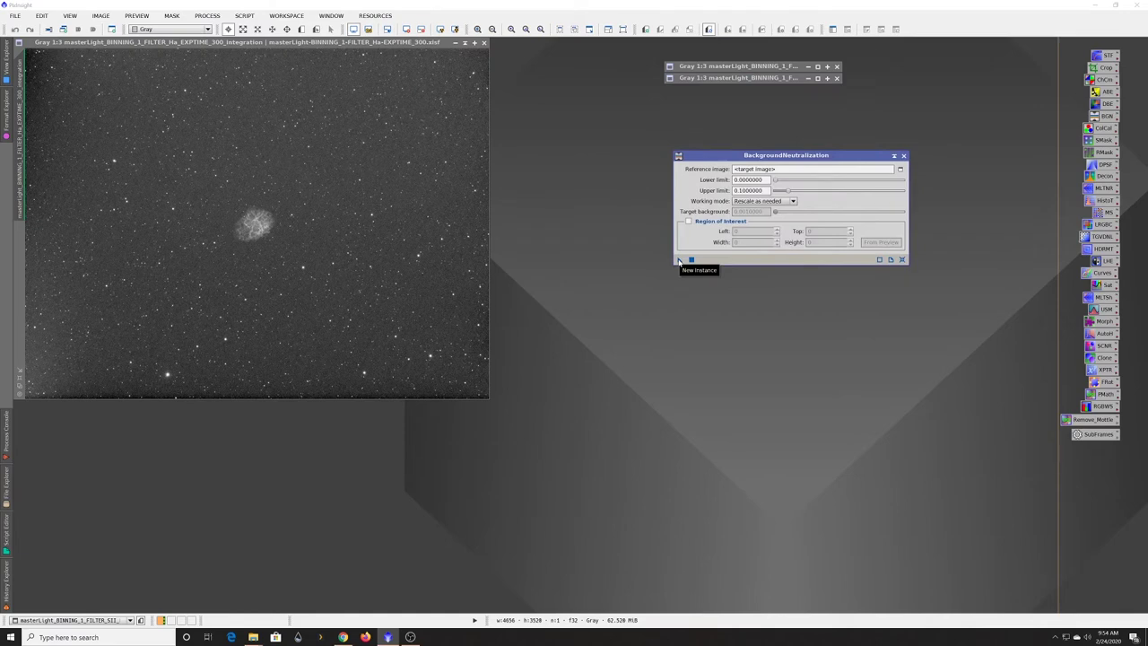
Step: Save a BackgroundNeutralization instance as an icon named BGN2 below the icon column
drag(679, 260, 626, 289)
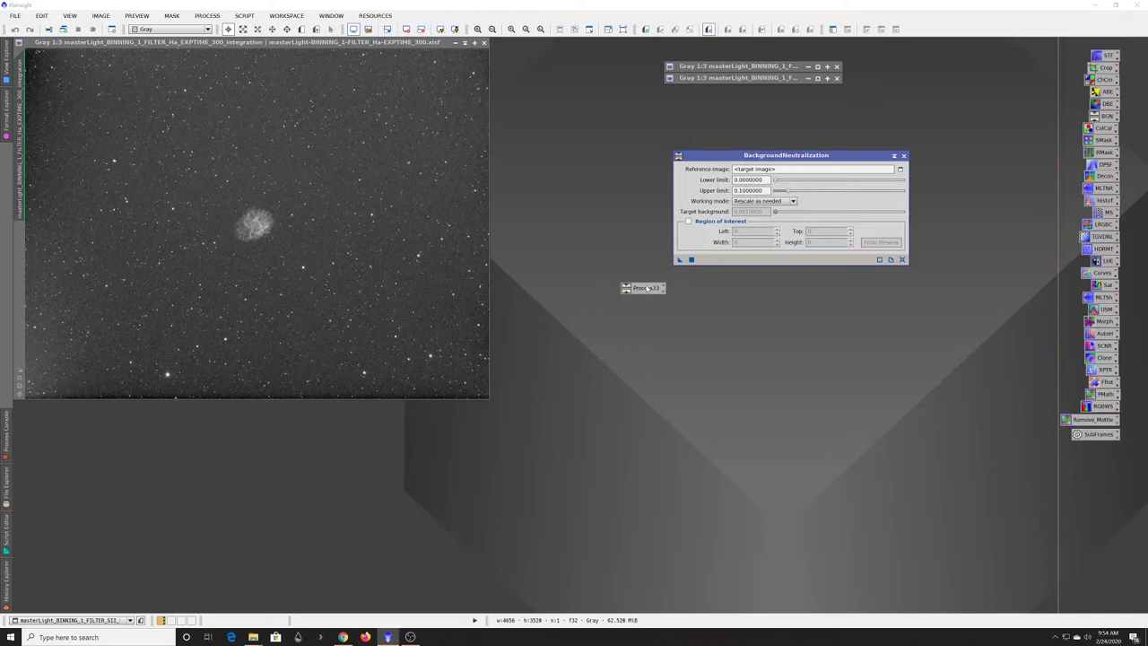
right_click(643, 292)
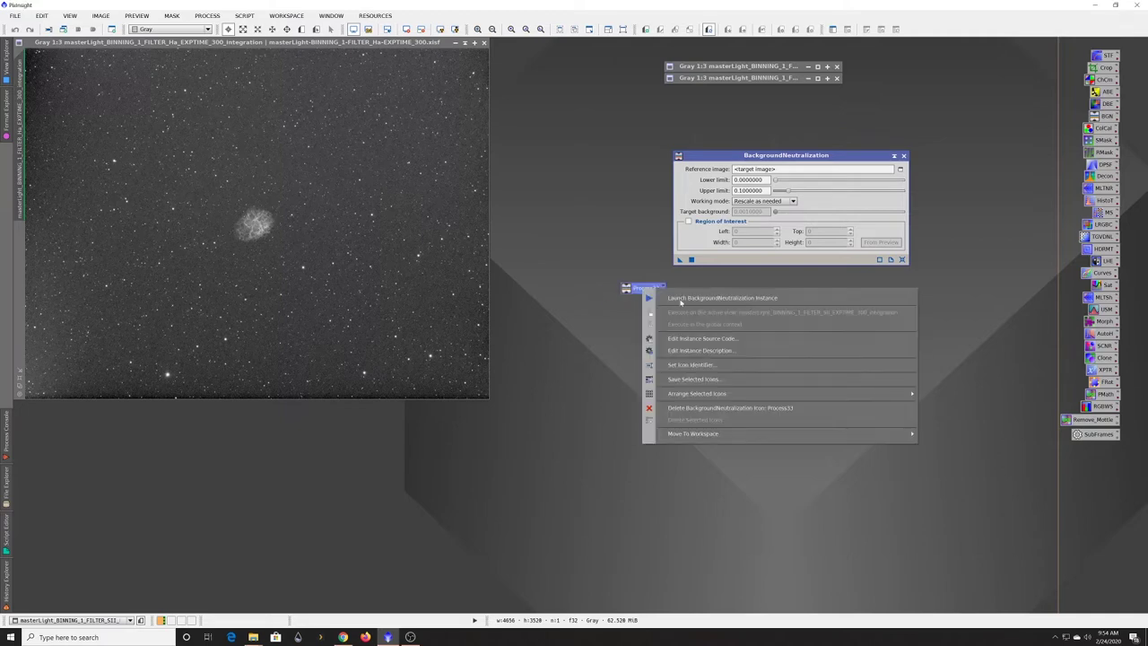
click(689, 365)
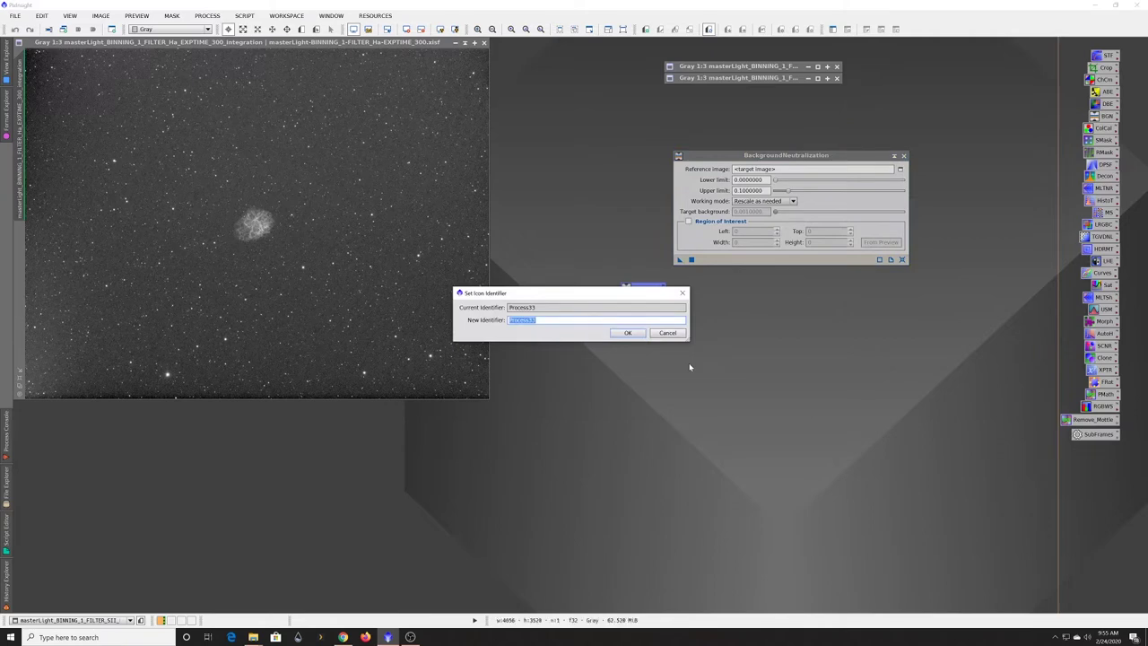
text(BGN)
click(630, 333)
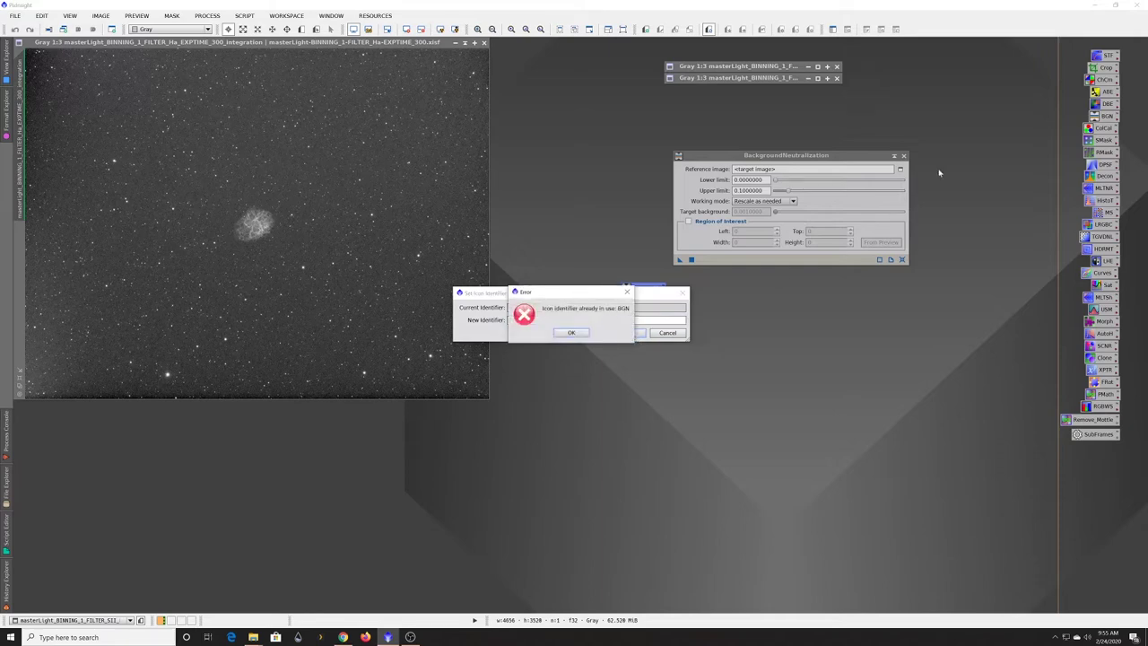
click(571, 333)
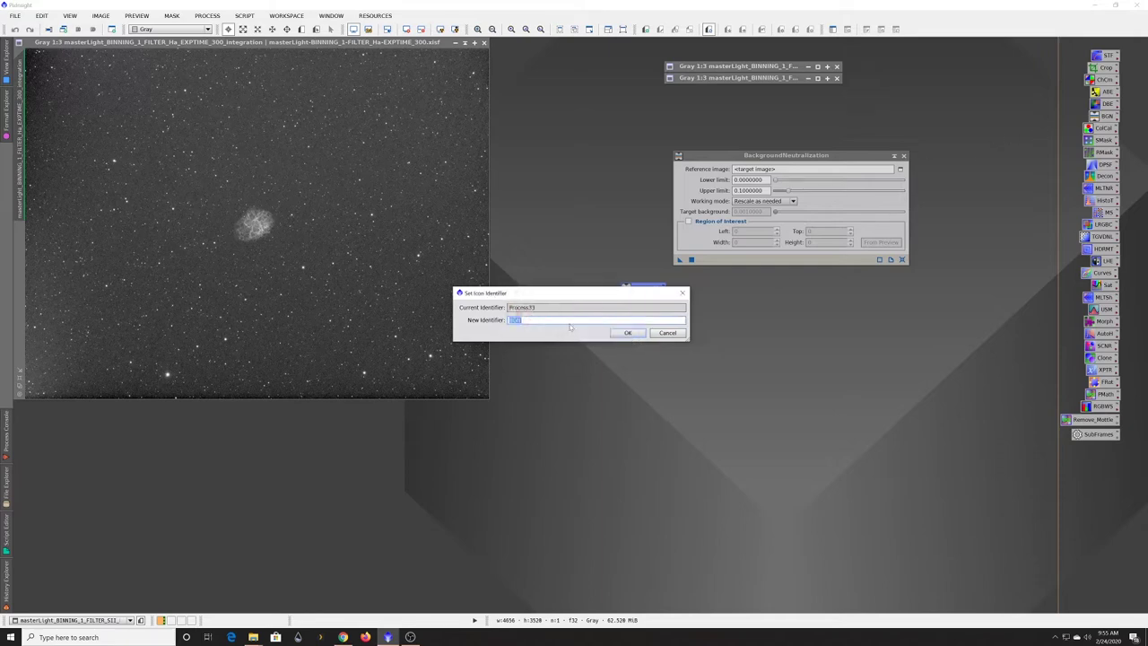
click(531, 322)
click(627, 333)
drag(642, 289, 1105, 451)
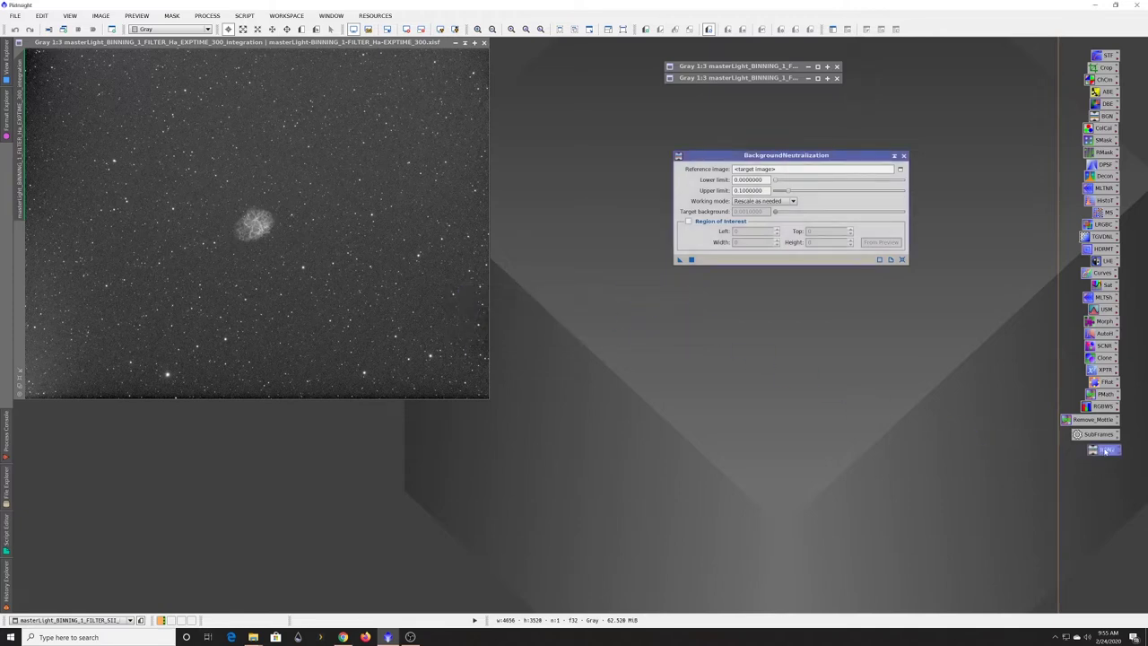
drag(1018, 492, 1146, 46)
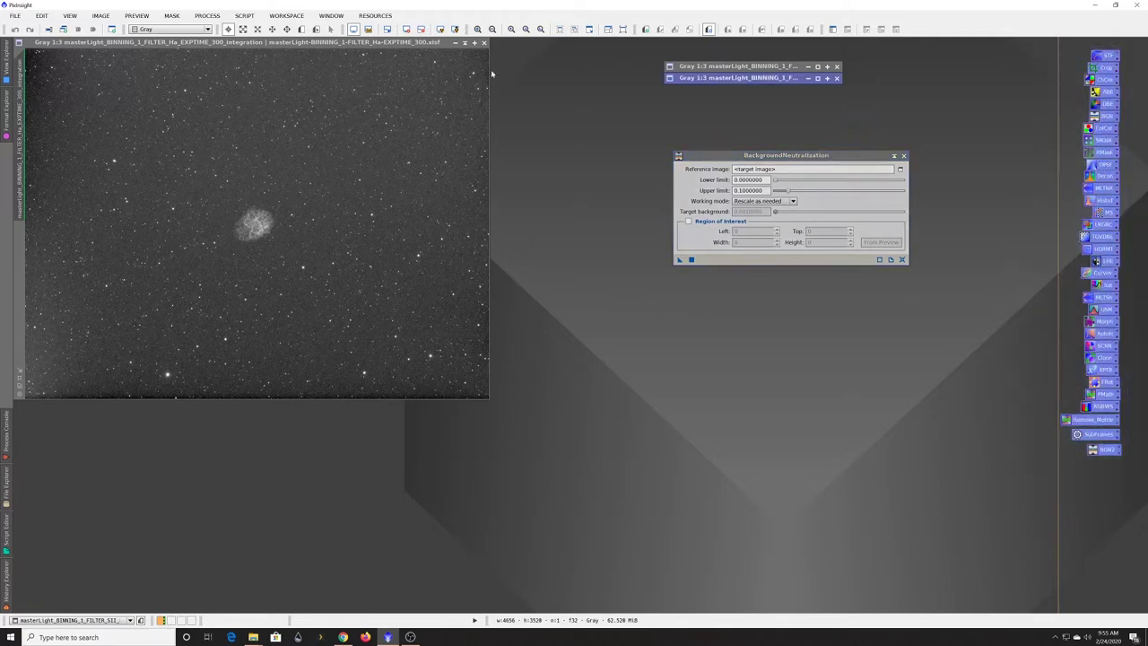
Step: Cancel saving the process icon set and delete the BGN2 BackgroundNeutralization icon
click(207, 16)
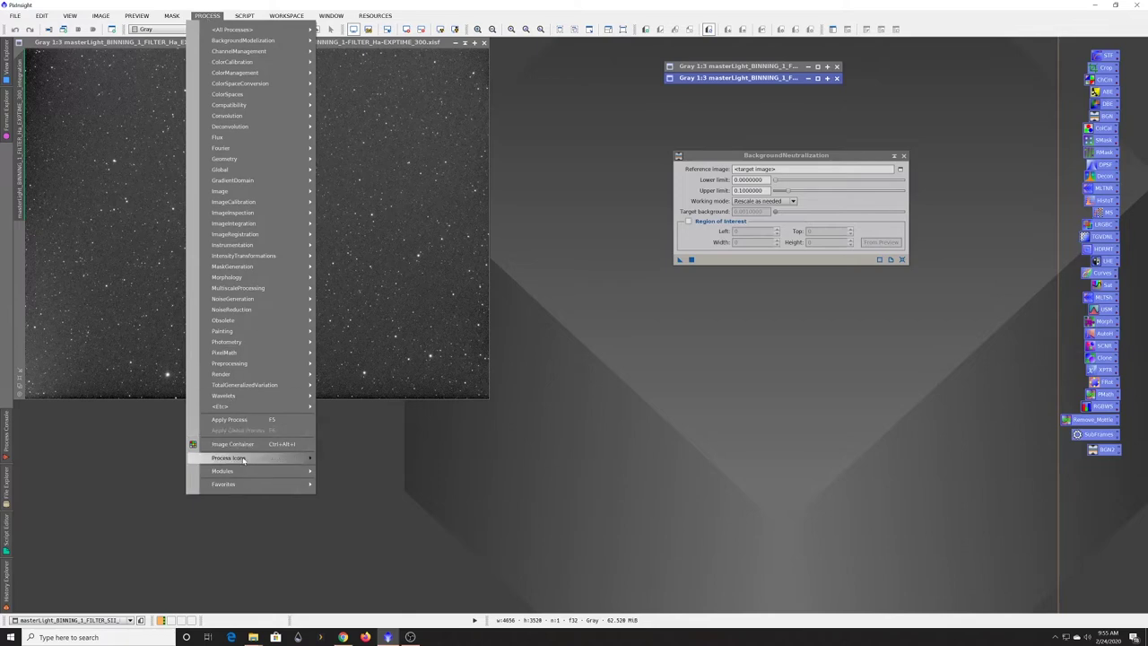
mouse_move(243, 460)
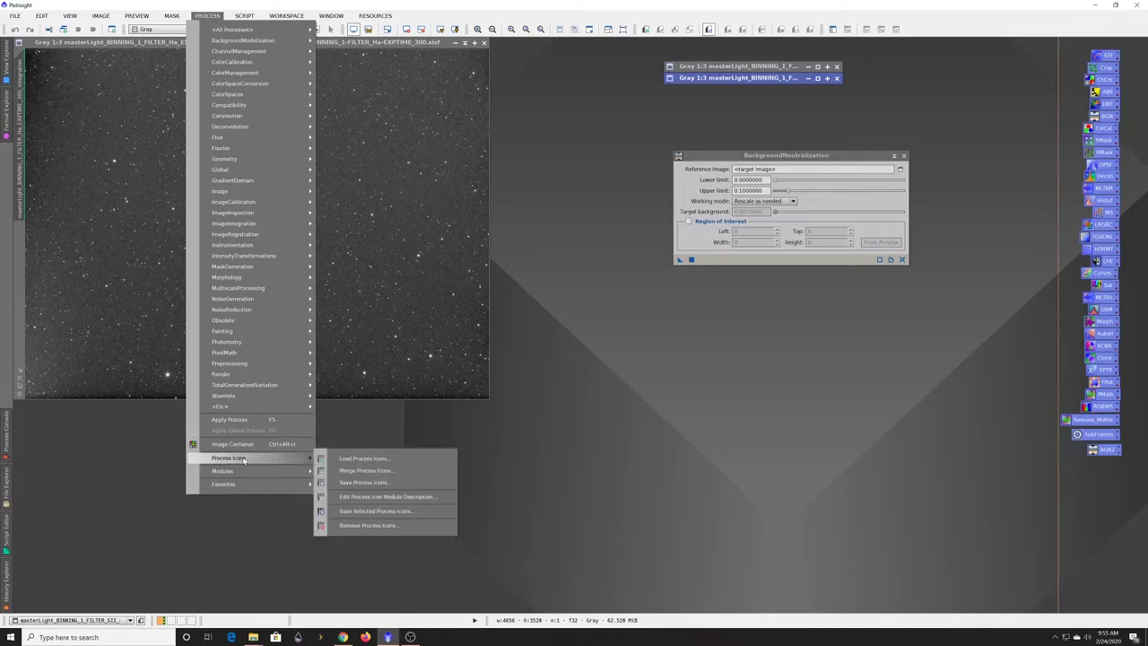
click(384, 483)
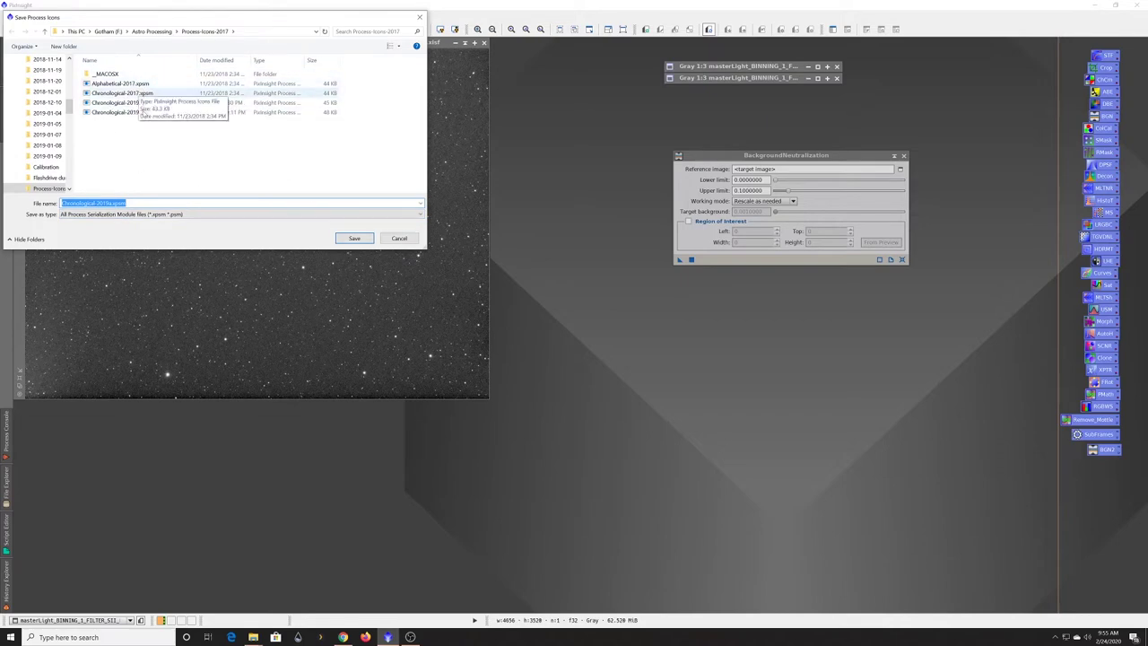
click(396, 239)
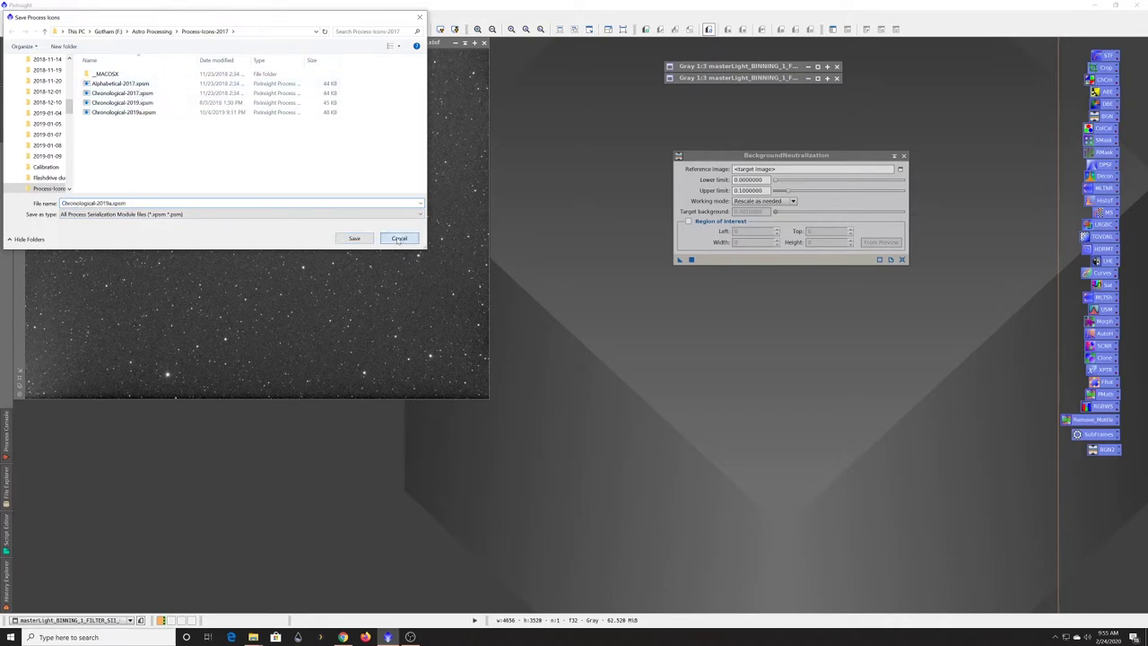
right_click(1102, 451)
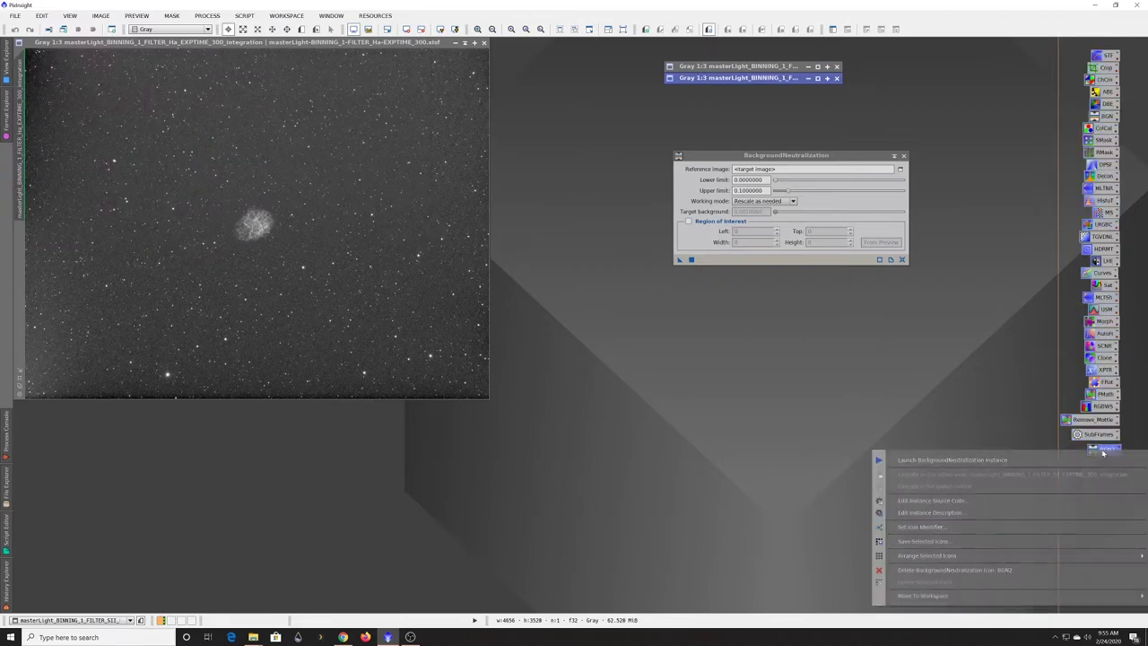
click(936, 569)
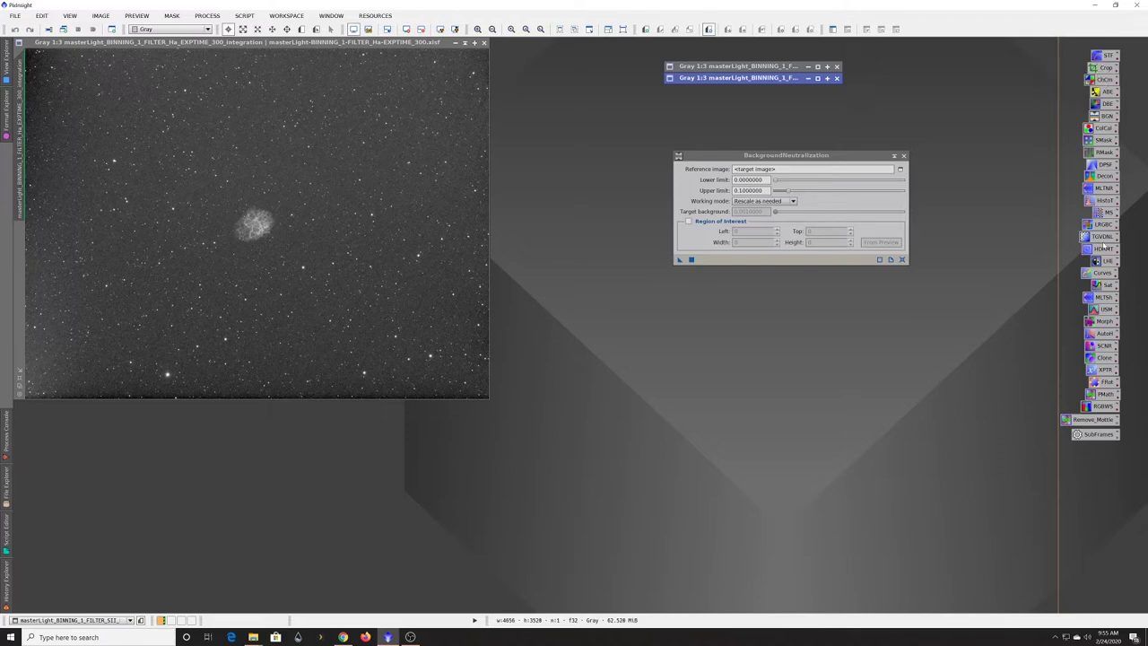
Step: Open MultiscaleLinearTransform from the MLTNR icon, look it over, and close it
double_click(1108, 188)
drag(965, 123, 784, 109)
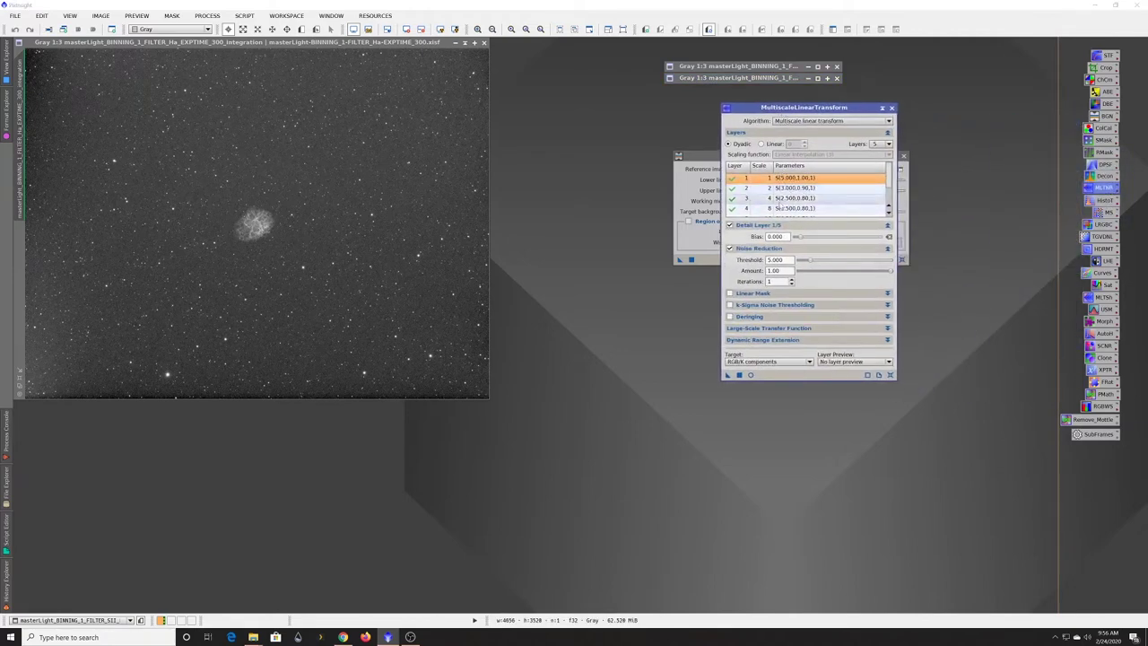
scroll(885, 193, down, 1)
scroll(885, 193, up, 2)
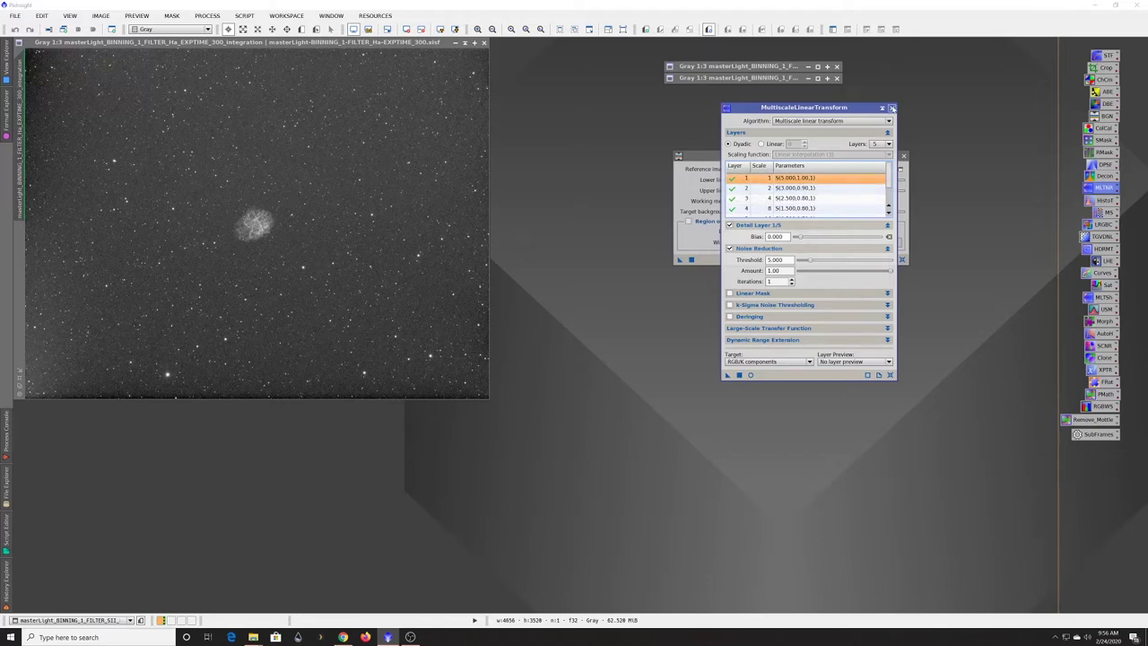
click(892, 108)
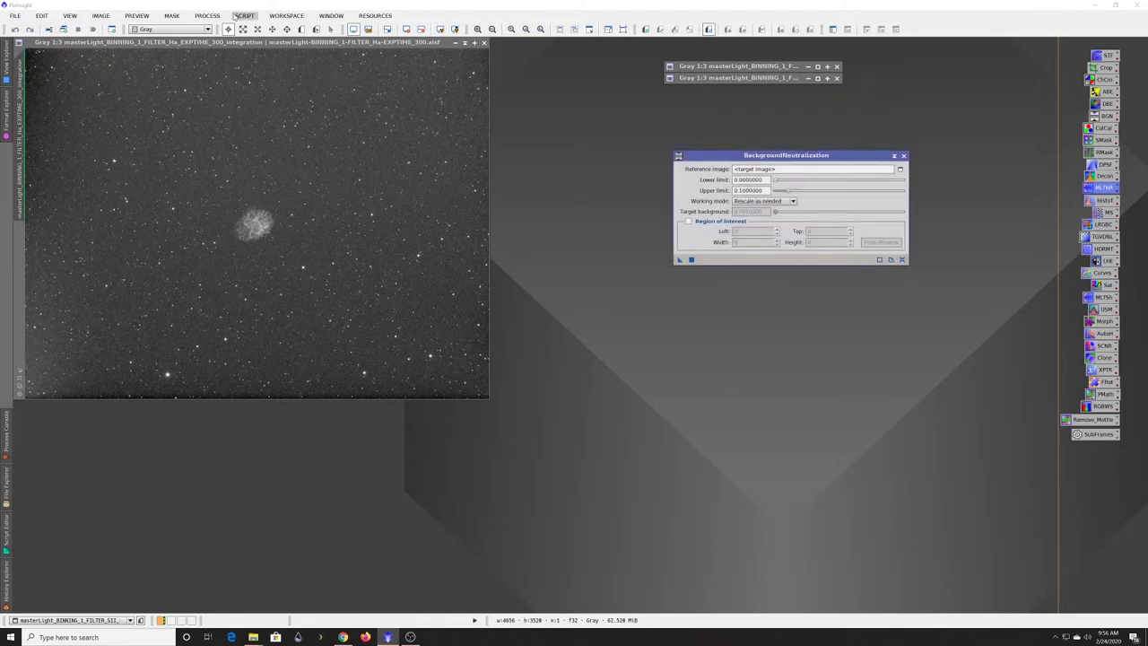
Step: Reopen MultiscaleLinearTransform from All Processes, close it, then close BackgroundNeutralization
click(206, 16)
mouse_move(235, 30)
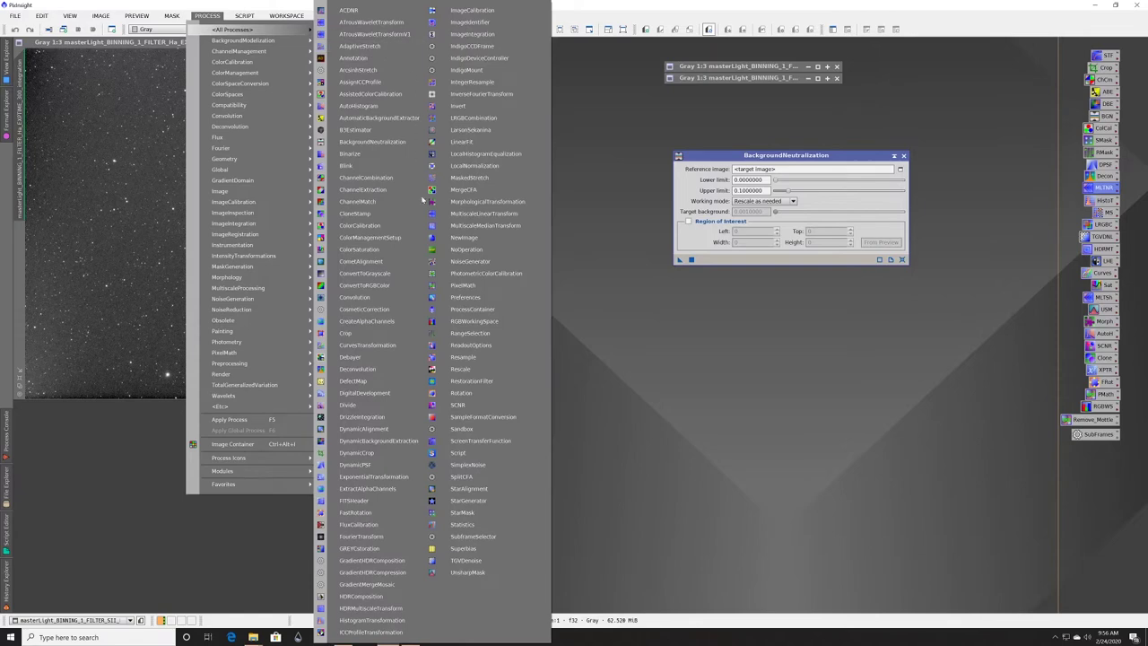
click(484, 214)
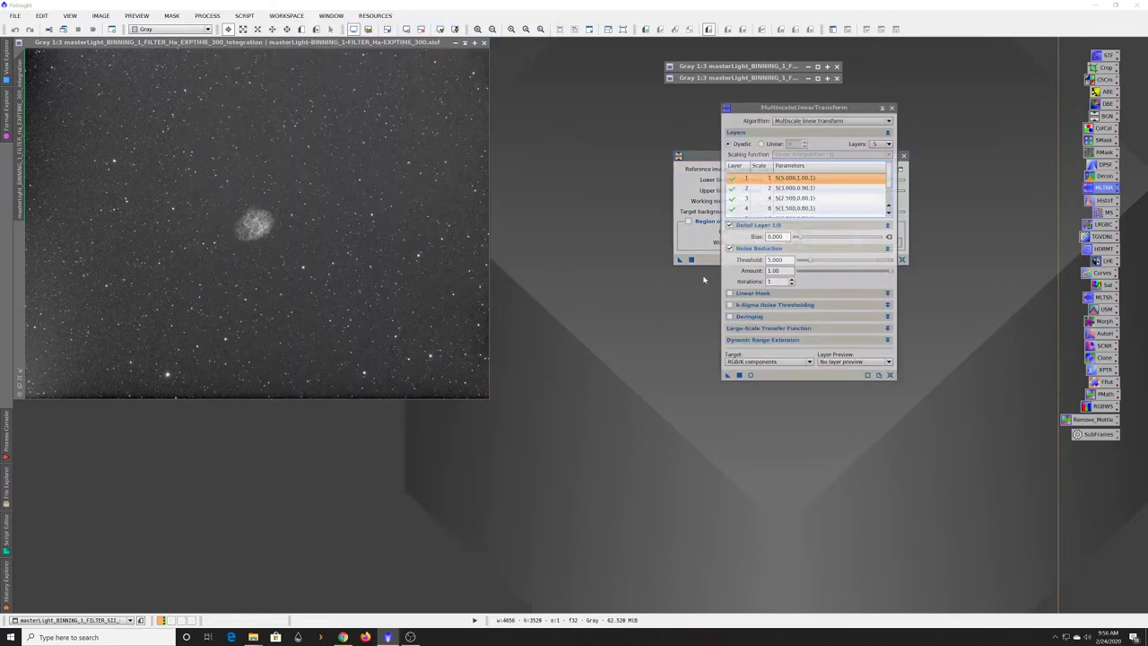
click(891, 109)
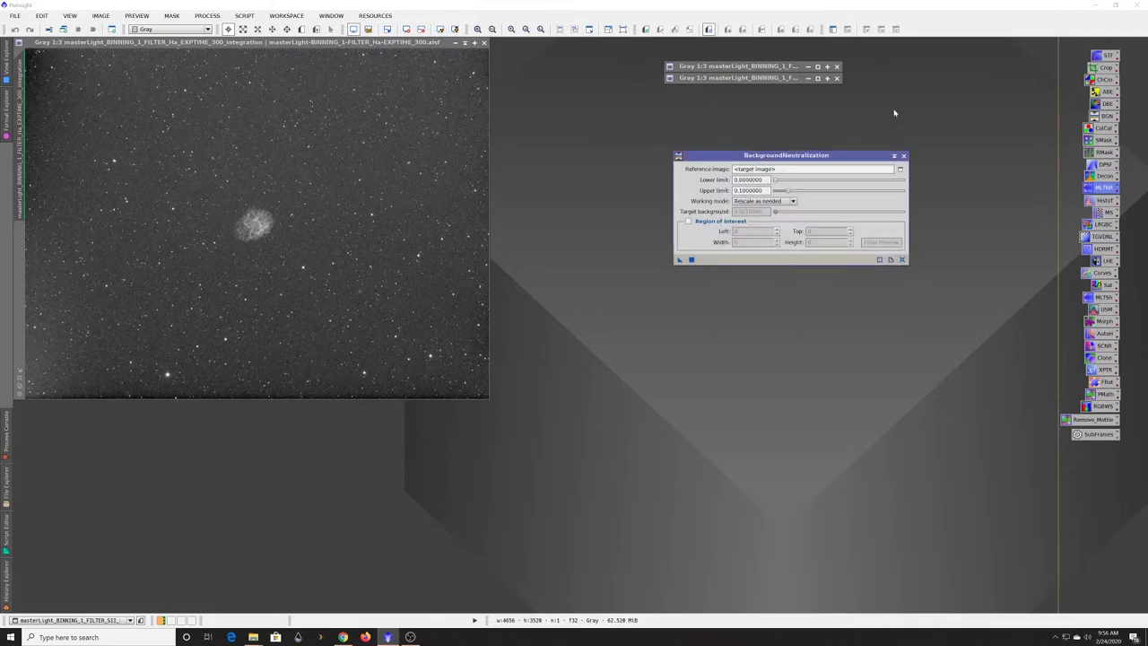
click(903, 155)
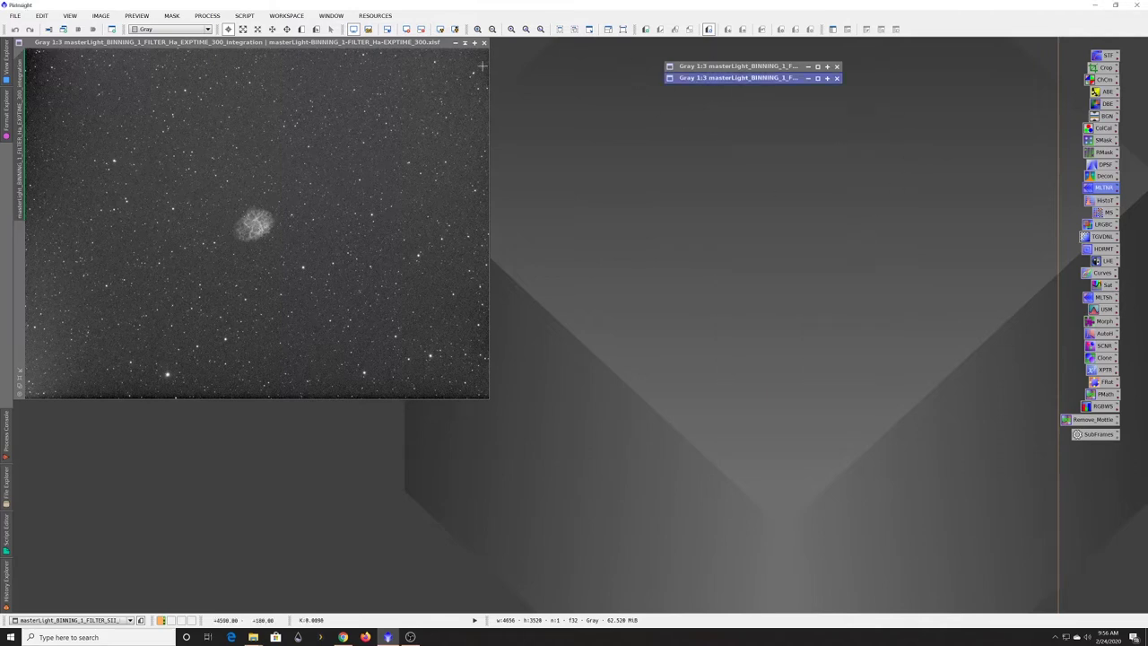
Step: Fit the Ha image to the workspace and bring up ScreenTransferFunction from the STF icon
click(21, 379)
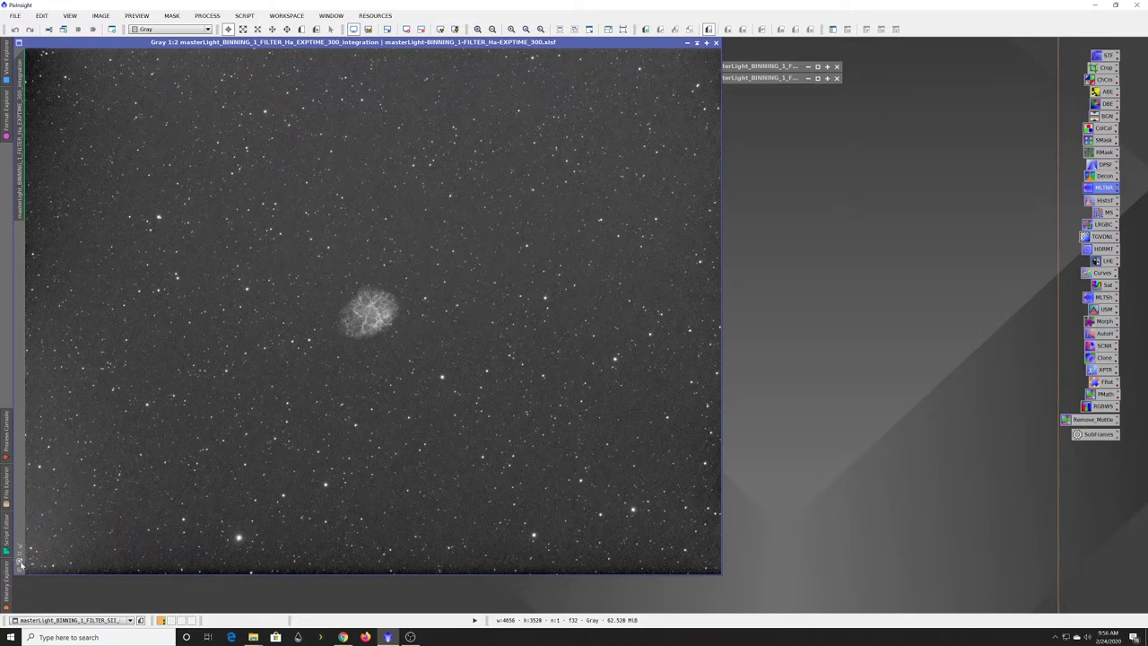
scroll(22, 563, down, 1)
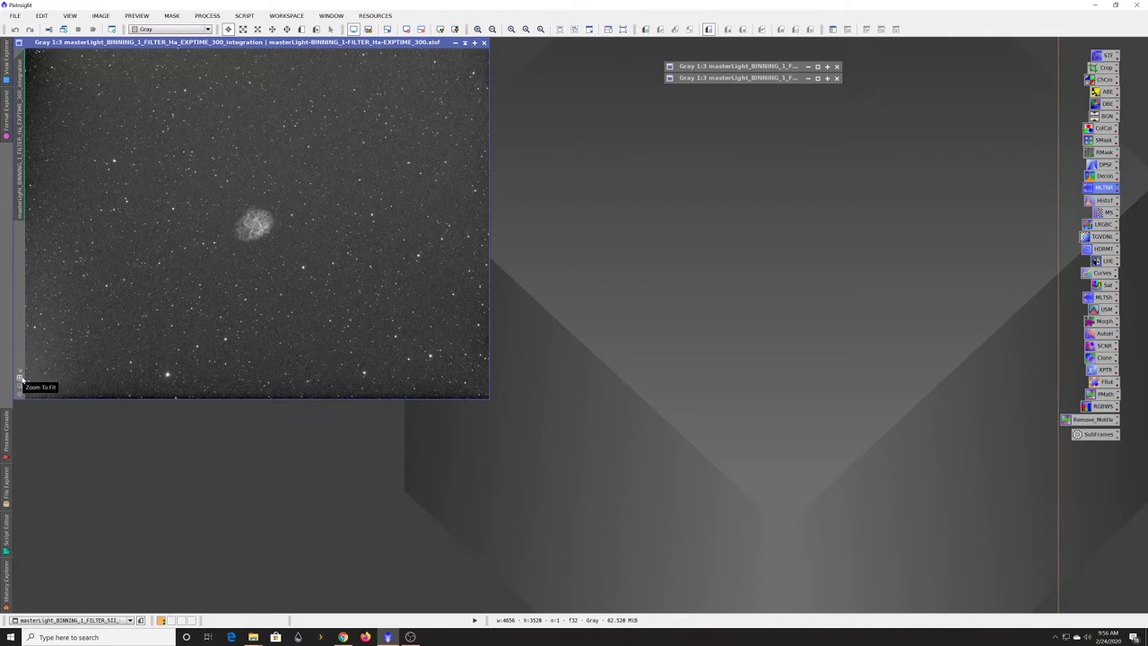
click(19, 378)
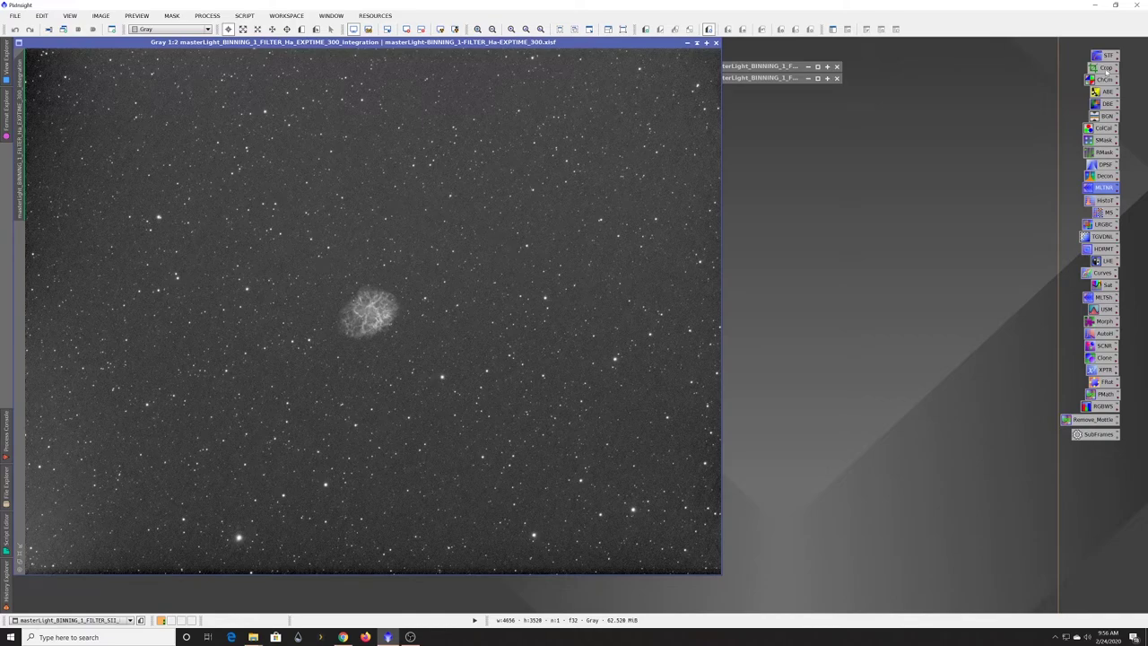
double_click(1109, 55)
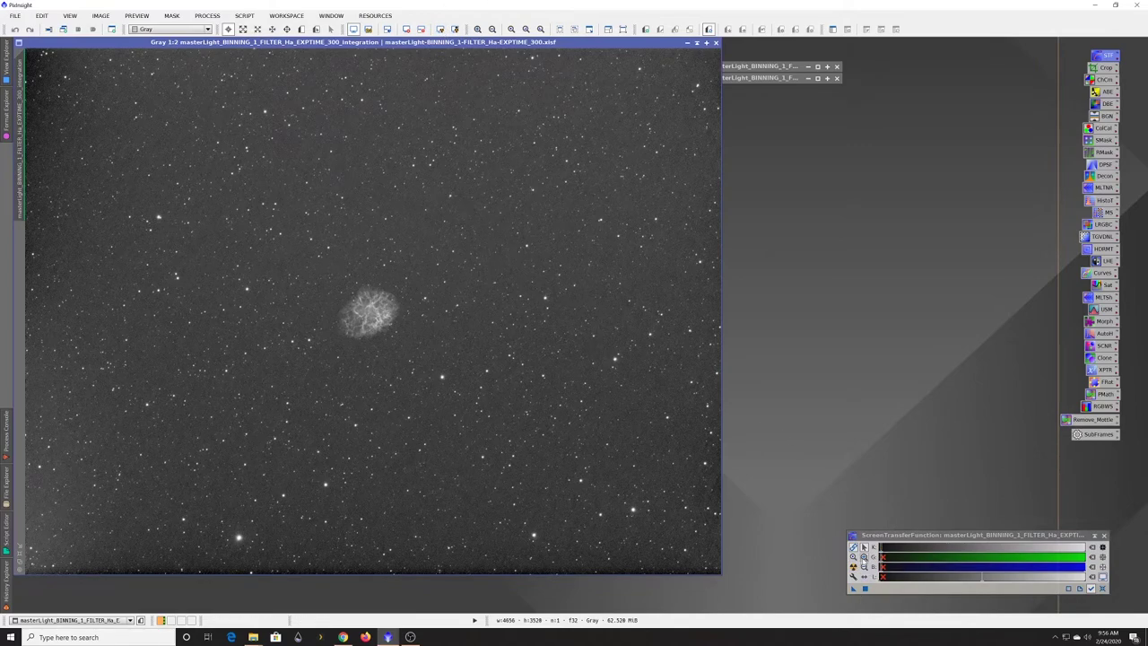
Step: Magnify the STF bars, adjust the shadows marker, and Auto Stretch the Ha image
click(863, 557)
click(905, 548)
click(905, 548)
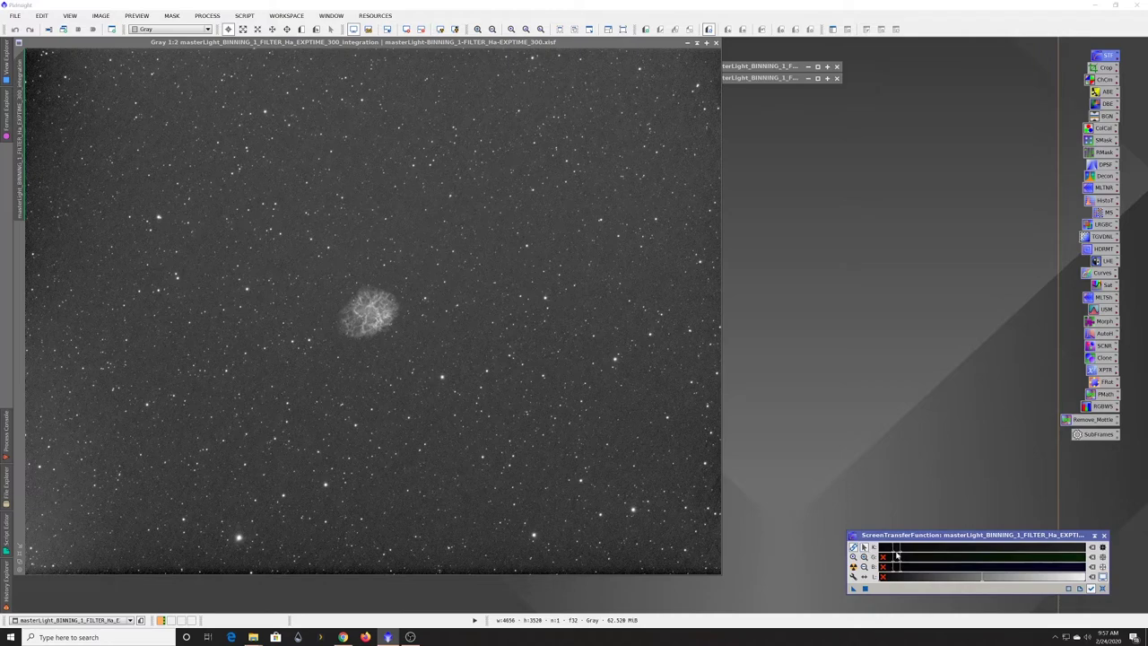
drag(900, 555, 915, 549)
click(853, 567)
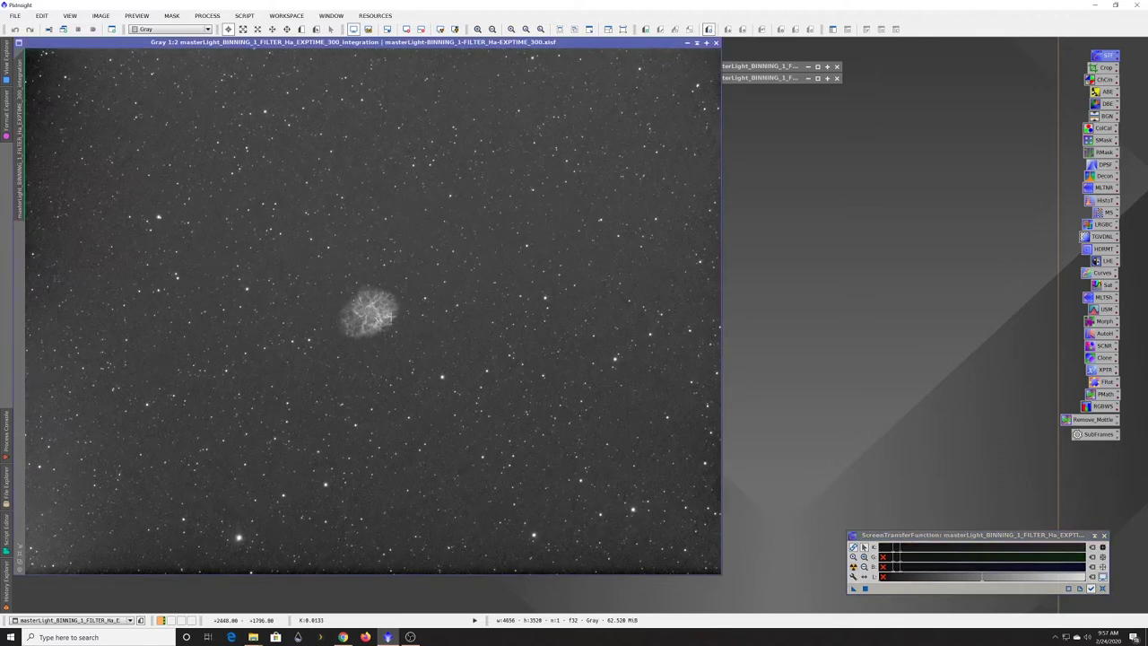
click(1104, 70)
Step: Start DynamicCrop on the Ha image, apply a trial crop, and undo it
double_click(1106, 69)
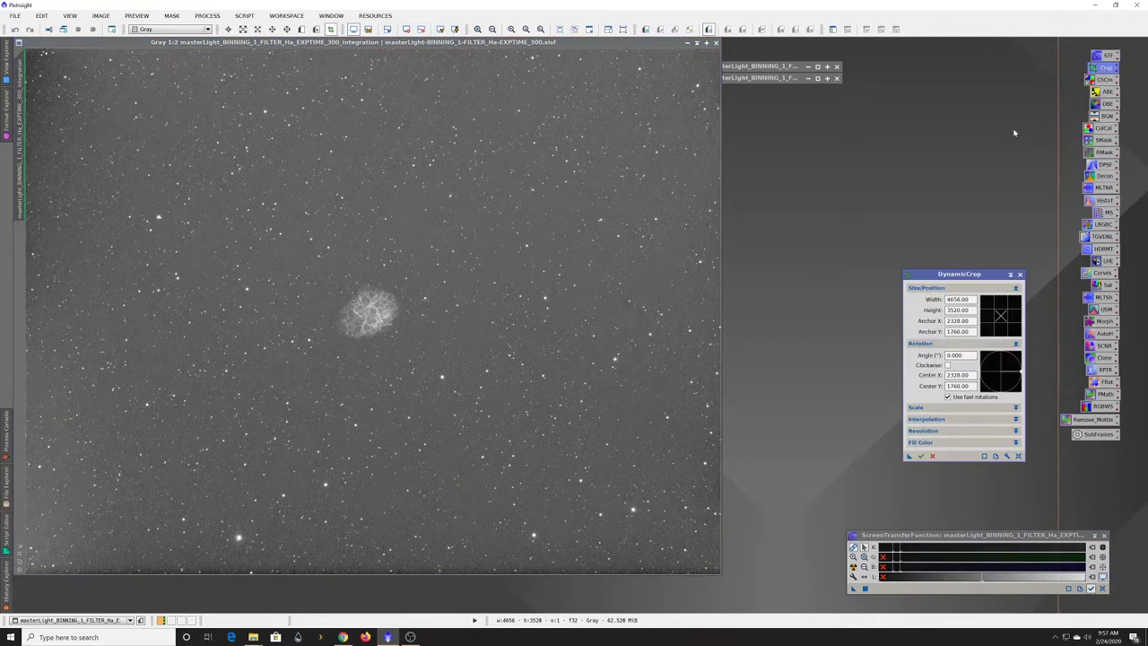
click(466, 79)
drag(466, 79, 463, 139)
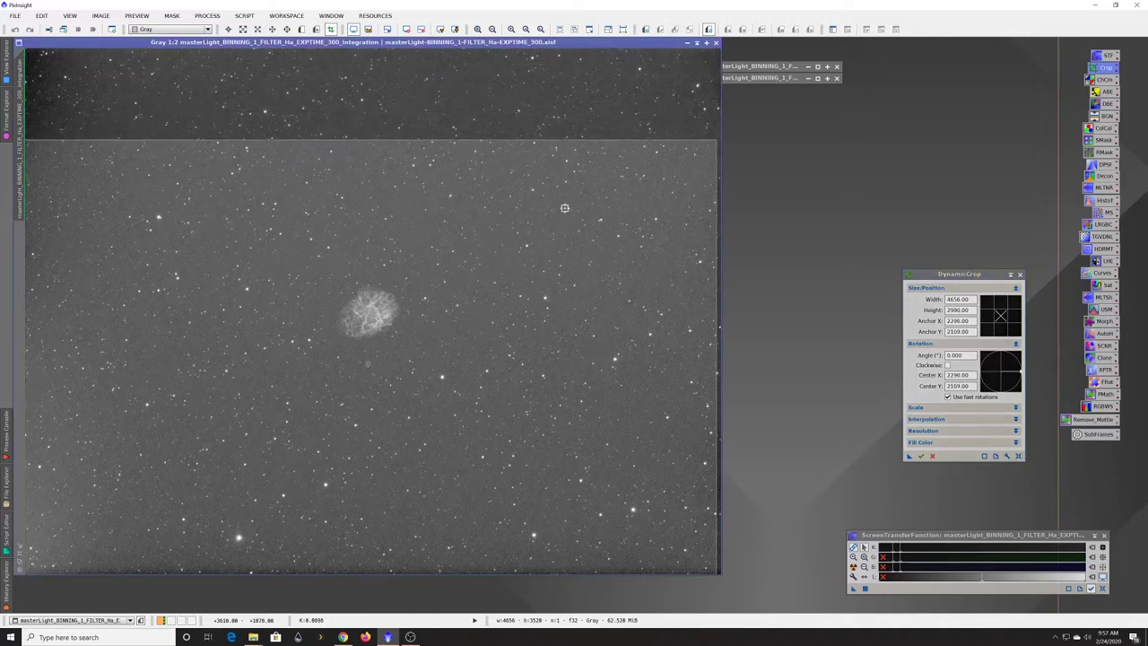
drag(563, 198, 511, 193)
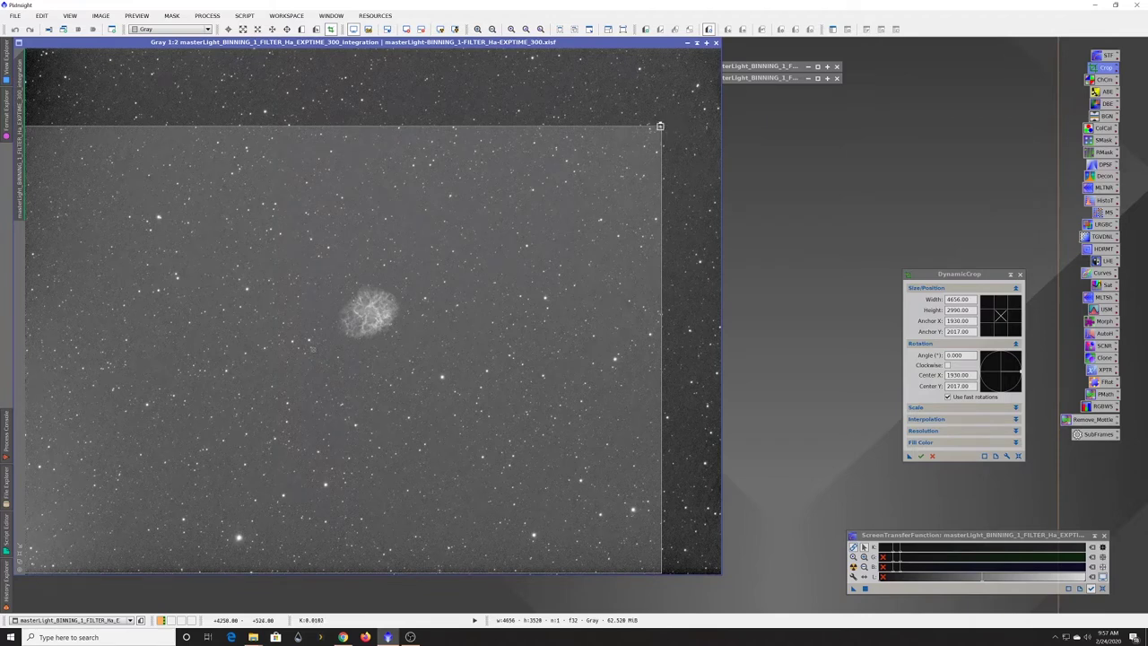
key(Return)
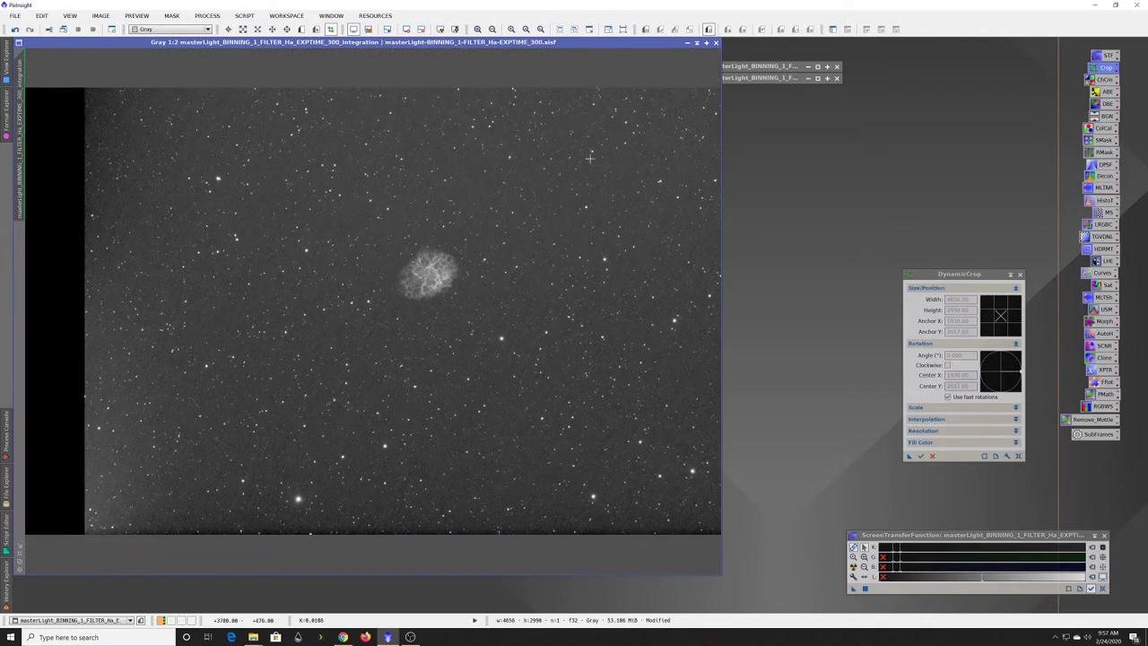
key(ctrl+z)
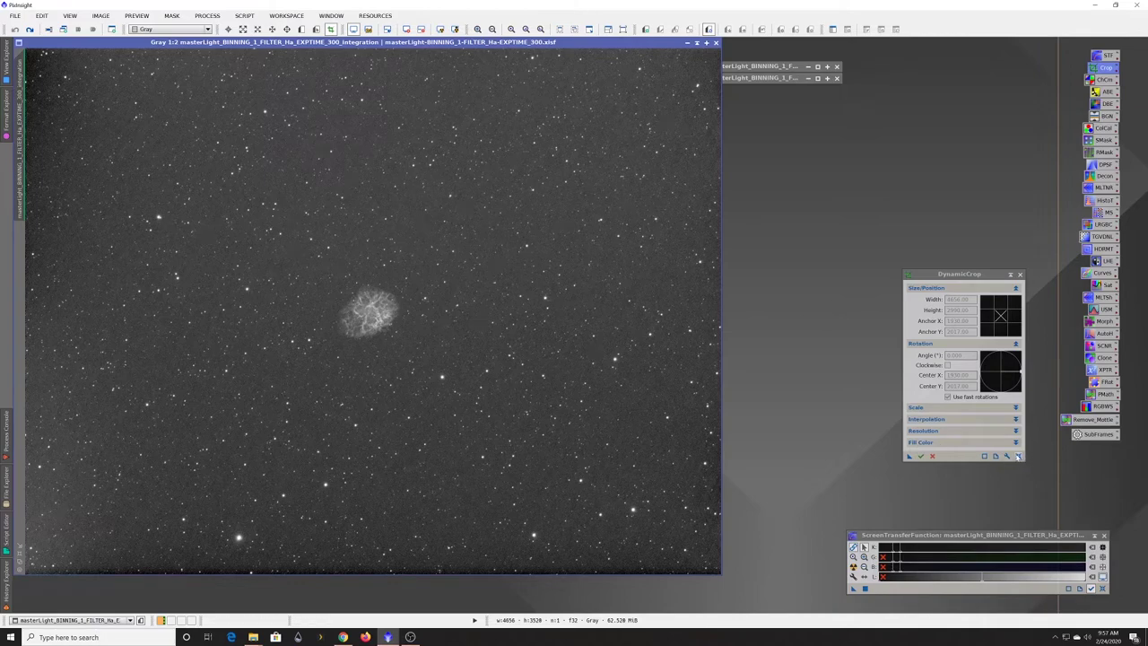
Step: Draw and centre a 3232 × 2422 crop region around the Crab Nebula and execute DynamicCrop
drag(115, 111, 632, 509)
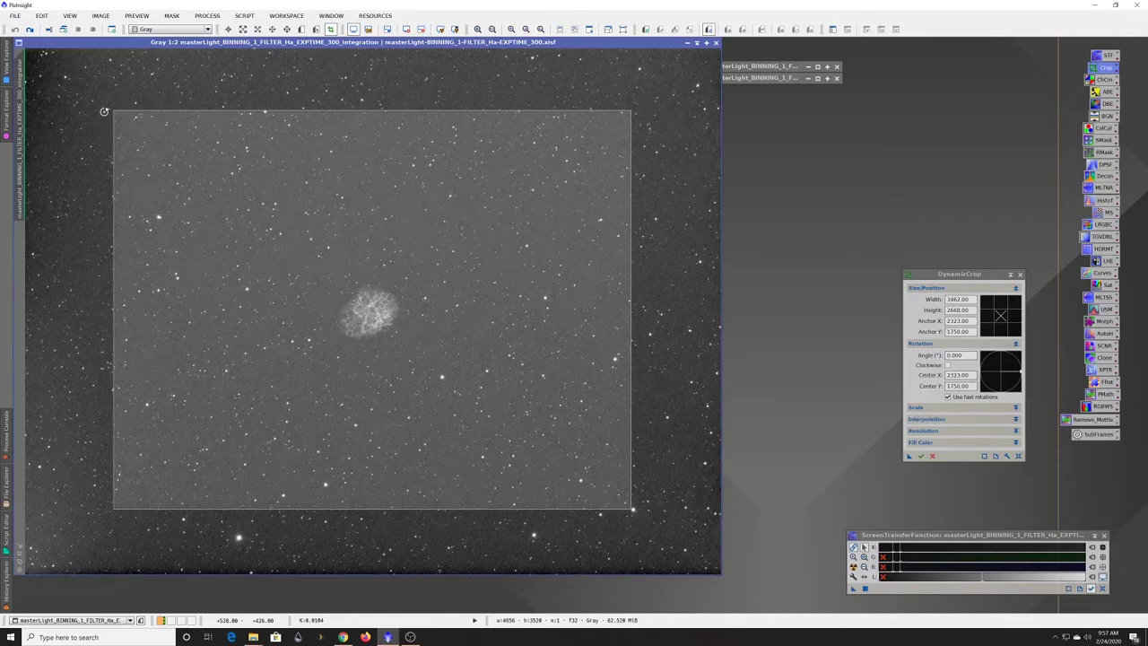
drag(113, 111, 148, 148)
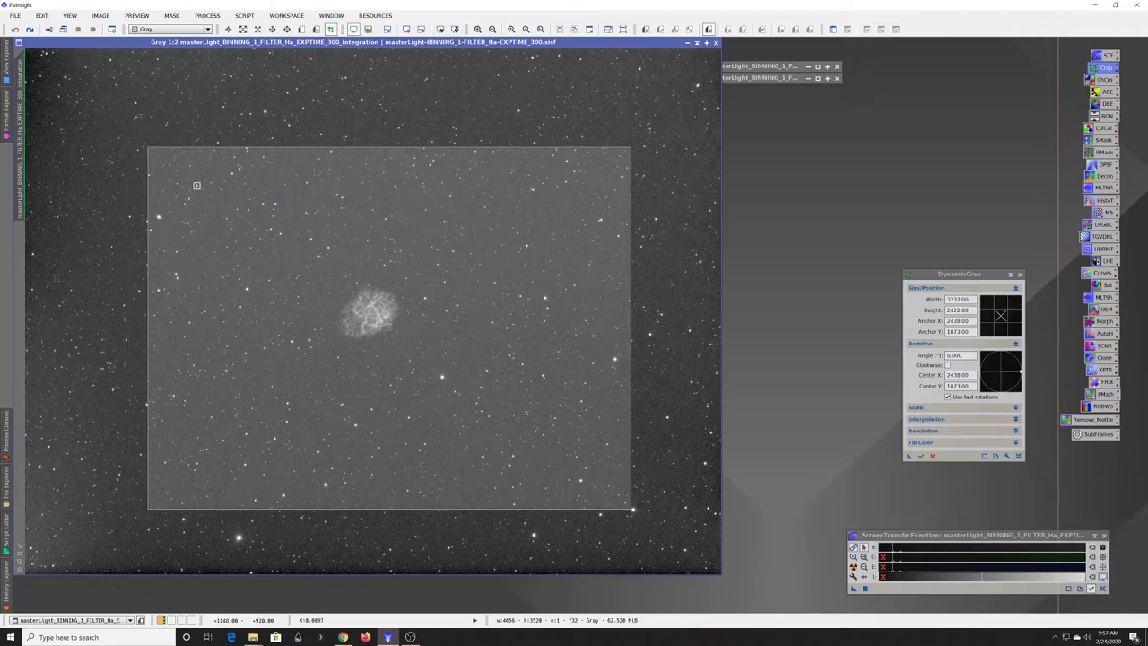
drag(532, 363, 511, 353)
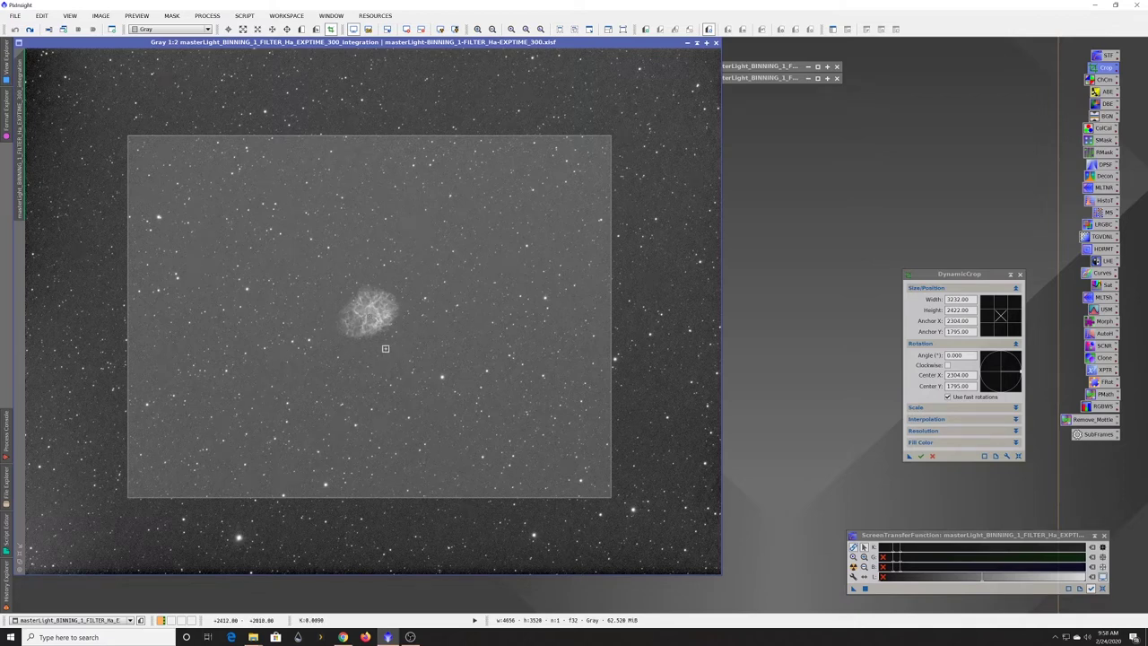
drag(385, 348, 378, 339)
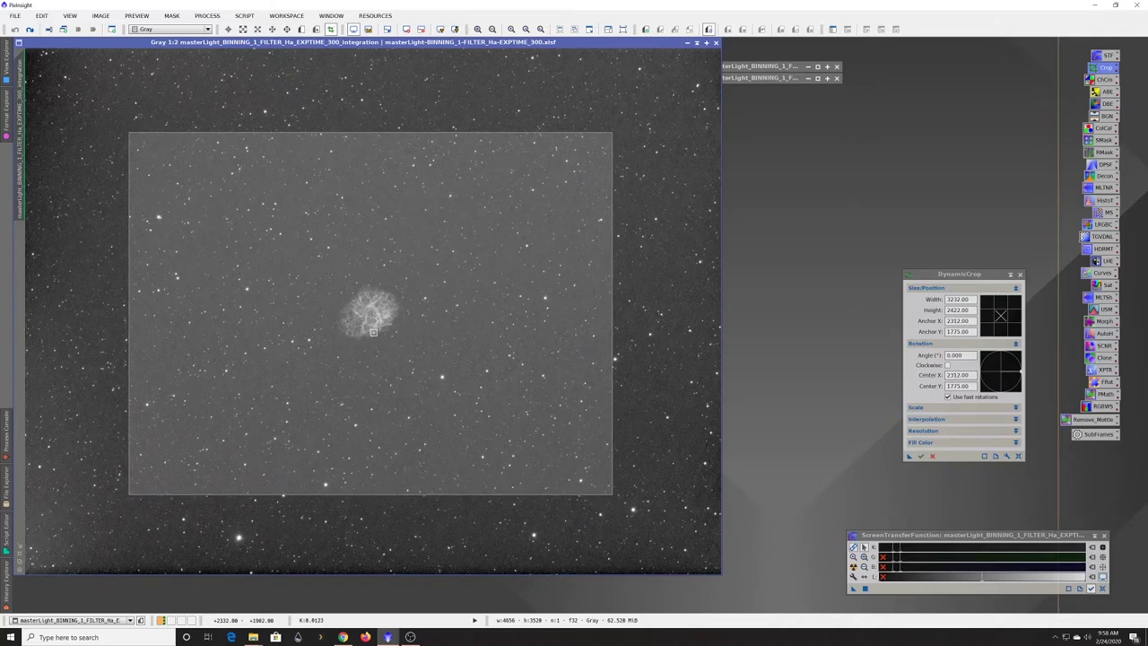
drag(443, 376, 440, 372)
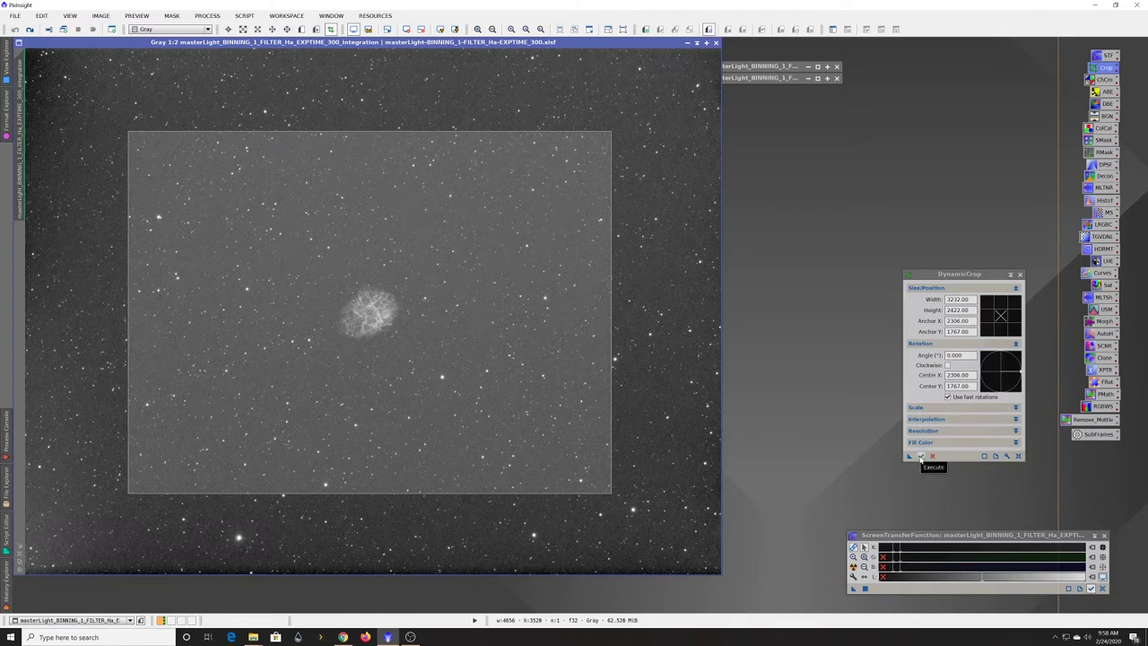
click(920, 457)
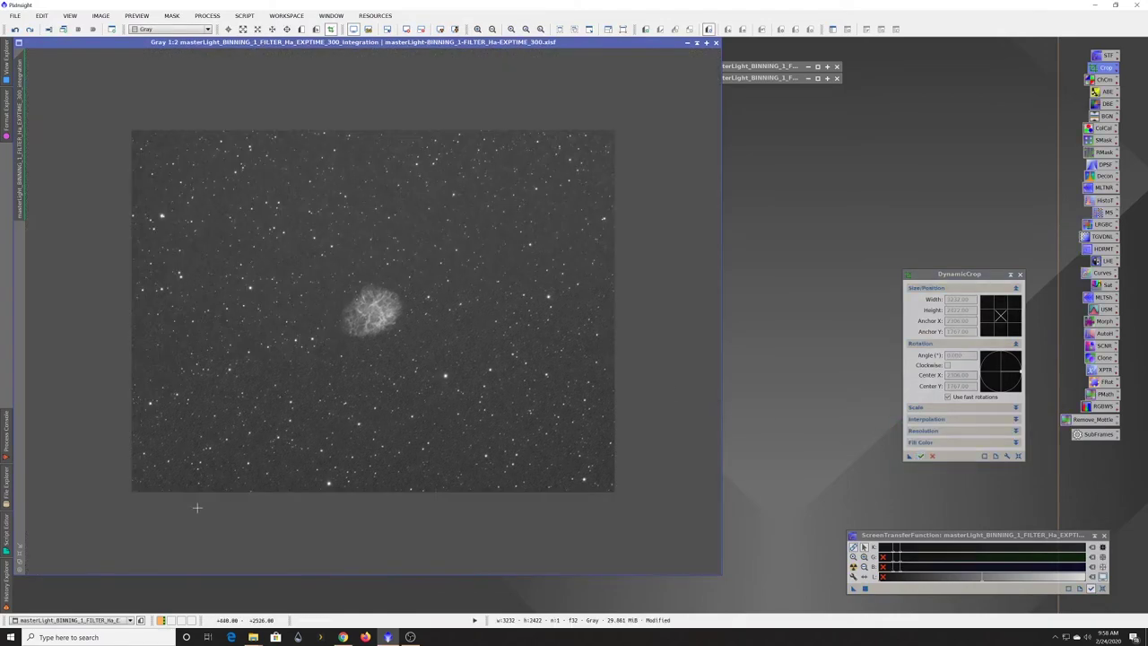
Step: Fit the cropped Ha window and restore the minimized OIII and SII images
click(19, 556)
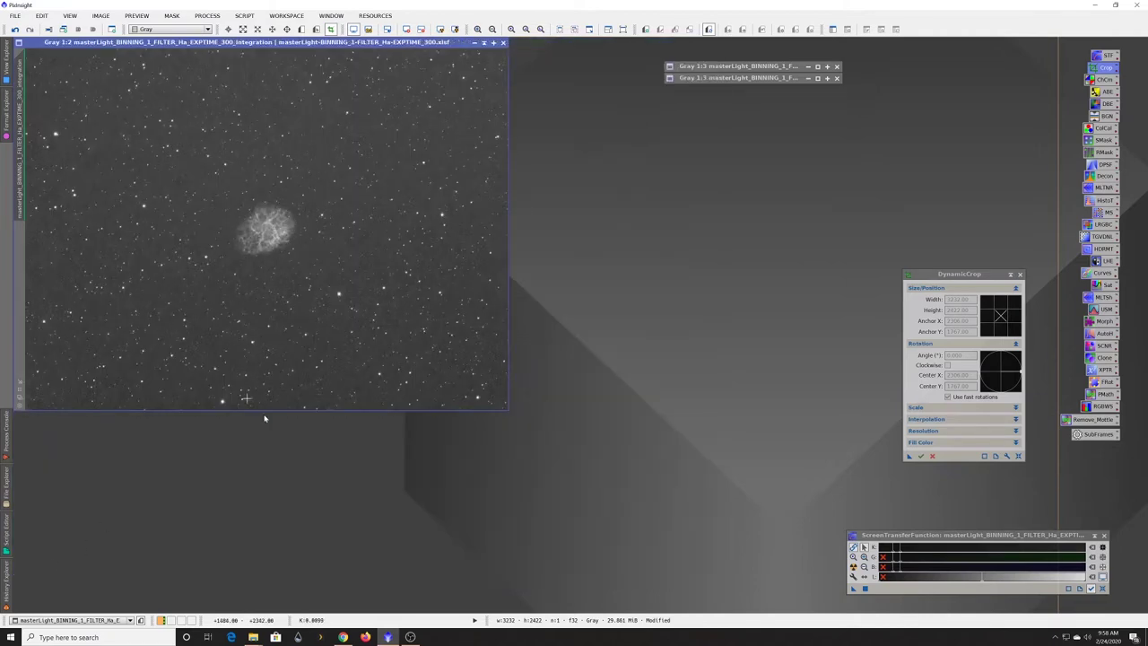
double_click(726, 66)
double_click(730, 78)
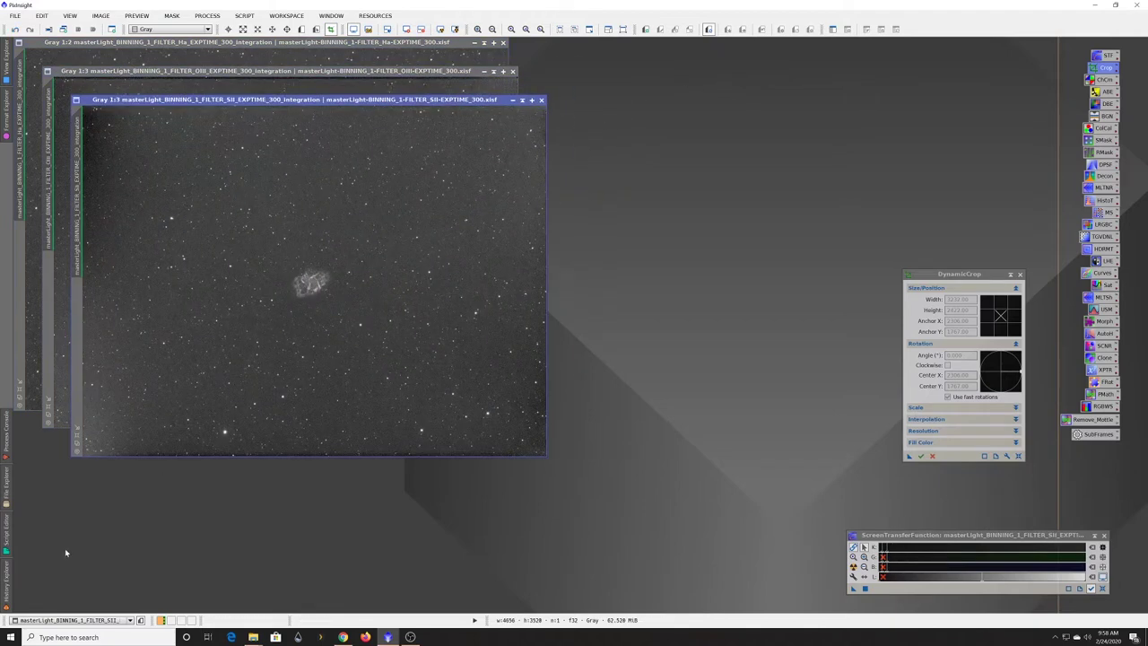
Step: Apply Ha's recorded DynamicCrop from History Explorer to the SII and OIII images
click(5, 575)
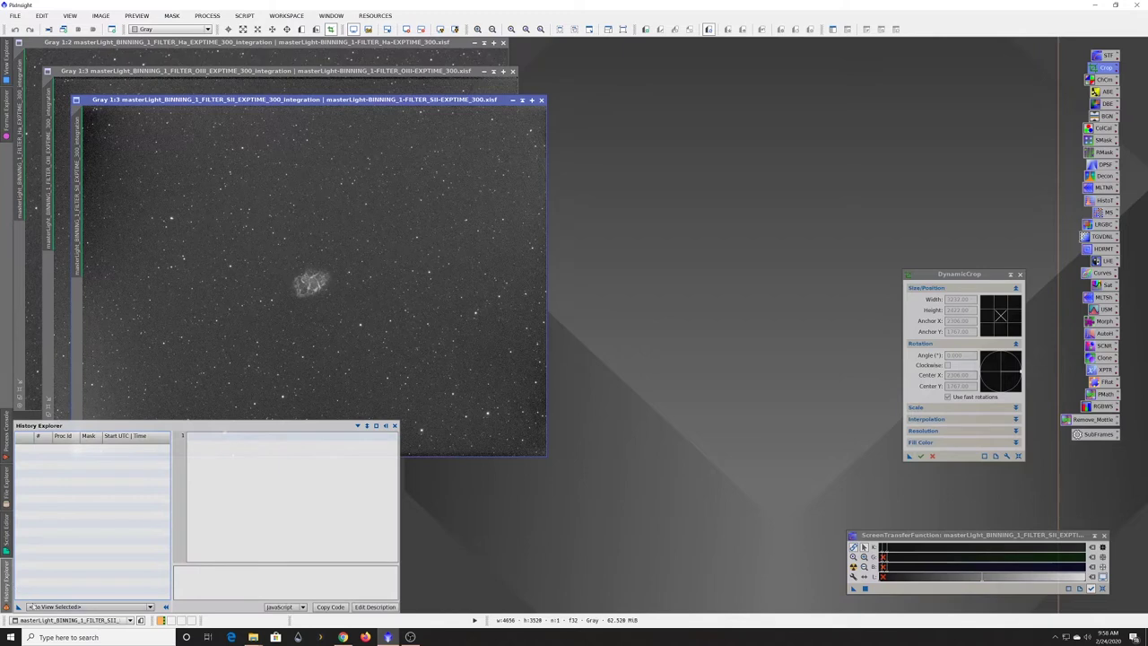
click(54, 606)
click(40, 625)
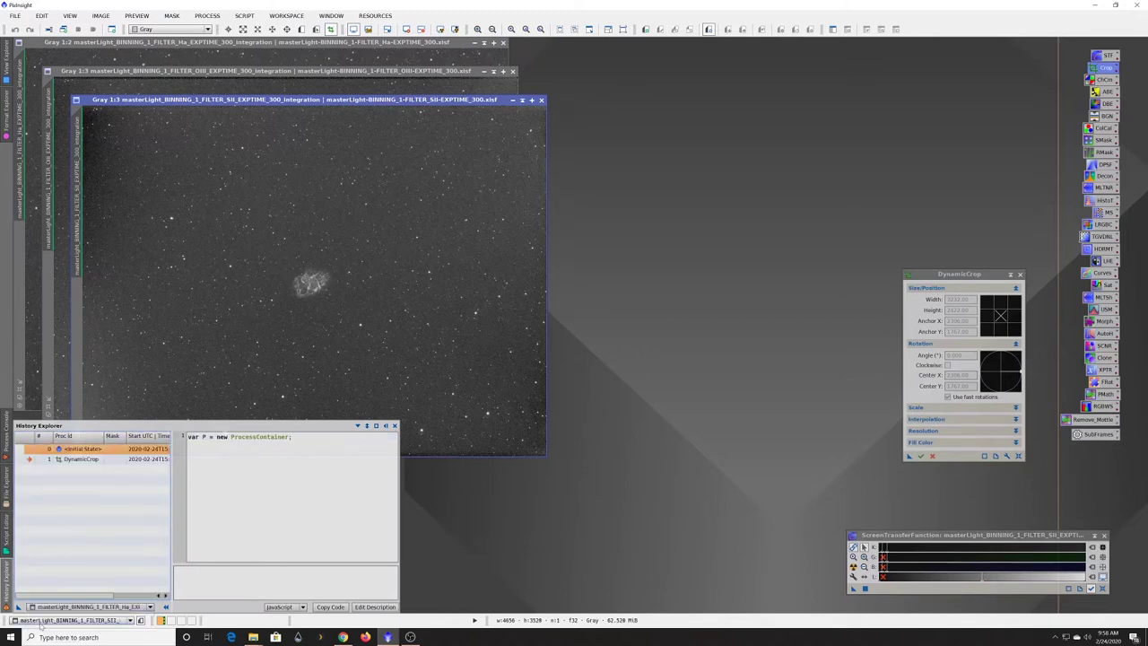
click(79, 460)
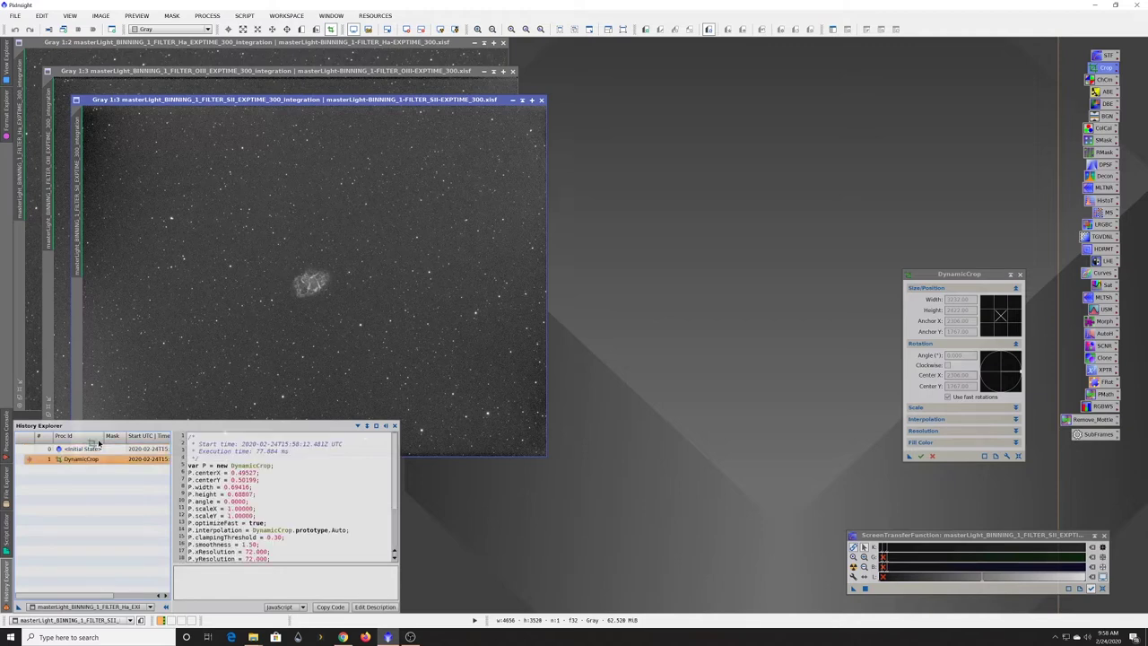
double_click(79, 460)
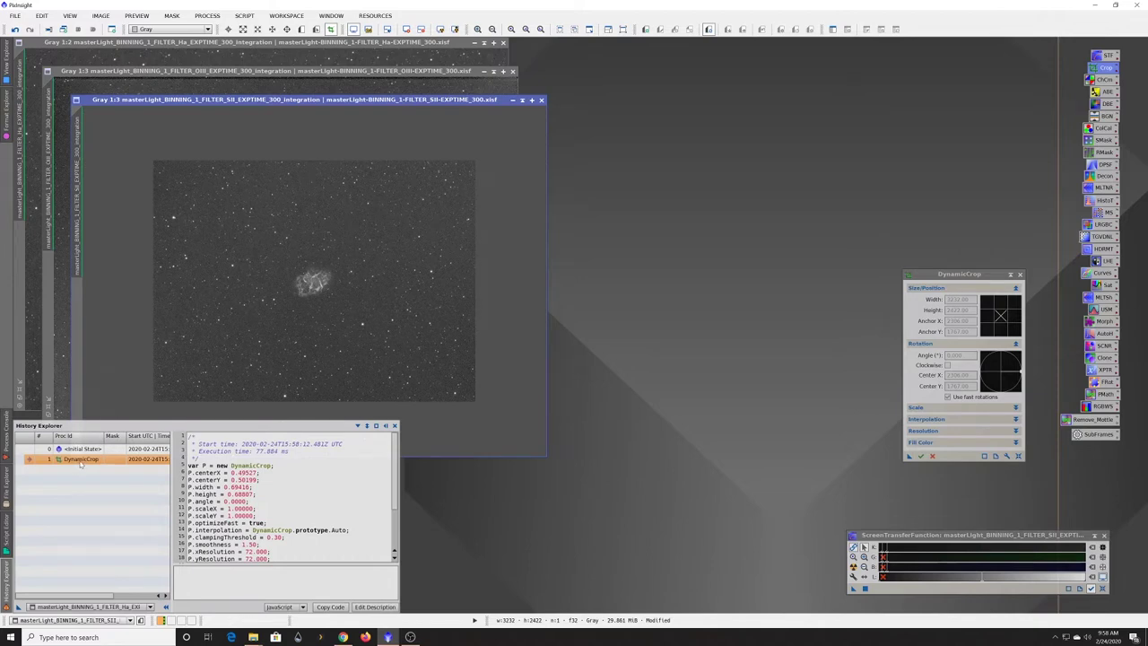
click(61, 347)
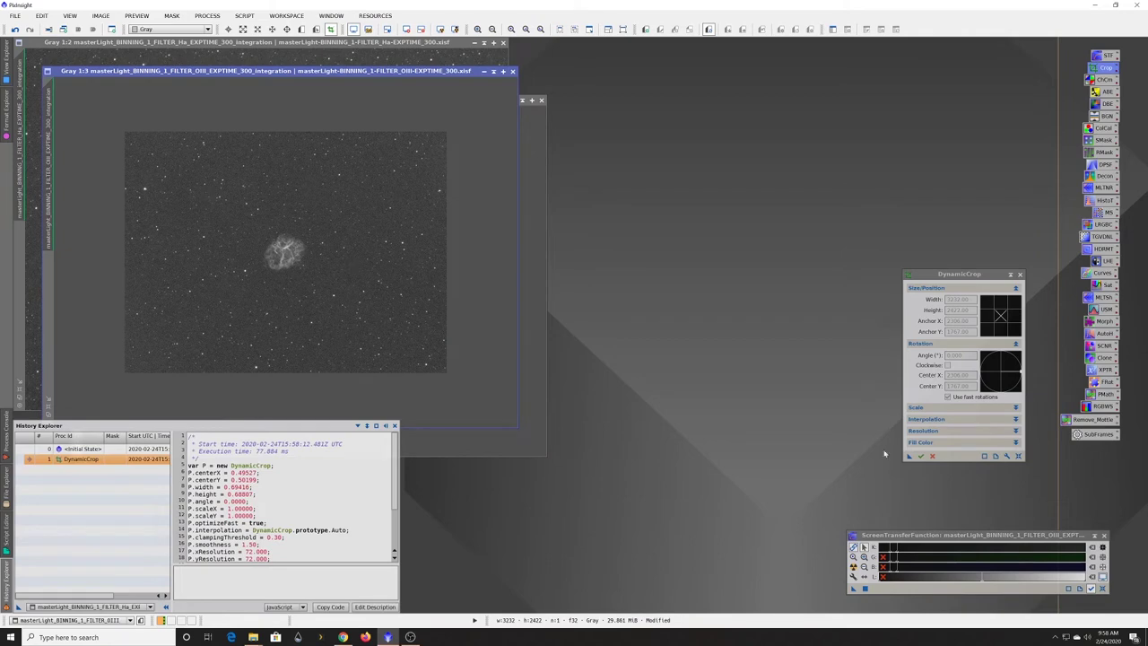
click(933, 457)
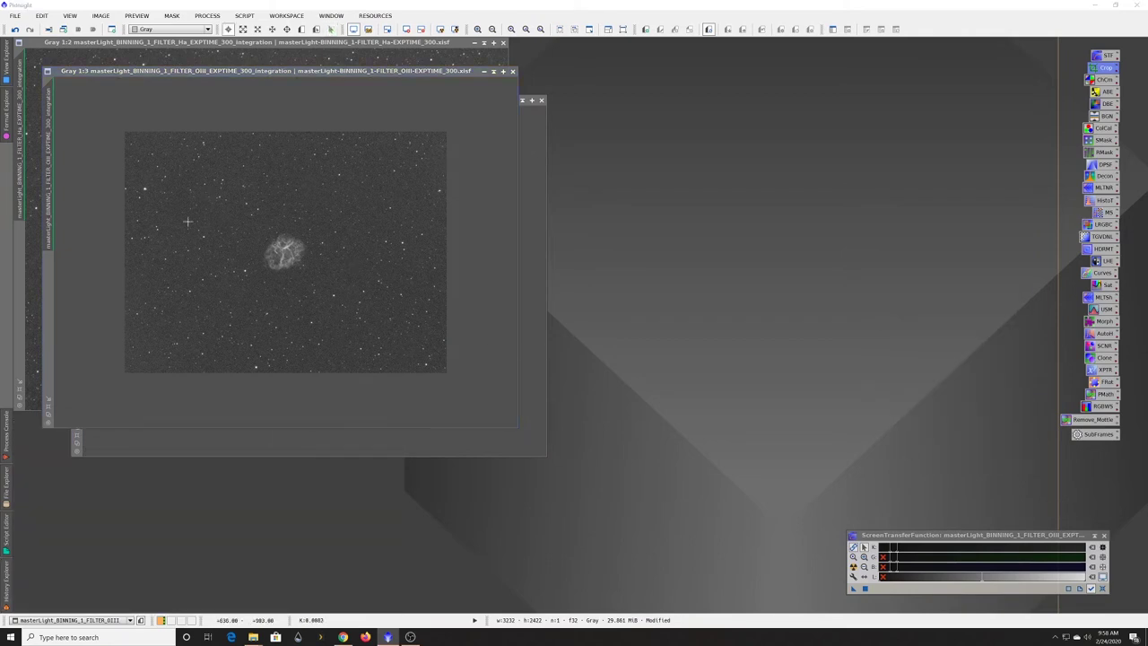
Step: Zoom both the OIII and SII images to 1:2
click(49, 405)
key(ctrl+plus)
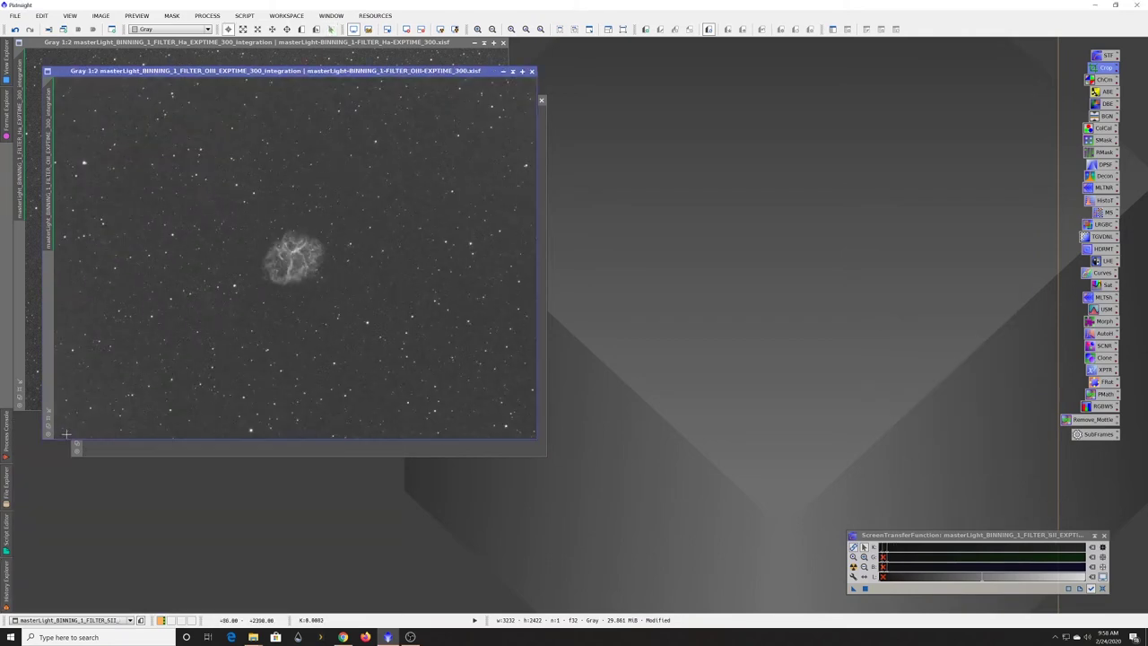
click(90, 446)
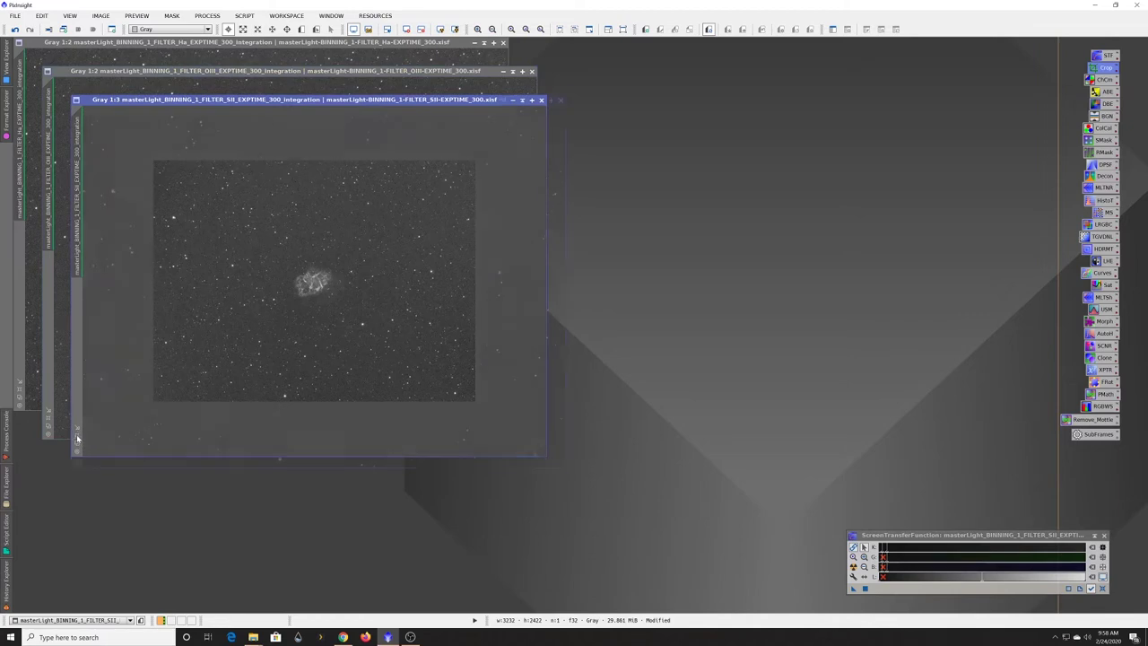
key(ctrl+plus)
Step: Rearrange the image windows and minimize the OIII image
drag(269, 95, 247, 75)
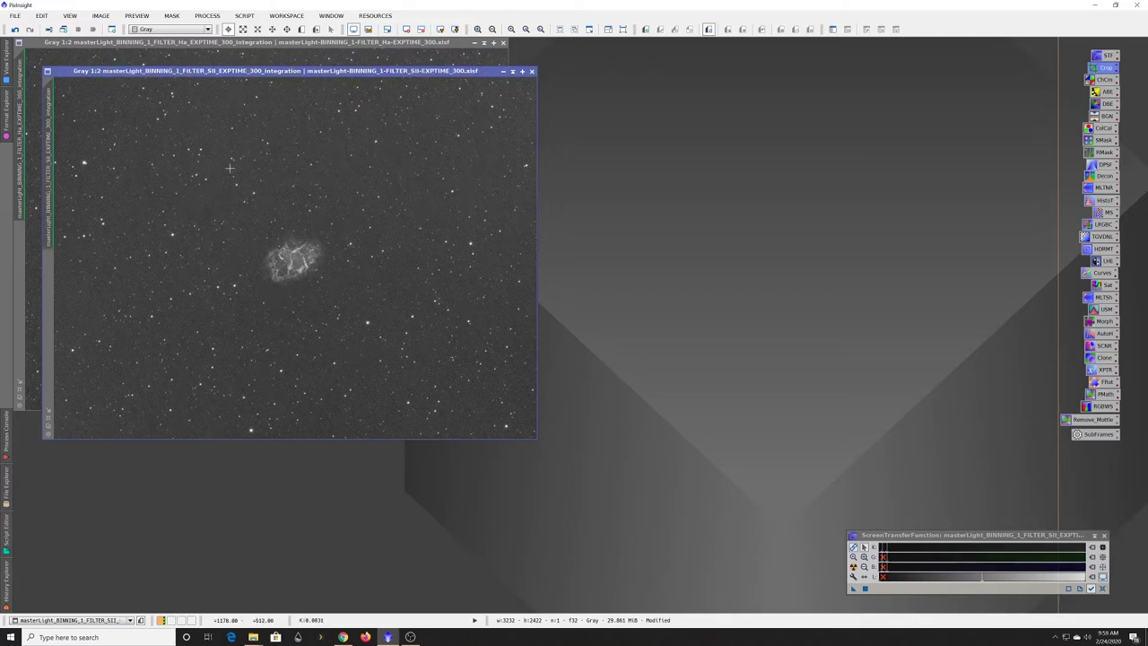
drag(263, 75, 202, 47)
click(518, 198)
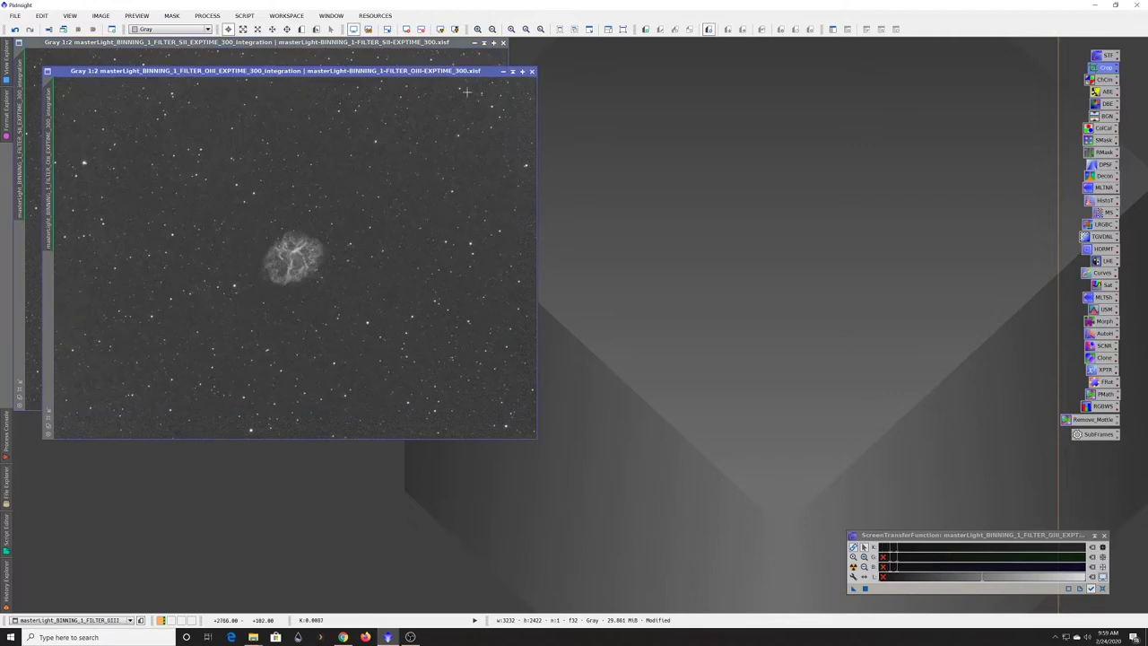
click(511, 71)
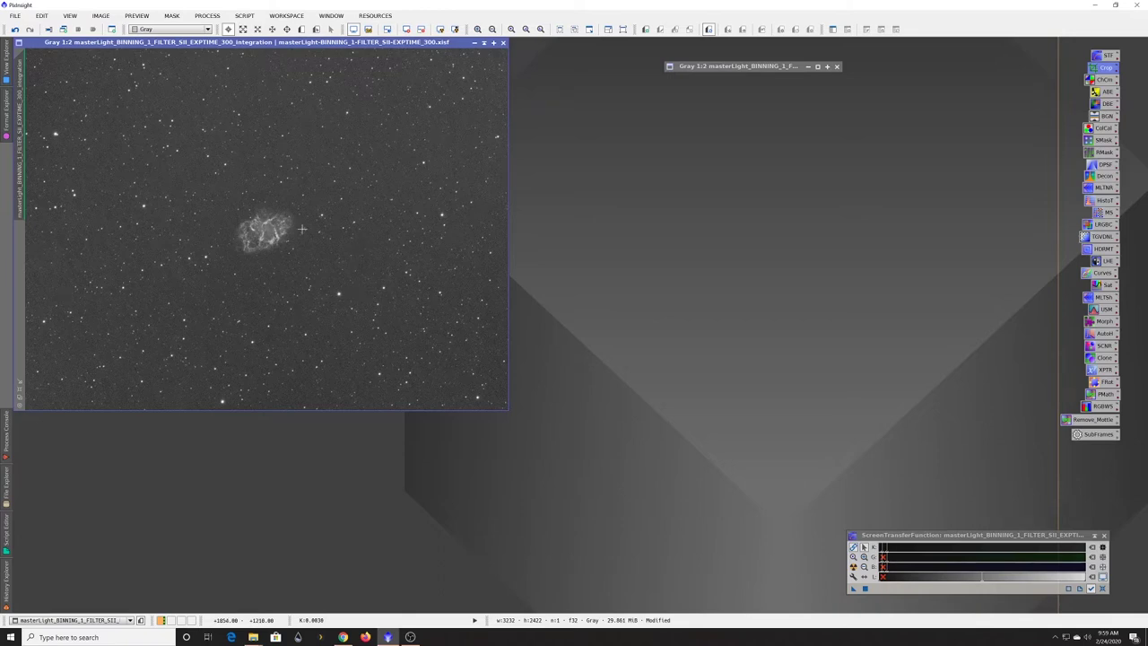
Step: Zoom into the cropped SII image and pan across it to inspect detail
scroll(353, 235, up, 1)
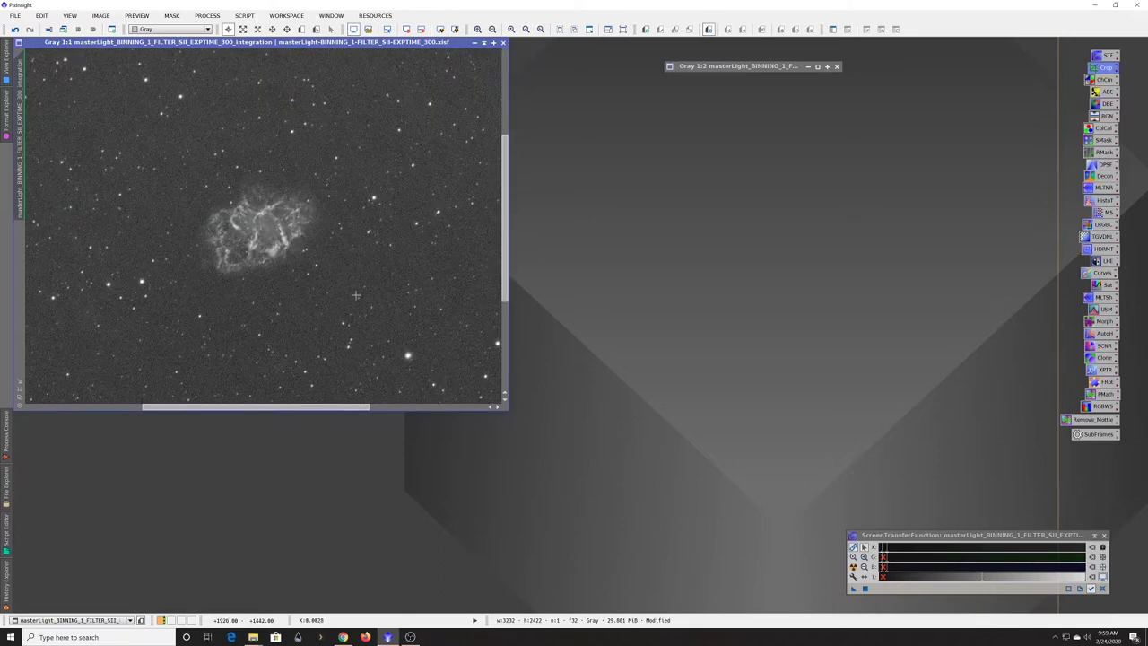
drag(319, 407, 386, 412)
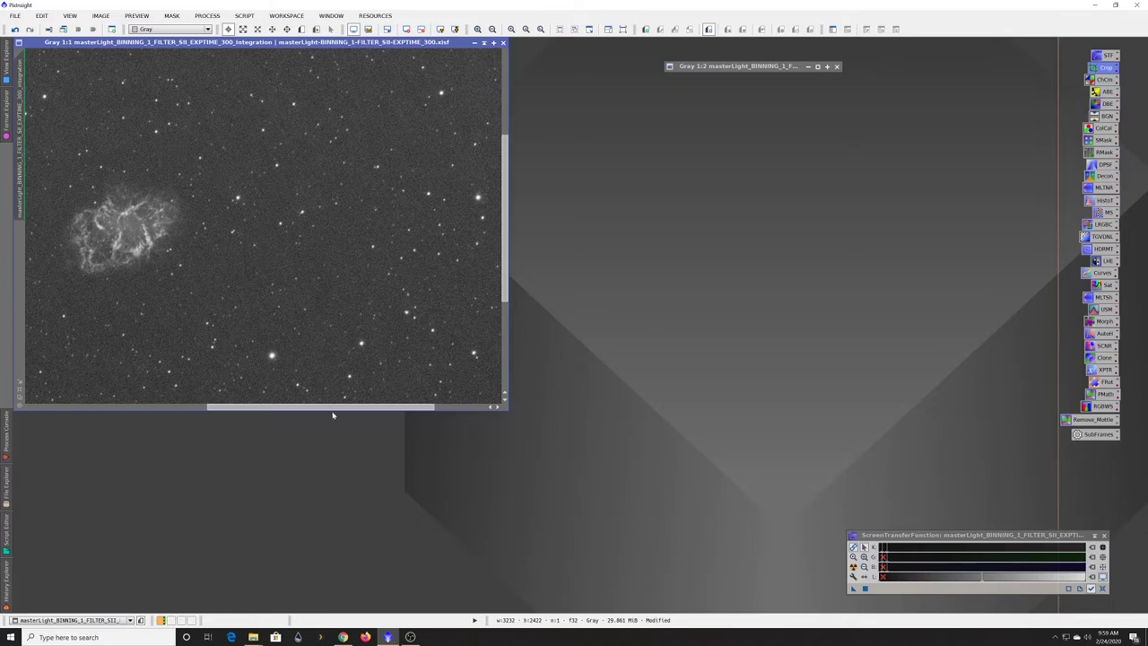
drag(353, 410, 281, 410)
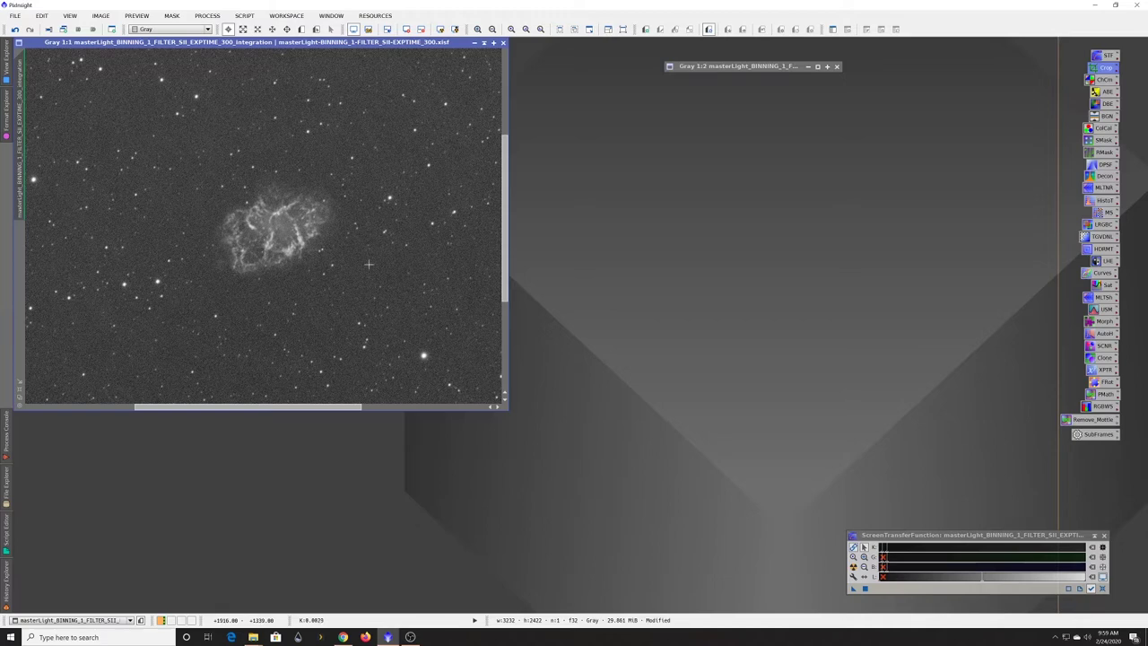
scroll(368, 264, down, 1)
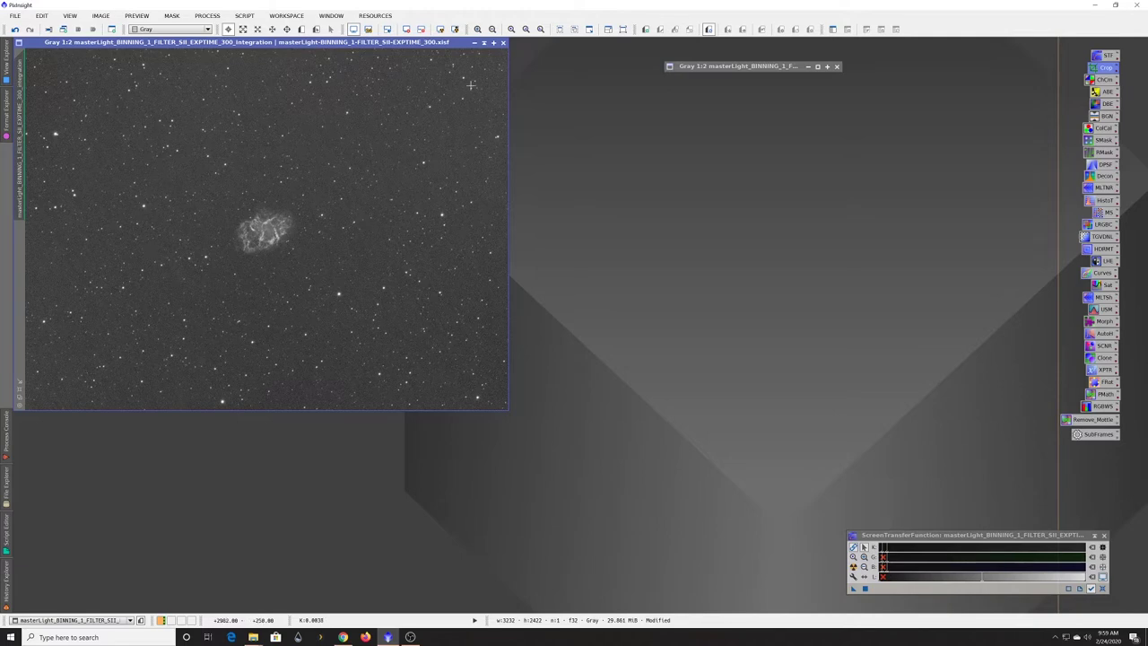
click(484, 43)
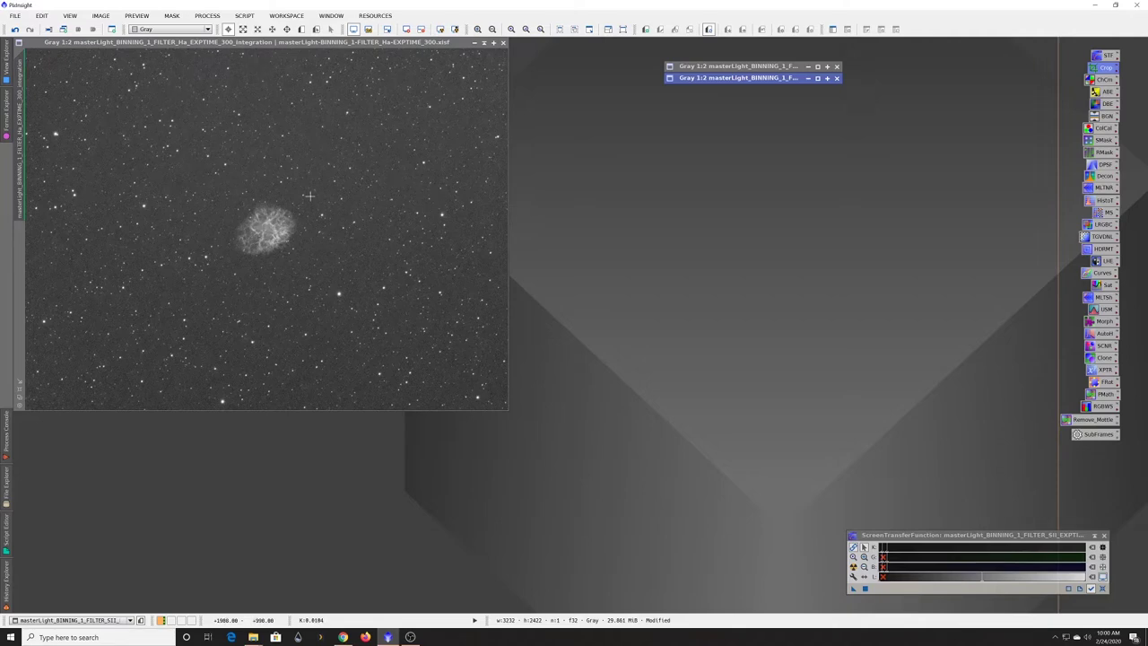
scroll(286, 212, up, 2)
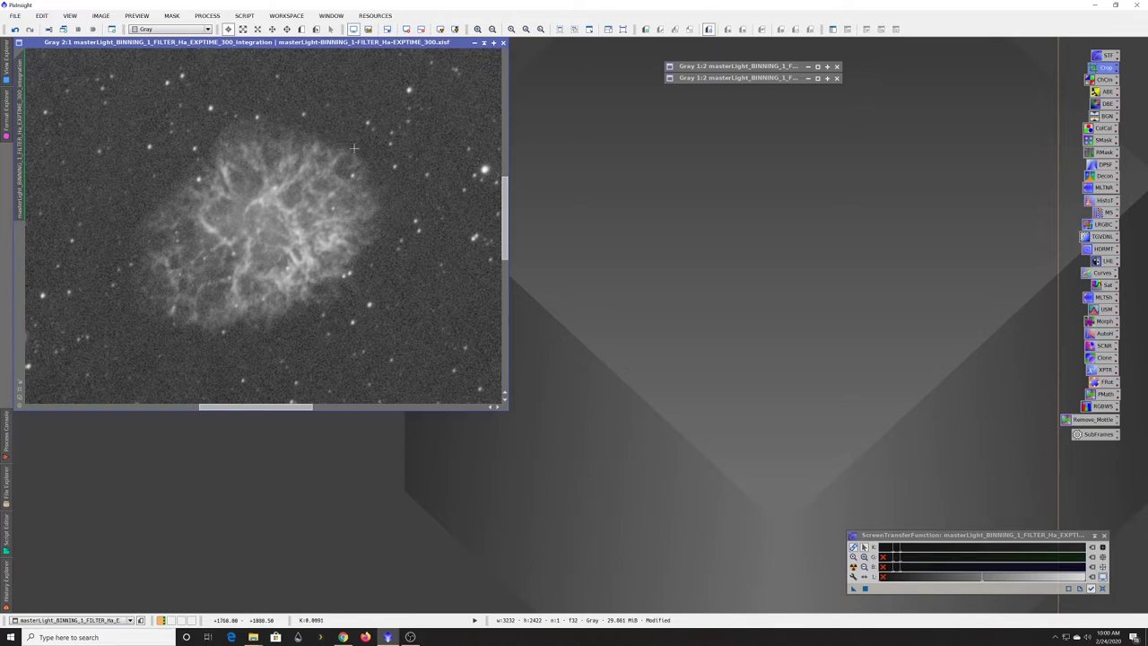
scroll(348, 212, down, 1)
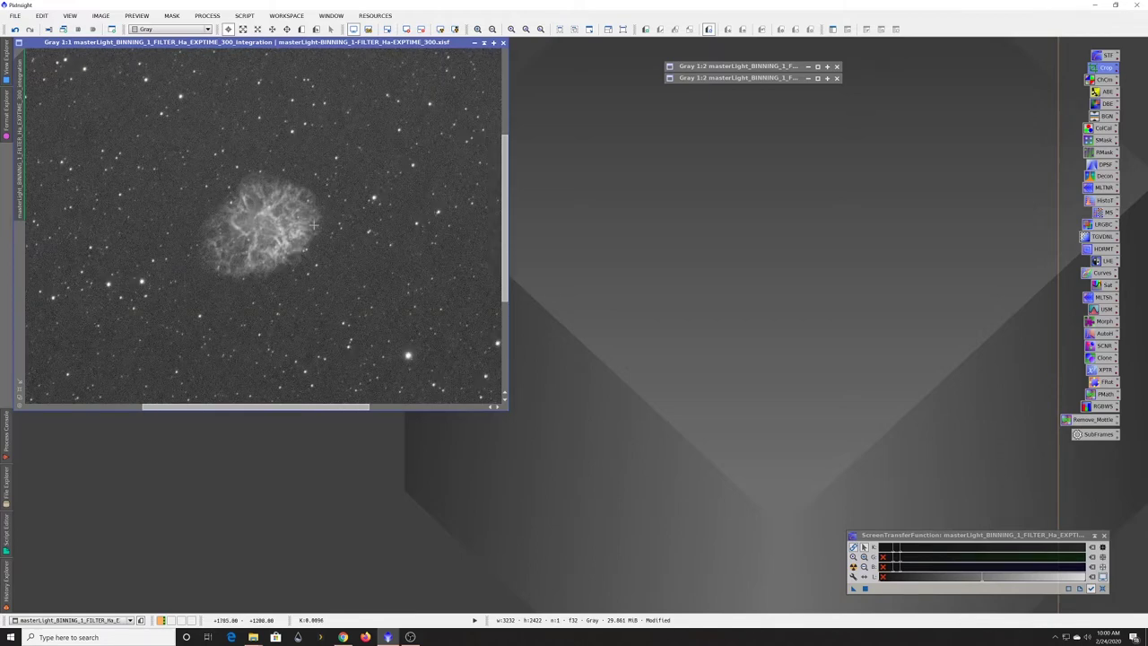
scroll(313, 268, down, 1)
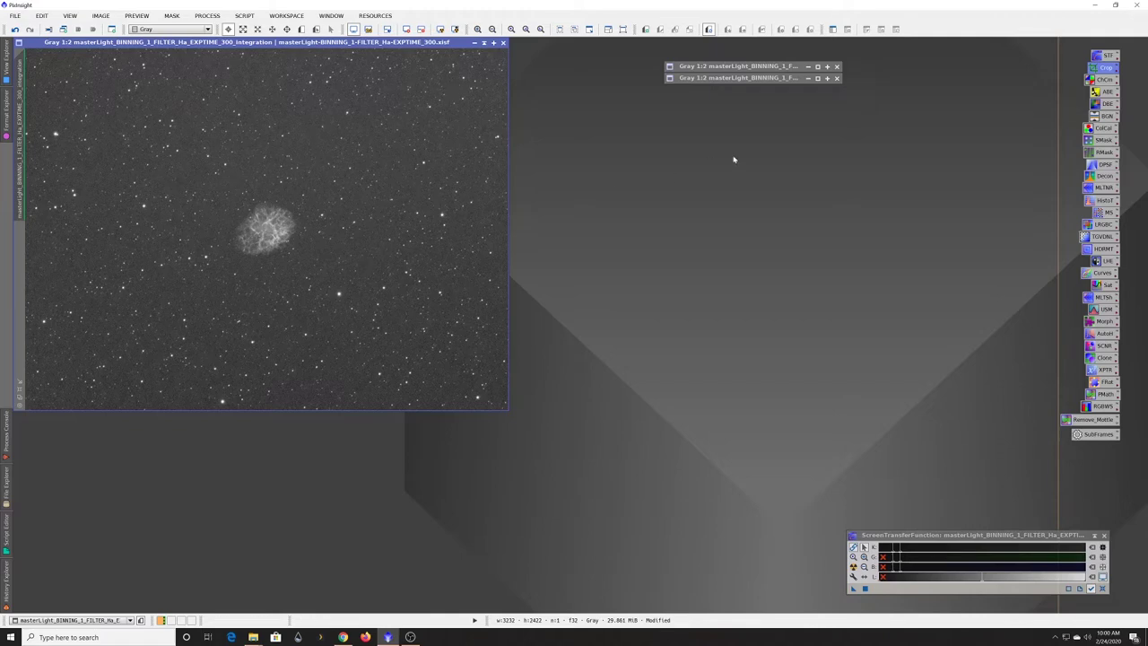
click(1101, 79)
double_click(1106, 104)
drag(908, 99, 752, 128)
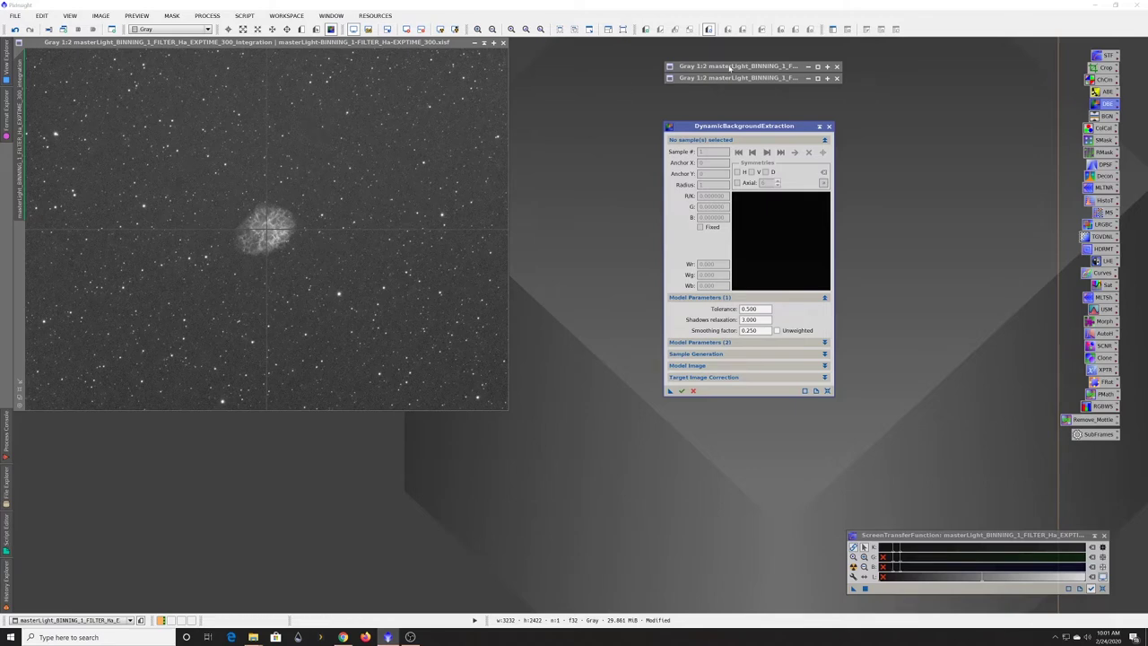
click(711, 65)
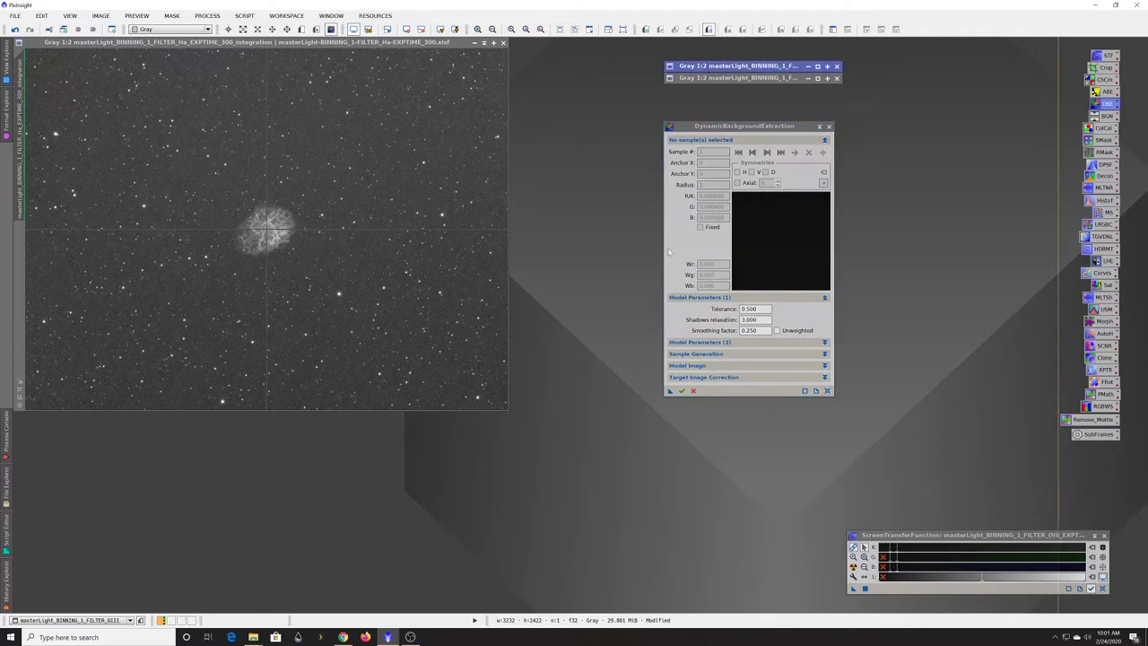
click(692, 390)
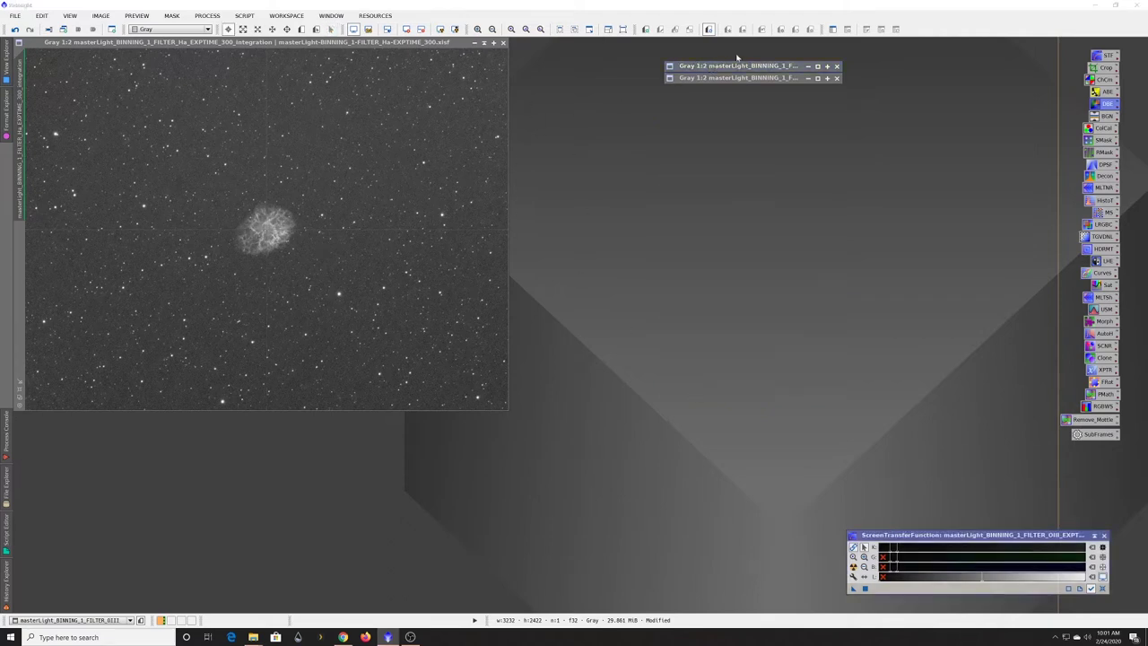
double_click(1106, 104)
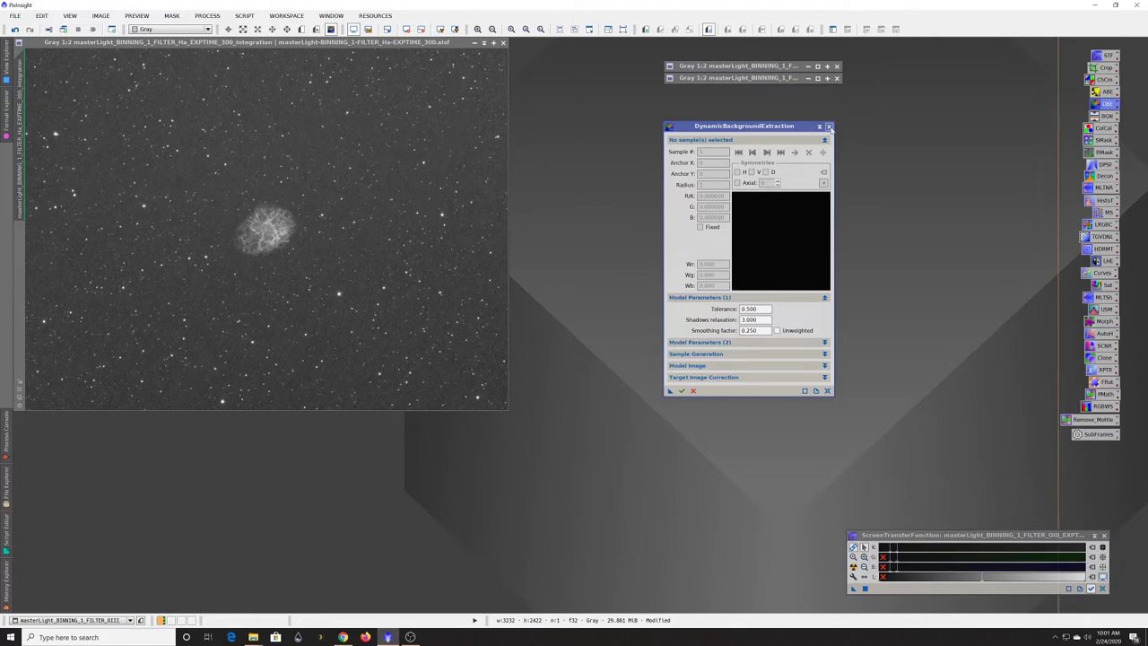
click(693, 392)
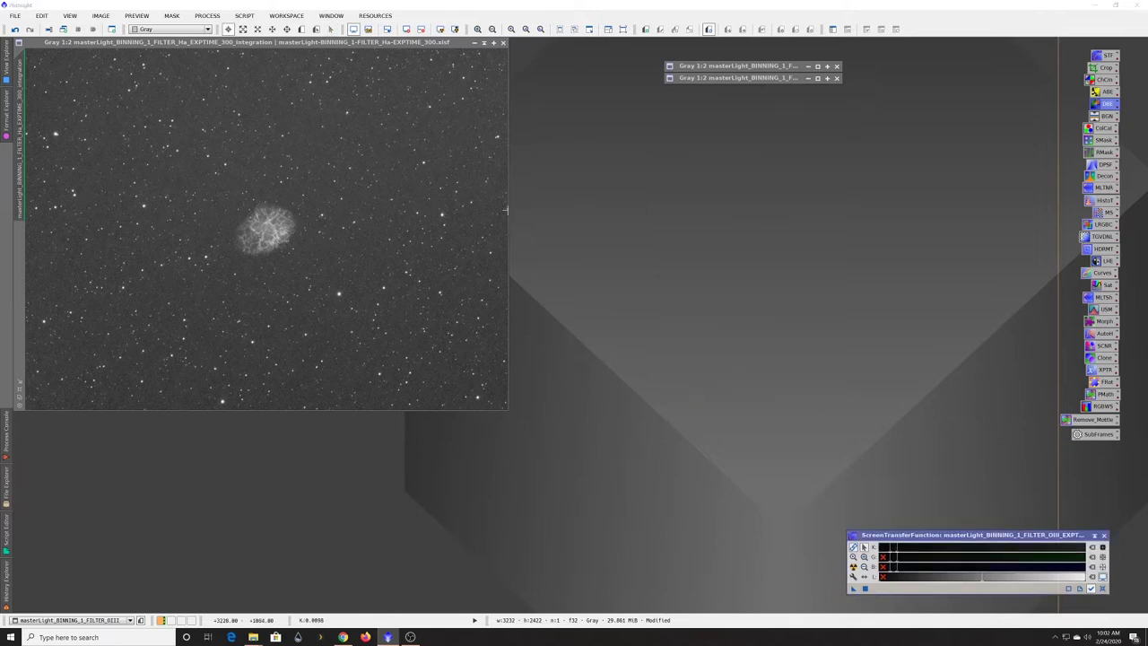
Step: Launch DynamicBackgroundExtraction for the Ha image and set its Tolerance to 1.000
click(436, 42)
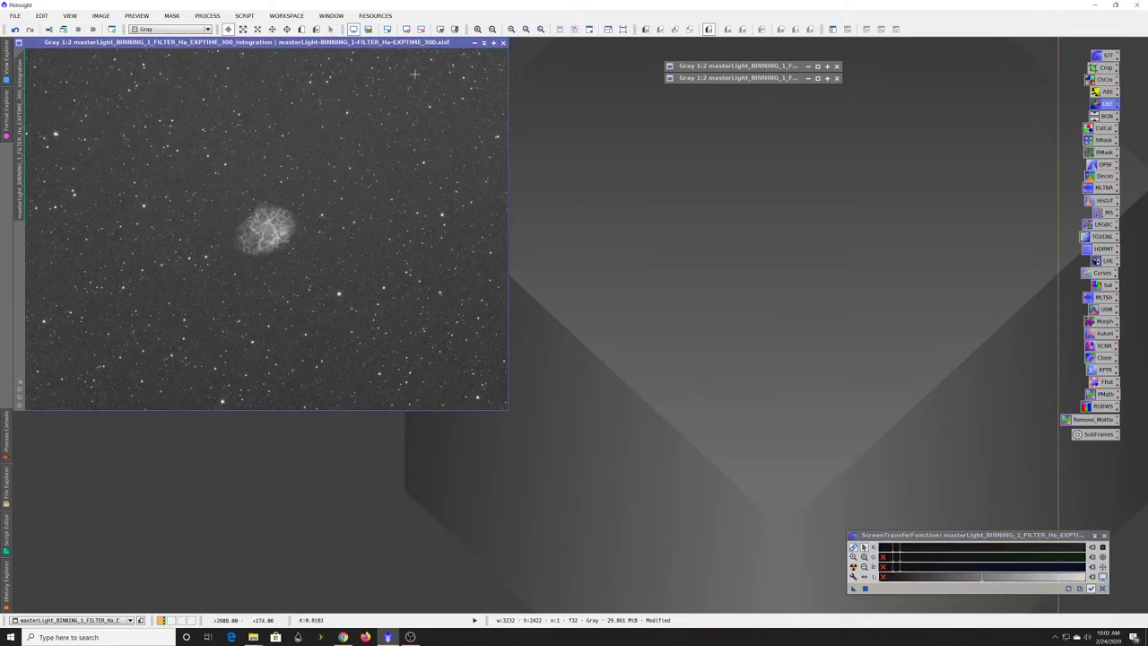
click(1104, 104)
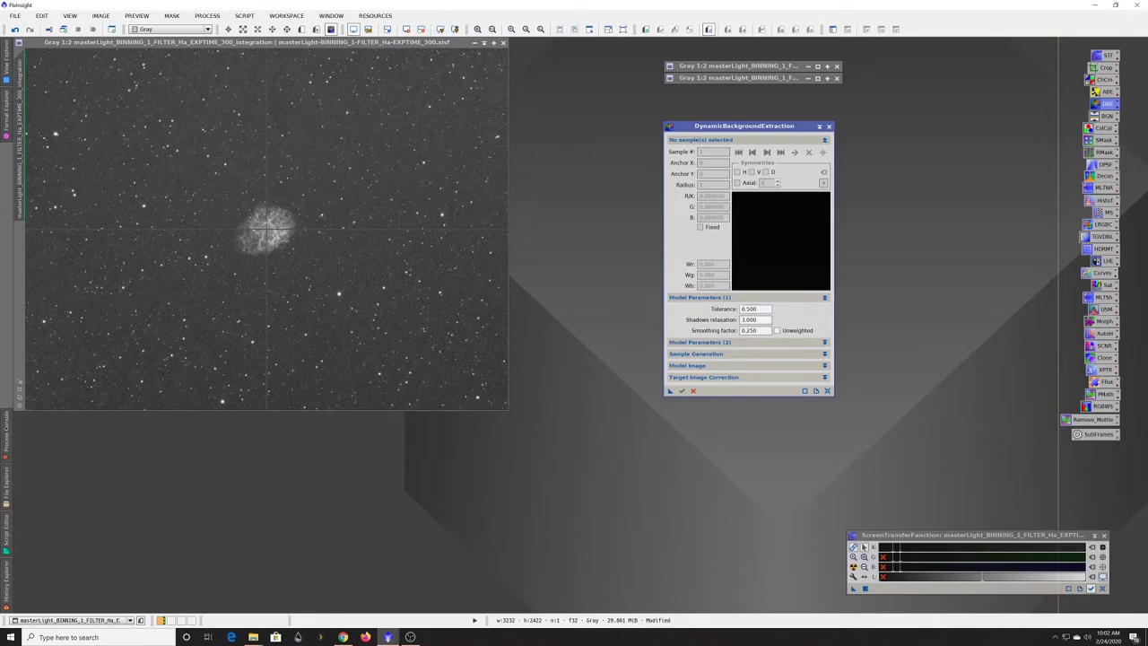
double_click(750, 309)
text(1)
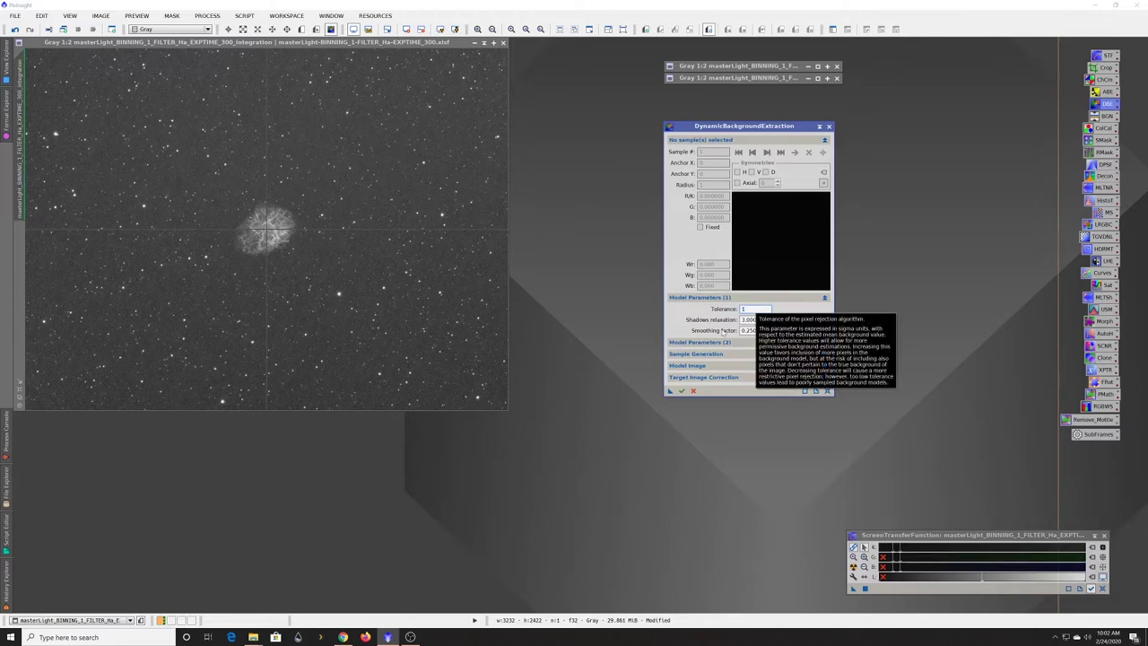
key(Return)
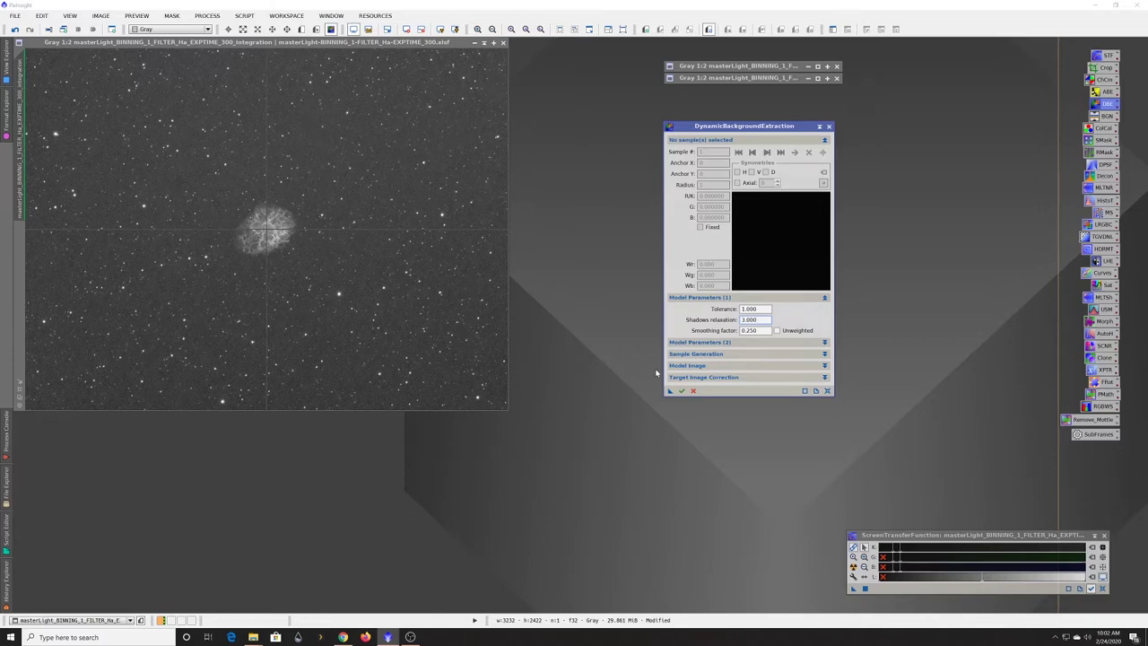
Step: Expand Model Parameters (2) and Sample Generation, then enter 25 as the Default sample radius
click(744, 343)
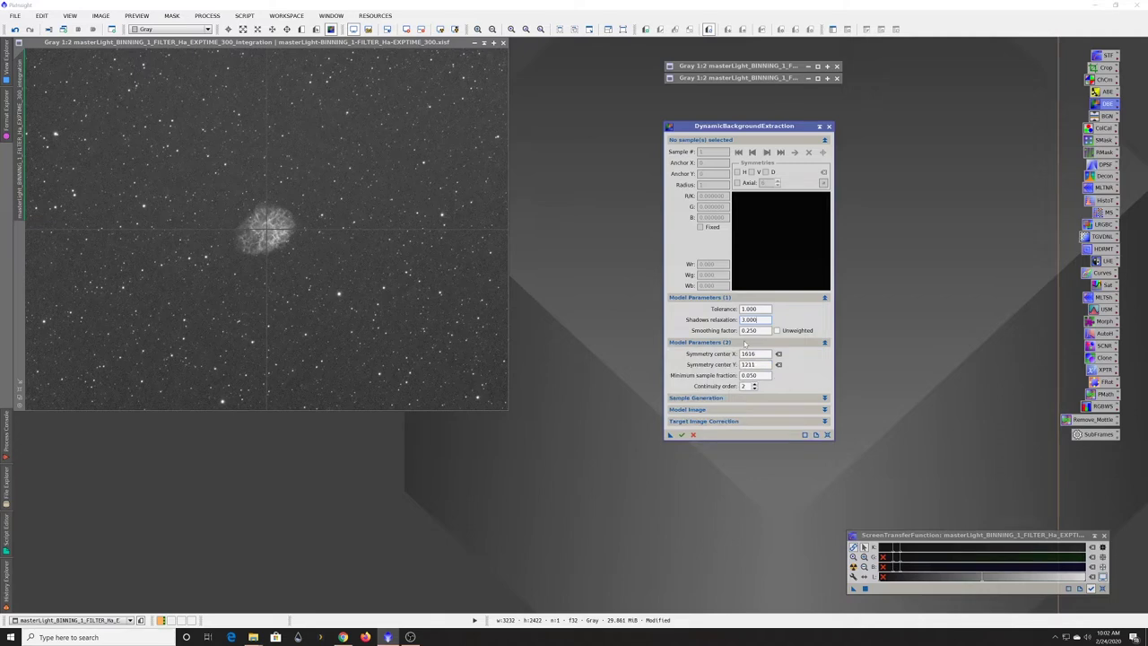
click(745, 342)
click(740, 354)
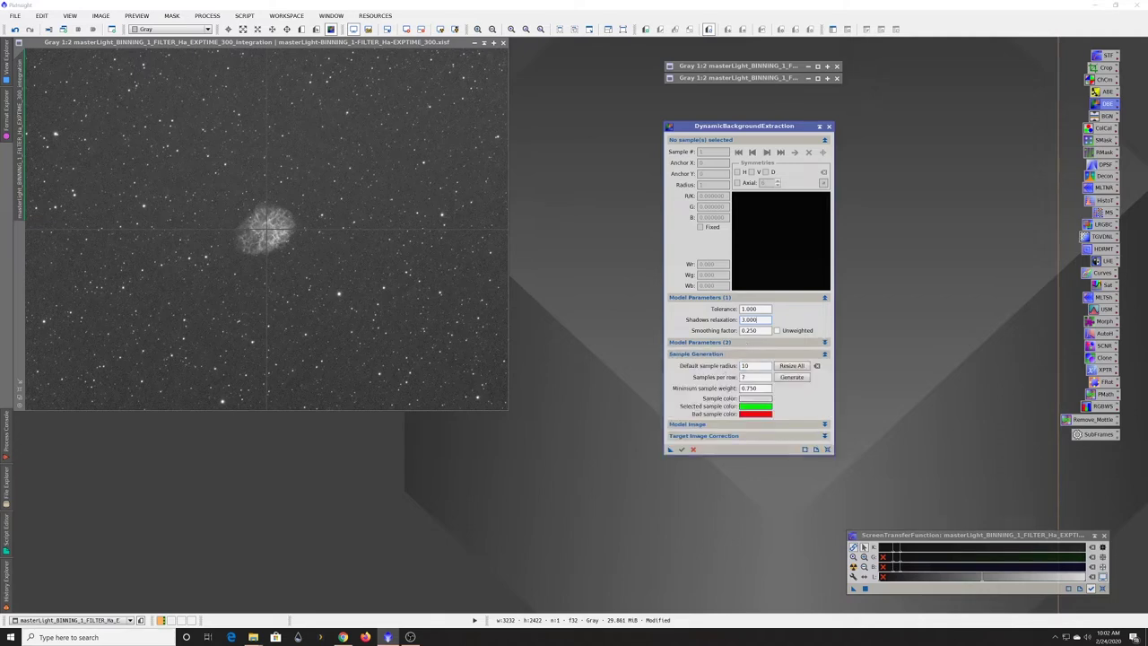
double_click(745, 366)
text(25)
Step: Keep Subtraction as the target image correction and generate 45 background samples across the Ha image
click(719, 425)
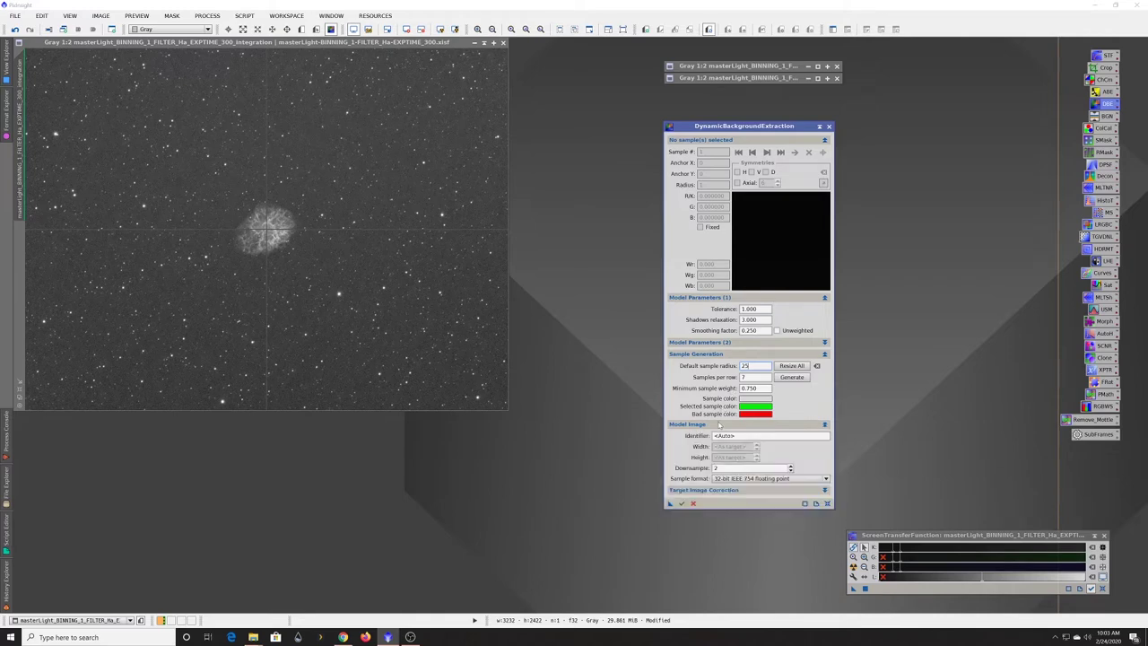
click(712, 490)
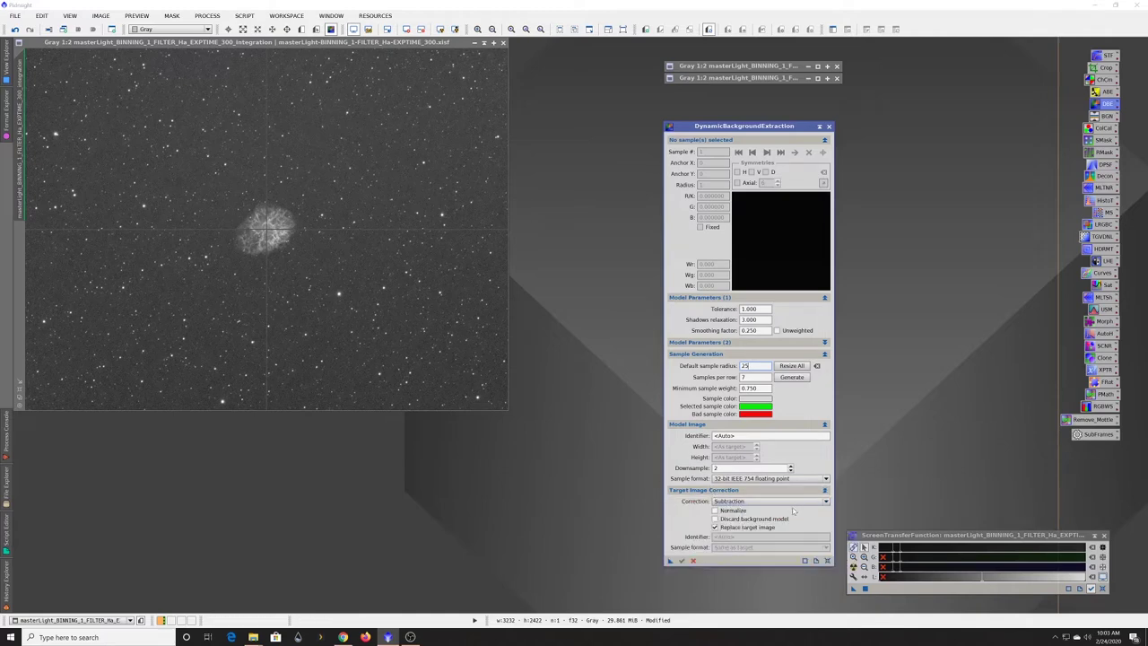
click(782, 505)
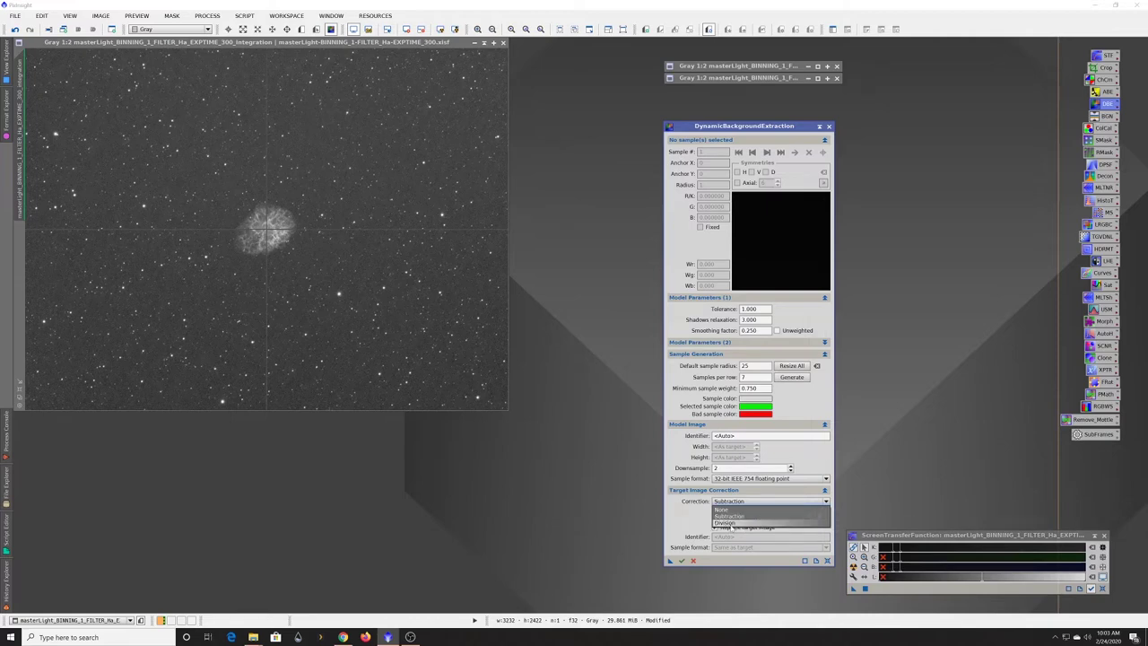
click(730, 517)
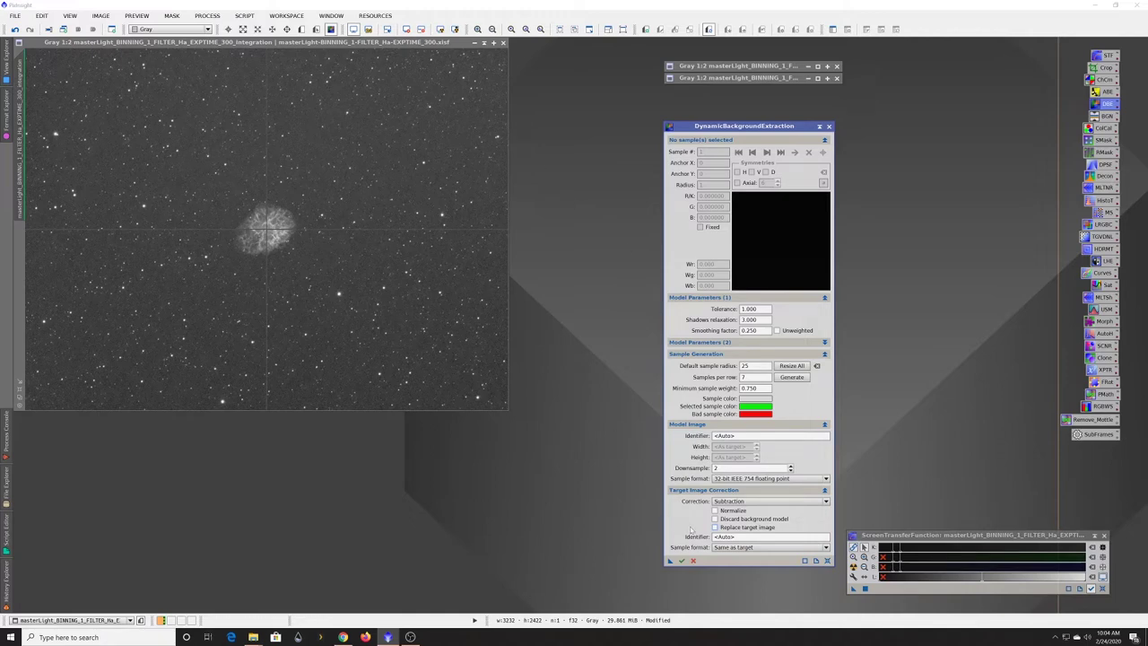
drag(735, 130, 820, 111)
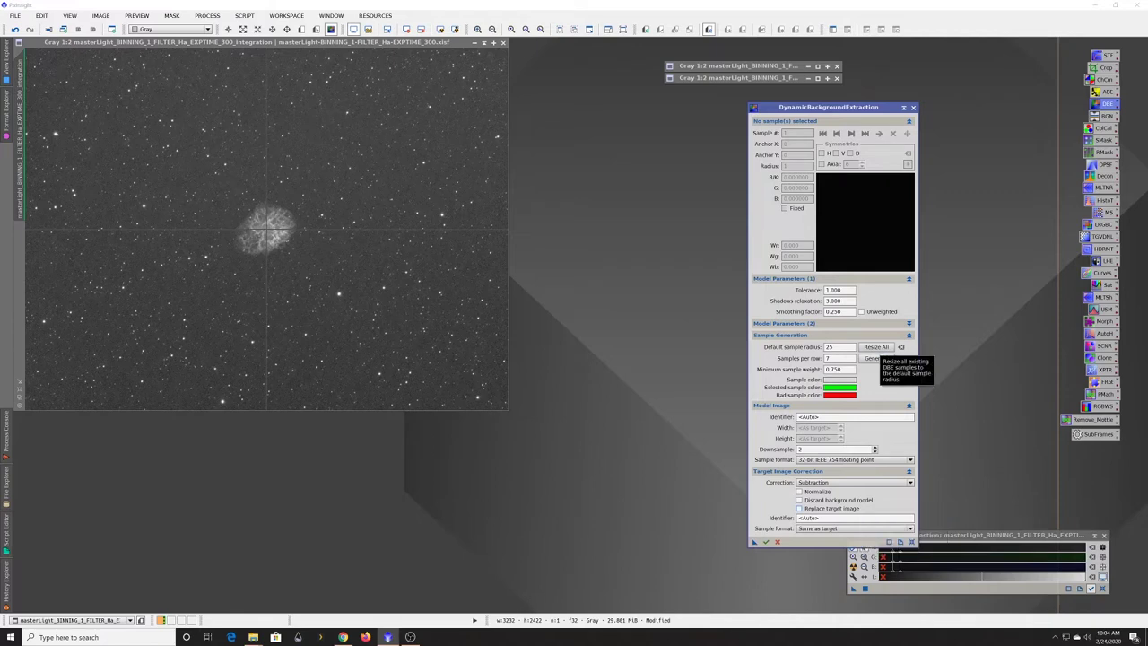
click(876, 359)
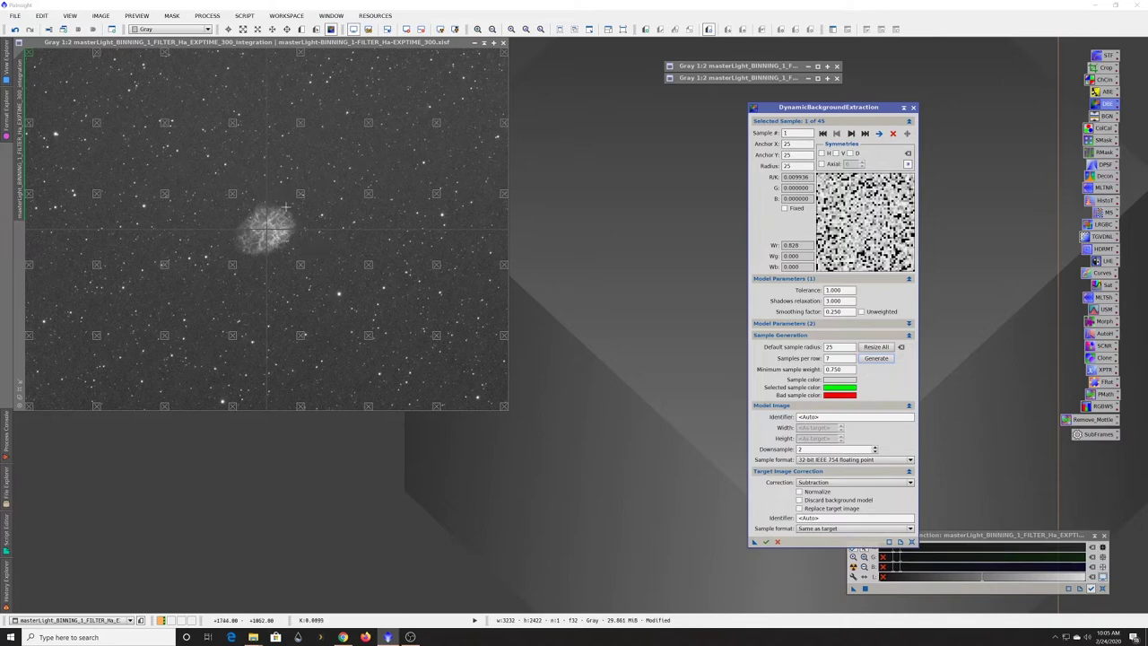
Step: Shift samples 26 and 20 around the nebula onto clean sky, then select sample 21
click(300, 196)
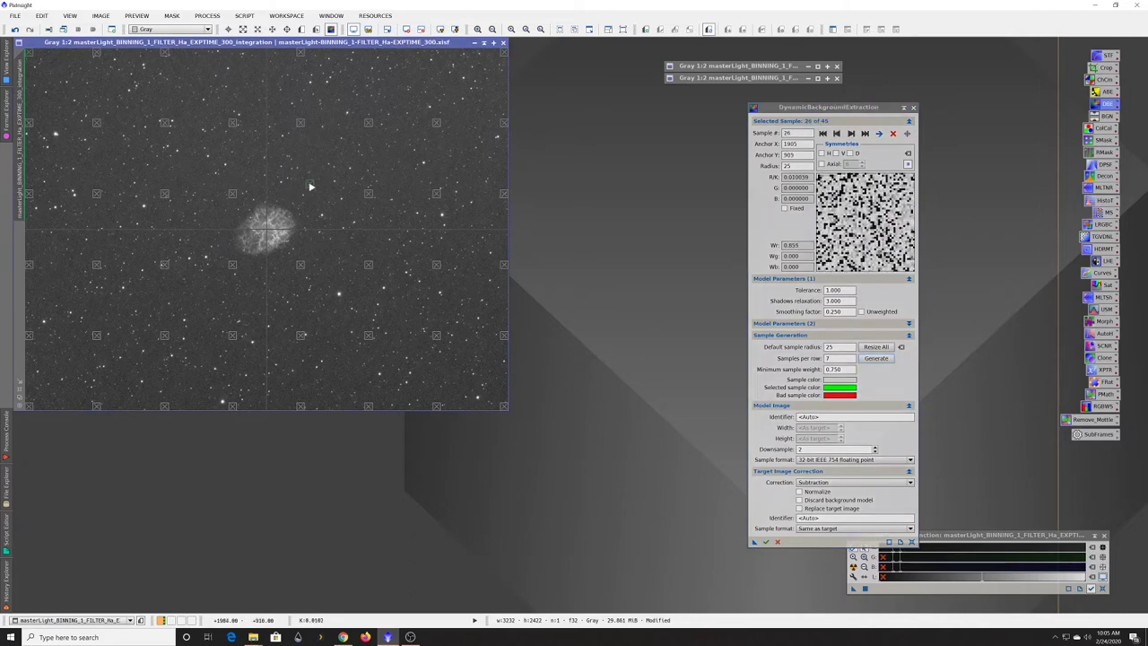
drag(319, 172, 318, 165)
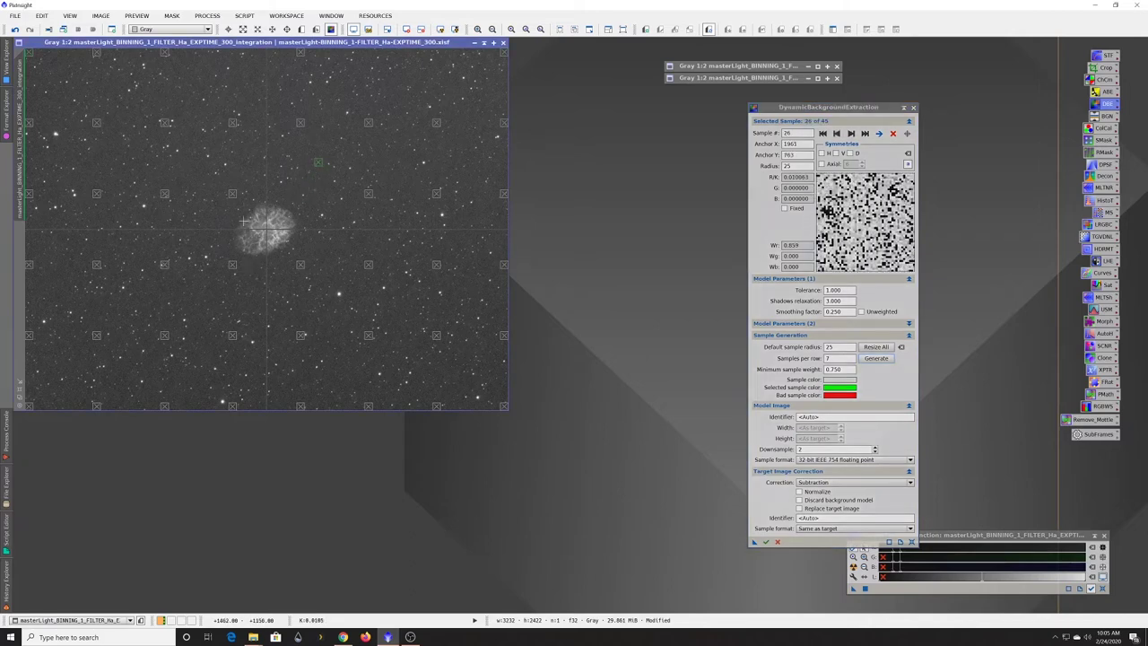
click(233, 195)
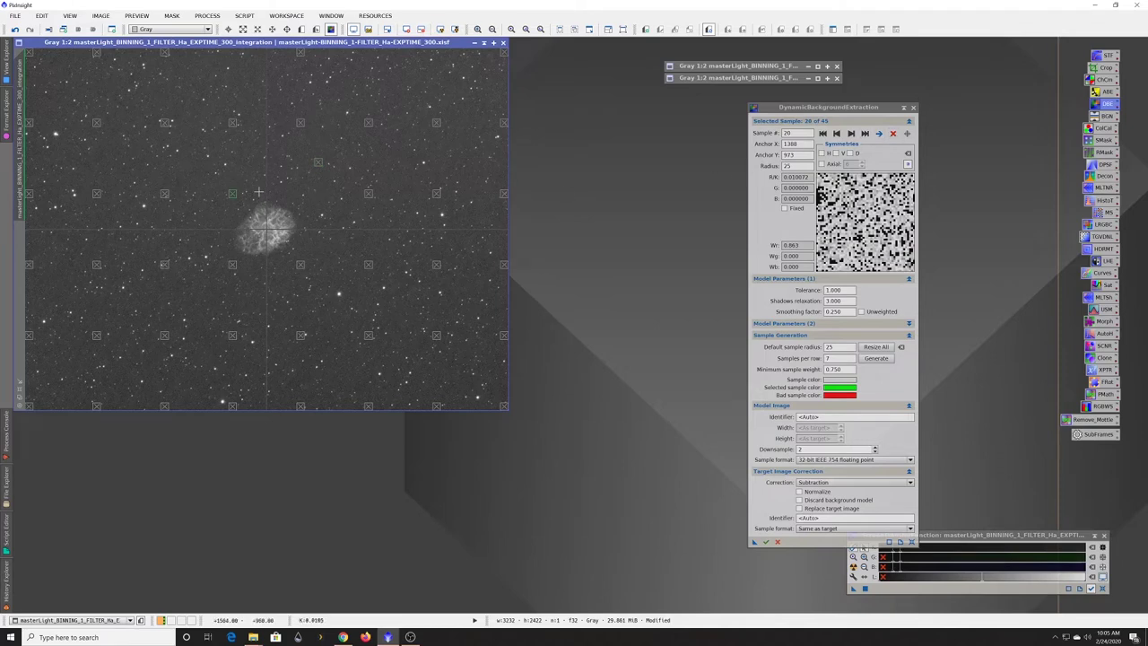
drag(232, 196, 232, 184)
drag(318, 165, 325, 190)
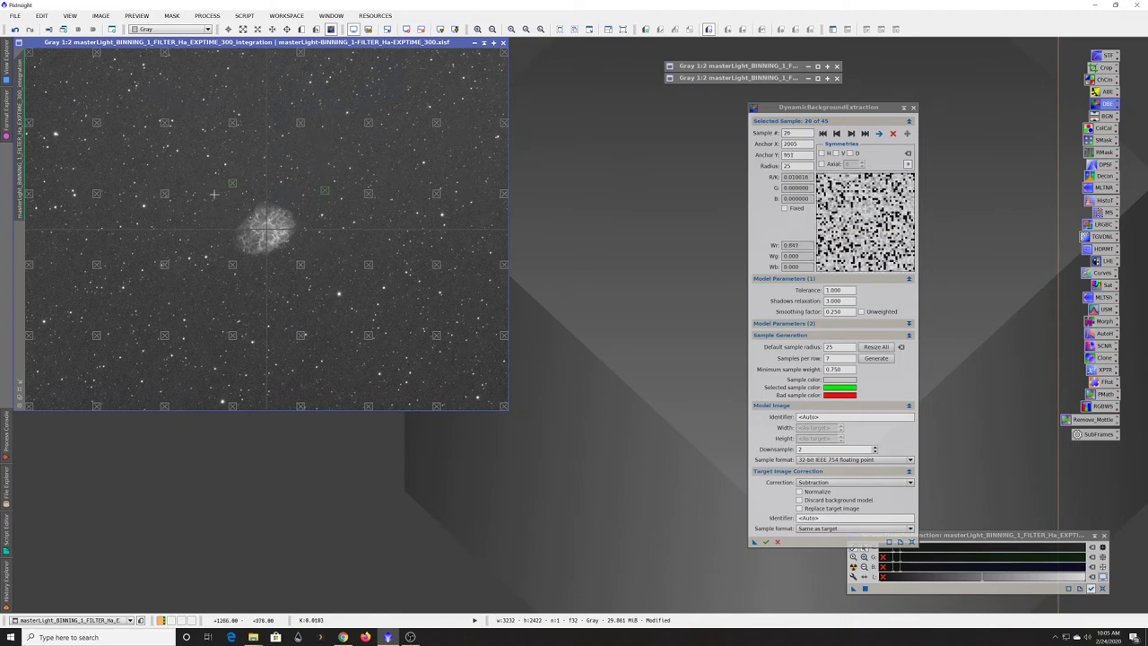
click(232, 265)
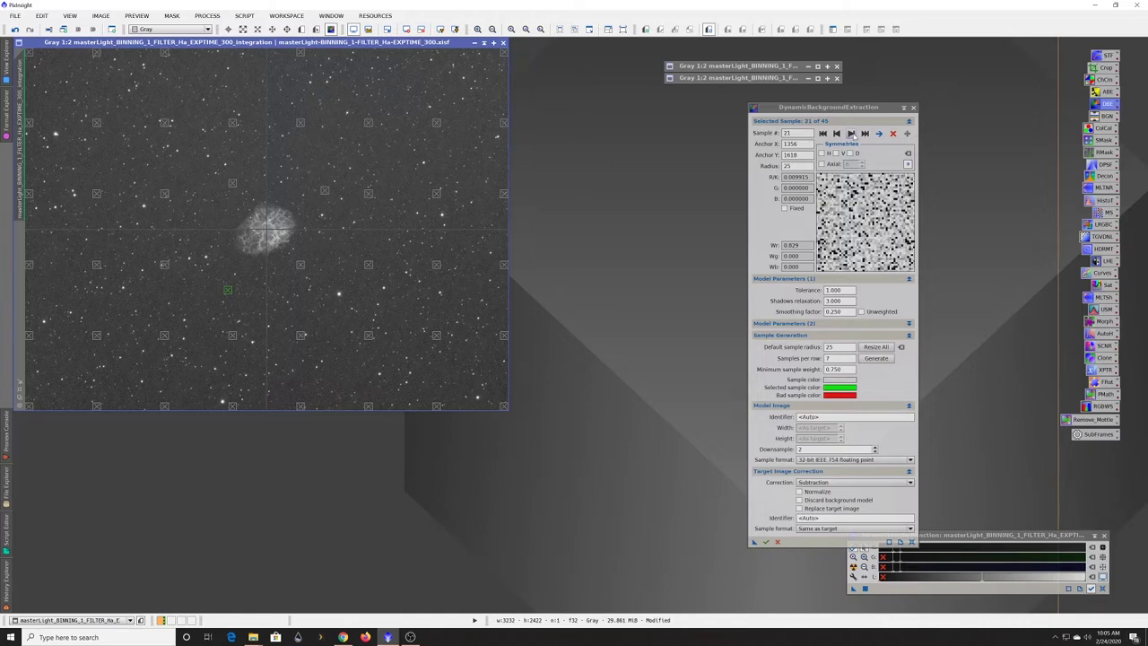
Step: Step through the samples from sample 2 and select sample 23 near the bottom edge
click(851, 133)
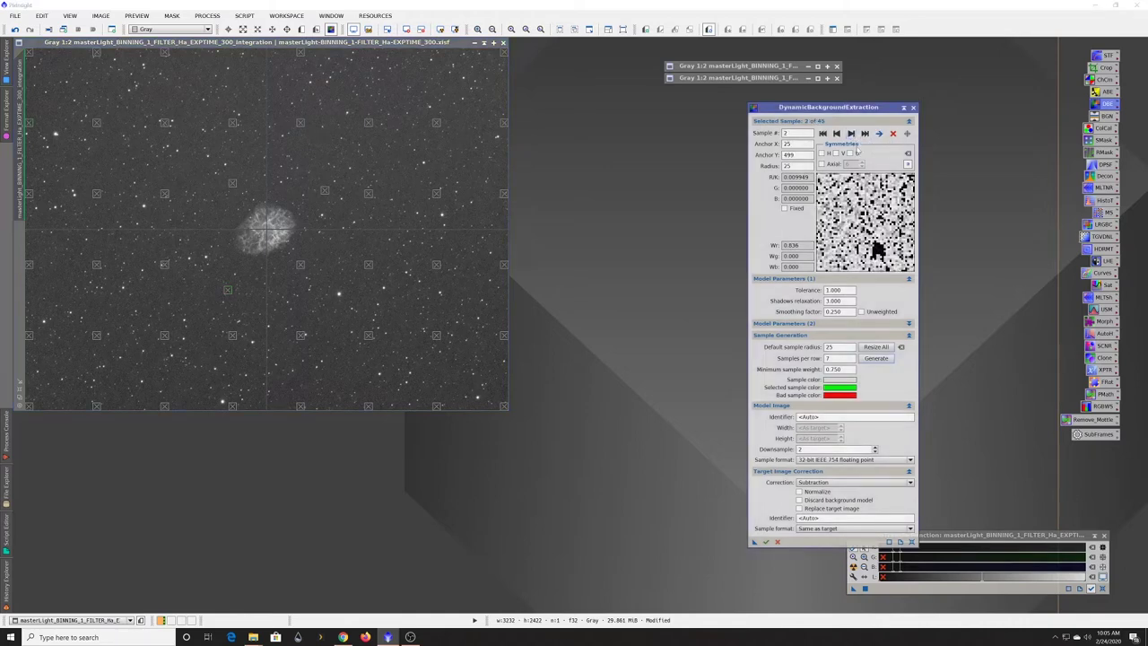
click(851, 132)
click(851, 132)
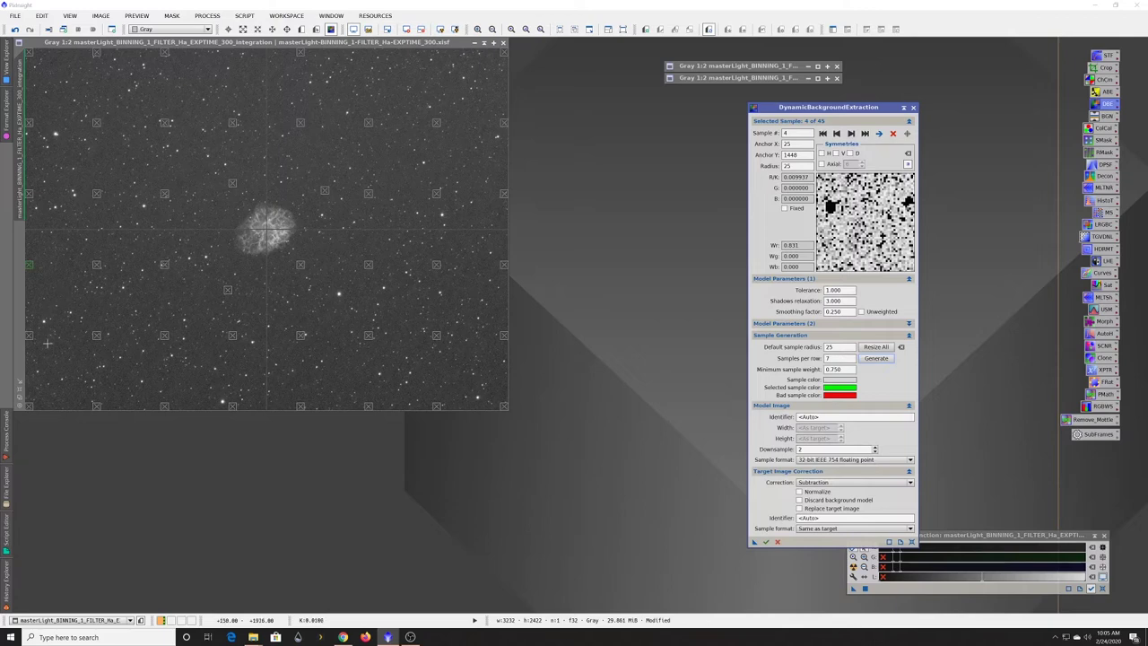
drag(231, 406, 222, 403)
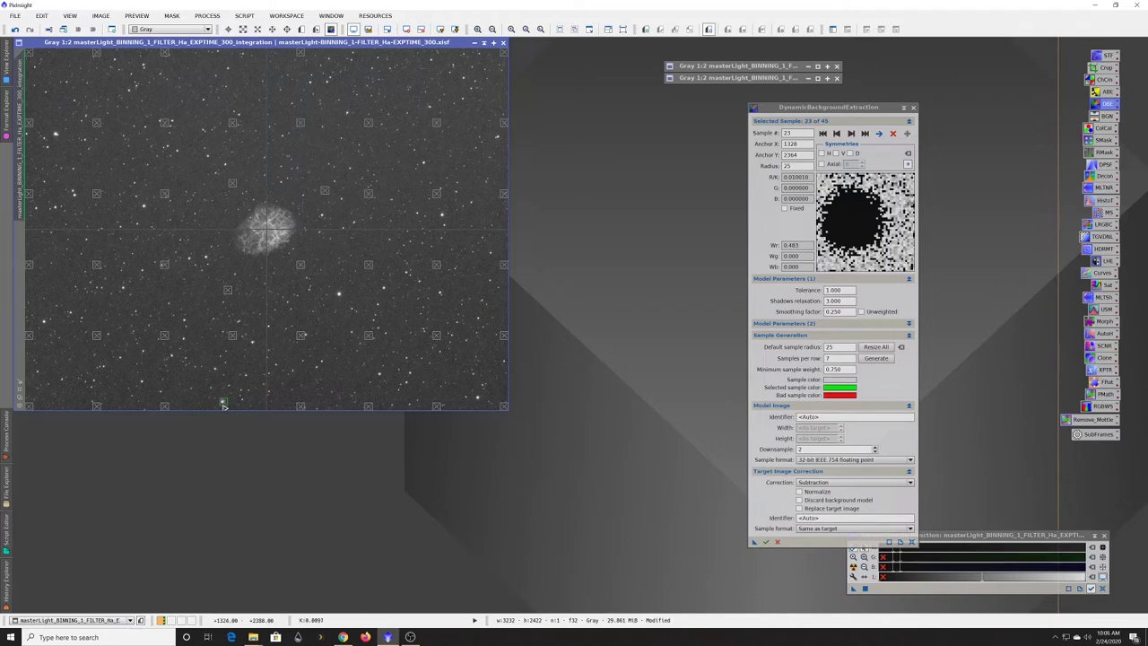
Step: Nudge samples 23 and 16 onto clean background sky
drag(224, 405, 235, 409)
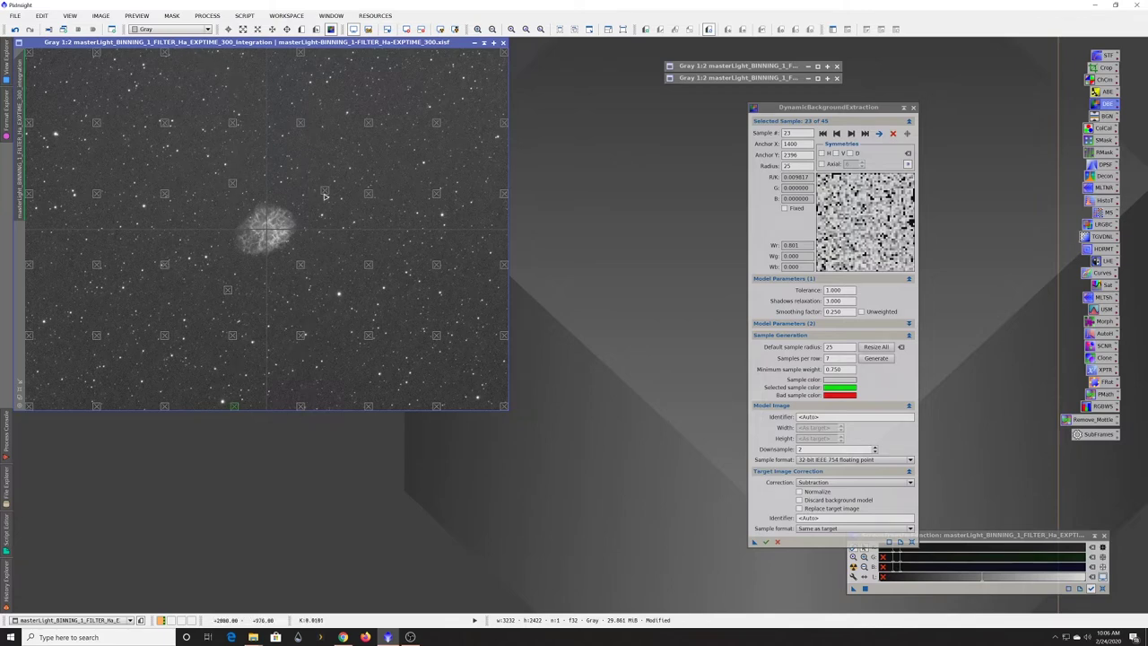
click(165, 266)
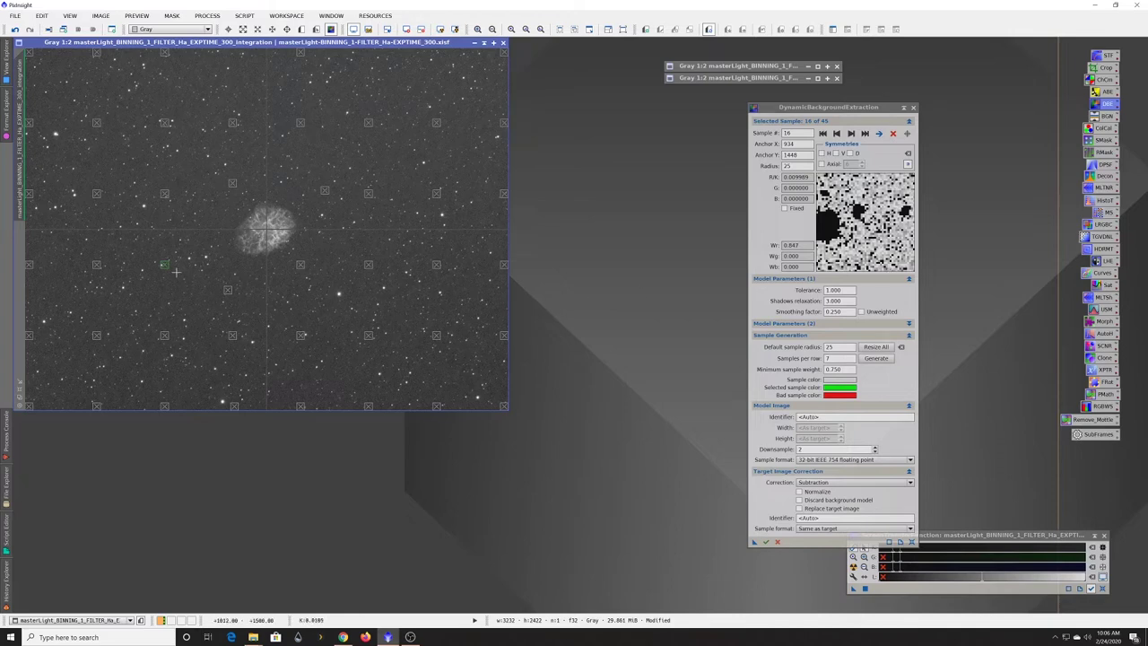
drag(165, 266, 170, 274)
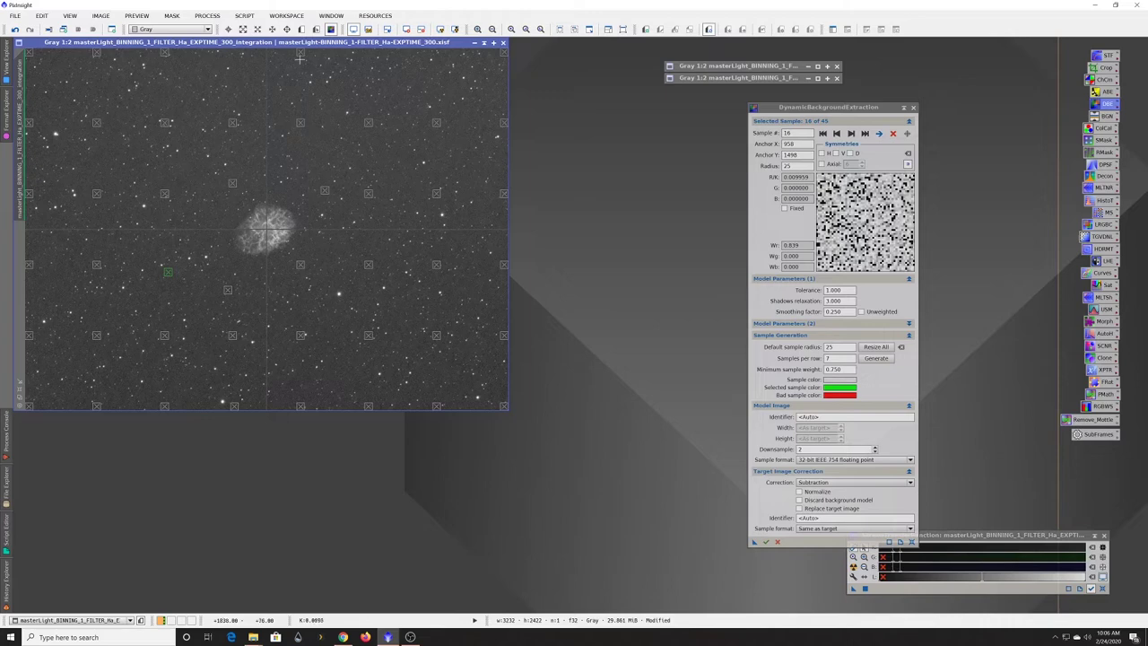
Step: Add samples 46–48 along the top edge of the Ha image, then select sample 13
click(234, 61)
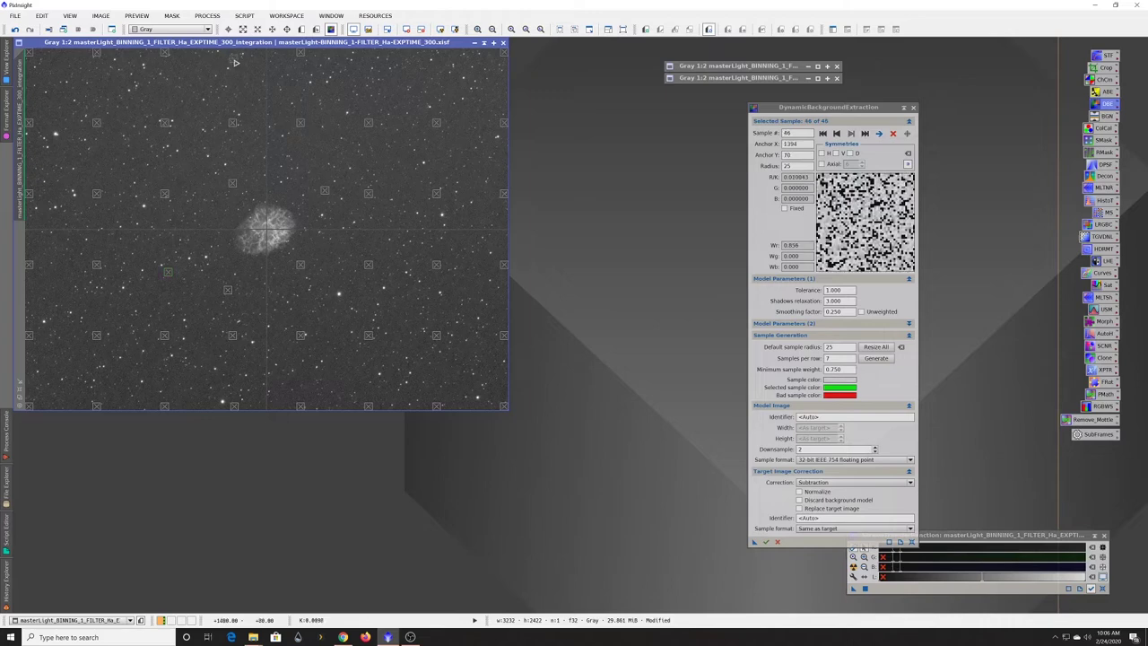
click(371, 56)
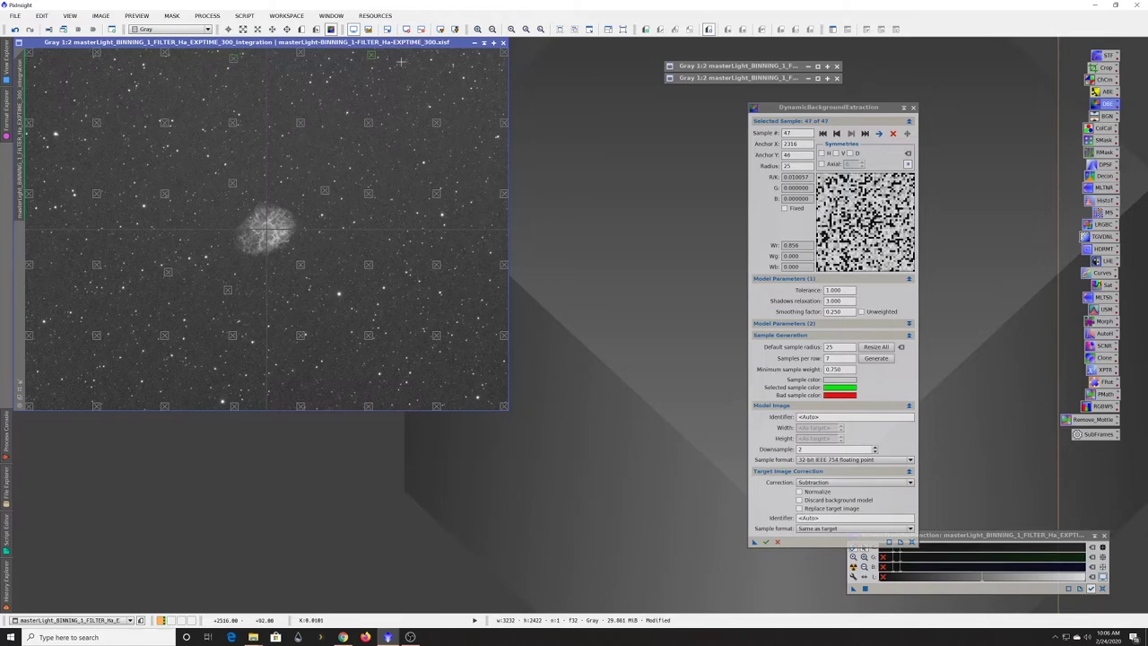
click(447, 55)
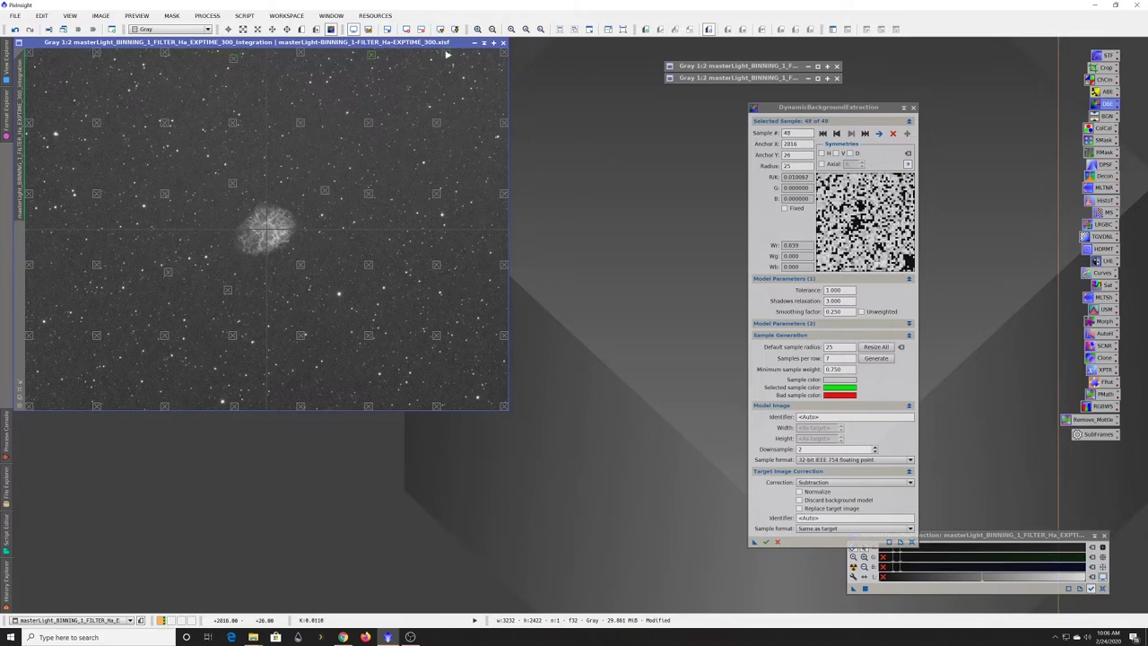
click(179, 55)
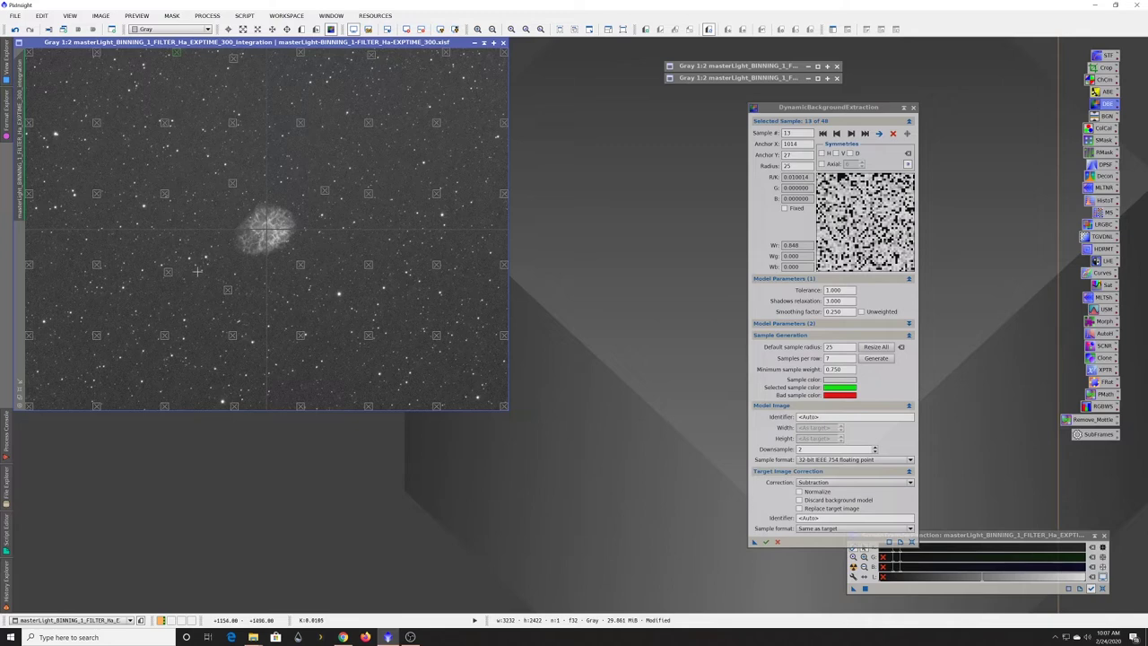
click(764, 542)
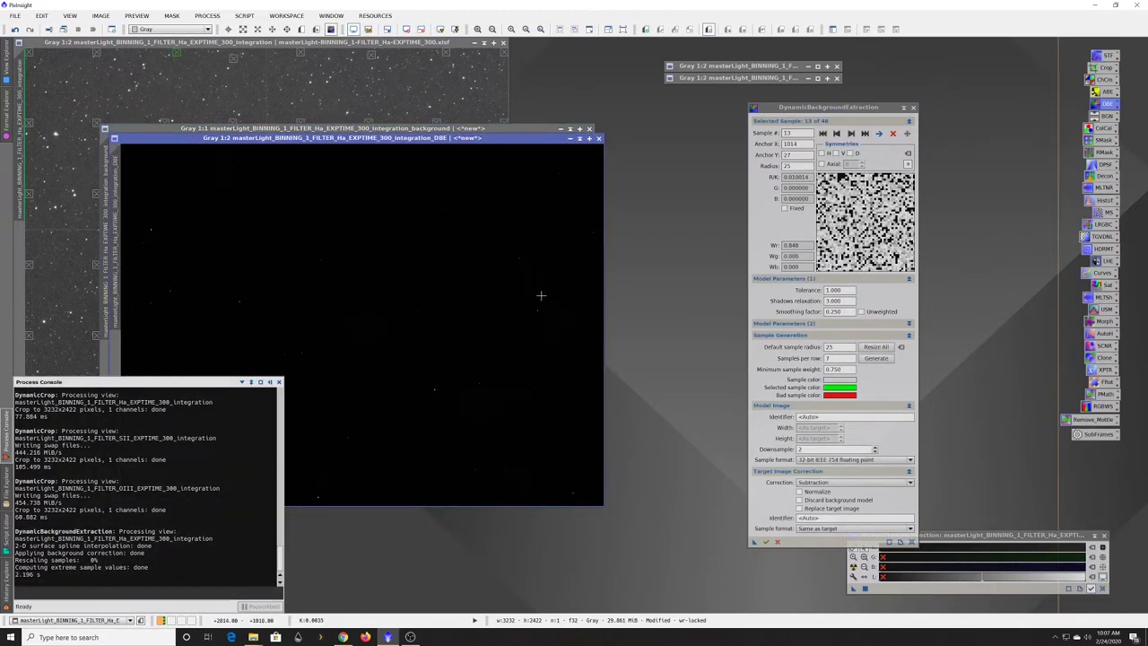
click(500, 128)
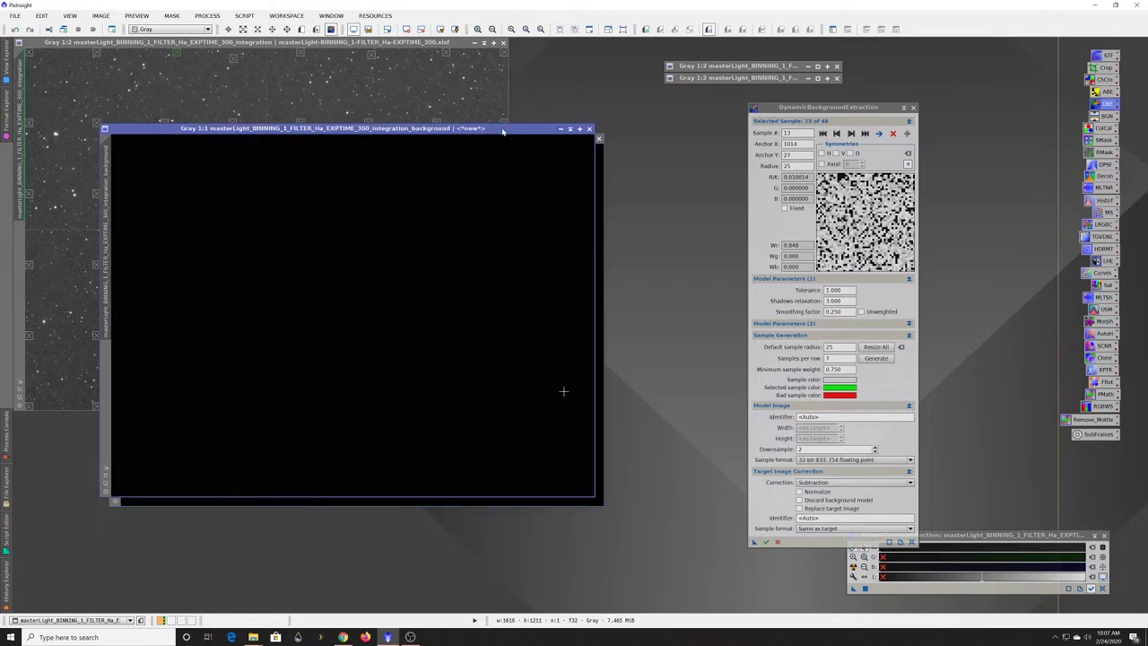
click(601, 201)
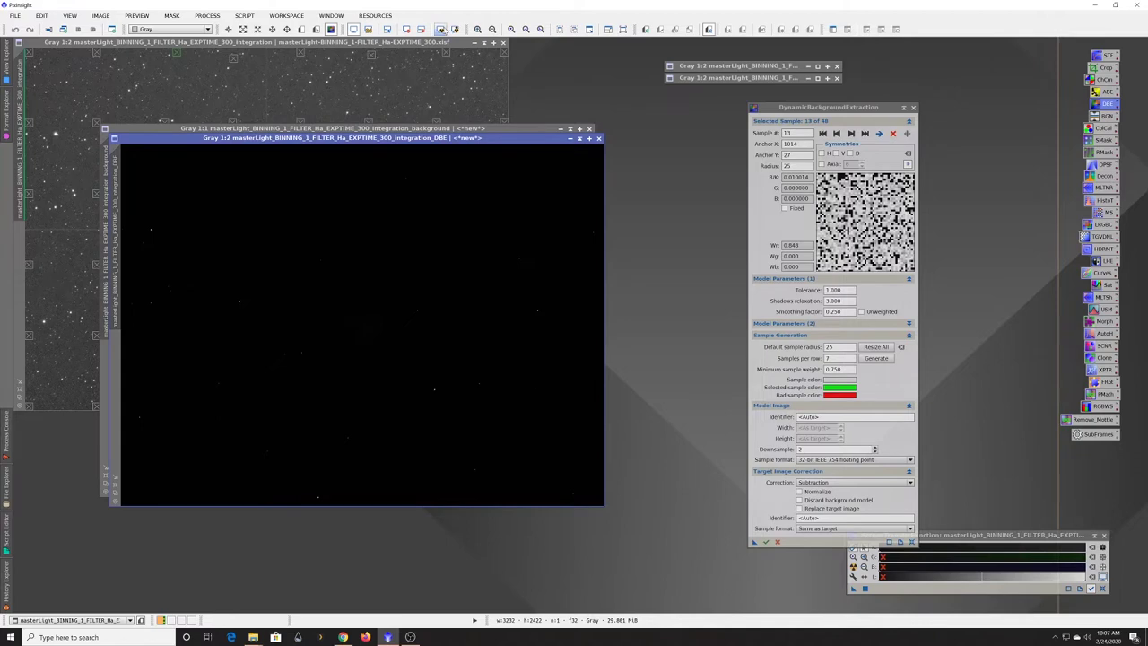
click(441, 29)
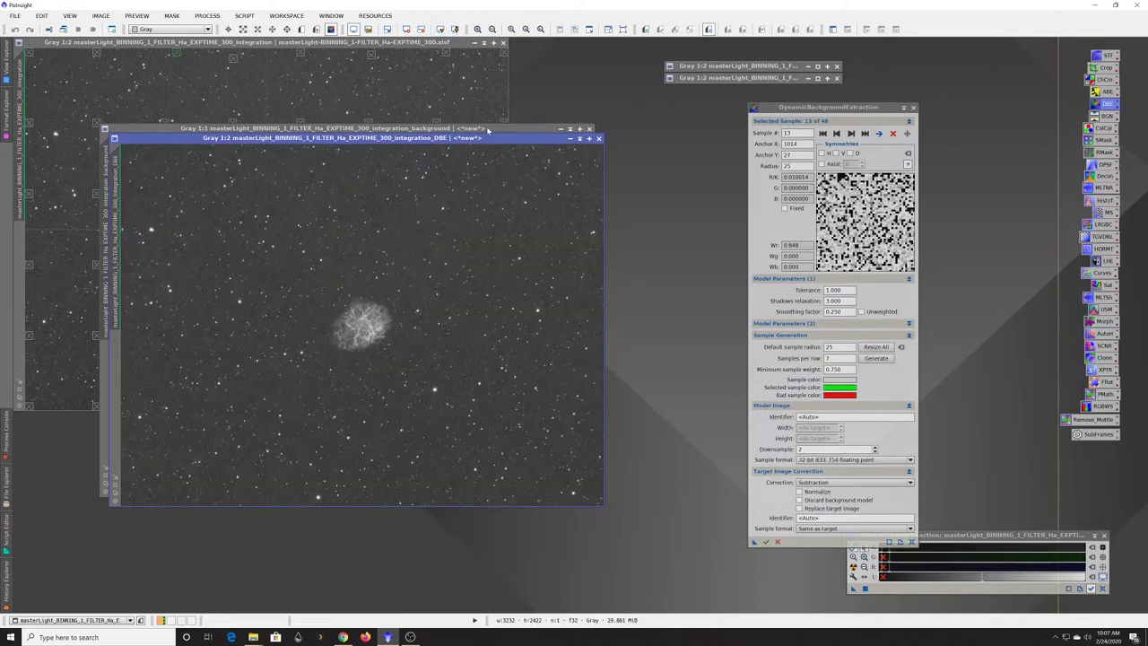
click(488, 128)
click(440, 28)
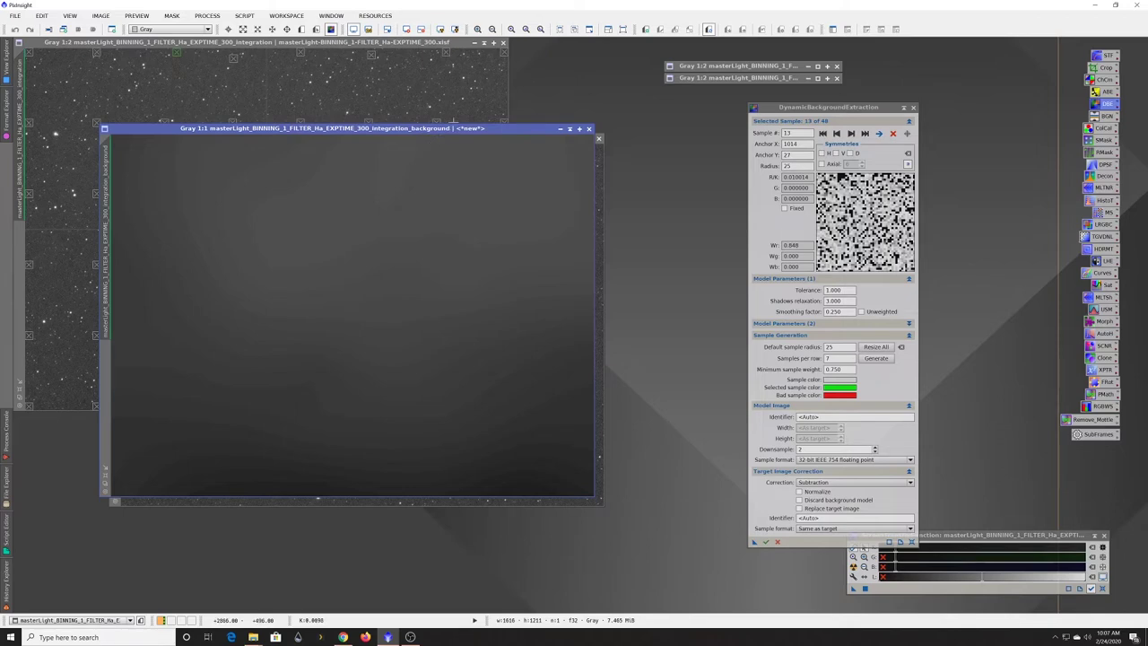
drag(447, 134, 890, 192)
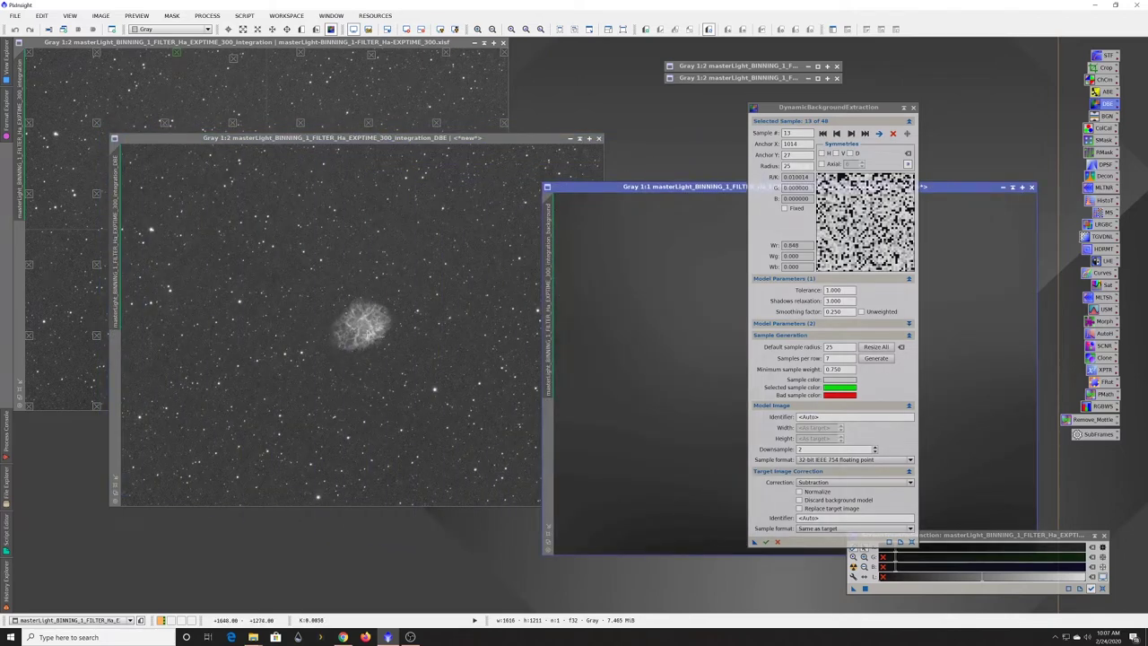
drag(687, 187, 400, 177)
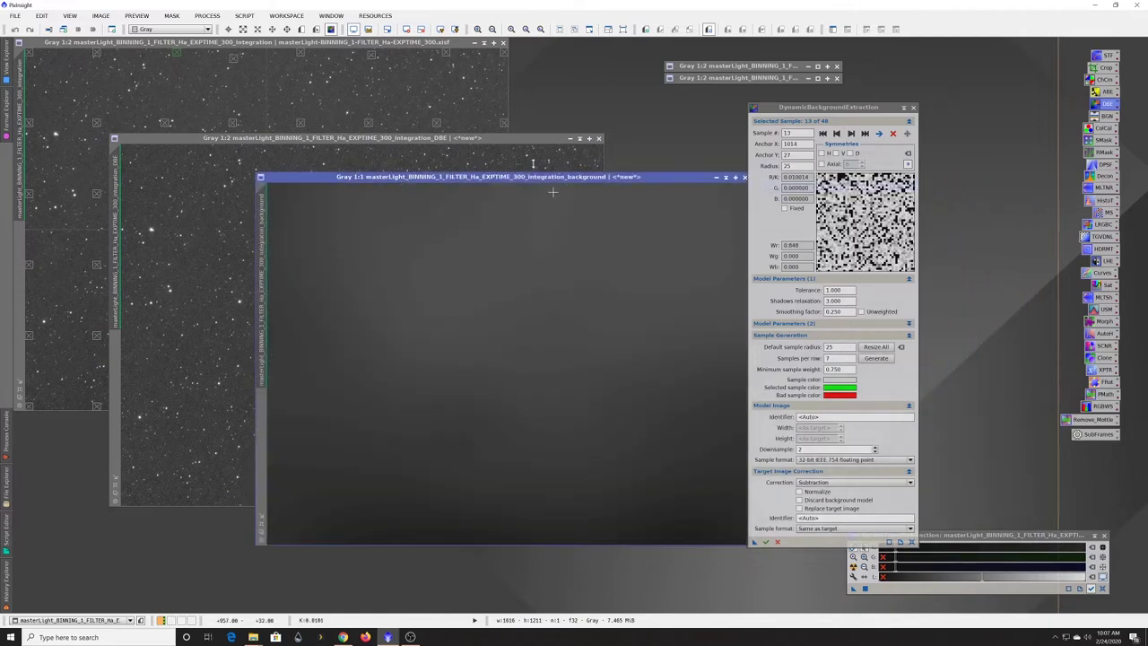
click(599, 139)
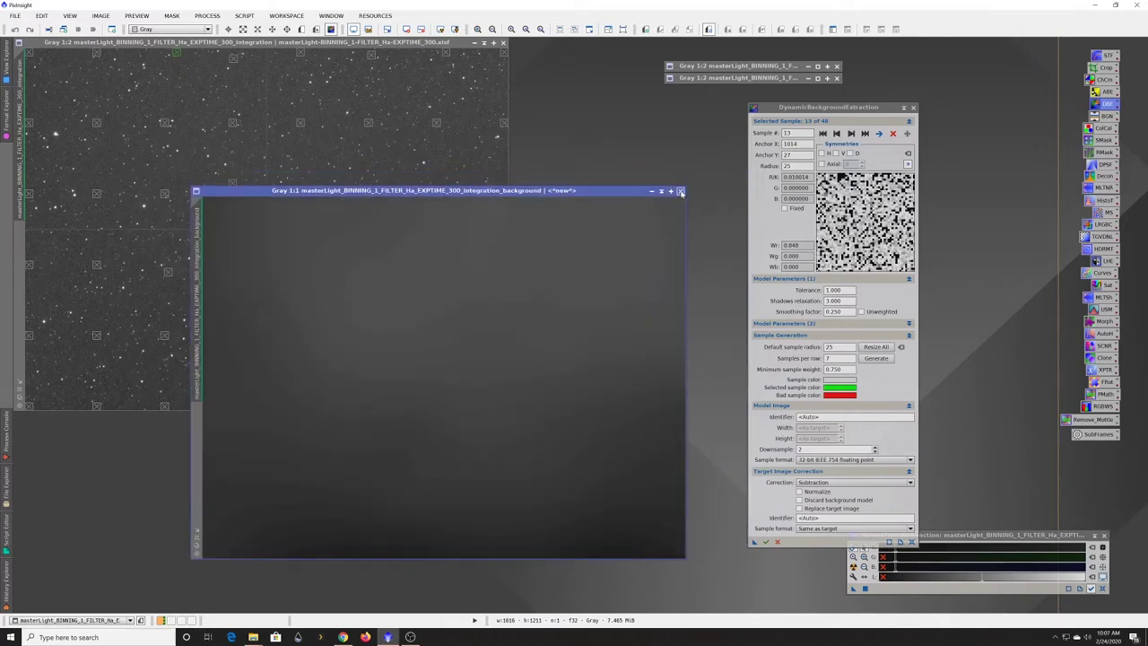
key(ctrl+w)
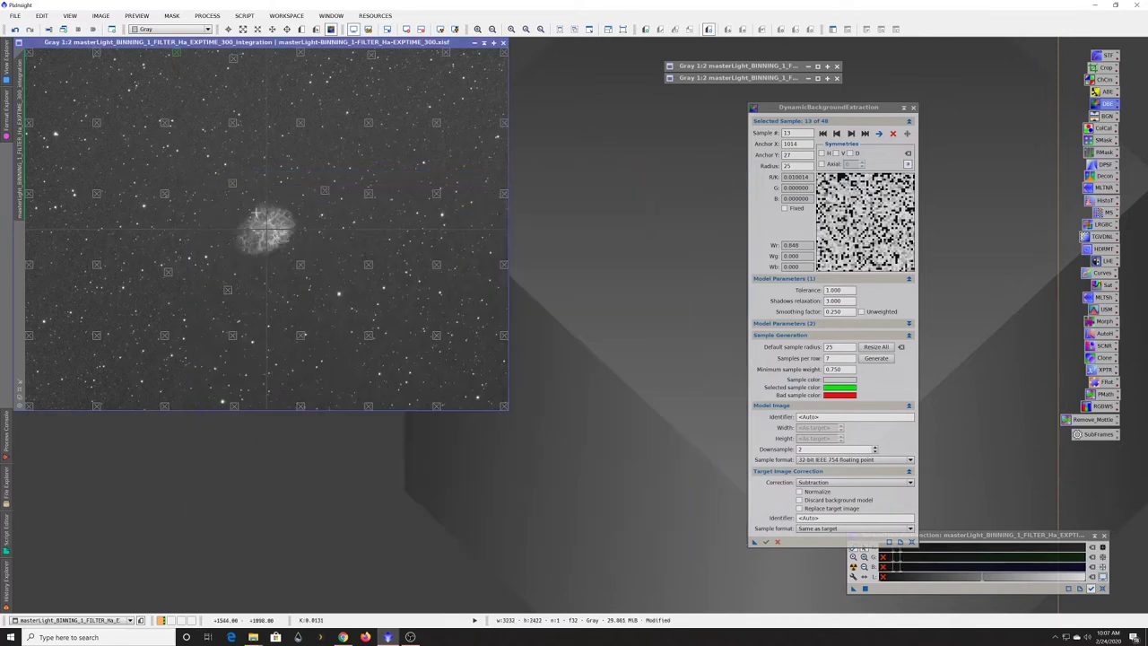
Step: Add samples 49–53 on the Crab Nebula and its left, right and upper edges
click(257, 214)
click(288, 238)
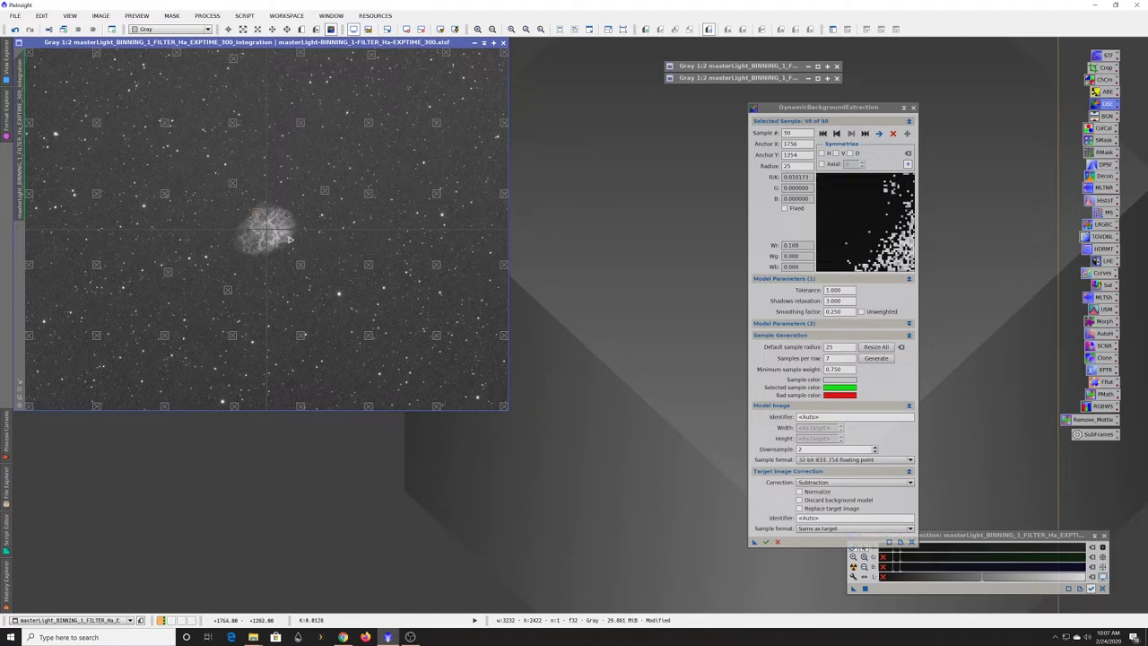
click(251, 258)
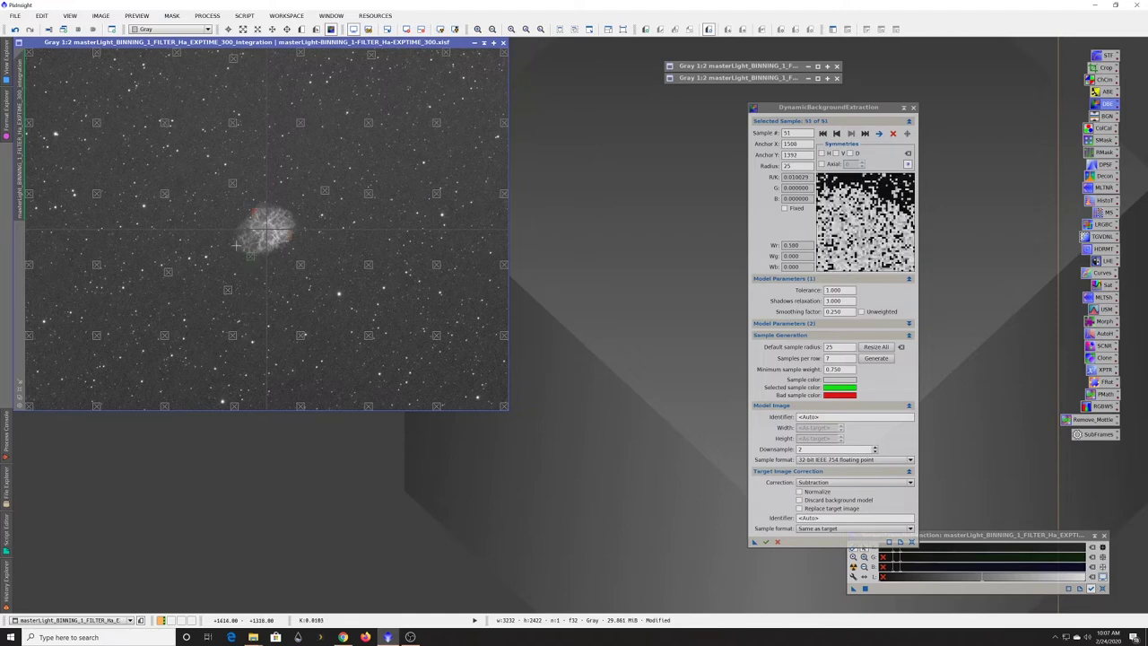
click(238, 237)
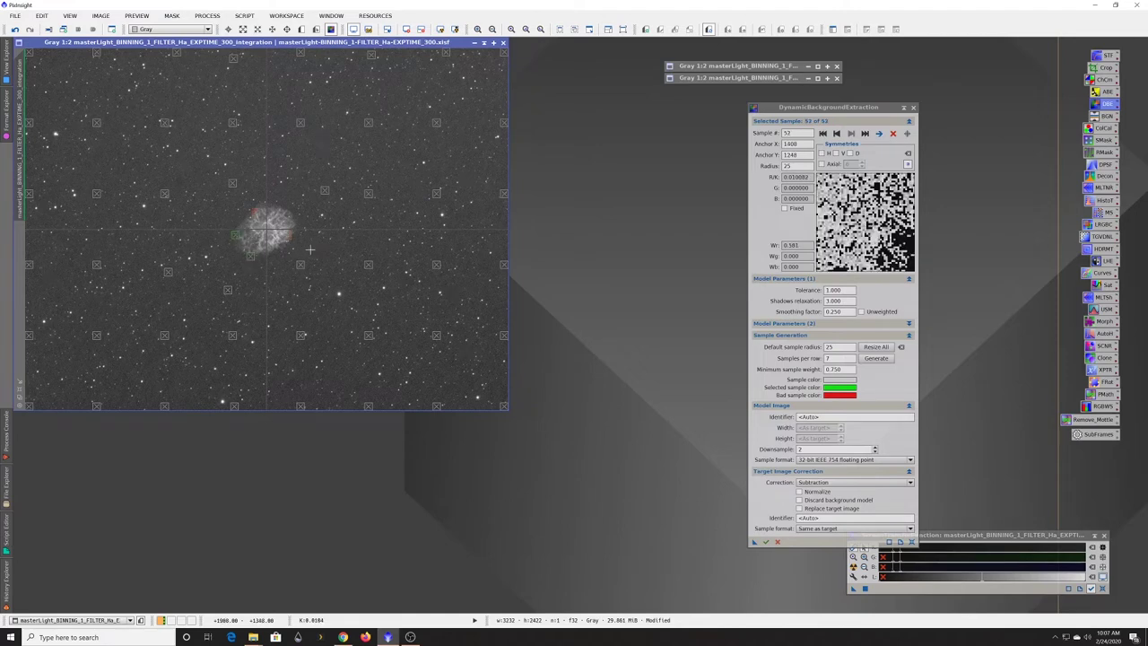
click(289, 211)
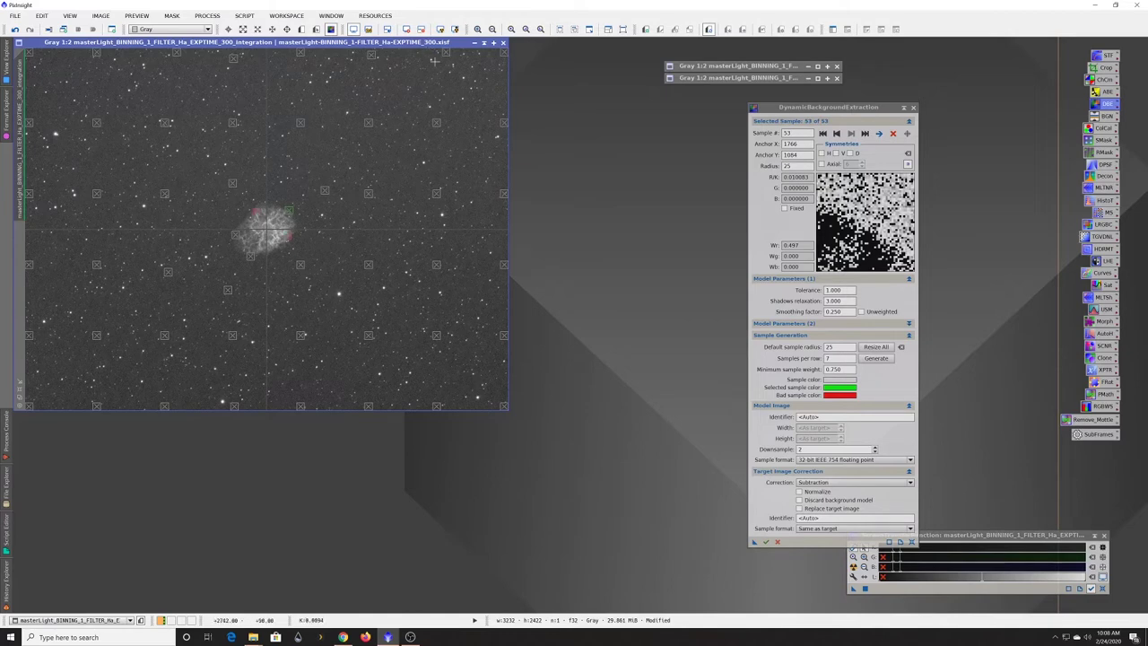
click(765, 542)
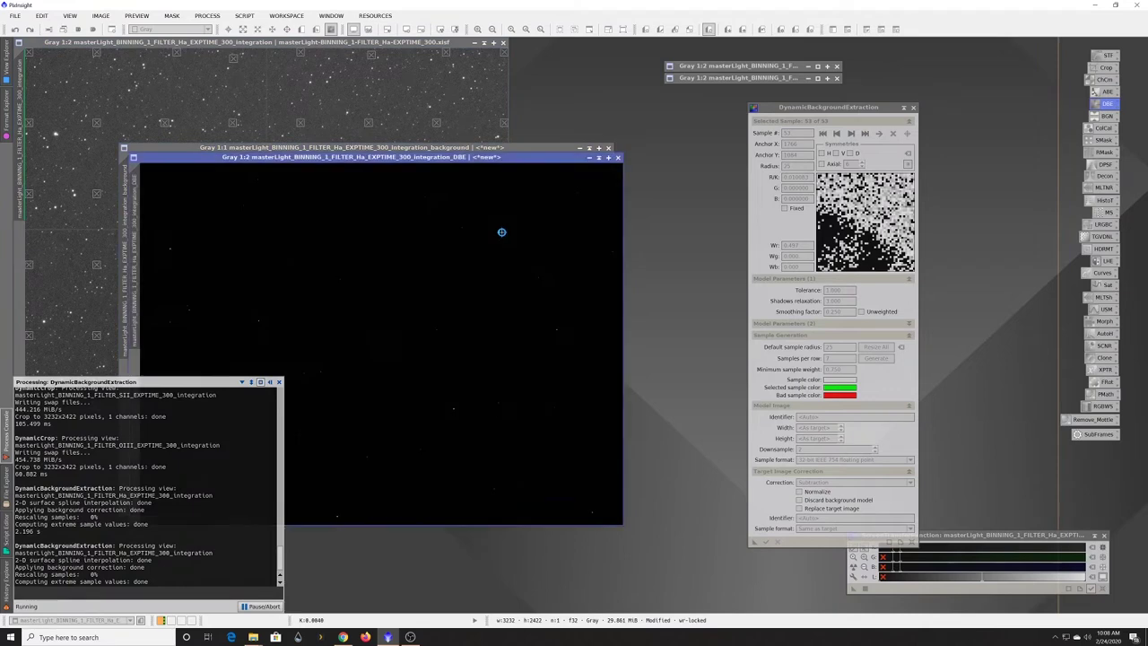
click(441, 29)
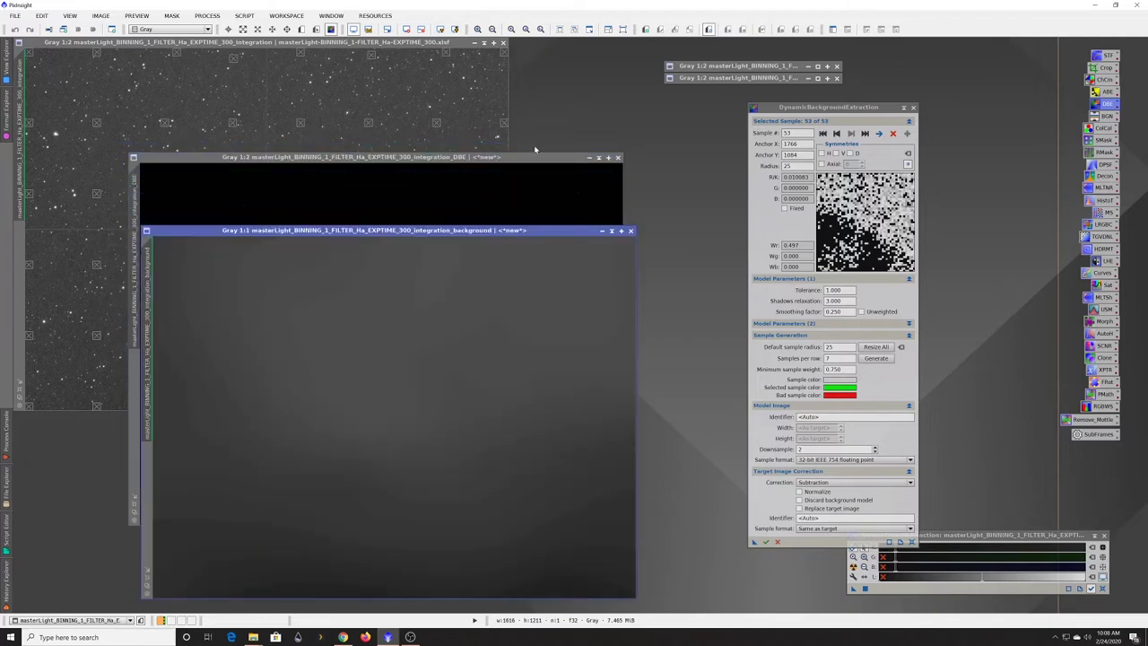
click(535, 161)
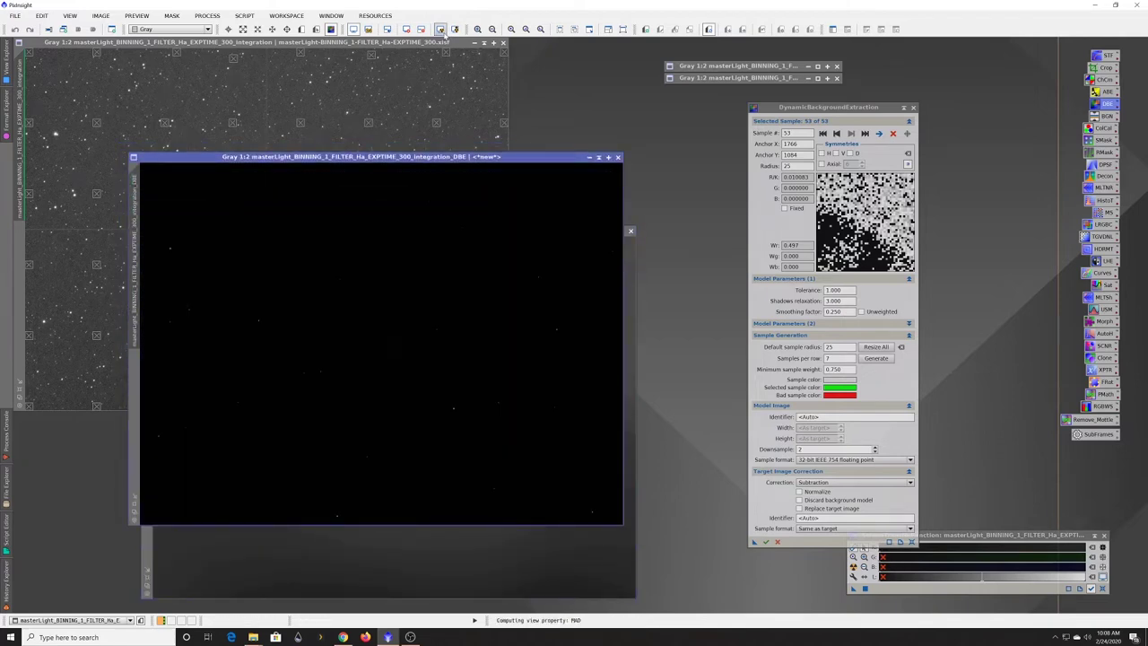
click(440, 29)
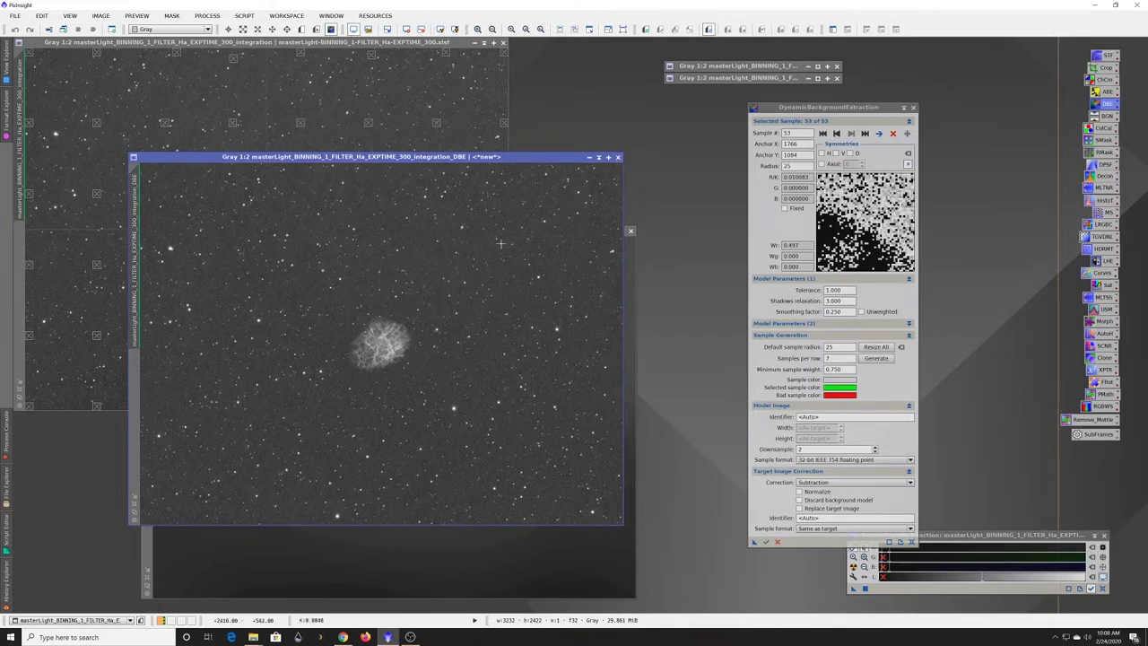
click(617, 158)
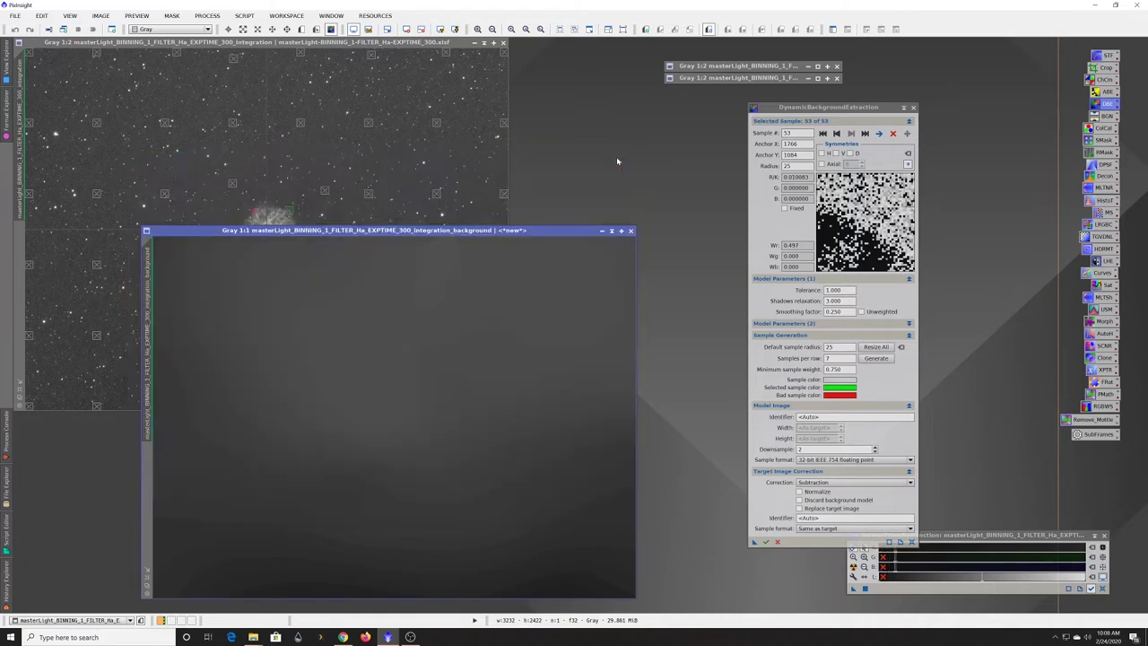
click(621, 232)
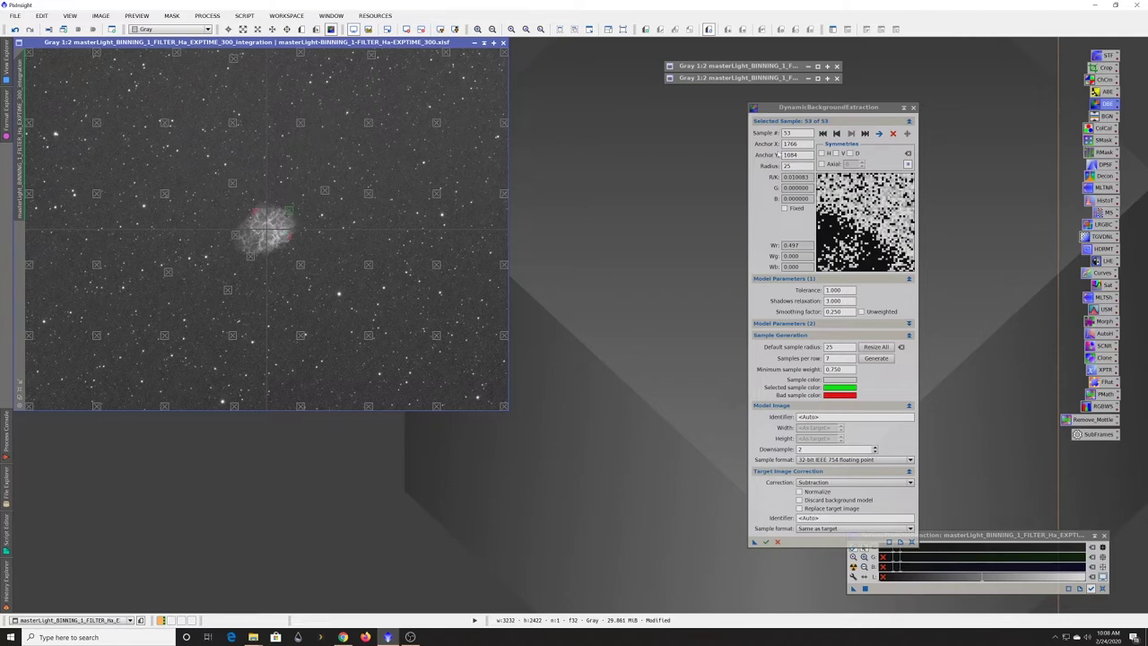
Step: Delete the five Crab Nebula samples one by one until 48 sky samples remain
click(892, 133)
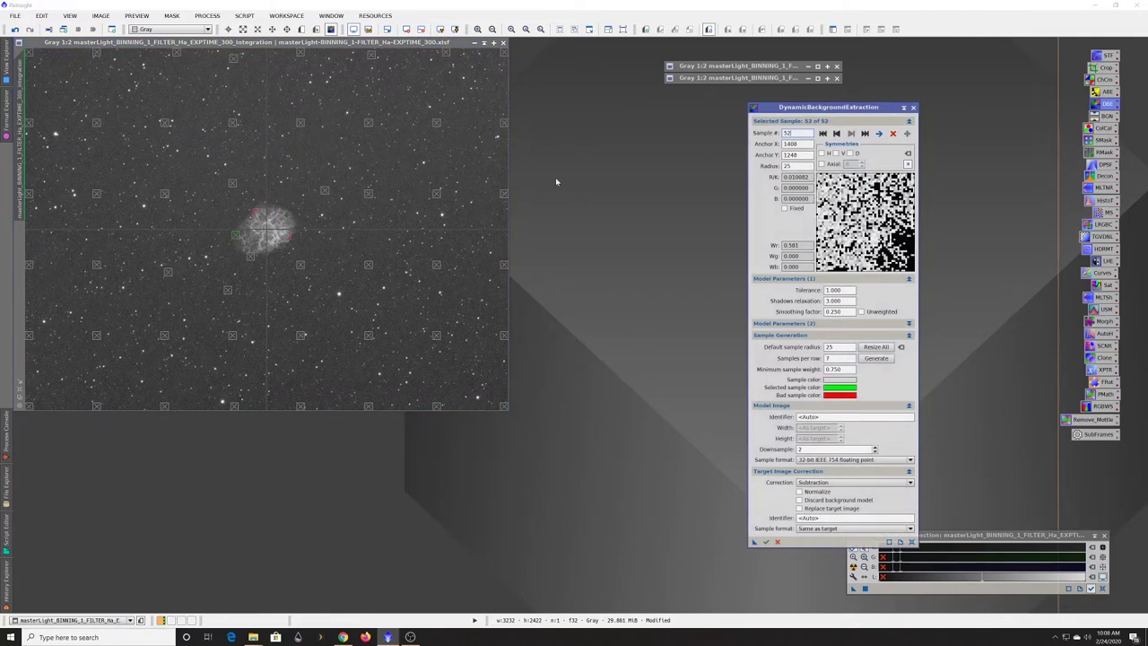
key(Delete)
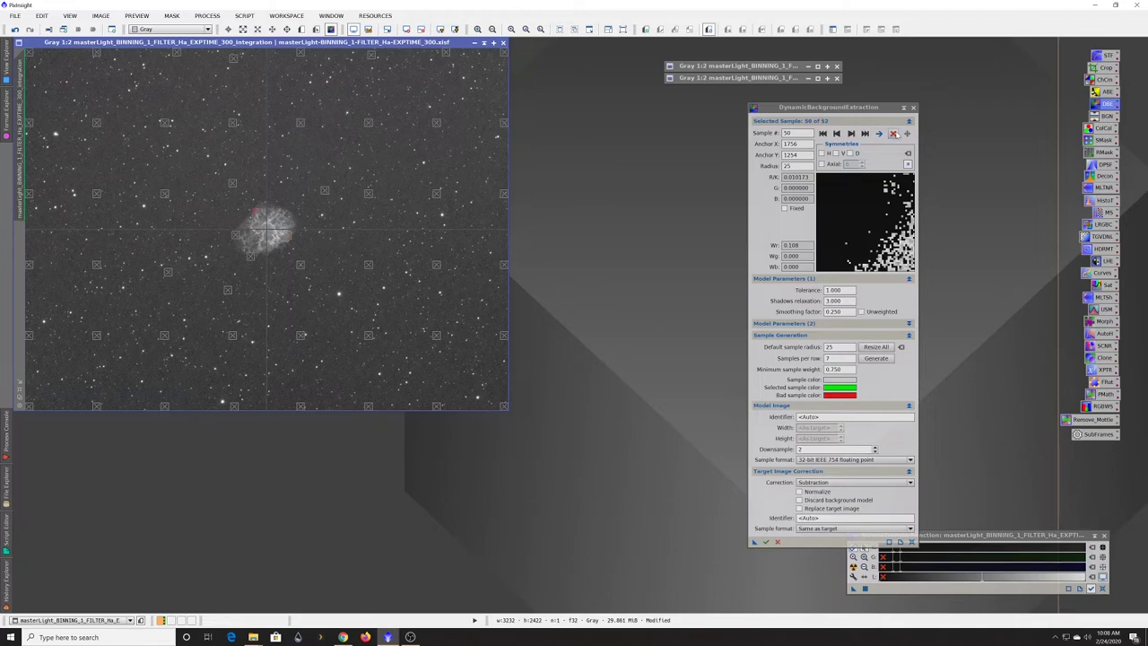
click(892, 133)
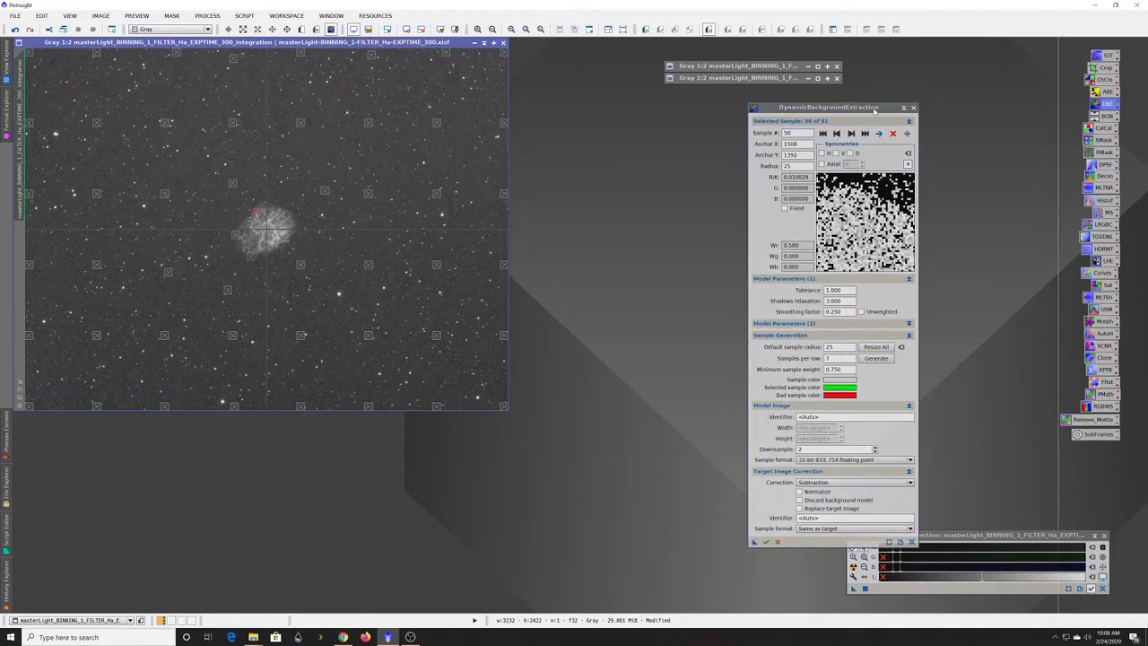
click(892, 132)
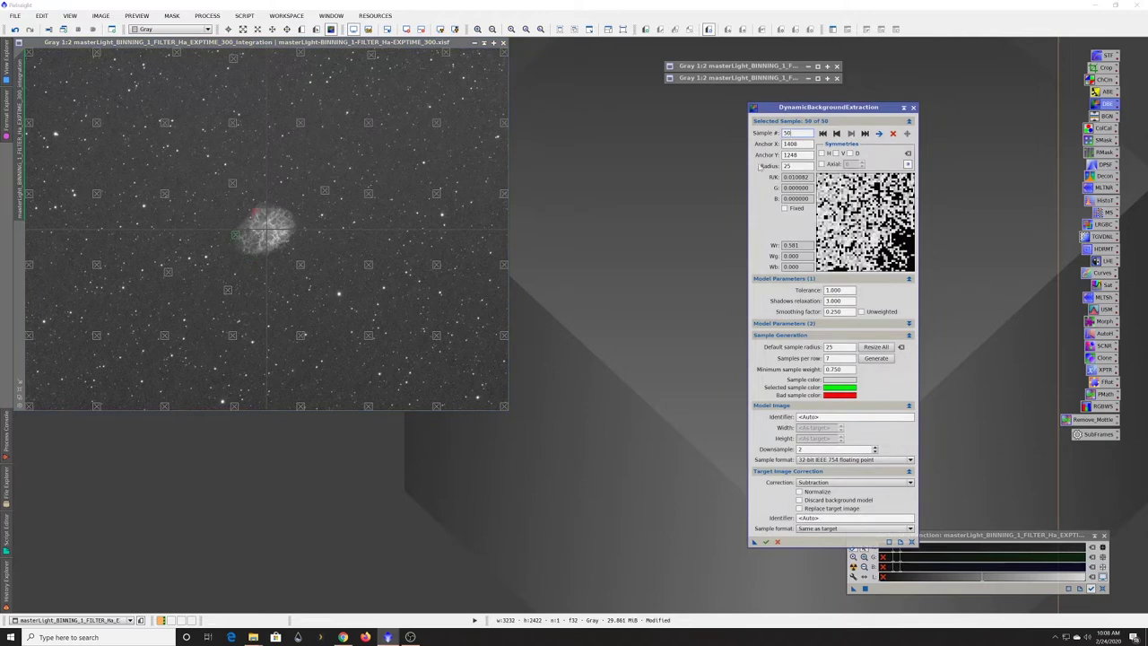
click(892, 132)
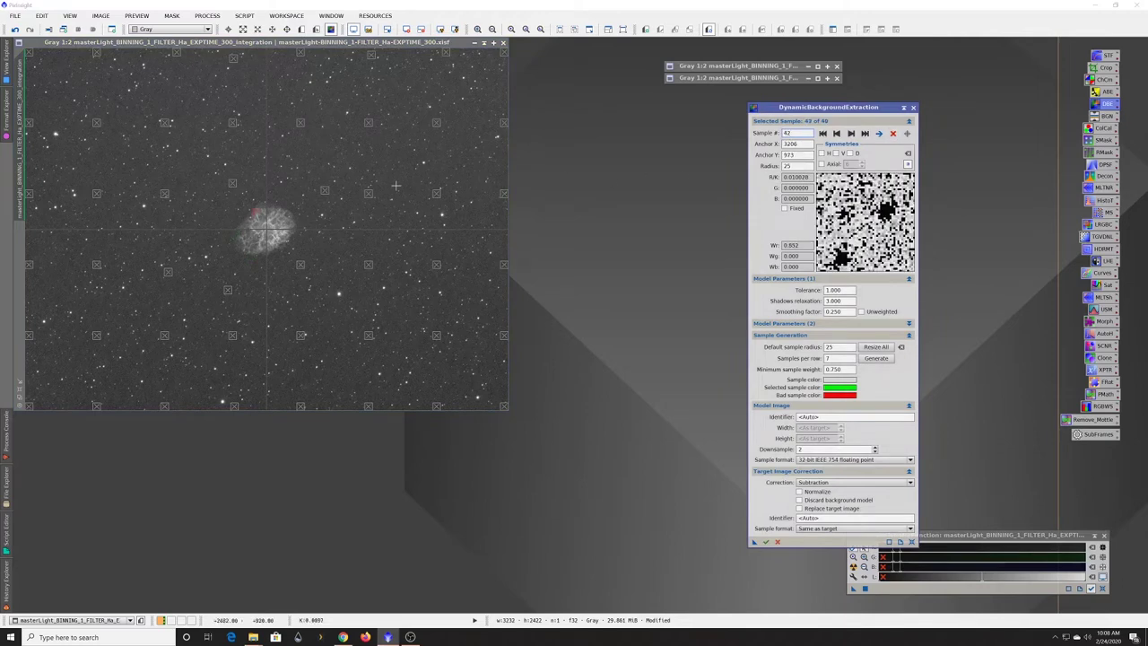
click(256, 217)
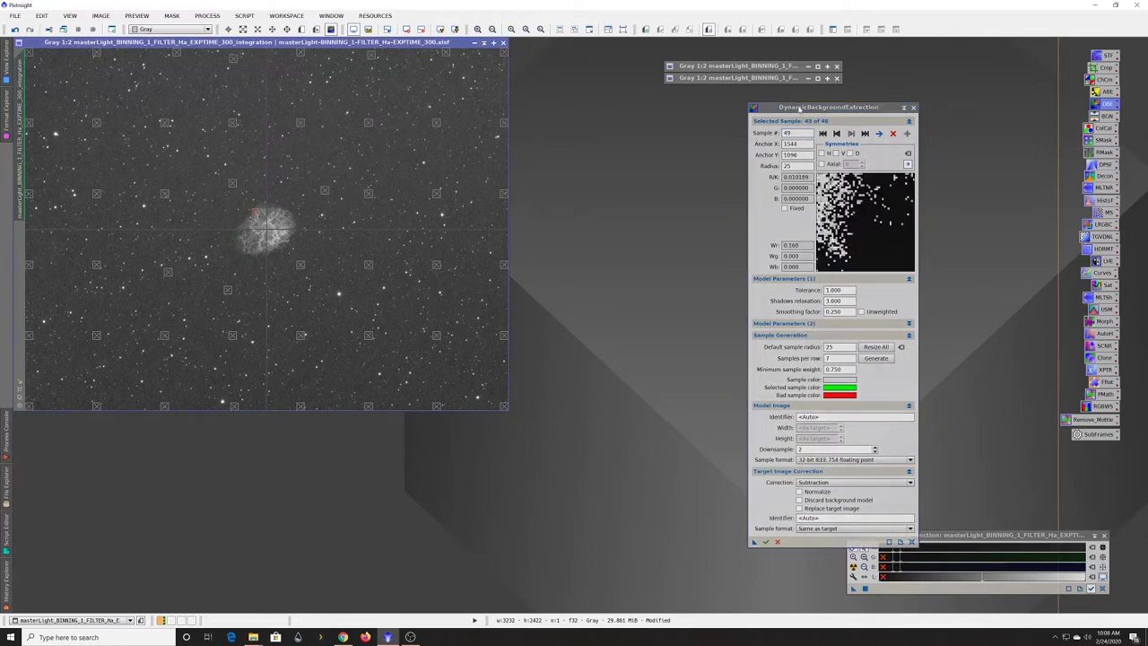
click(892, 132)
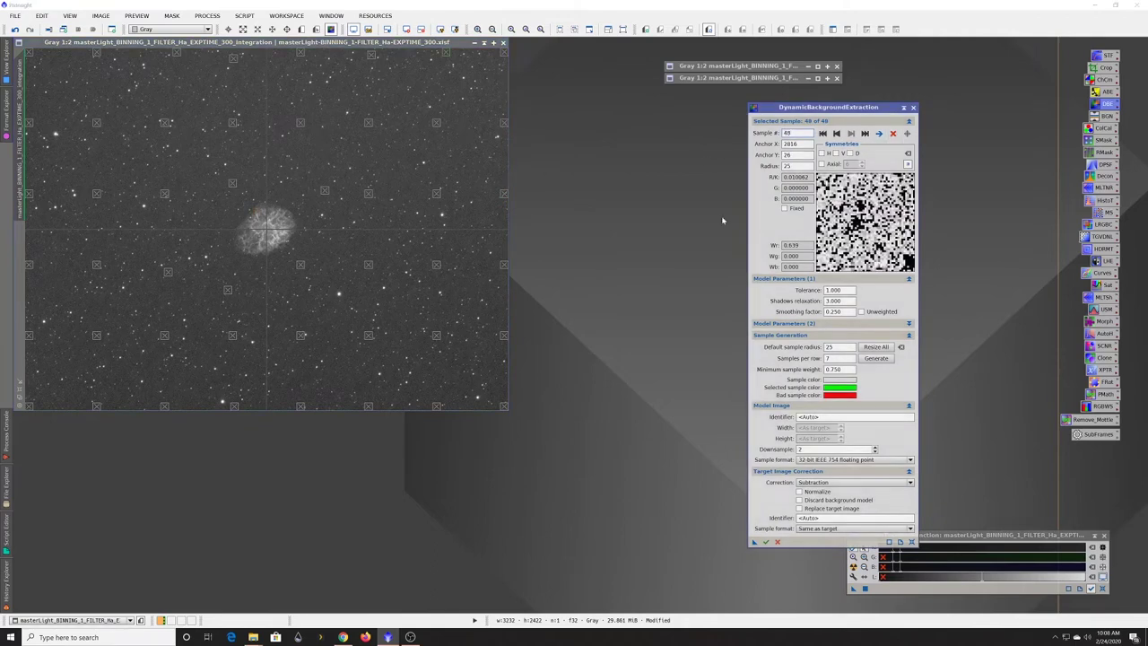
Step: Rerun extraction on 48 samples, inspect and close the stretched background model, then auto-stretch the corrected Ha
click(765, 543)
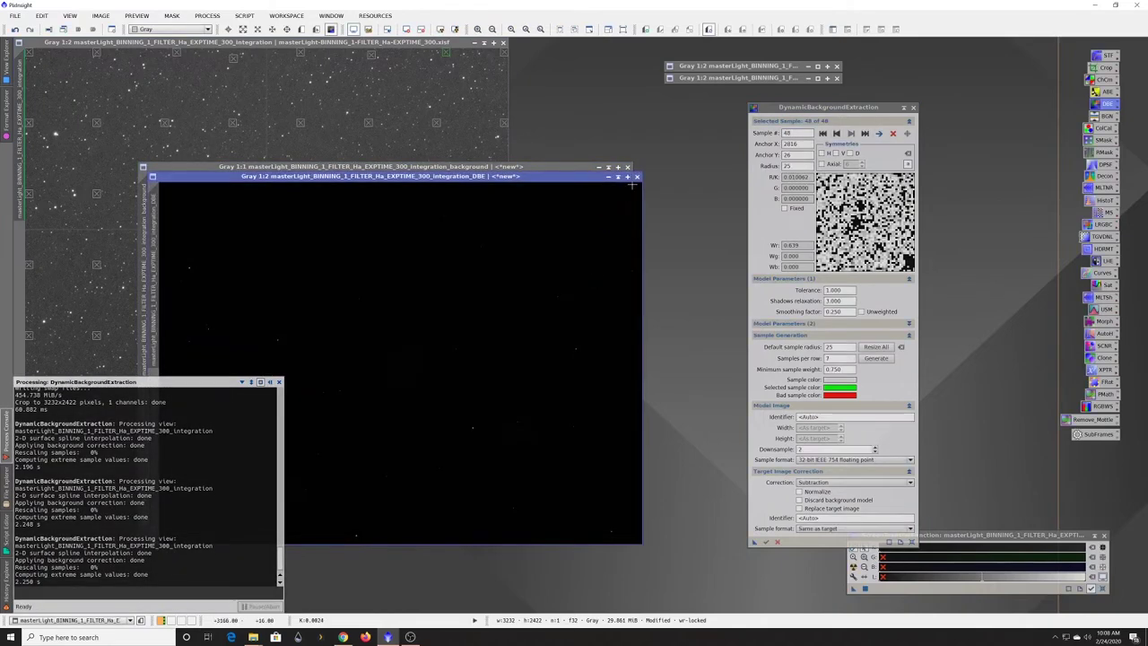
click(588, 169)
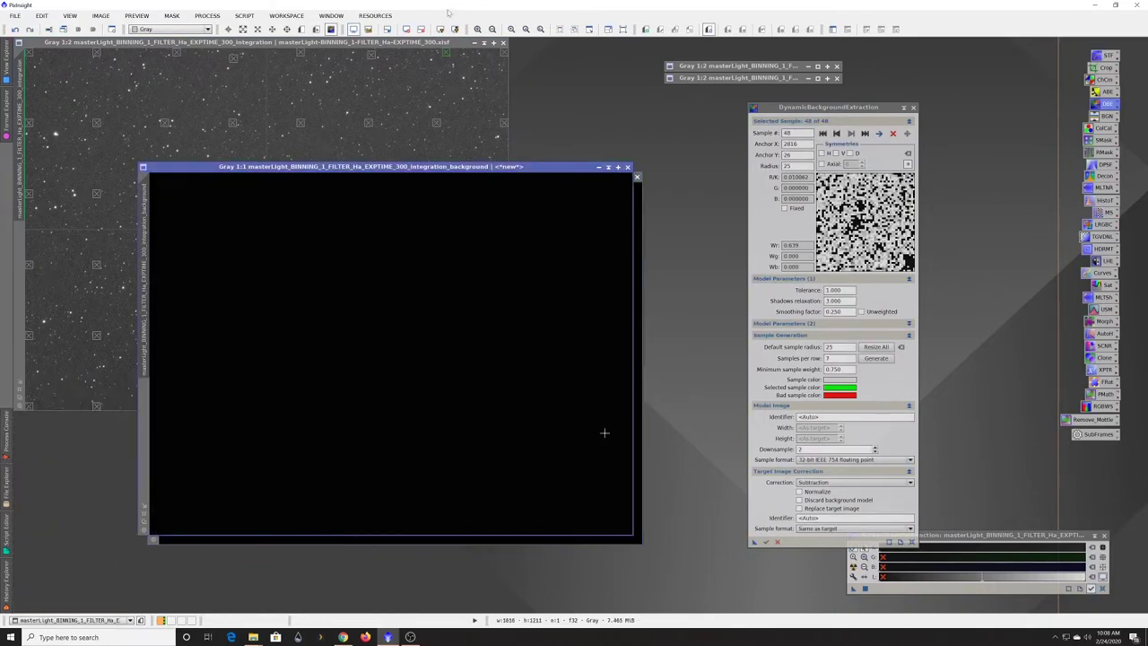
click(442, 30)
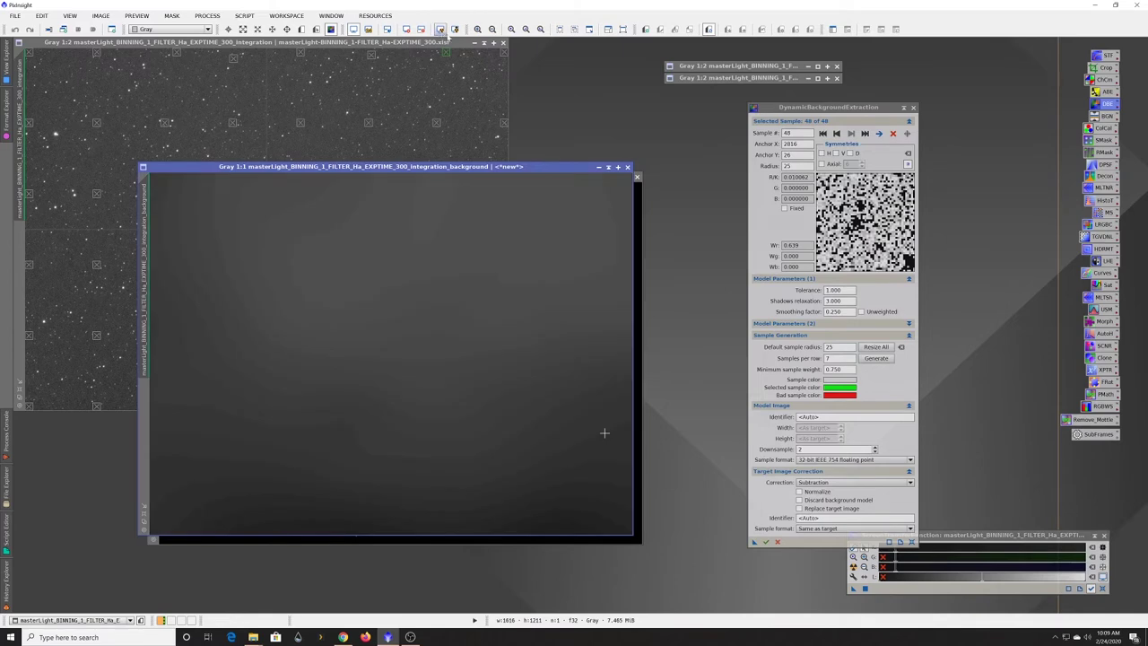
click(627, 168)
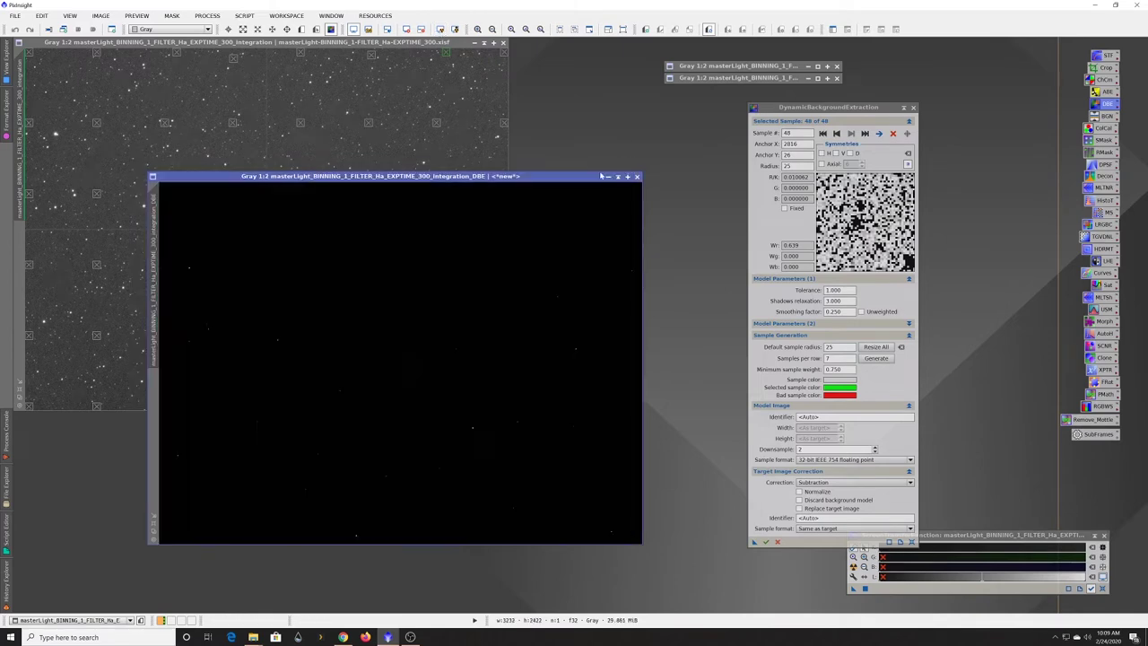
click(440, 29)
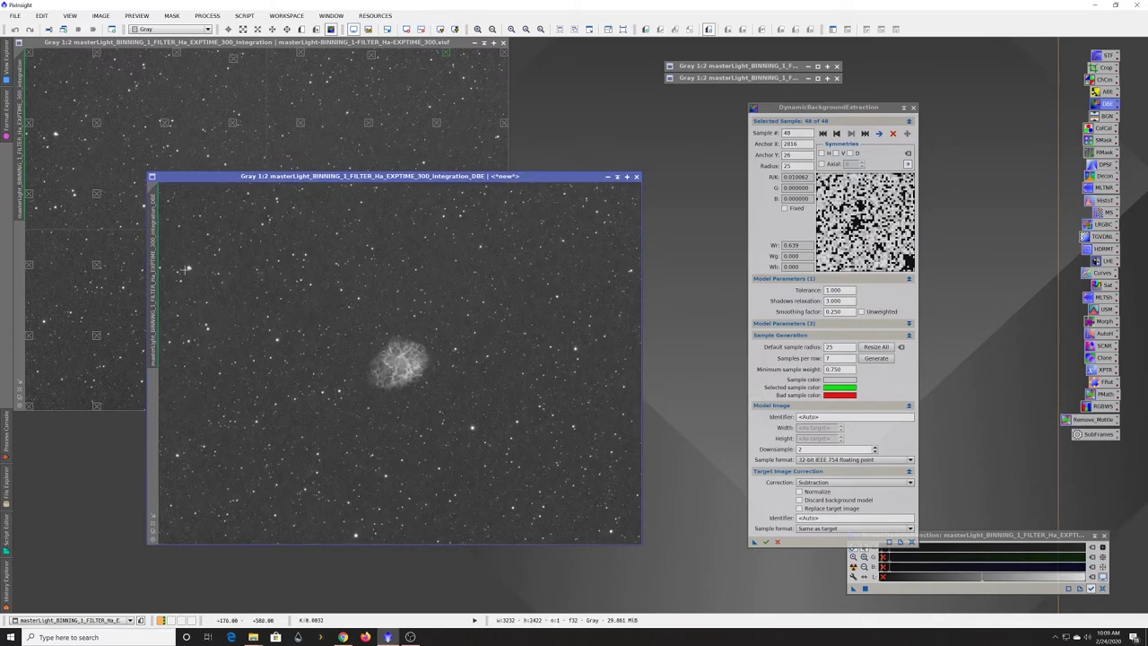
Step: Rename the corrected image to Ha, shade it, and move it beside the other masters
right_click(155, 280)
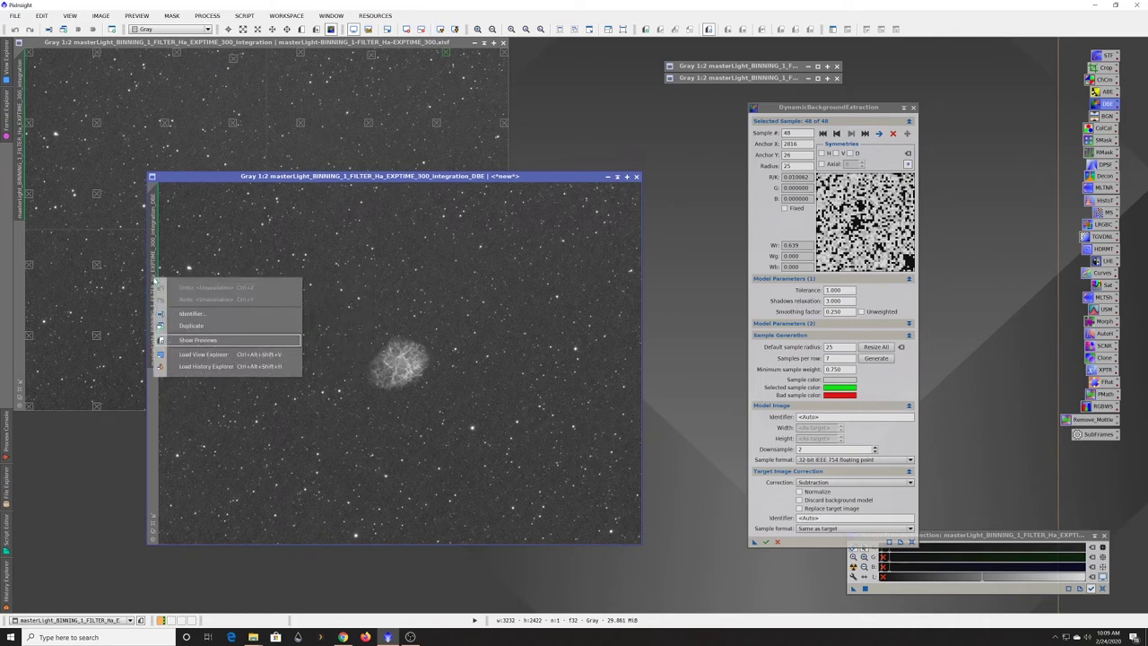
click(191, 313)
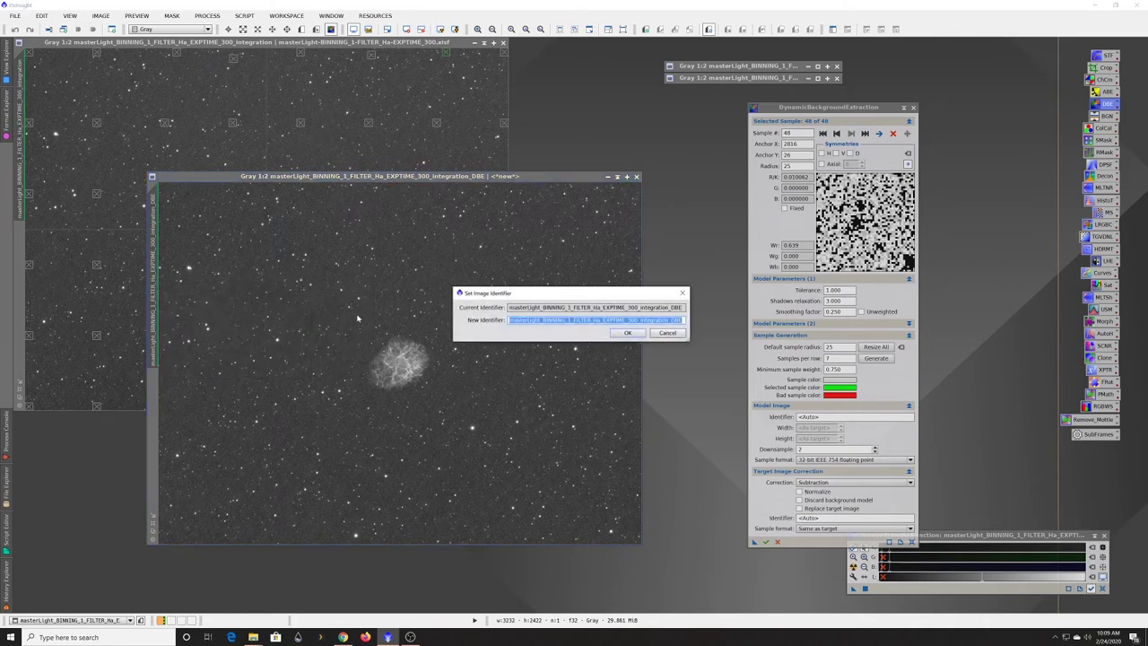
text(Ha)
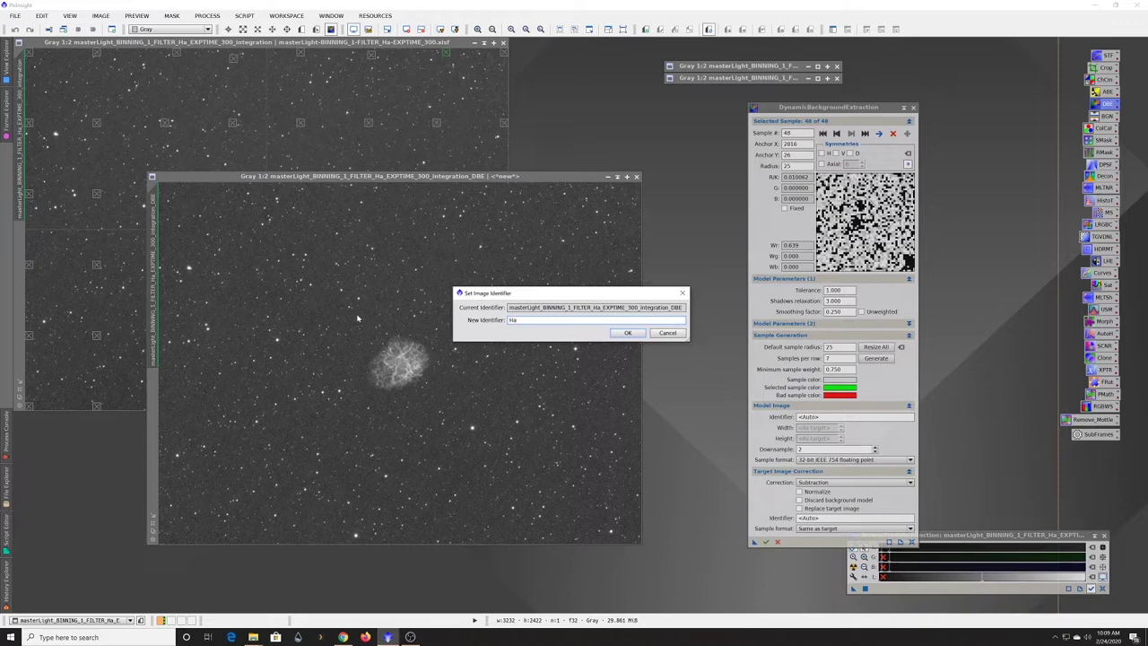
click(625, 333)
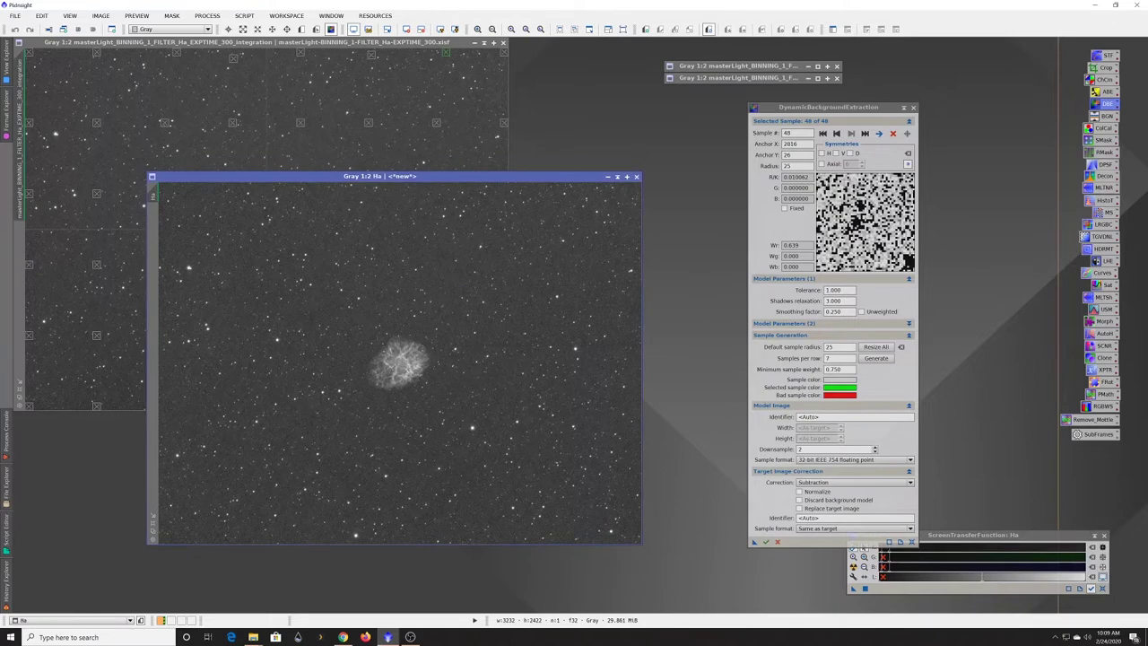
click(618, 177)
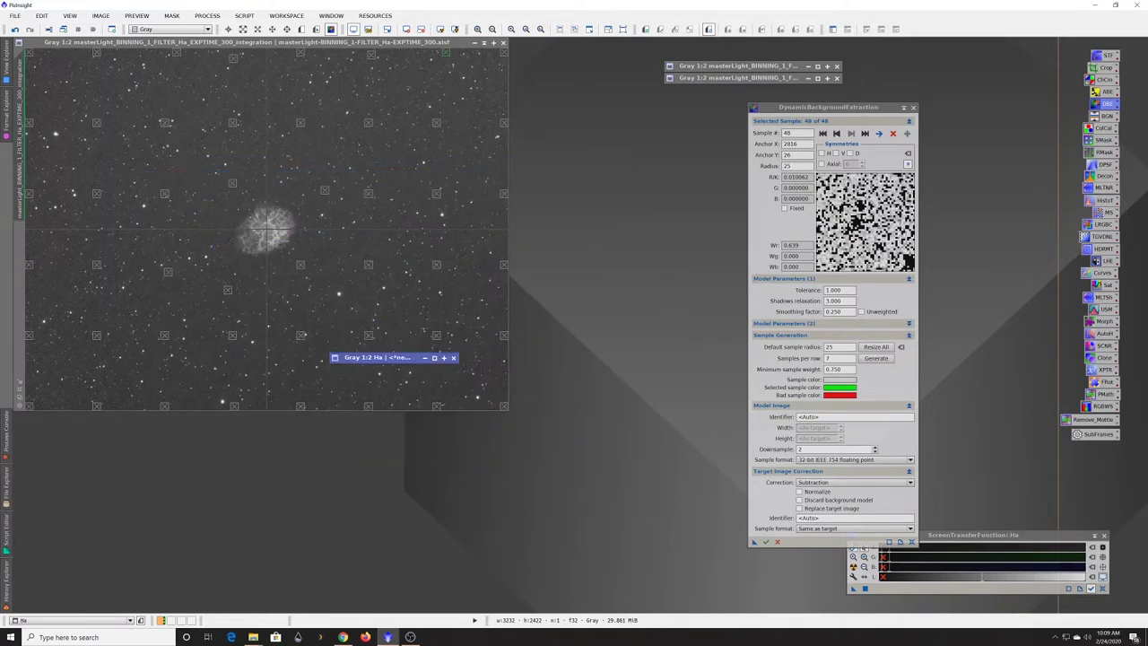
drag(631, 170, 735, 104)
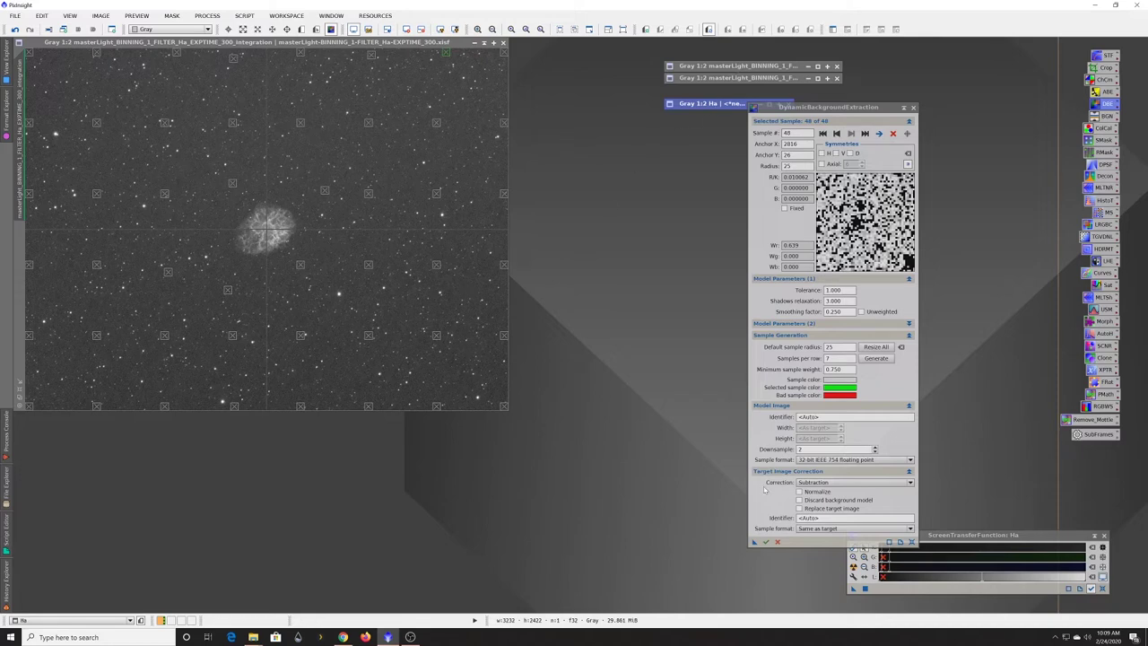
Step: Save the DBE setup as a process icon, close DBE, and minimize the original Ha master
drag(753, 542, 626, 493)
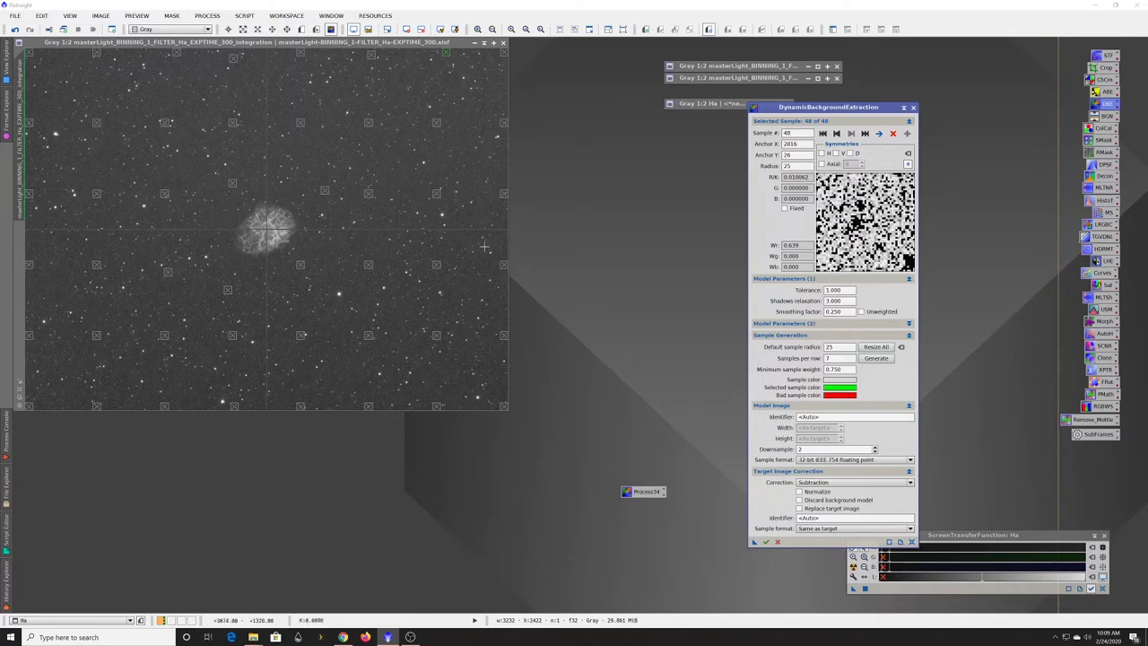
click(778, 543)
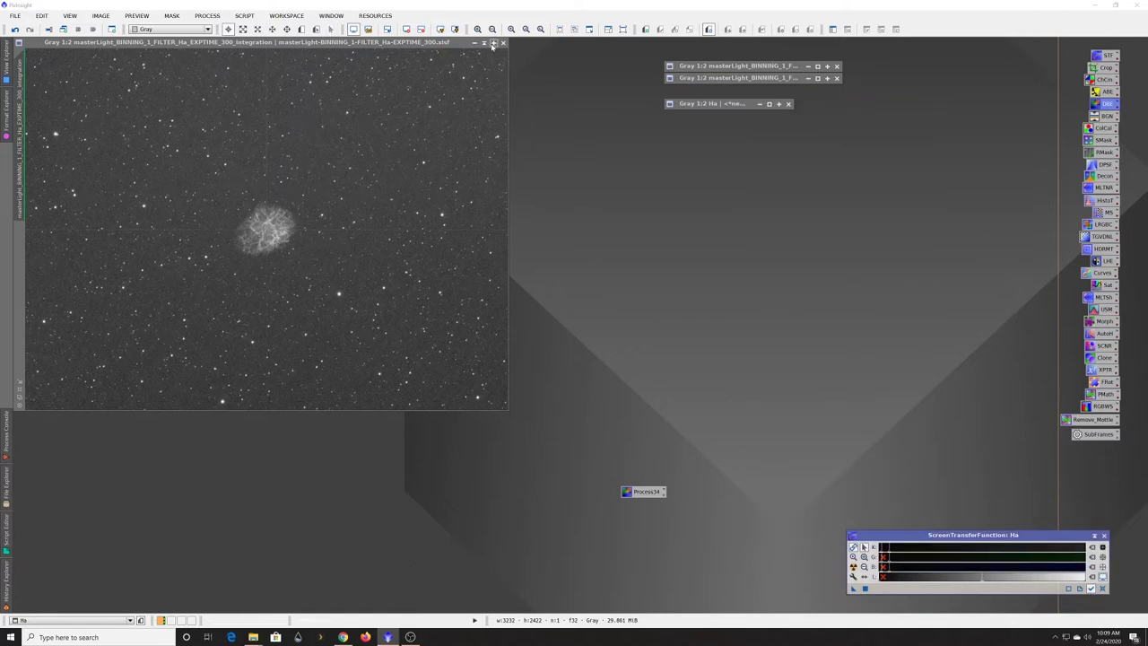
click(492, 43)
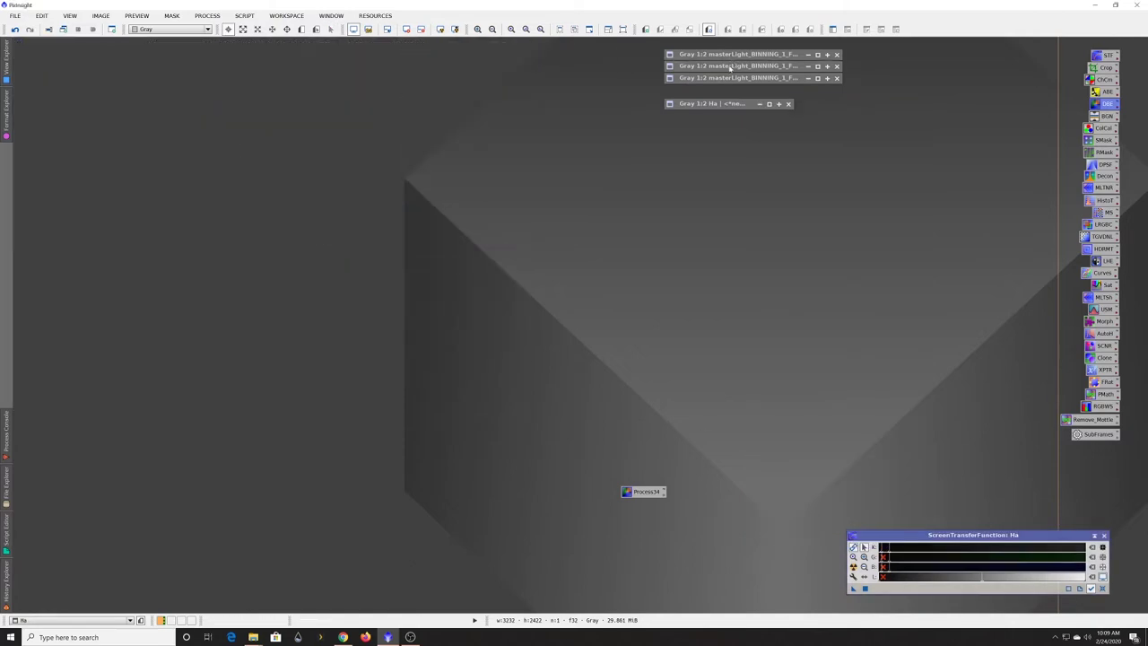
Step: Run the saved DBE process icon on the OIII master image
double_click(731, 66)
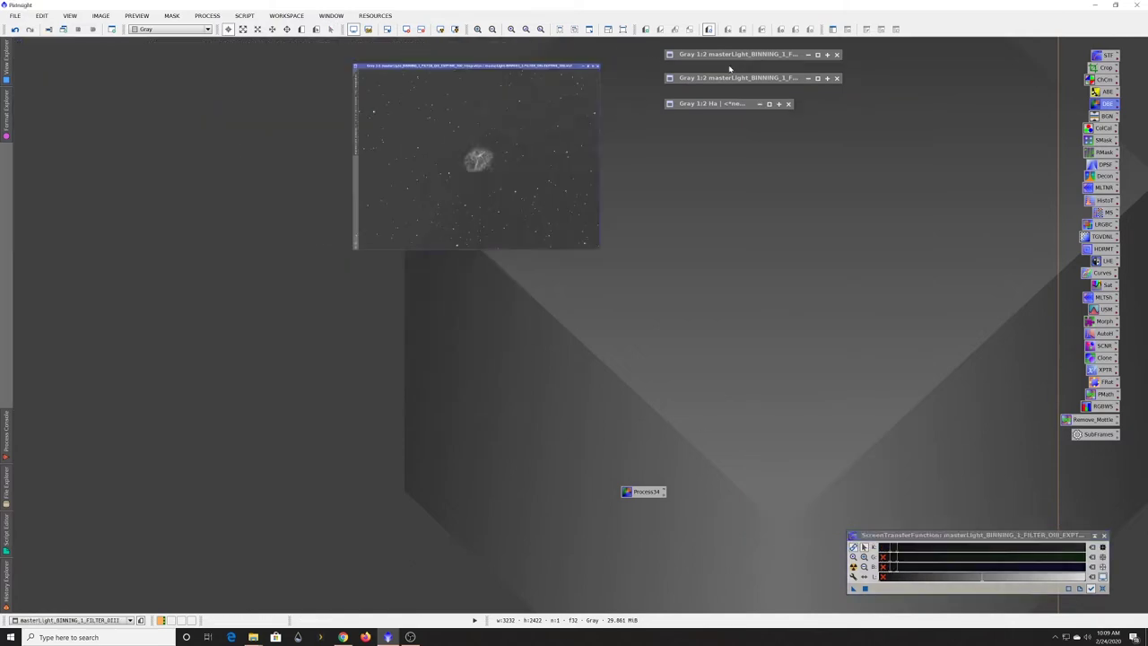
double_click(640, 492)
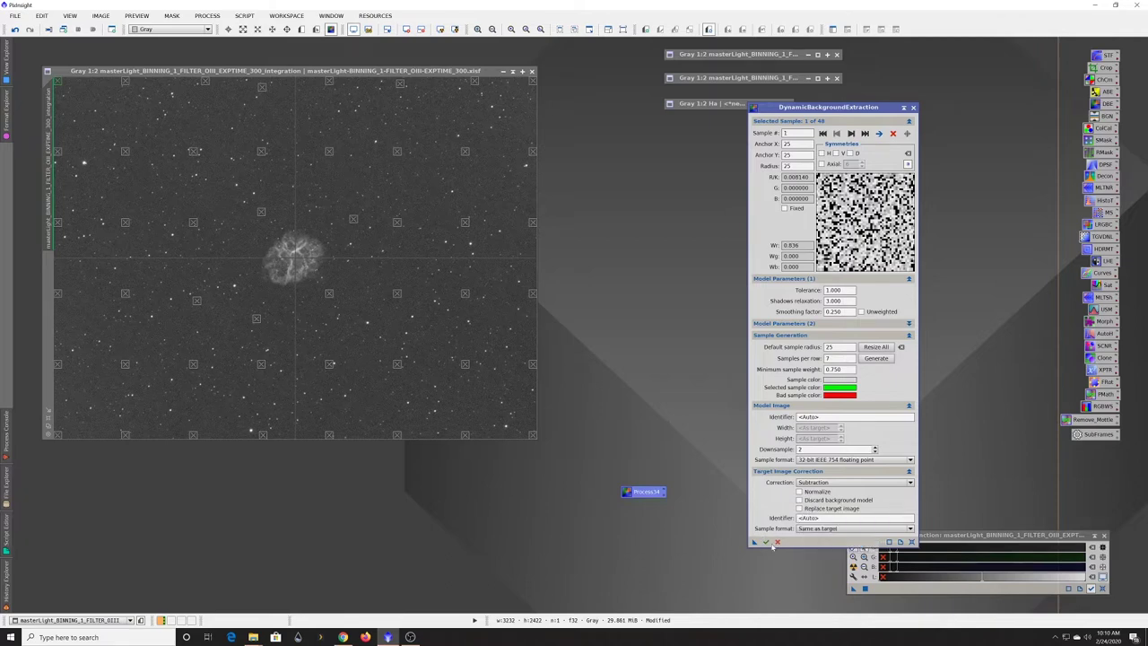
click(766, 543)
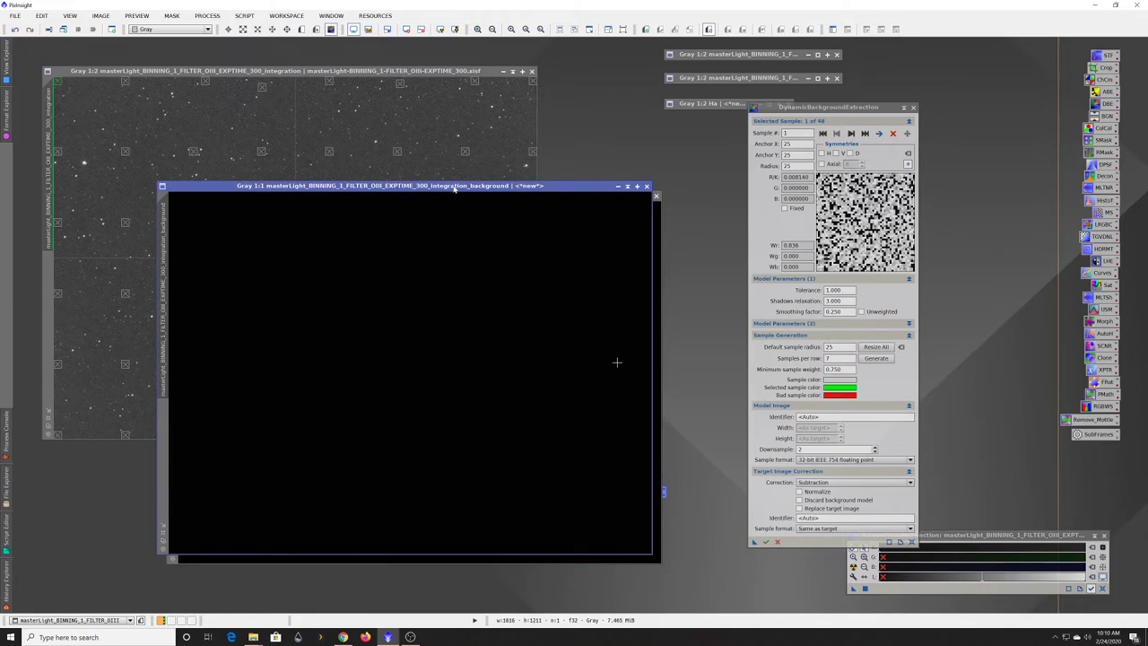
Step: Inspect and close the stretched OIII background model, then auto-stretch and reposition the corrected OIII image
click(440, 29)
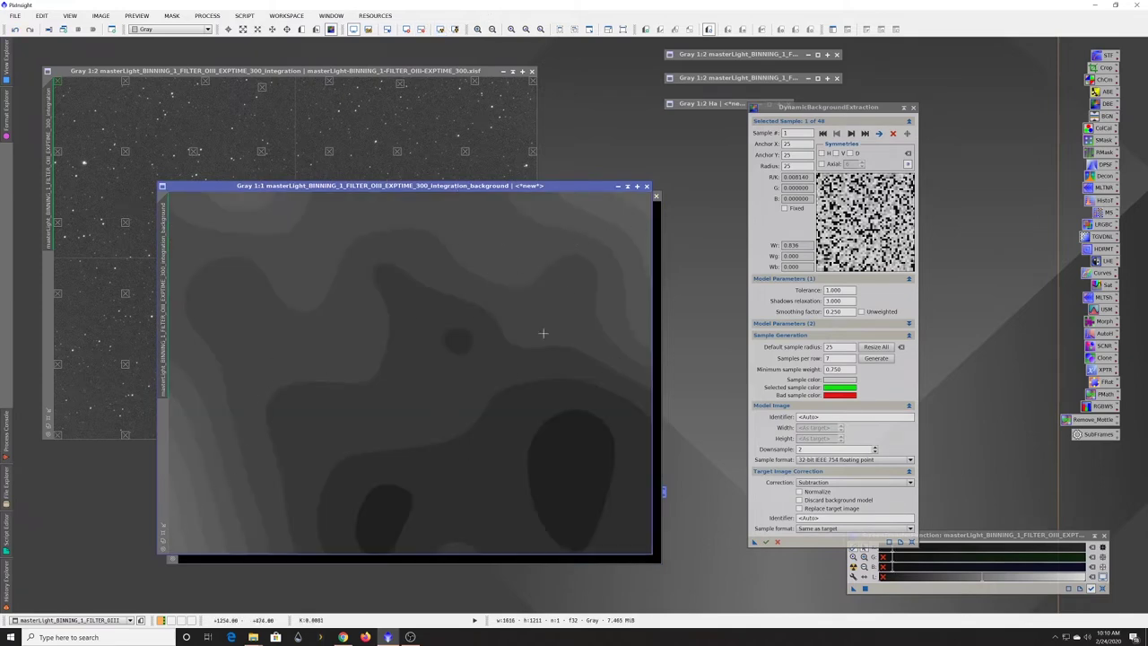
click(645, 186)
click(441, 29)
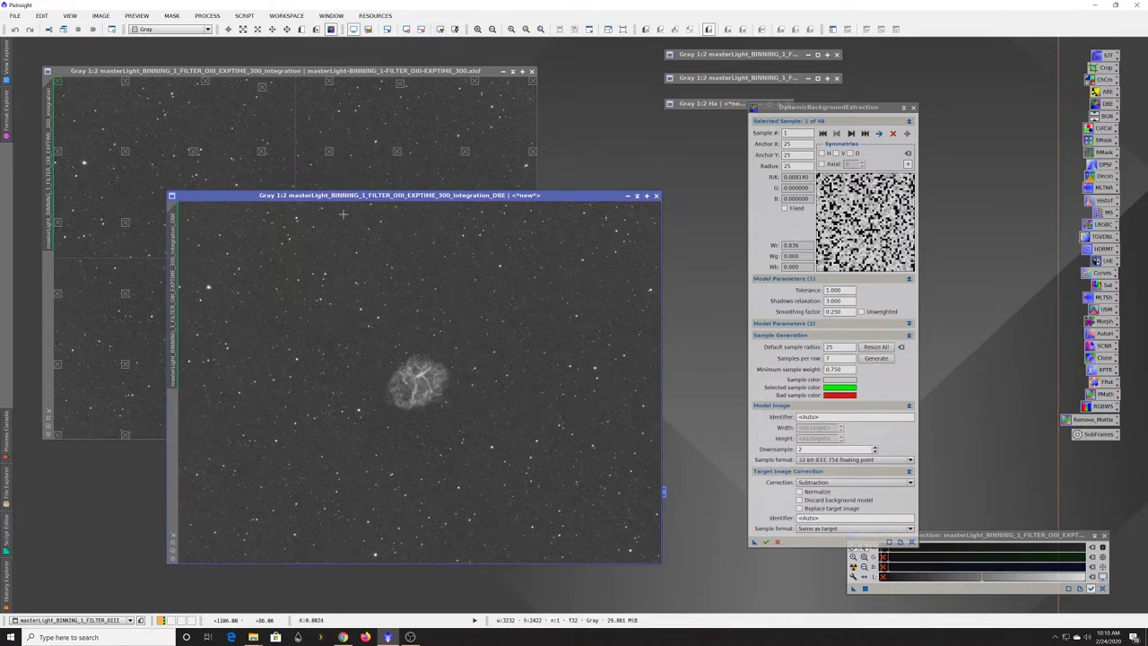
drag(362, 196, 513, 72)
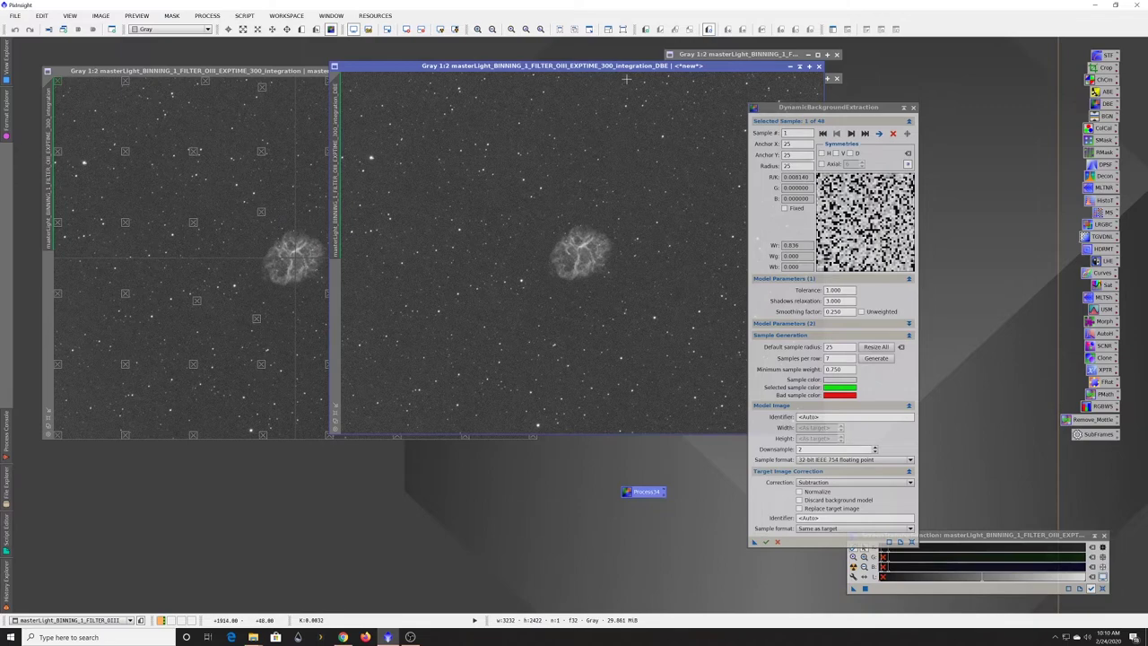
drag(626, 65, 430, 152)
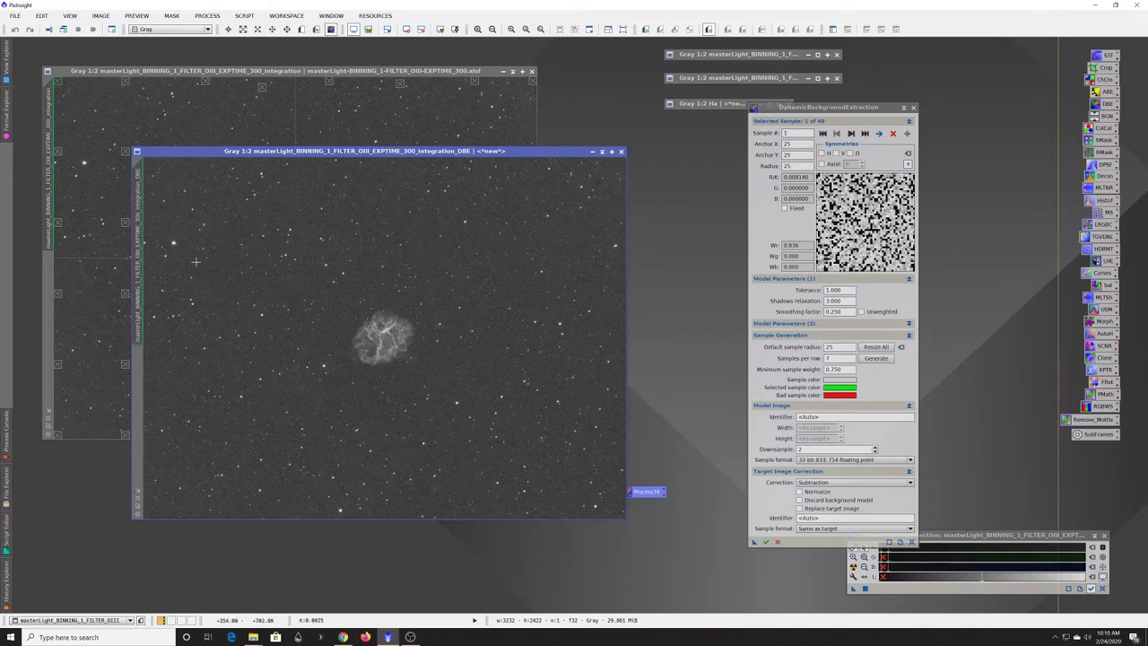
Step: Rename the corrected OIII image's identifier to OIII
right_click(140, 275)
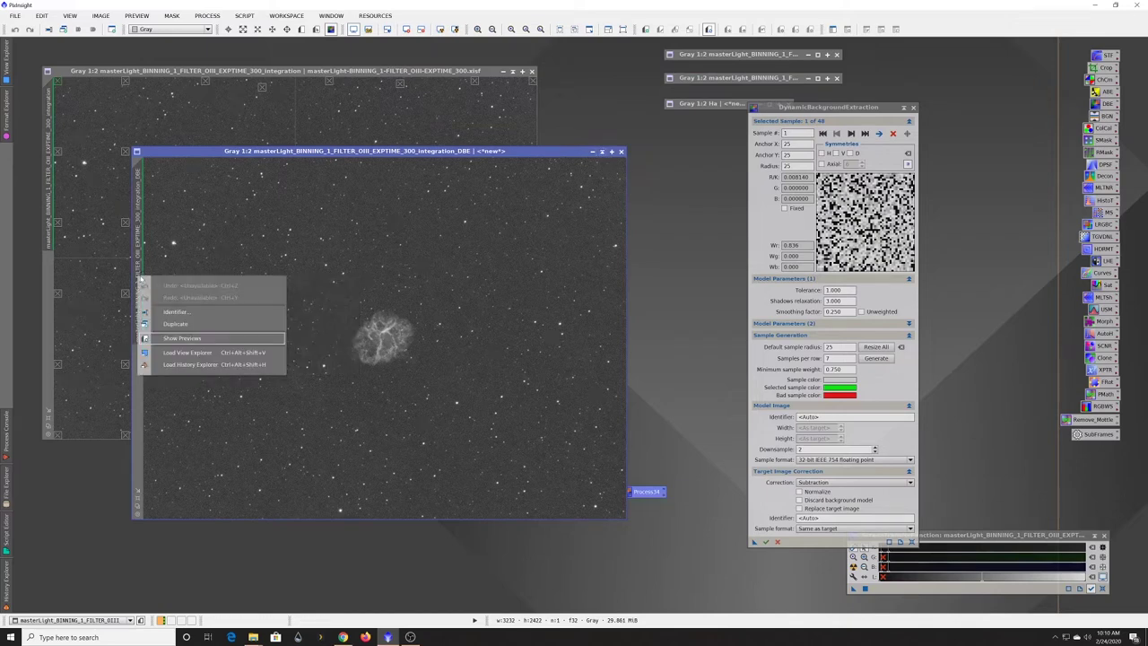
click(180, 315)
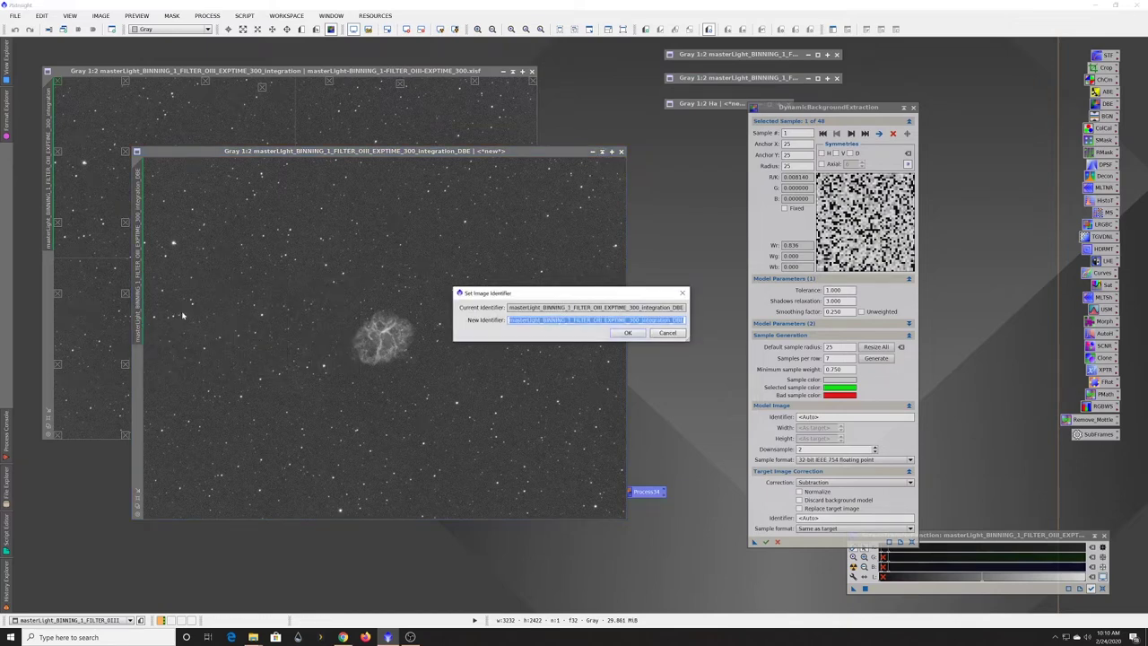
text(OIII)
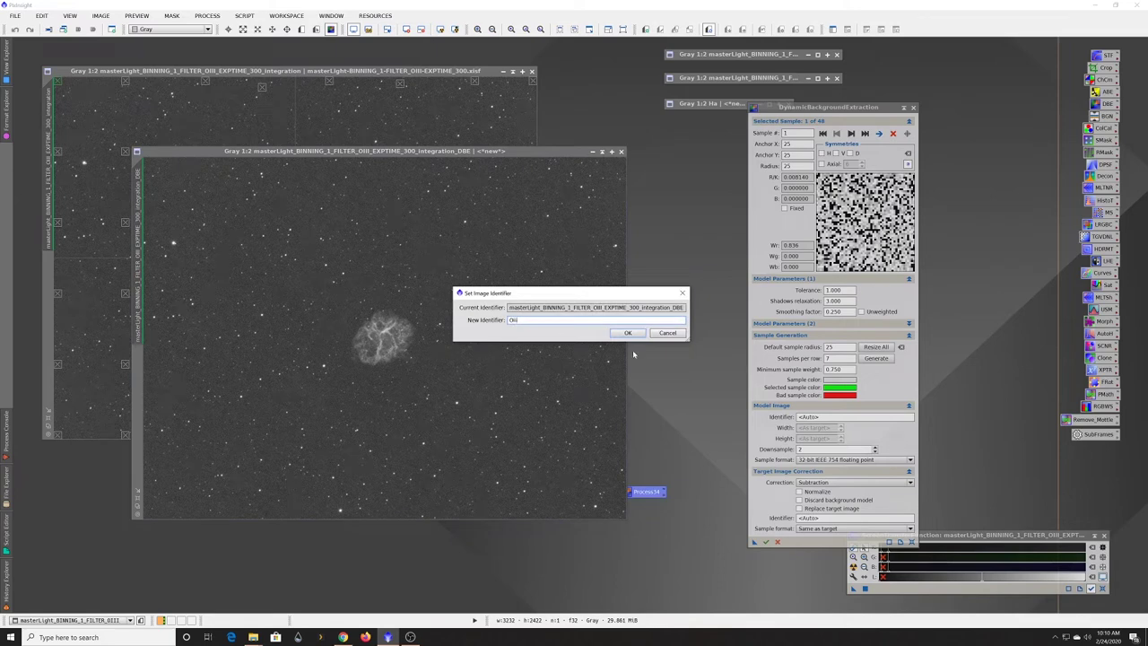
click(629, 333)
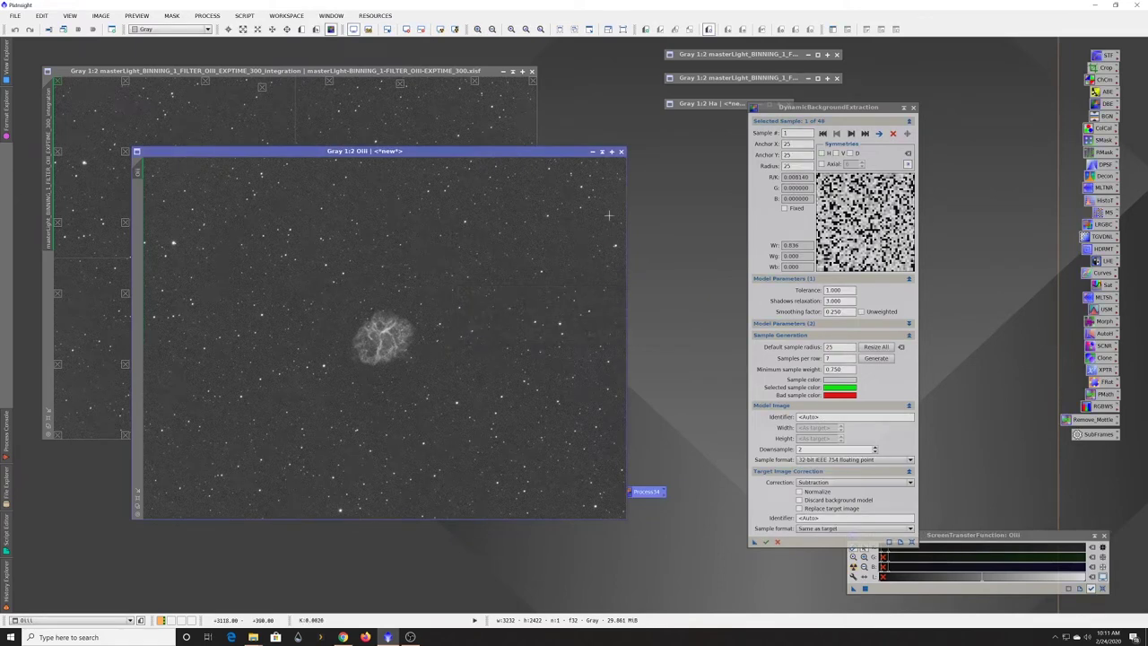
Step: Shade the OIII window under Ha and close the DynamicBackgroundExtraction settings
click(592, 151)
mouse_move(377, 332)
mouse_down()
mouse_move(627, 151)
mouse_move(725, 123)
mouse_up()
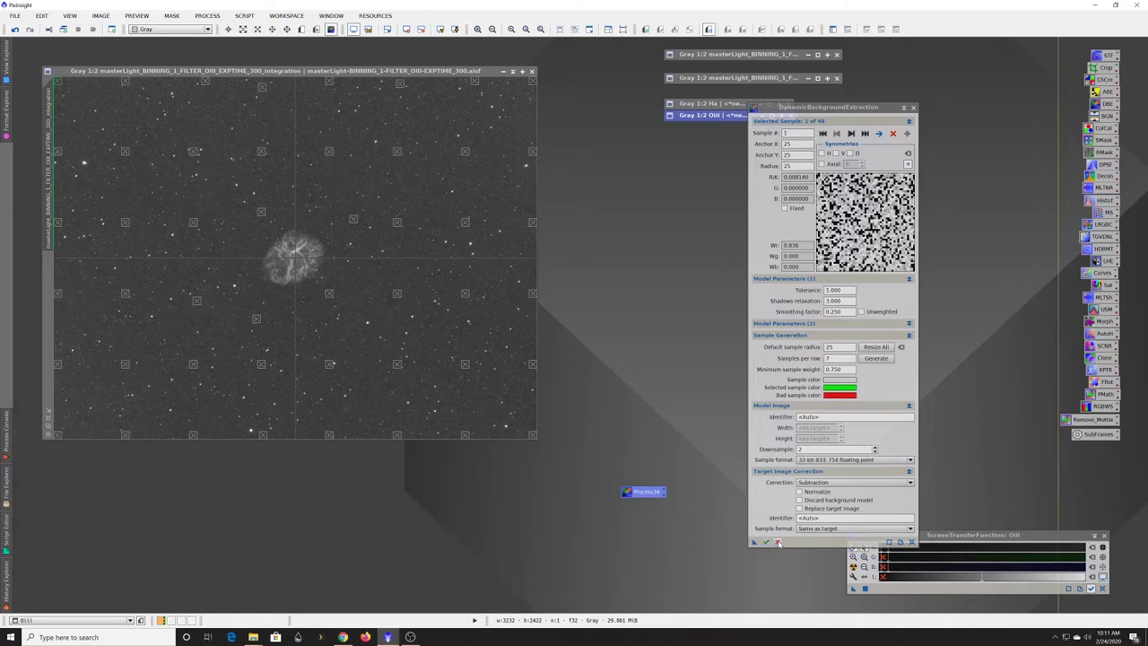
click(777, 542)
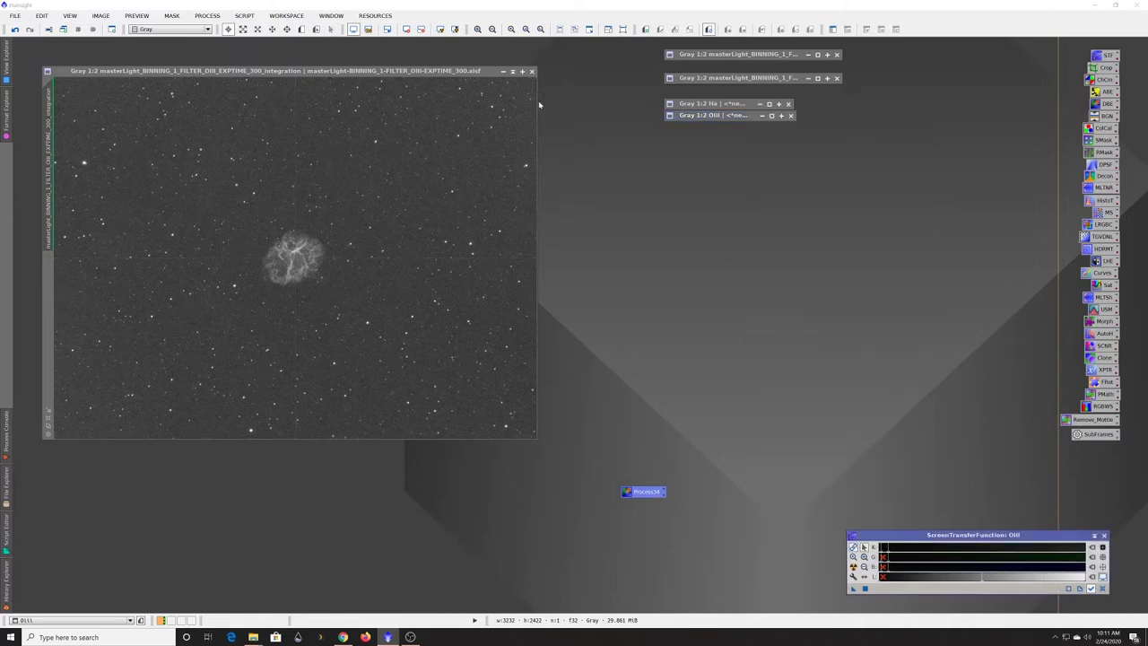
Step: Restore the SII master and run the saved background extraction settings on it
click(512, 71)
click(695, 80)
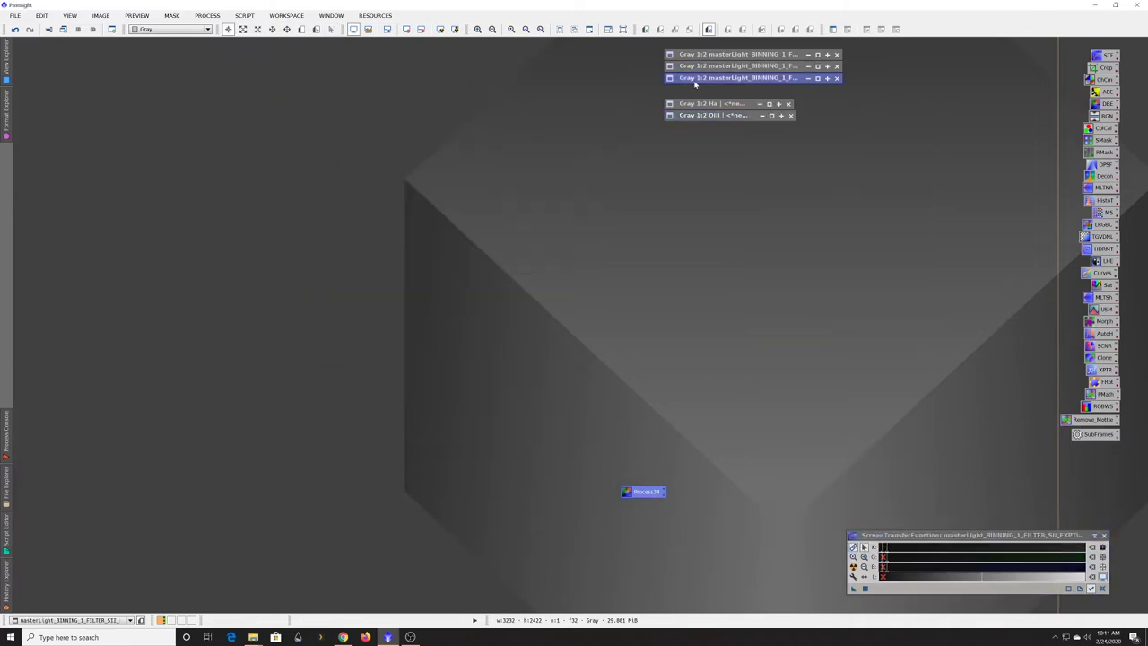
double_click(695, 79)
double_click(642, 493)
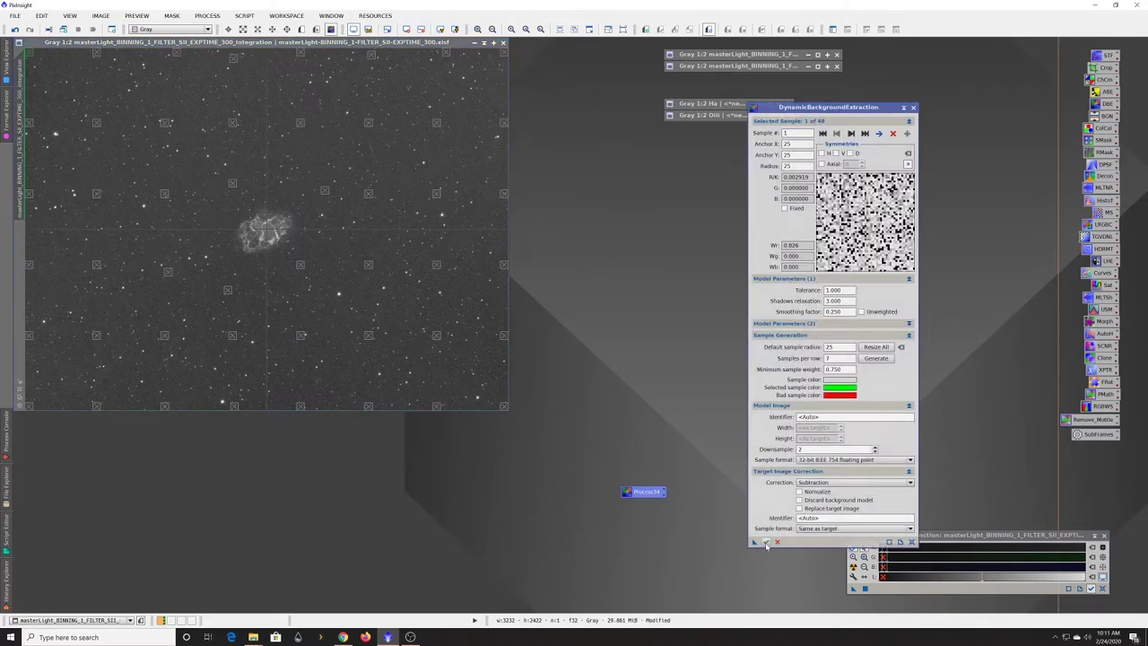
click(765, 543)
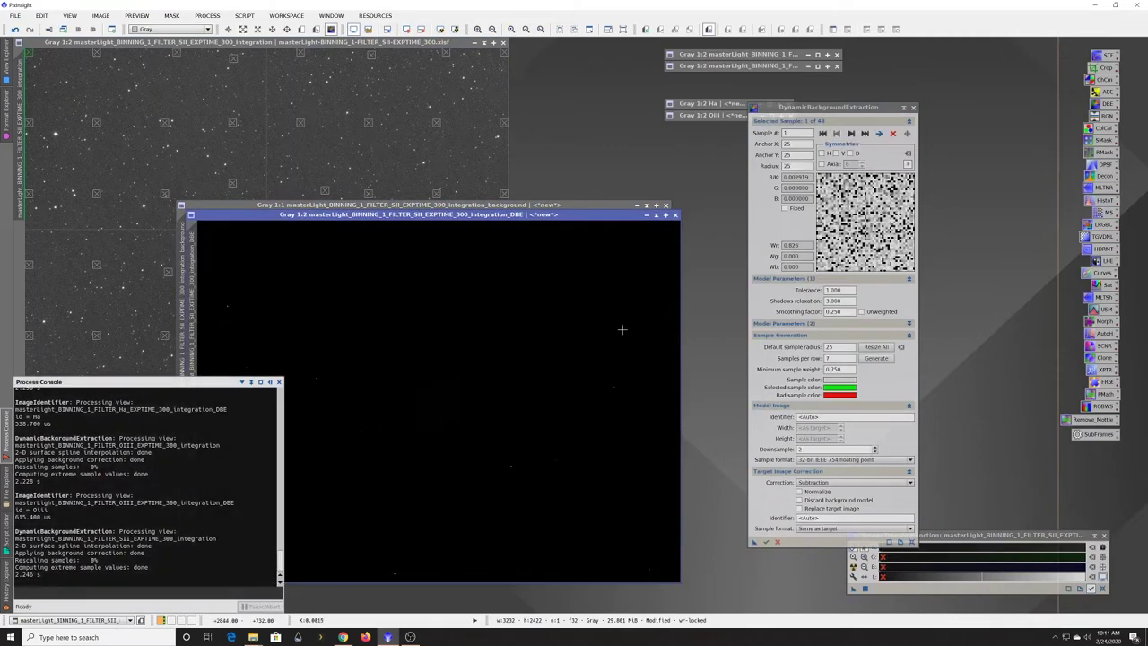
Step: Inspect the stretched background model, close it, and auto-stretch the corrected SII image
click(582, 205)
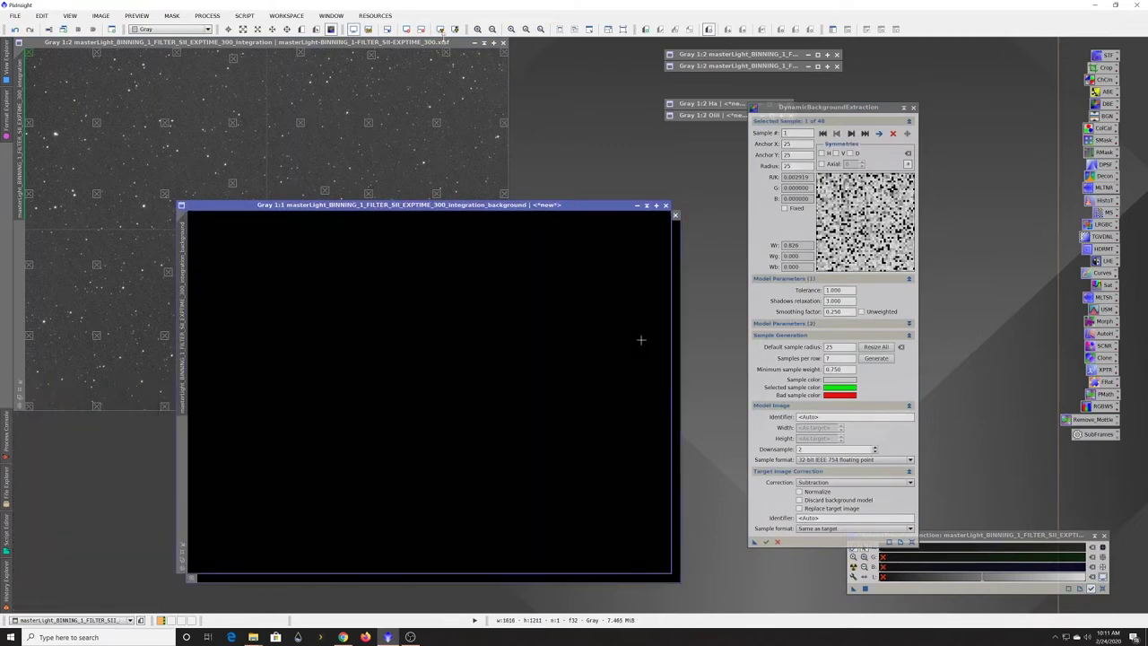
key(ctrl+a)
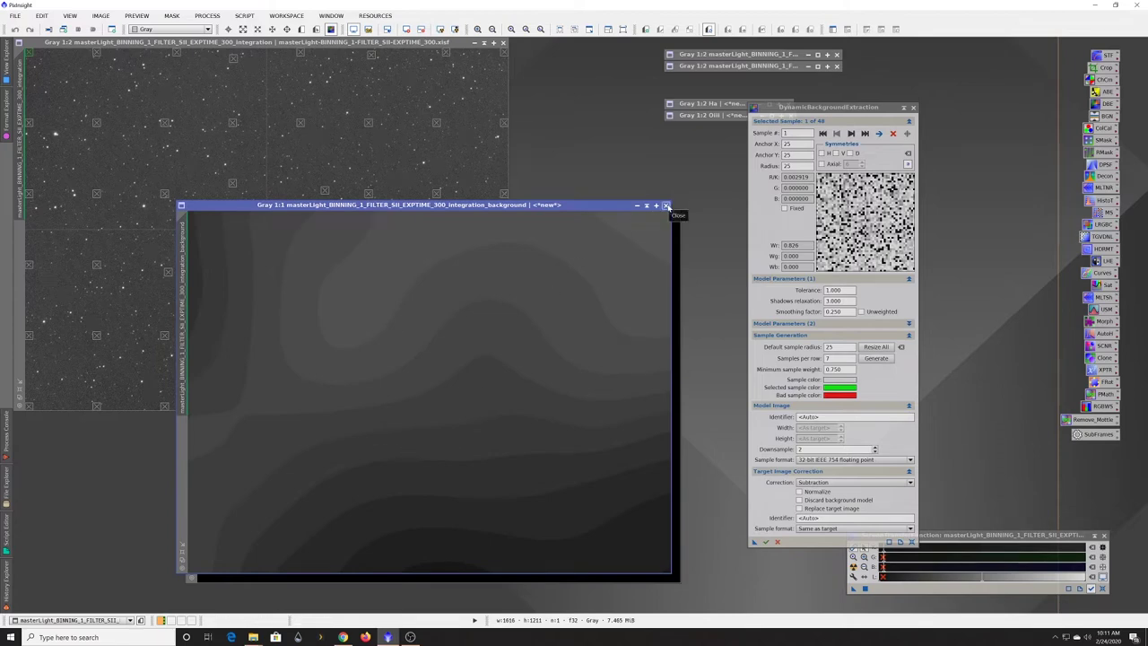
click(666, 205)
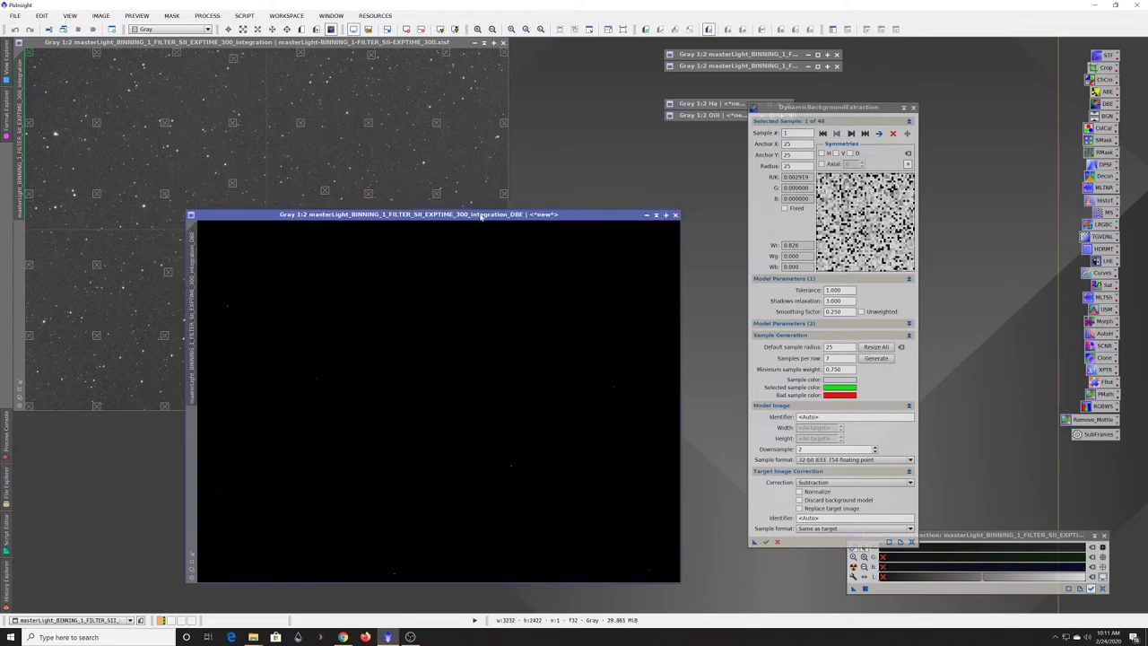
click(440, 29)
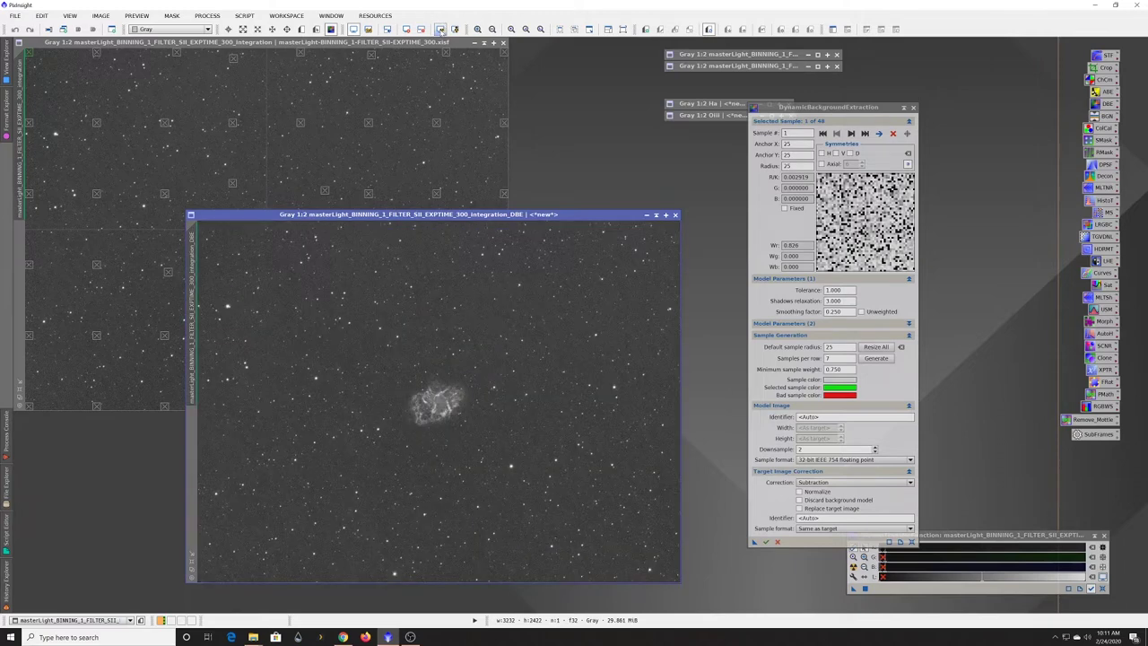
Step: Rename the background-corrected image to SII
right_click(191, 339)
click(220, 381)
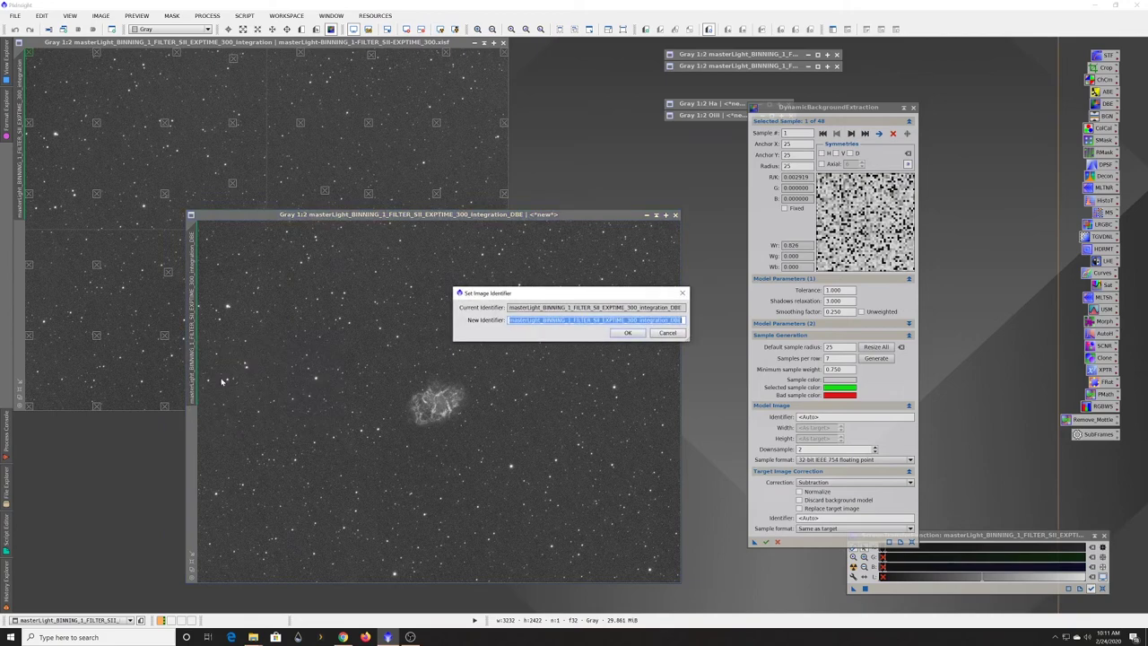
text(SII)
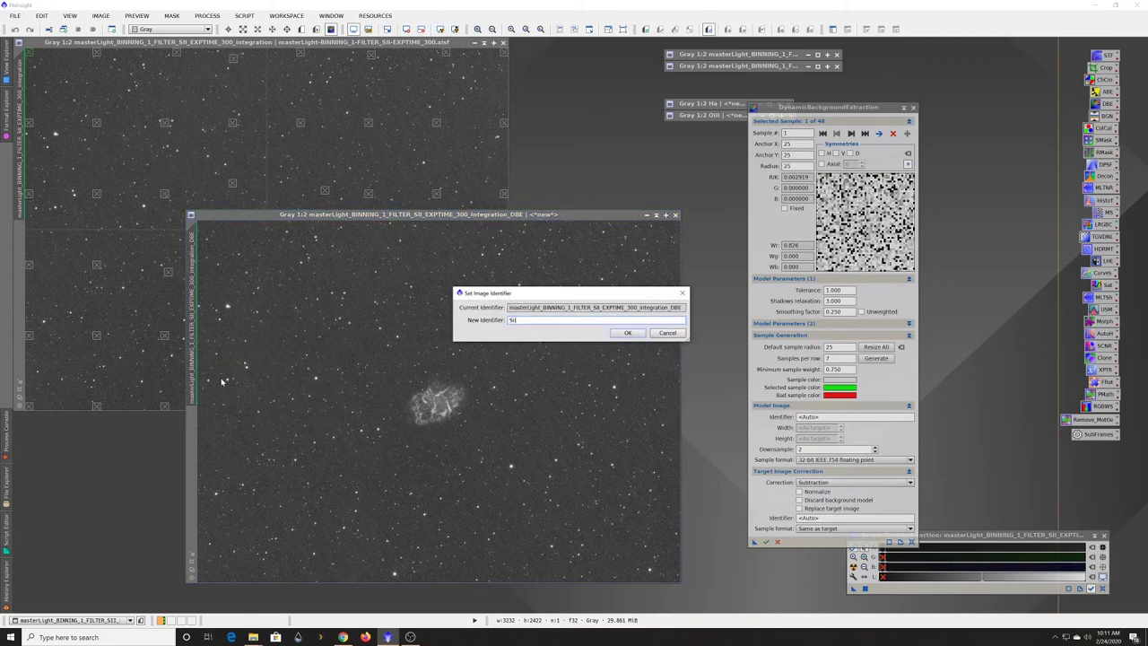
click(628, 332)
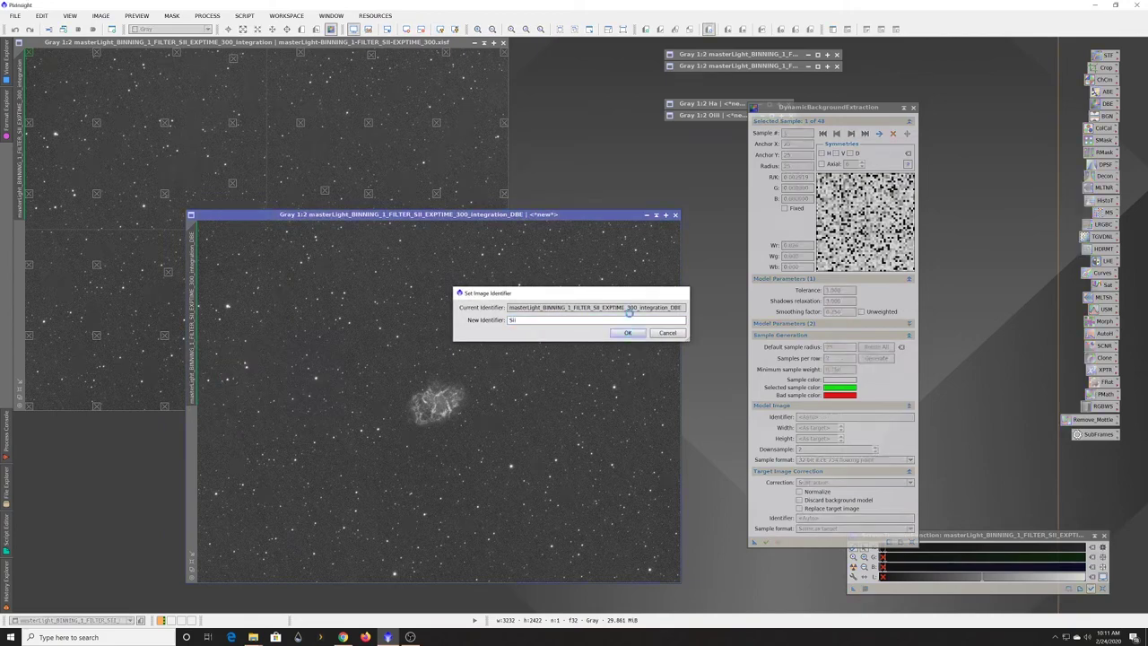
Step: Iconify SII beside the Ha and OIII icons, close background extraction, minimize the original frame
click(658, 221)
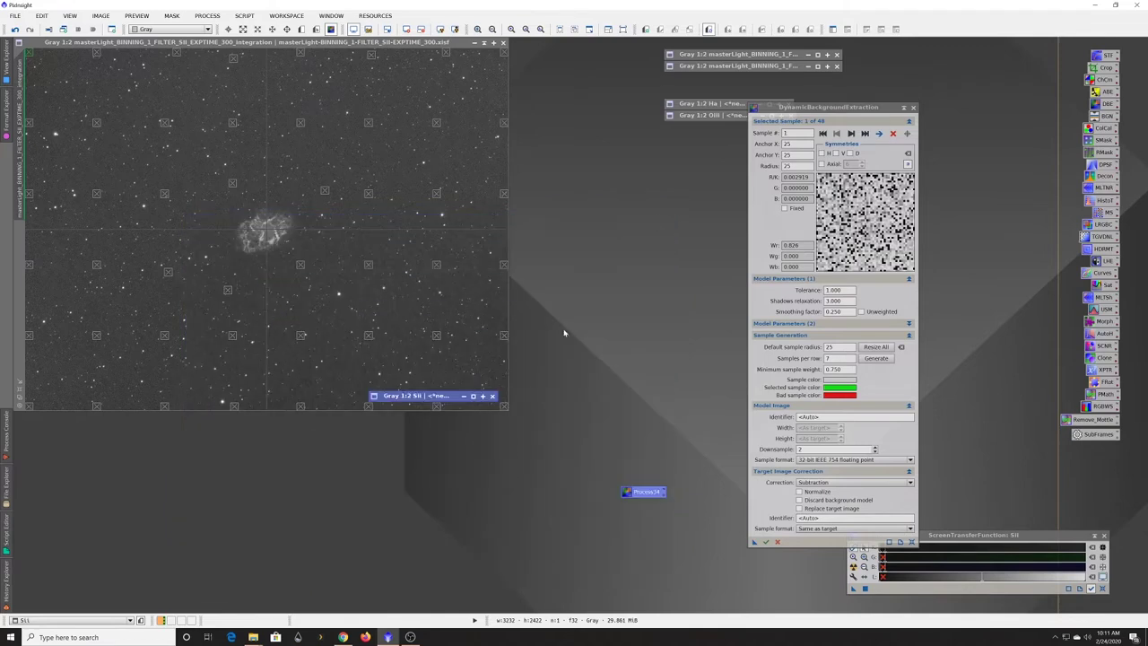
drag(422, 387, 704, 132)
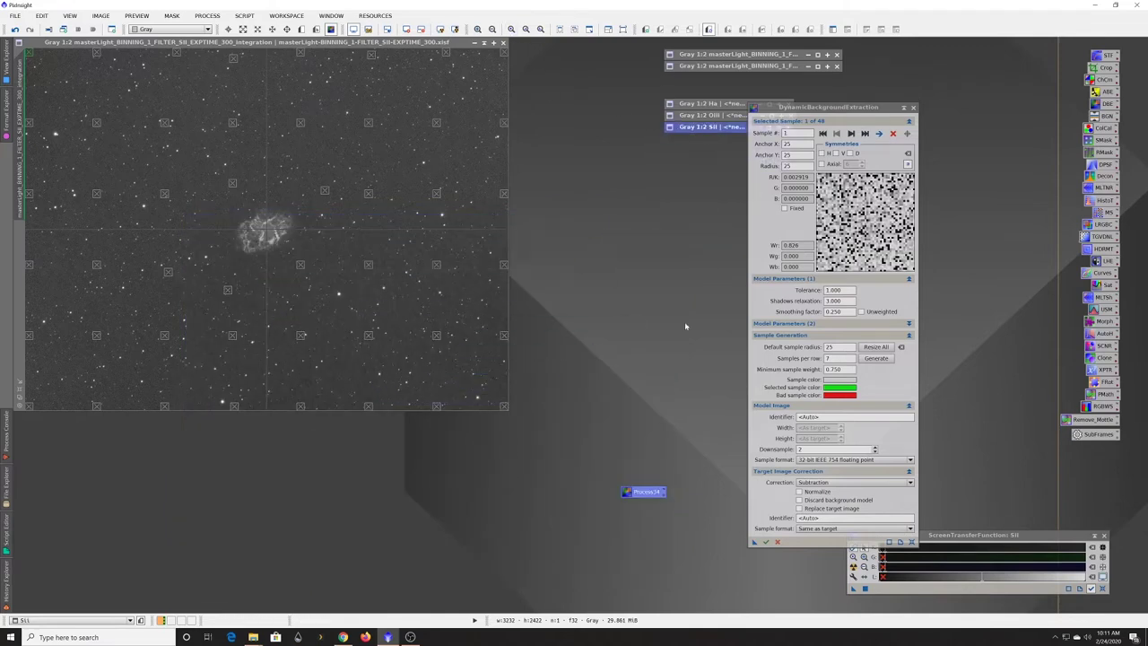
click(776, 541)
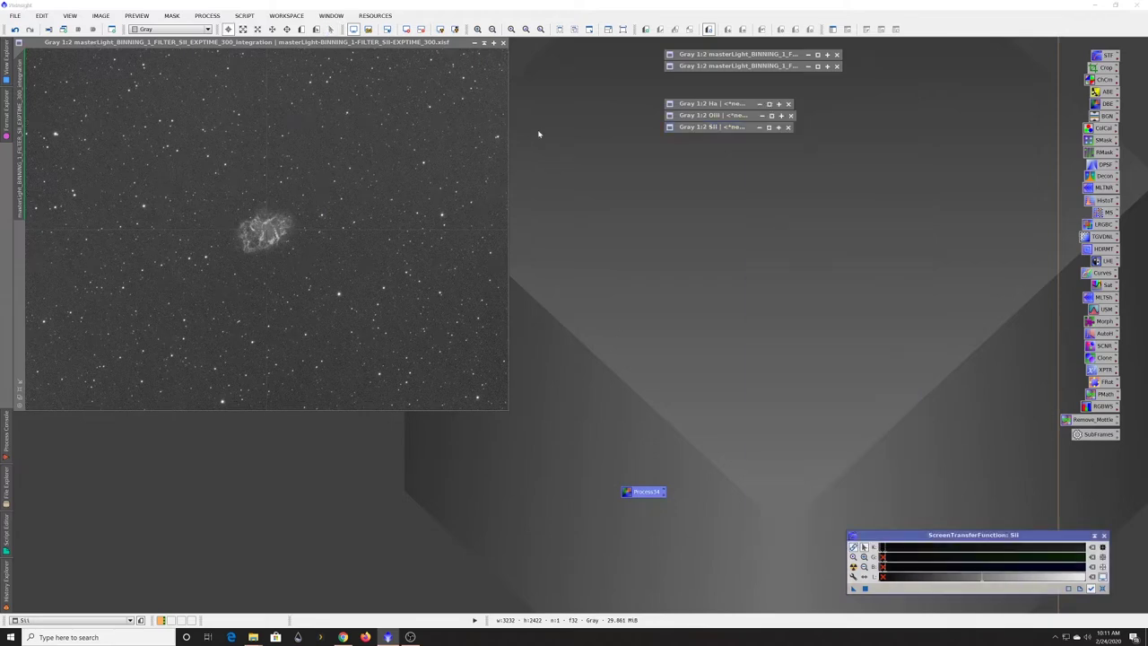
click(485, 43)
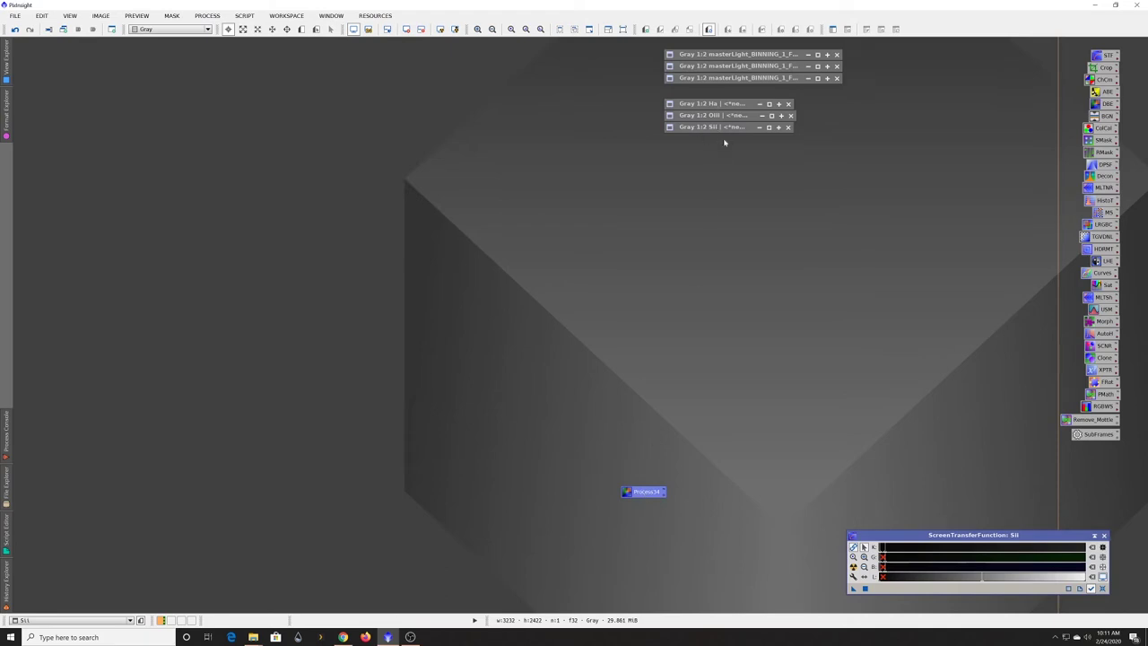
Step: Launch ChannelCombination from the ChCm process icon and move its window aside
double_click(1105, 80)
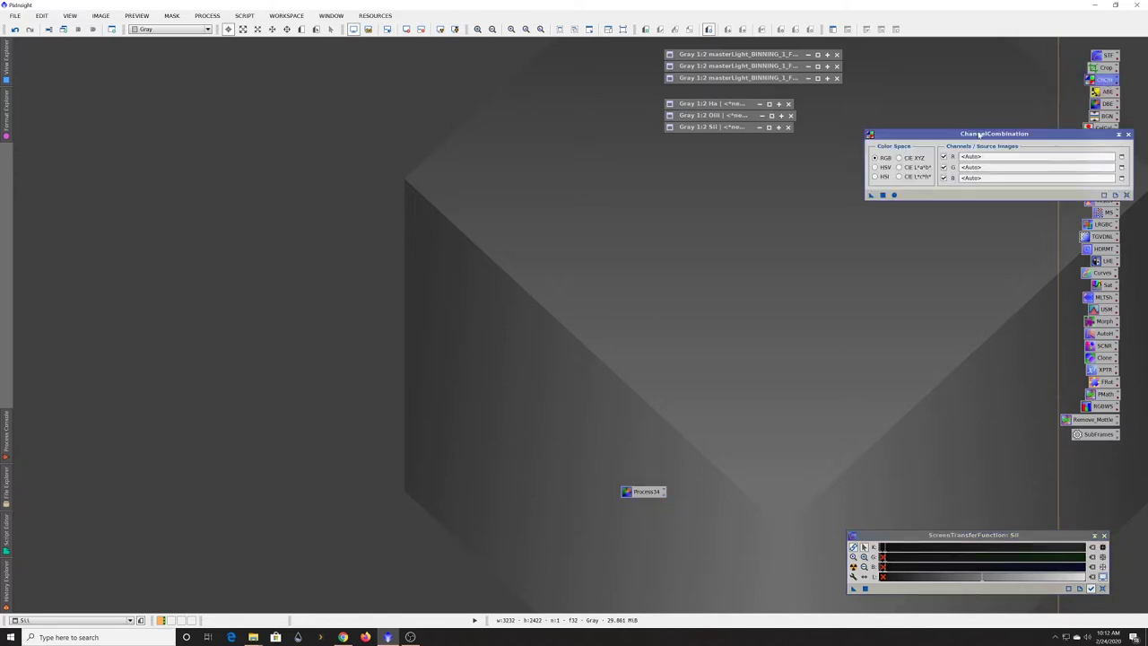
drag(979, 135, 902, 153)
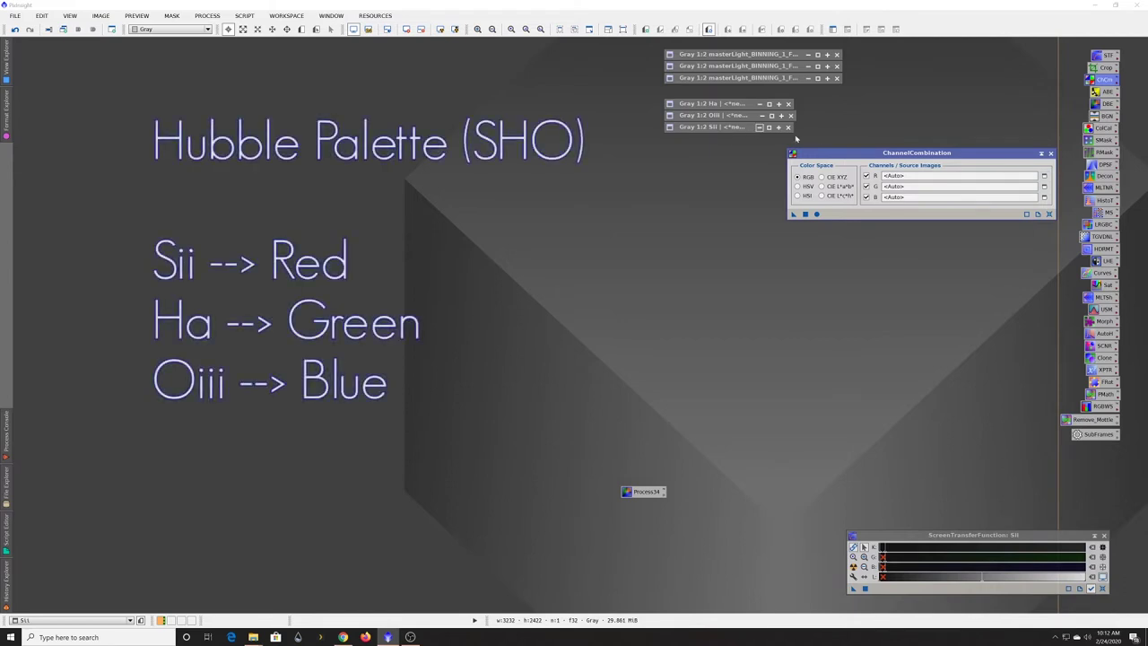
Step: Assign Sii as the red channel source and Ha as the green channel source
click(1043, 176)
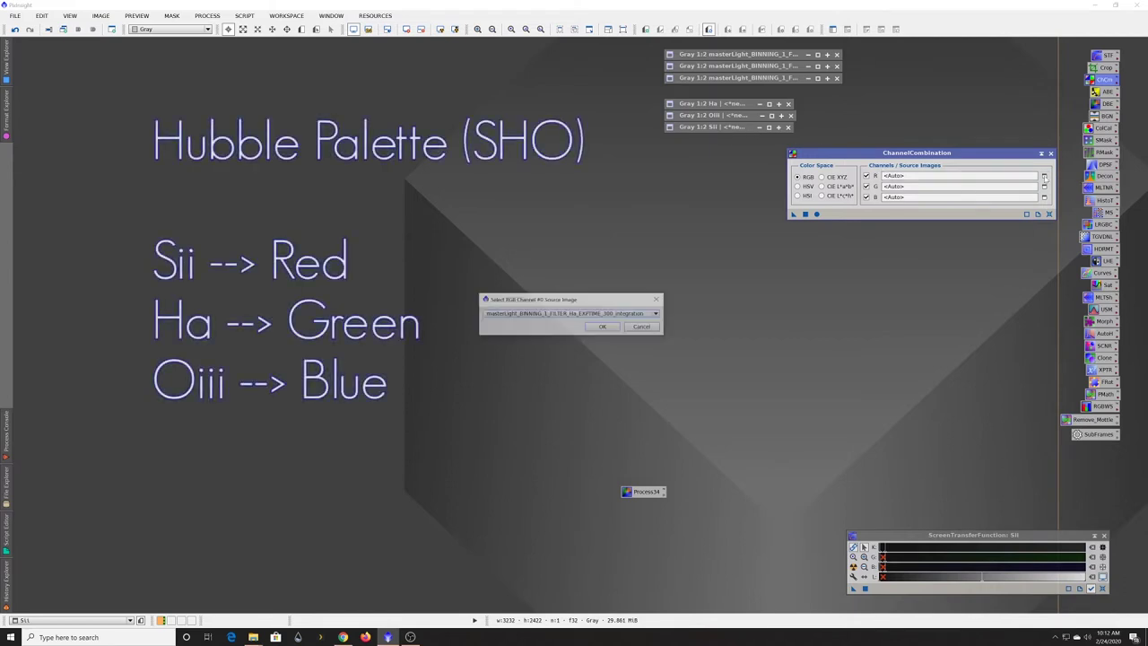
click(580, 313)
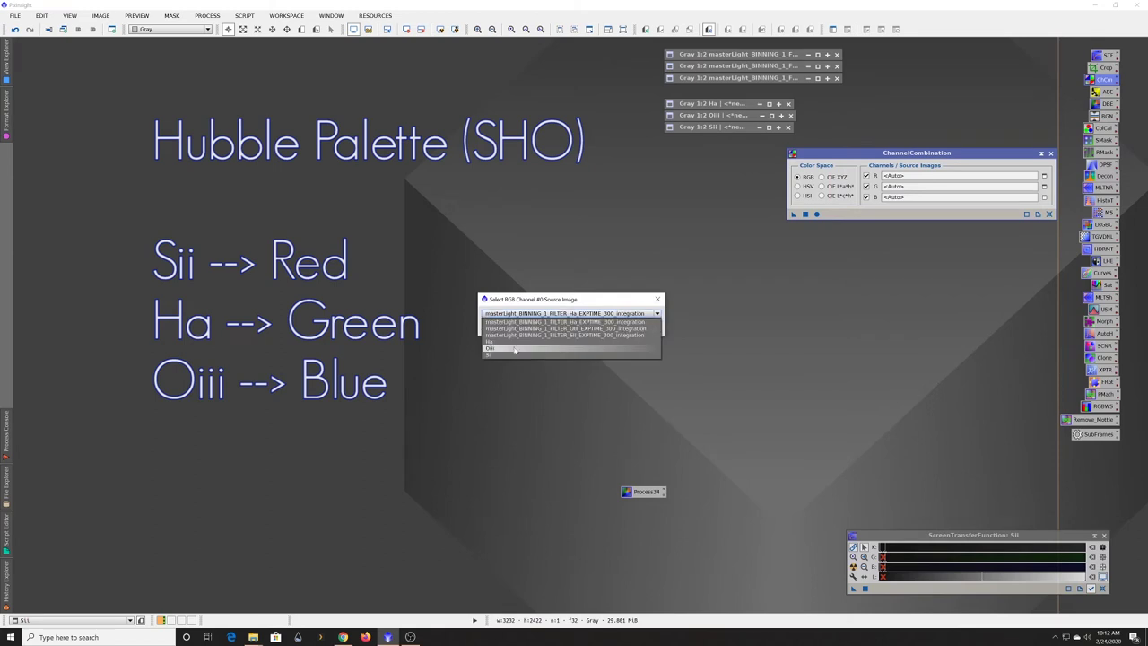
click(590, 336)
click(603, 327)
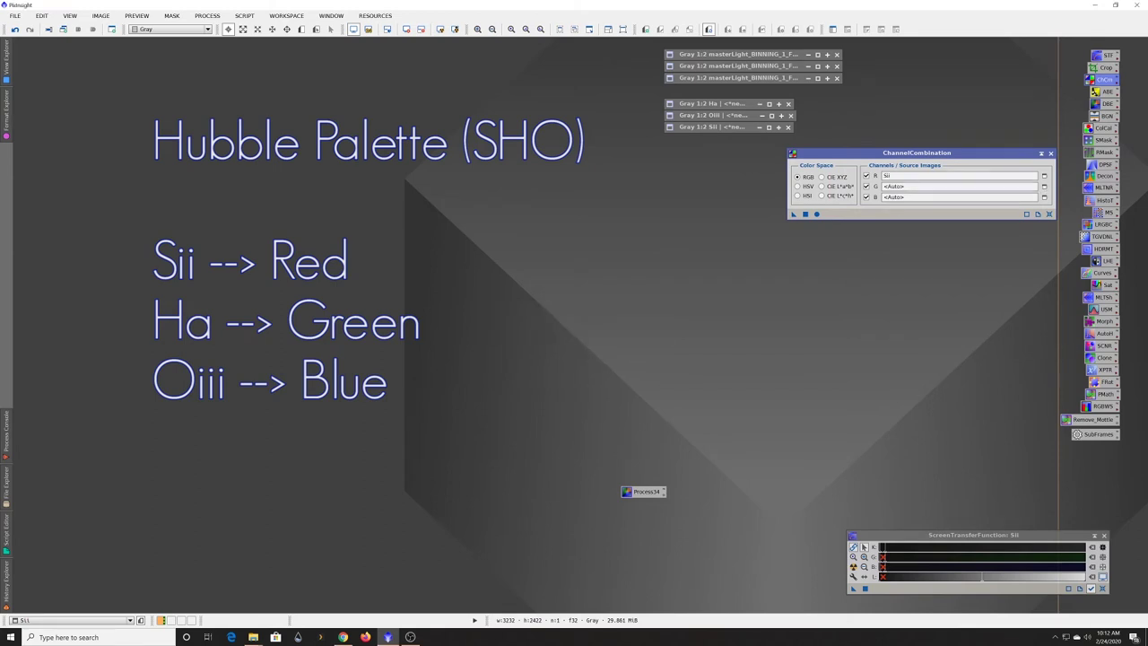
click(1044, 185)
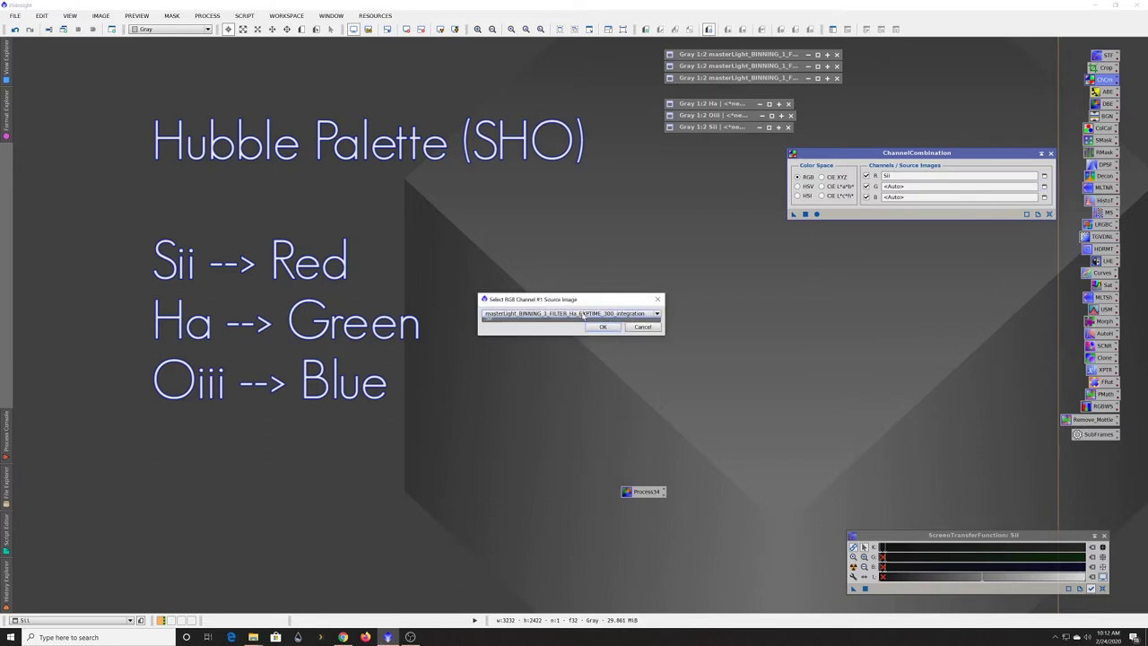
click(584, 313)
click(536, 344)
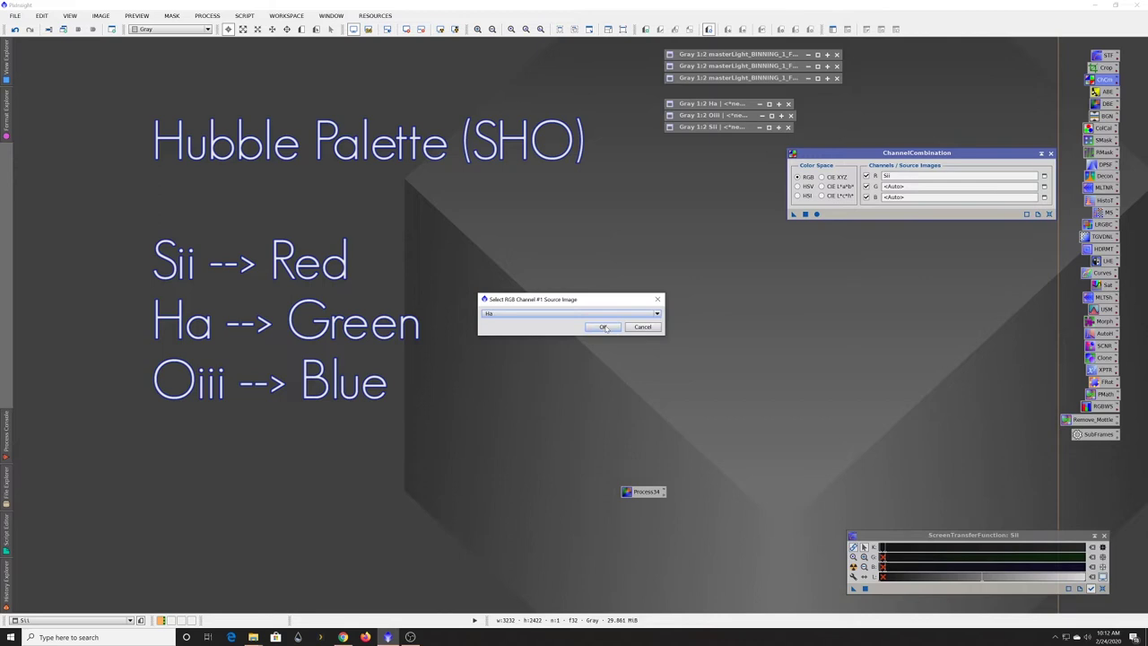
click(612, 330)
Step: Assign Oiii to blue, combine into RGB Image20, and move it to the top-left
click(1045, 196)
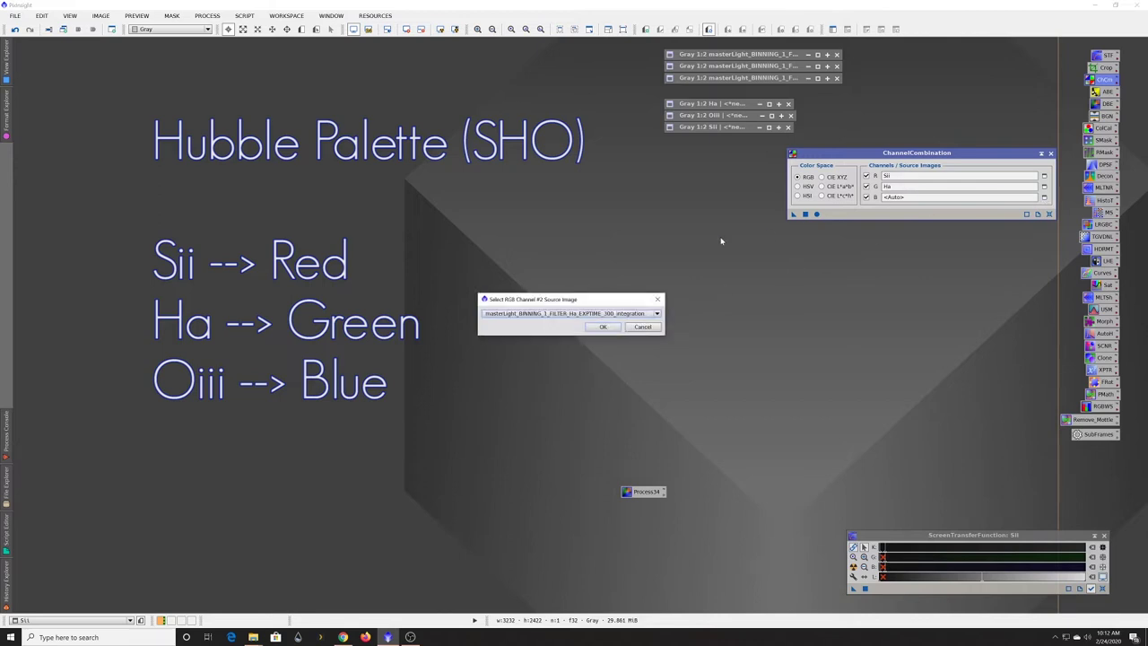
click(549, 313)
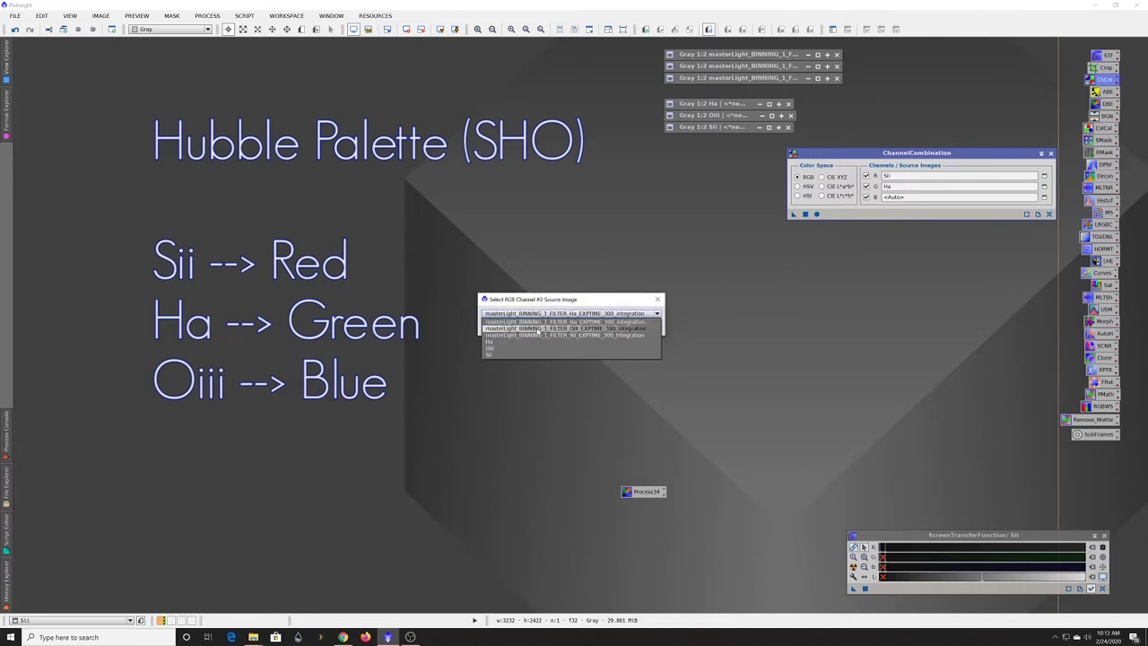
click(510, 348)
click(597, 328)
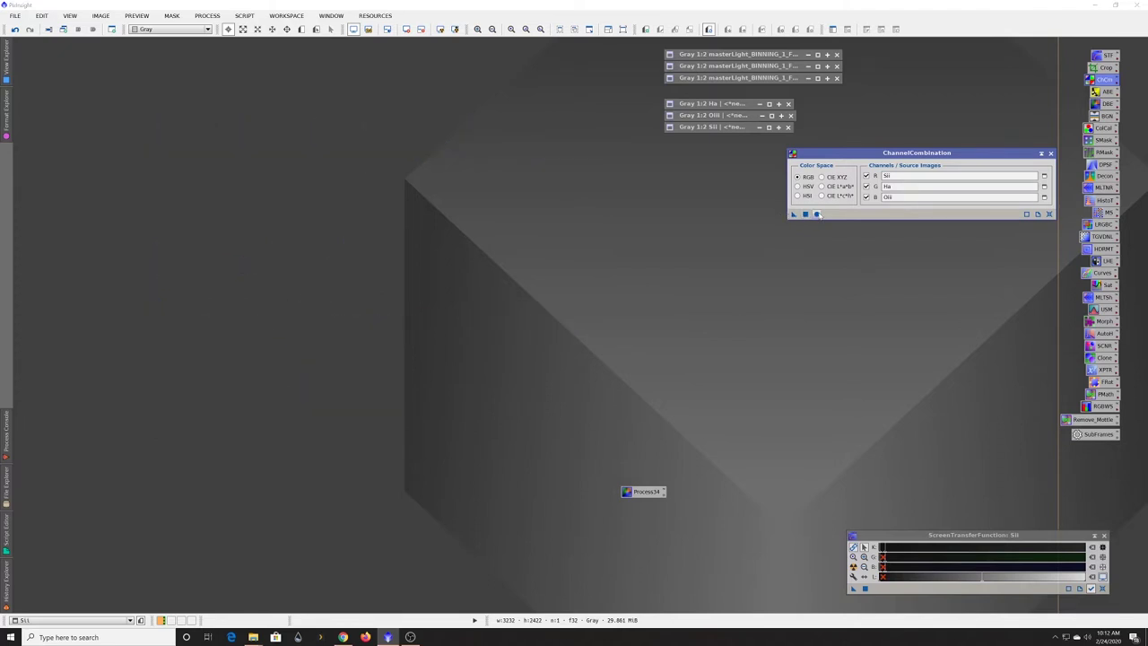
click(817, 215)
drag(533, 230, 355, 61)
Step: Auto-stretch Image20, then re-stretch it with RGB channels unlinked to remove the green cast
click(441, 29)
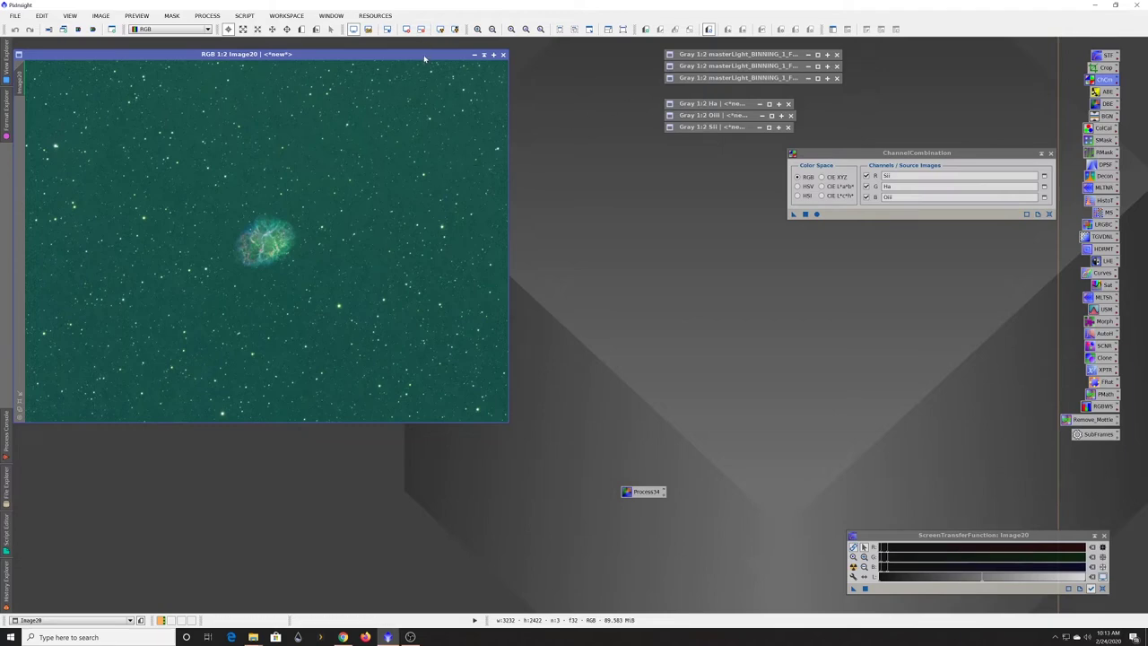
drag(425, 58, 431, 46)
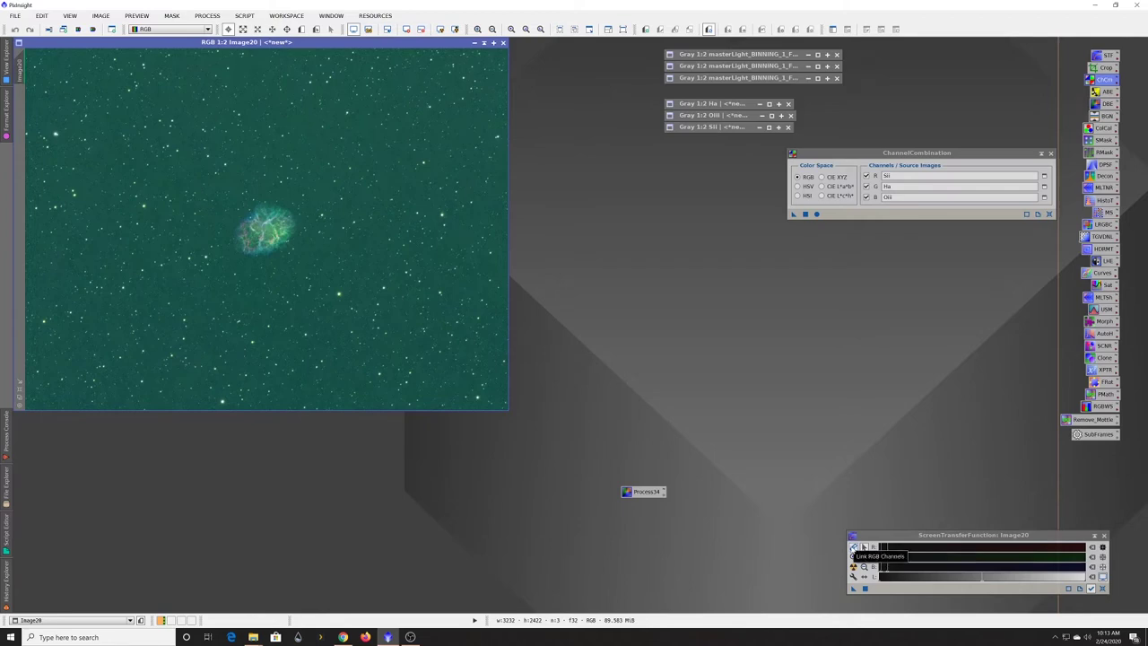
click(853, 546)
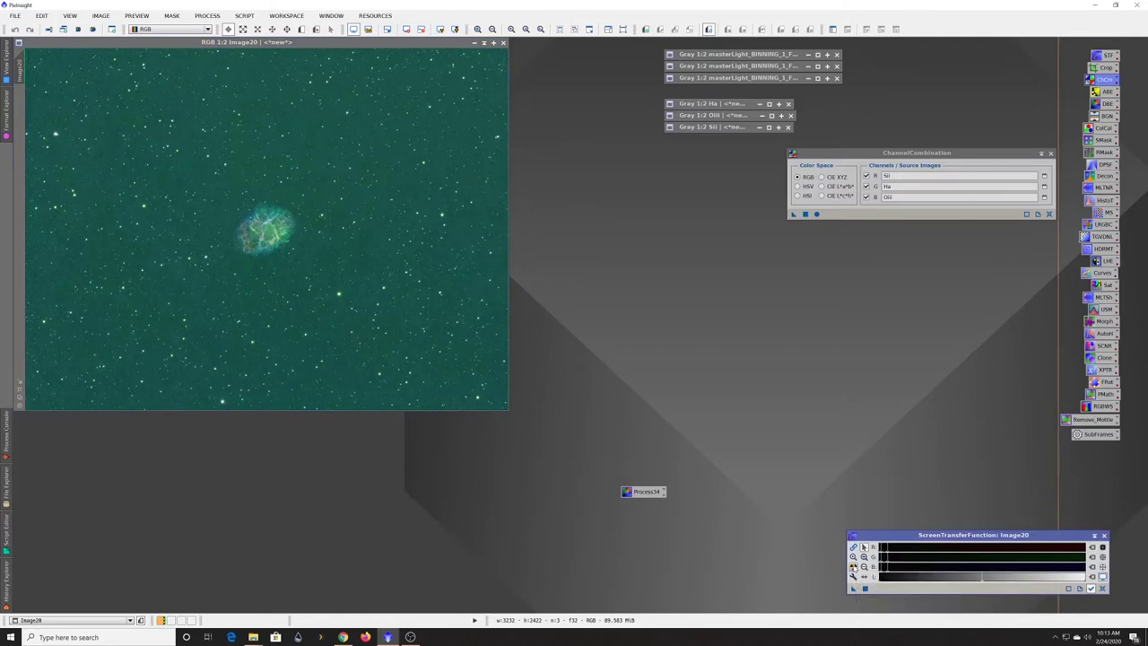
click(853, 566)
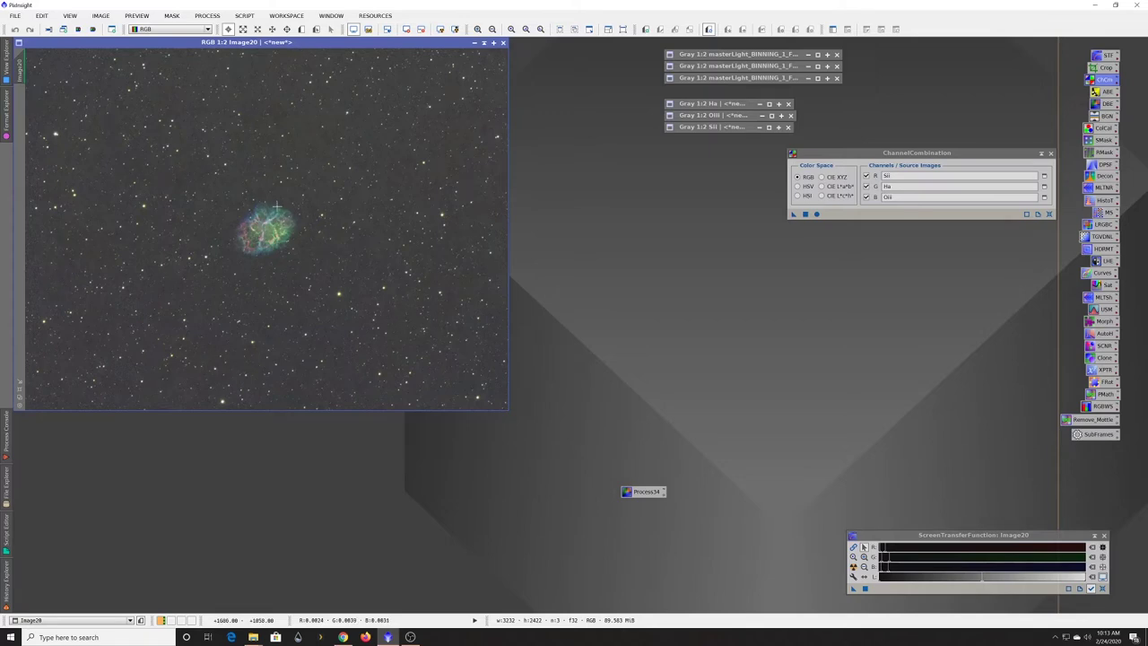
scroll(271, 218, up, 1)
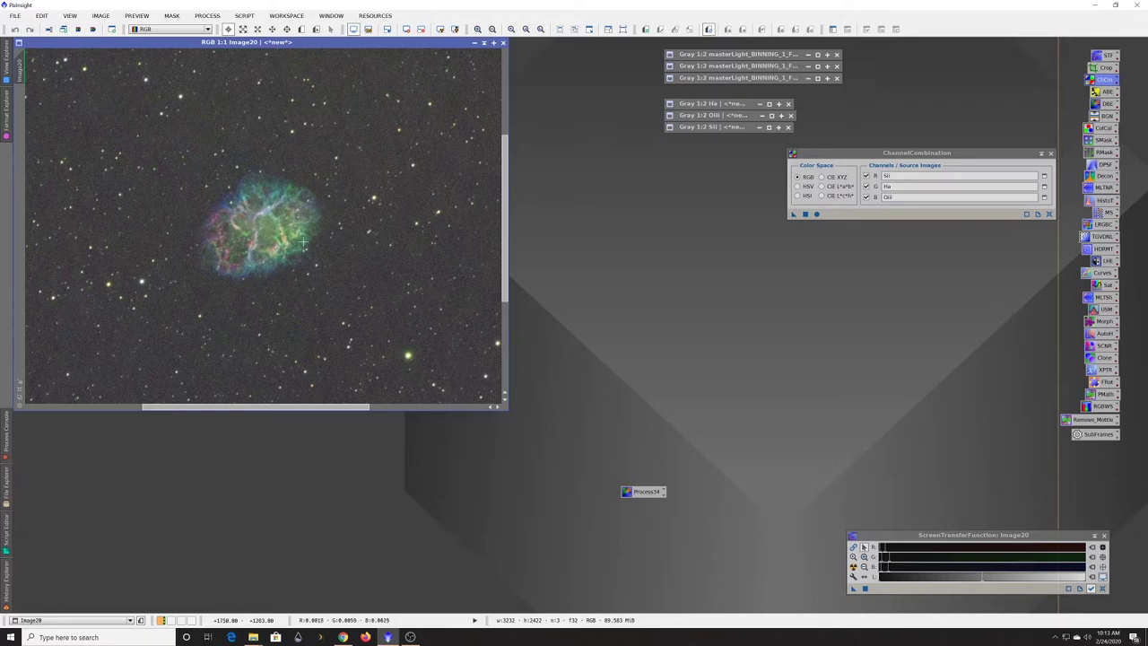
scroll(304, 242, down, 1)
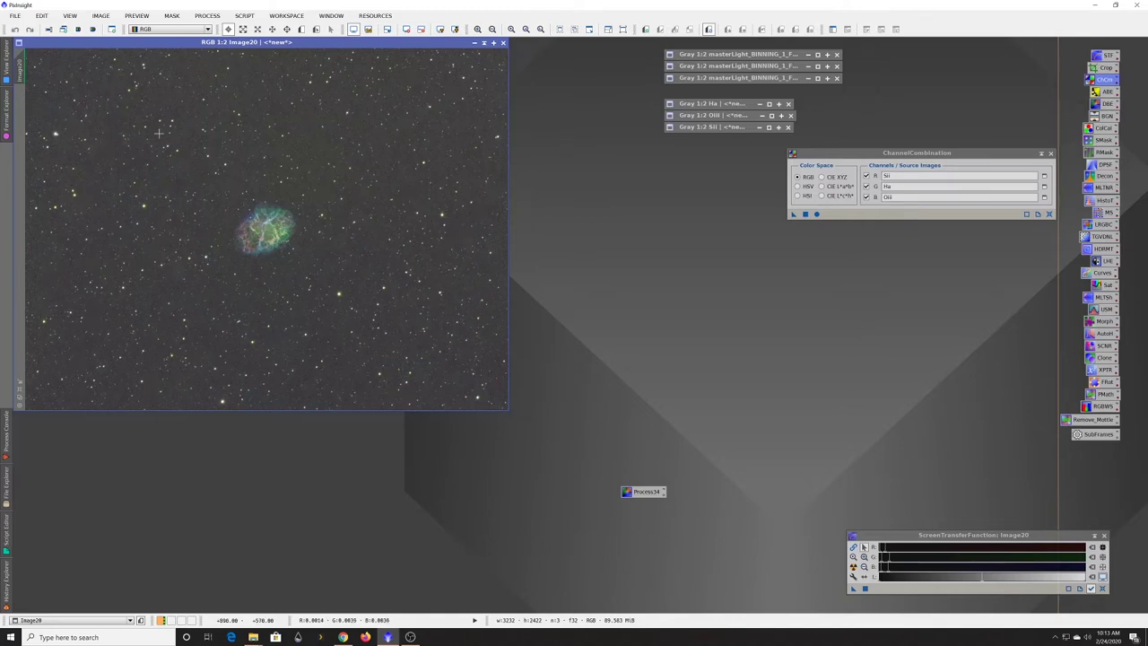
Step: Check Image20's context options, then re-apply the auto-stretch with RGB channels linked
right_click(245, 372)
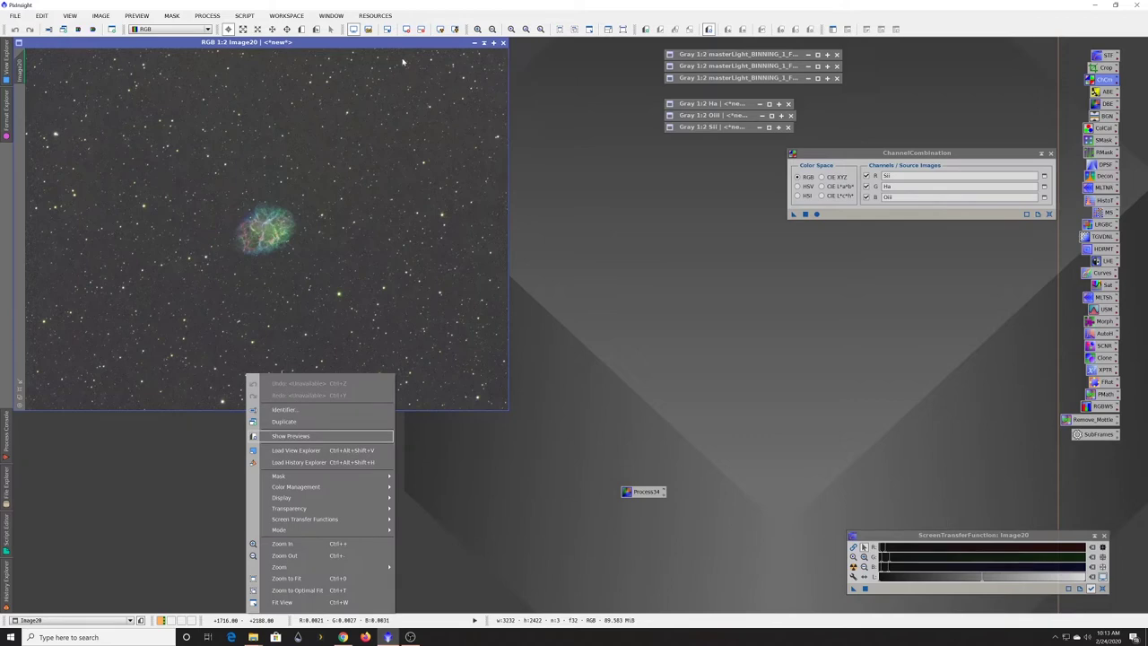
click(426, 45)
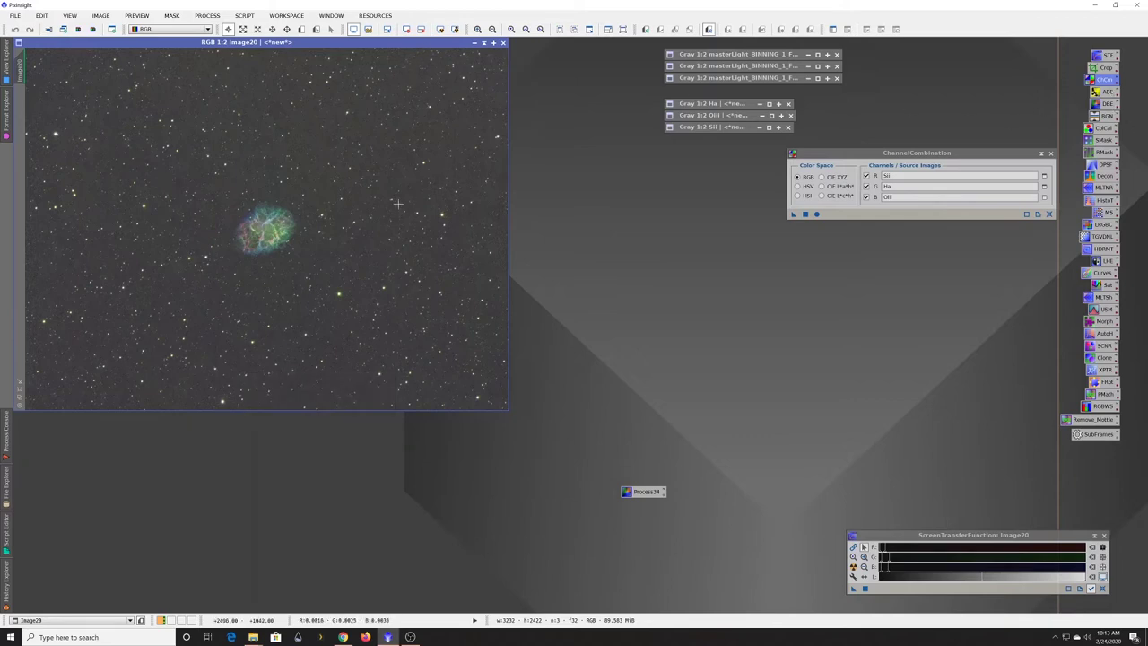
scroll(265, 292, up, 1)
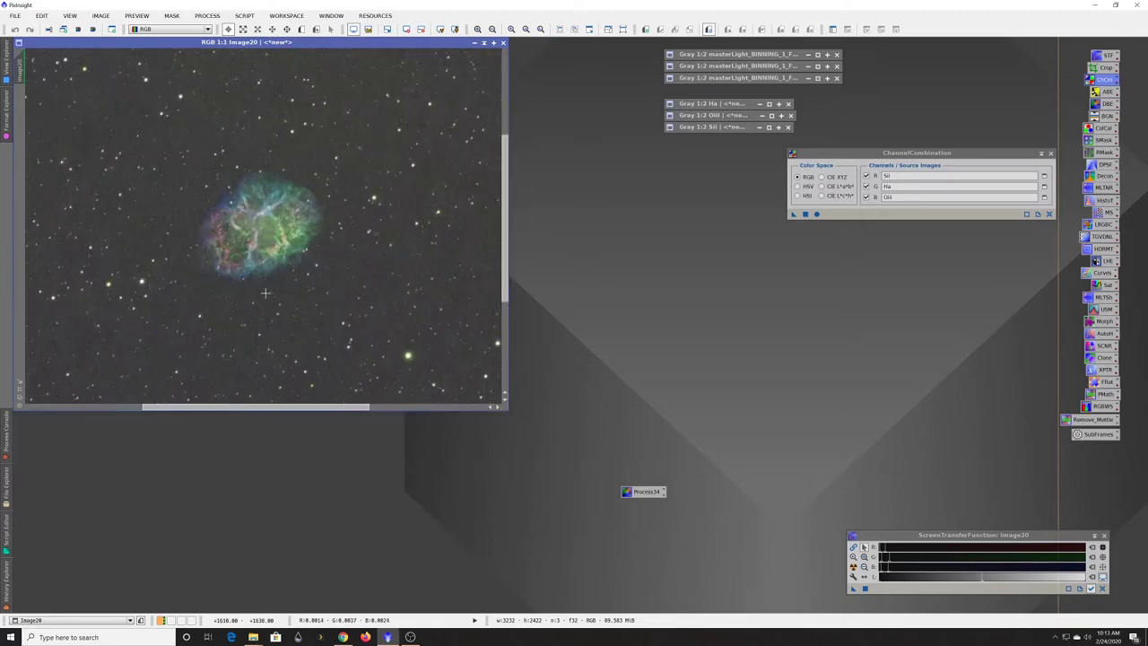
scroll(296, 296, down, 1)
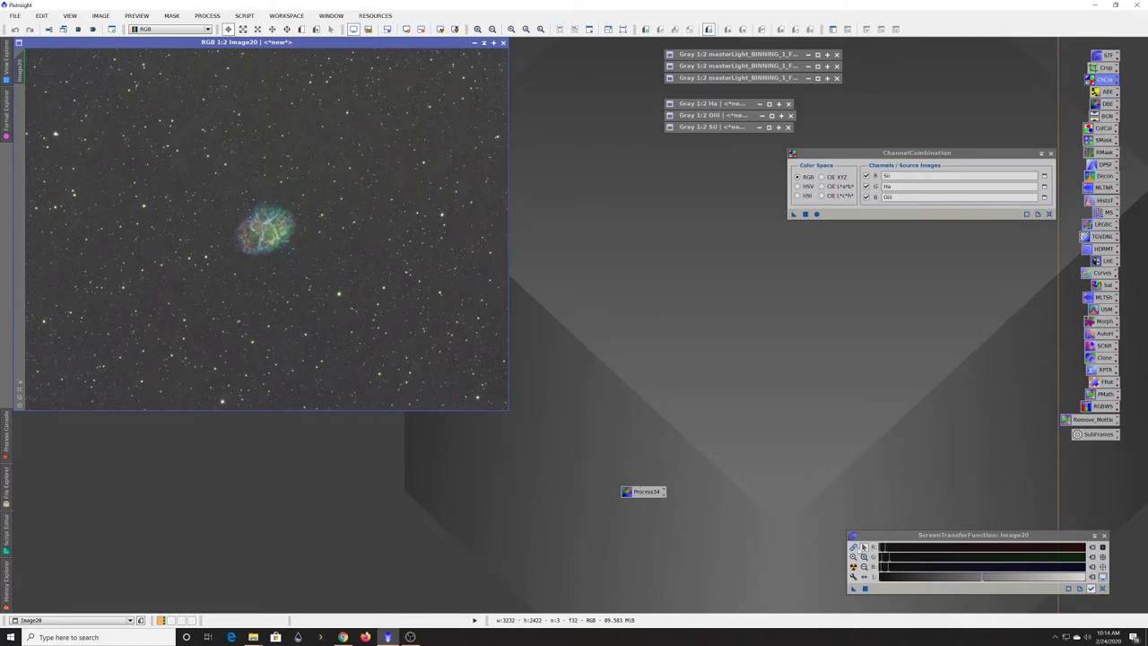
click(853, 547)
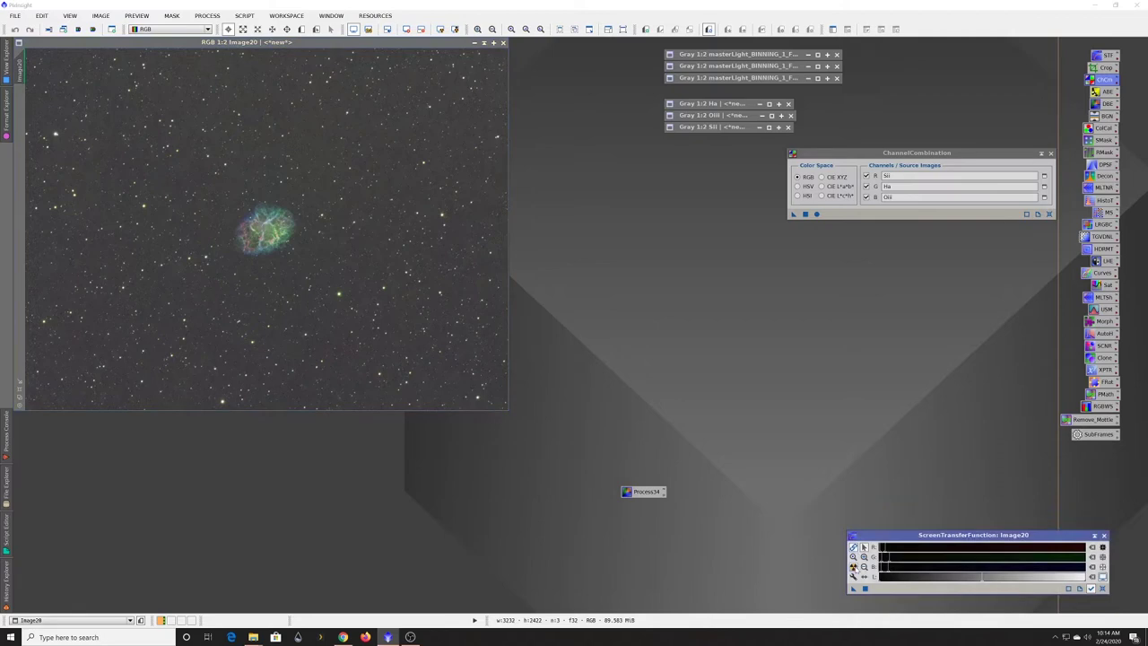
click(853, 567)
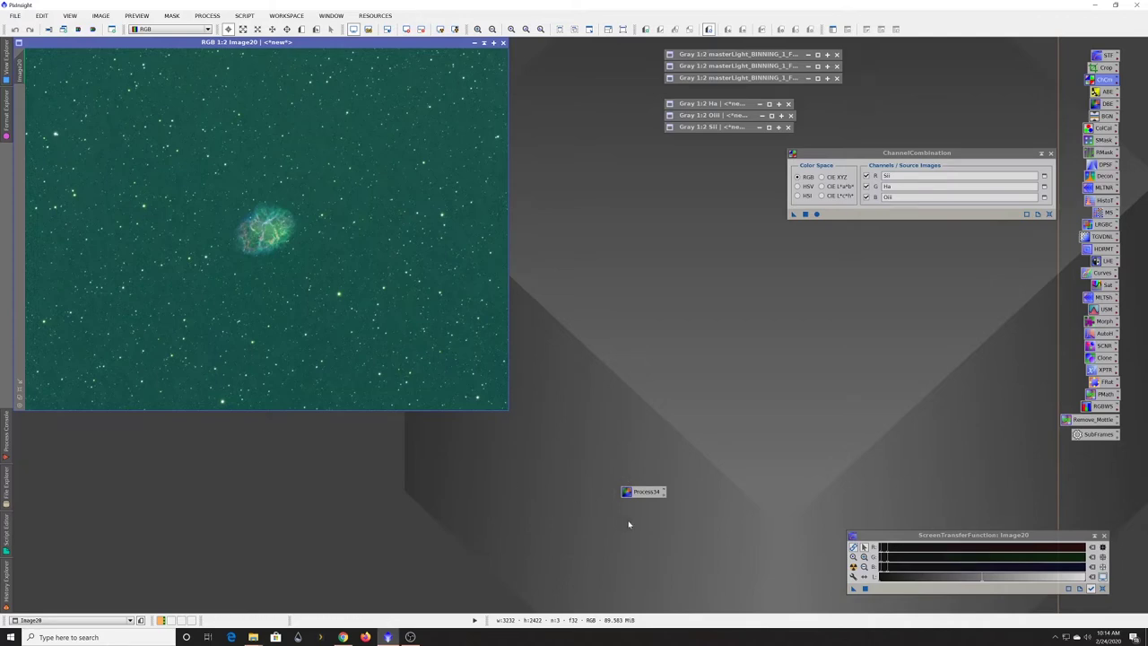
Step: Run the saved Process34 background extraction on Image20, inspect the model, and close it
double_click(638, 492)
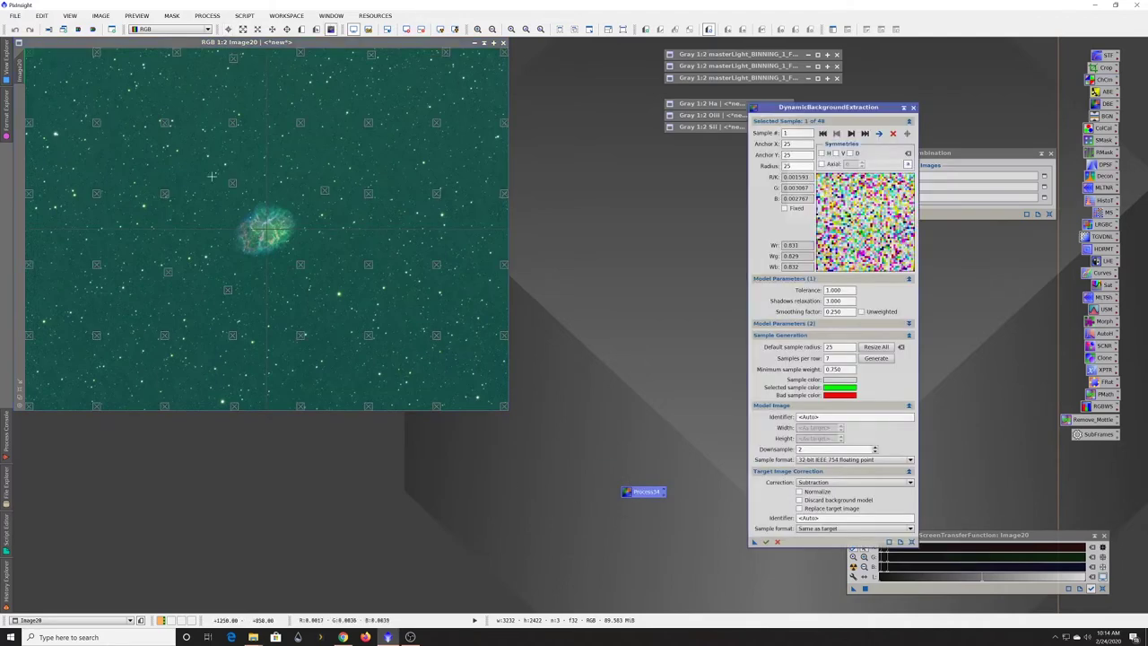
click(766, 542)
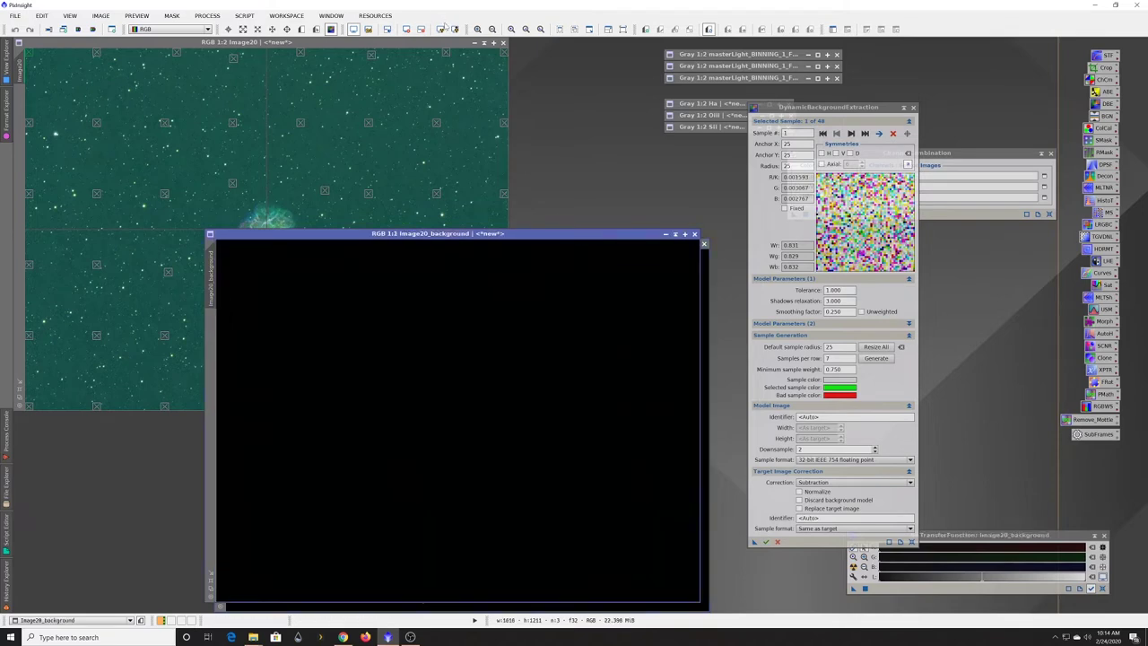
key(ctrl+a)
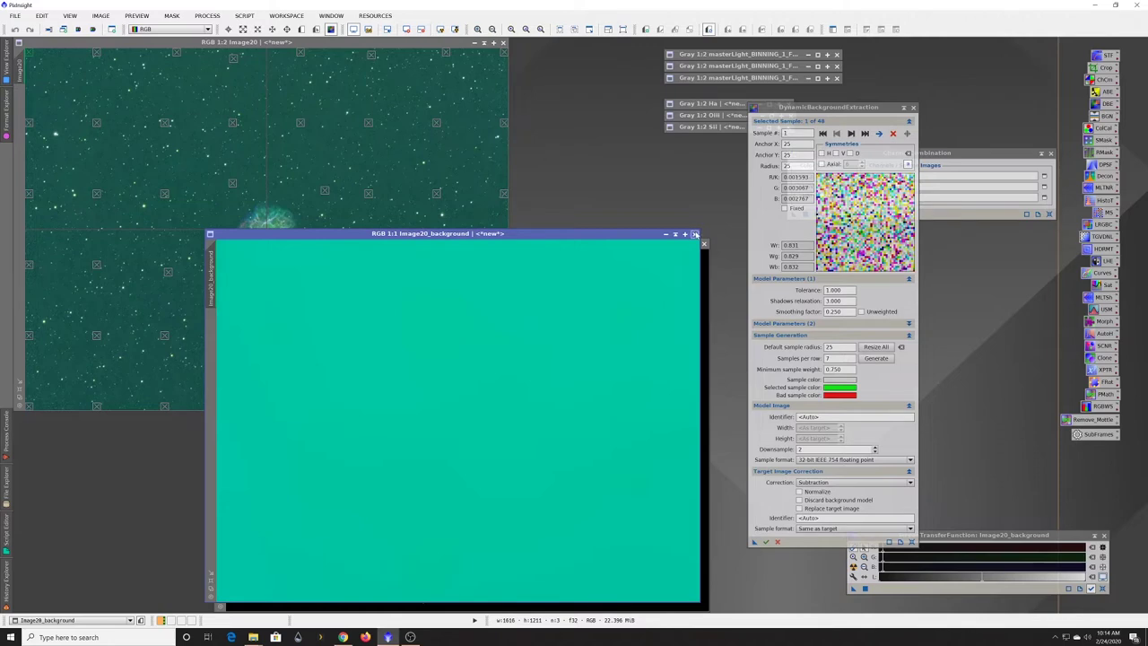
click(694, 234)
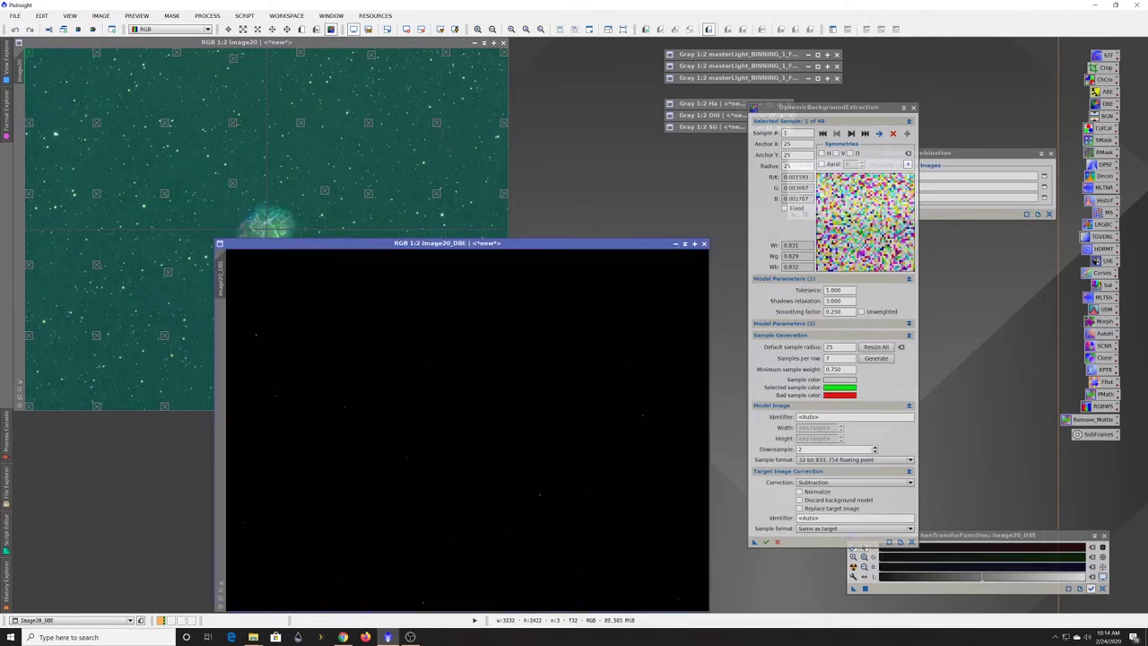
Step: Auto-stretch Image20_DBE, apply an unlinked auto-stretch to Image20, and bring the DBE result forward
click(859, 544)
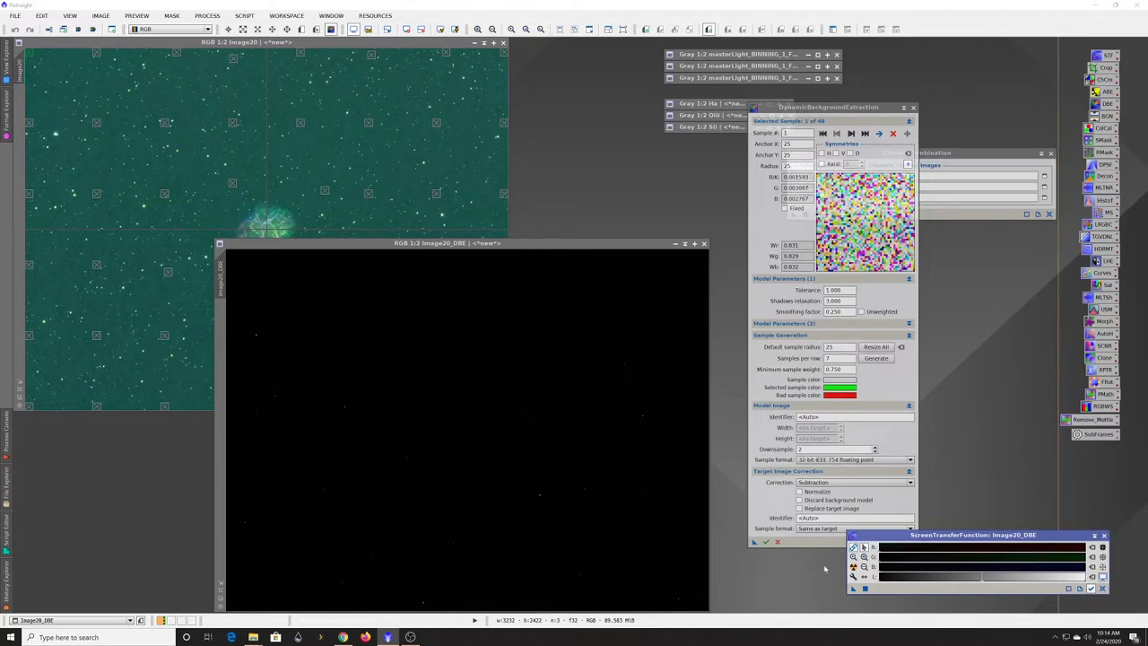
click(853, 571)
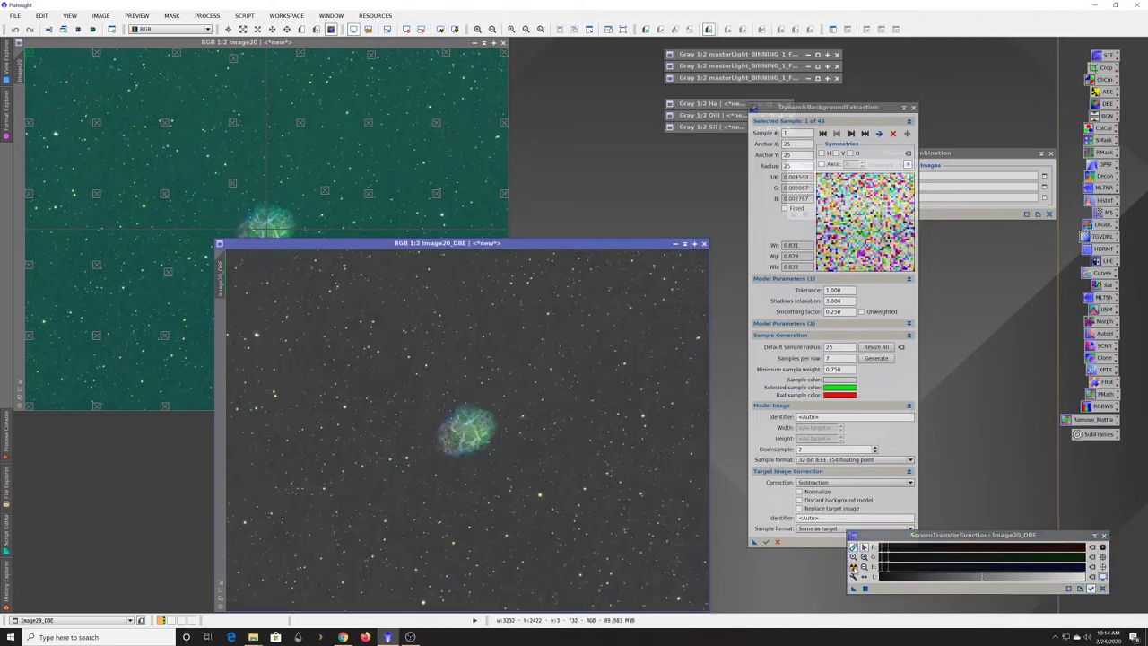
drag(561, 244, 542, 84)
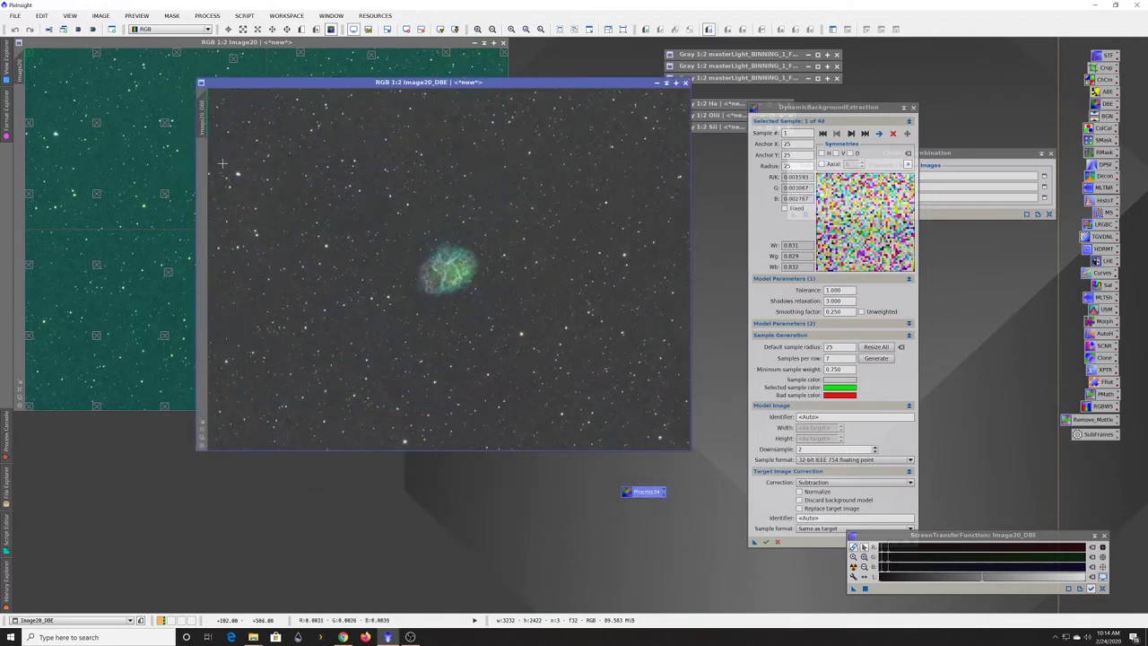
click(128, 42)
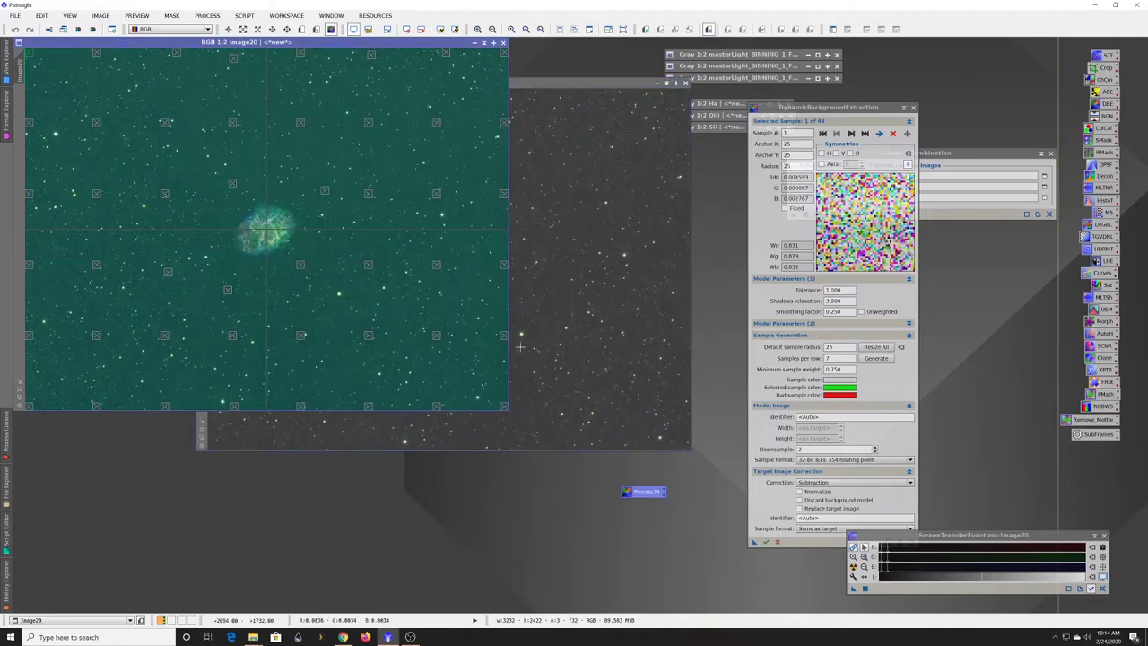
click(852, 546)
click(853, 567)
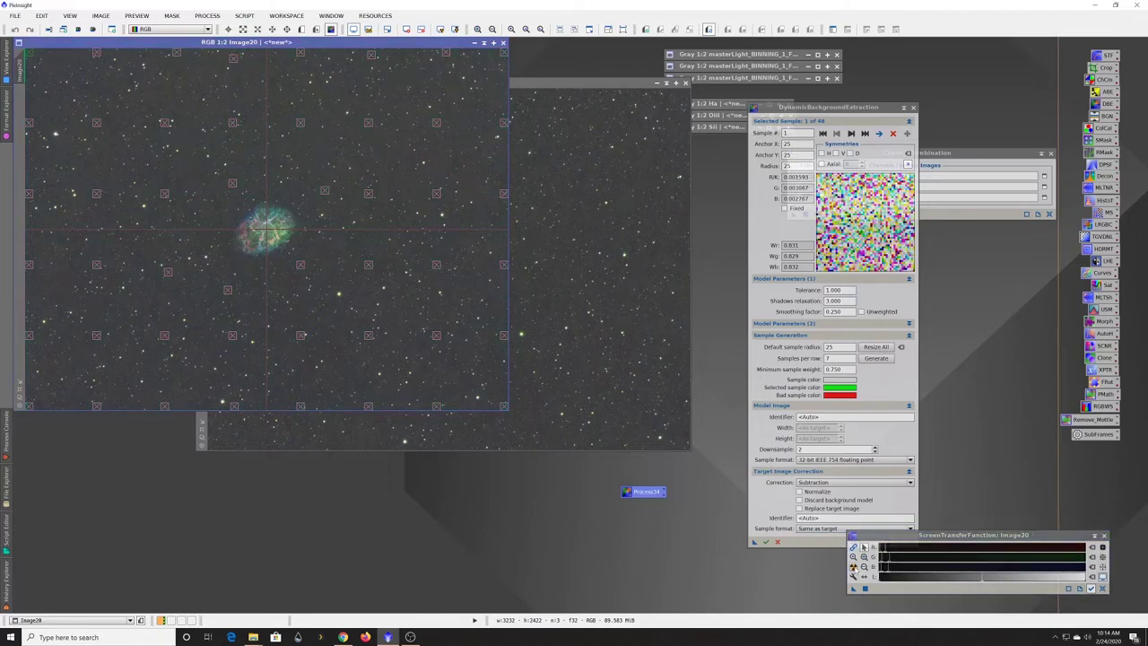
click(546, 83)
Step: Move Image20_DBE beside and back over Image20 to compare, then close it without saving
drag(546, 86, 687, 100)
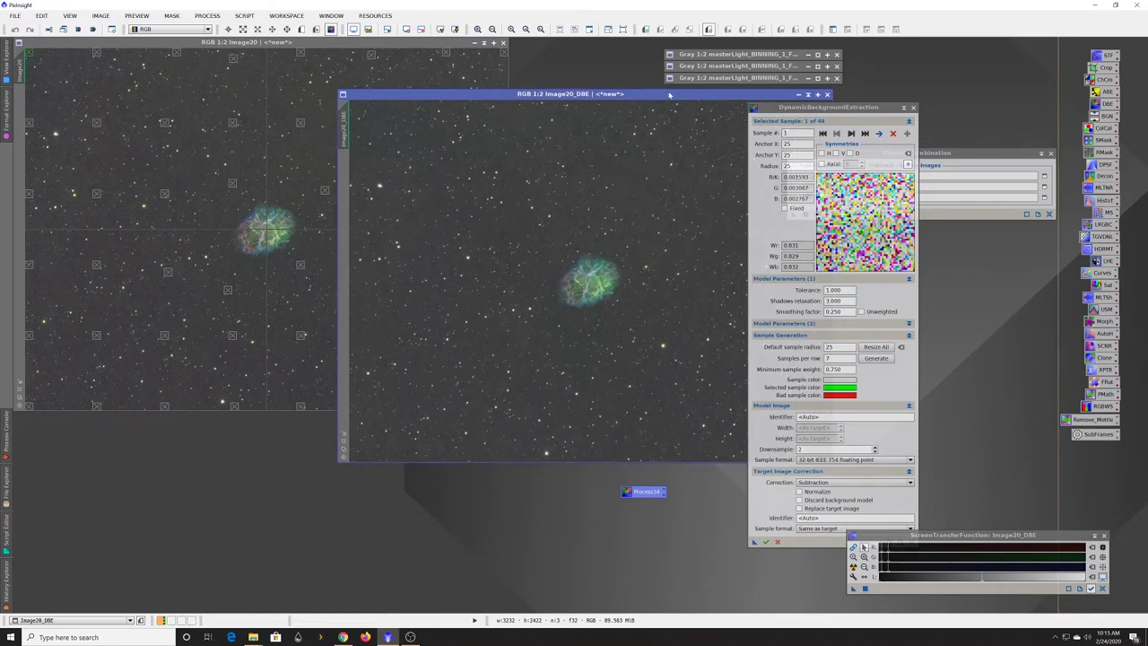
click(862, 547)
drag(638, 99, 496, 129)
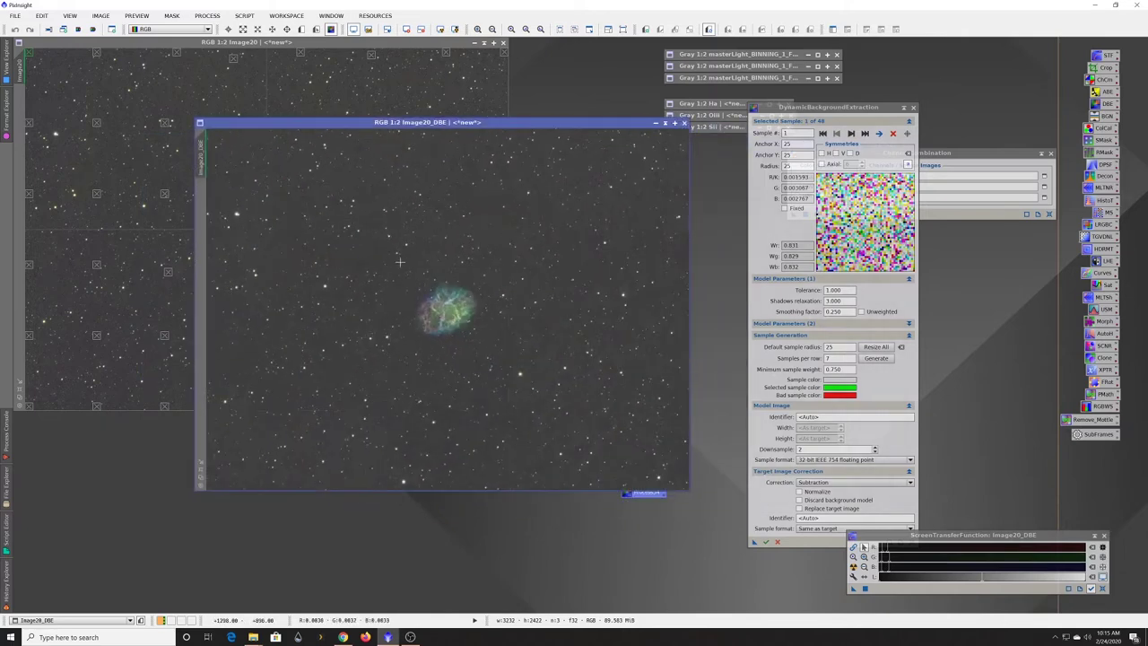
drag(510, 129, 545, 137)
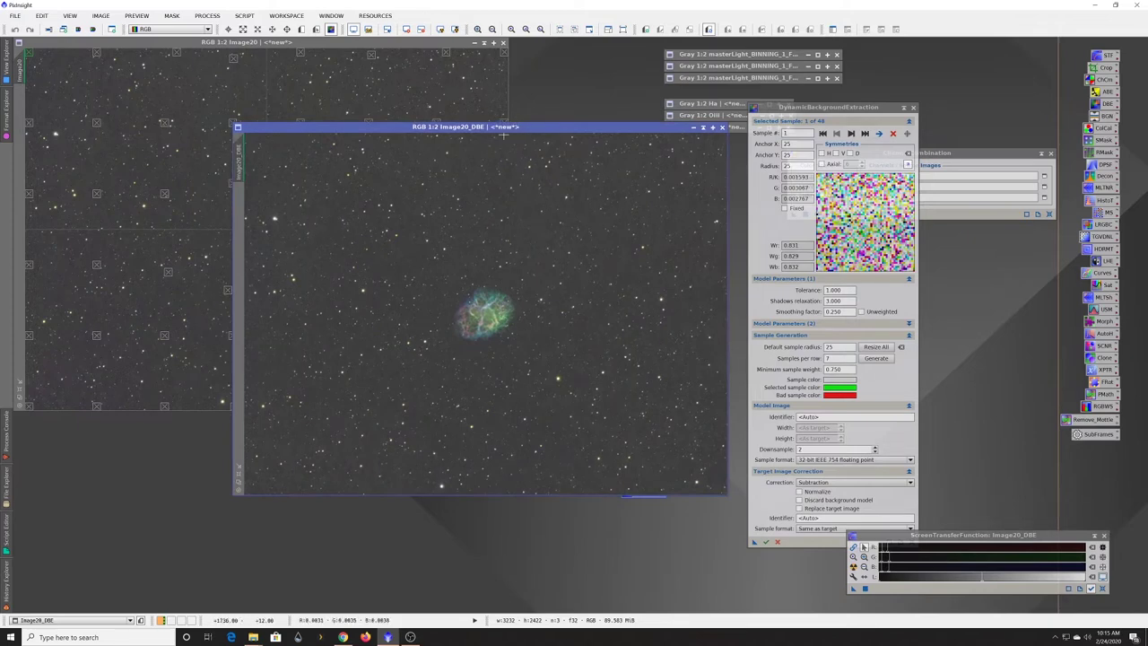
click(722, 127)
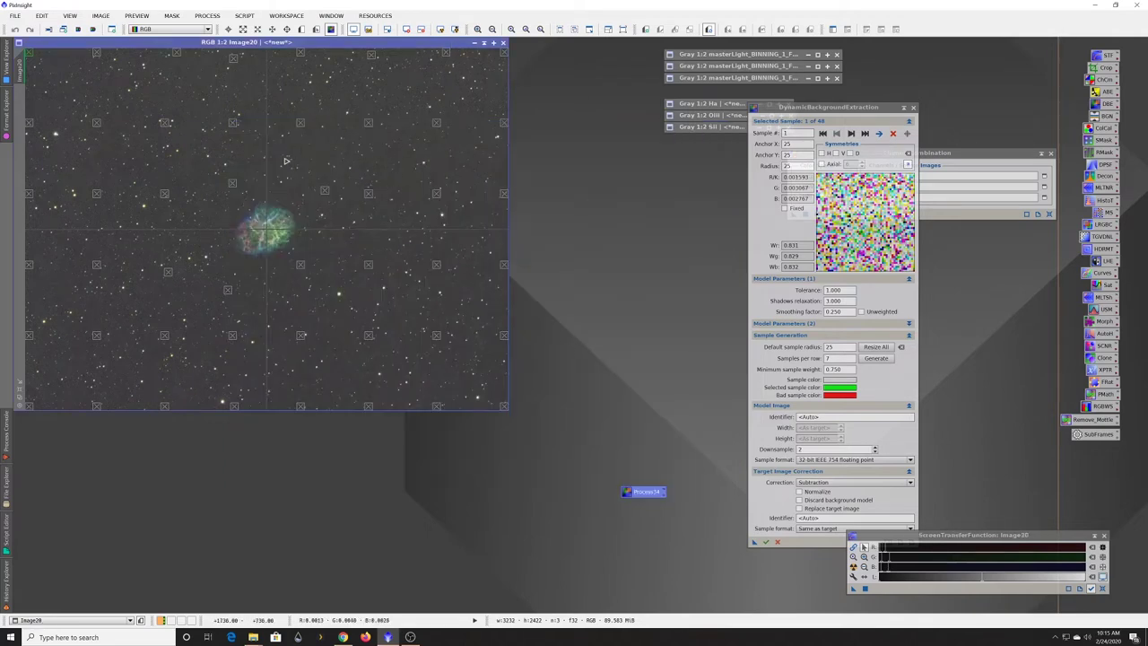
Step: Close DynamicBackgroundExtraction, delete its Process34 icon, and reapply the STF AutoStretch
click(778, 541)
drag(636, 494, 1006, 476)
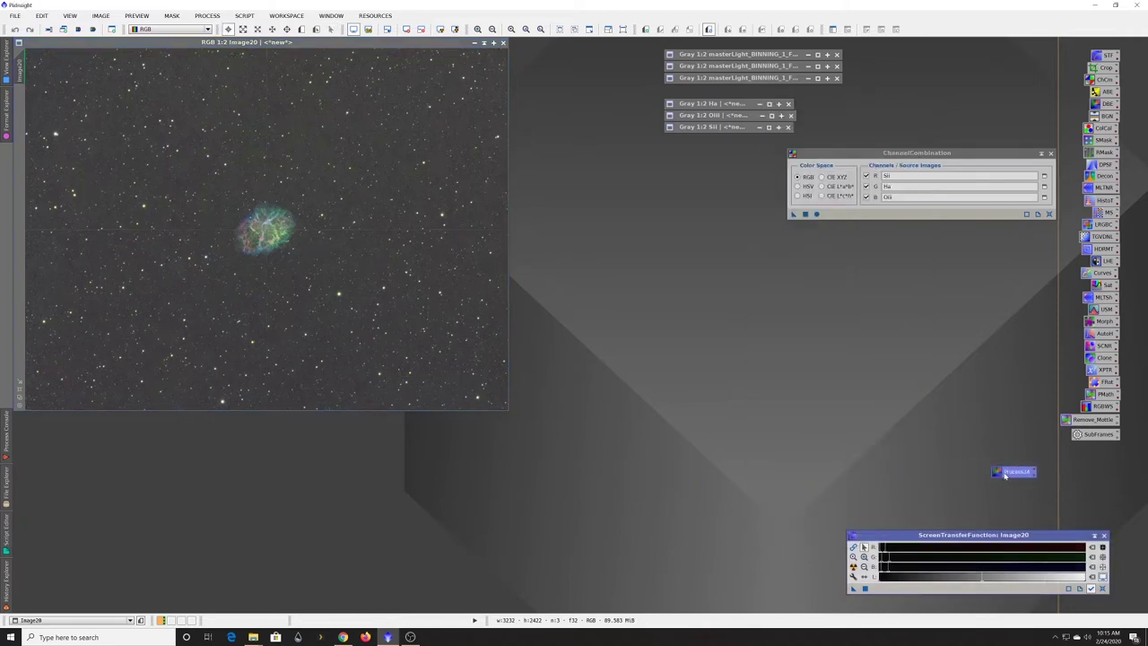
right_click(1010, 475)
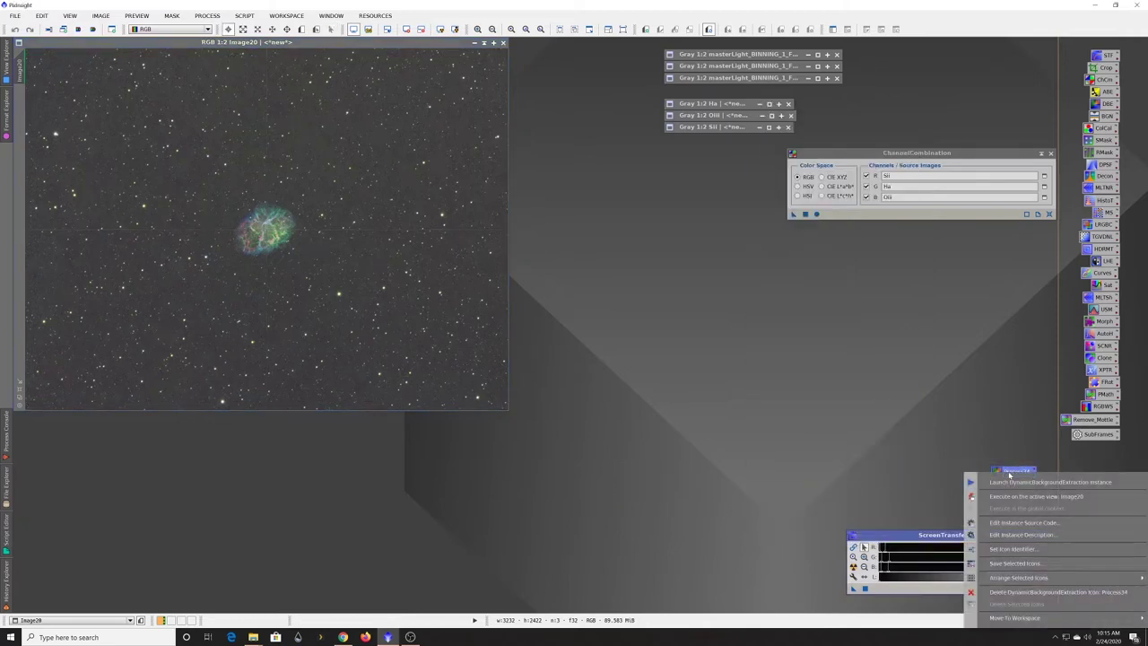
click(1017, 594)
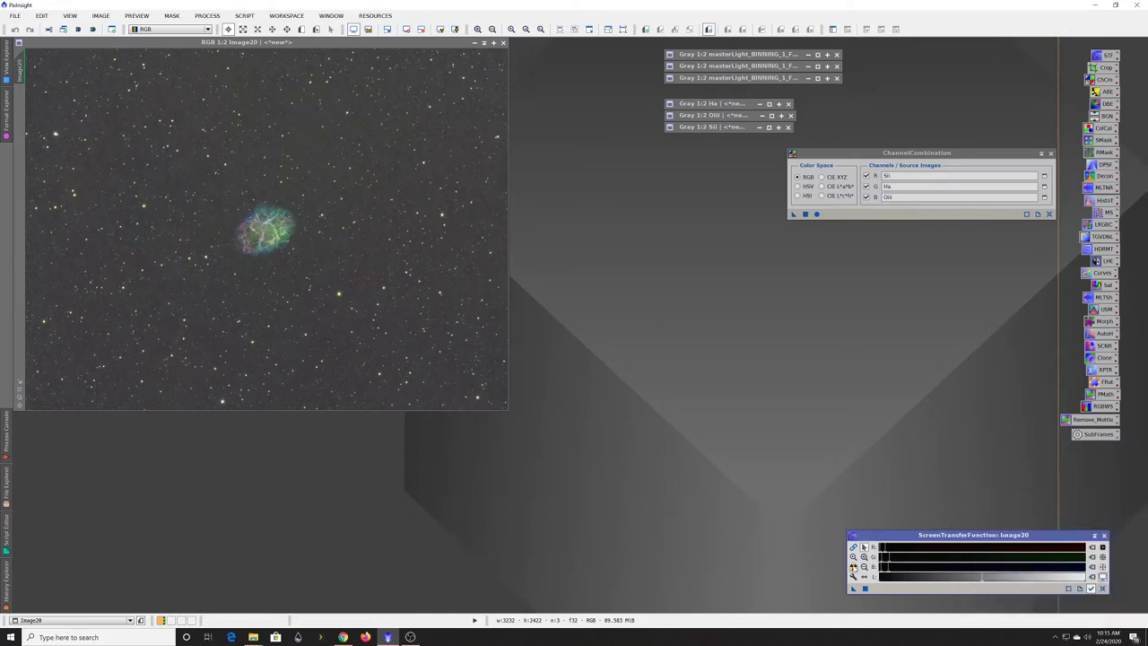
click(852, 565)
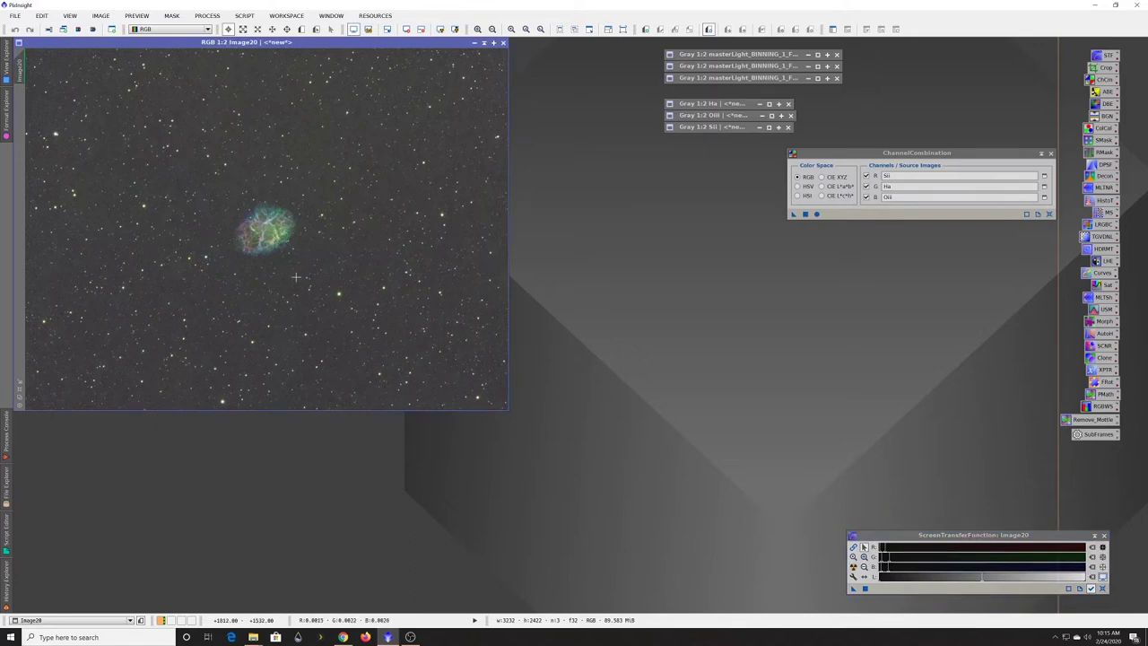
click(862, 546)
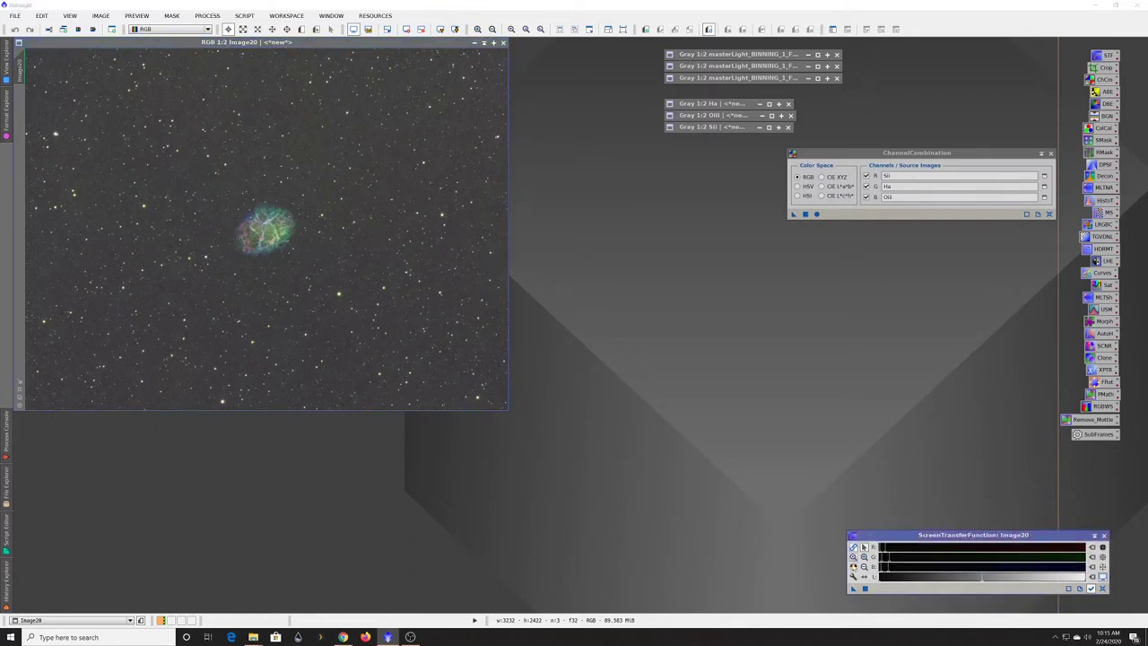
click(852, 566)
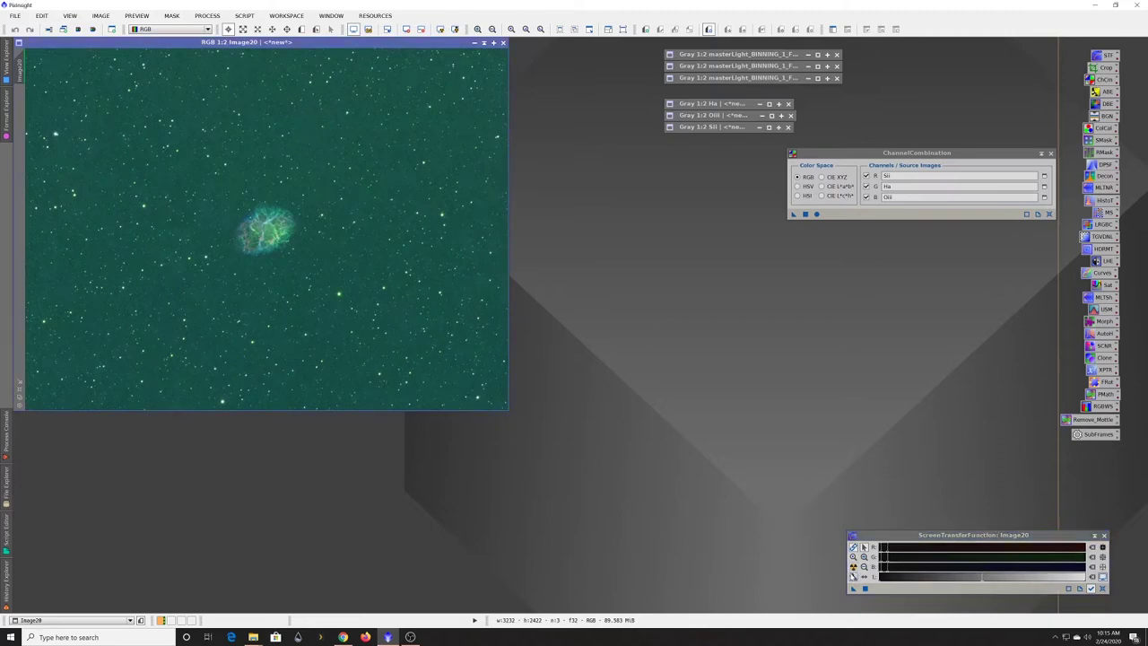
click(862, 546)
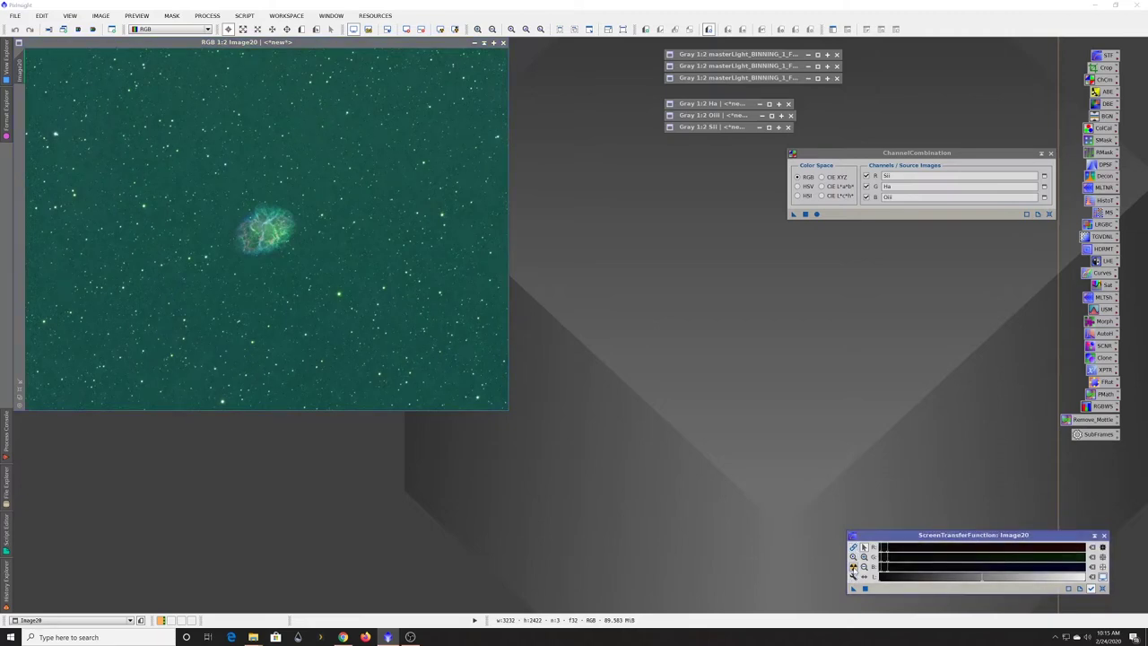
click(853, 565)
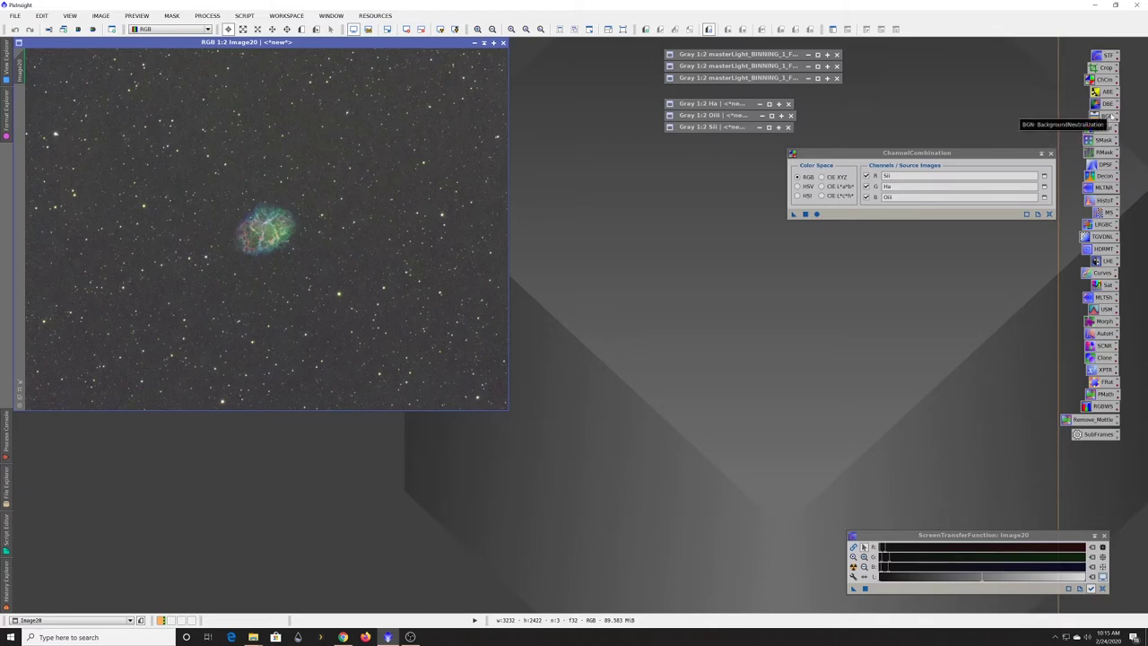
Step: Open BackgroundNeutralization and draw Preview01 over empty sky upper right of the nebula
double_click(1107, 116)
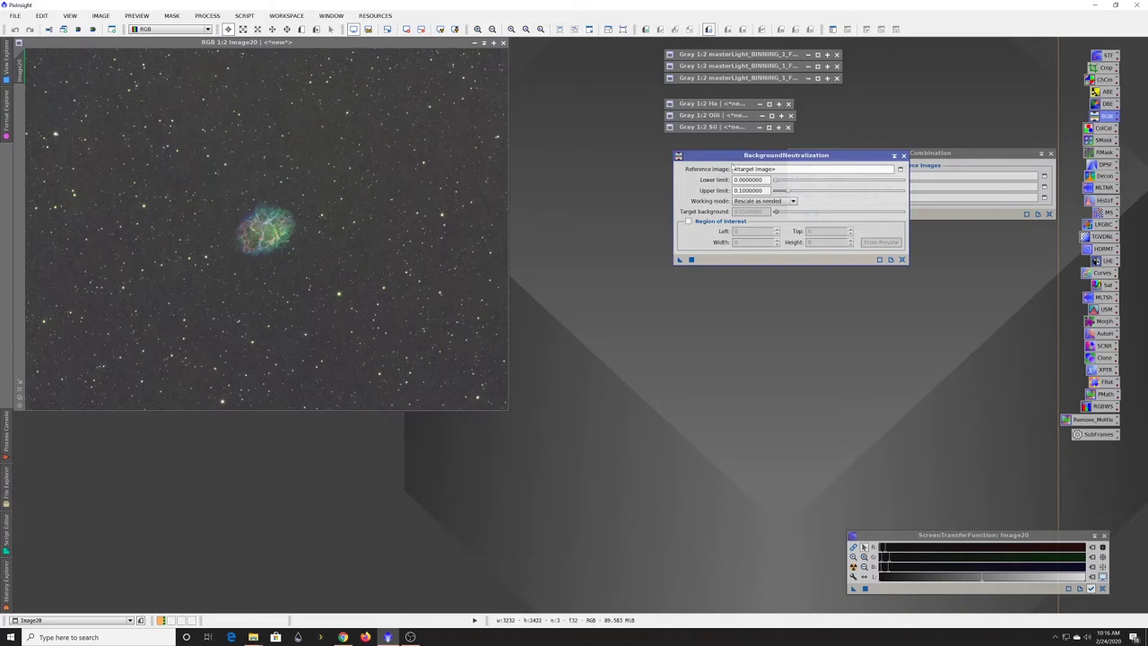
scroll(390, 175, up, 2)
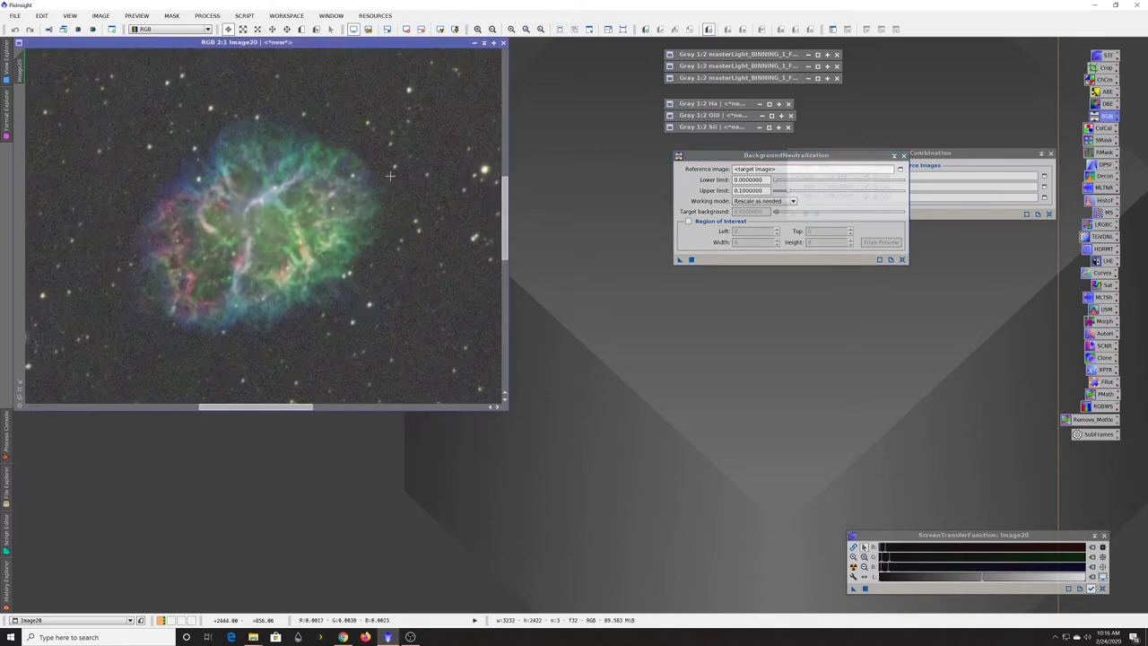
scroll(390, 176, down, 1)
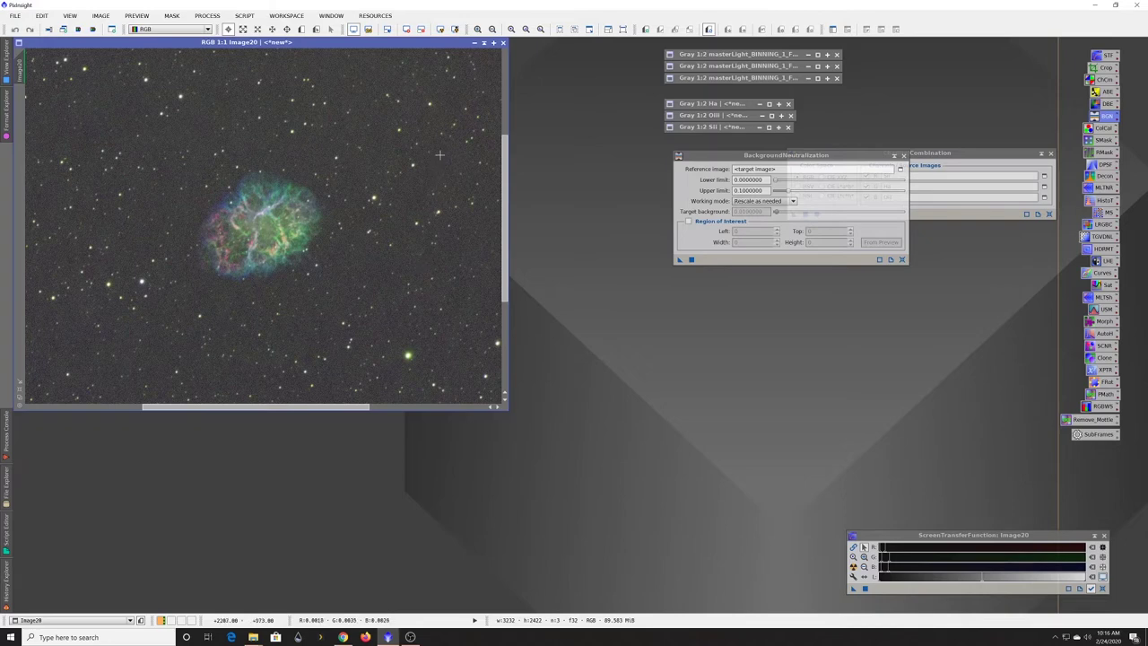
click(301, 28)
drag(424, 159, 444, 184)
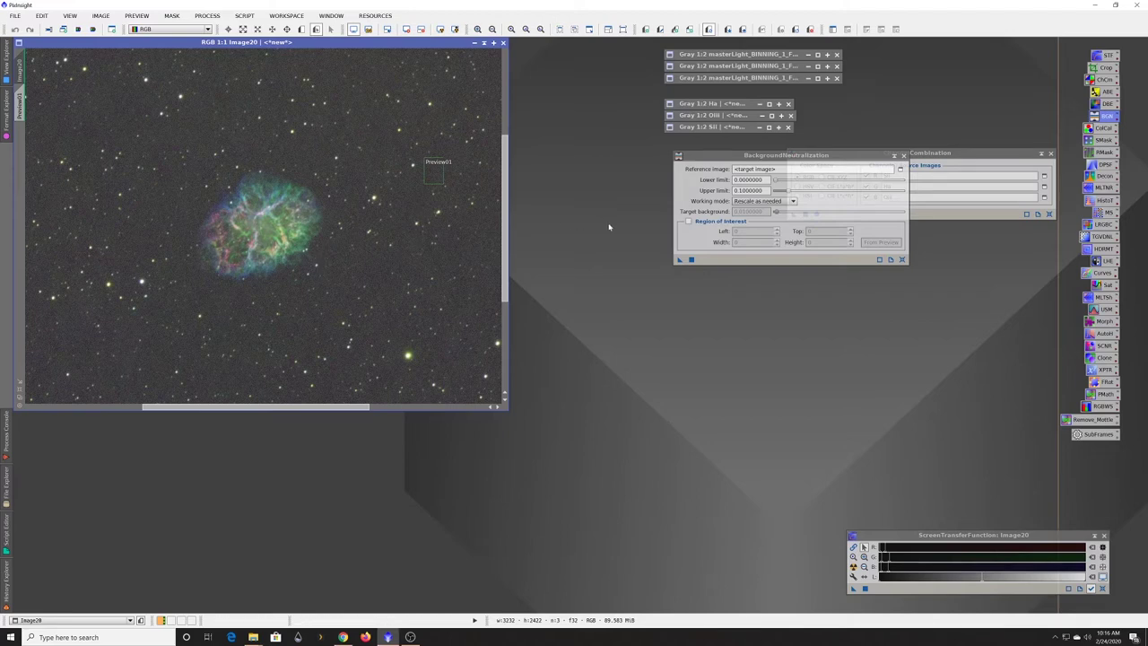
Step: Set Image20->Preview01 as the background reference and neutralize Image20's background
click(900, 170)
click(566, 304)
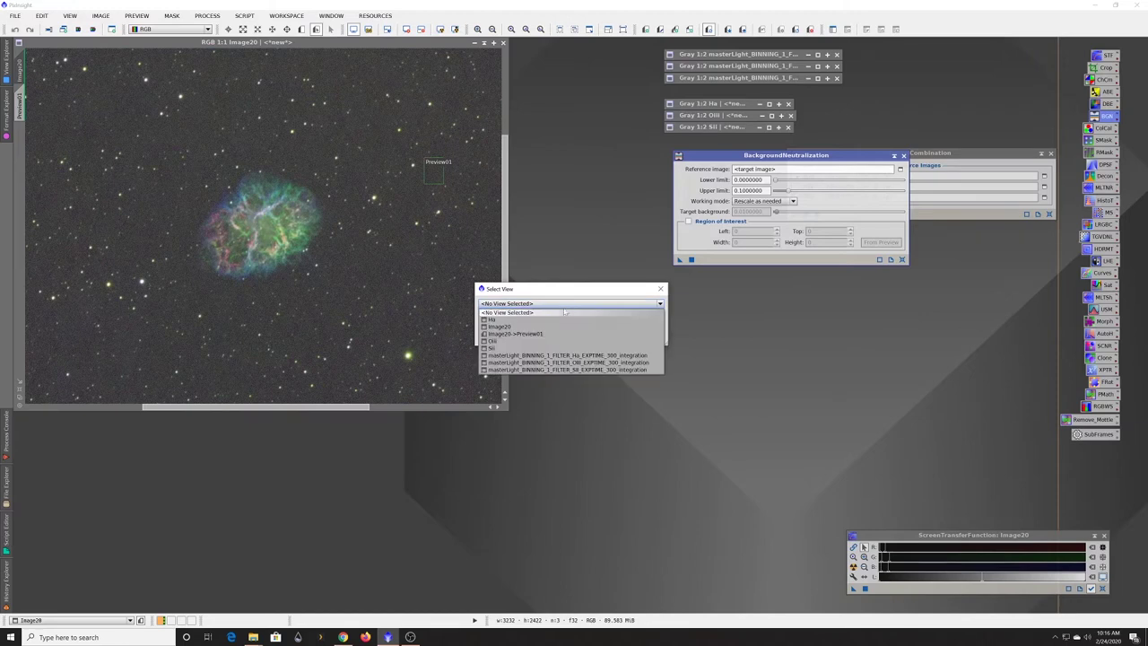
click(538, 334)
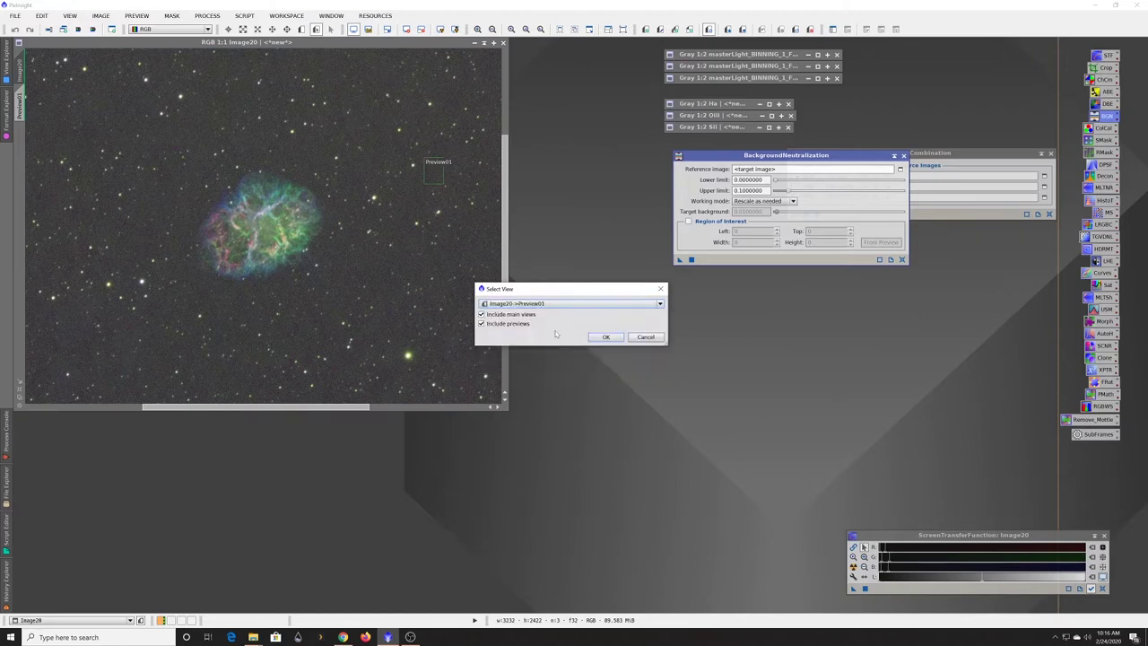
click(606, 340)
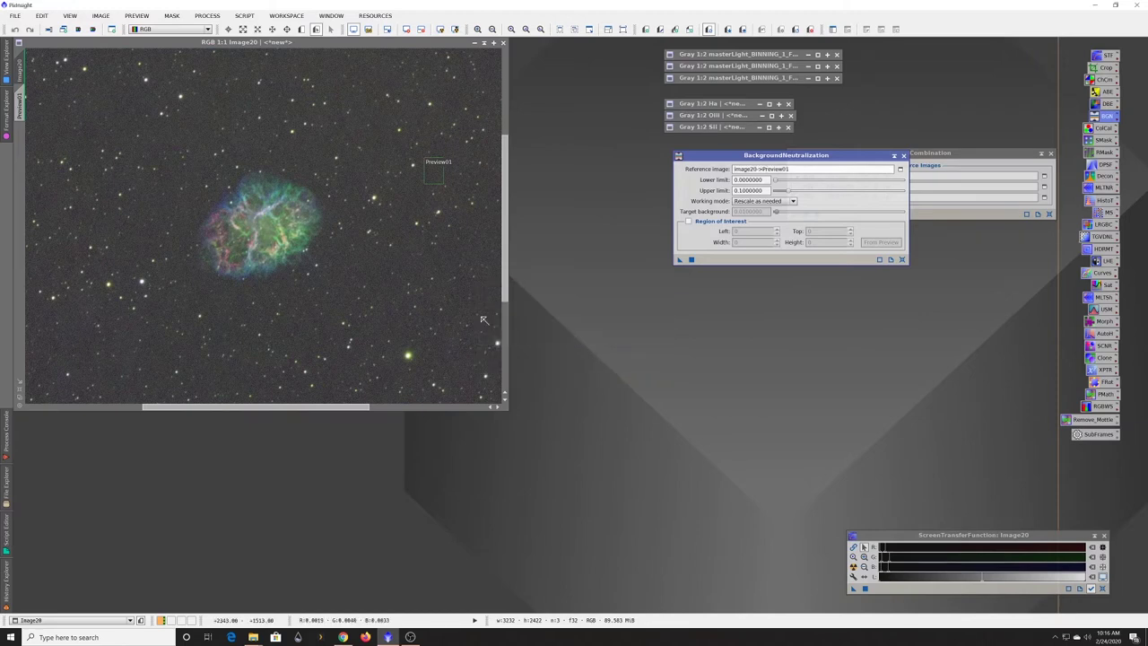
click(678, 260)
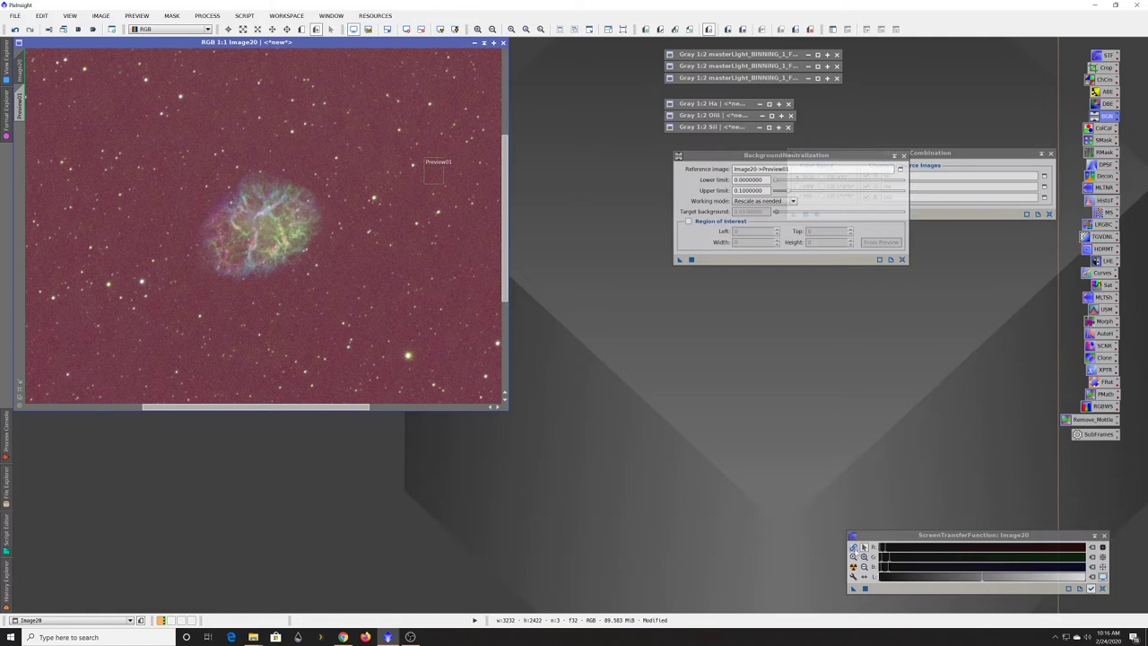
Step: Re-stretch Image20's screen display to show the neutral background, then close BackgroundNeutralization
click(862, 547)
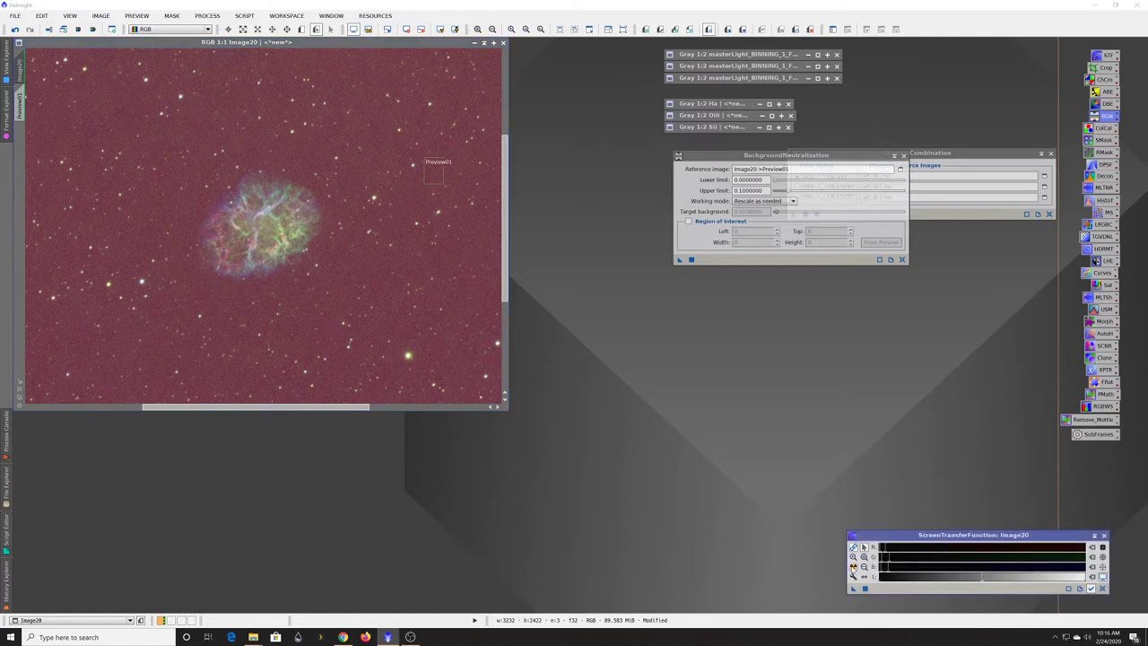
key(ctrl+a)
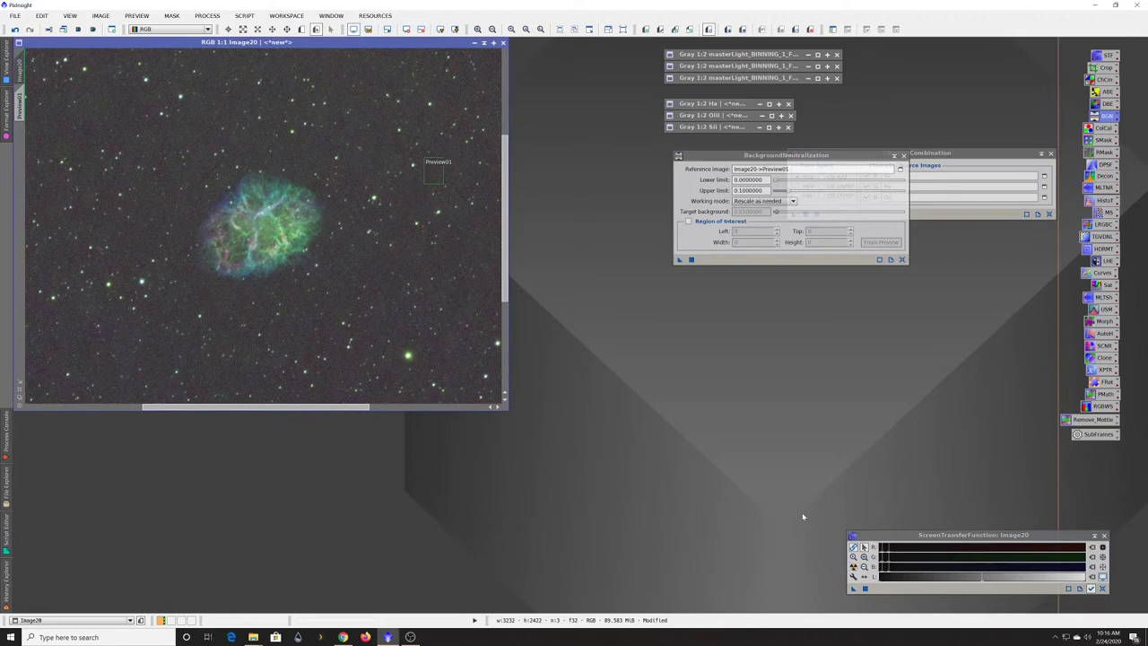
click(857, 552)
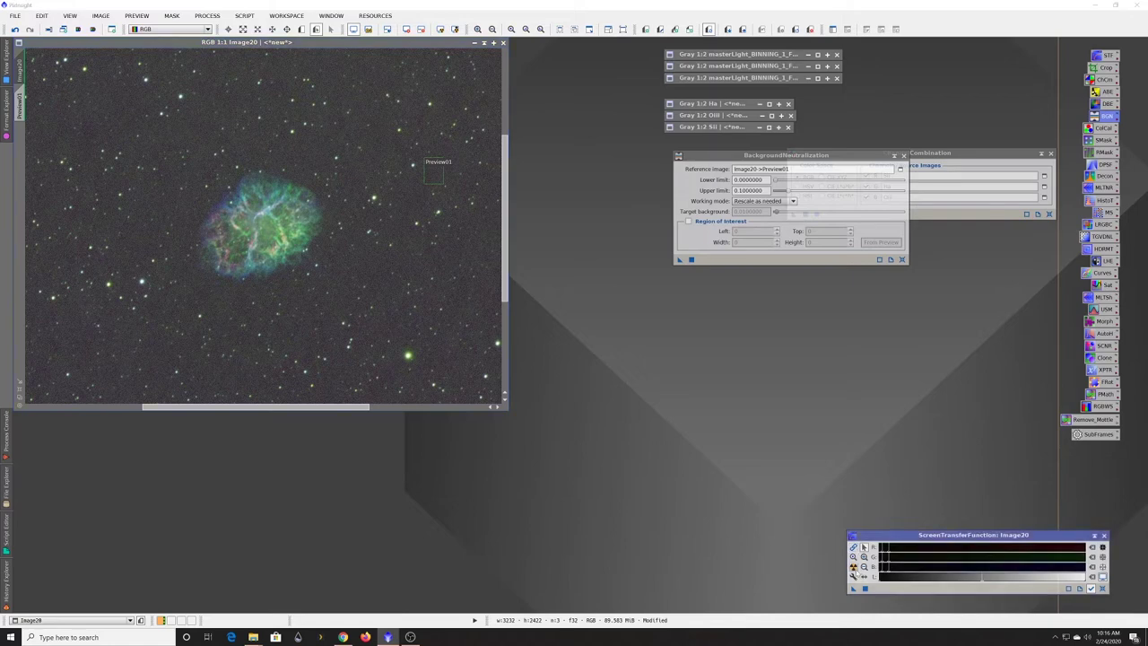
click(853, 567)
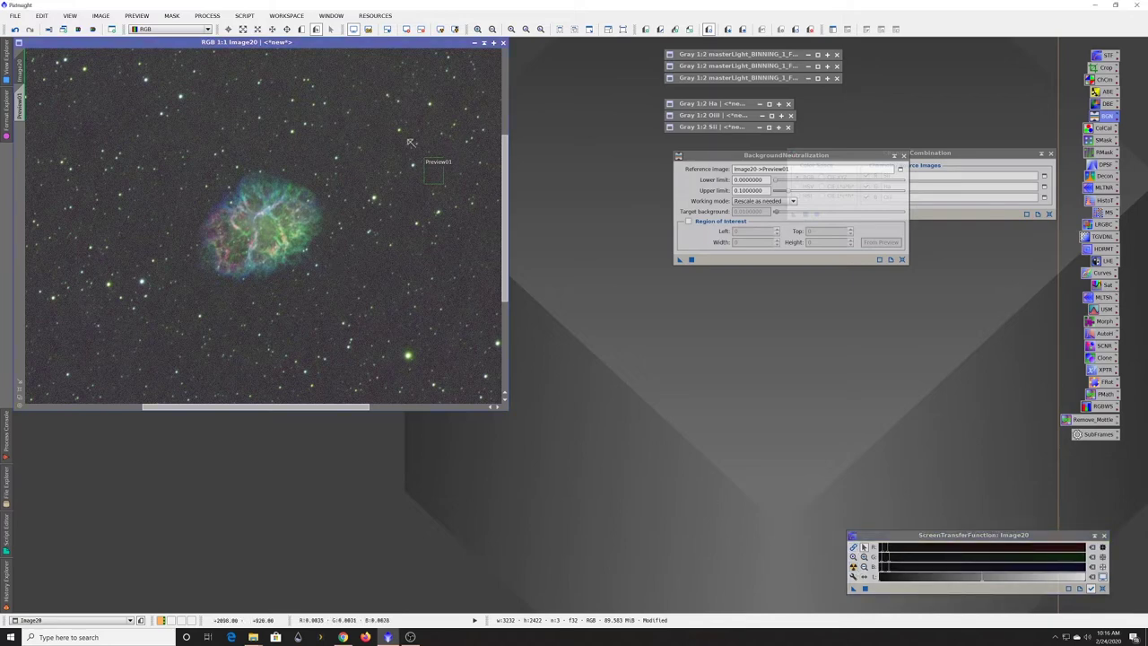
click(853, 547)
click(902, 156)
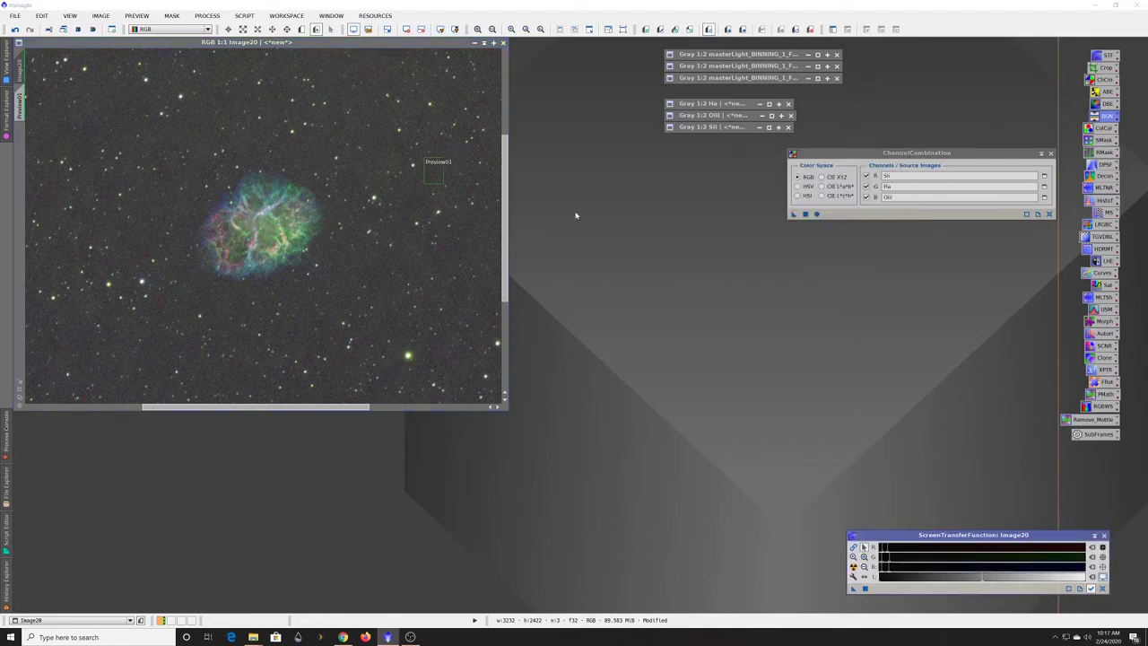
Step: Open ColorCalibration and draw a new preview, Preview02, around the Crab Nebula
double_click(1105, 128)
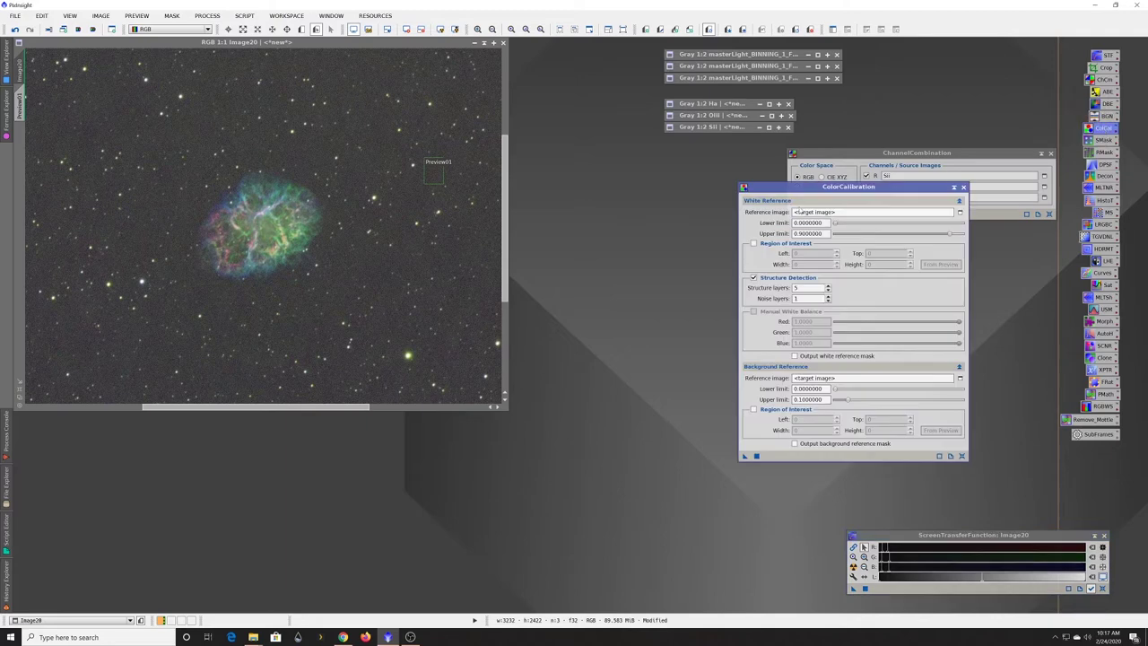
drag(805, 188, 742, 168)
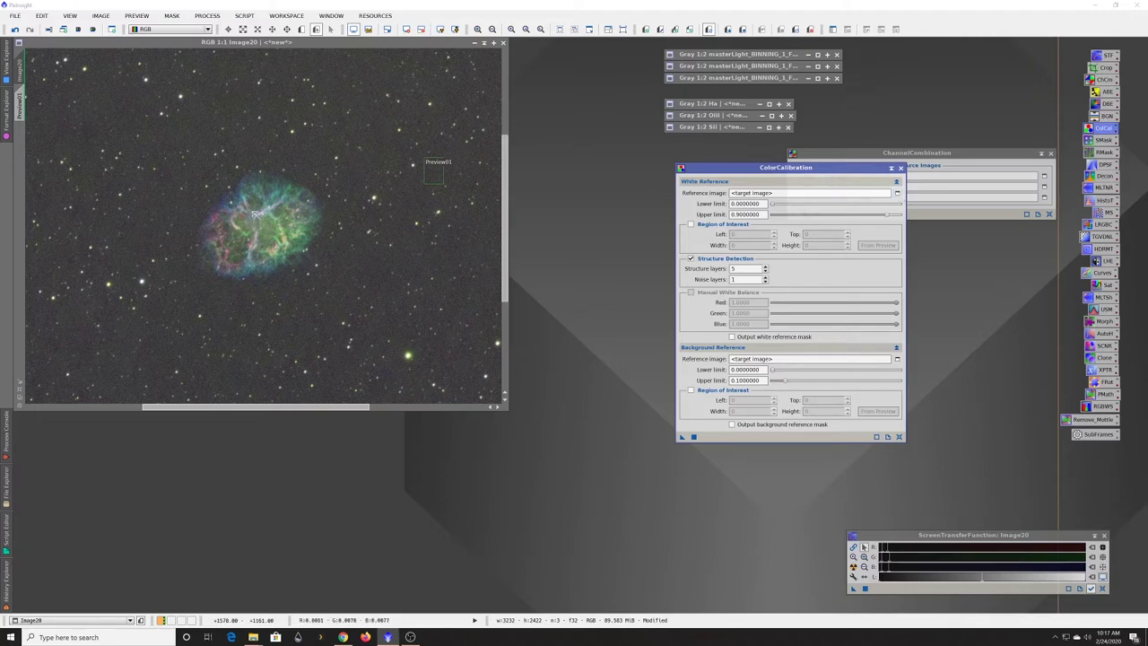
click(301, 29)
drag(206, 177, 320, 274)
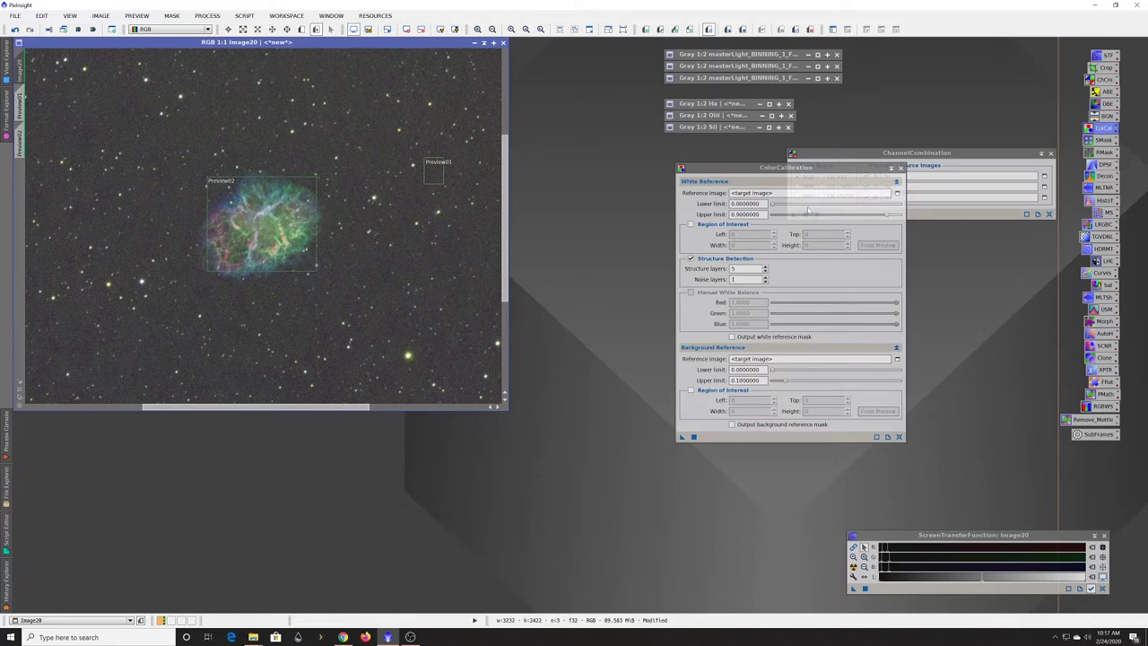
Step: Set White Reference to Image20->Preview02 and Background Reference to Image20->Preview01
click(897, 195)
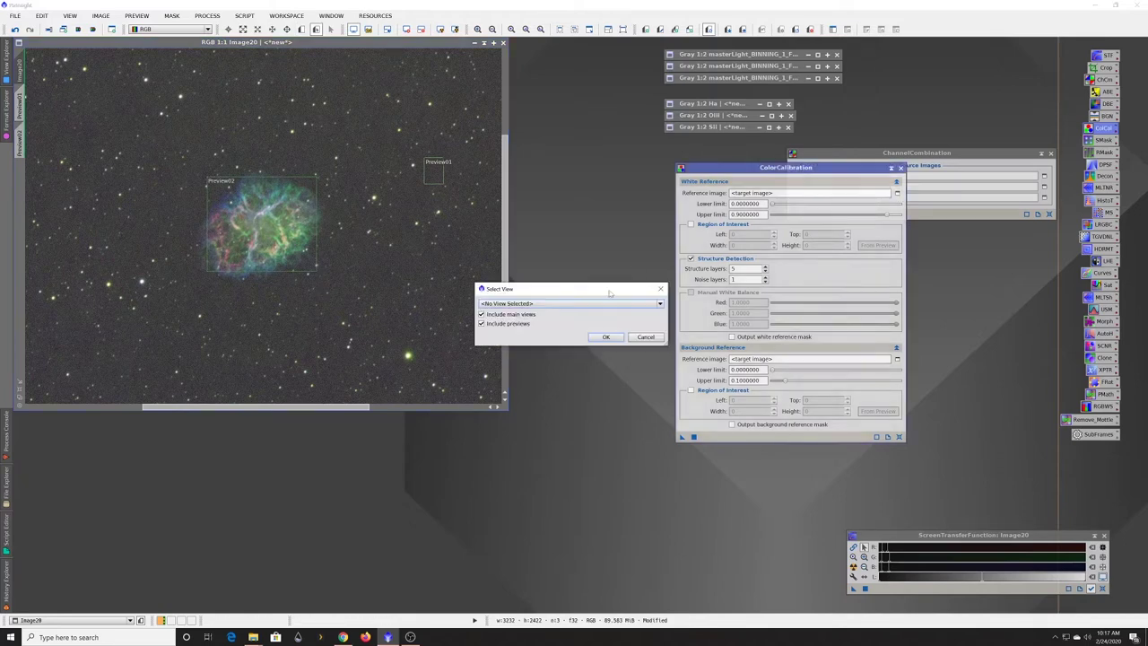
click(604, 303)
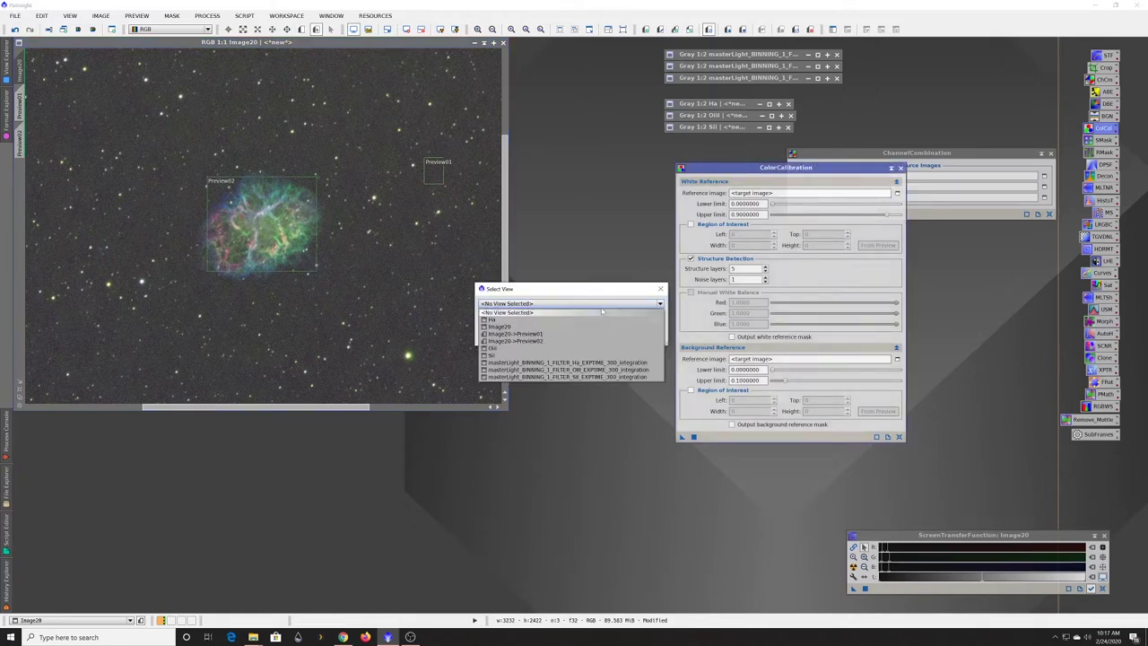
click(551, 341)
click(604, 337)
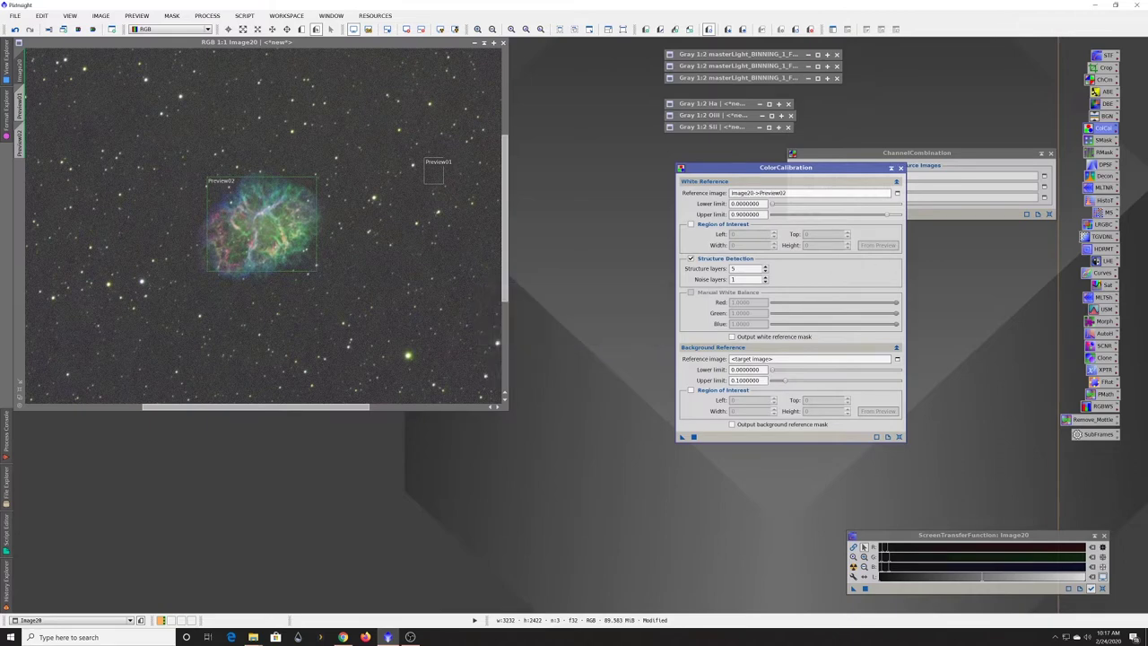
click(896, 359)
click(596, 304)
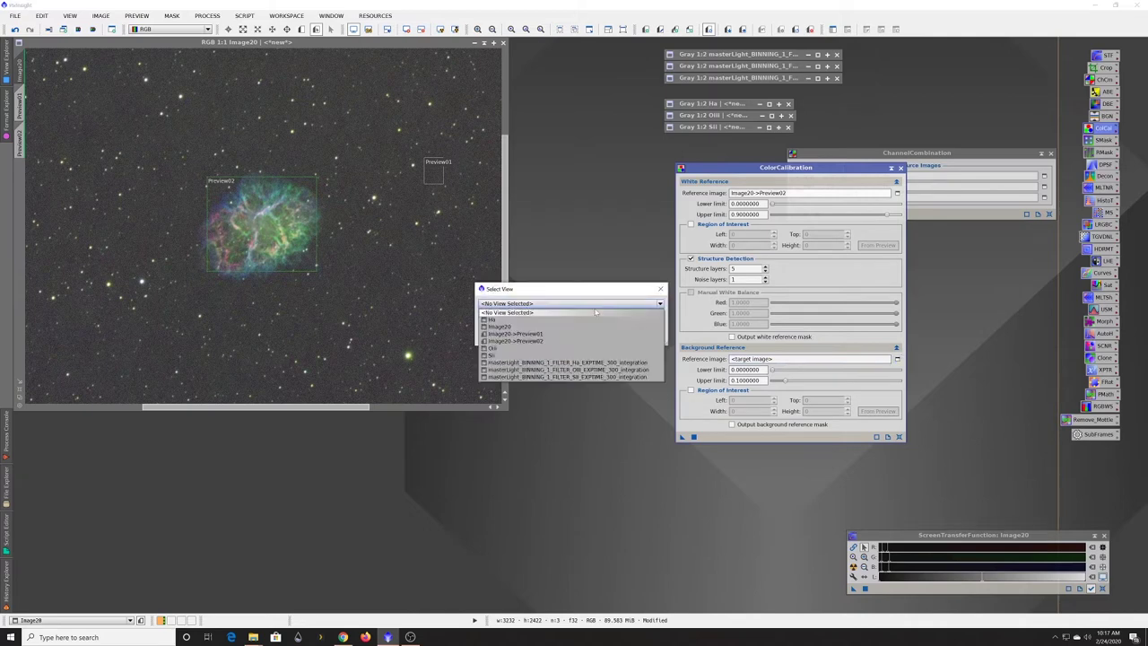
click(551, 334)
click(604, 337)
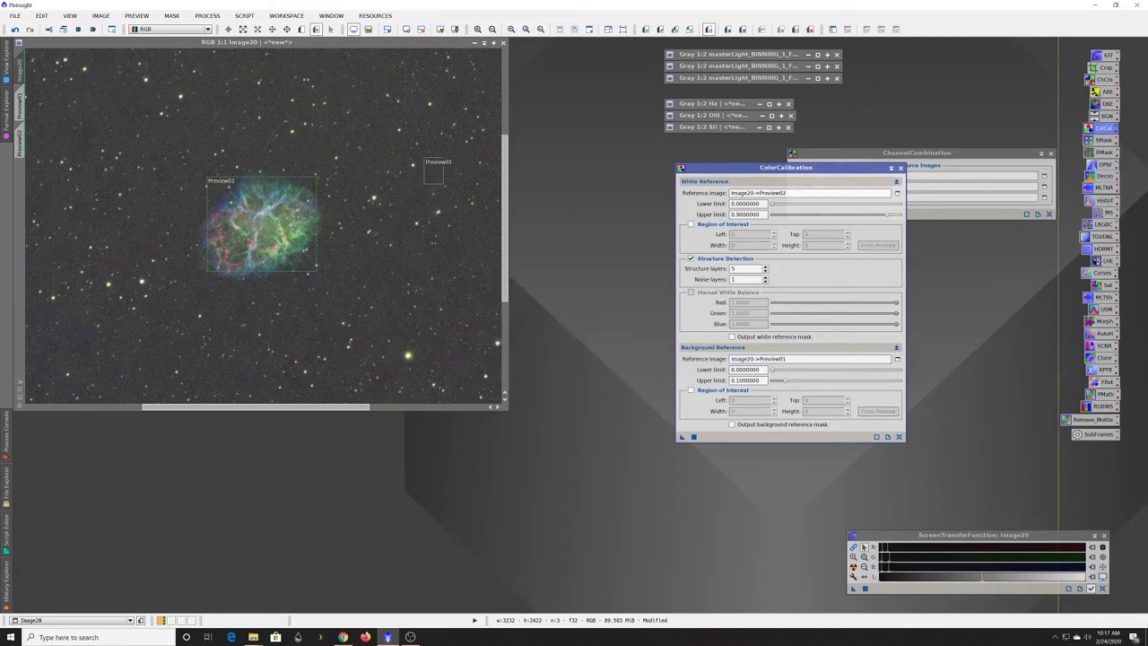
Step: Apply ColorCalibration to Image20, auto-stretch its display, zoom out, and close ColorCalibration
drag(681, 438, 386, 318)
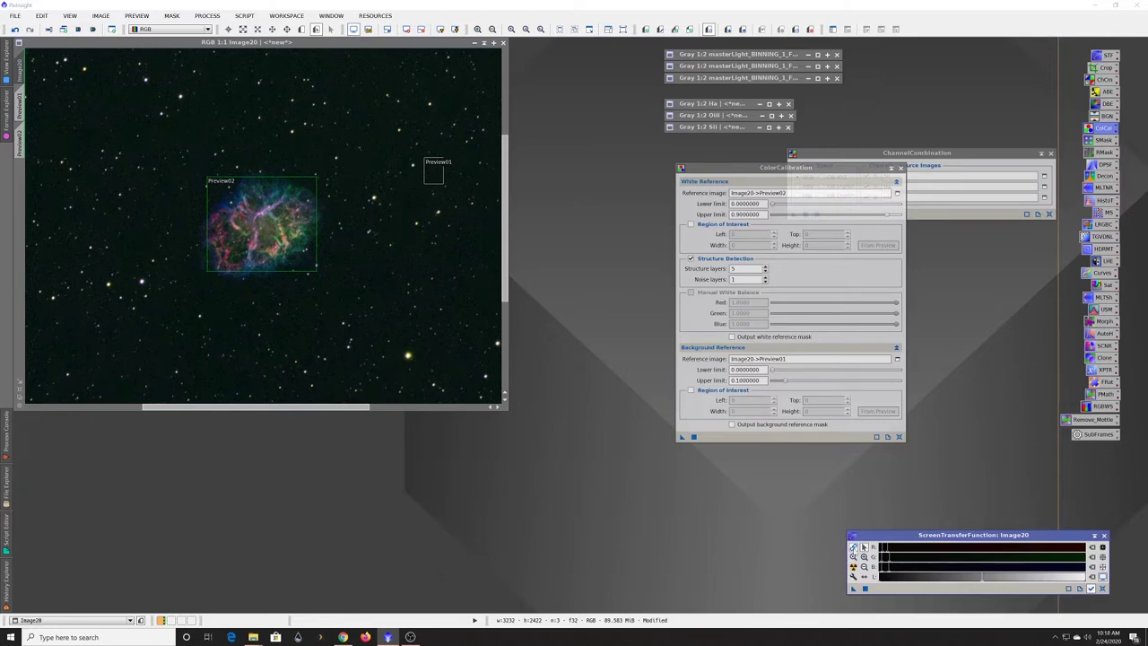
click(863, 546)
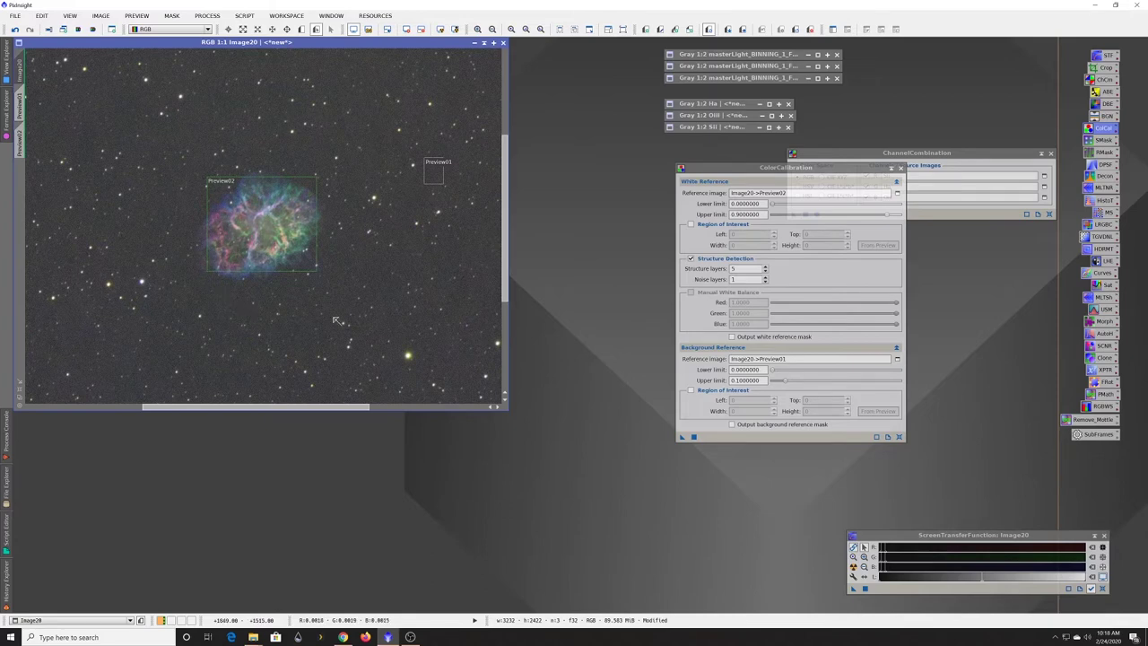
key(ctrl+minus)
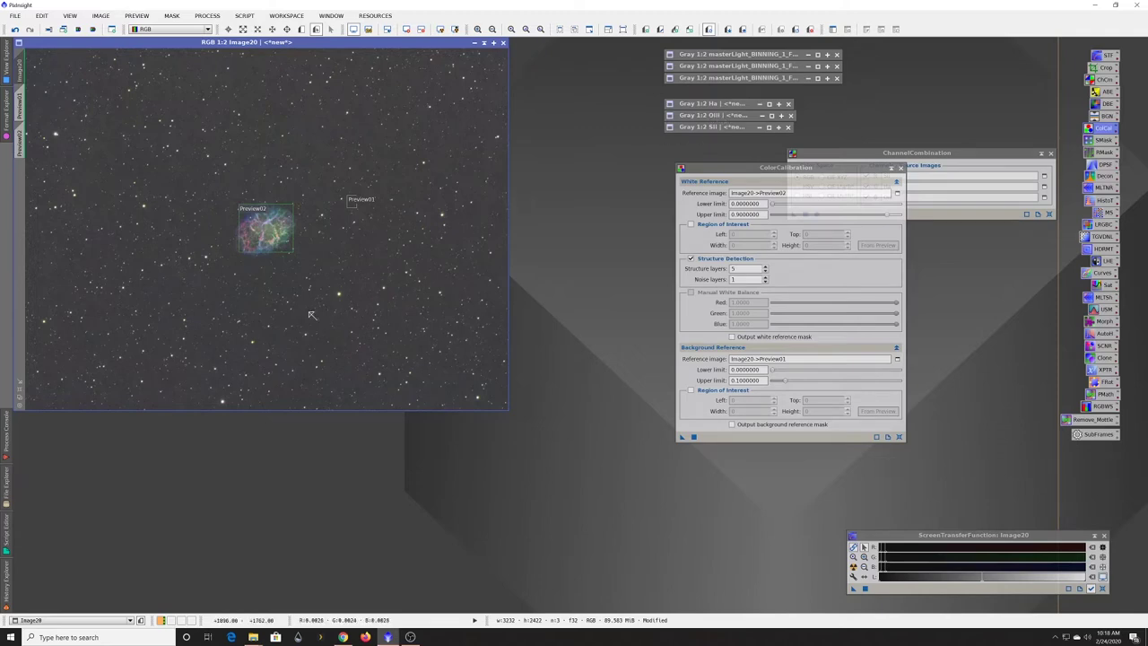
scroll(239, 226, up, 2)
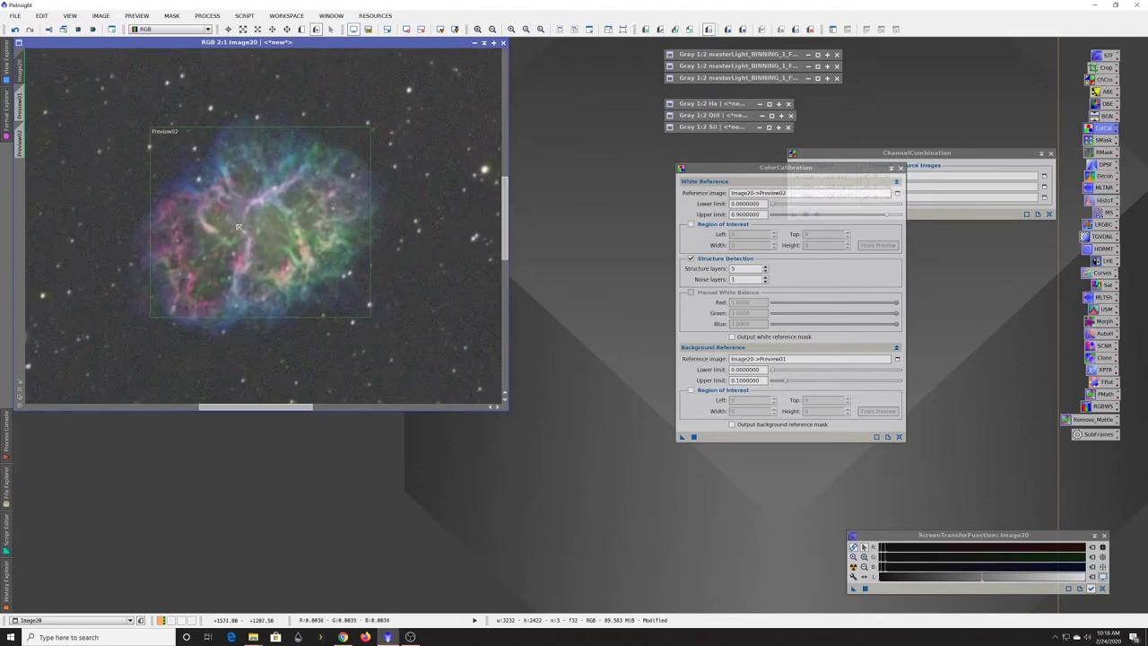
scroll(238, 226, down, 2)
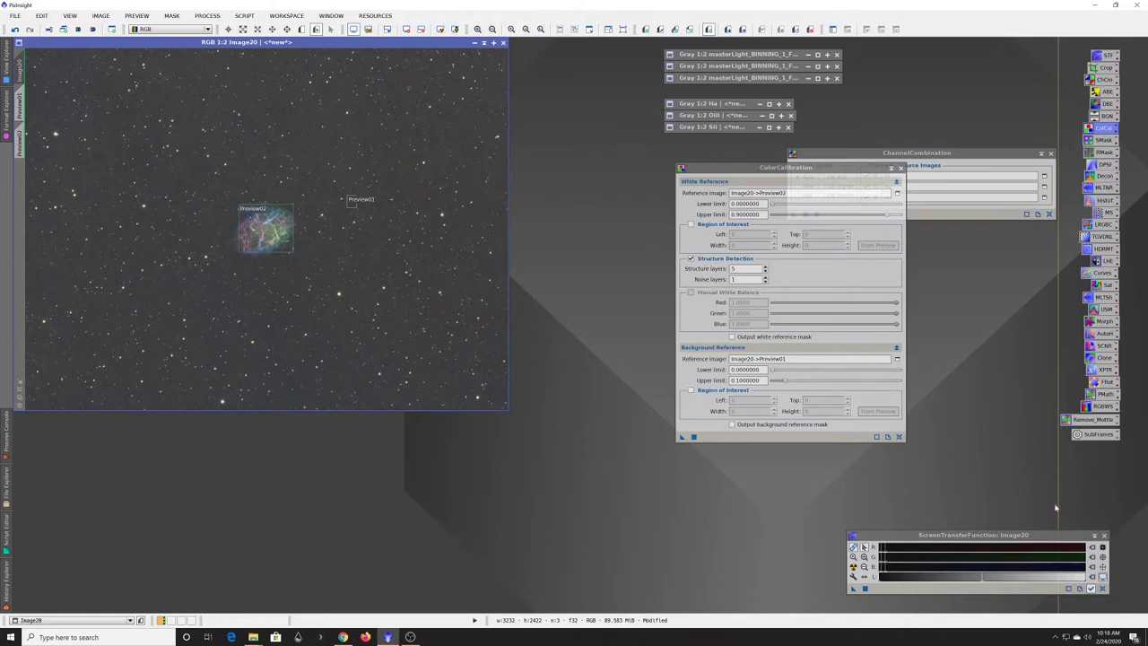
click(900, 168)
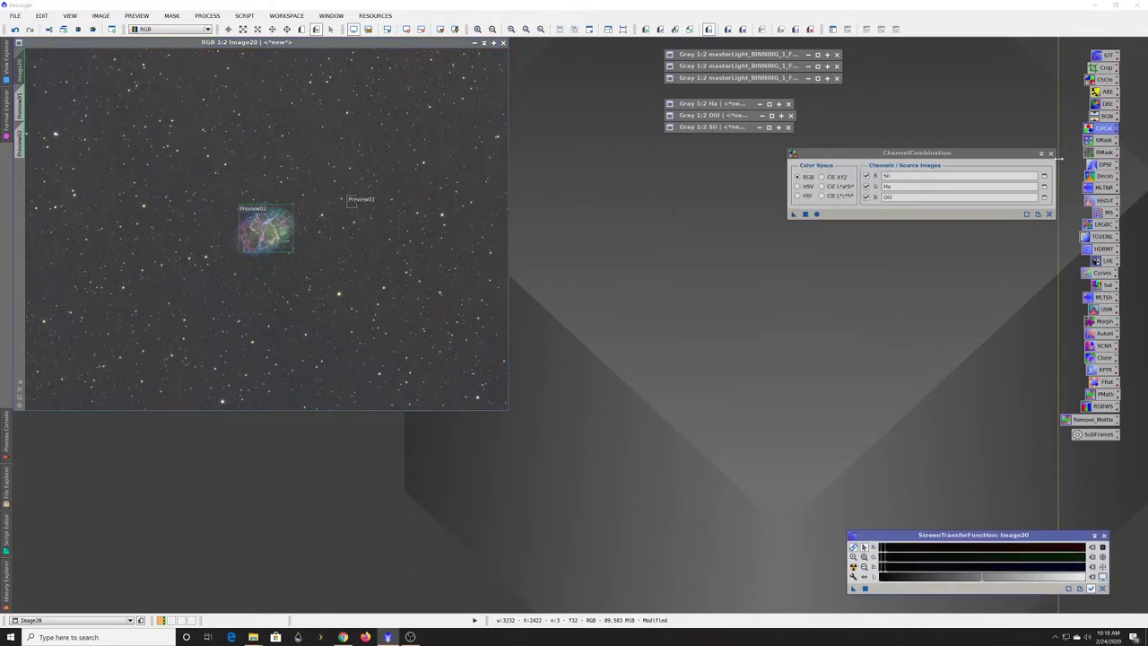
Step: Close ChannelCombination and toggle New Preview mode on the toolbar
click(1050, 153)
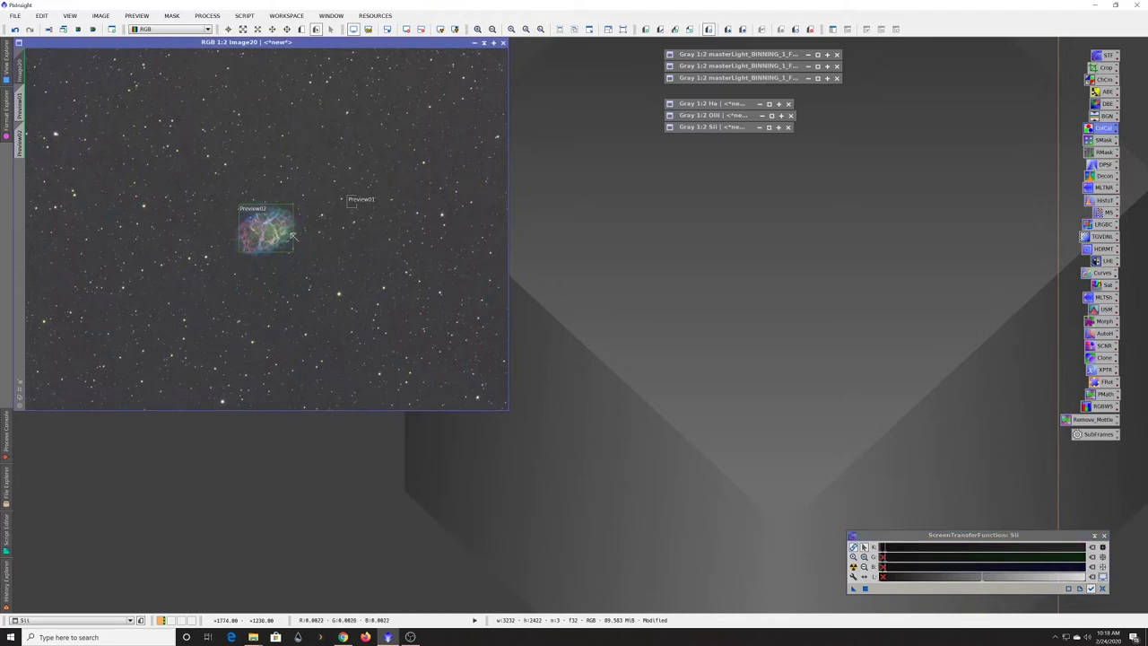
click(303, 29)
scroll(332, 220, up, 1)
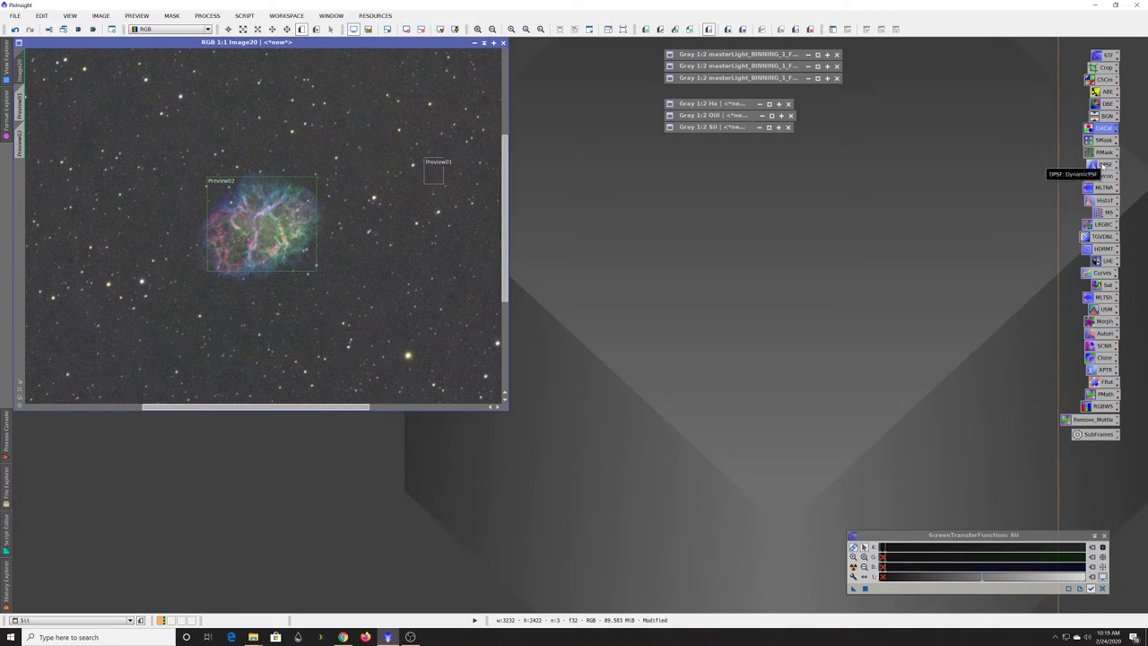
scroll(422, 228, up, 1)
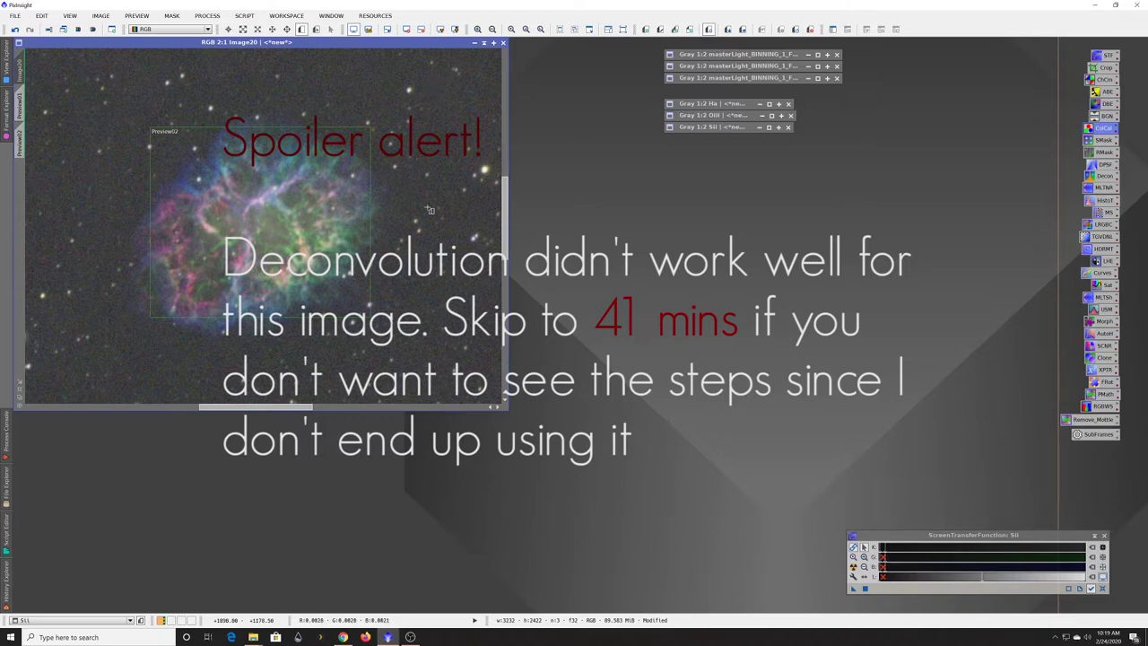
scroll(430, 204, down, 1)
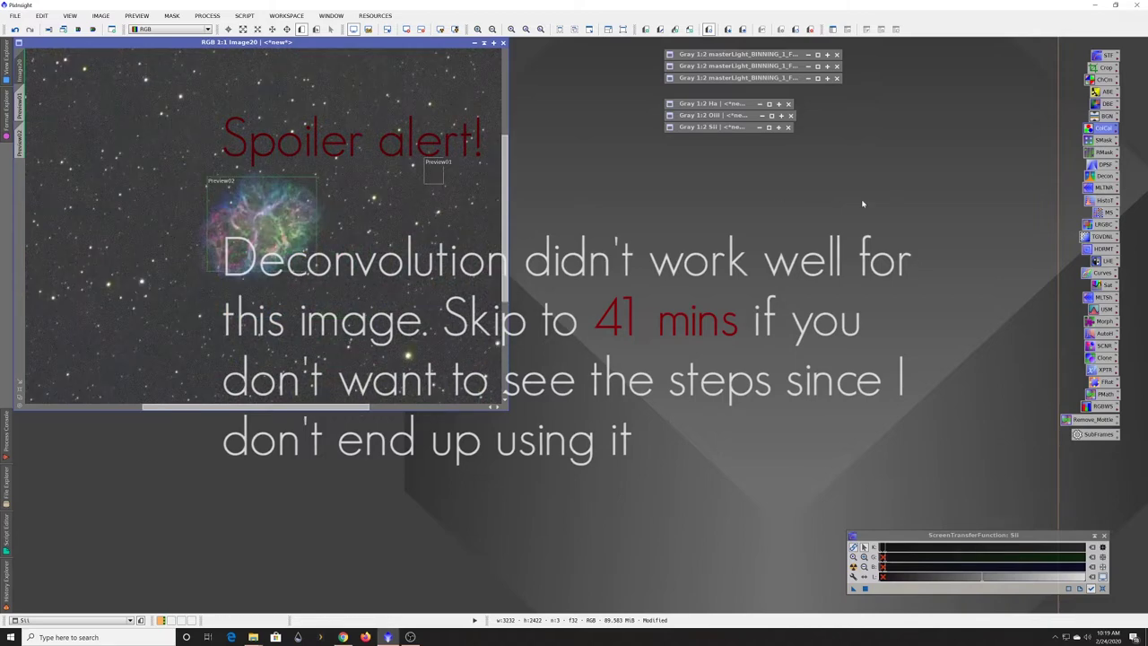
scroll(380, 245, down, 1)
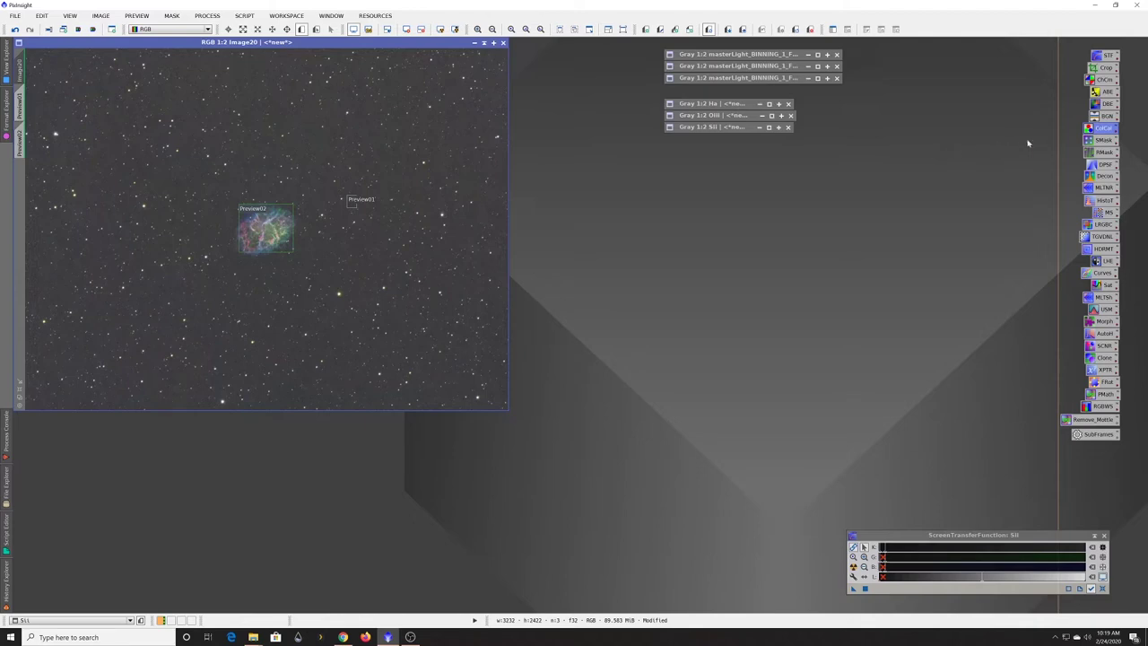
Step: Open StarMask and apply it to Image20 with default settings (noise threshold 0.15, scale 8)
double_click(1102, 140)
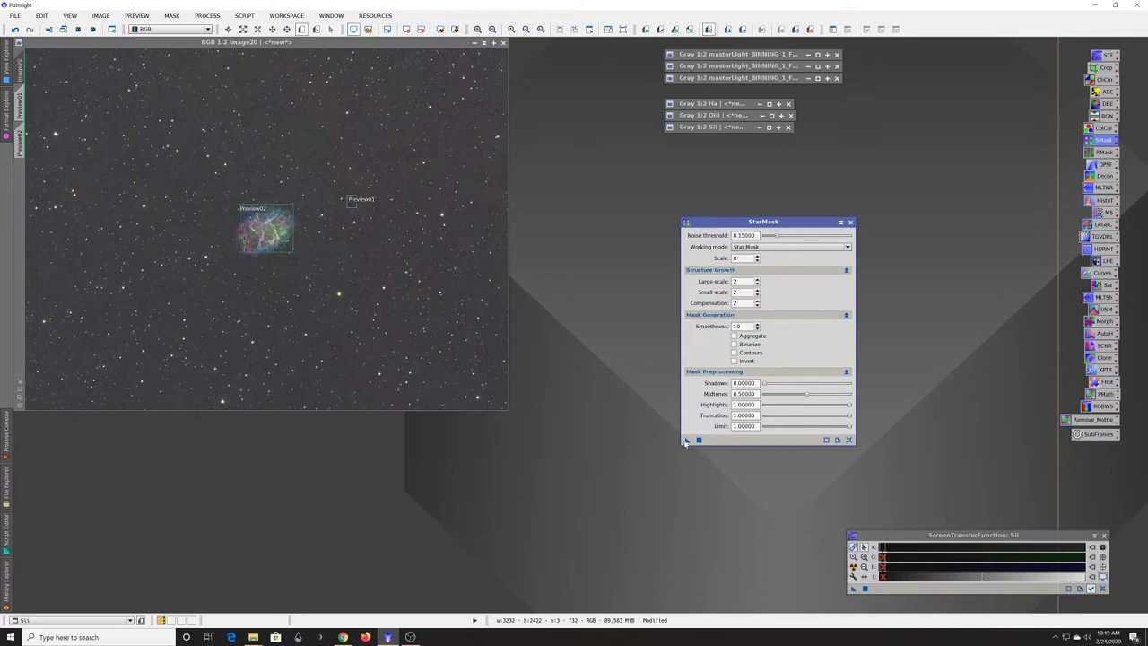
drag(687, 441, 409, 360)
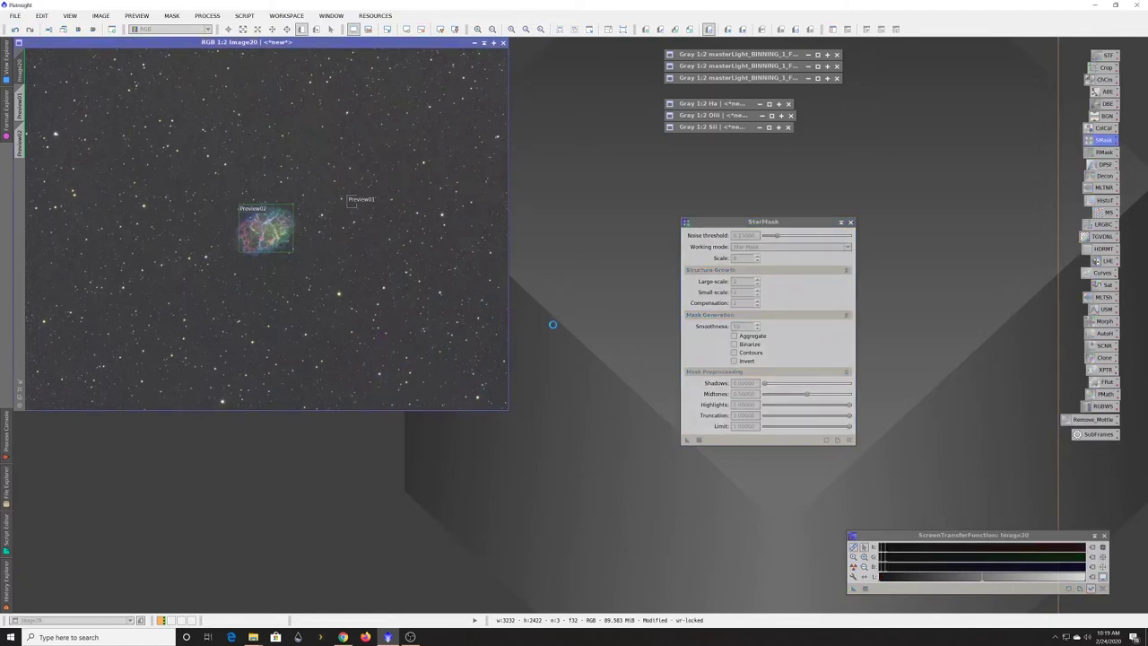
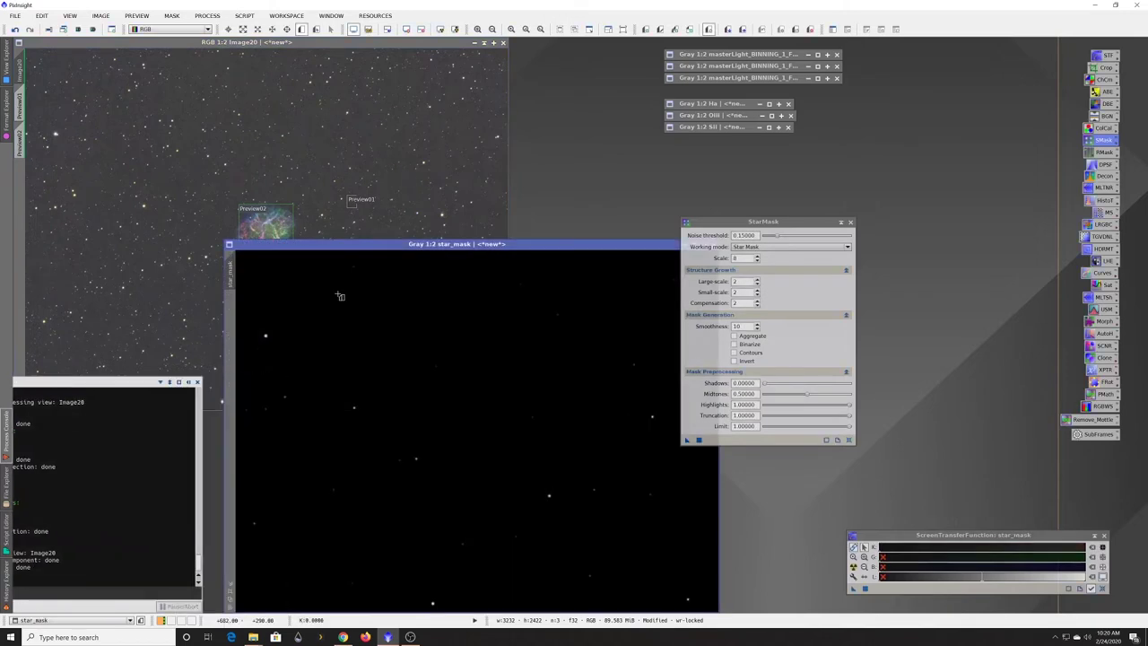
Step: Shade the star_mask window, park it beside the other collapsed images, and close StarMask
drag(541, 247, 335, 43)
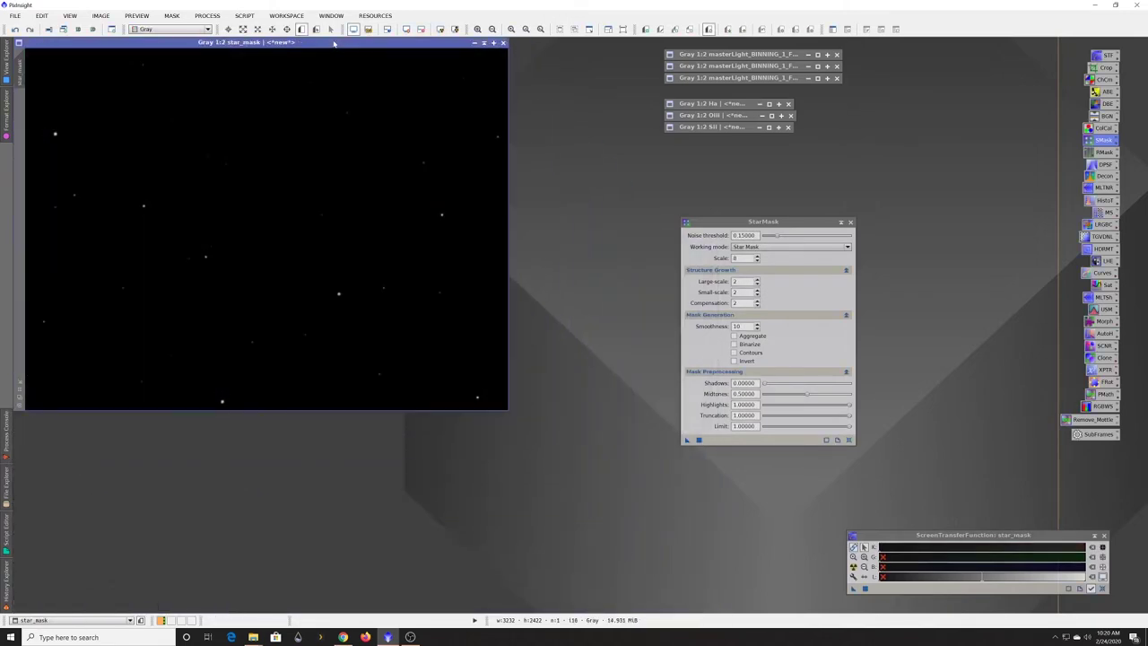
drag(334, 43, 460, 116)
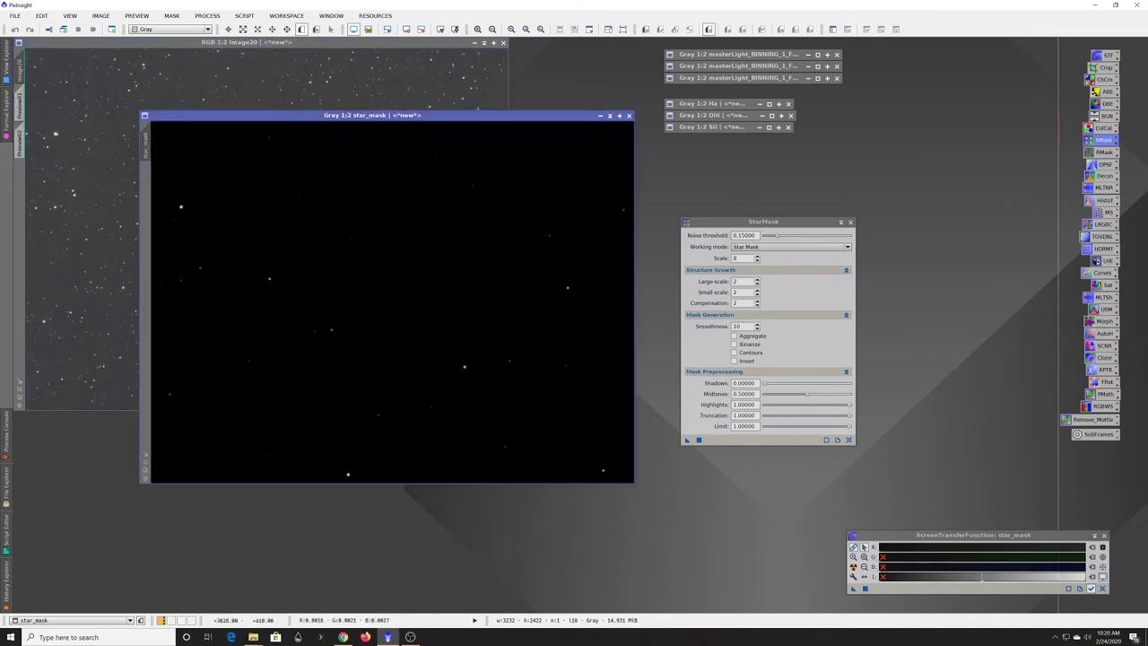
click(600, 116)
drag(391, 298, 746, 158)
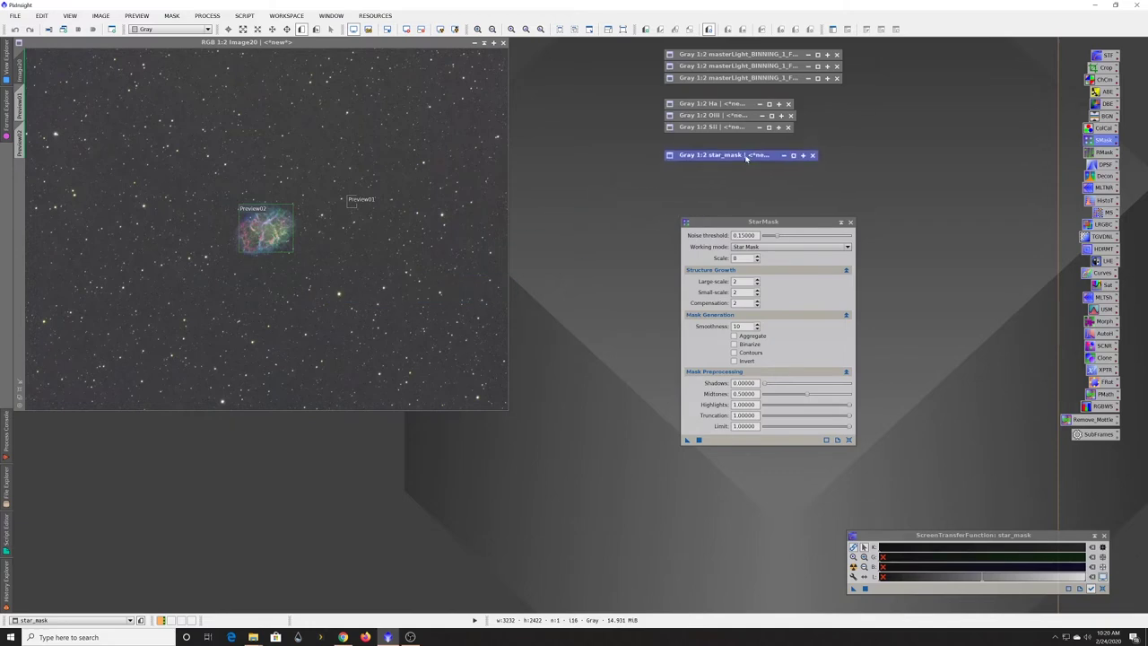
click(849, 221)
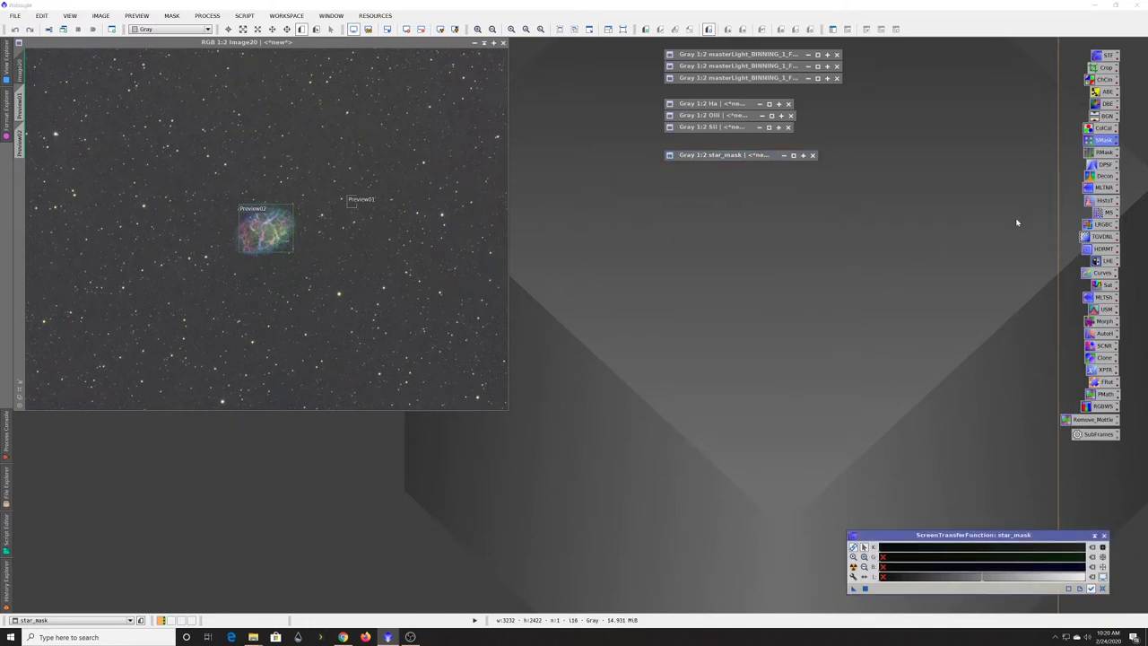
Step: Open RangeSelection, try its Real-Time Preview, then clone Image20 as Image20_clone
double_click(1102, 154)
drag(907, 222, 810, 212)
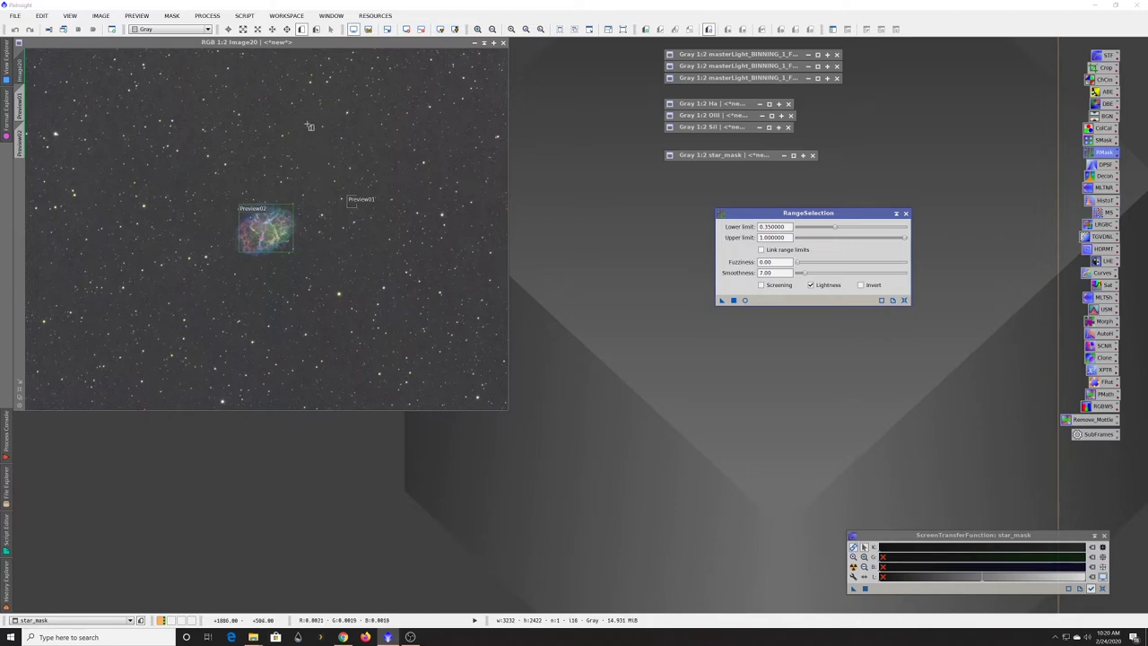
click(744, 301)
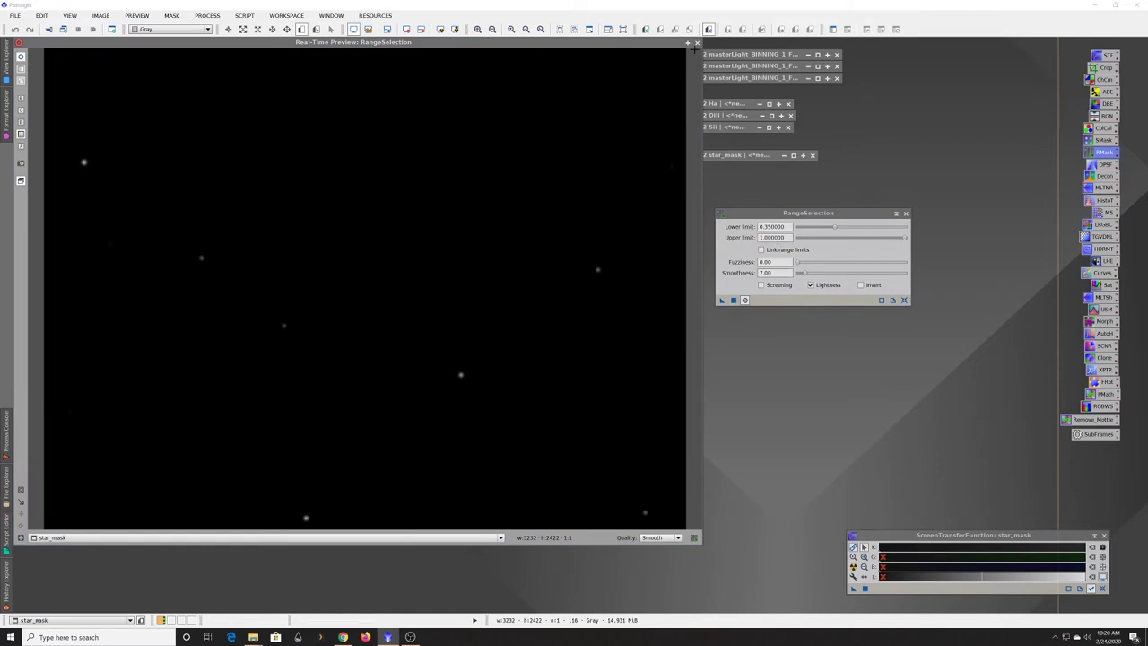
click(698, 43)
click(698, 43)
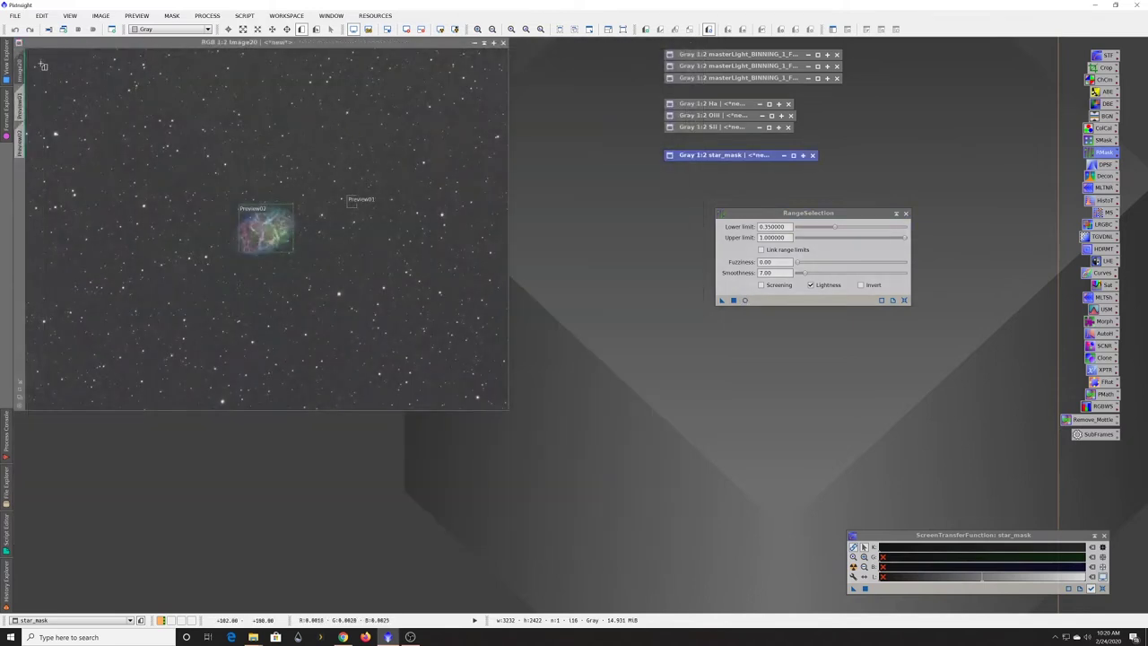
drag(22, 75, 72, 85)
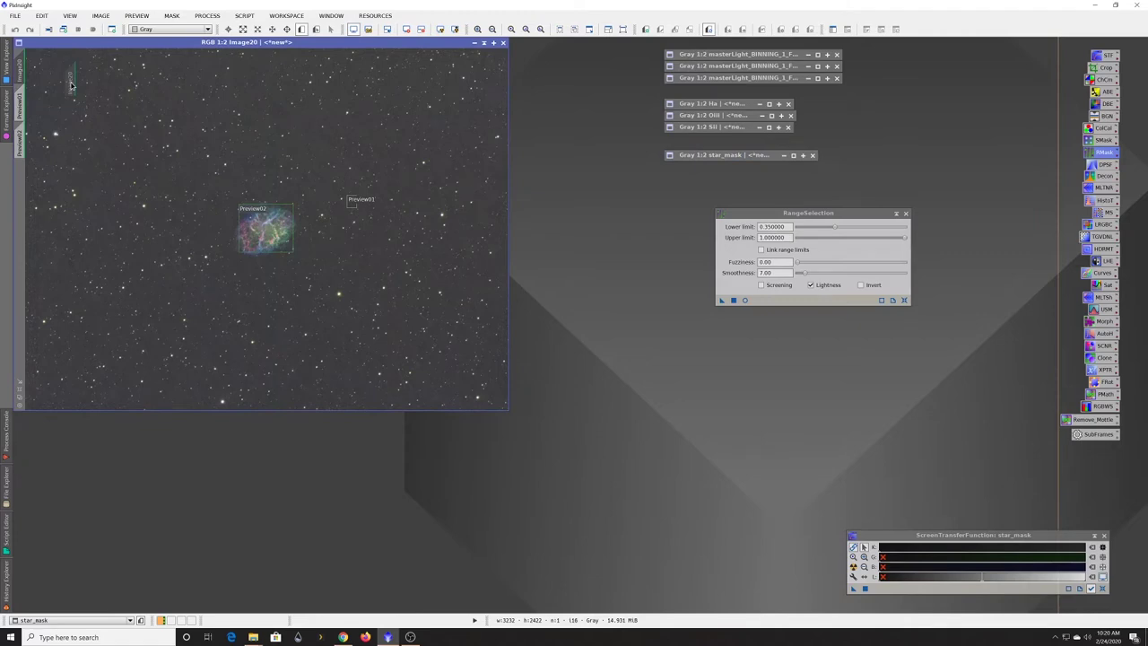
drag(72, 85, 72, 85)
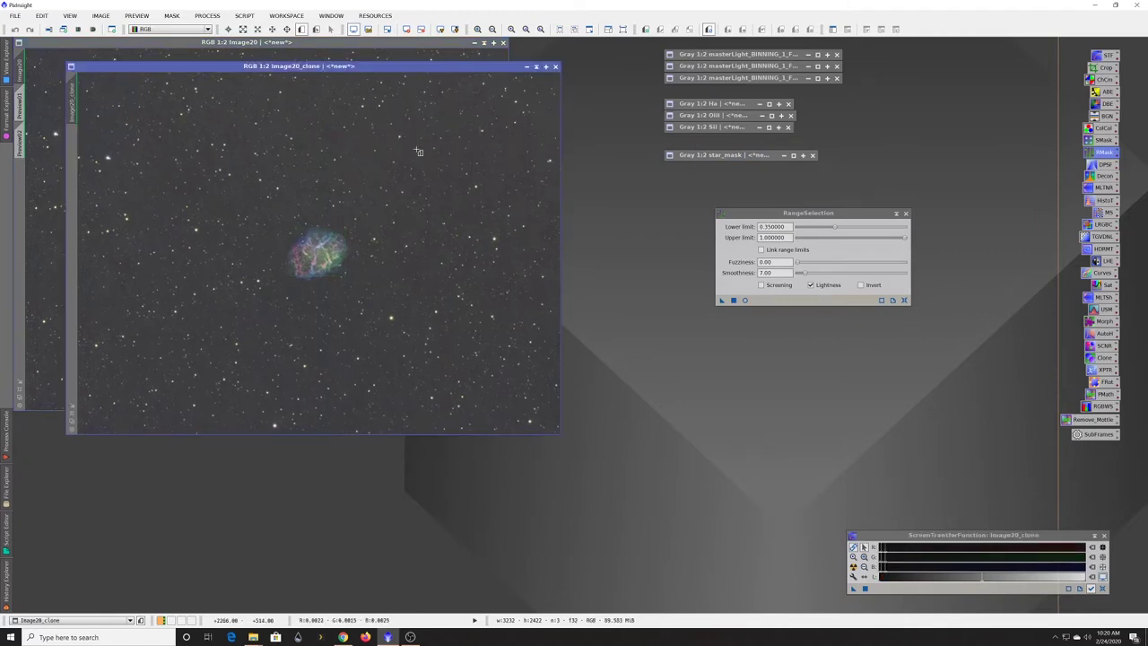
Step: Apply Image20_clone's STF settings through HistogramTransformation as a permanent stretch, then reset its STF
double_click(1103, 200)
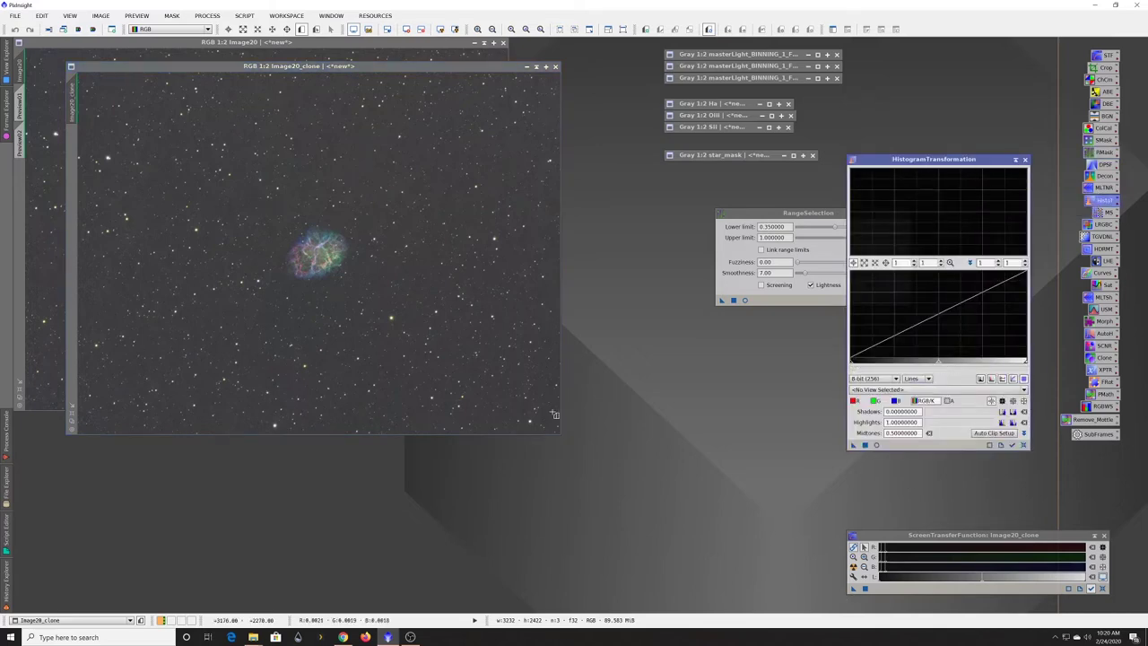
click(441, 73)
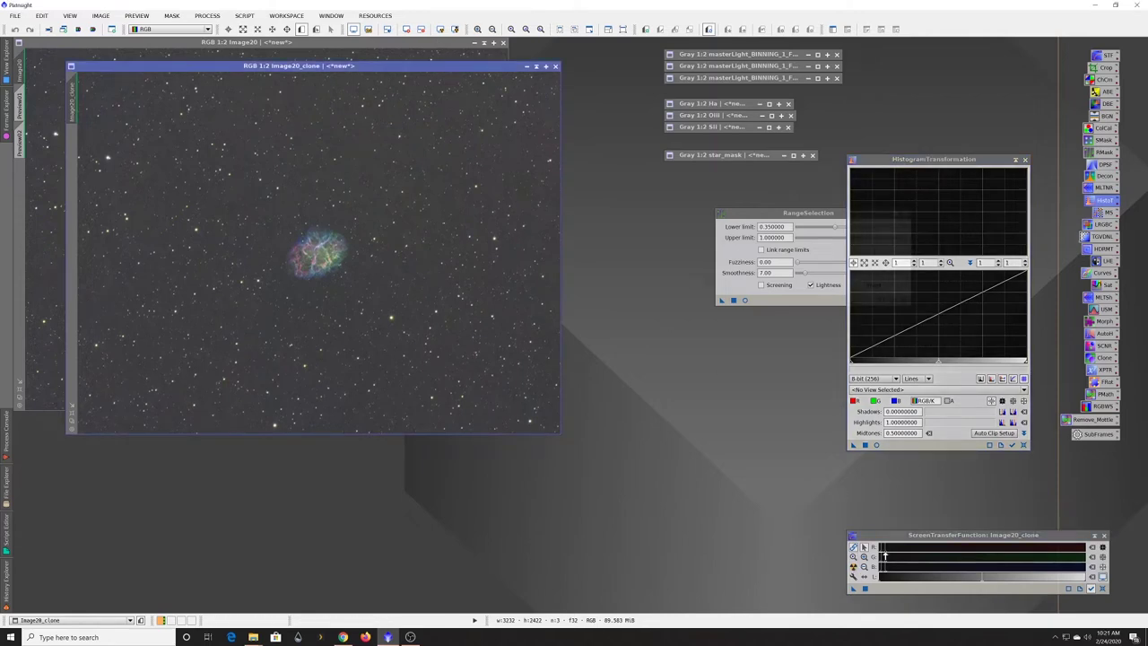
drag(854, 589, 429, 334)
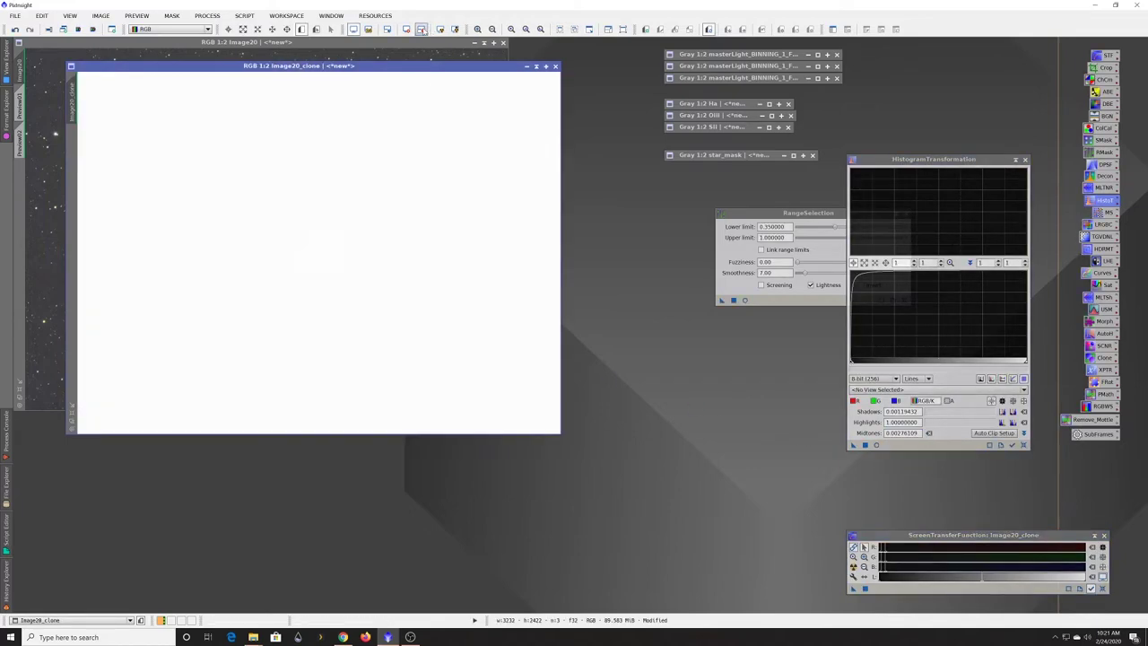
click(421, 30)
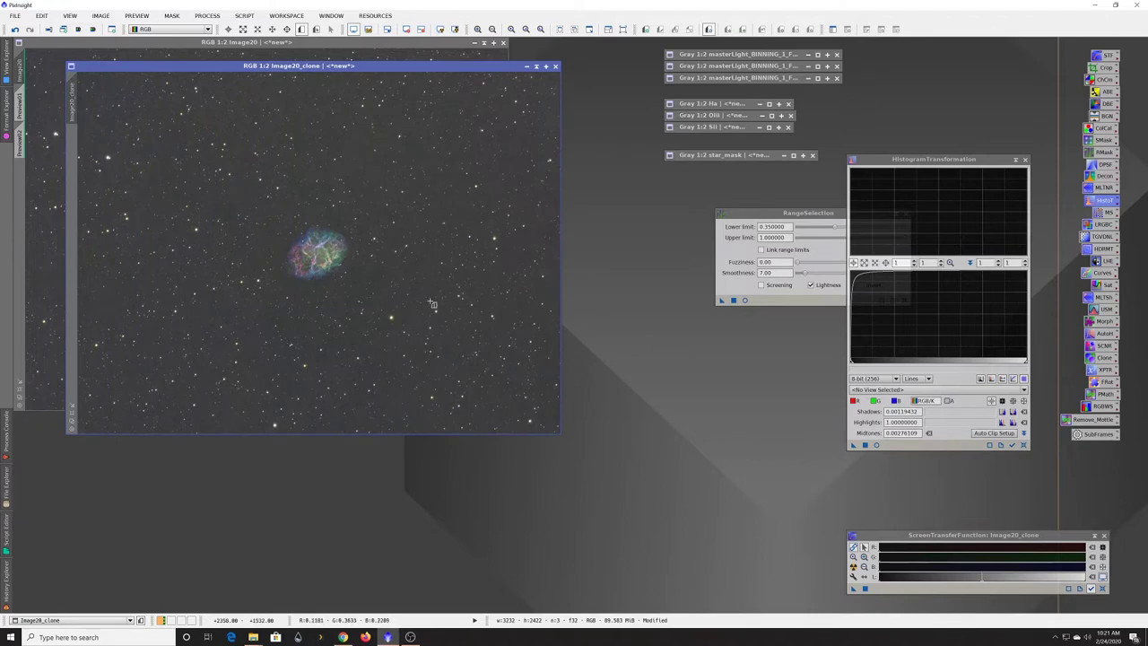
click(741, 213)
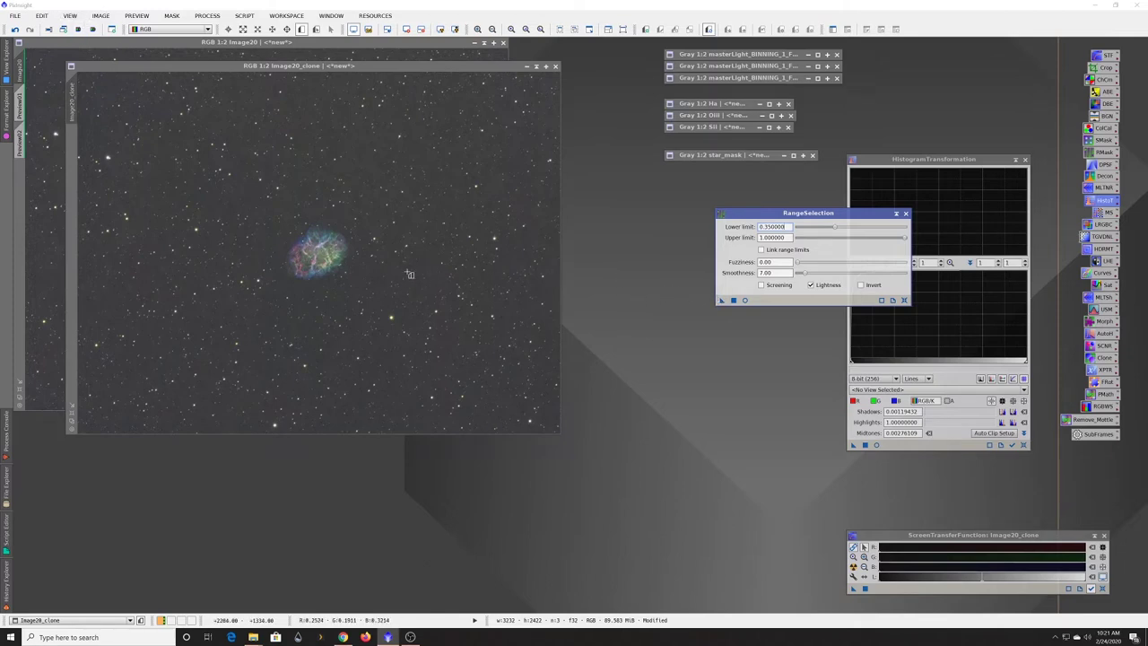
Step: Preview the range selection live on Image20_clone and tune the lower limit to 0.36
click(744, 300)
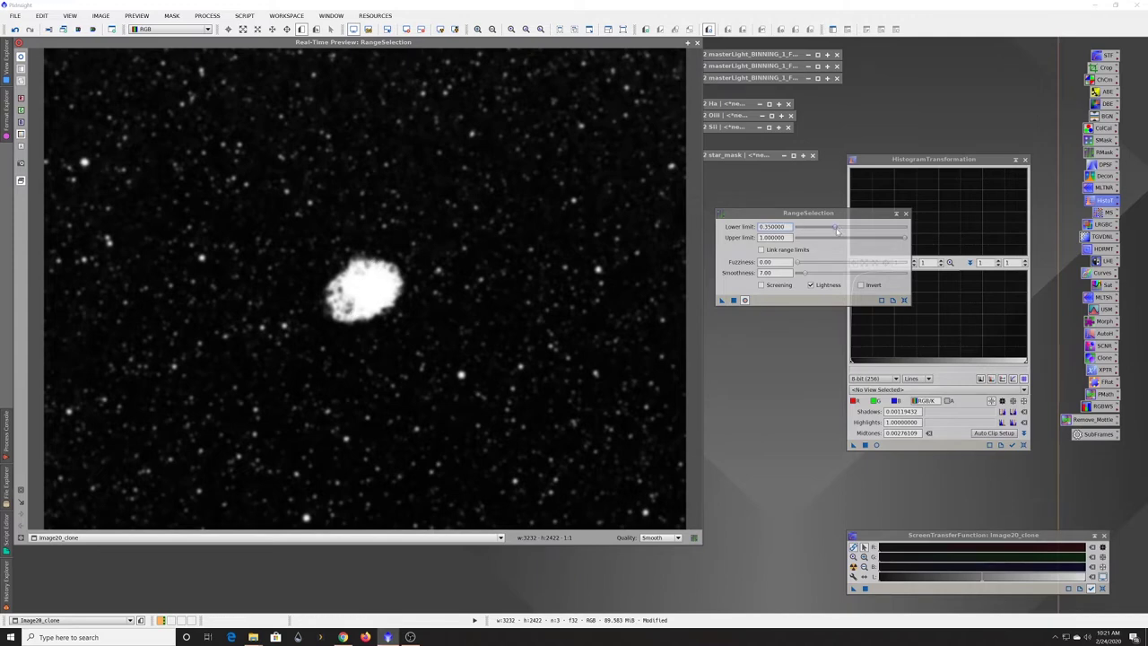
drag(836, 230, 829, 230)
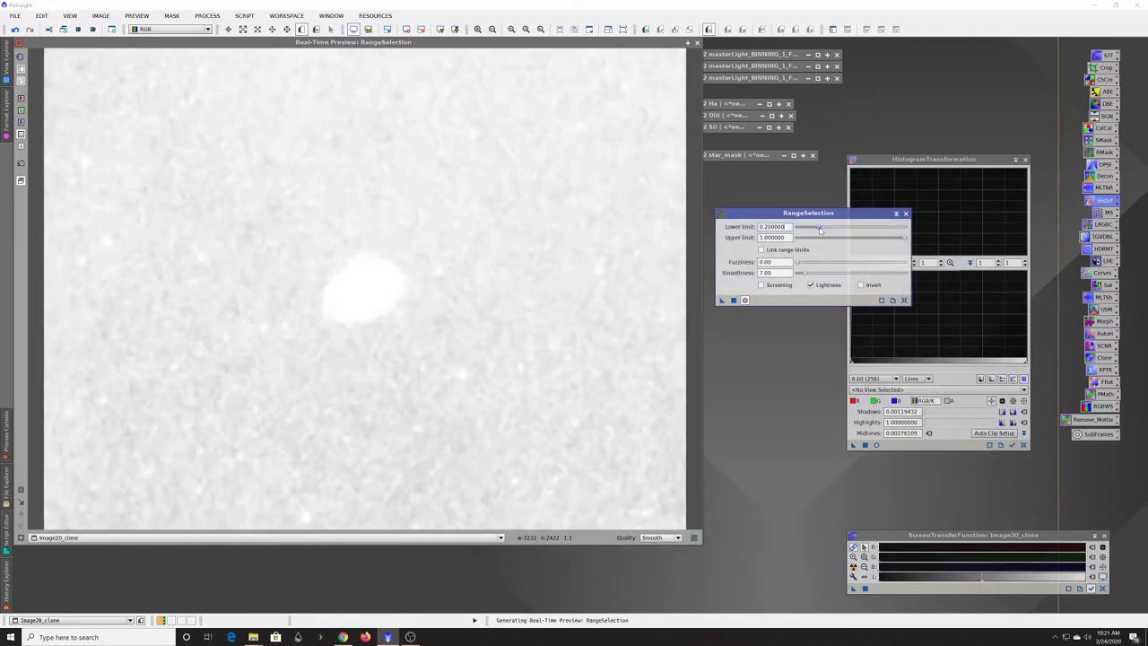
mouse_move(819, 230)
mouse_down()
mouse_move(848, 230)
mouse_move(835, 229)
mouse_up()
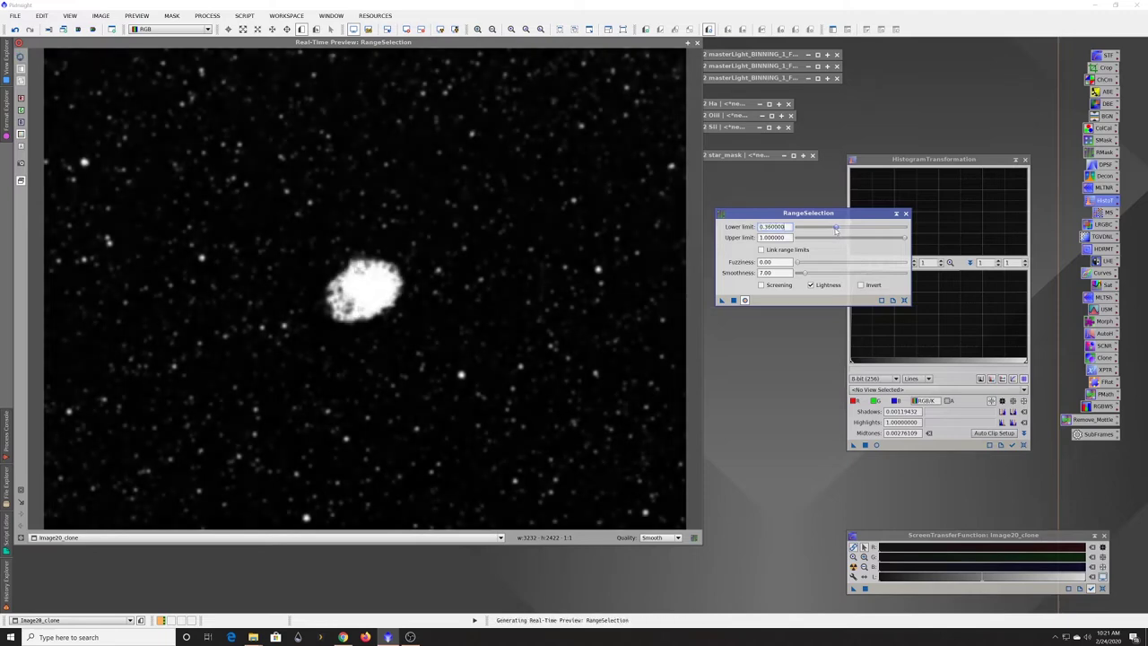
drag(836, 230, 834, 230)
drag(838, 230, 836, 231)
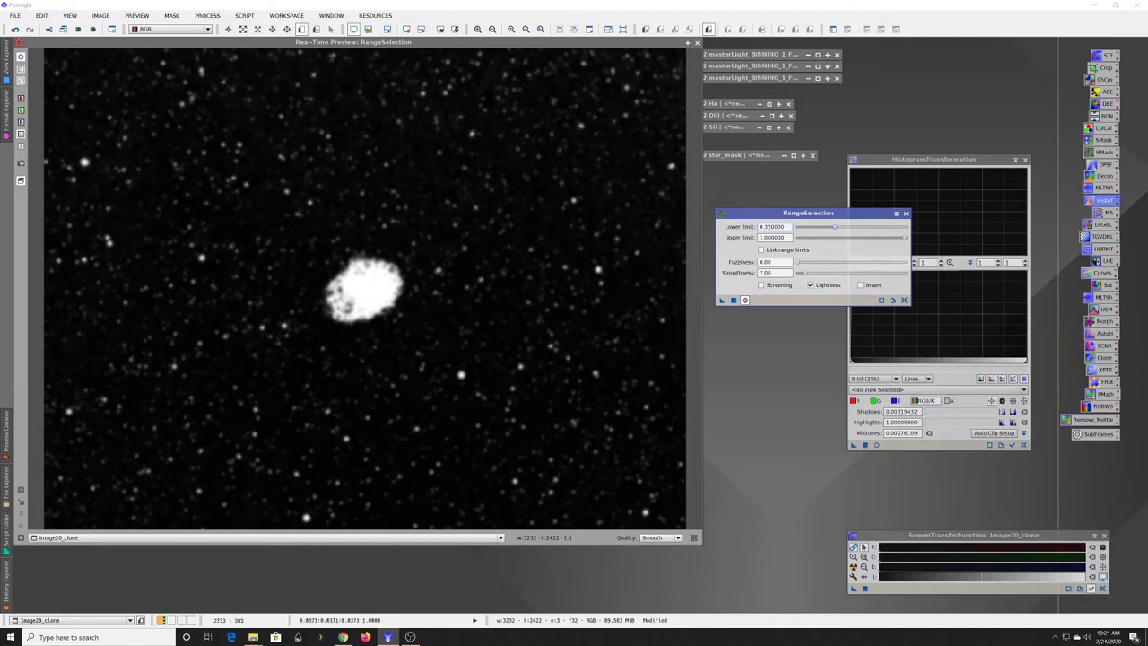
click(836, 228)
drag(835, 228, 837, 229)
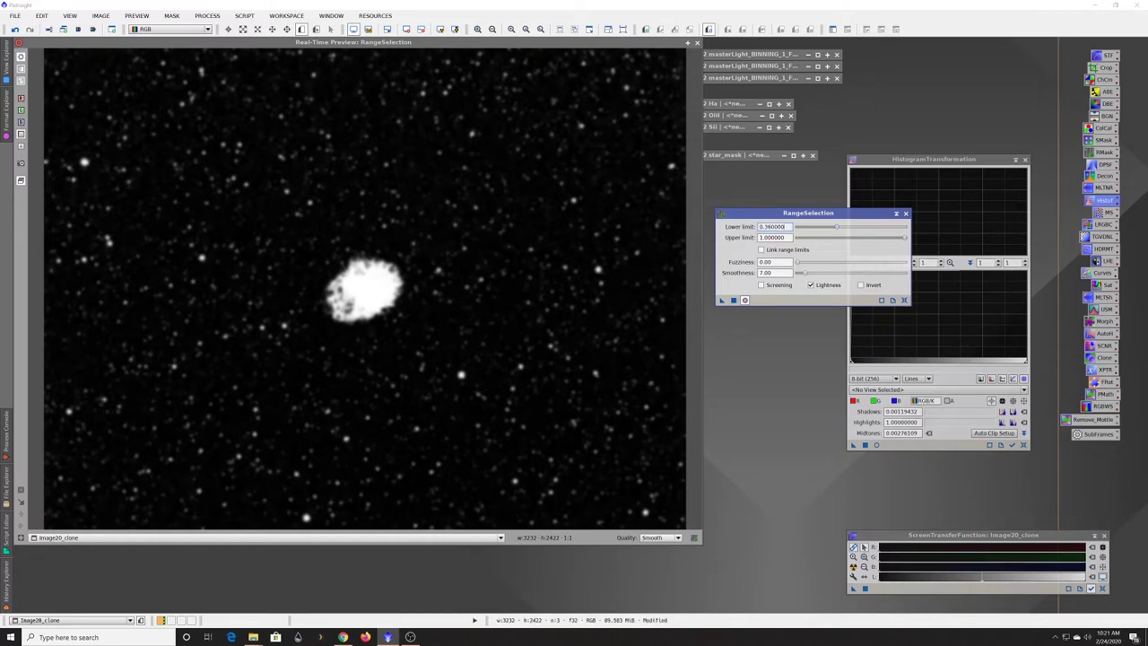
Step: Close the preview and generate range_mask from Image20_clone, moving its window lower
click(696, 43)
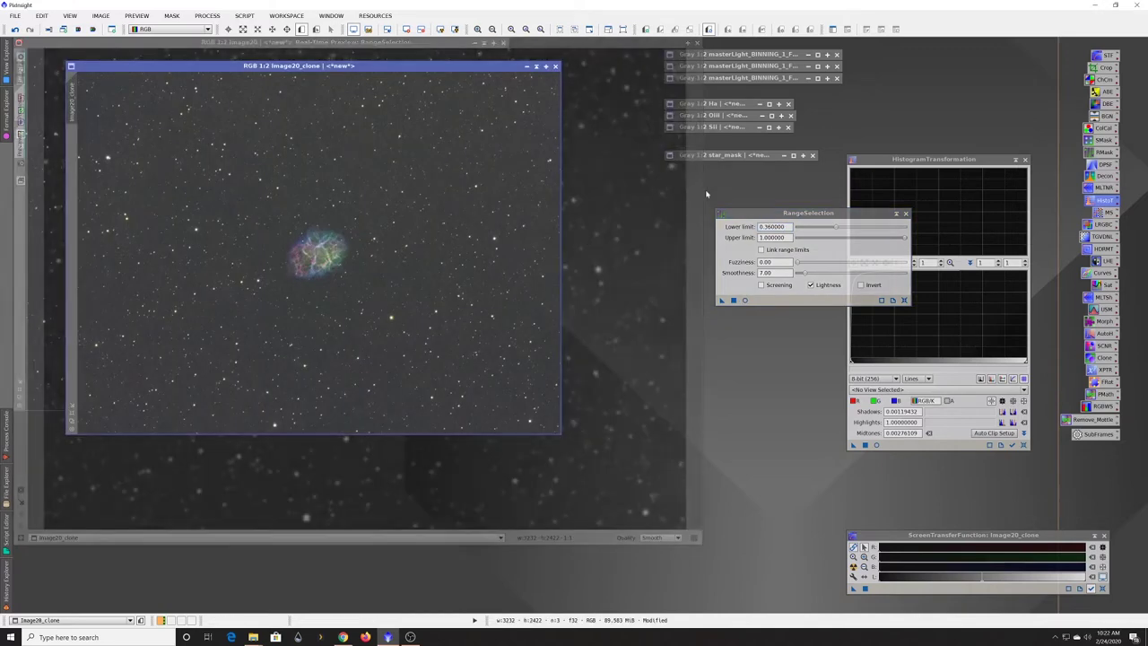
drag(719, 302, 437, 275)
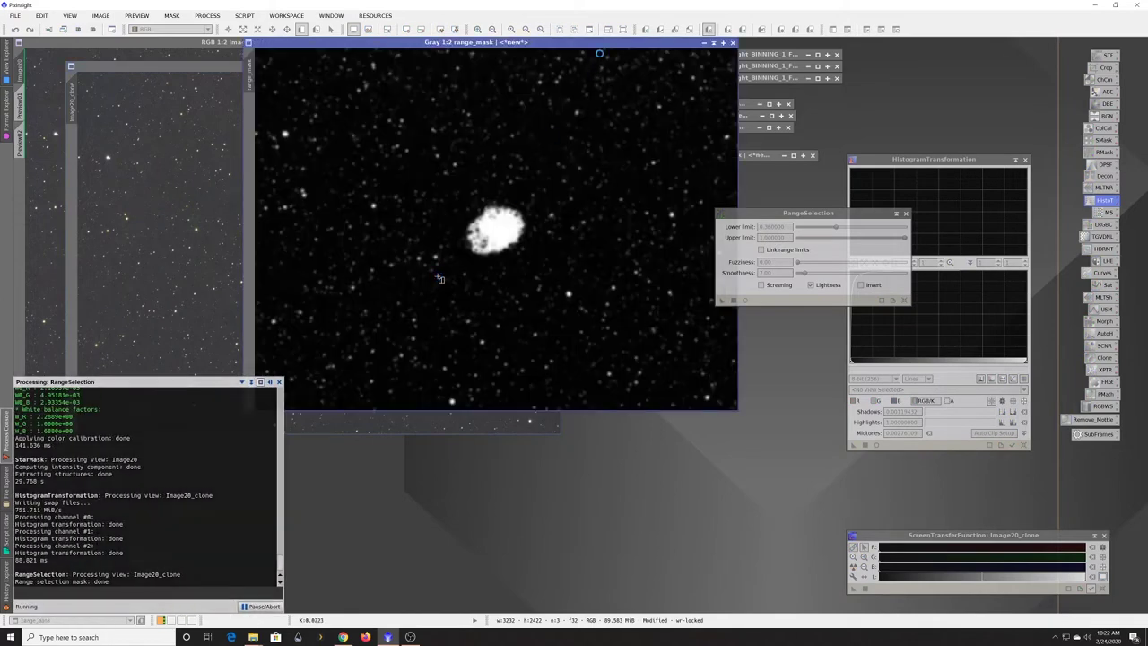
drag(604, 46, 625, 210)
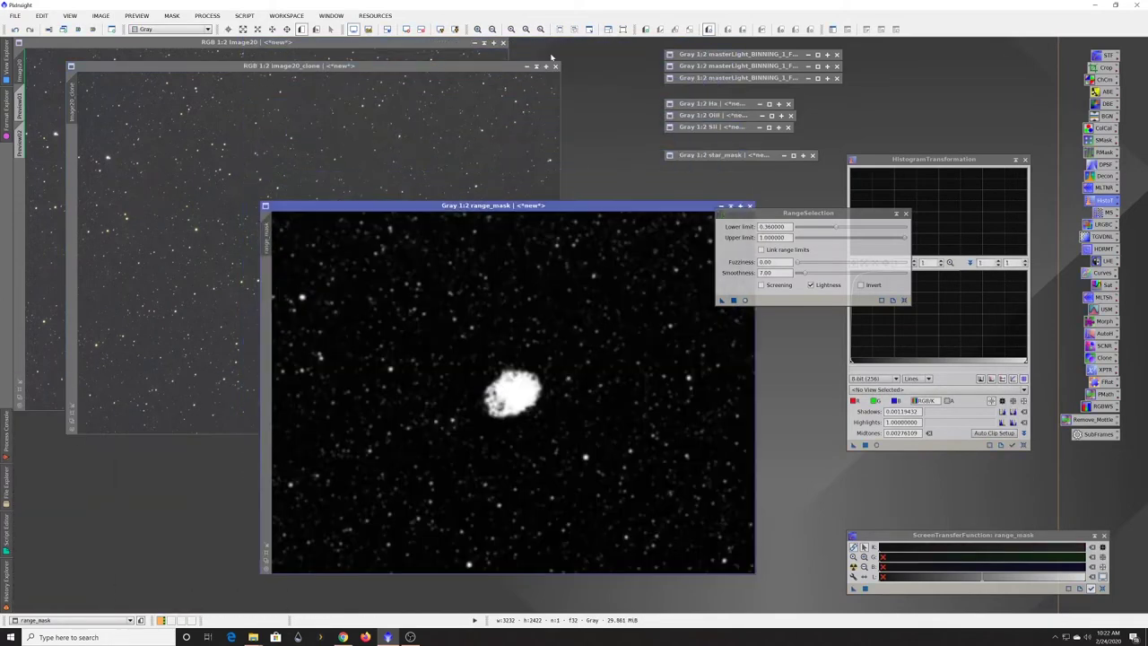
Step: Discard the unsaved Image20_clone and apply range_mask as the mask on Image20
click(555, 67)
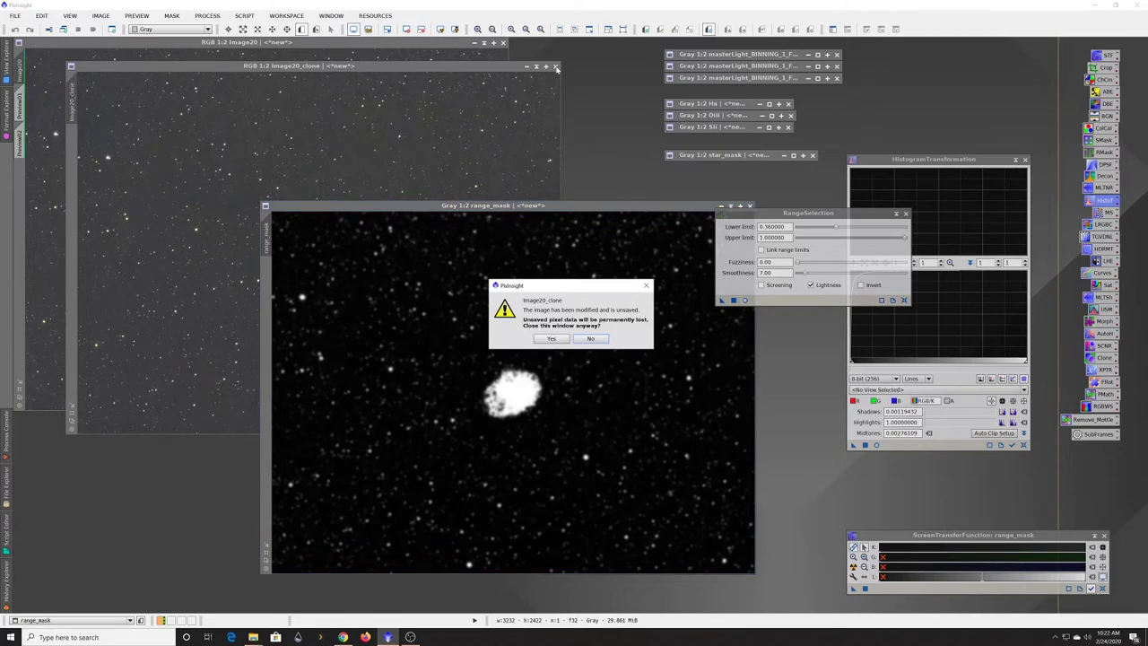
click(553, 340)
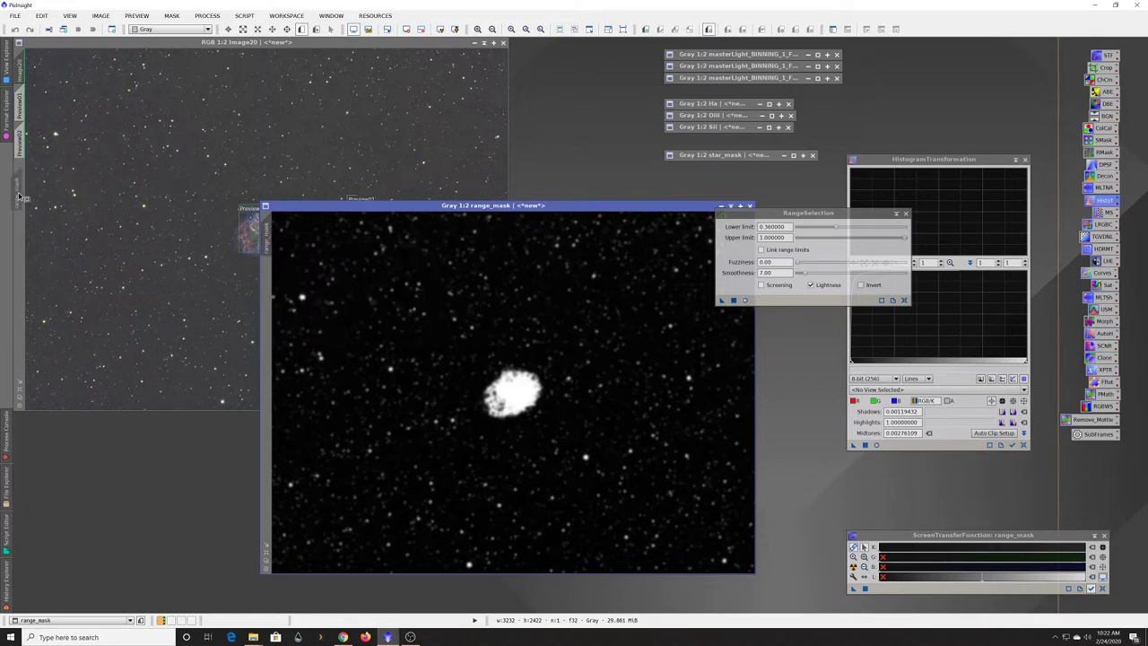
drag(27, 196, 20, 198)
Step: Shade the range_mask window and park it under star_mask
drag(671, 215, 615, 224)
click(660, 215)
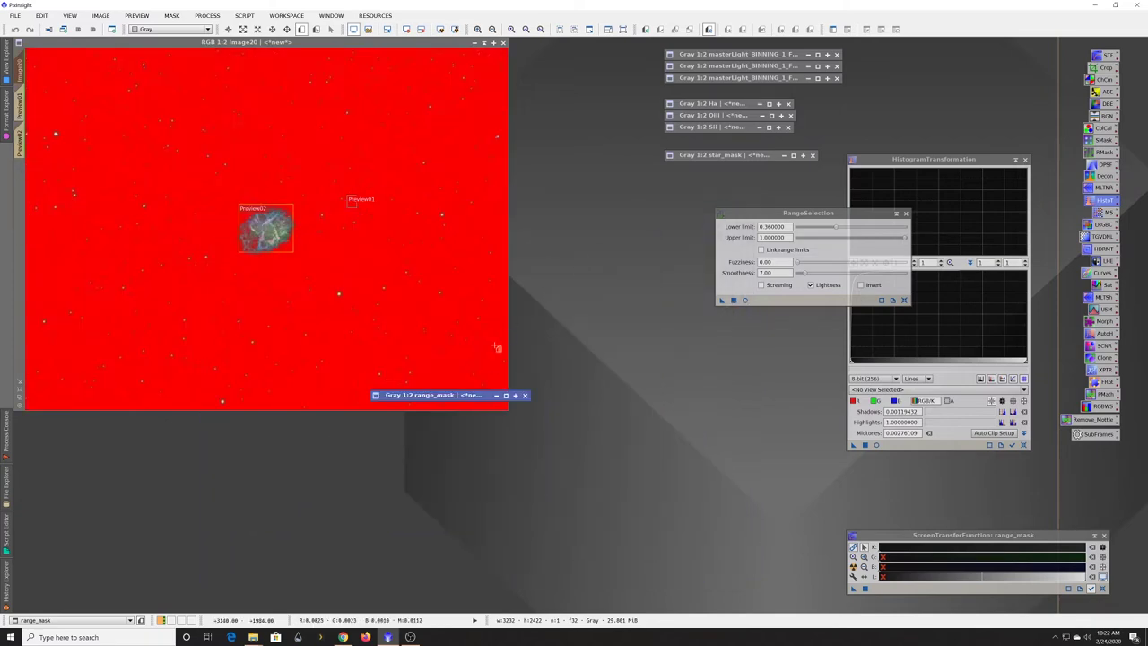
drag(480, 394, 775, 168)
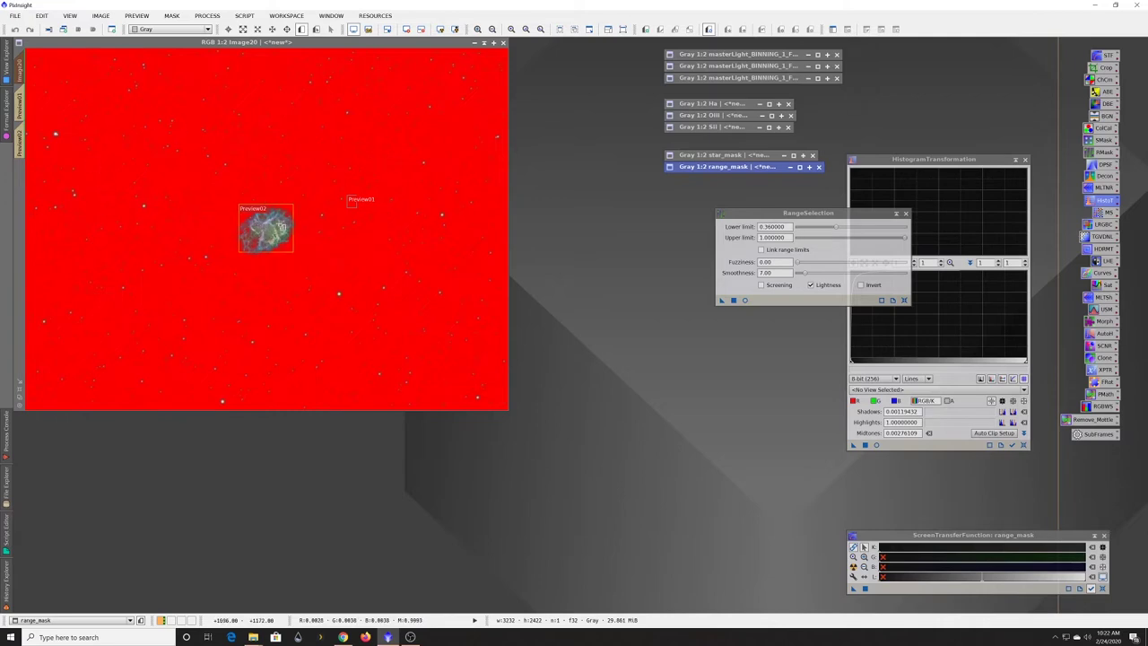
scroll(278, 227, up, 2)
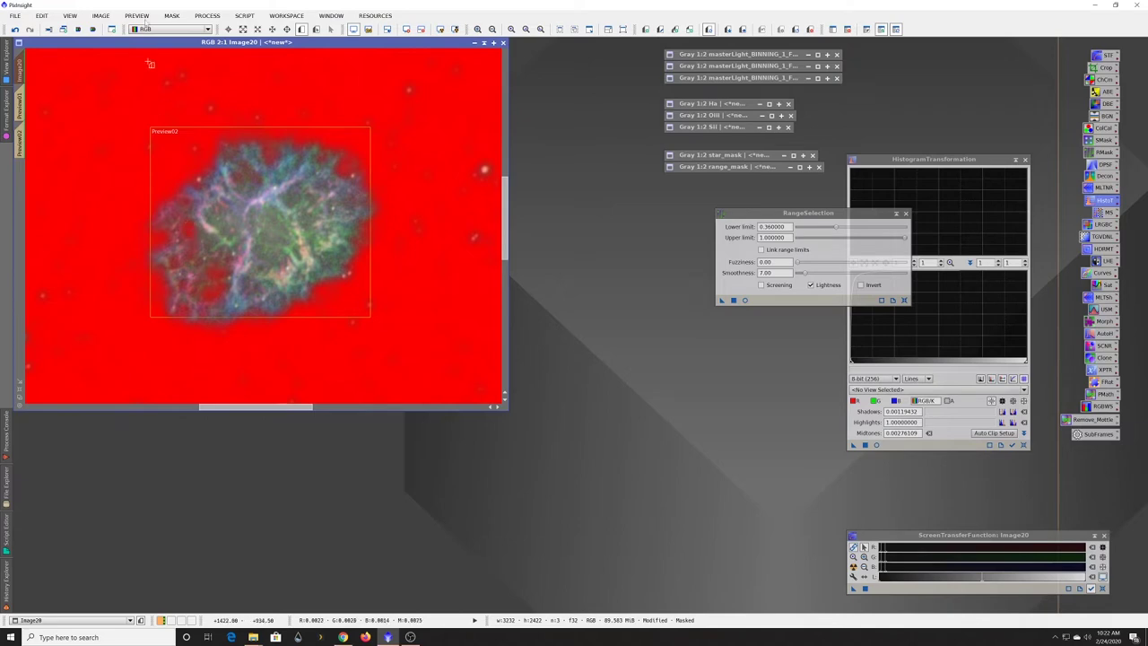
Step: Hide the red mask overlay on Image20, then close RangeSelection and HistogramTransformation
click(172, 16)
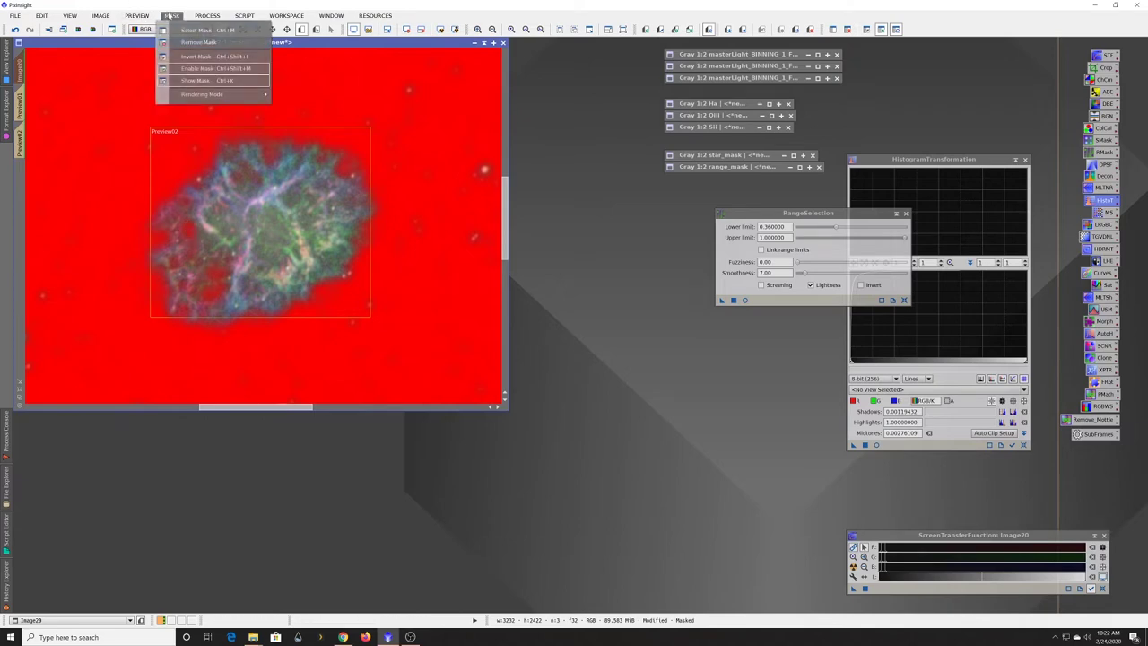
click(194, 81)
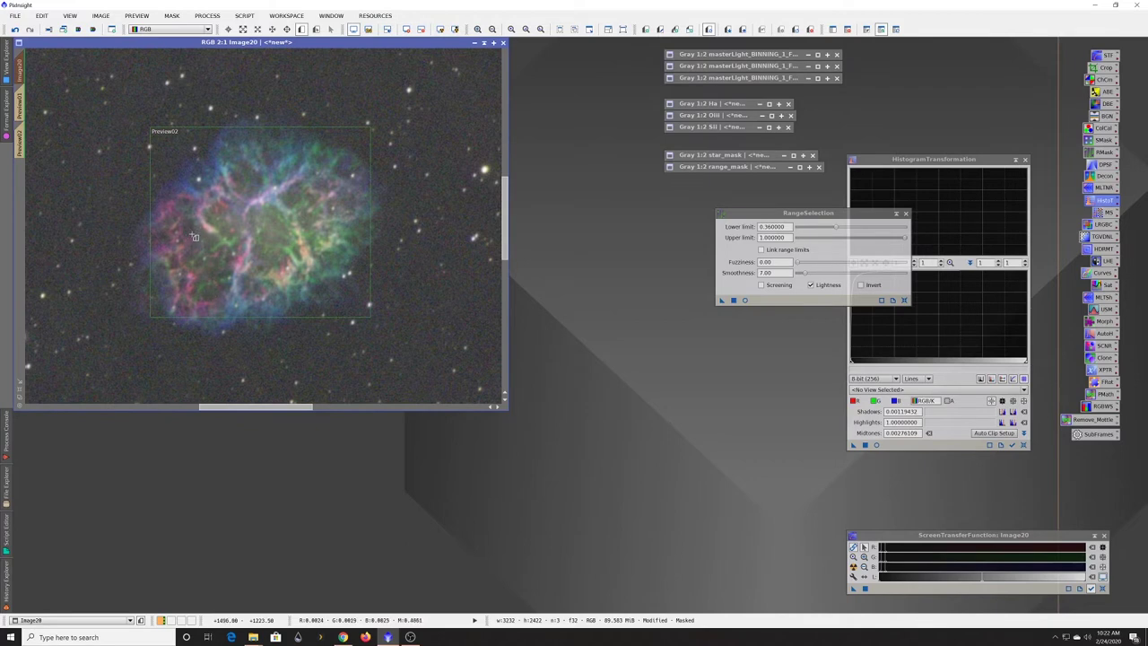
scroll(158, 194, down, 2)
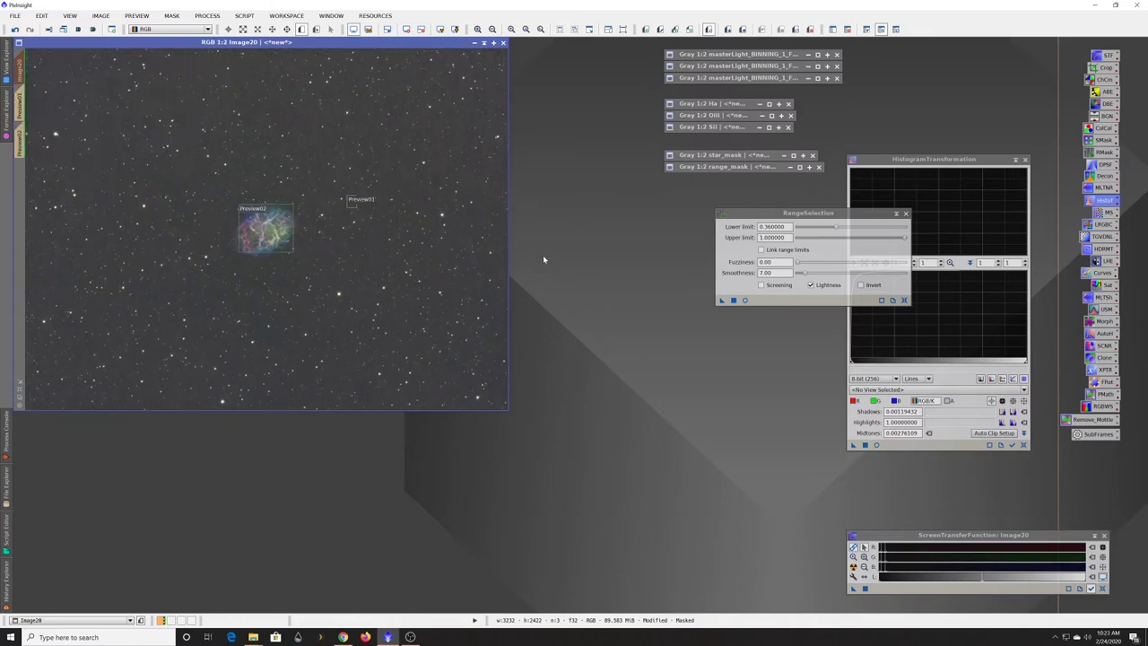
click(897, 215)
click(1026, 160)
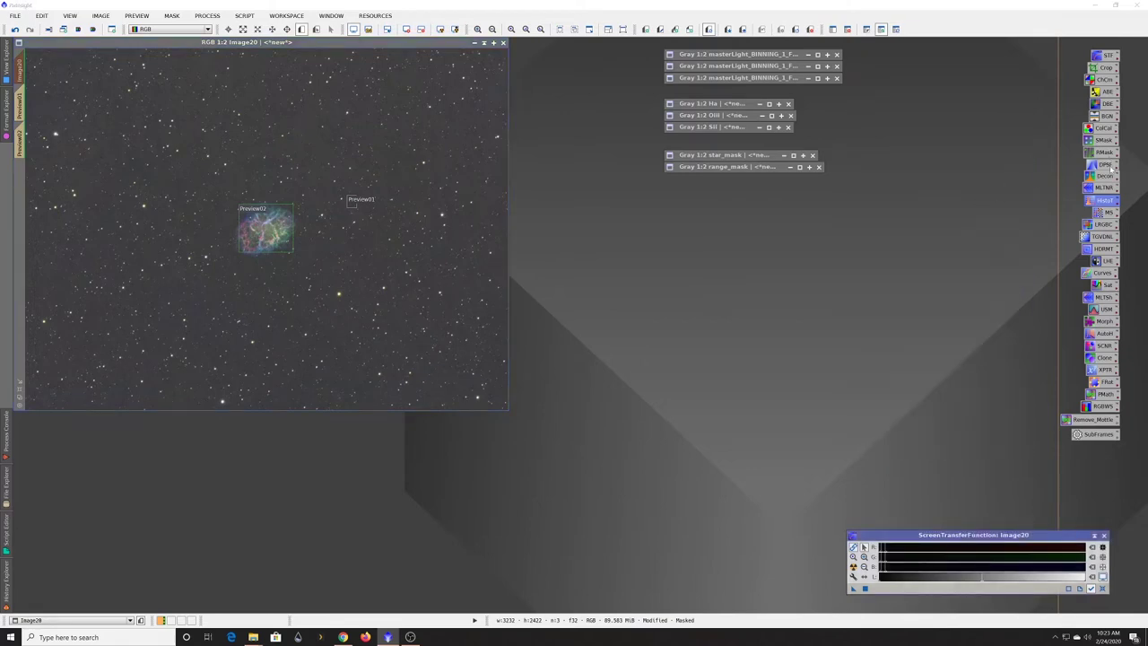
Step: Open DynamicPSF, enlarge Image20 at 1:1 zoom, and sample a star for Moffat fits
double_click(1107, 166)
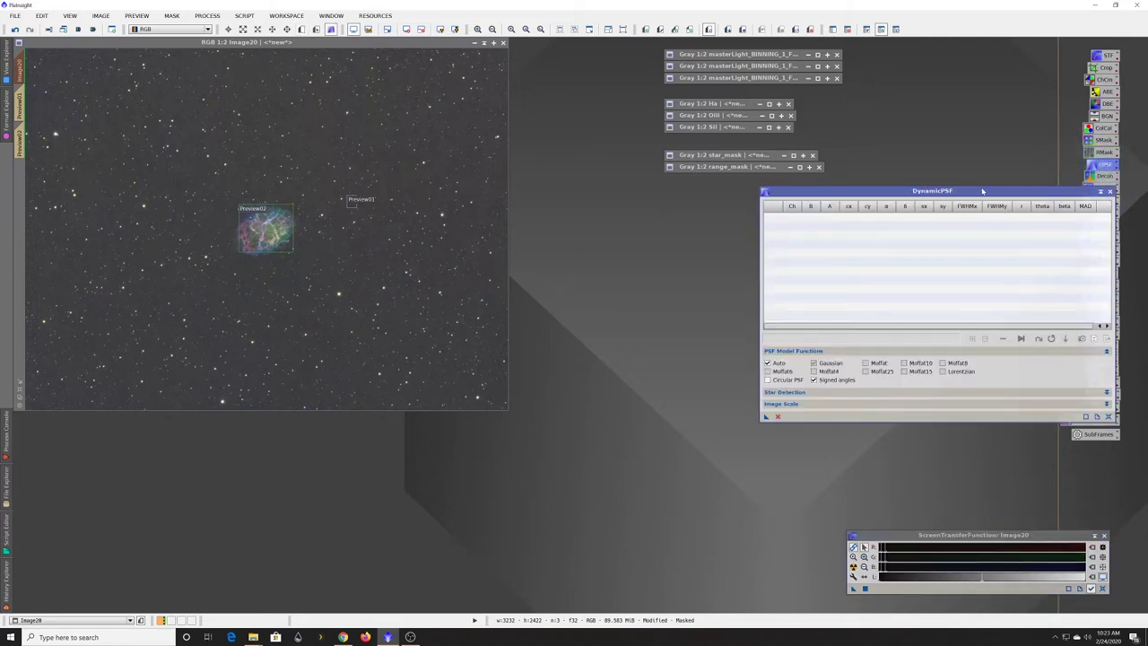
drag(980, 195, 869, 201)
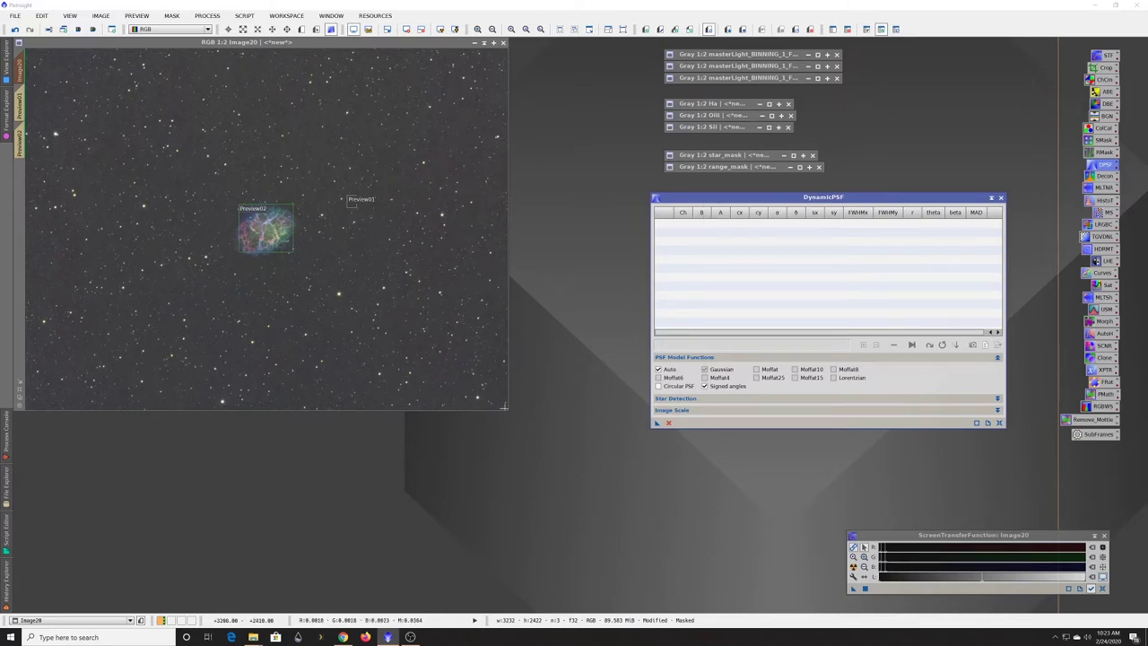
drag(508, 408, 625, 529)
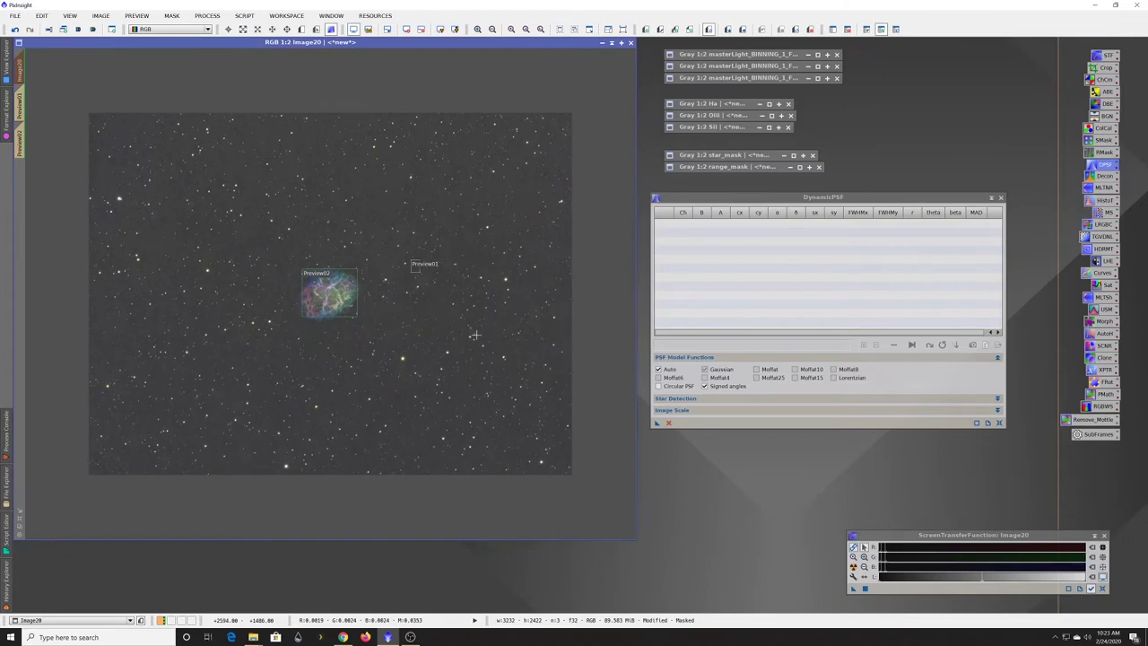
key(ctrl+plus)
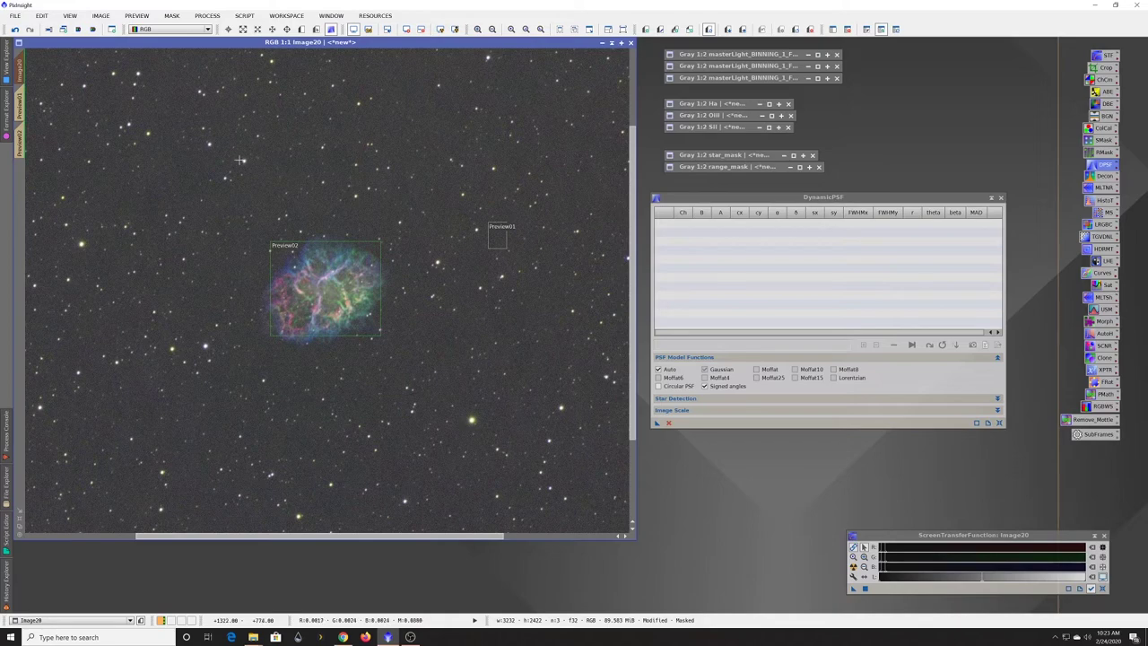
click(148, 133)
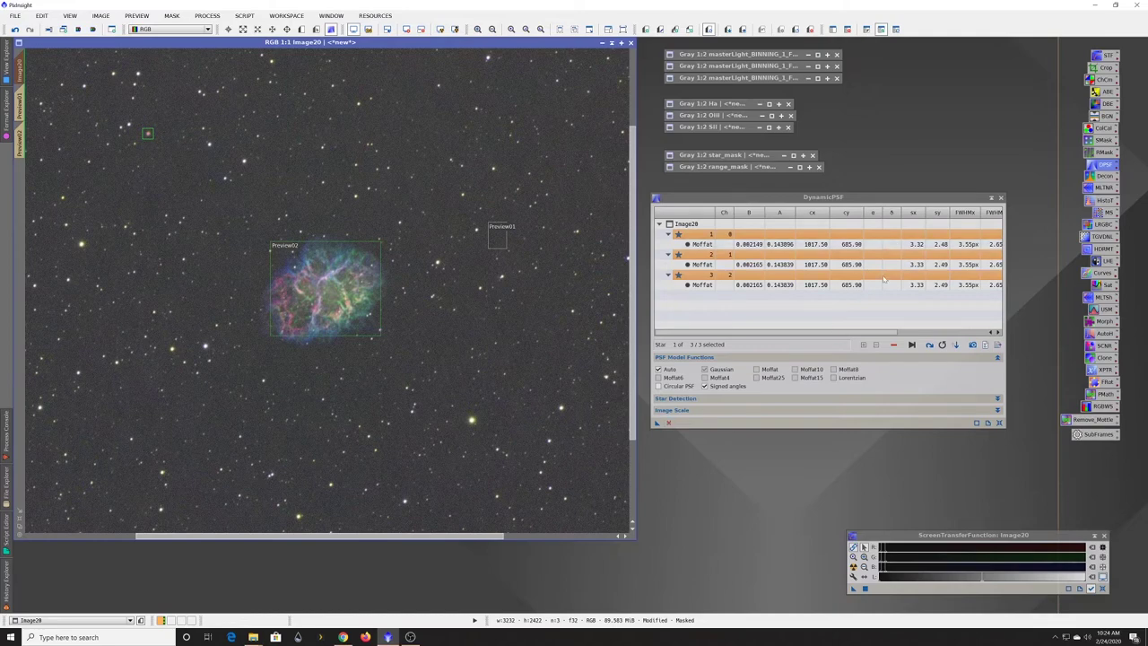
Step: Clear DynamicPSF's star list, extract Image20's luminance as Image20_L, then auto-stretch and enlarge it
click(893, 344)
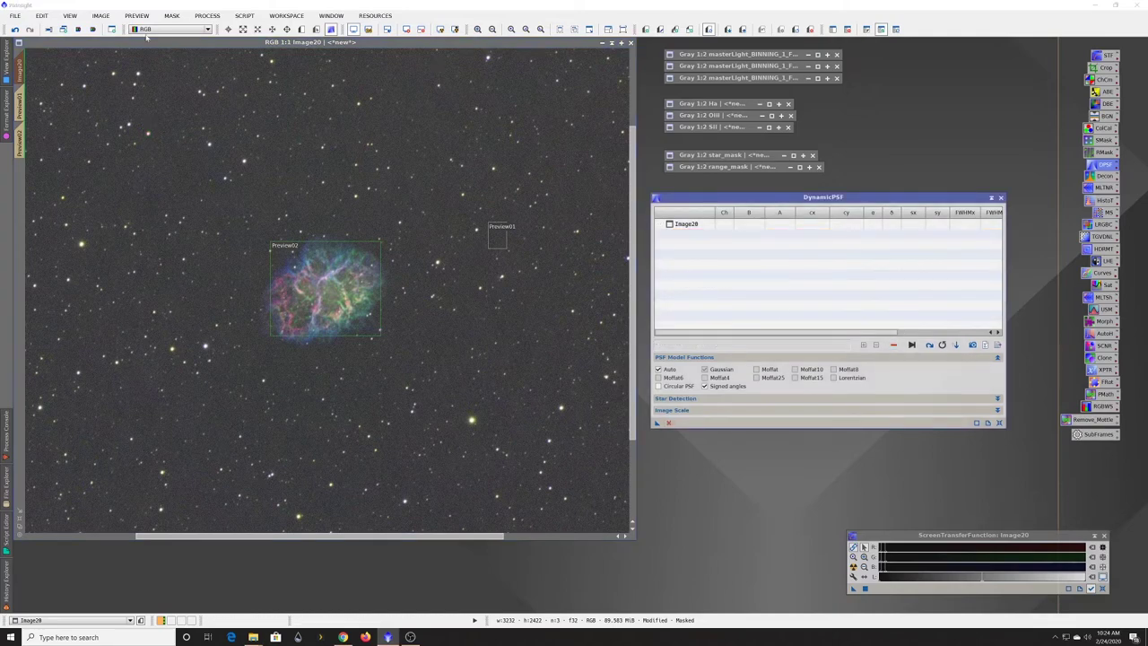
click(79, 29)
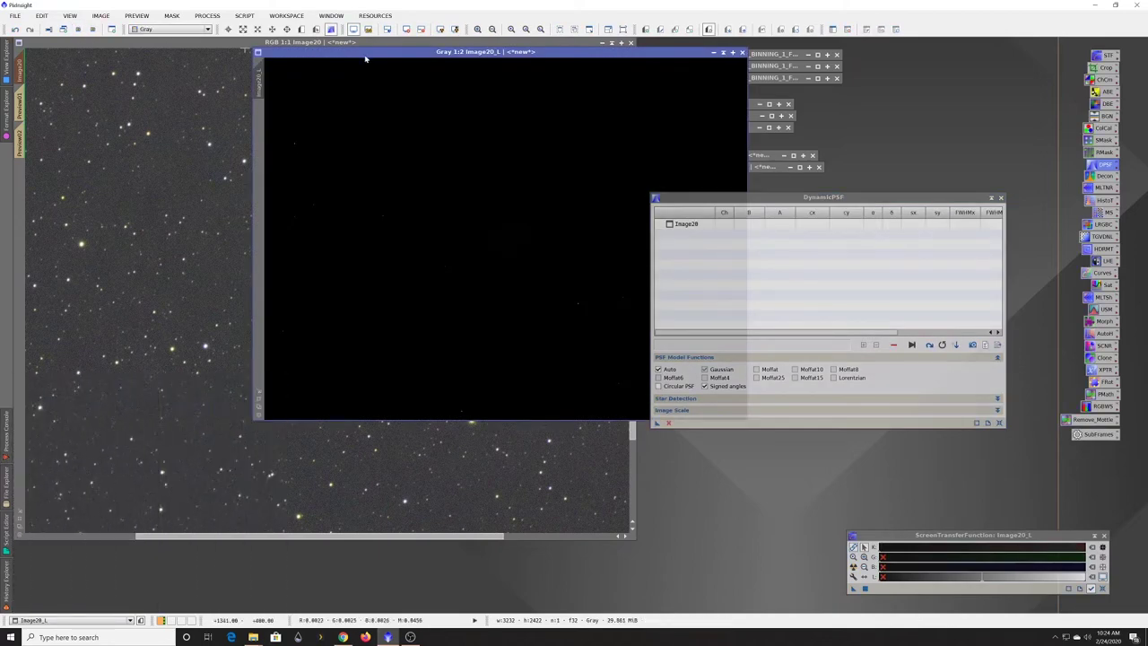
click(440, 30)
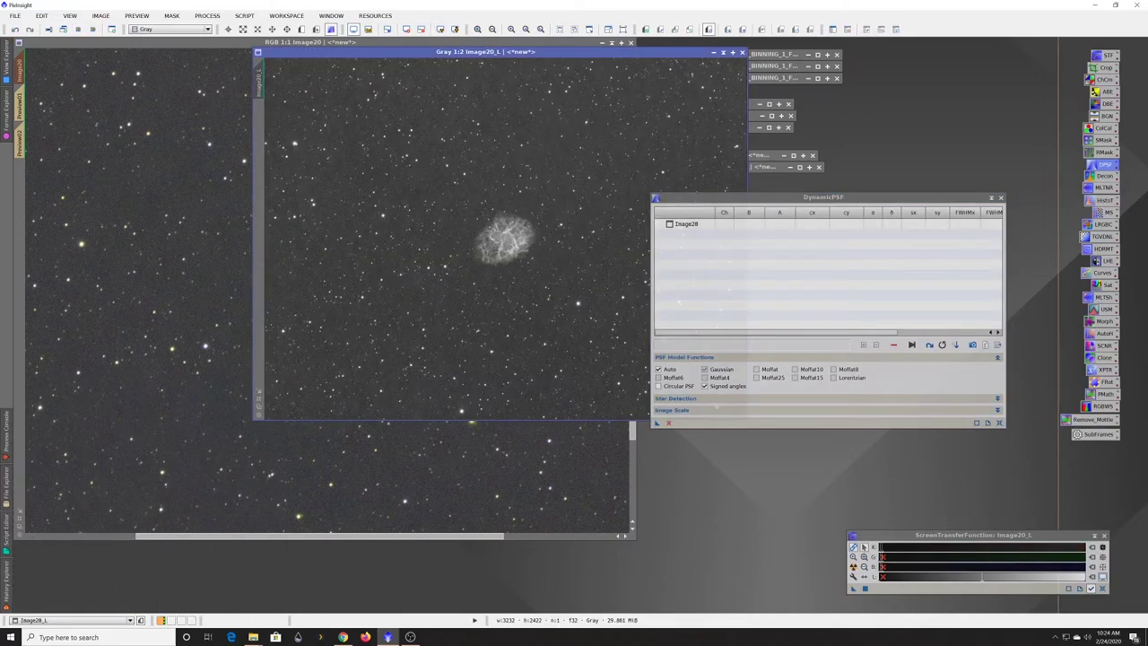
drag(528, 54, 295, 57)
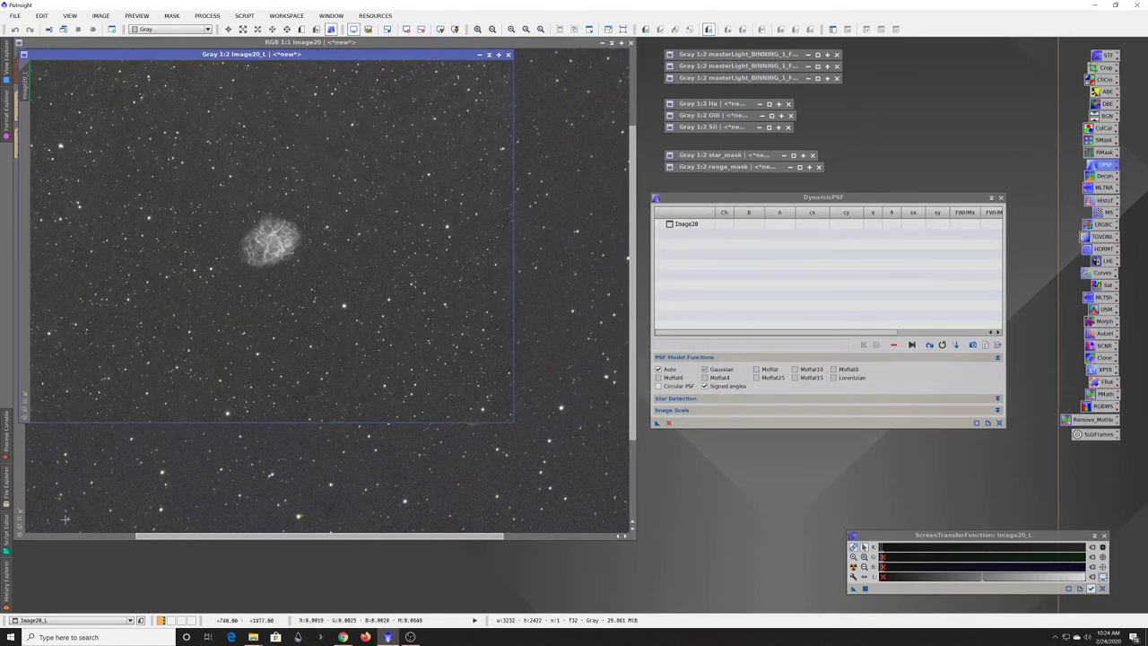
click(20, 529)
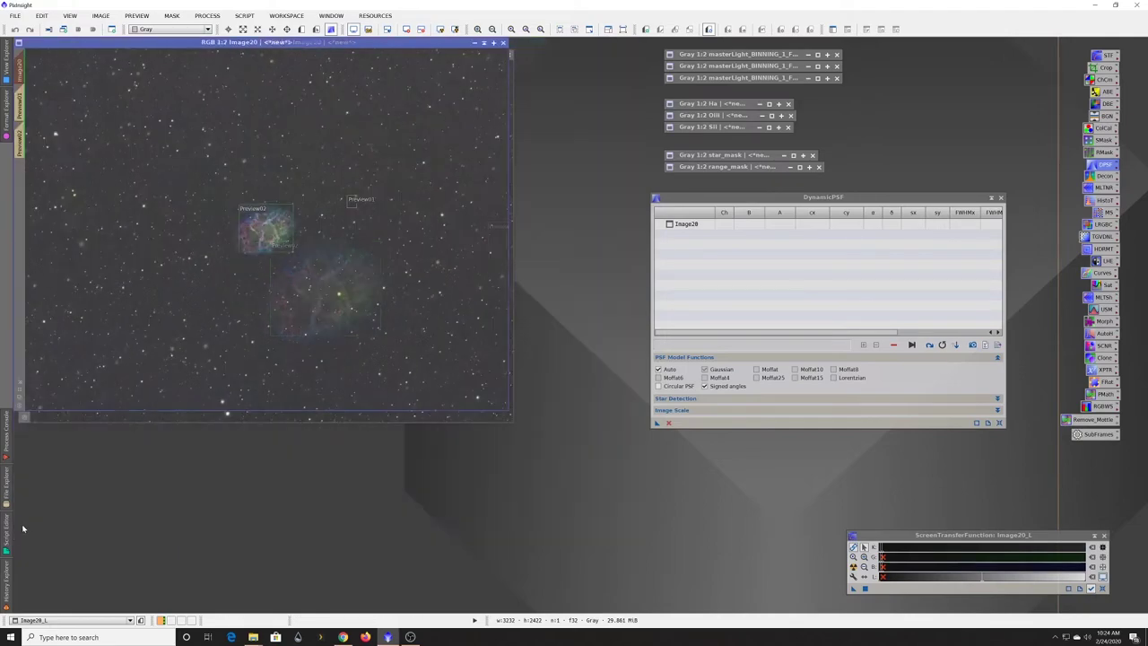
click(328, 416)
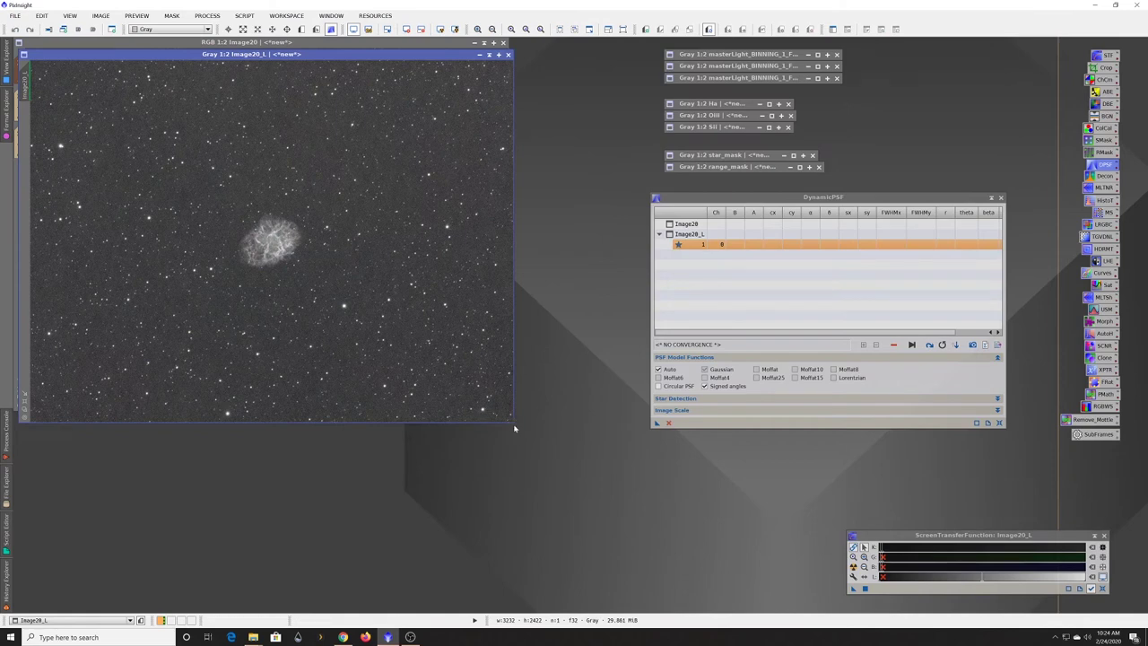
drag(513, 421, 635, 574)
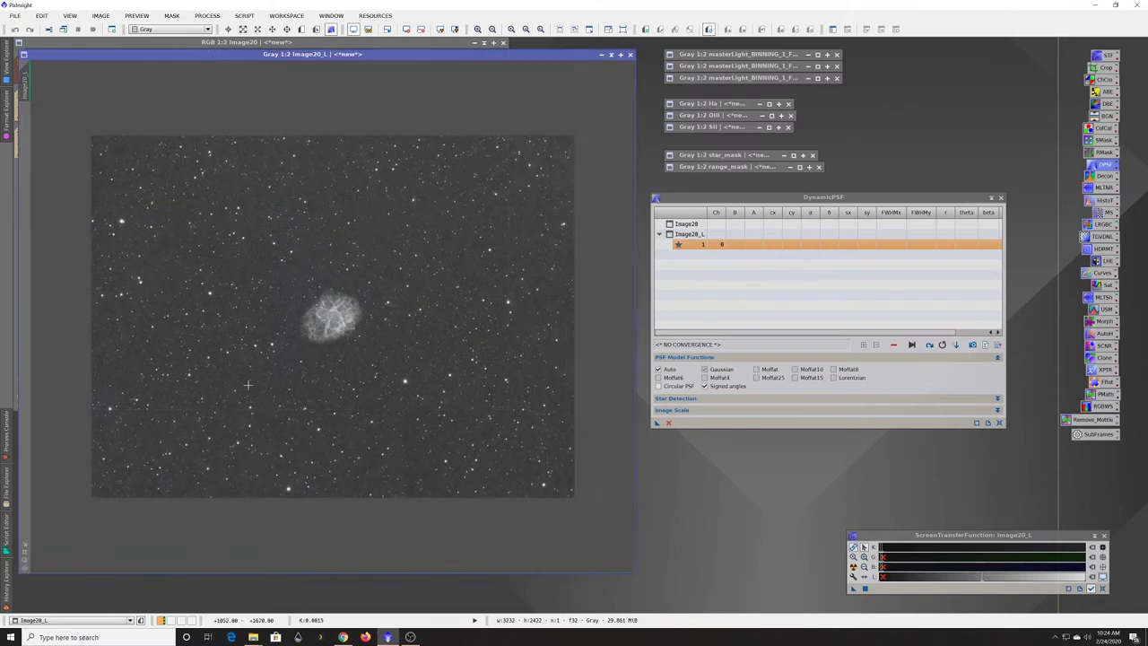
scroll(251, 386, down, 1)
scroll(255, 388, up, 2)
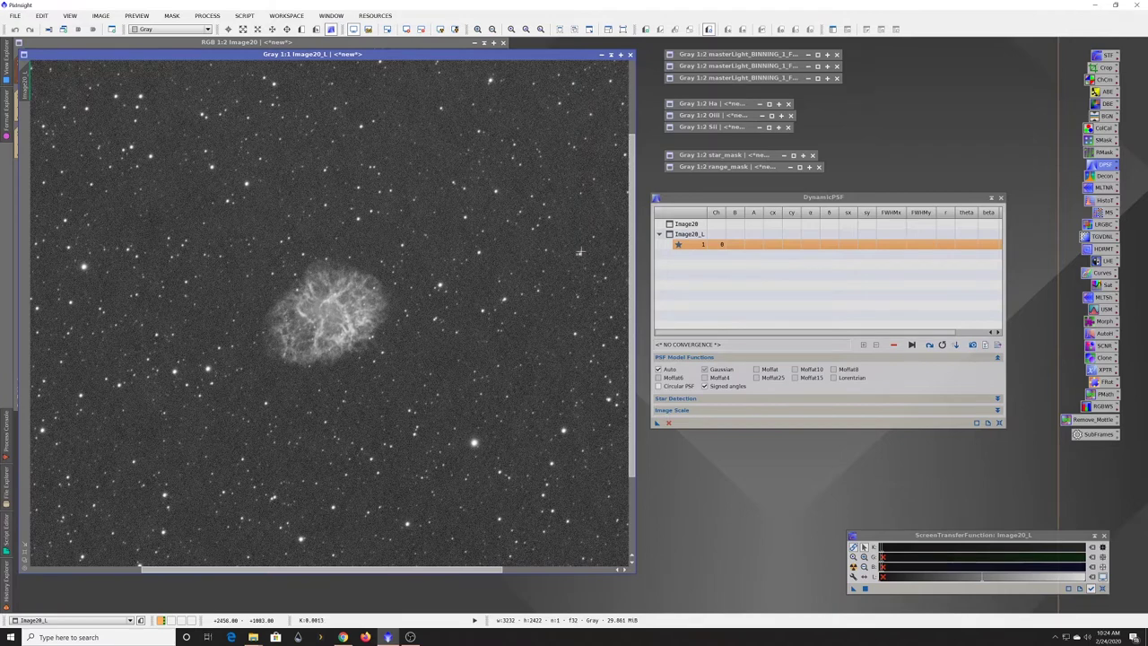
Step: Sample a star on Image20_L, then close DynamicPSF, cancelling the session, and reopen it
click(478, 254)
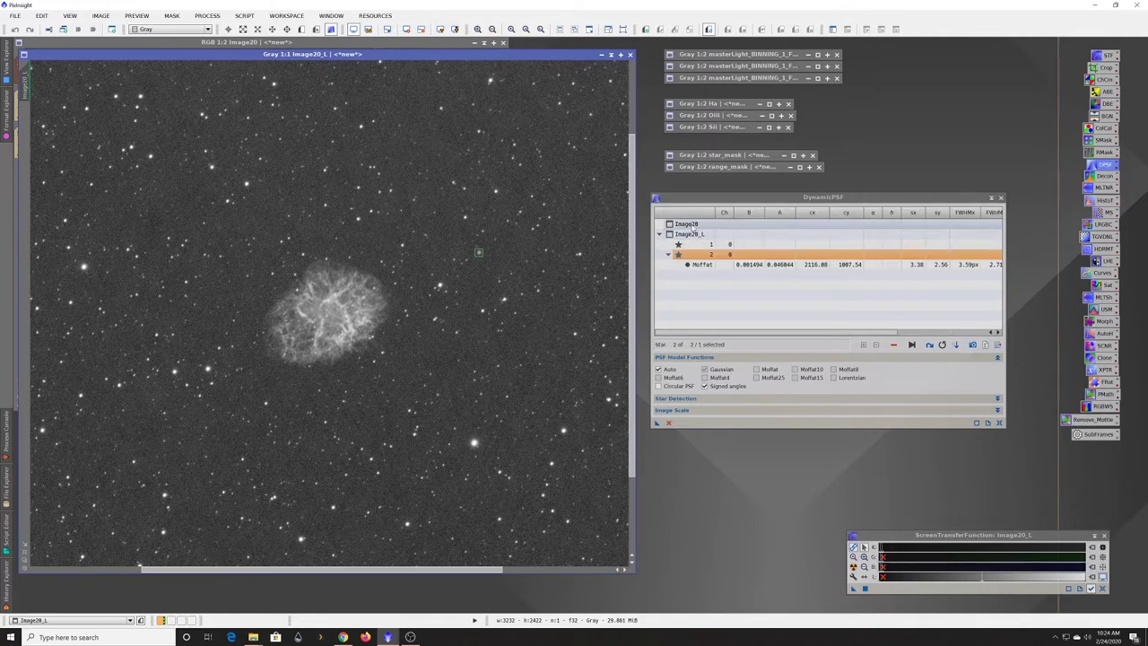
click(687, 223)
click(1000, 197)
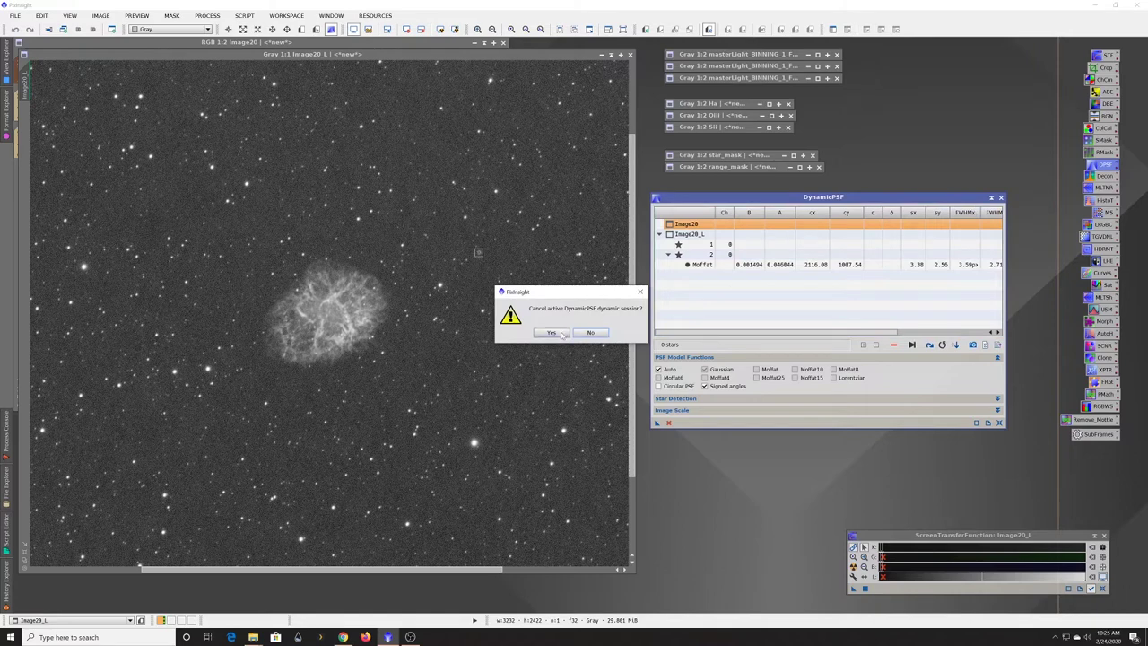
click(551, 333)
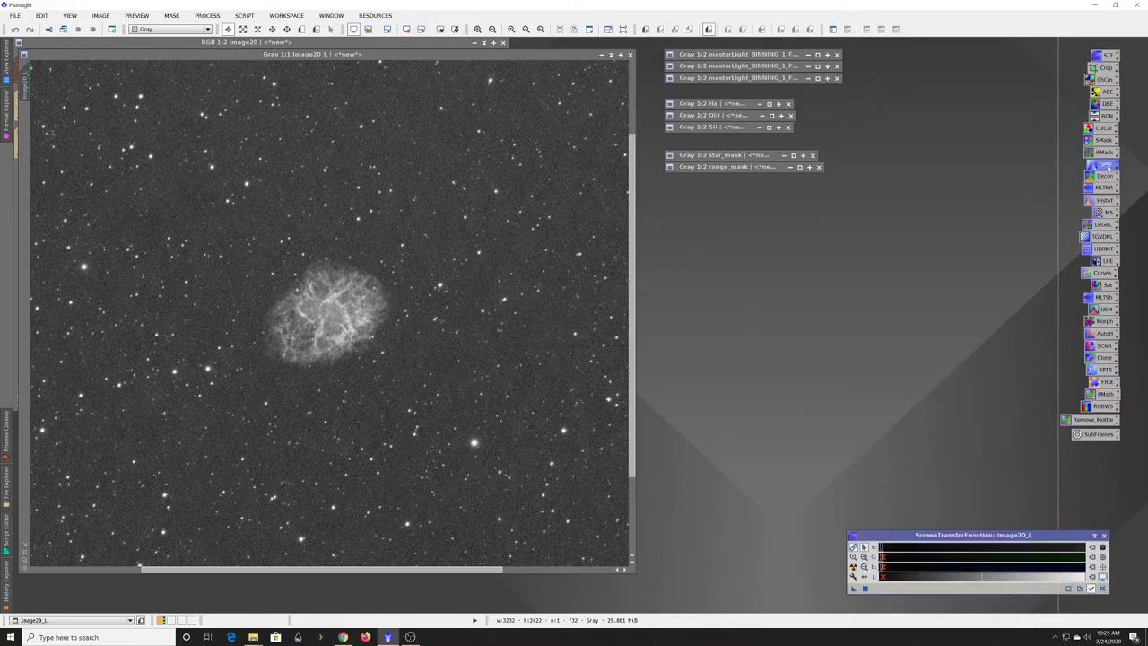
double_click(1104, 165)
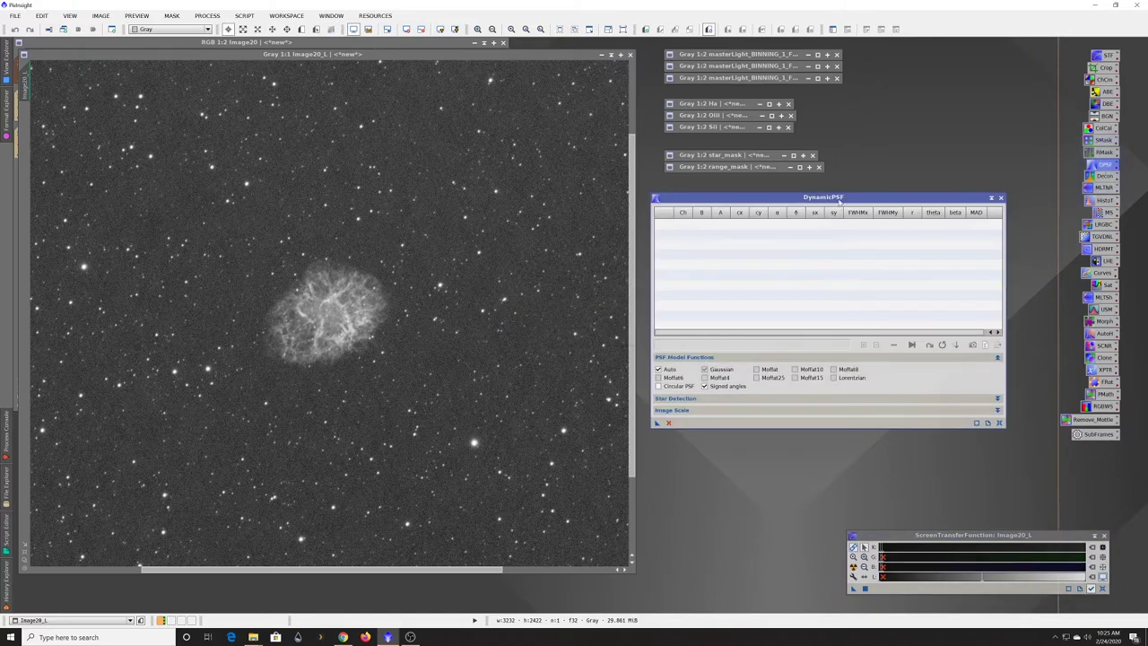
Step: Sample stars on Image20_L, removing the entries that received Gaussian fits
click(478, 252)
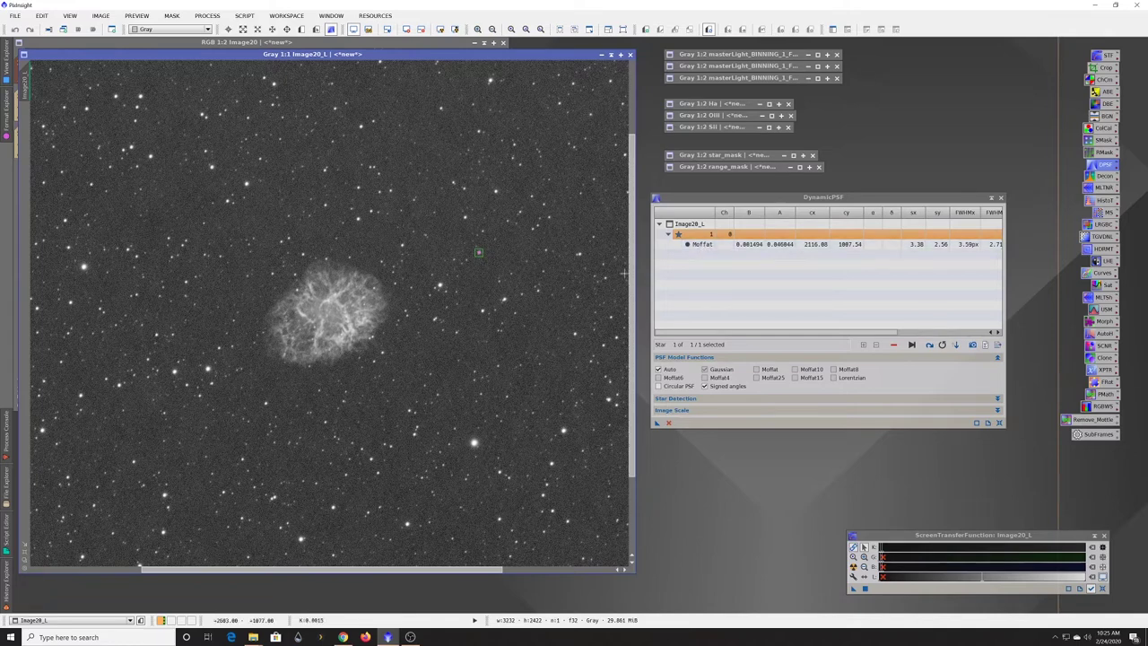
click(473, 442)
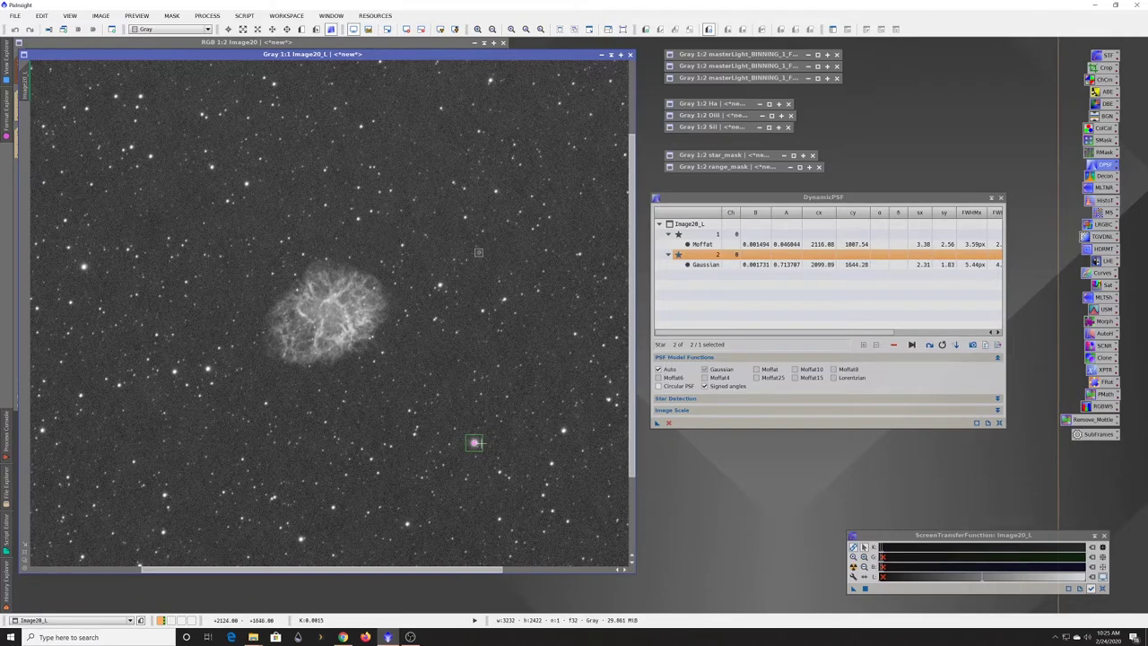
click(712, 268)
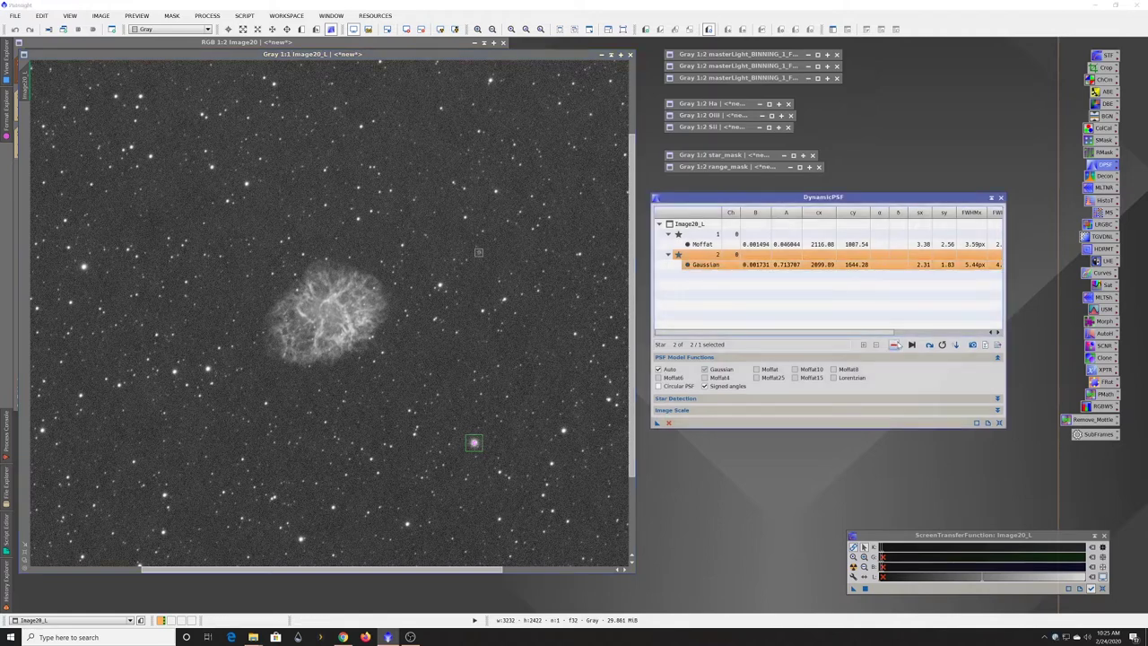
click(895, 344)
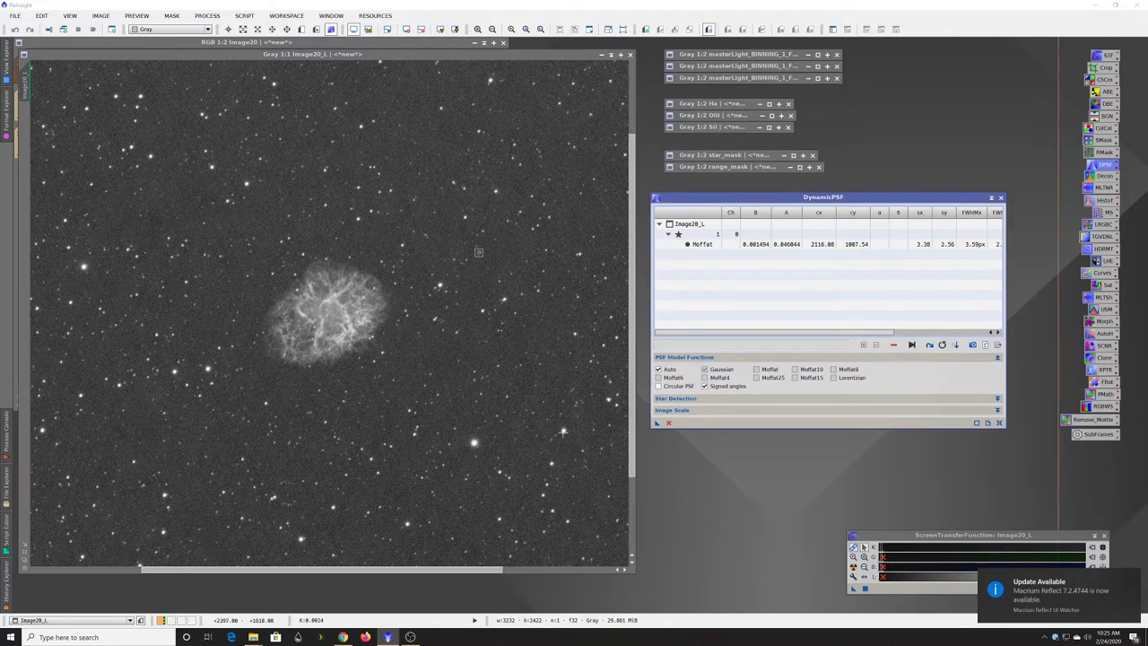
click(563, 430)
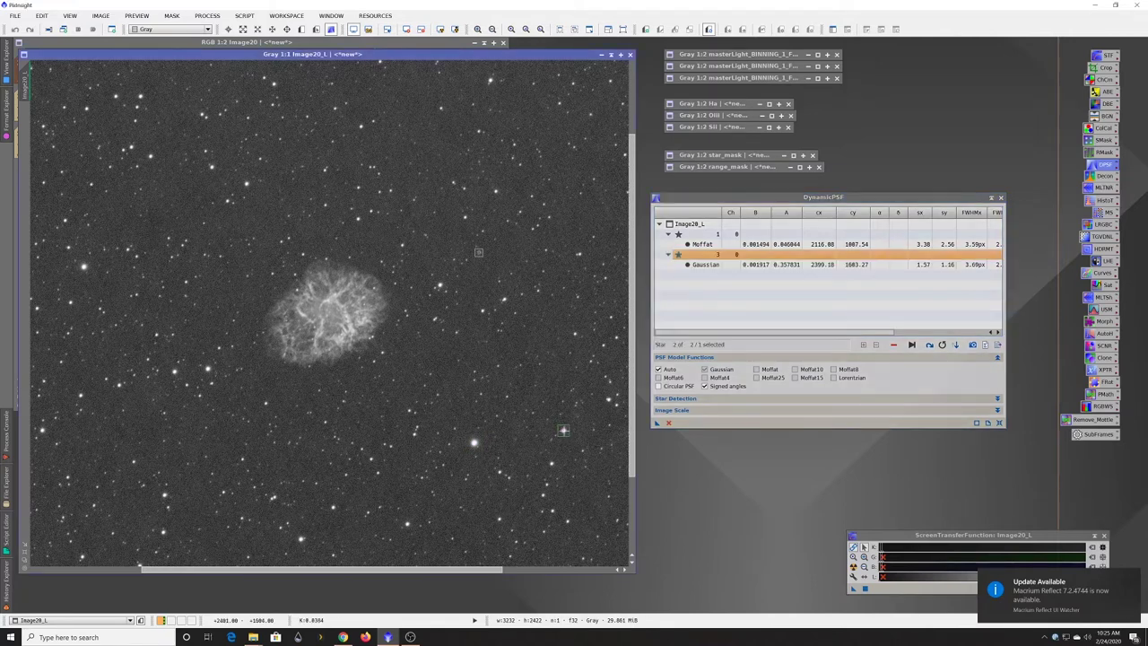
click(706, 267)
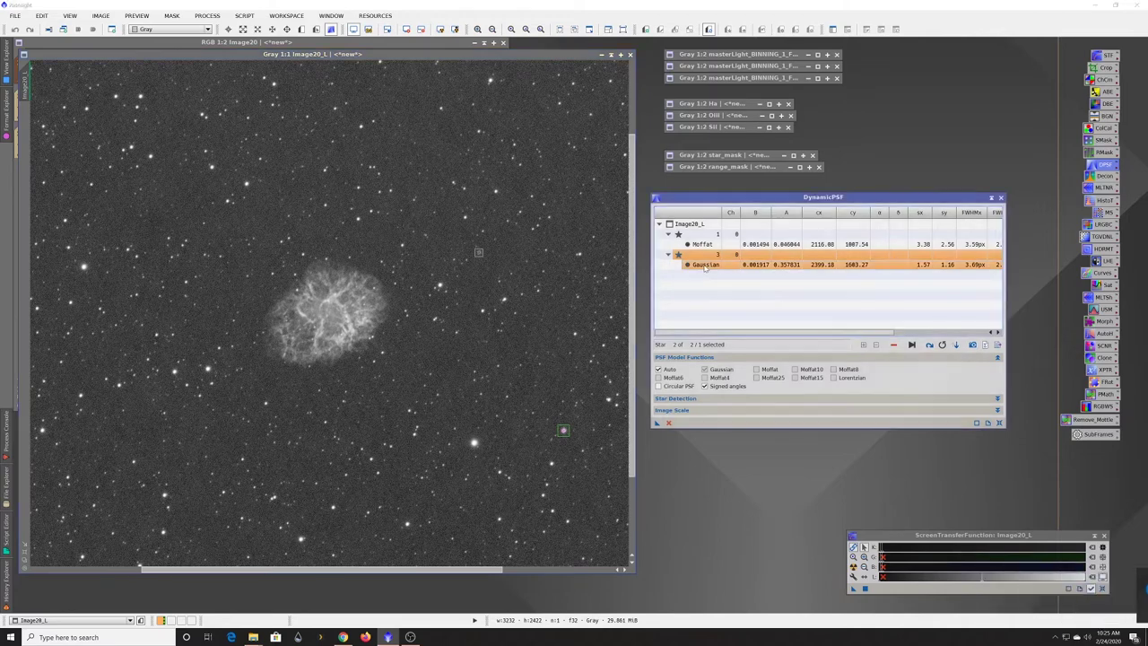
click(893, 345)
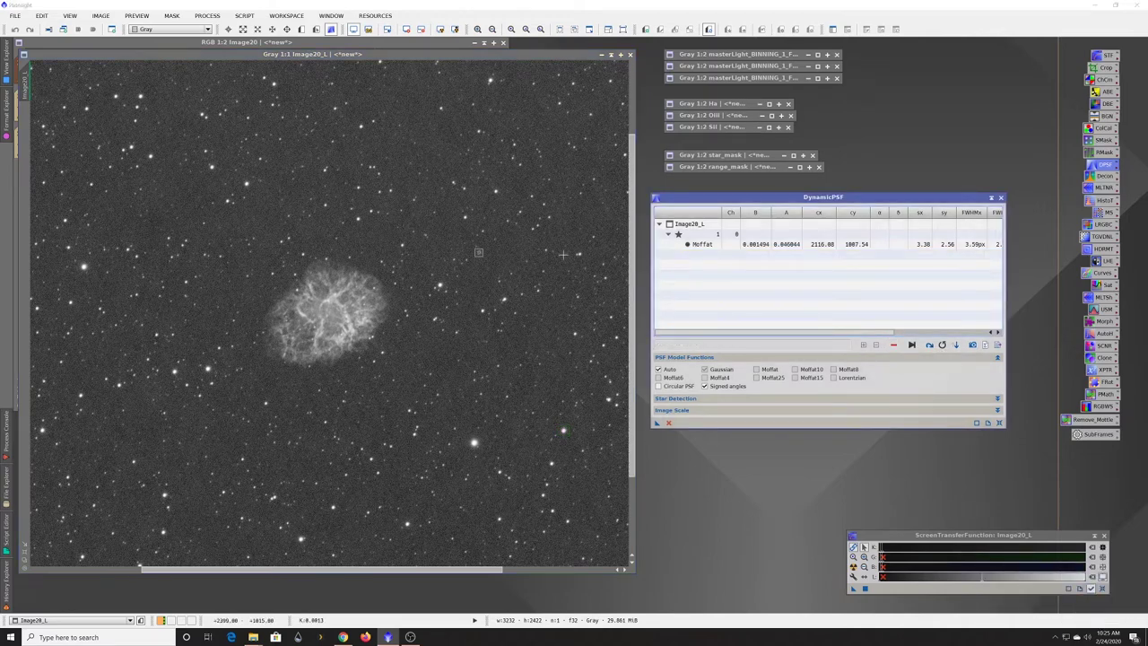
Step: Sample five more stars for Moffat fits, then delete stars 8 and 7
click(358, 218)
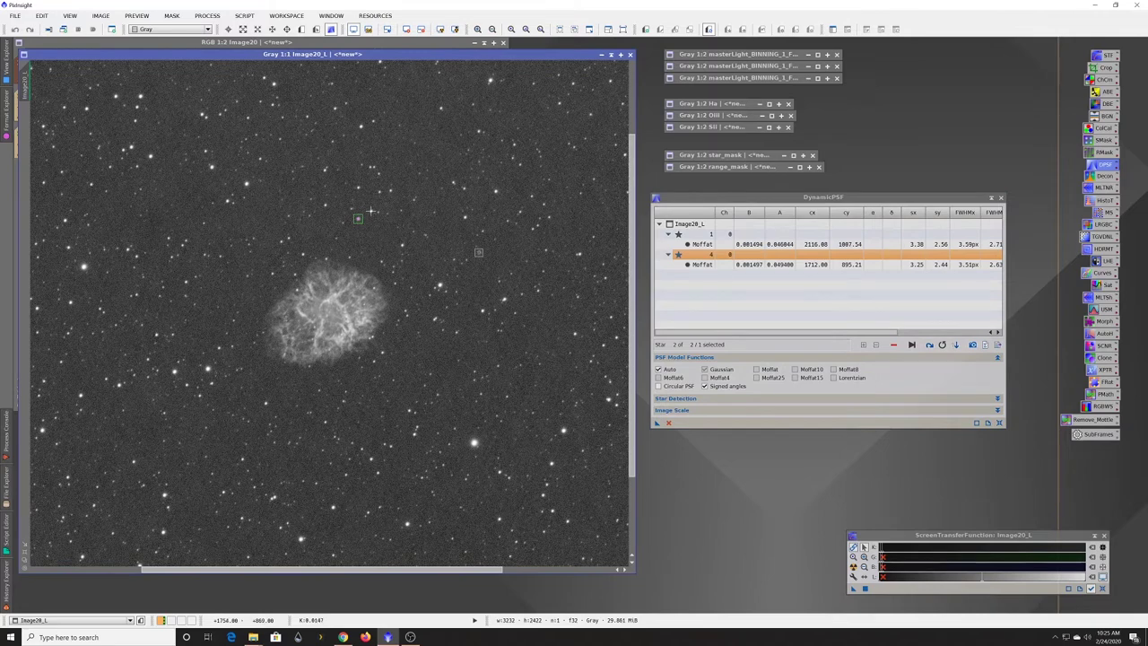
click(370, 211)
click(440, 286)
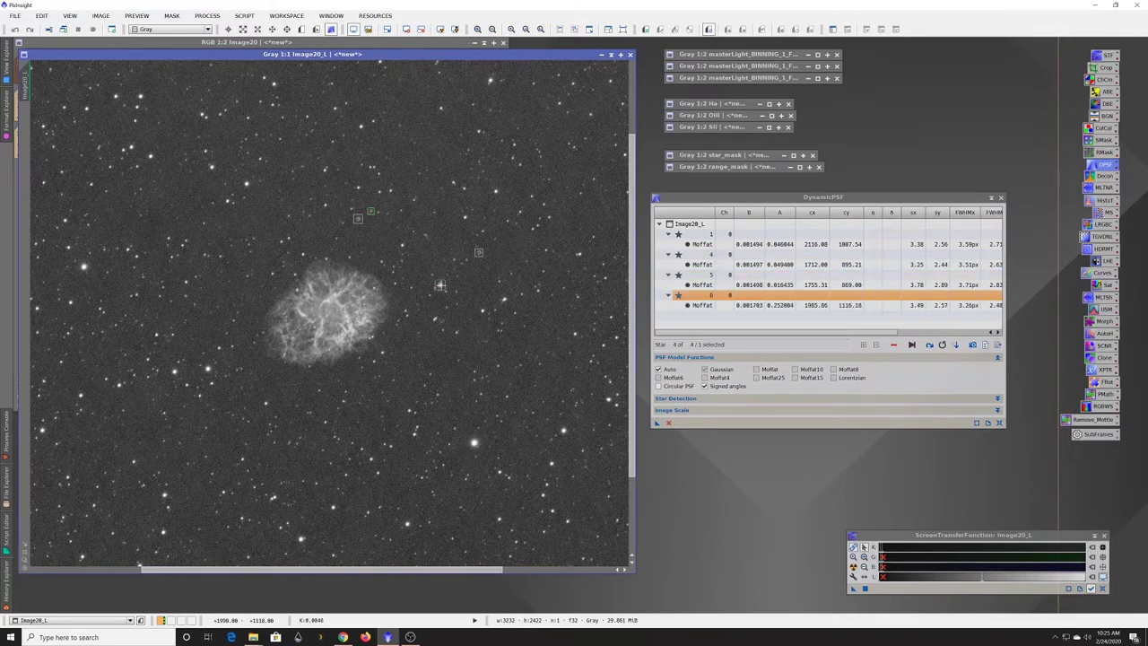
click(245, 183)
click(211, 167)
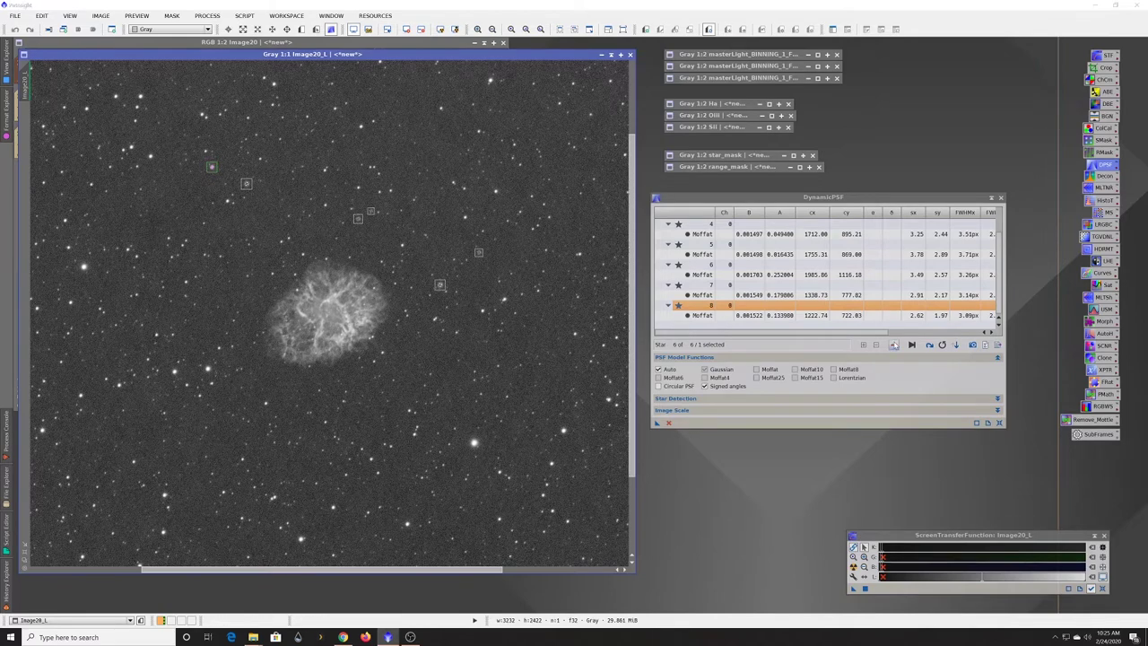
key(Delete)
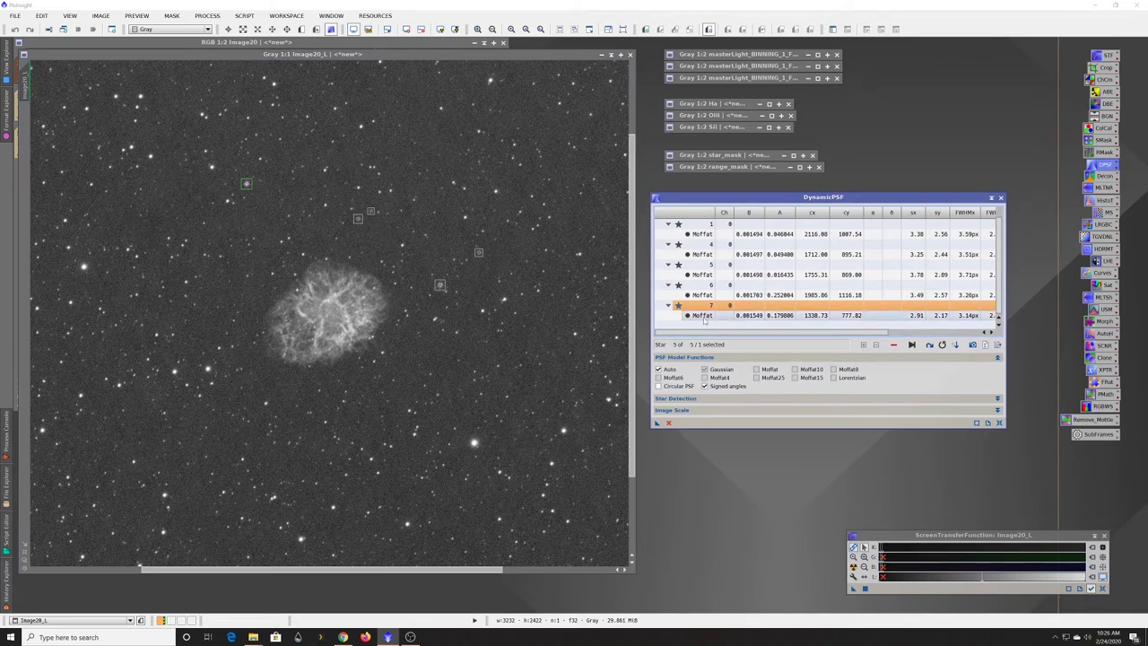
click(893, 344)
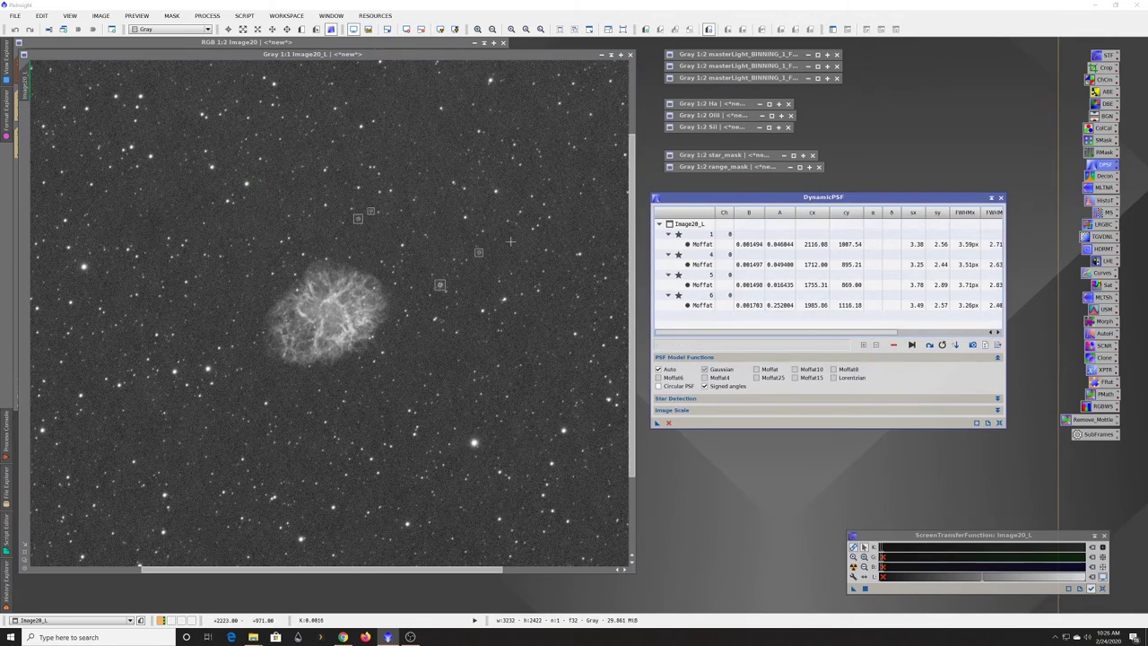
Step: Sample stars above the nebula, on the left side and along the bottom edge
click(324, 205)
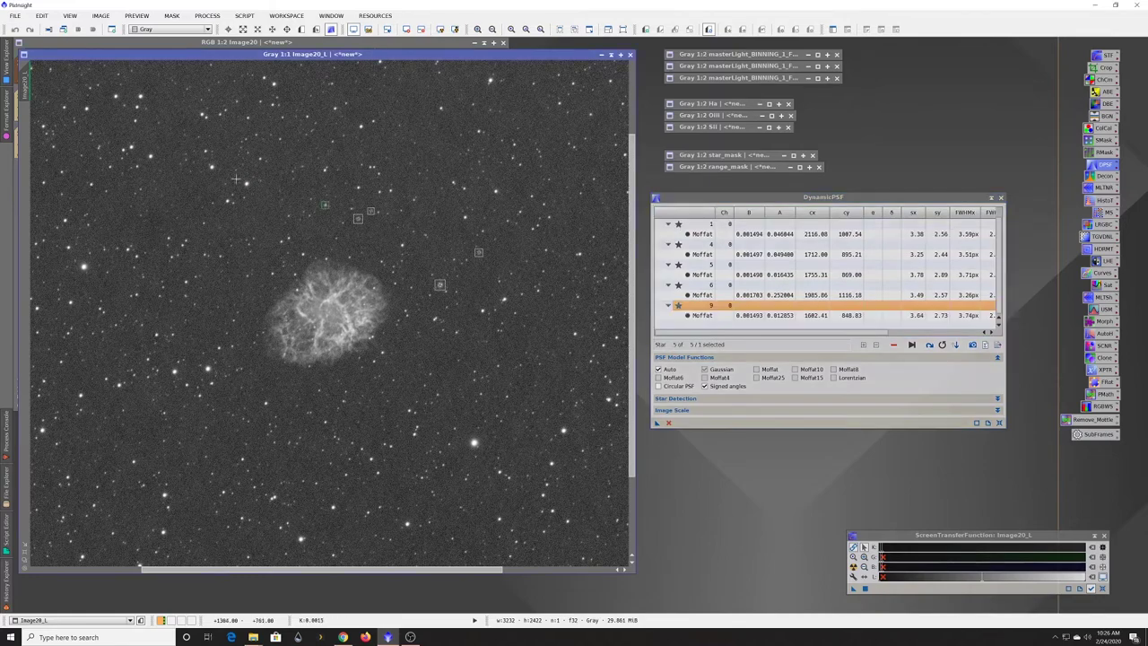
click(119, 384)
click(79, 395)
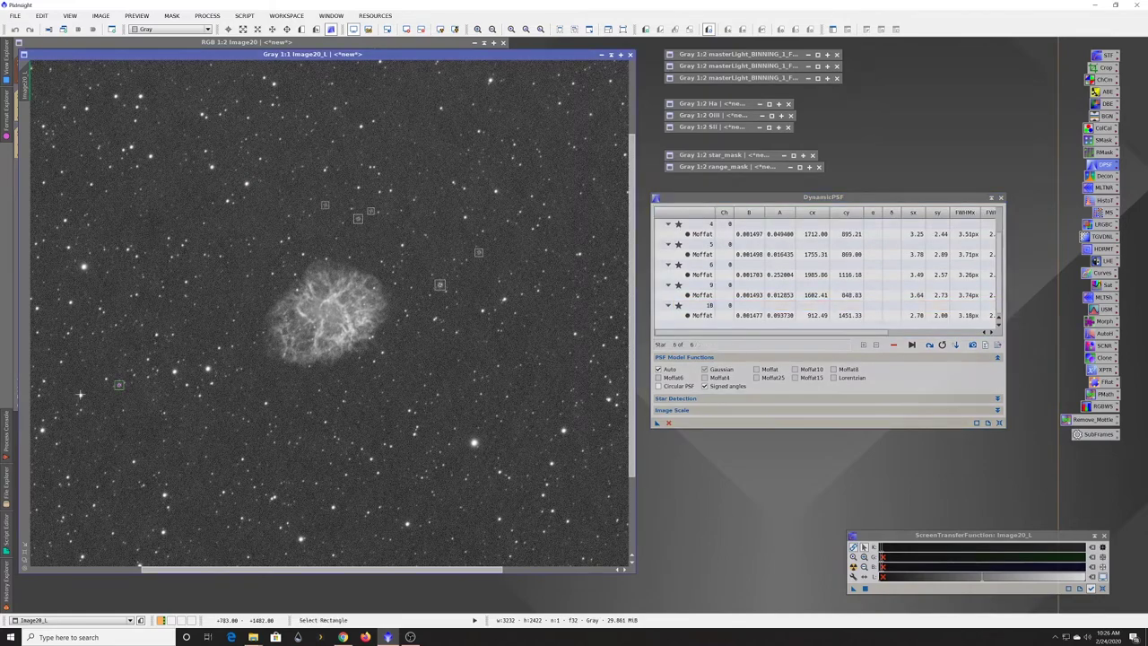
click(134, 462)
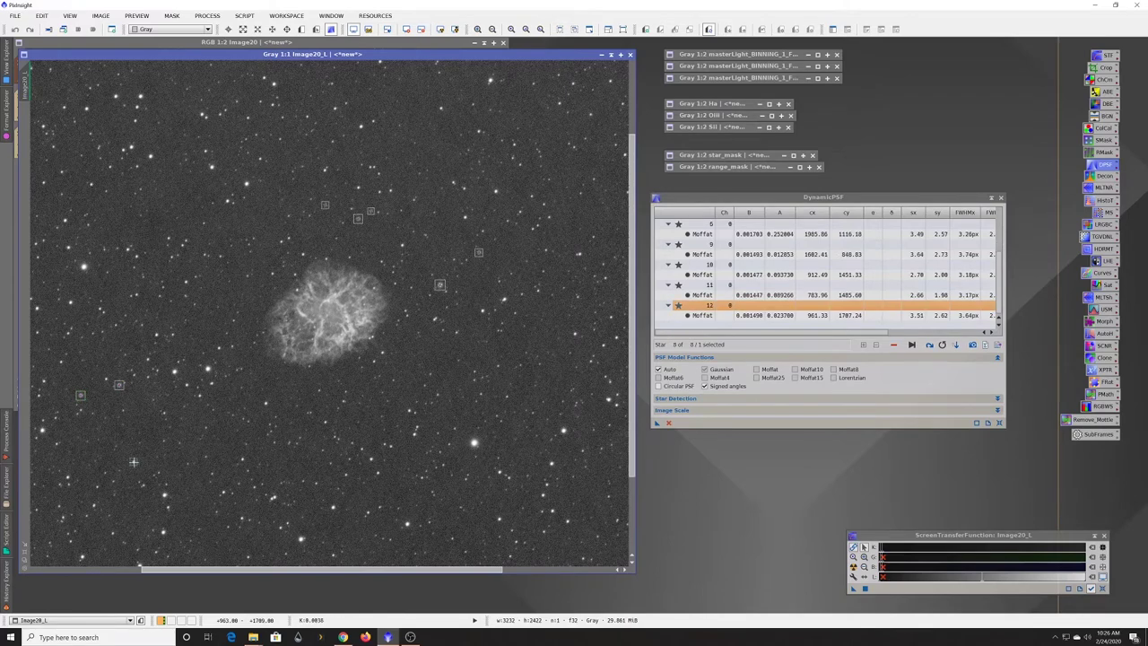
click(332, 509)
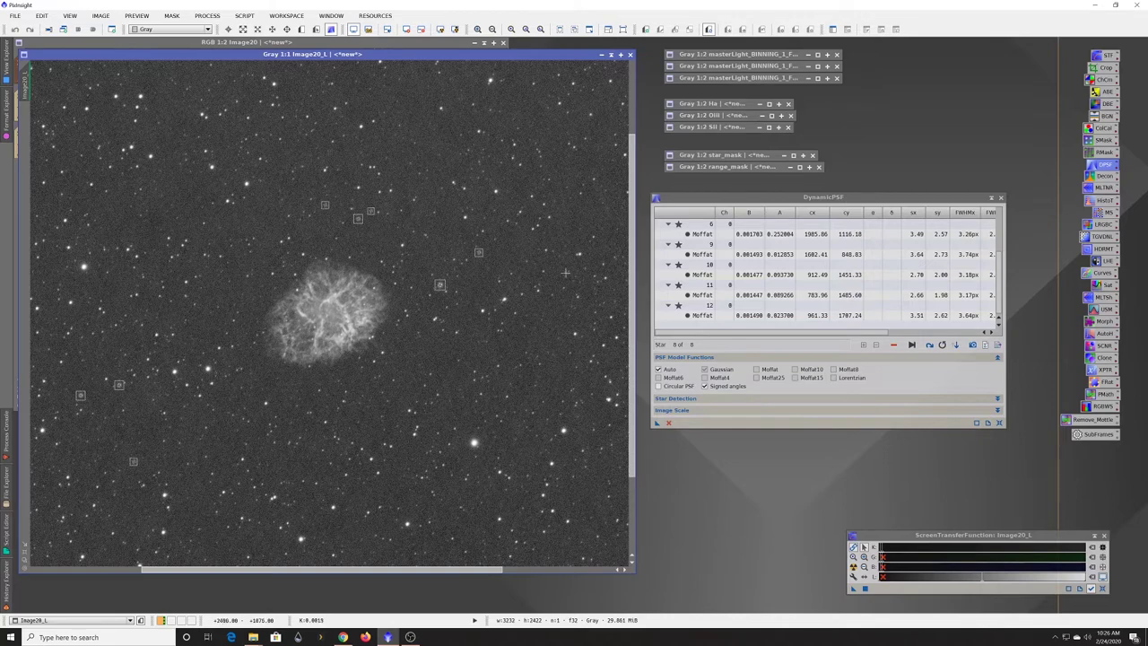
click(332, 506)
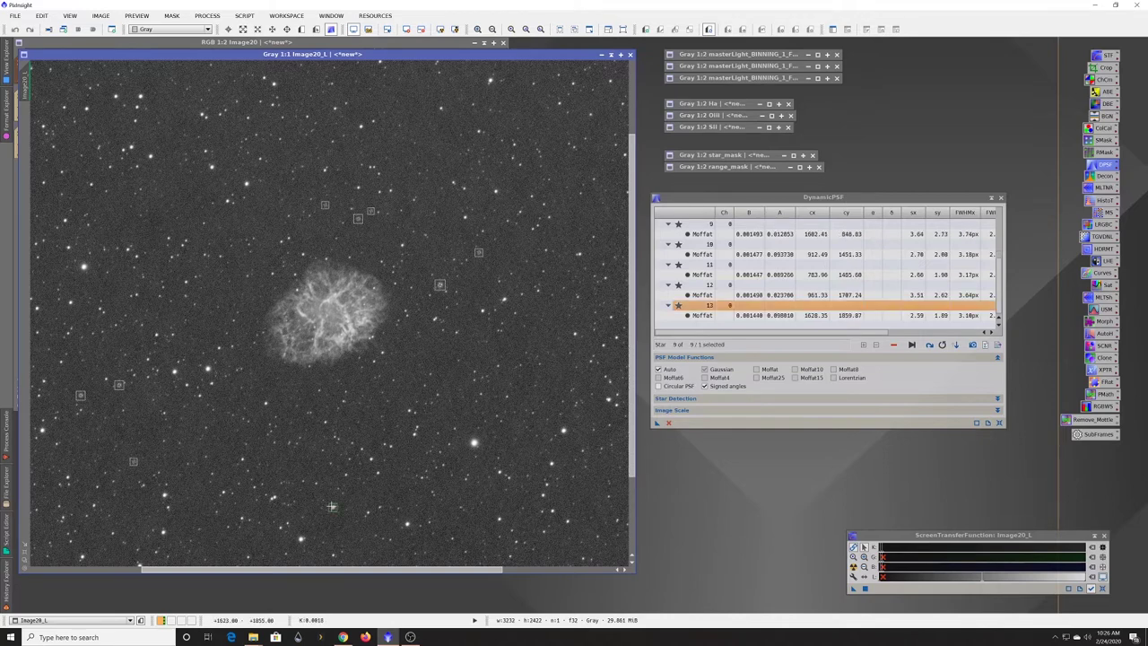
click(407, 522)
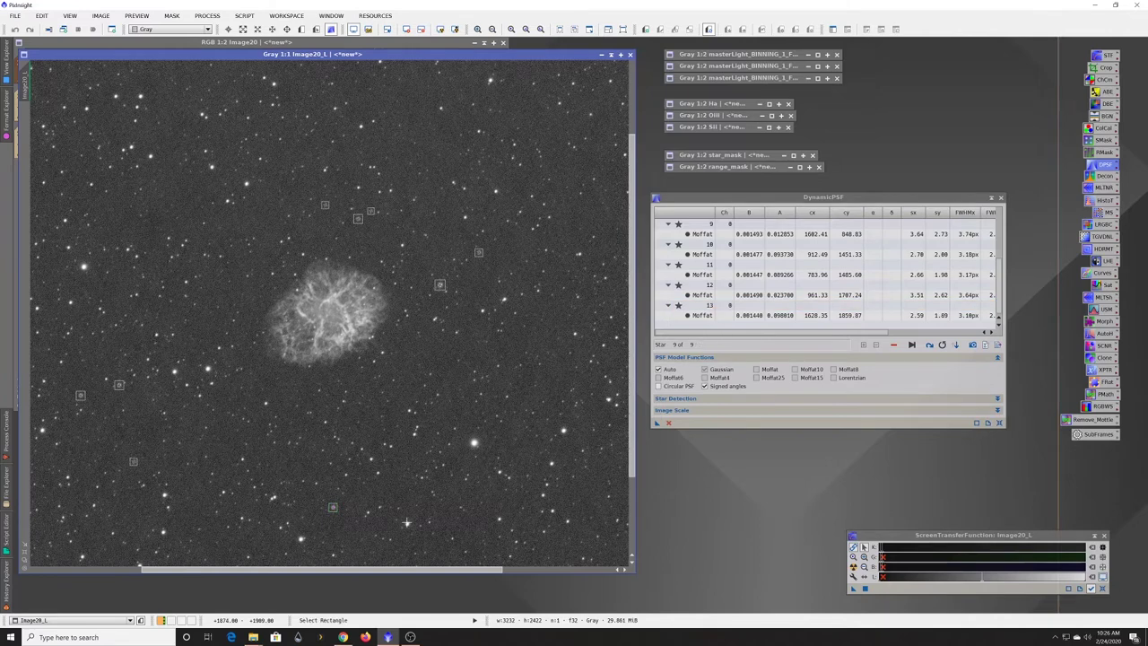
click(500, 518)
click(565, 519)
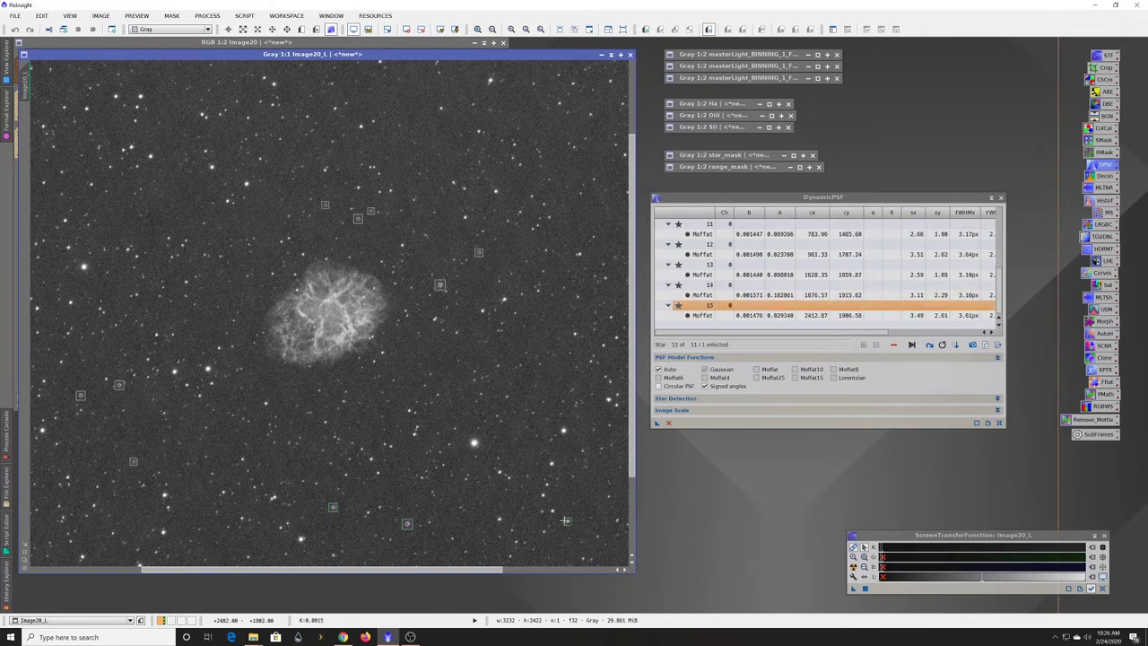
click(553, 510)
click(553, 510)
click(543, 493)
click(500, 518)
click(550, 464)
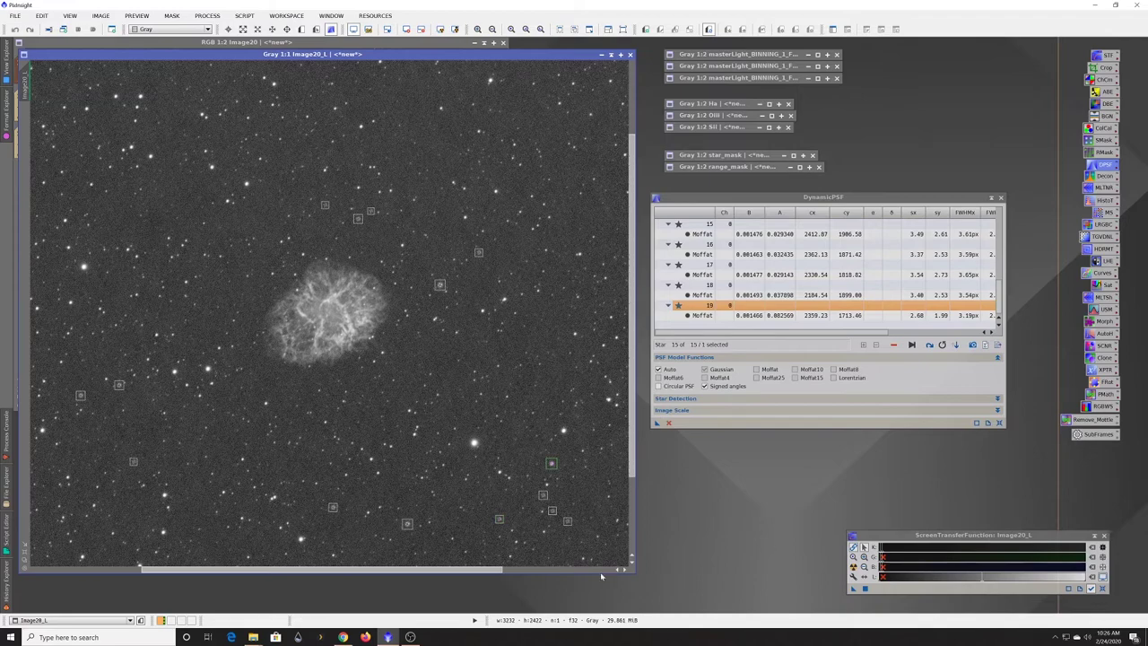
Step: Pause the screen recording, then sample right-side and top-edge stars, discarding star 22
click(410, 637)
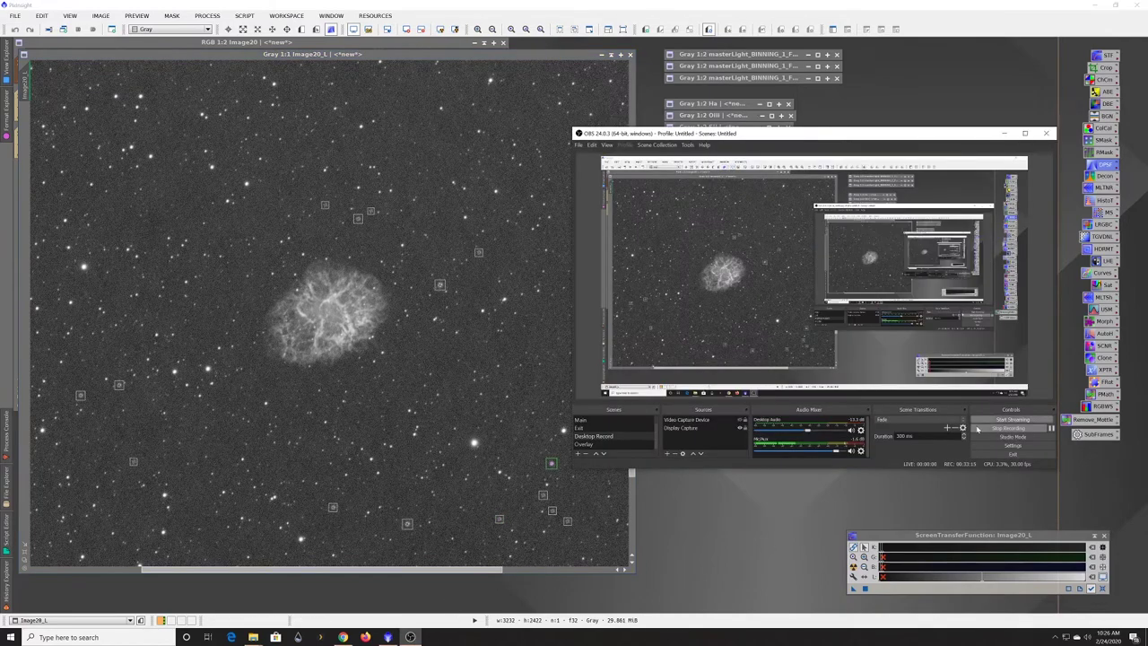
click(1051, 428)
click(564, 59)
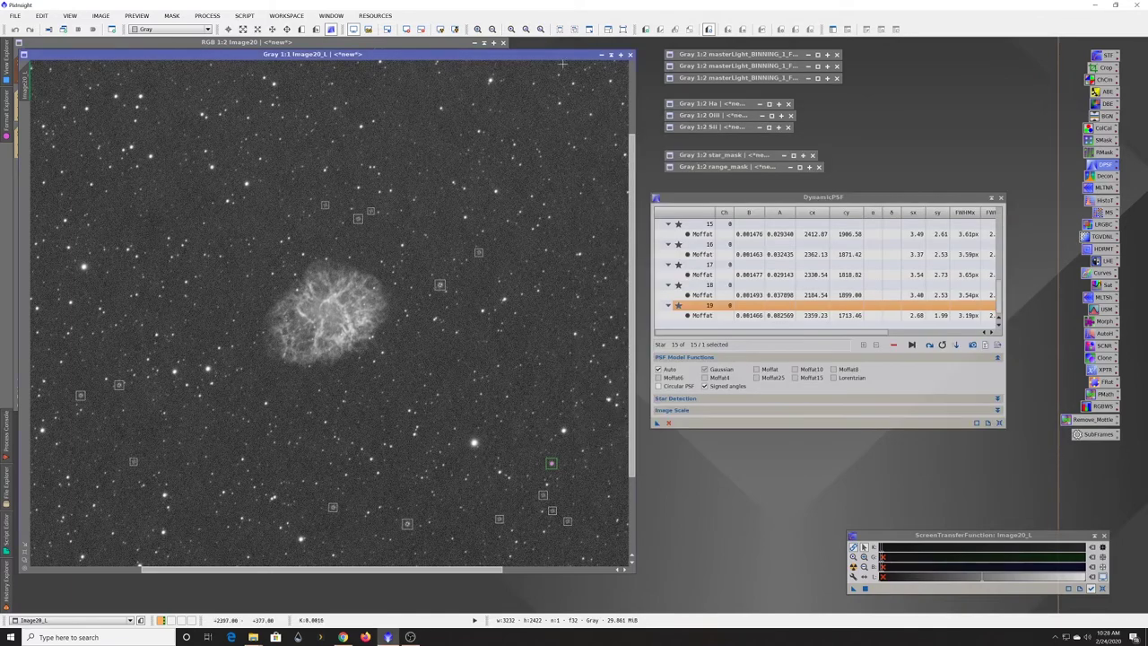
click(563, 431)
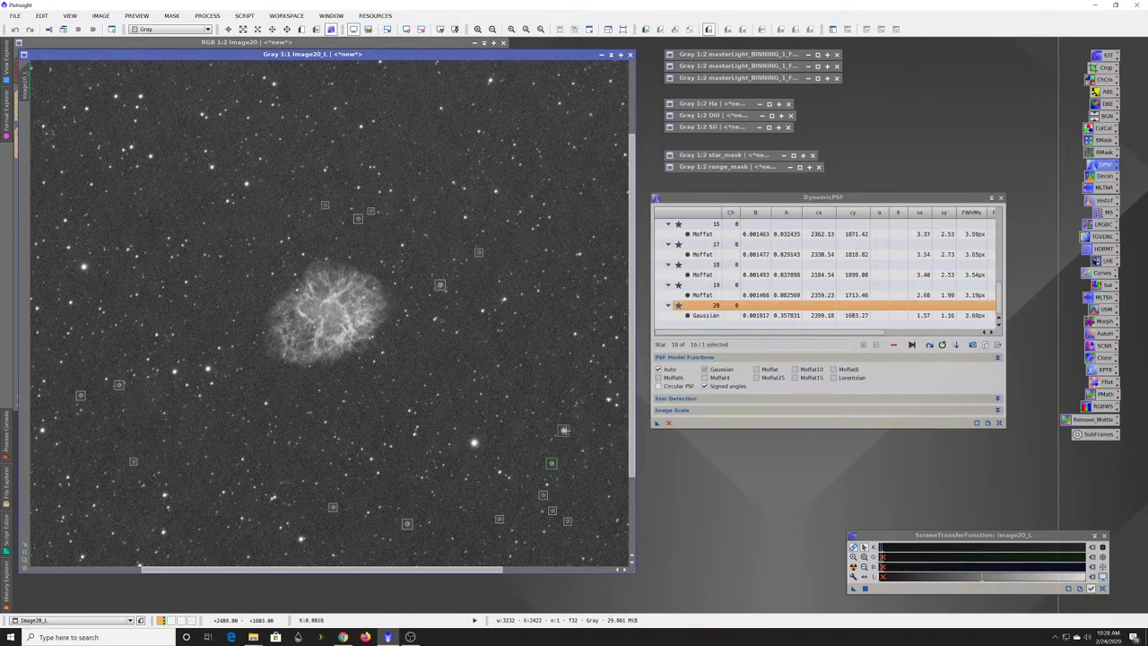
click(575, 334)
click(492, 79)
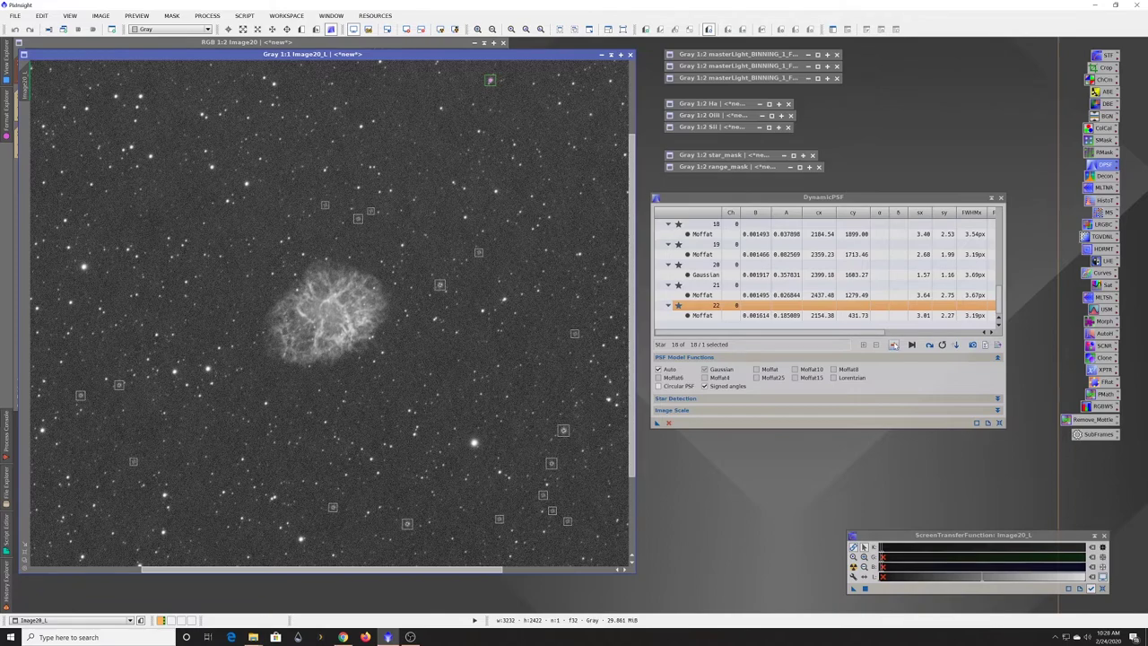
click(893, 344)
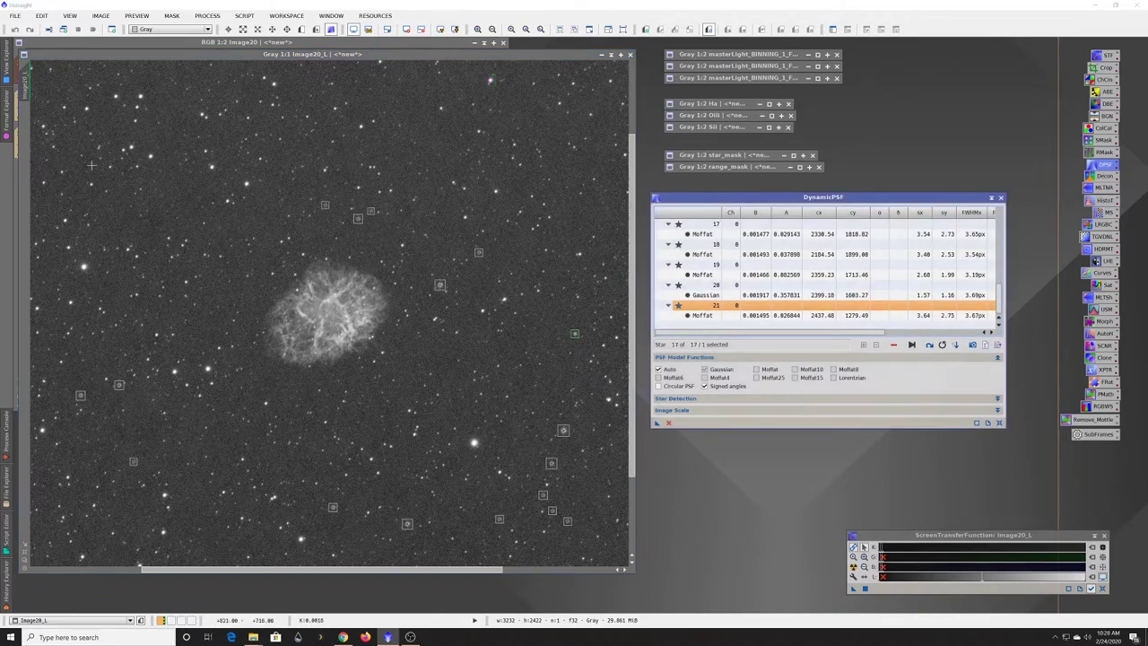
Step: Sample stars in the upper-left corner, along the top, right of the nebula and left edge
click(86, 107)
click(116, 95)
click(140, 96)
click(137, 107)
click(135, 120)
click(131, 147)
click(150, 156)
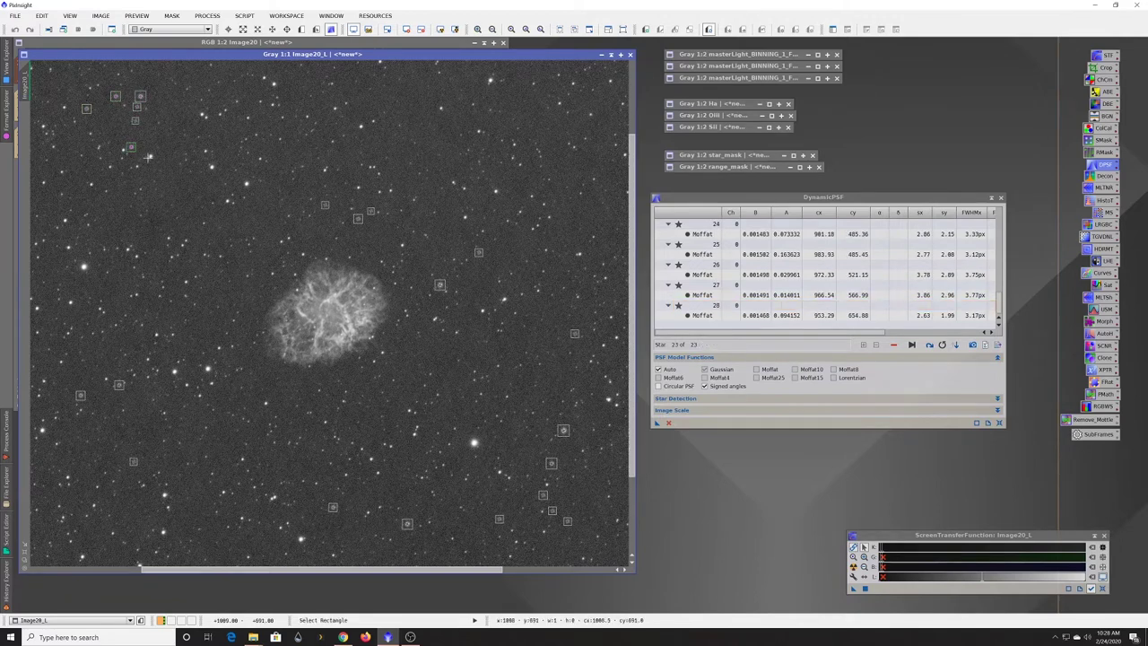
click(192, 114)
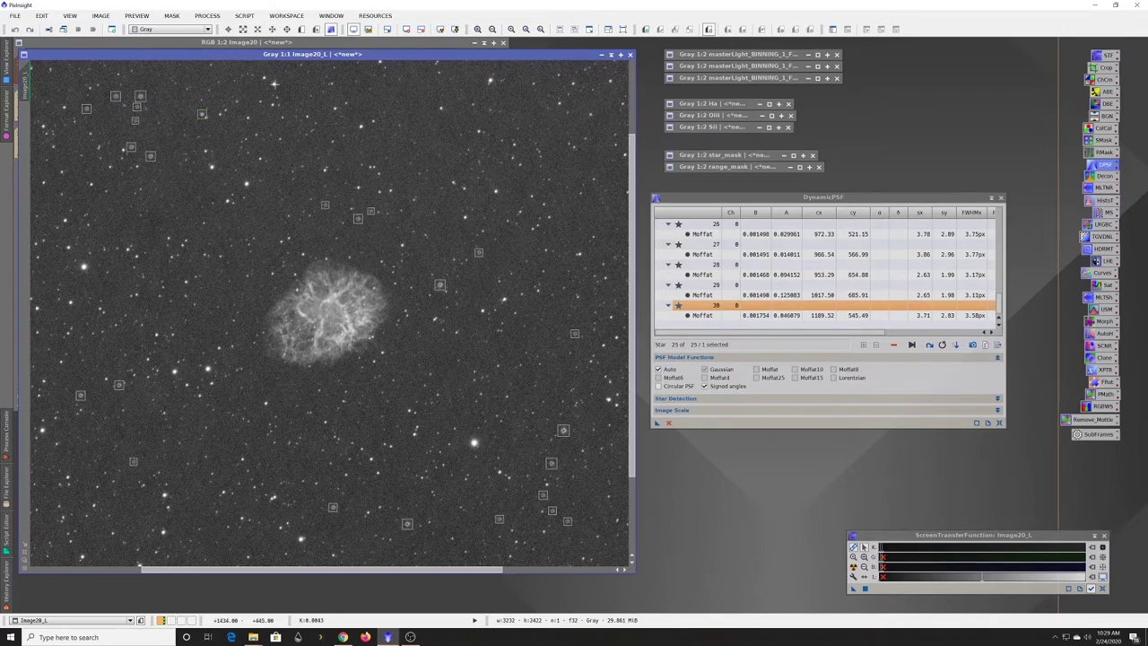
click(273, 83)
click(265, 79)
click(482, 311)
click(42, 430)
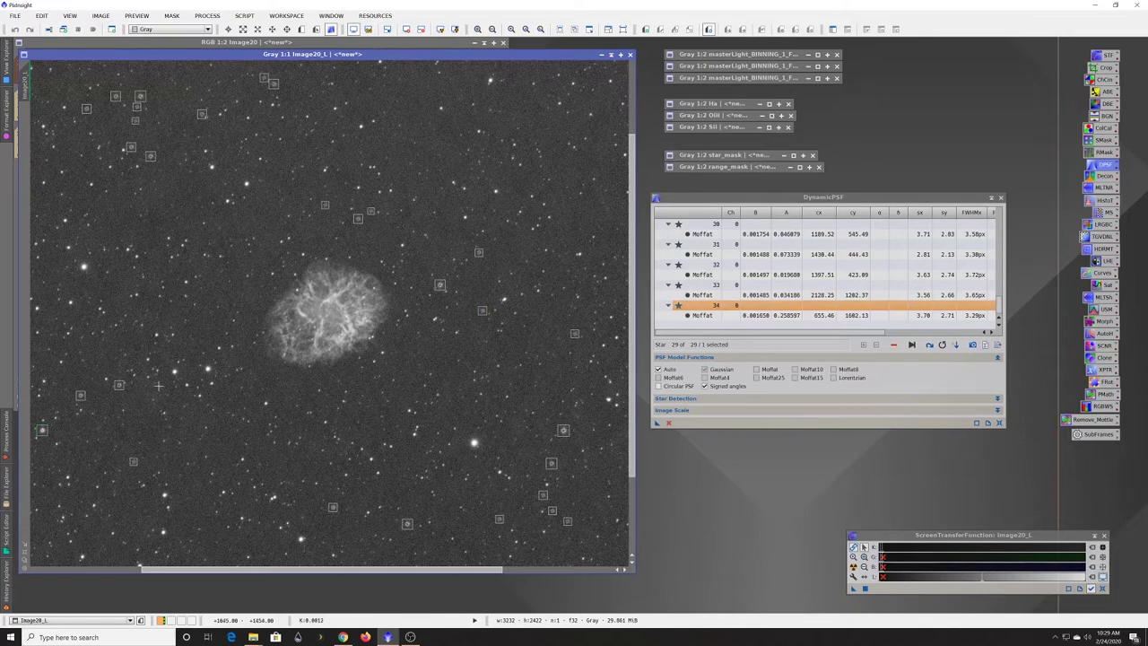
Step: Zoom out and add DynamicPSF samples from stars in the upper and left parts of the frame
scroll(158, 386, down, 1)
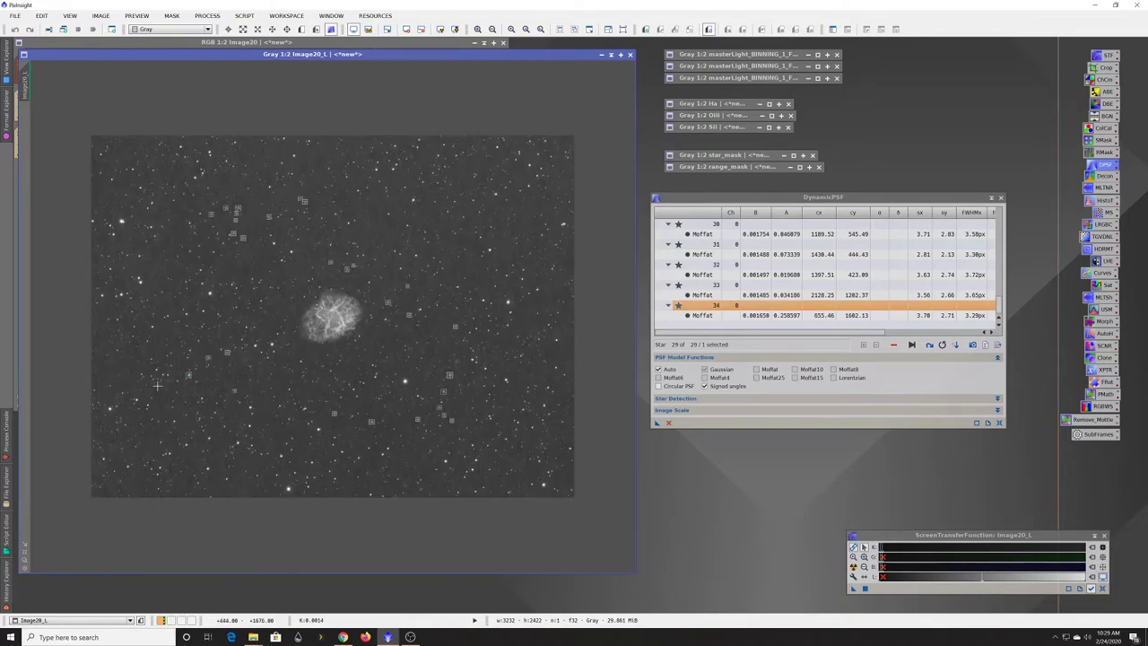
click(489, 251)
click(391, 169)
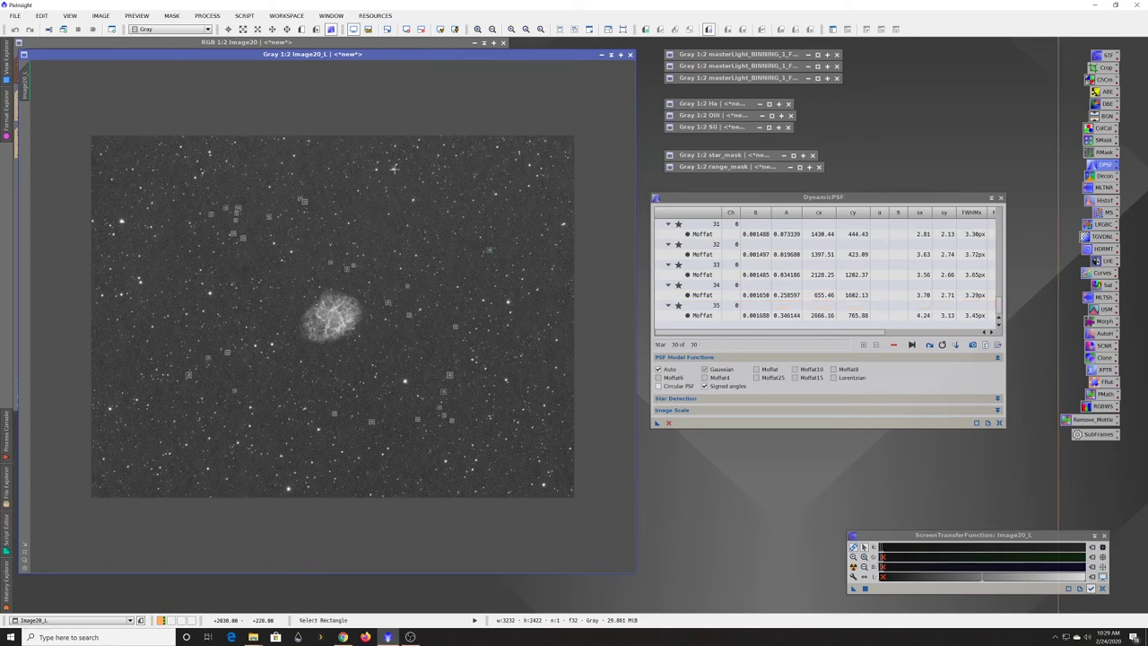
click(376, 168)
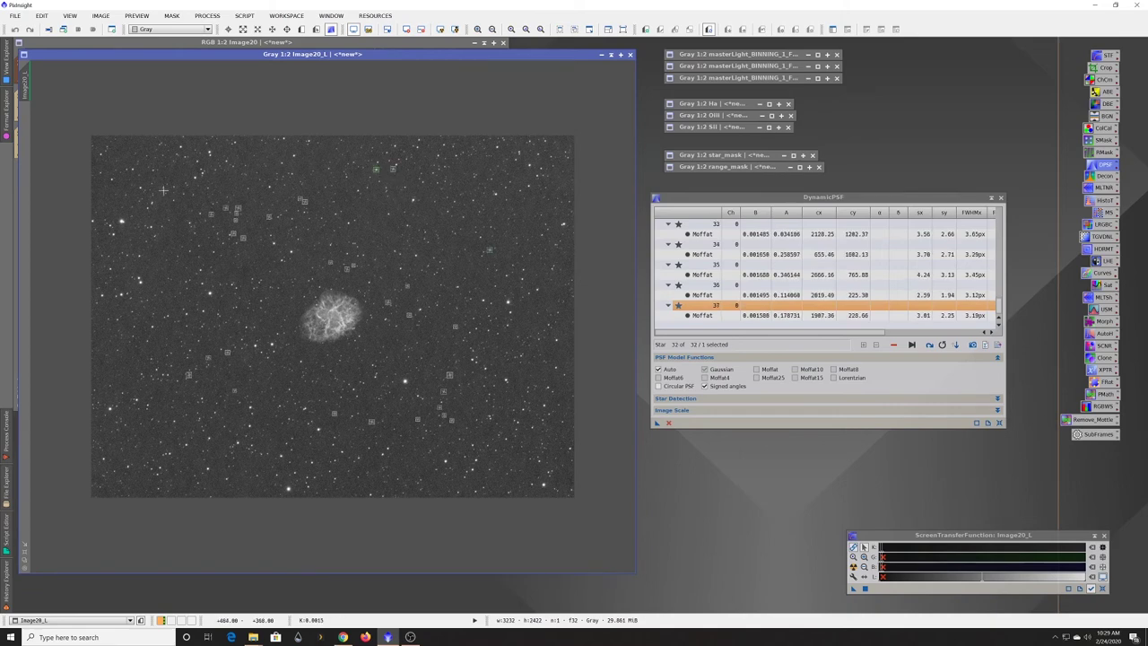
click(208, 153)
click(140, 281)
click(101, 296)
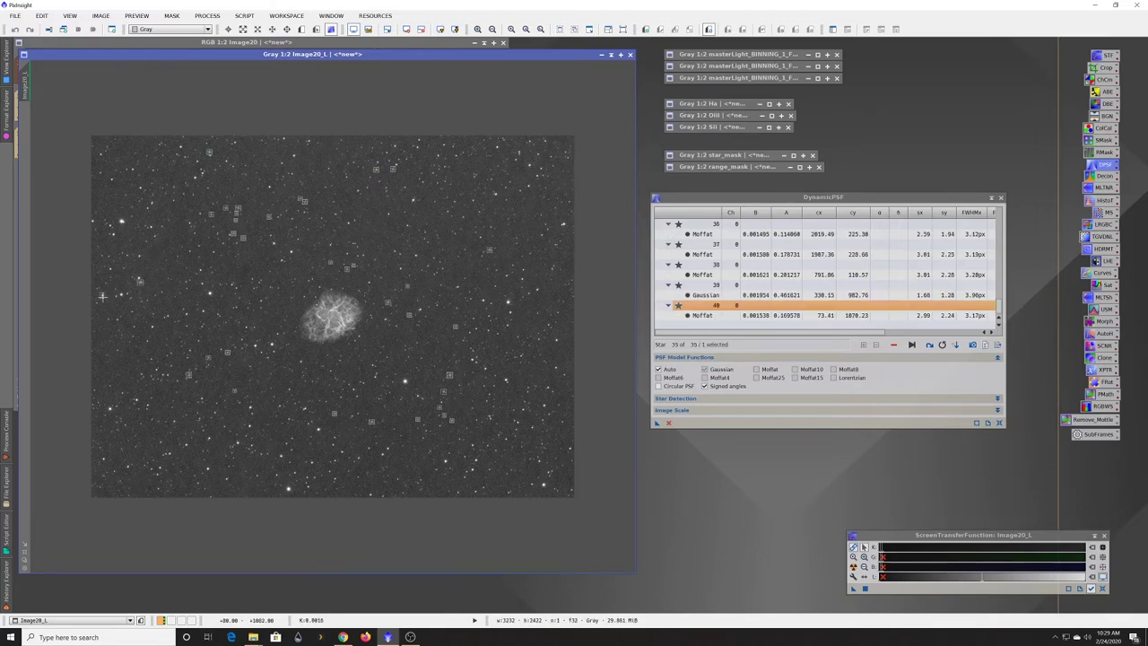
click(119, 294)
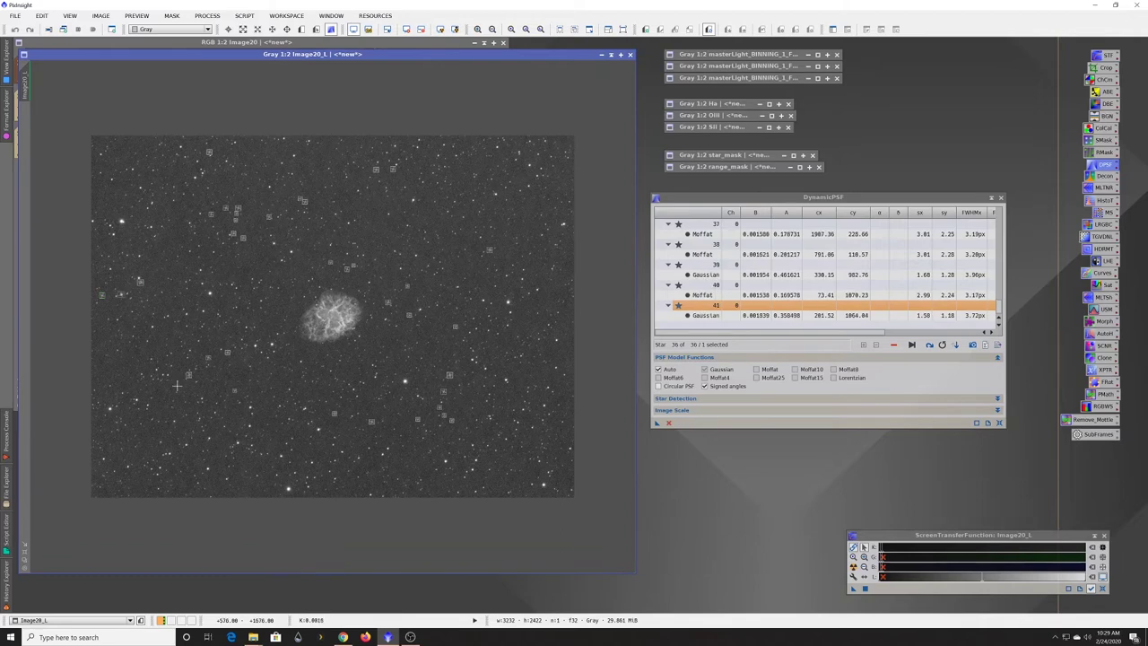
click(111, 408)
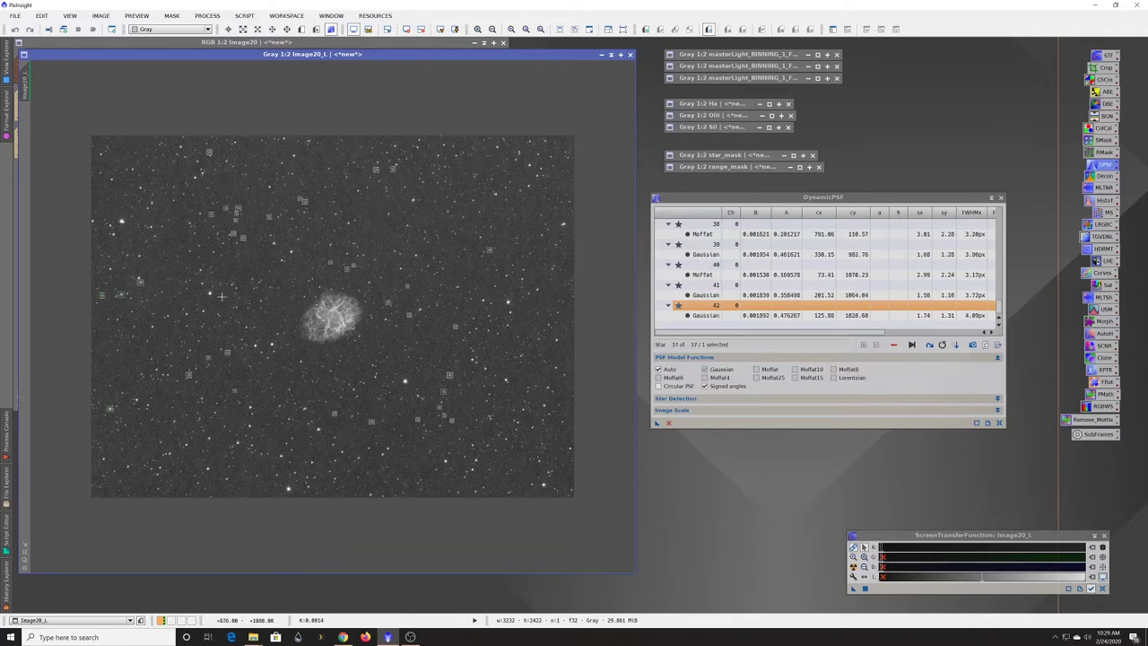
Step: Sample more stars on the right and bottom, reaching 44 stars, and select Gaussian-fit star 48
click(483, 303)
click(503, 379)
click(557, 340)
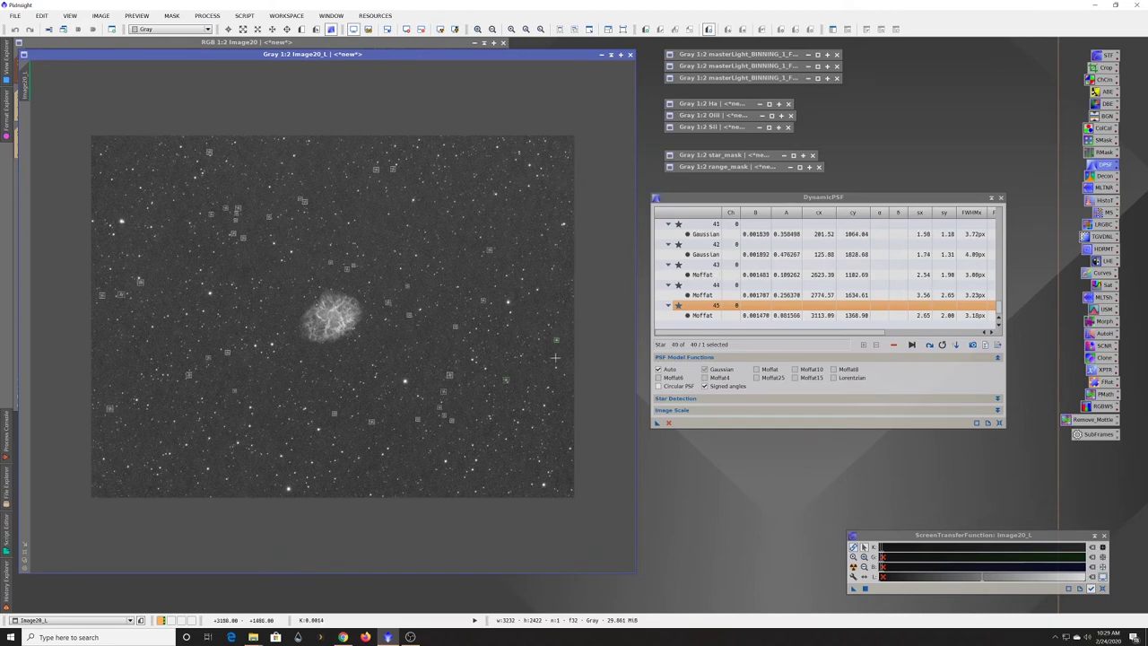
click(557, 366)
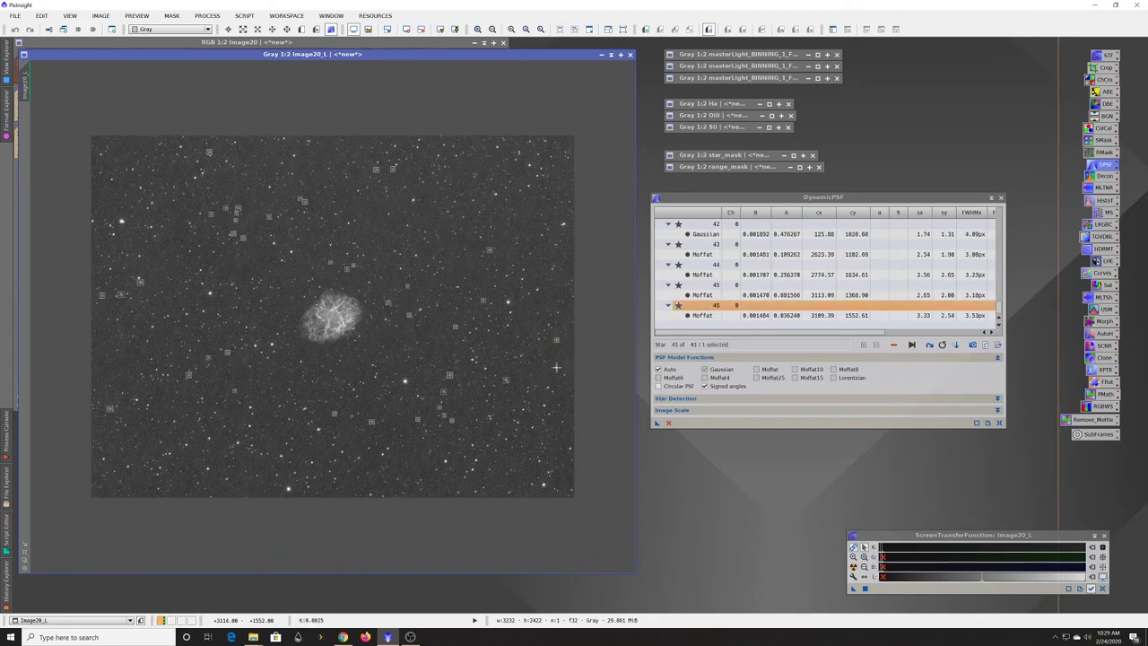
click(470, 359)
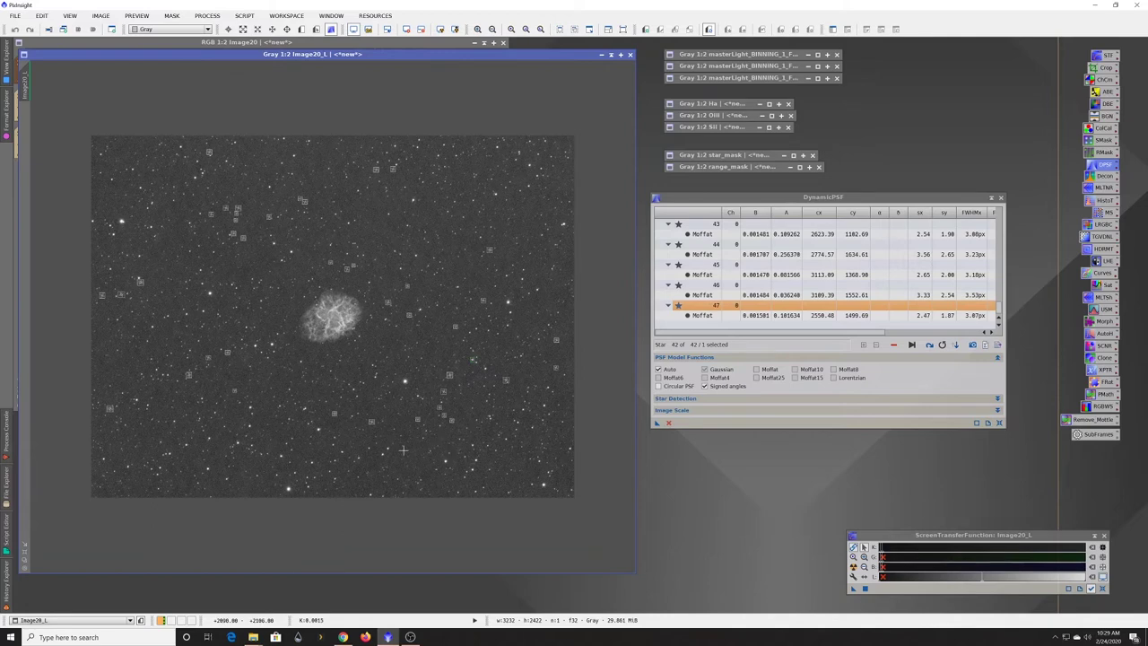
click(444, 461)
click(471, 468)
click(703, 295)
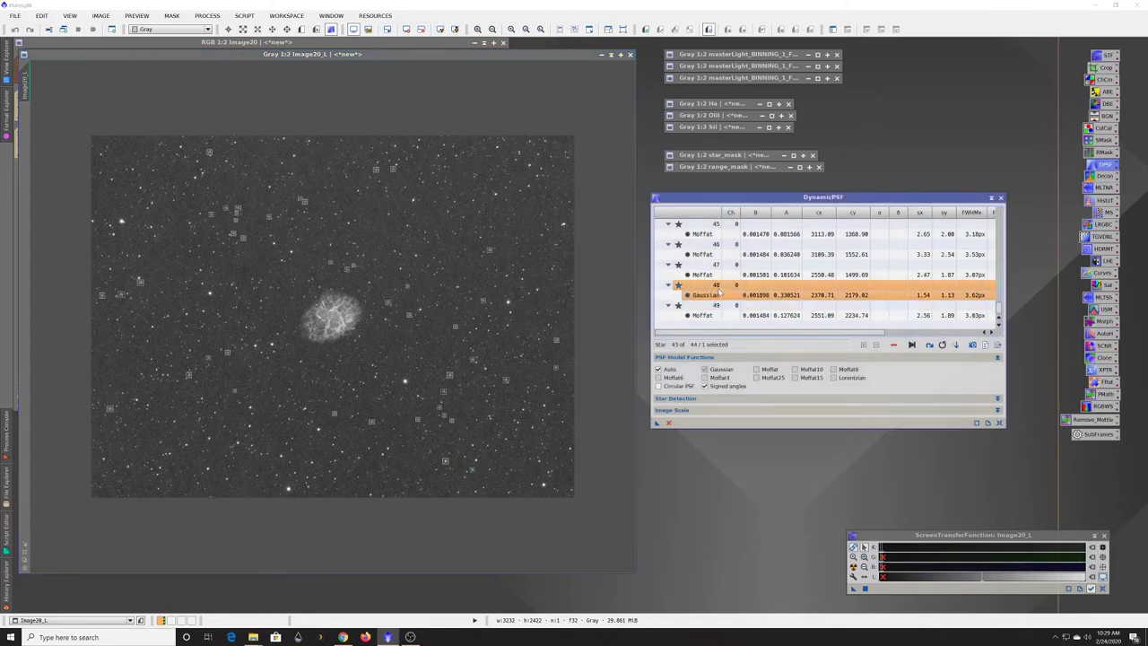
scroll(715, 282, up, 5)
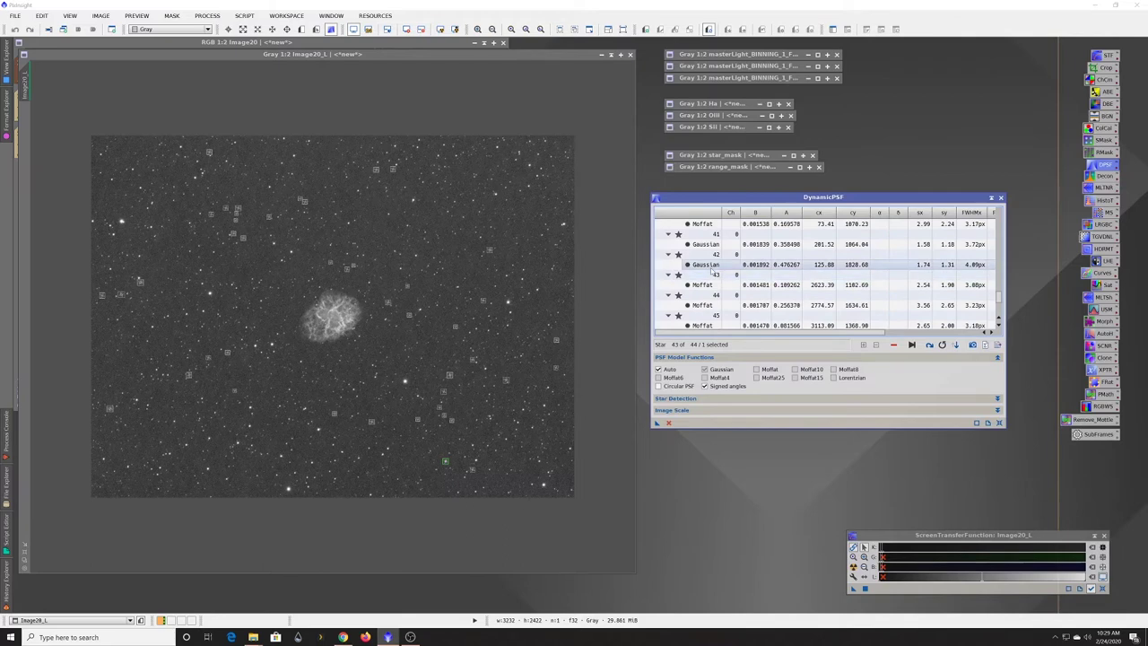
Step: Select the Gaussian-fitted stars 42, 41, 39 and 20 and delete them from the list
ctrl+click(711, 265)
ctrl+click(711, 245)
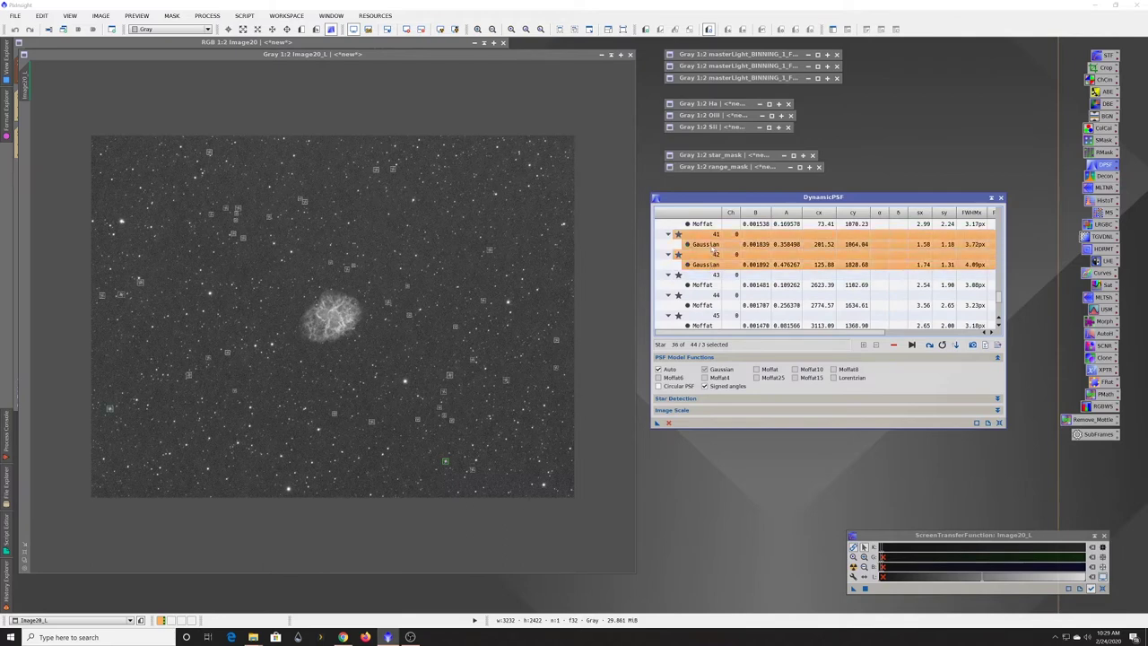
scroll(717, 274, up, 3)
ctrl+click(717, 269)
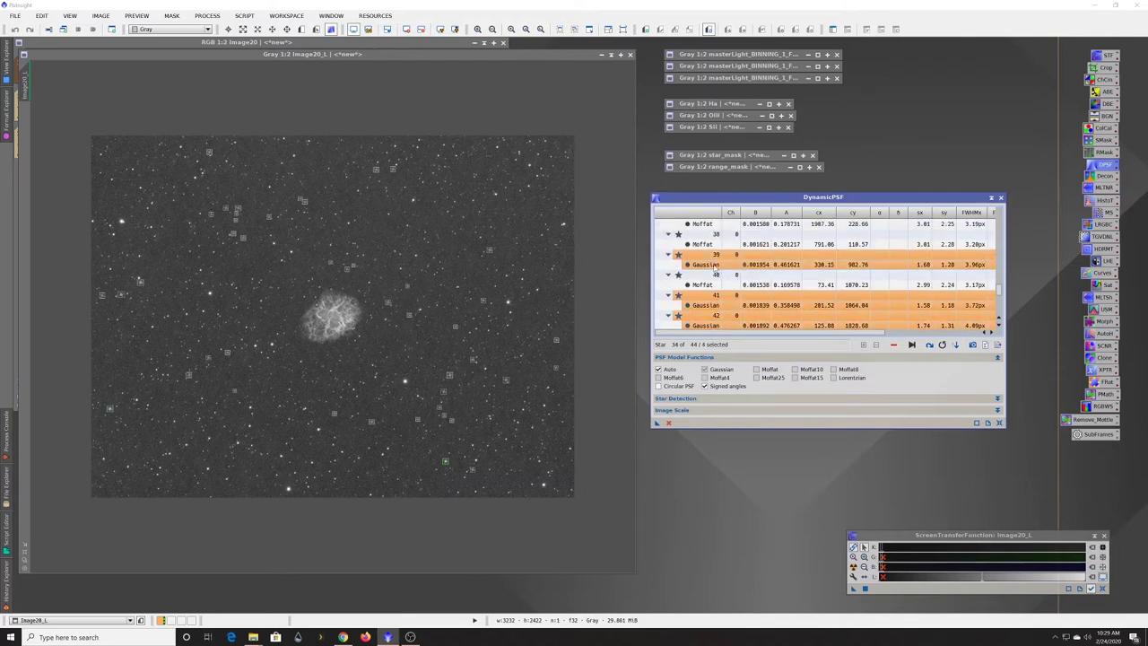
scroll(717, 271, up, 8)
scroll(717, 271, up, 10)
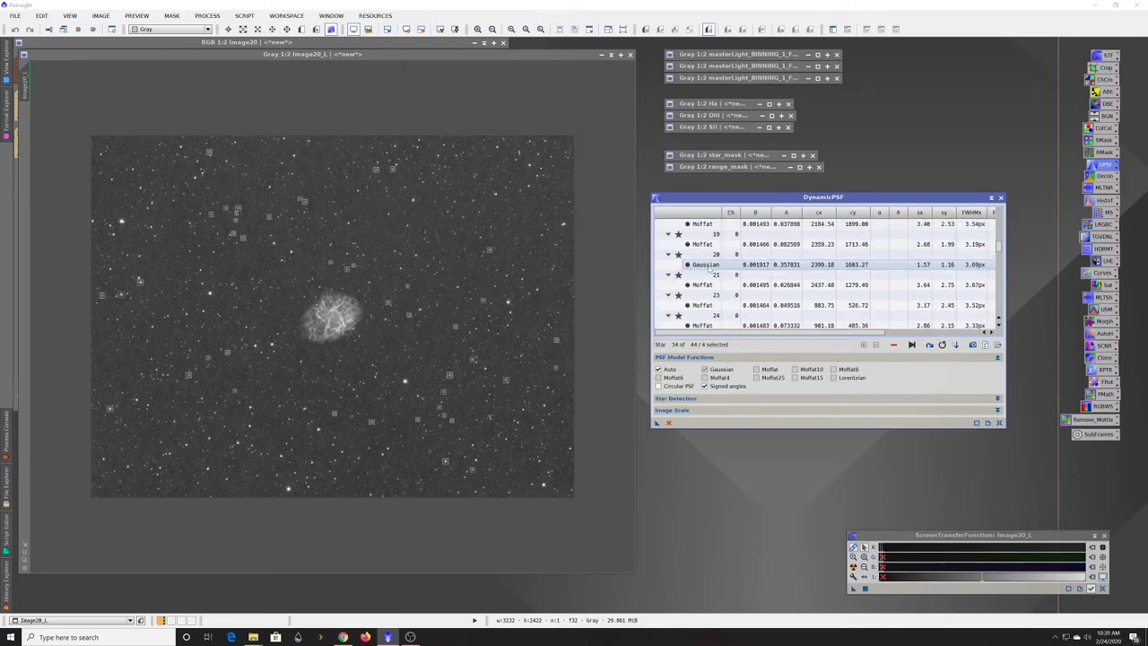
ctrl+click(716, 269)
scroll(716, 273, up, 7)
scroll(716, 274, up, 5)
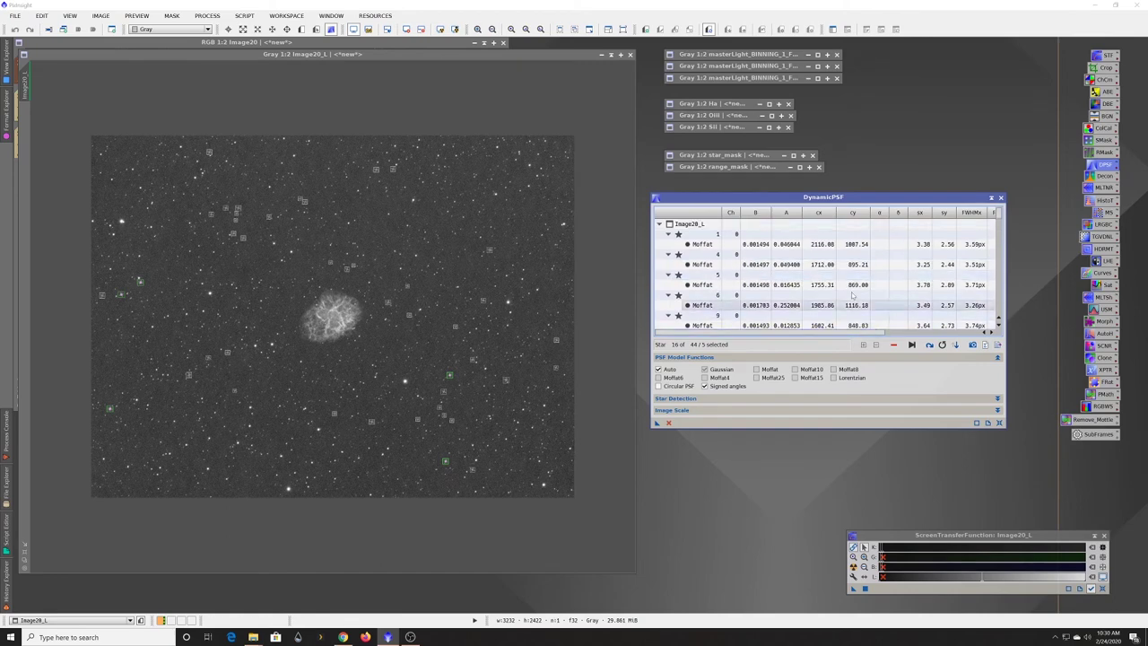
scroll(842, 284, down, 12)
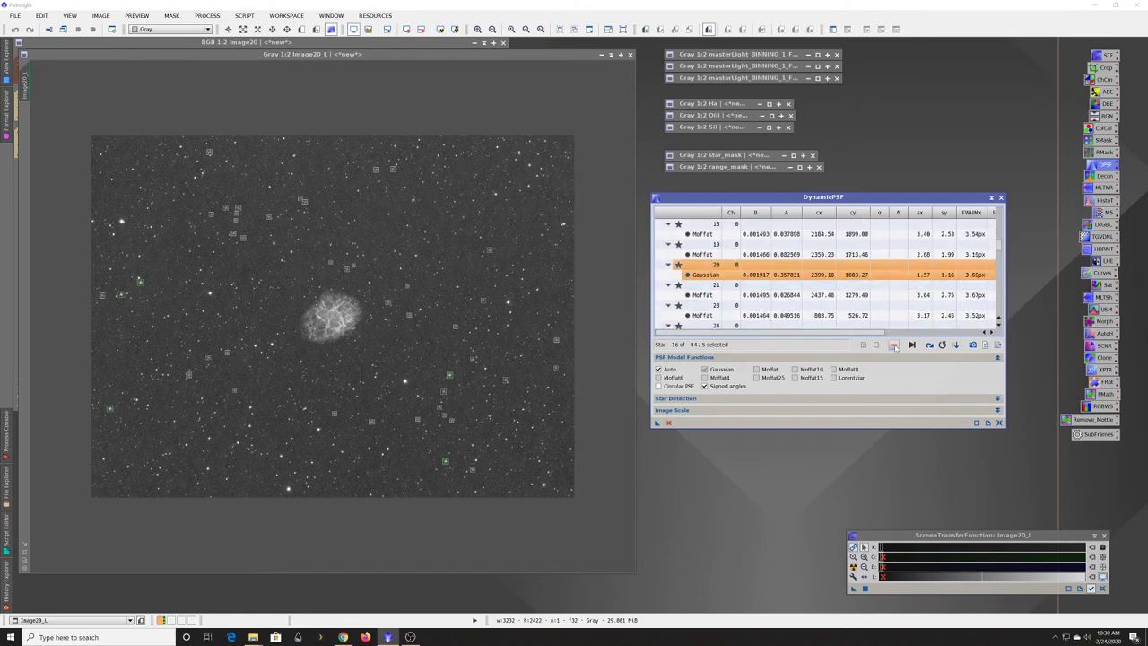
click(892, 344)
scroll(736, 260, down, 2)
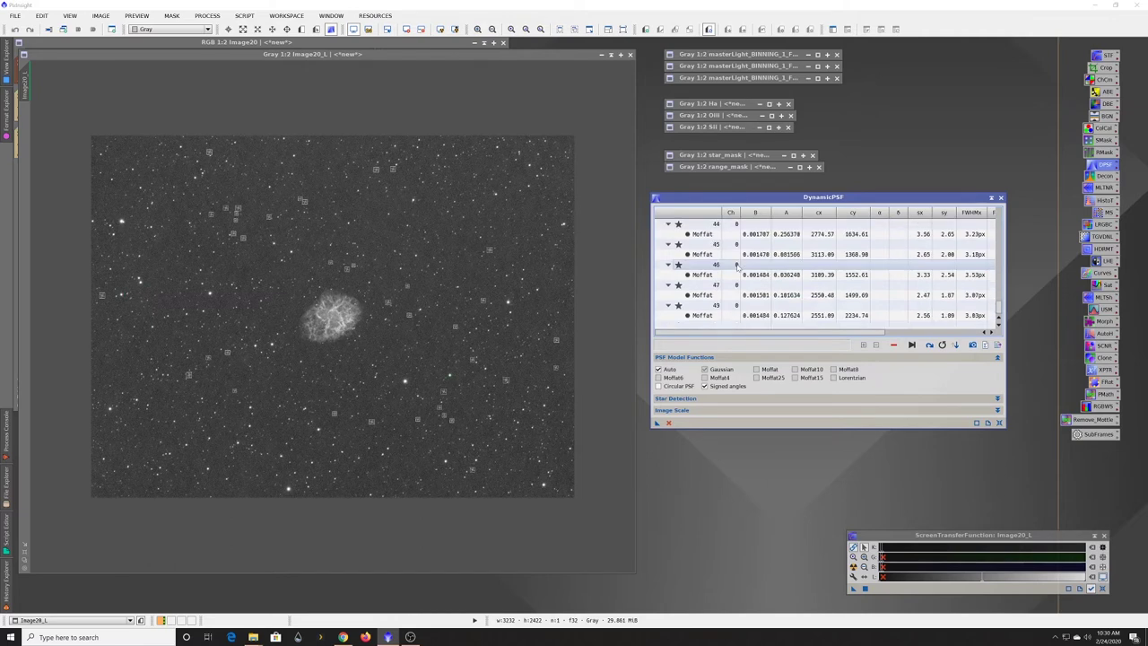
scroll(737, 265, up, 15)
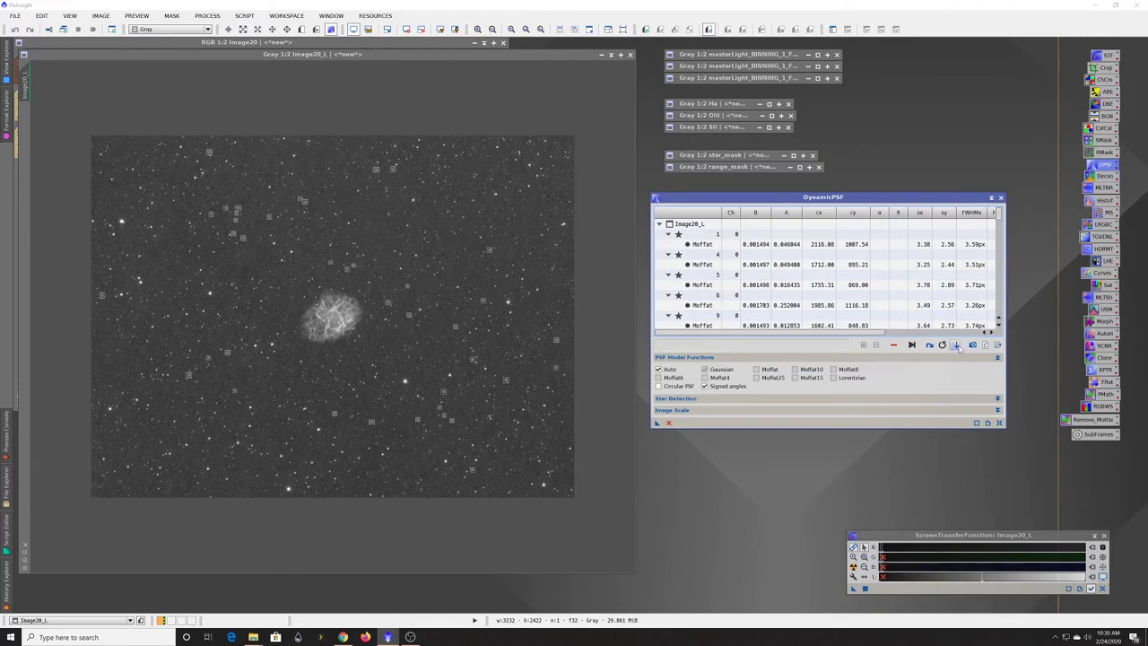
Step: Sort the DynamicPSF star list by Amplitude, lowest first
click(956, 346)
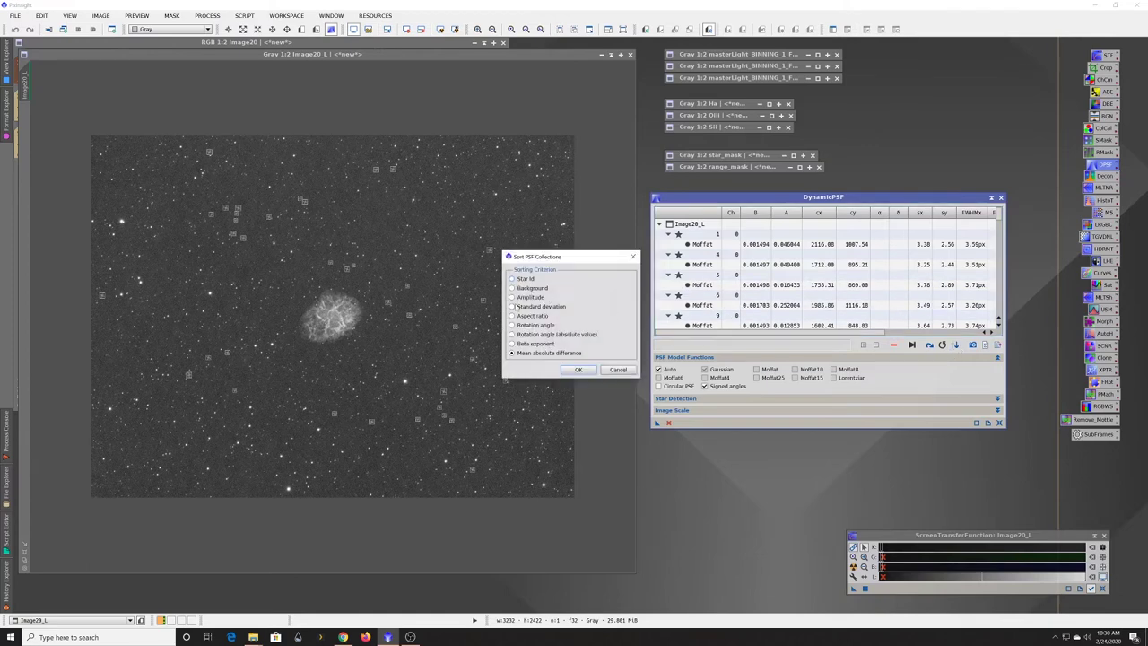
click(513, 297)
click(580, 369)
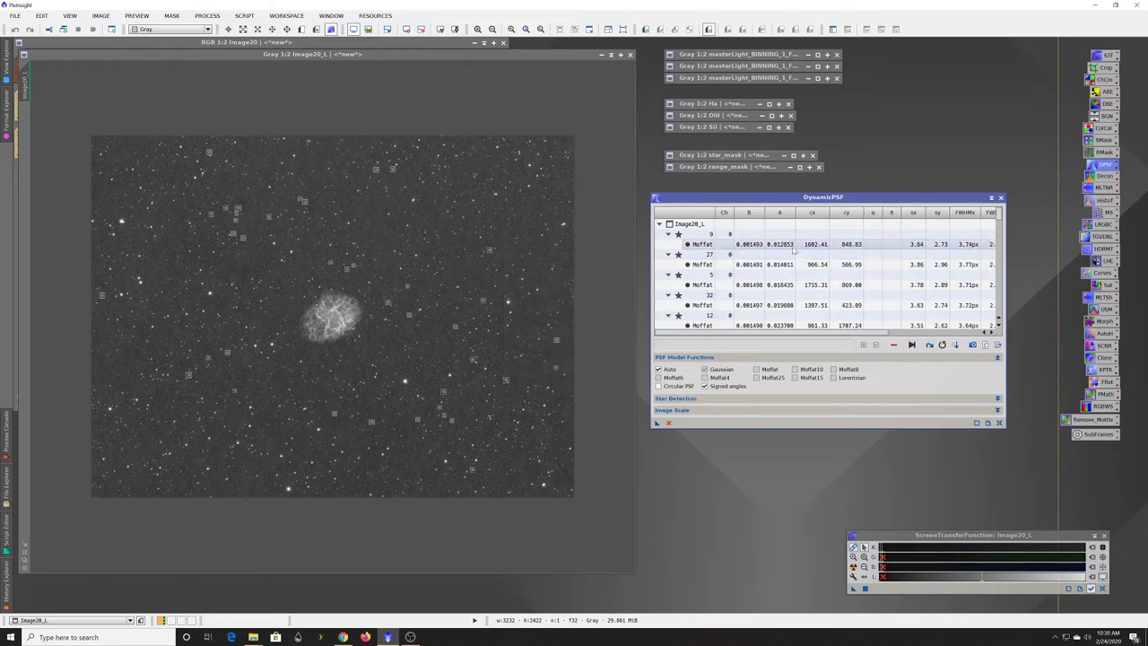
scroll(784, 269, down, 5)
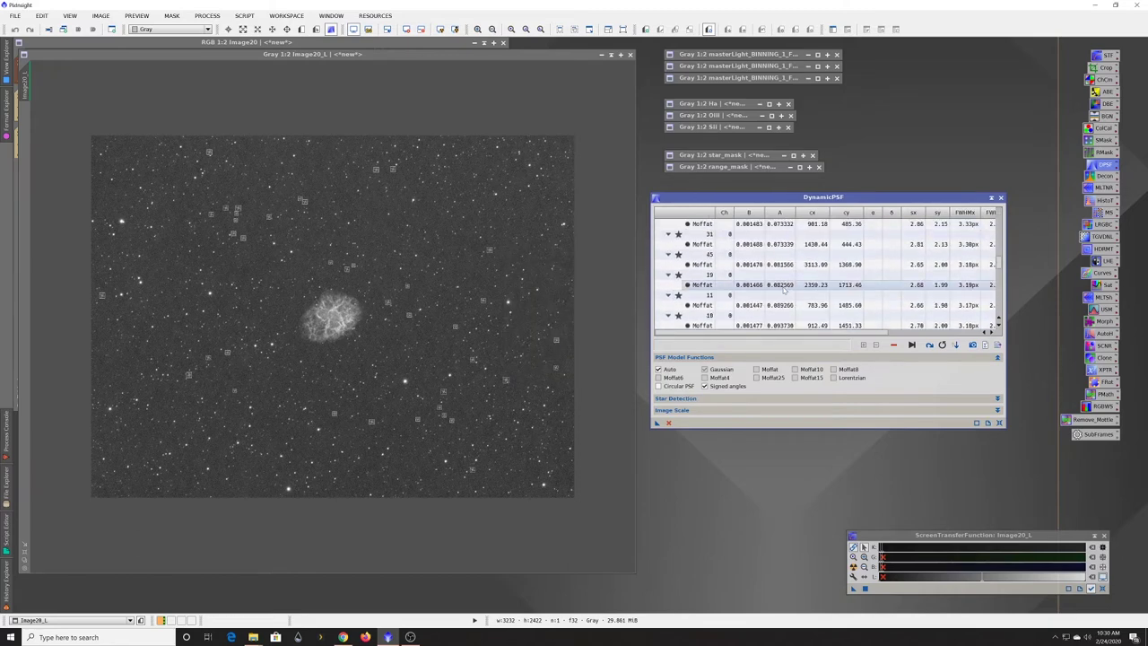
scroll(785, 287, down, 3)
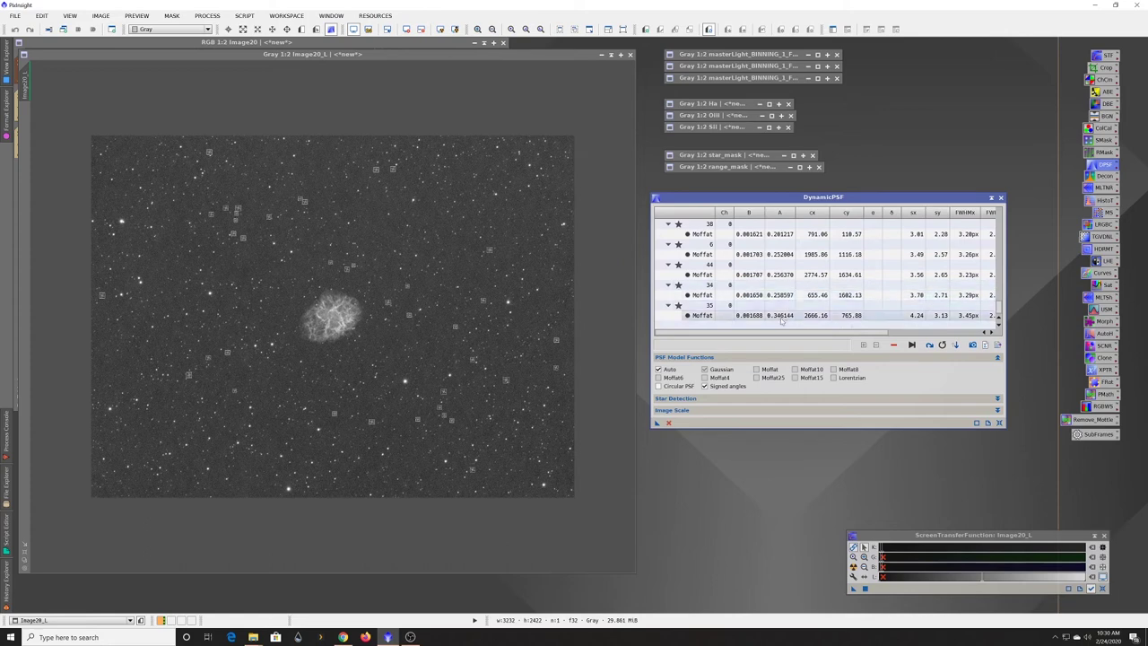
Step: Review the sorted list and select star 13 as the end of the faint range
scroll(786, 318, up, 5)
scroll(782, 276, up, 3)
scroll(782, 269, down, 1)
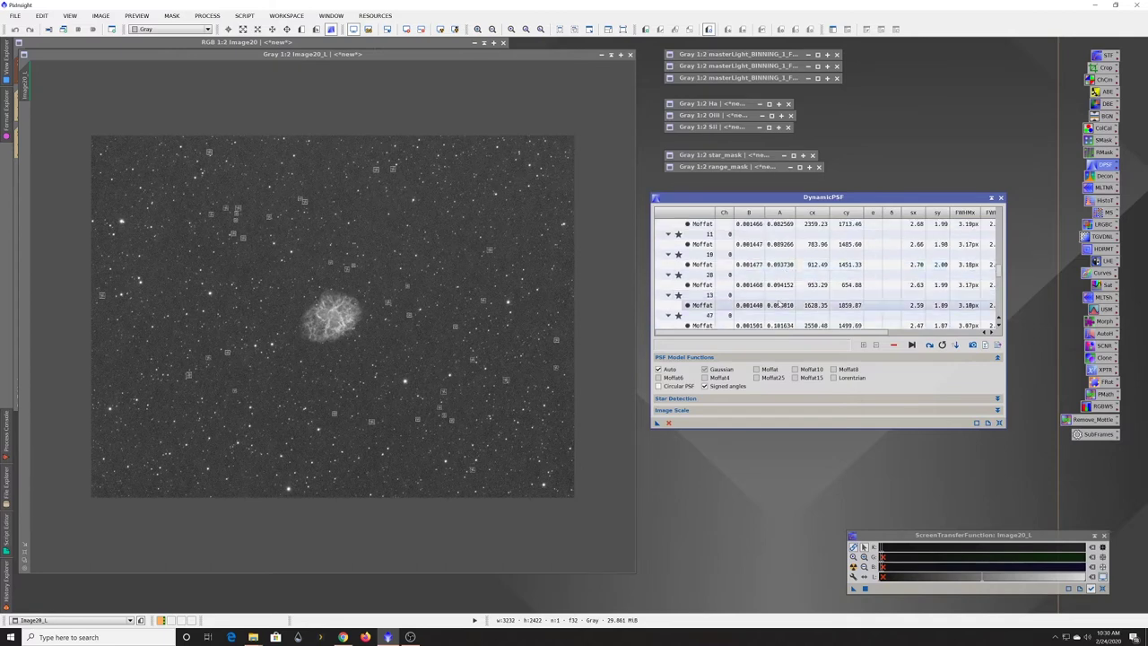
scroll(777, 317, down, 1)
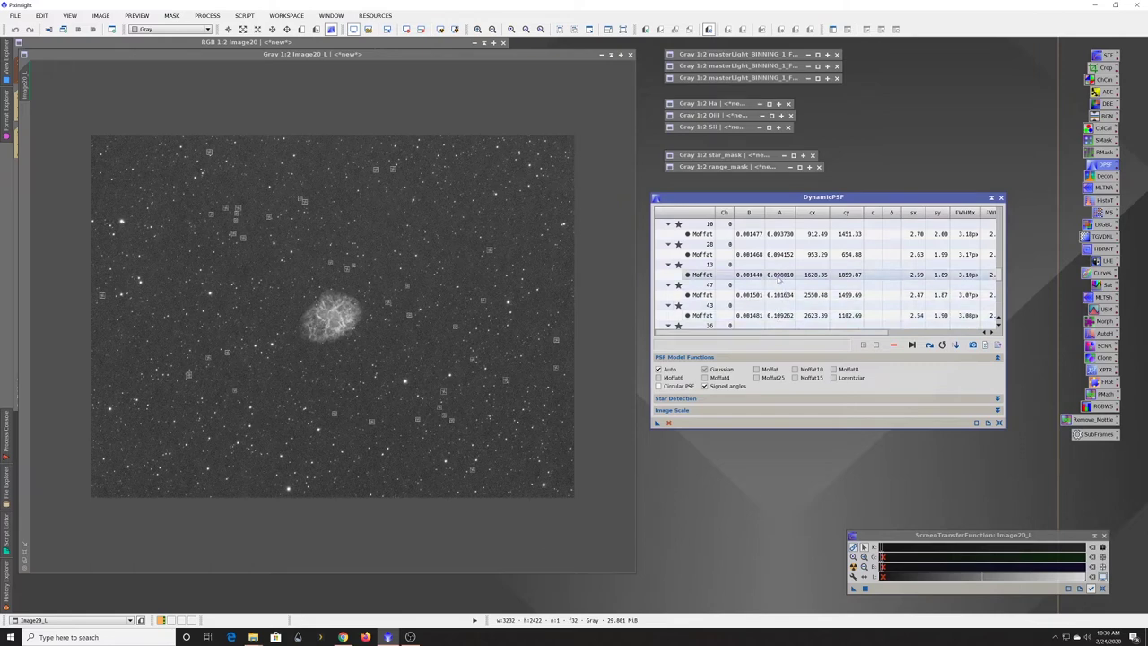
click(779, 275)
scroll(782, 264, up, 5)
scroll(785, 253, up, 3)
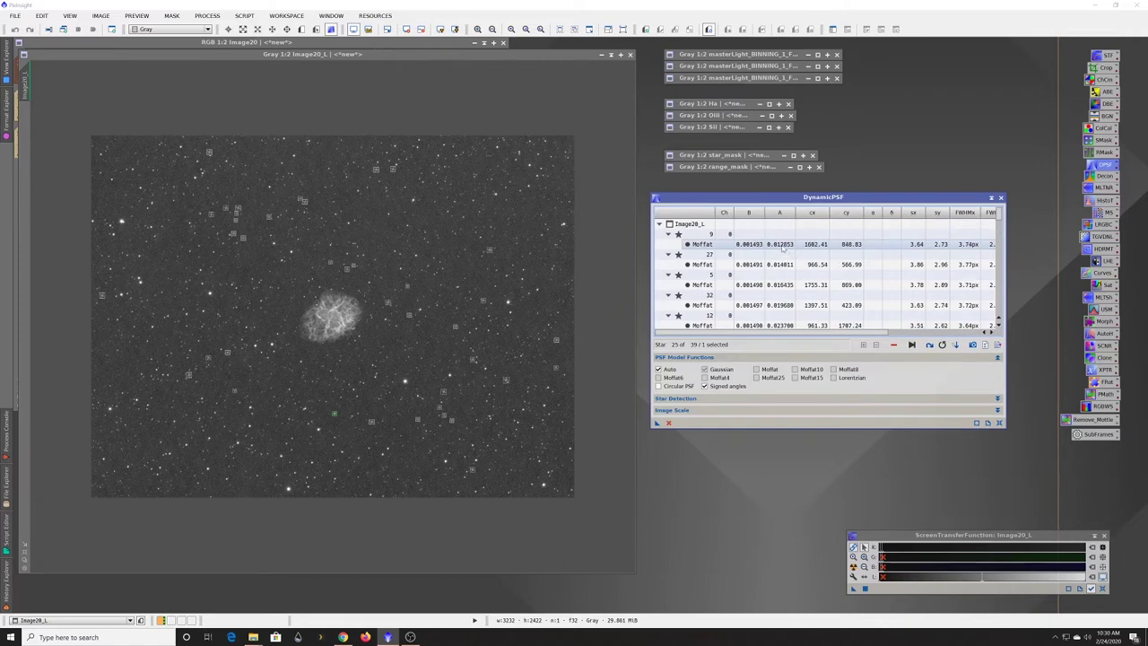
Step: Select the 25 faint stars from the top down to star 13 and delete them, leaving 14
shift+click(783, 249)
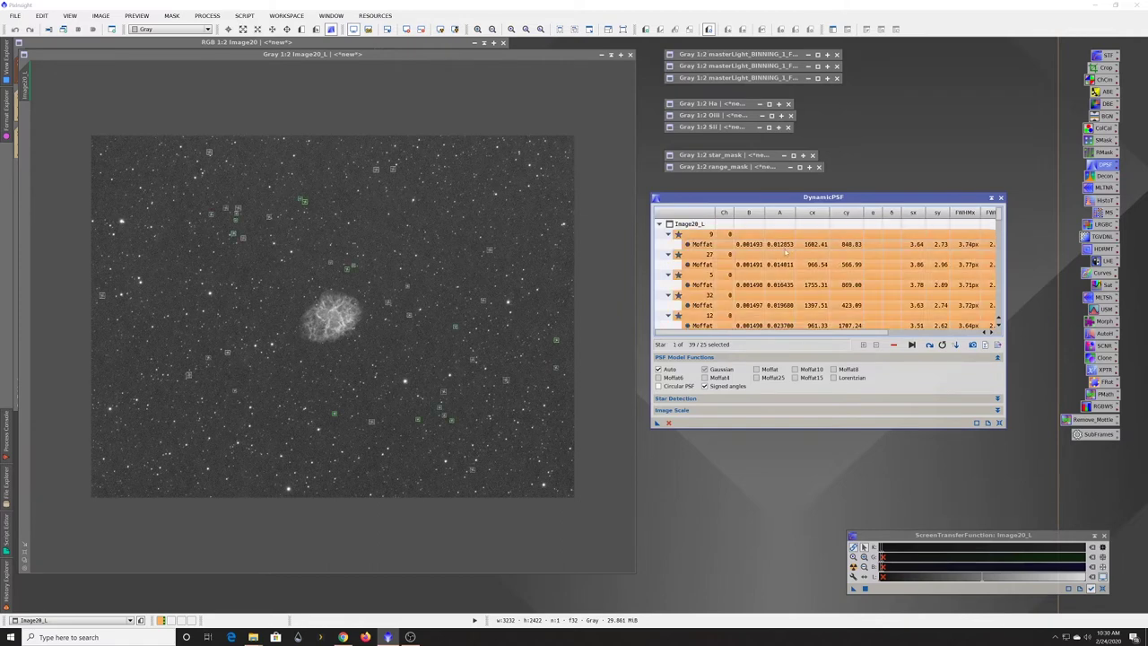
click(893, 345)
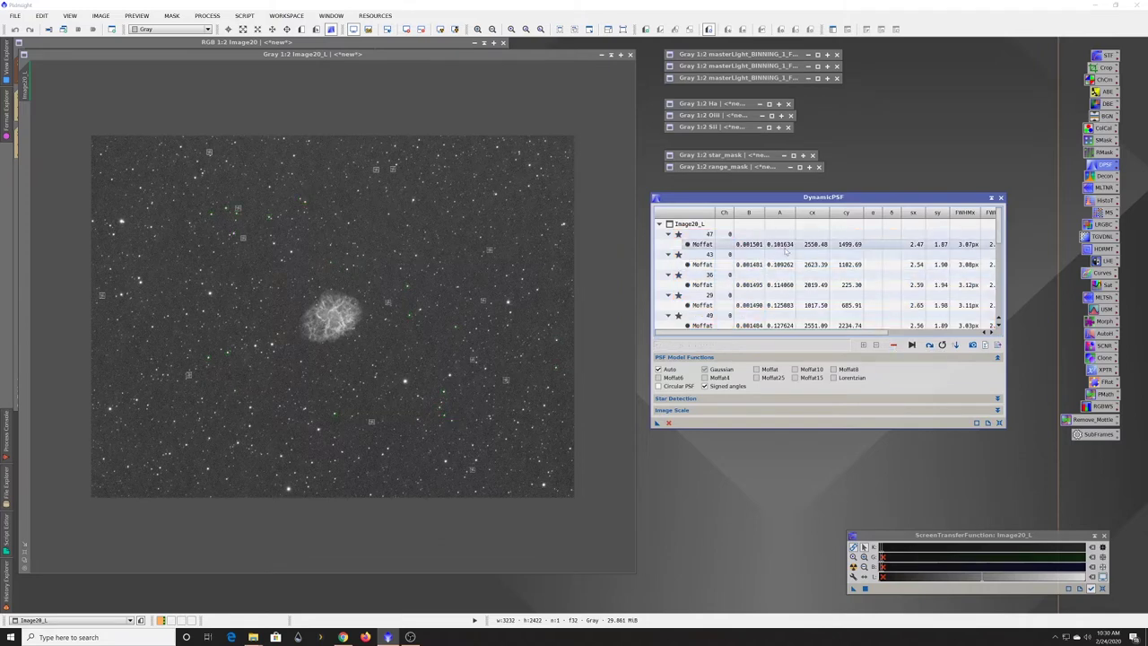
scroll(785, 252, down, 5)
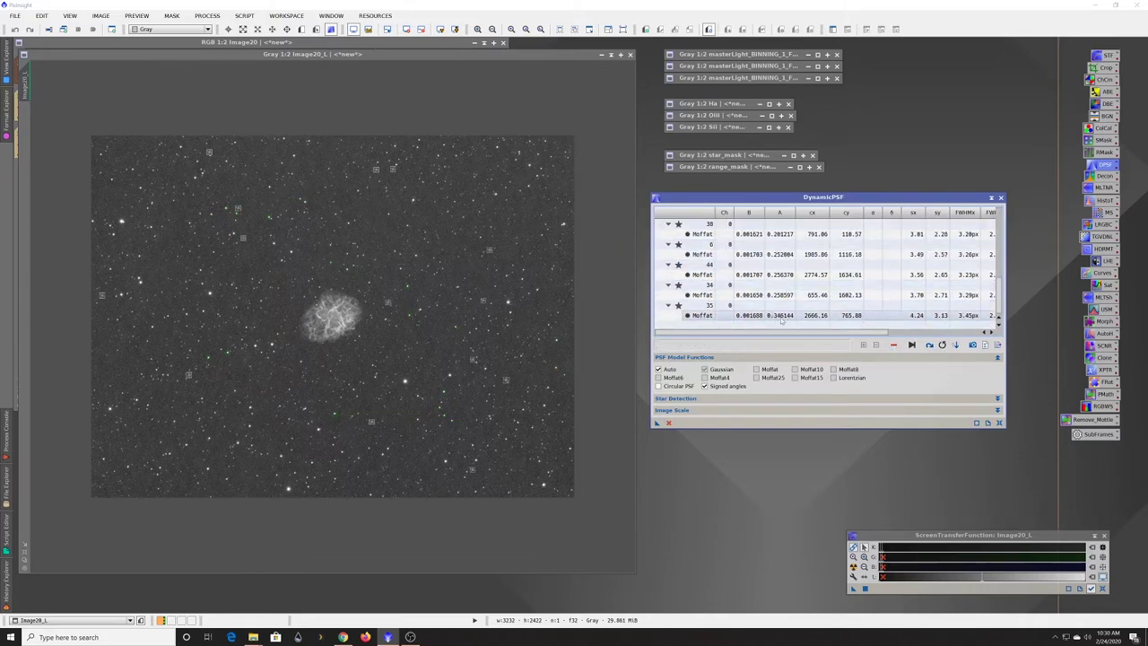
scroll(789, 316, up, 6)
scroll(785, 280, down, 6)
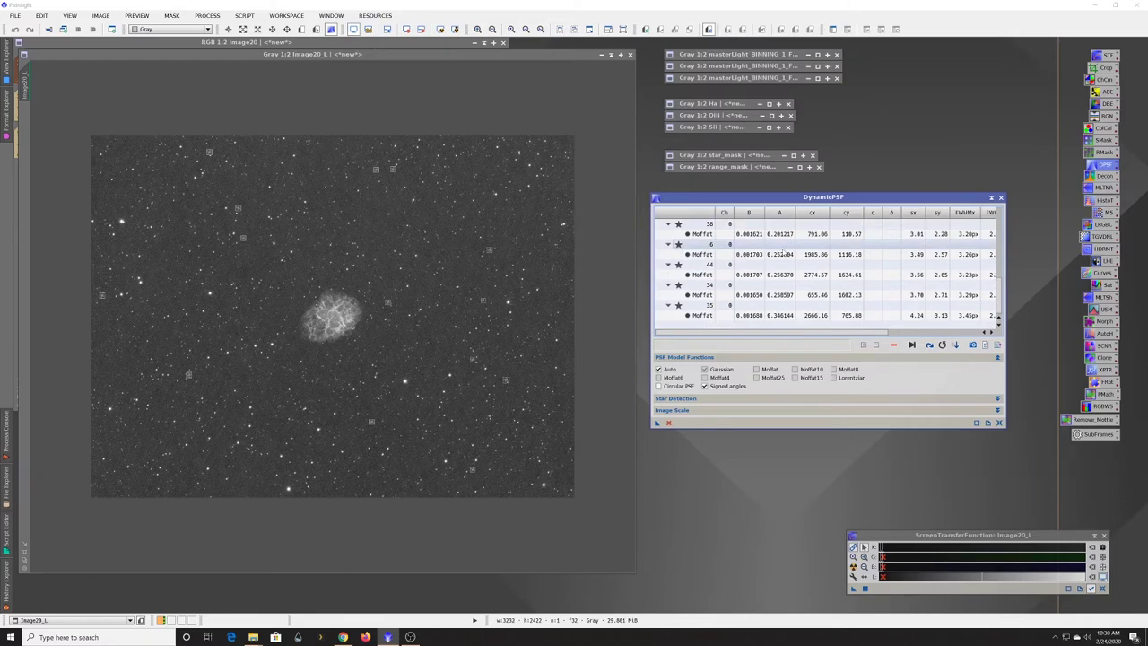
scroll(782, 253, up, 6)
scroll(704, 264, down, 2)
scroll(798, 293, up, 2)
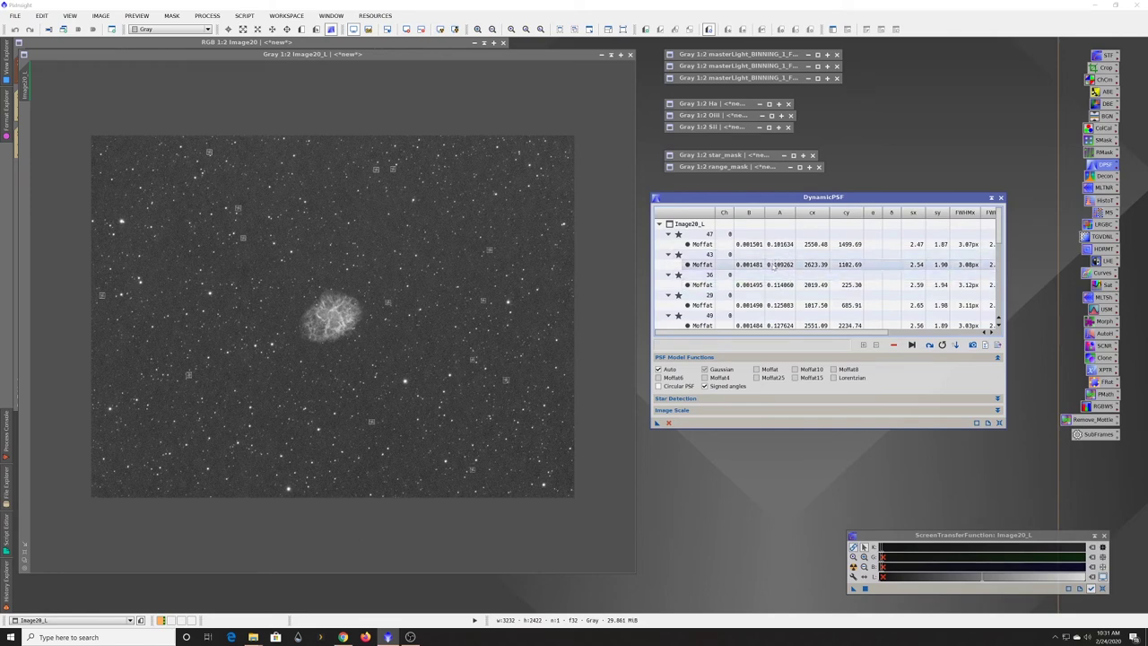
scroll(789, 309, down, 5)
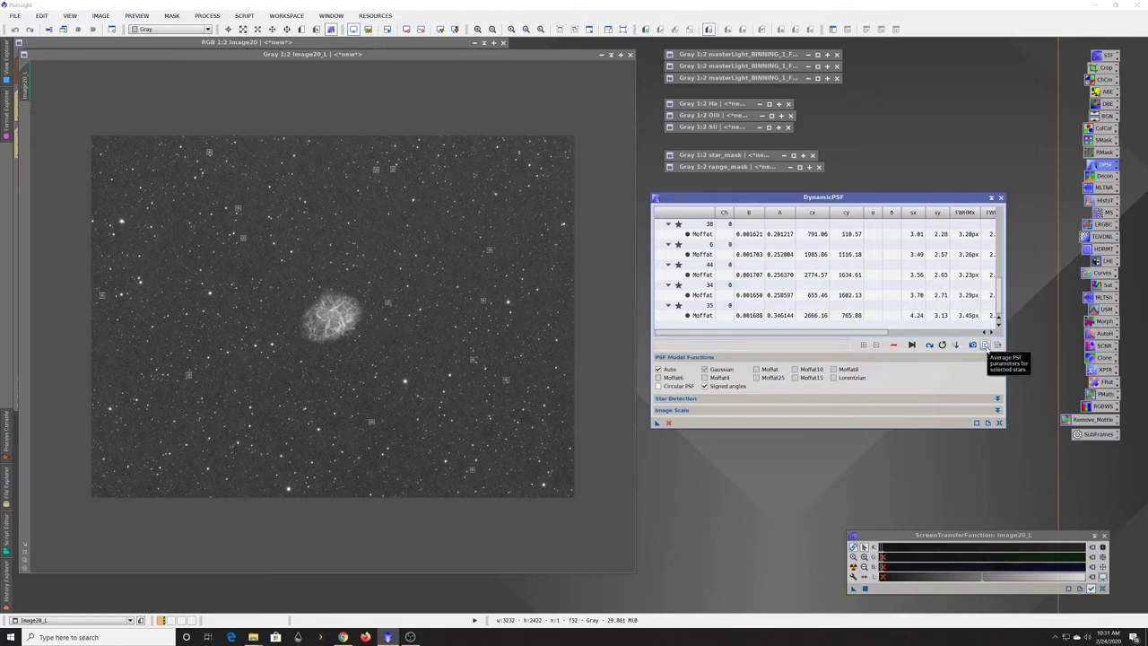
Step: Average all 14 stars into a Moffat PSF (FWHMx 3.16, beta 2.91) and create a 13×13 PSF image
click(984, 346)
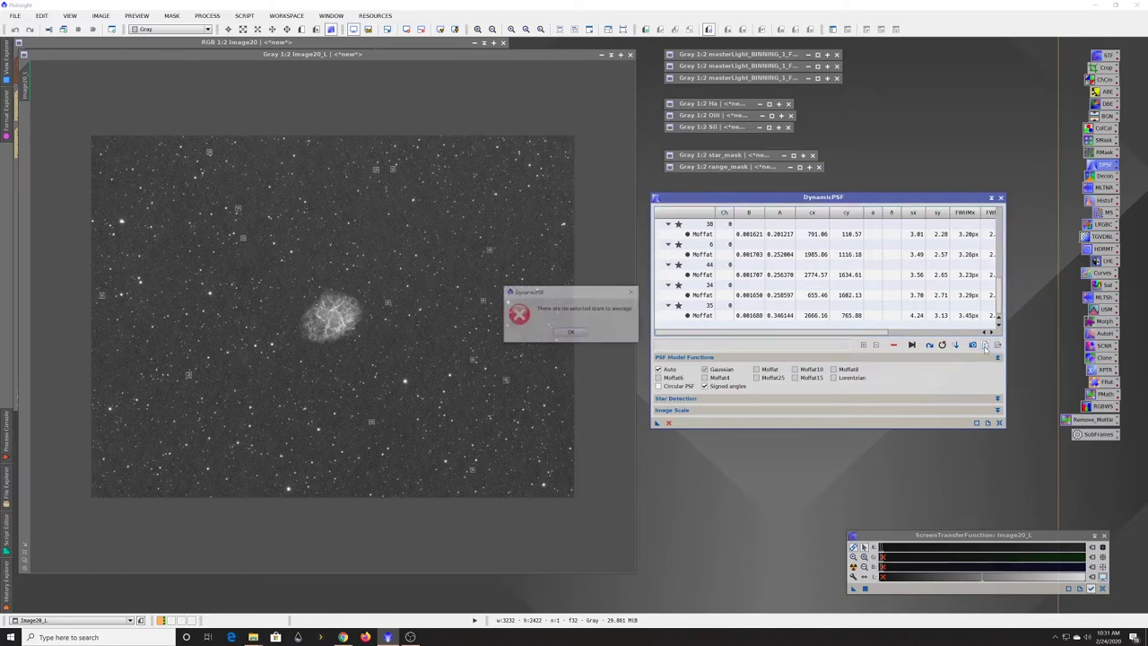
click(570, 333)
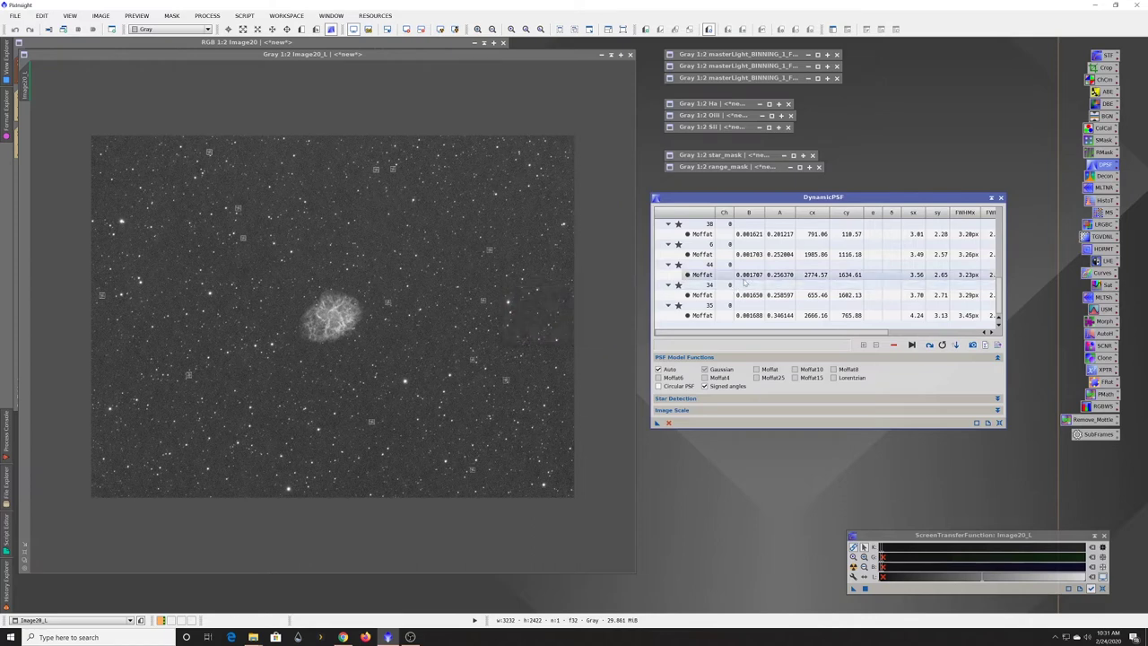
click(751, 276)
key(ctrl+a)
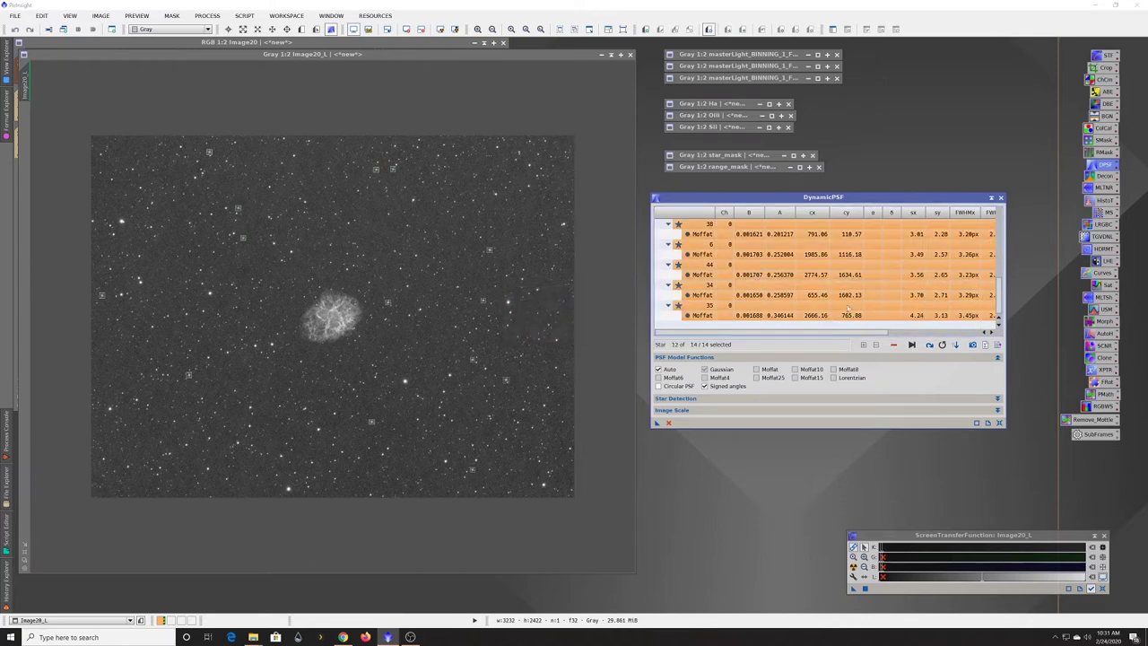
click(984, 346)
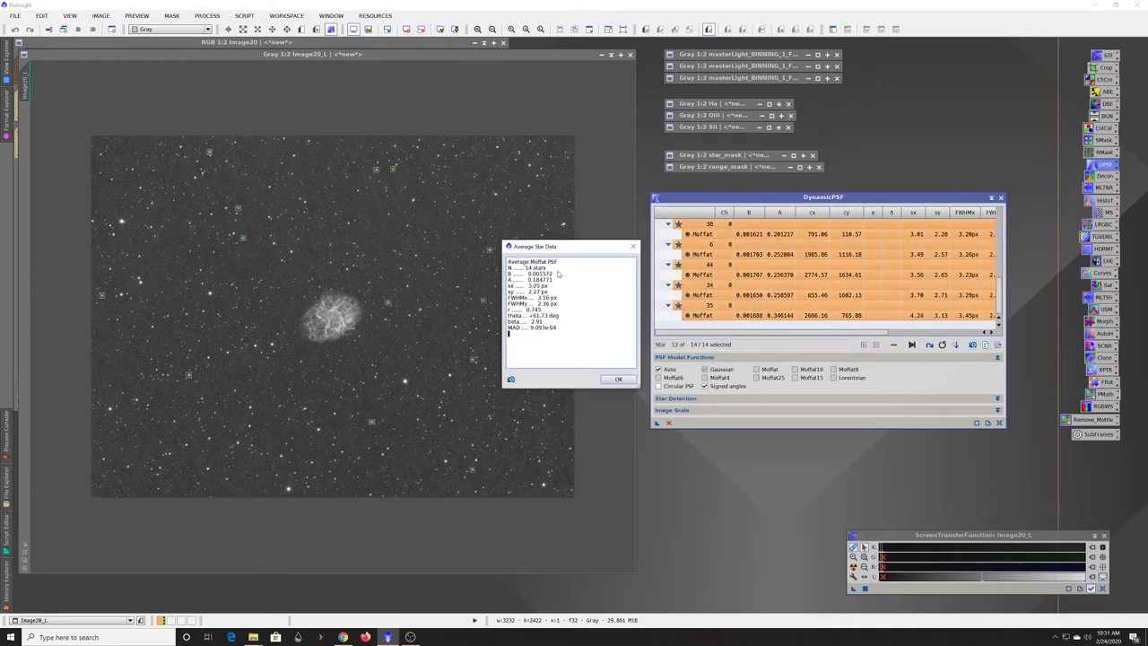
click(510, 380)
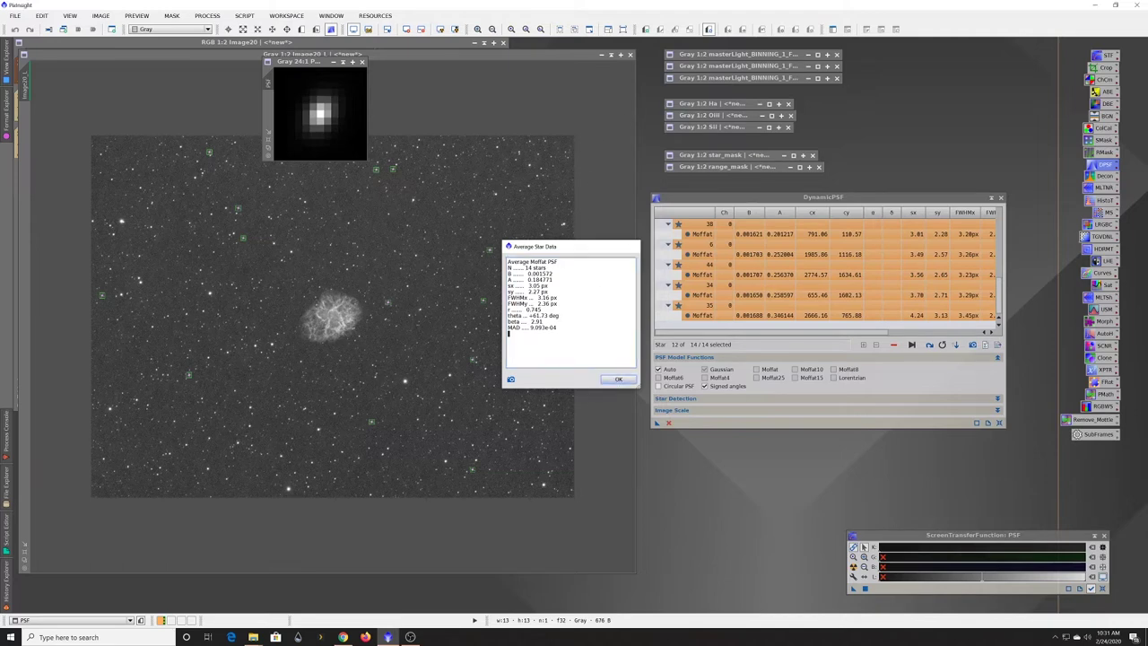
Step: Close the average star report, park the collapsed PSF image with the other images, and close DynamicPSF
click(619, 380)
click(343, 63)
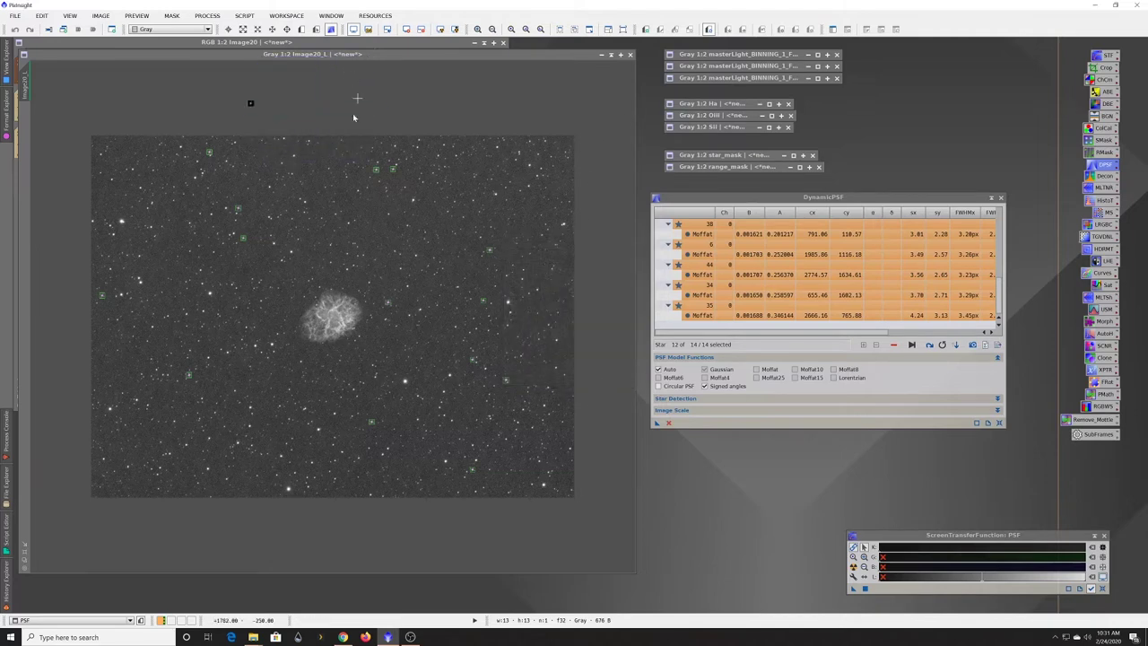
mouse_move(290, 108)
mouse_down()
mouse_move(722, 139)
mouse_move(709, 182)
mouse_up()
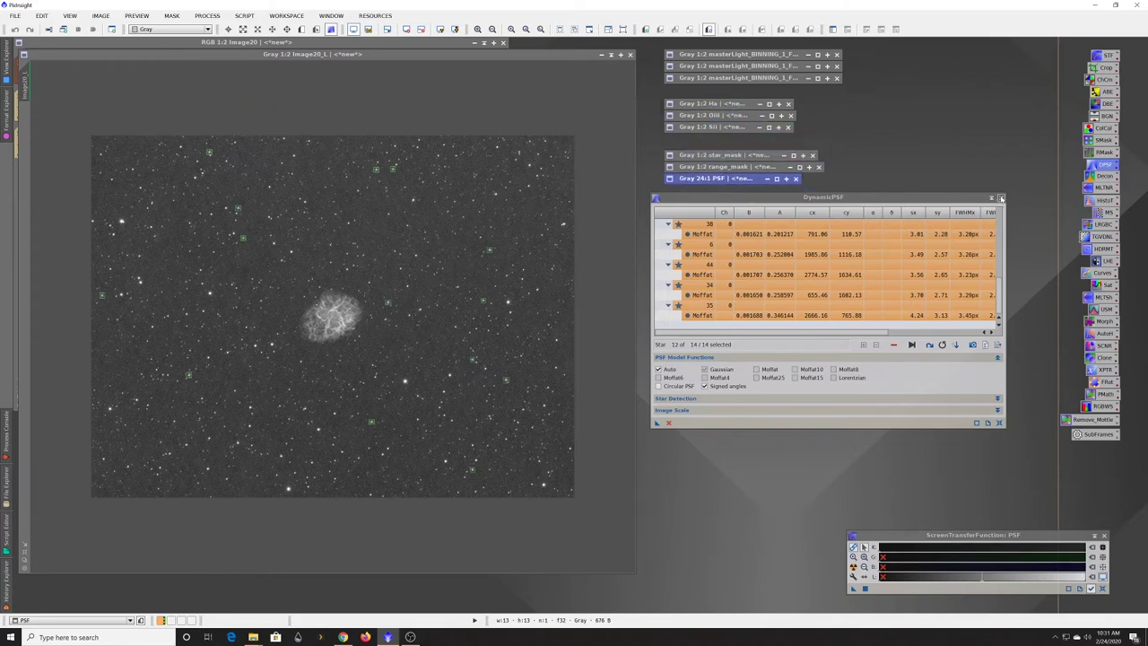
click(1002, 198)
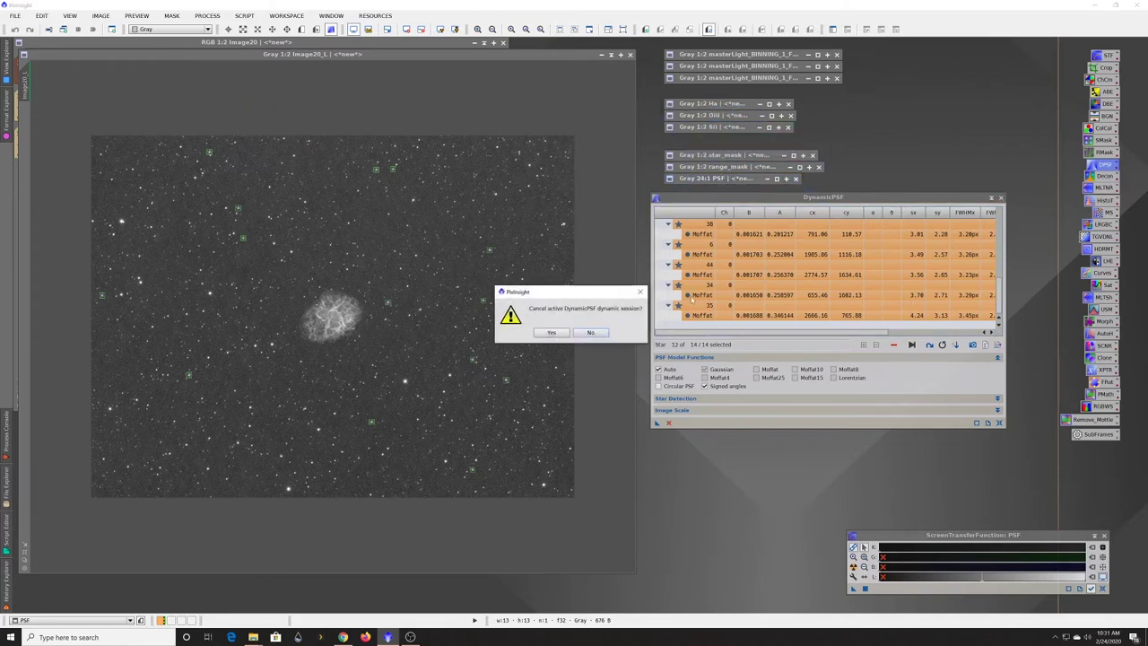
click(552, 333)
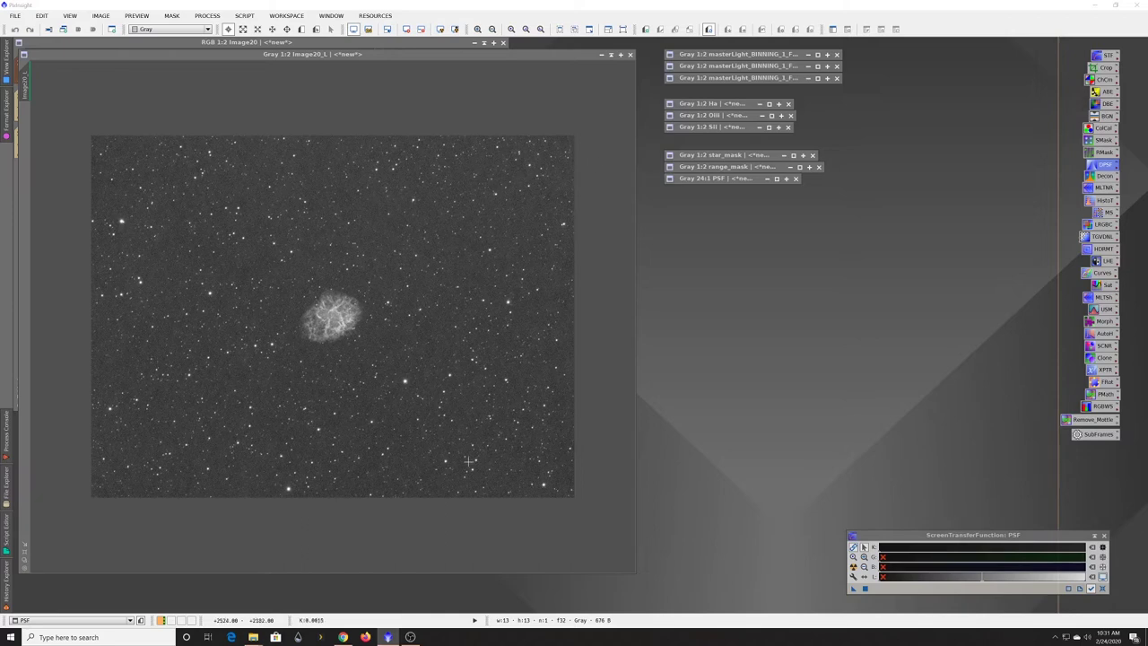
Step: Iconize the PSF image and bring Image20_L forward at 1:1
double_click(740, 179)
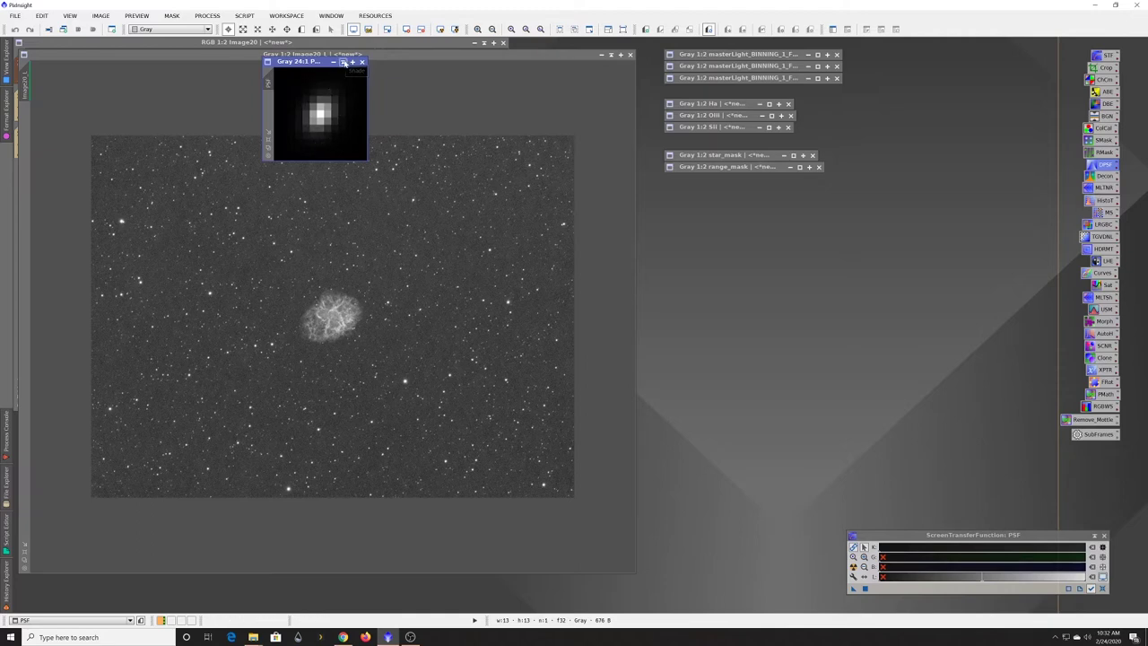
click(344, 62)
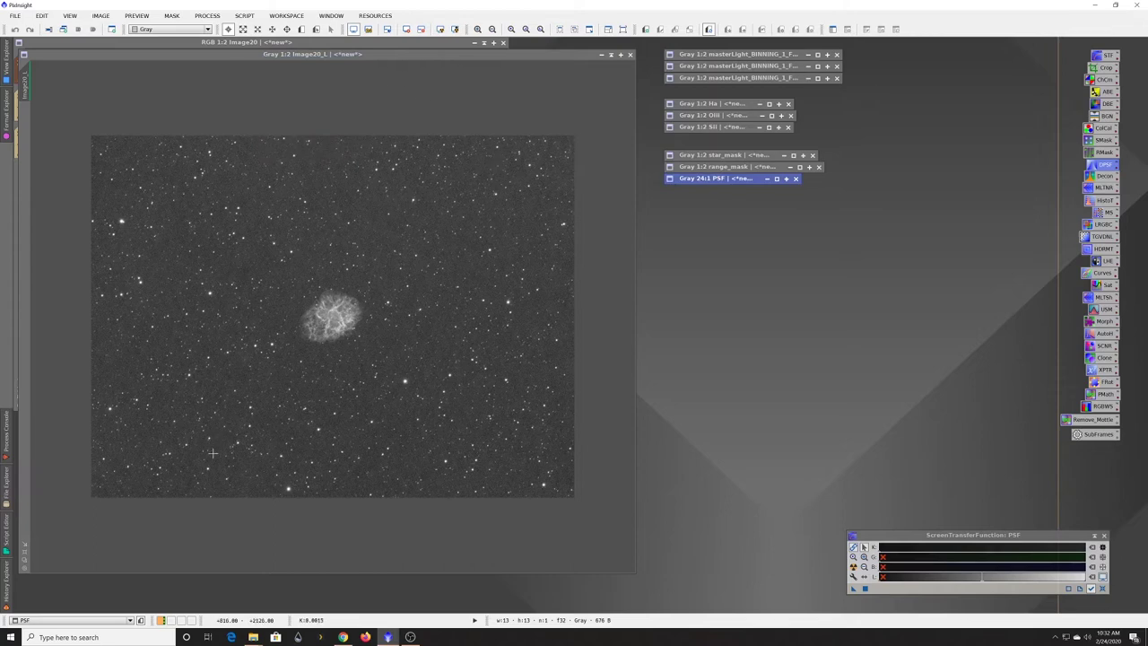
click(235, 429)
scroll(235, 429, up, 1)
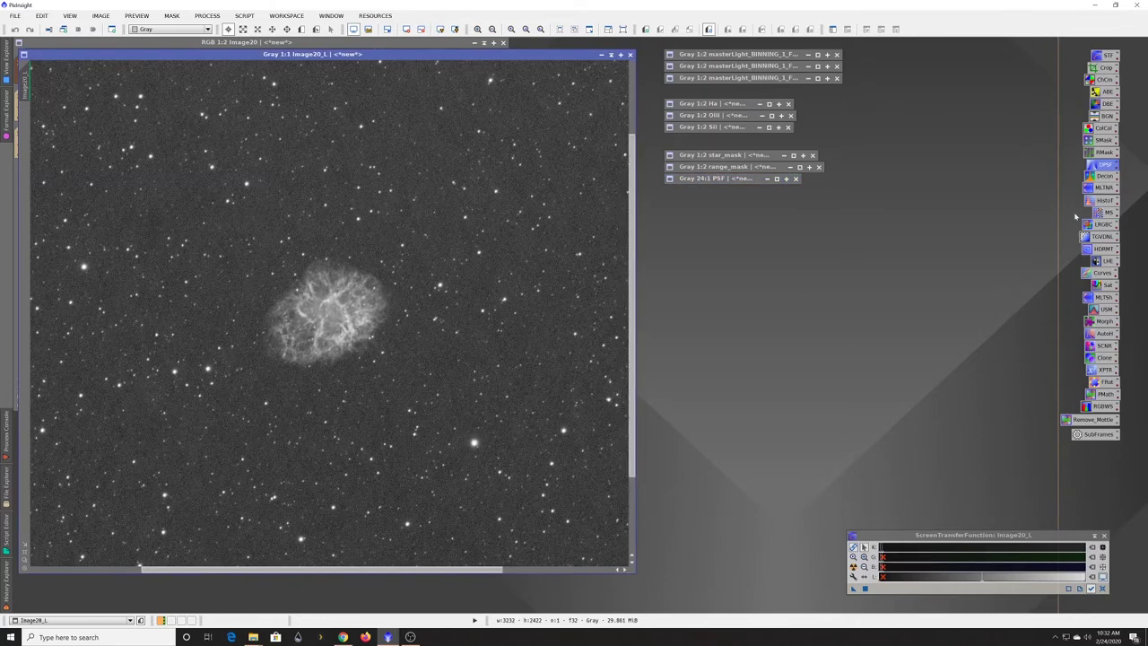
Step: Open Deconv, move it aside, show its star_mask deringing at 0.70, and close Image20_L
double_click(1104, 177)
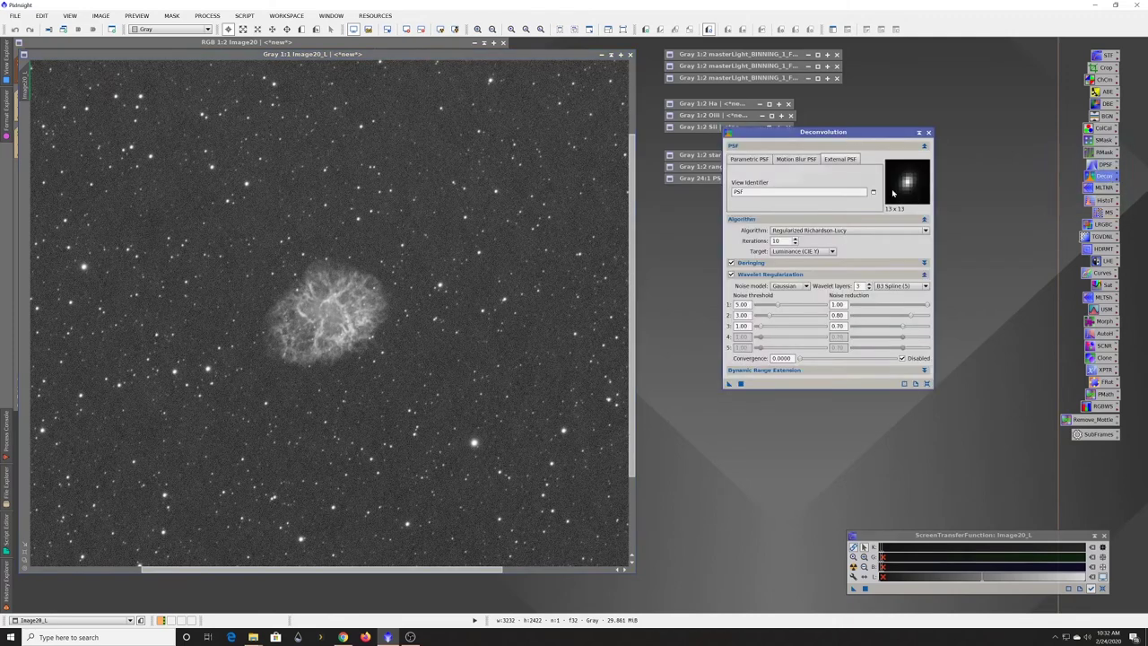
drag(827, 135, 944, 173)
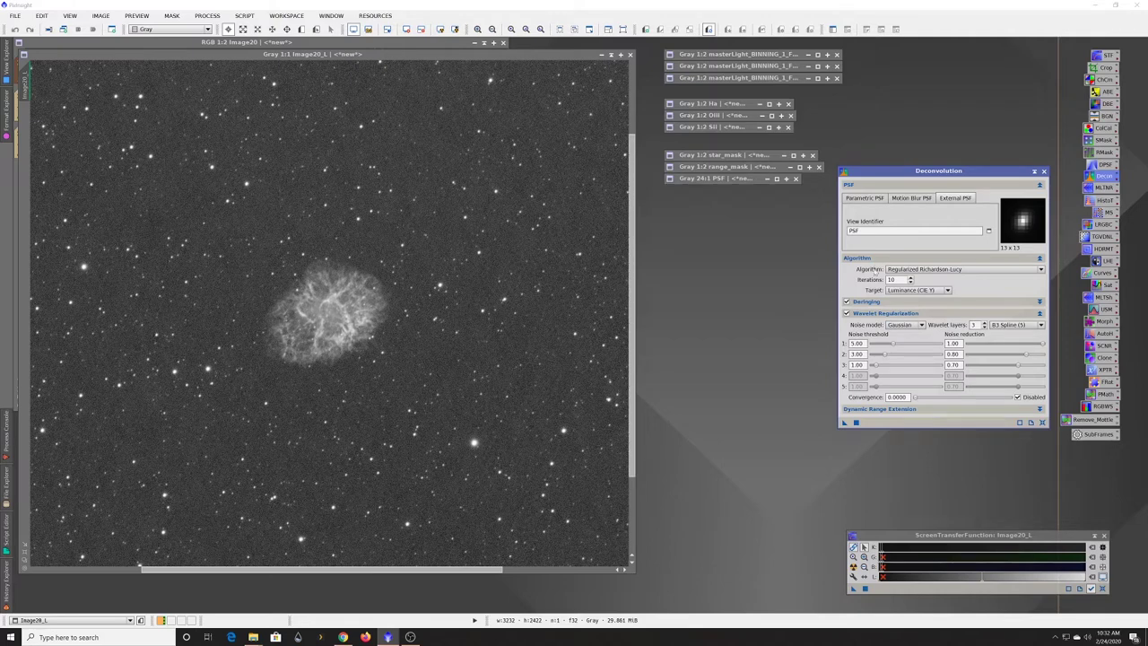
click(919, 302)
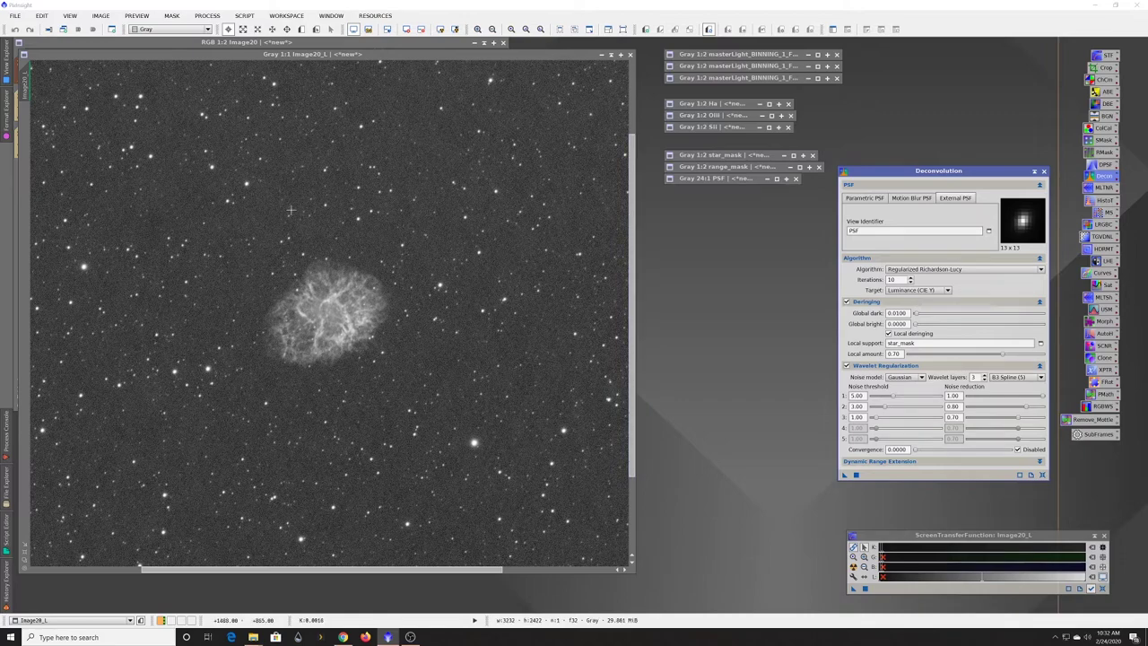
click(630, 55)
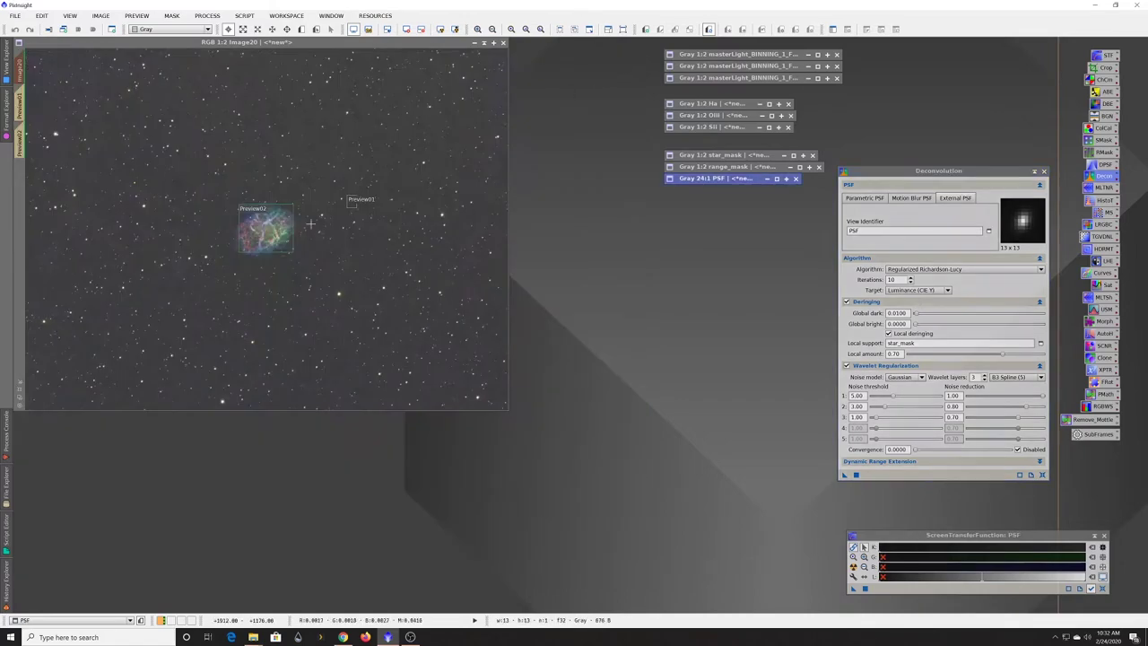
Step: Activate and enlarge the colour Image20 at 1:1, keeping Luminance (CIE Y) as deconvolution target
click(19, 393)
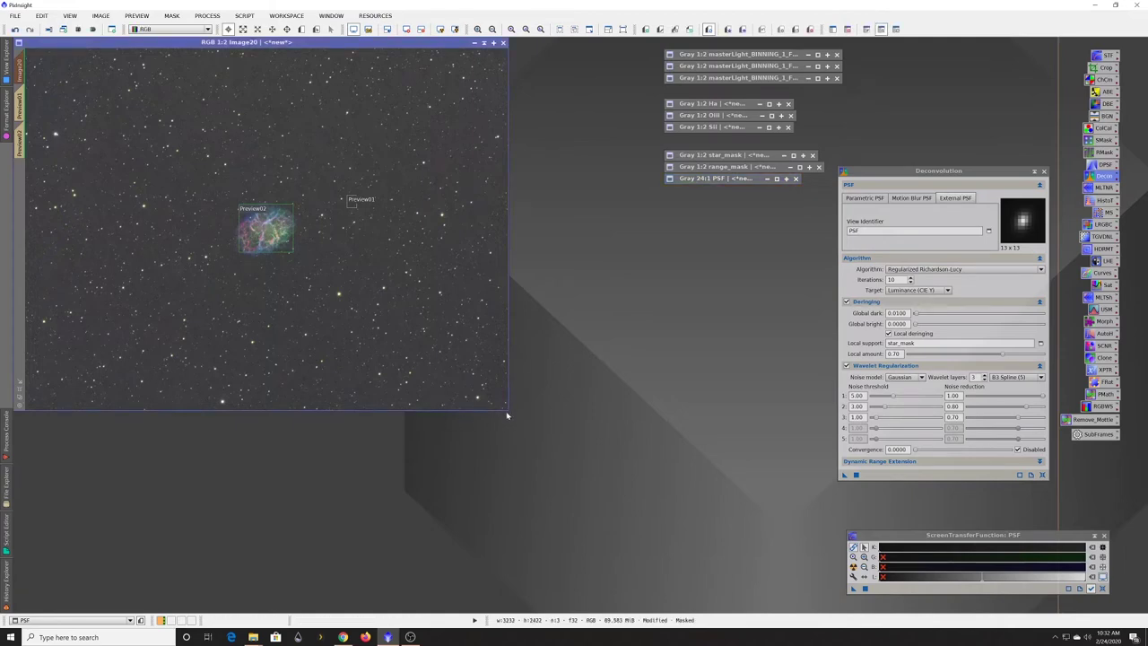
drag(508, 409, 636, 553)
key(ctrl+plus)
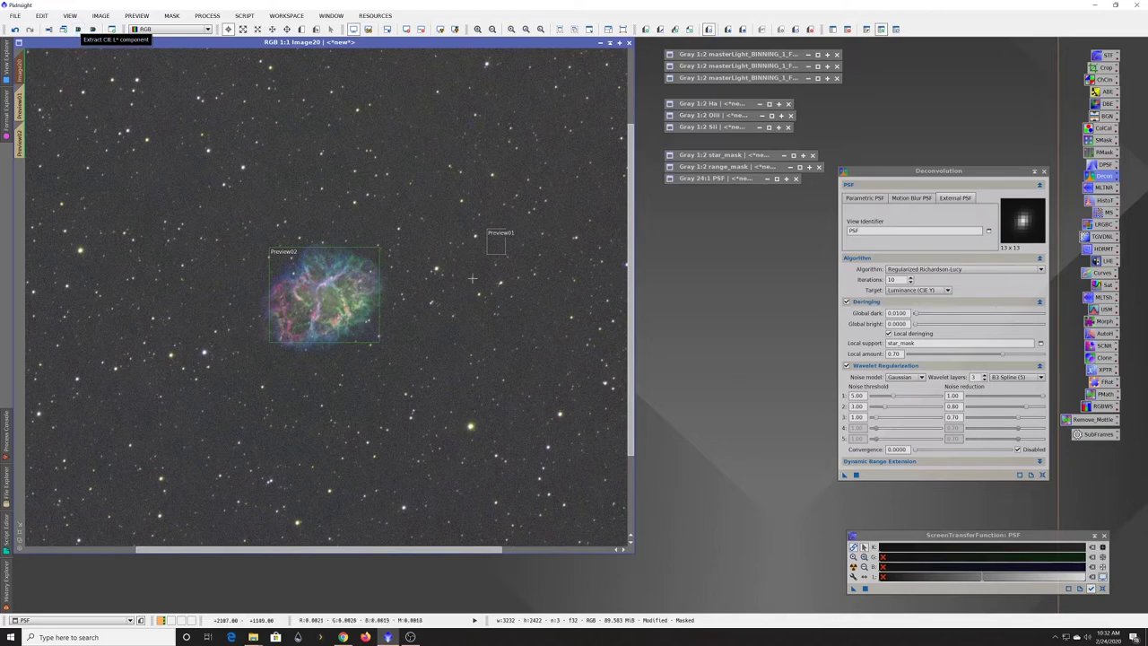
click(948, 291)
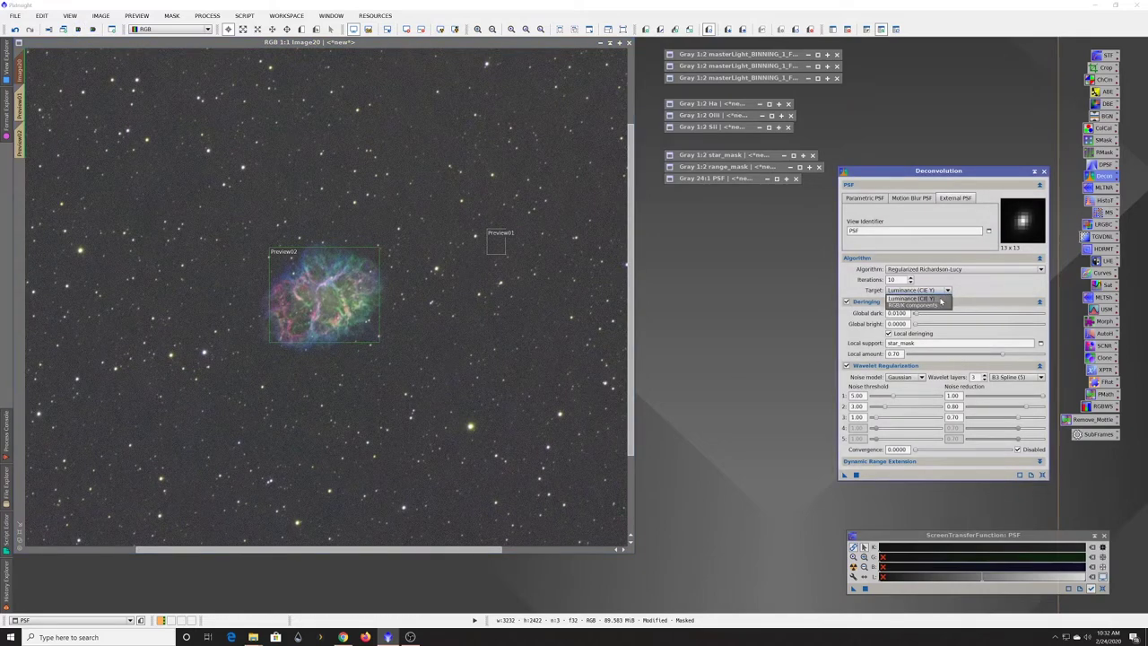
click(940, 299)
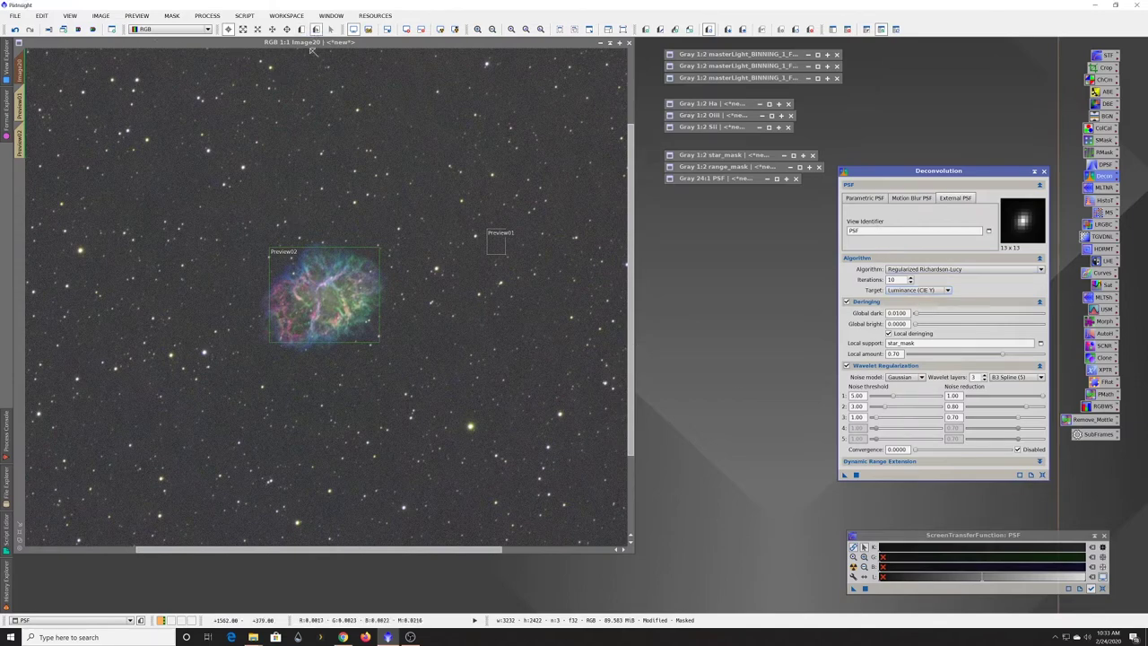
Step: Drag Preview02's edges outward on all sides to frame the whole Crab Nebula
drag(334, 245, 340, 219)
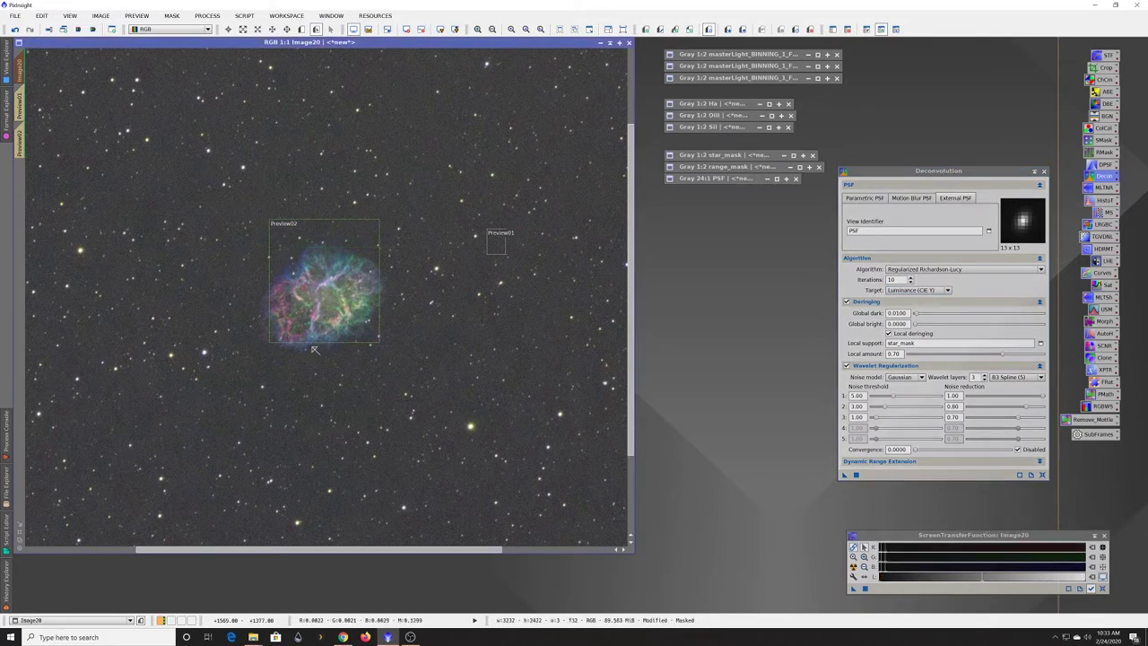
drag(315, 342, 314, 370)
drag(381, 299, 401, 298)
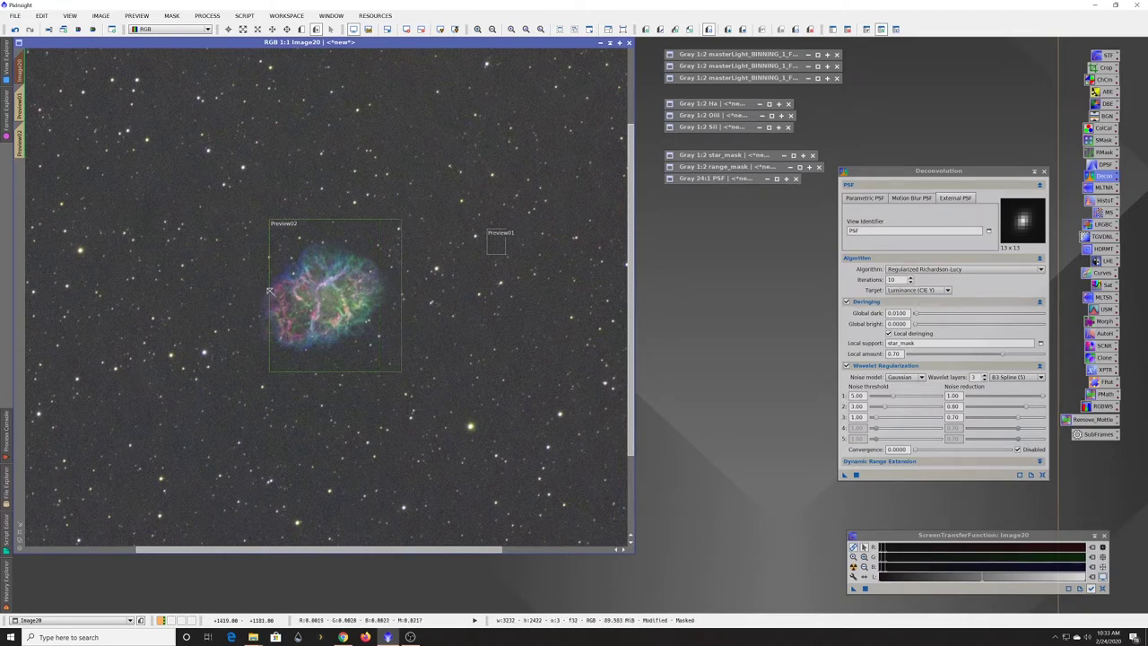
drag(273, 289, 250, 301)
drag(252, 287, 201, 289)
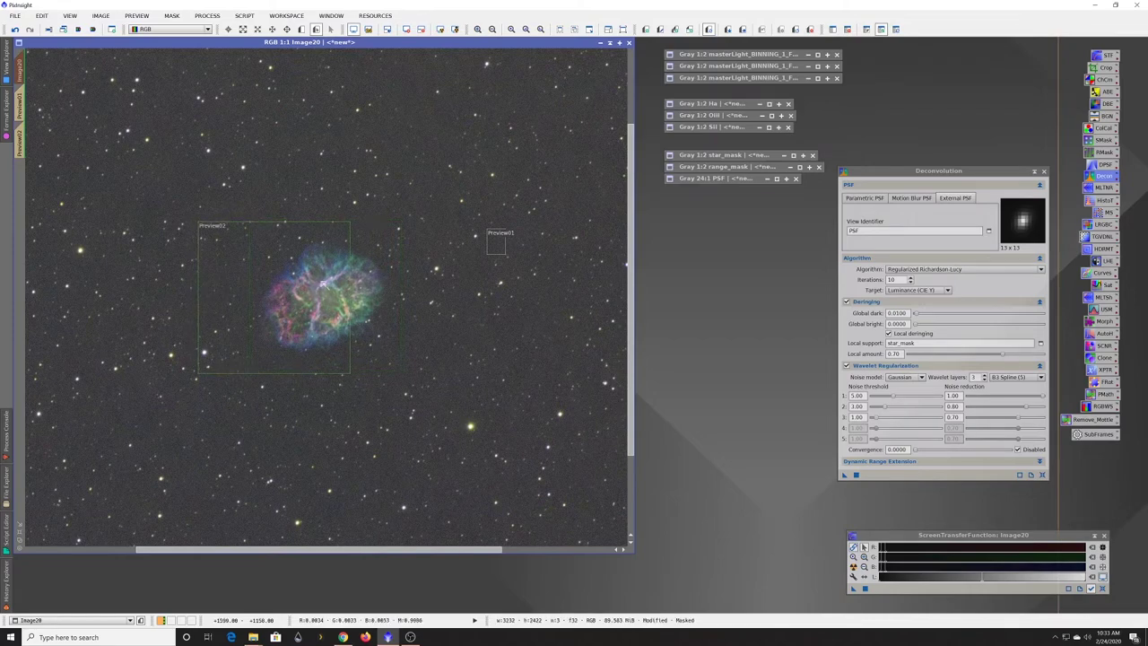
drag(350, 307, 450, 308)
click(20, 135)
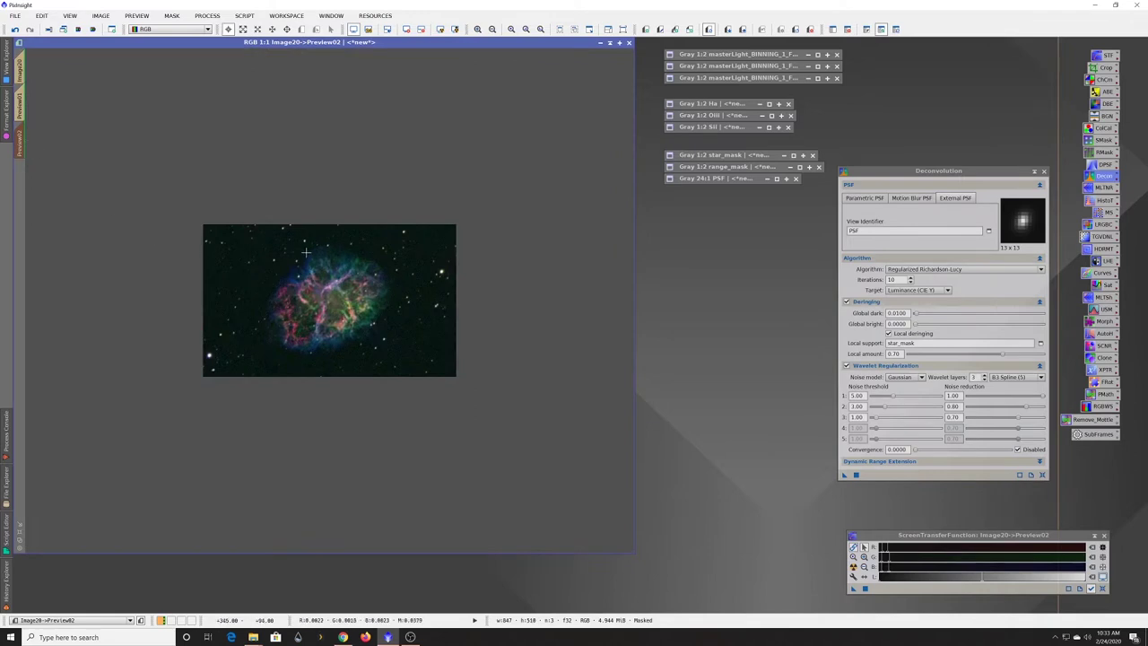
Step: Refresh the preview's stretch, zoom in, and run Regularized Richardson-Lucy deconvolution (10 iterations) on Preview02
click(420, 29)
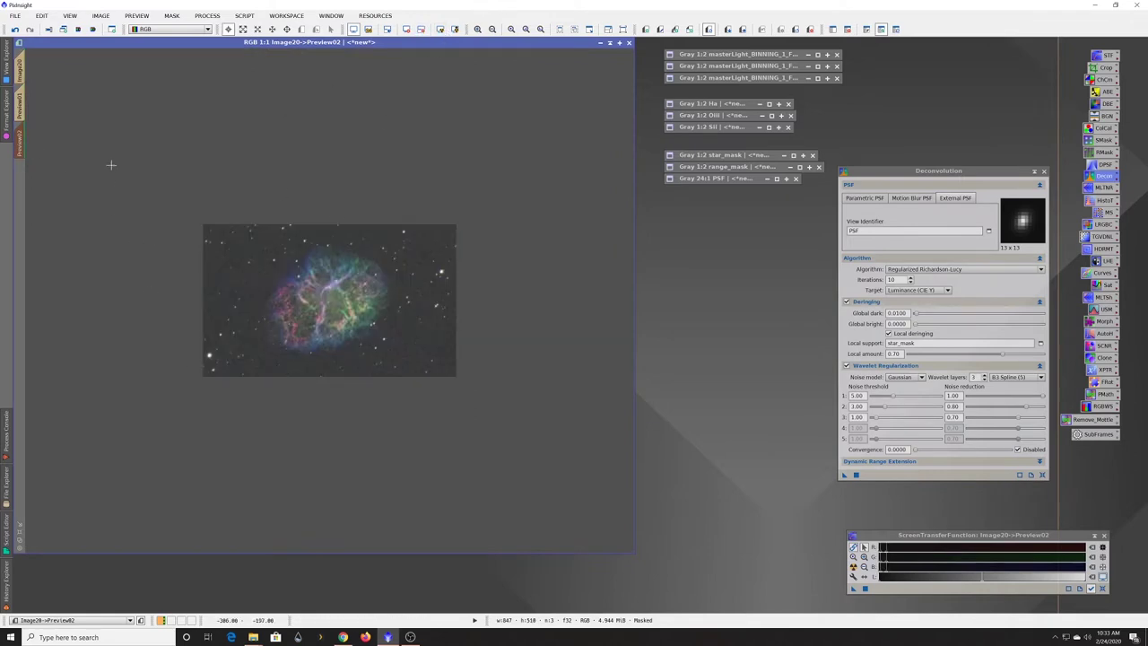
scroll(221, 248, up, 1)
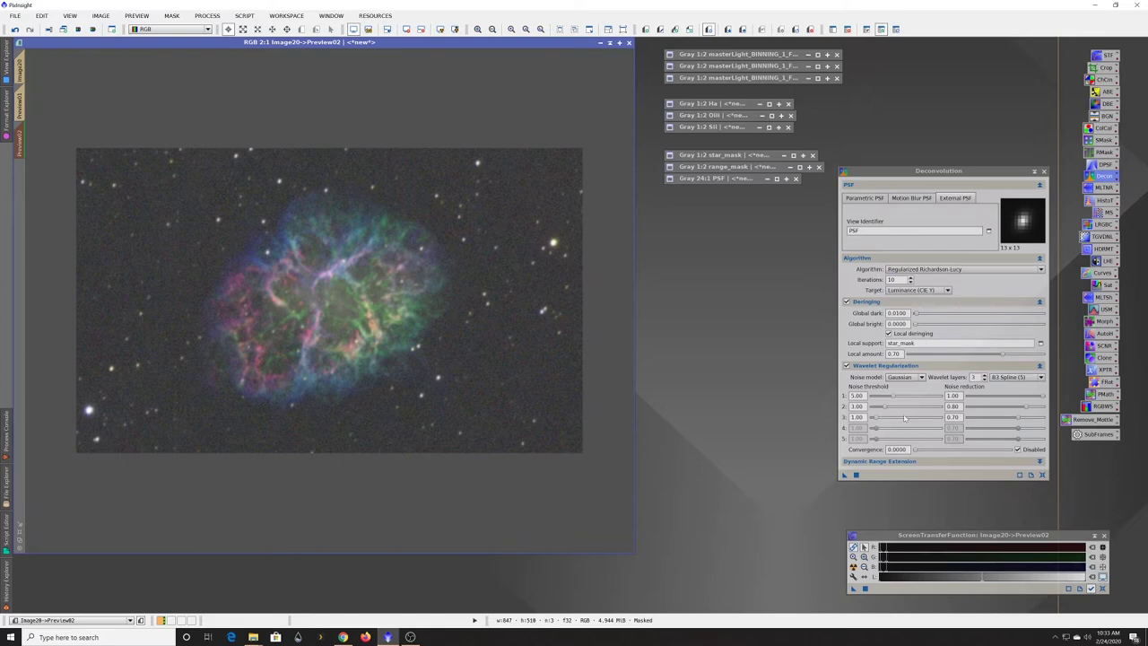
click(843, 475)
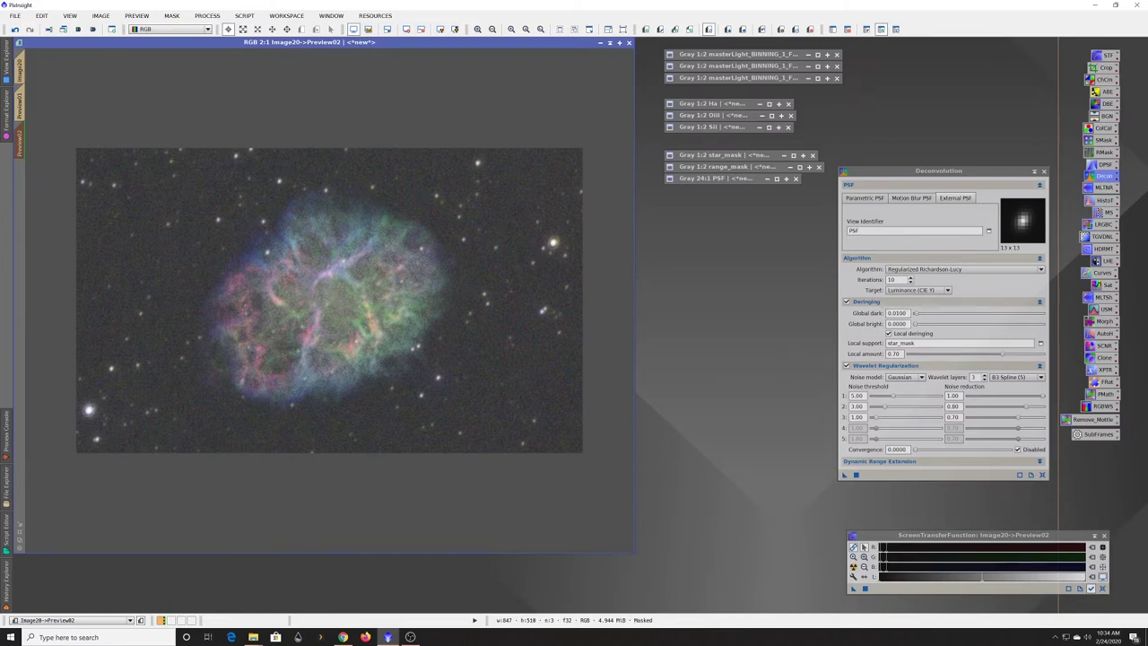
Step: Rerun the preview deconvolution with global dark deringing at 0.0200, then start lowering the value
click(916, 316)
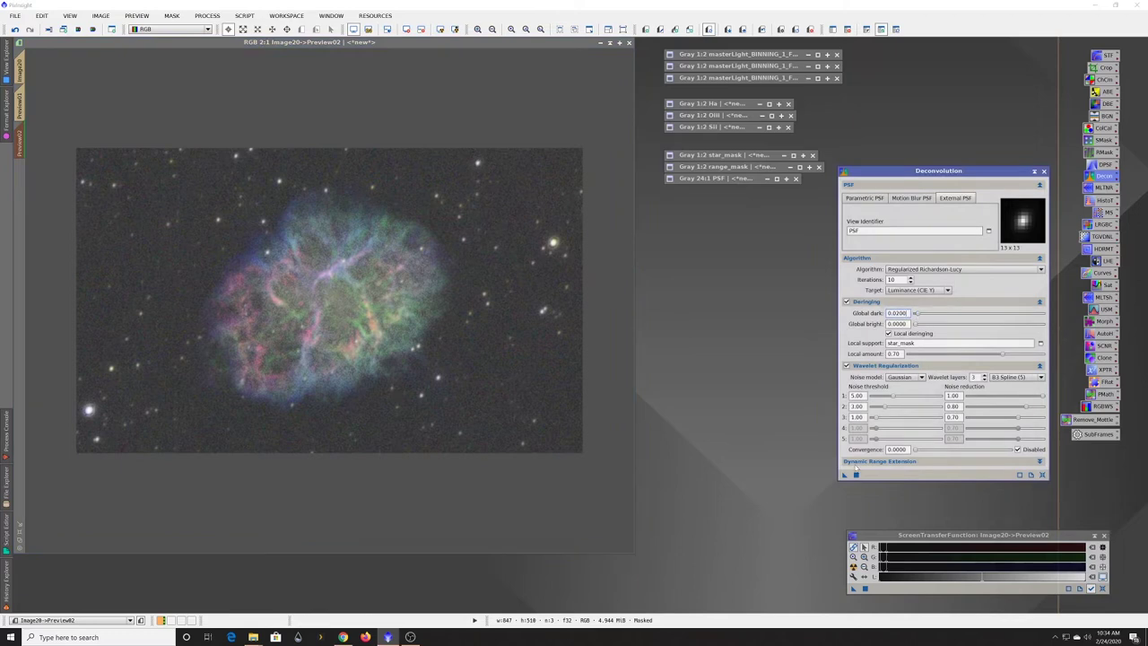
drag(843, 475, 499, 381)
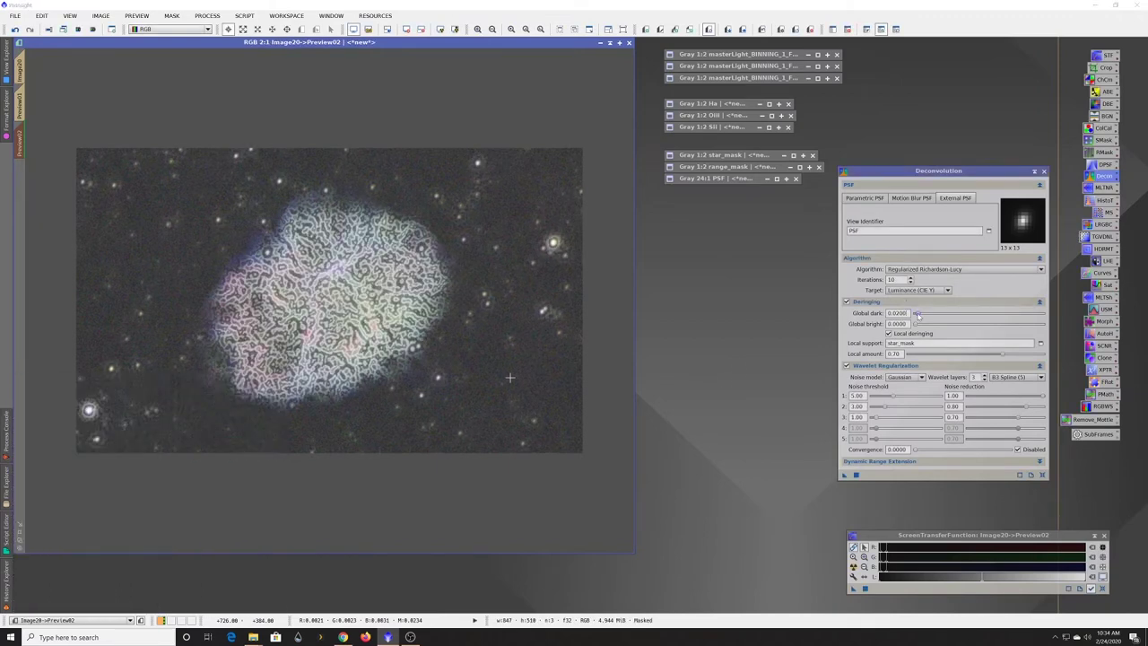
click(915, 313)
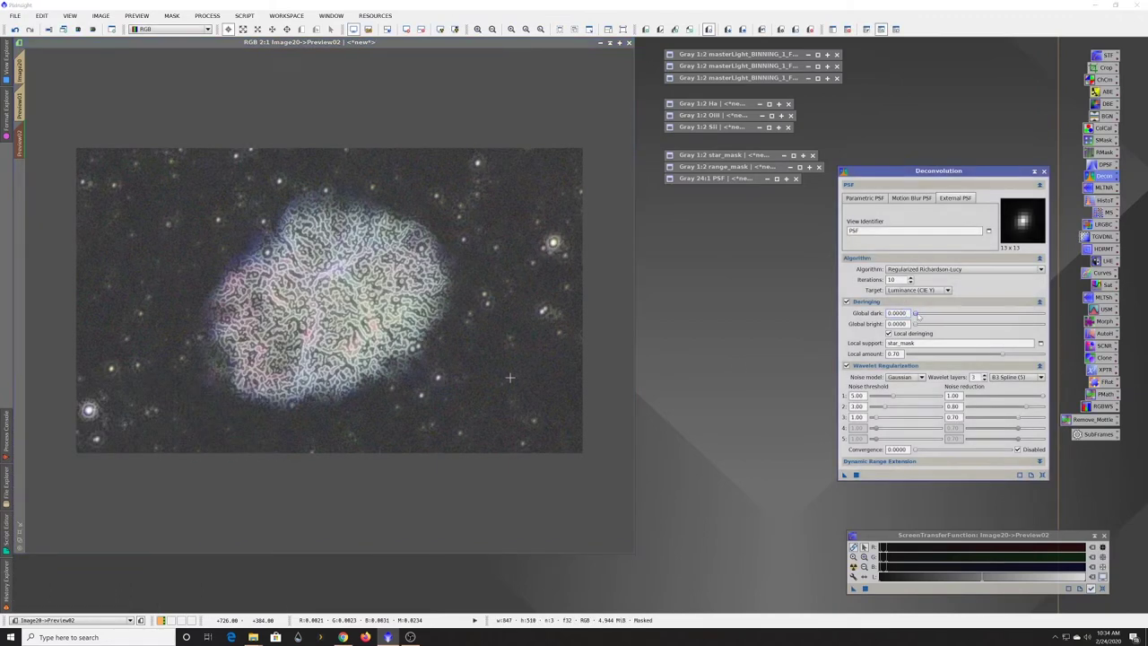
click(917, 315)
Step: Set global dark to 0.0050, reapply to Preview02, and compare before and after
drag(908, 313, 897, 313)
text(0)
drag(843, 476, 525, 385)
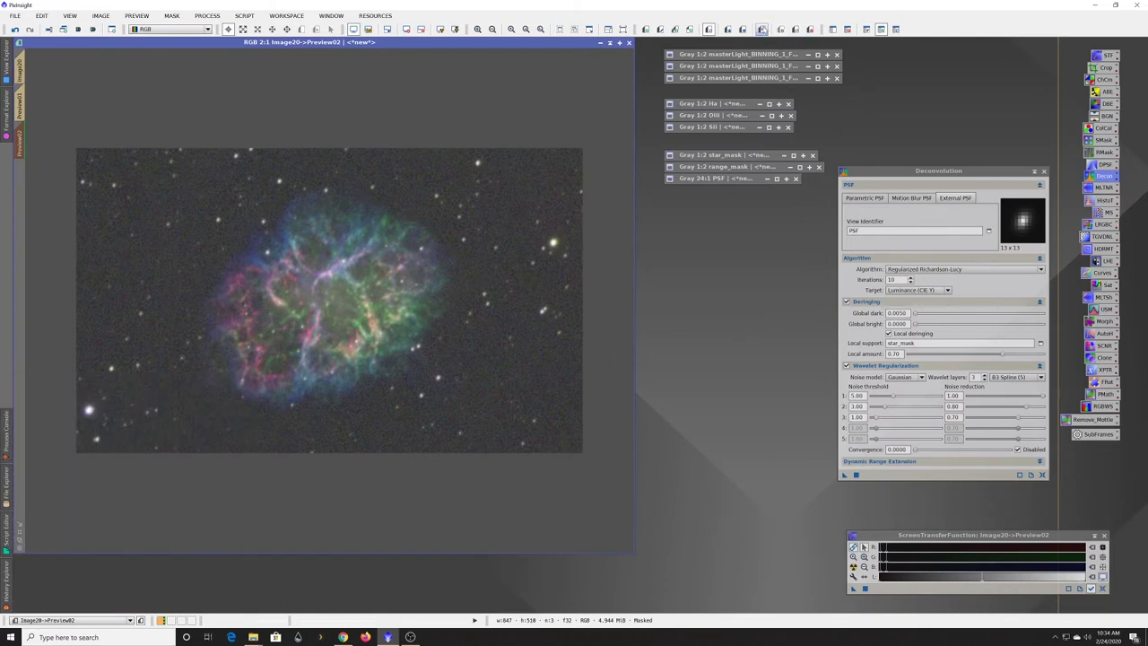
click(761, 29)
click(762, 29)
scroll(346, 294, up, 1)
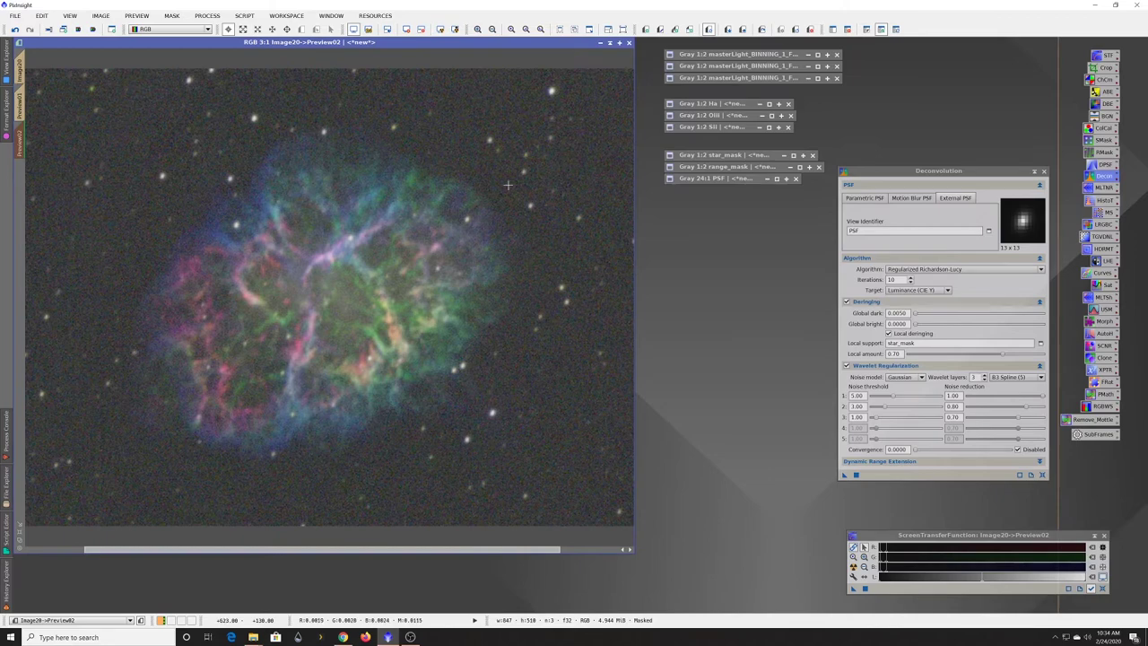
Step: Rerun the preview deconvolution with Global dark deringing set to 0.0030
scroll(428, 227, up, 1)
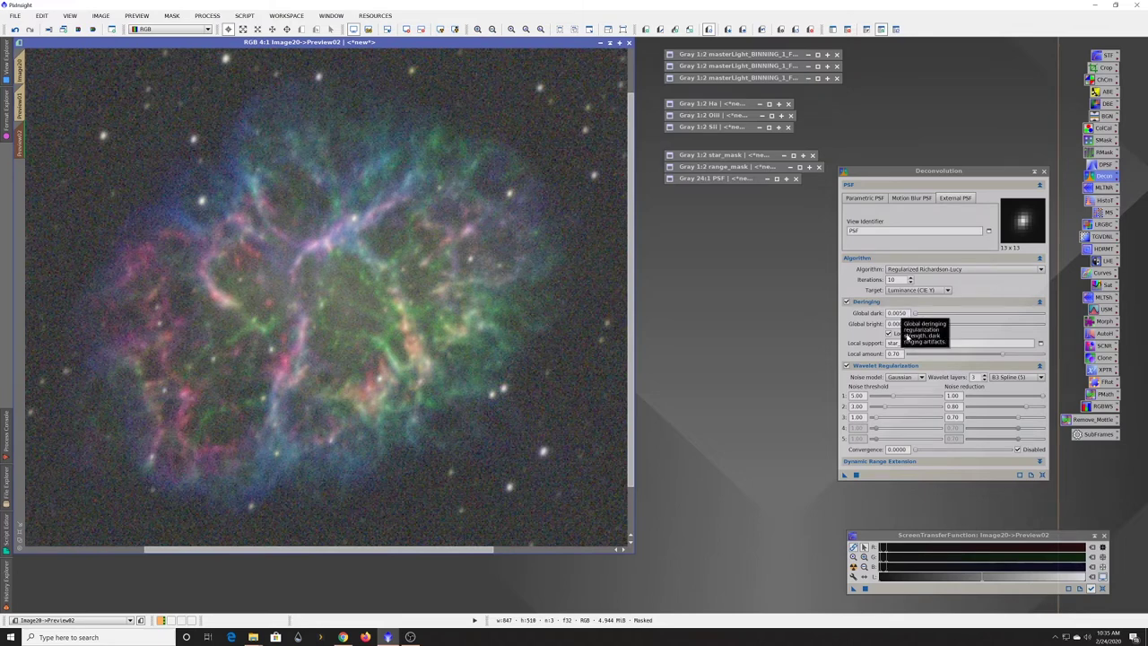
drag(899, 313, 907, 313)
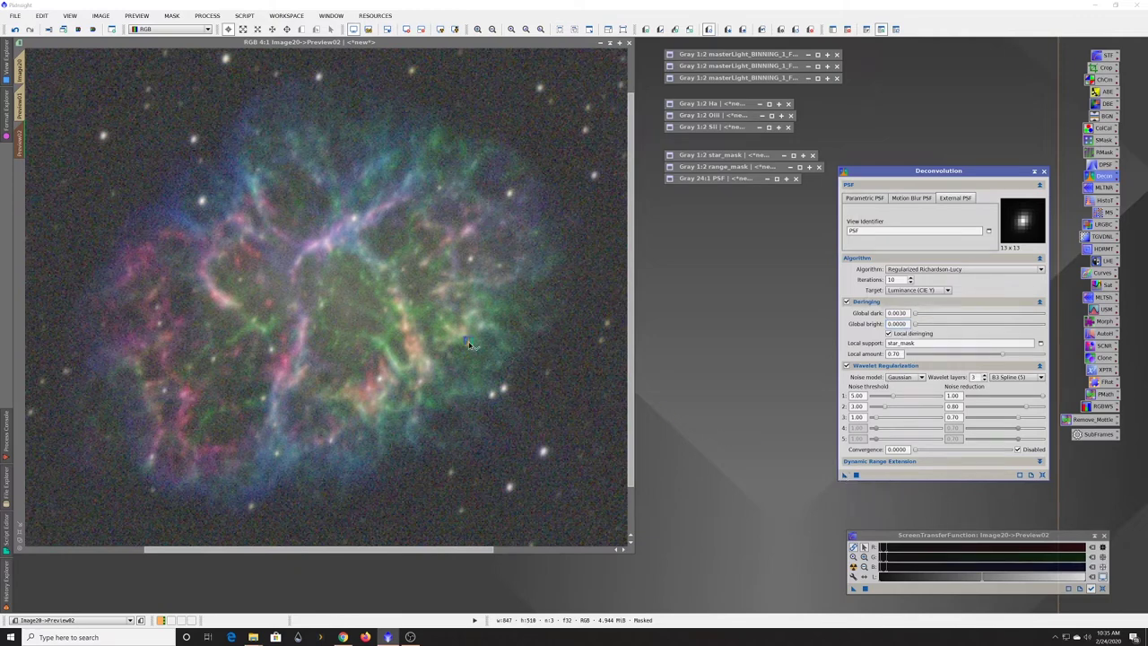
drag(470, 345, 469, 346)
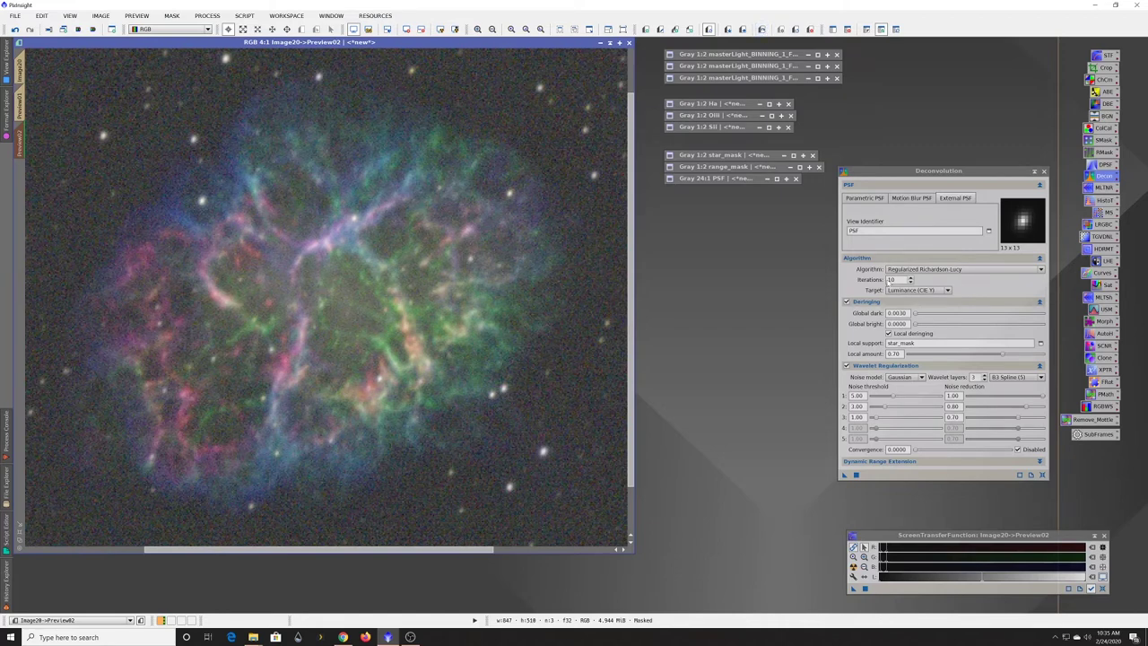
Step: Try Global bright 0.0100 on the preview, then reset it to 0.0000 and rerun
drag(914, 324, 917, 325)
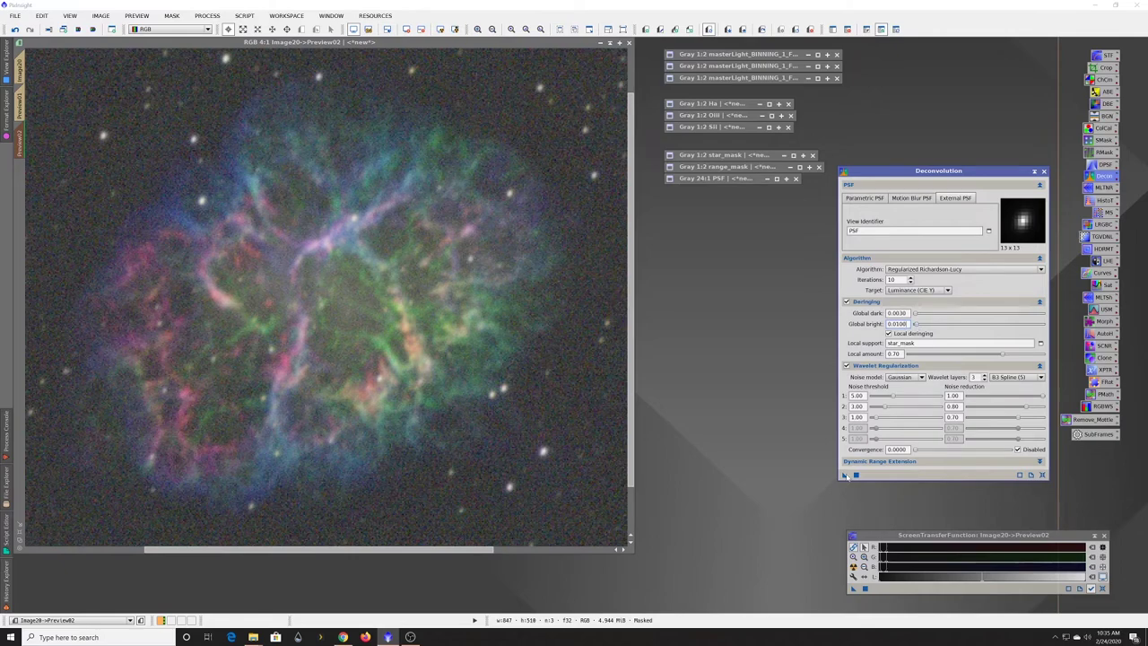
drag(844, 476, 520, 363)
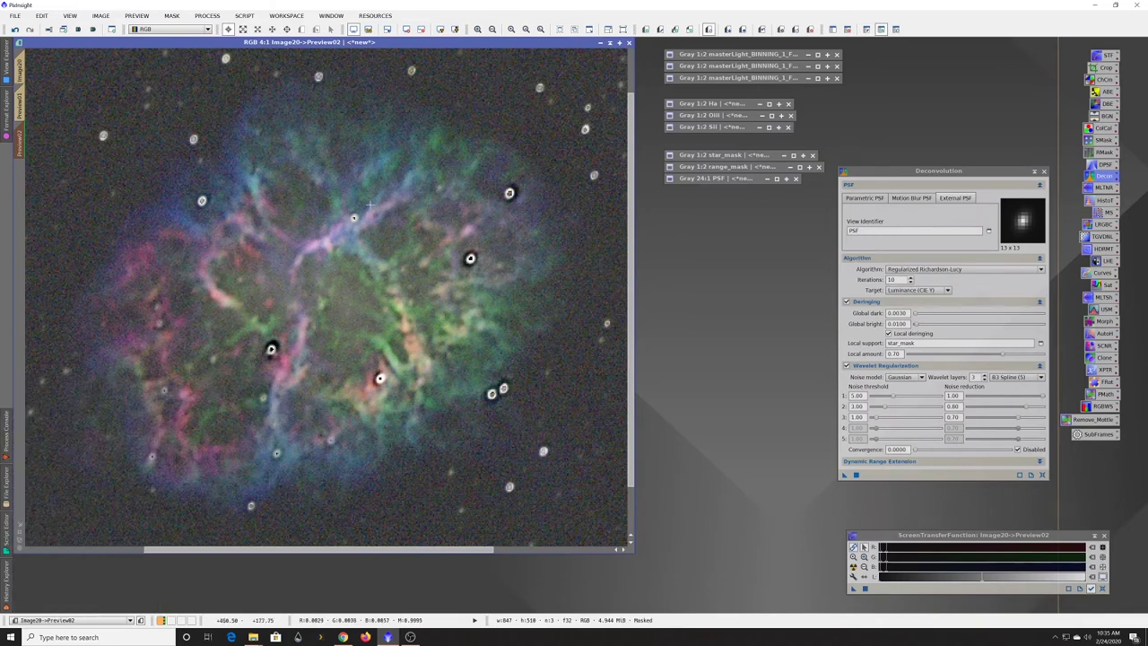
drag(843, 476, 529, 343)
drag(916, 325, 911, 325)
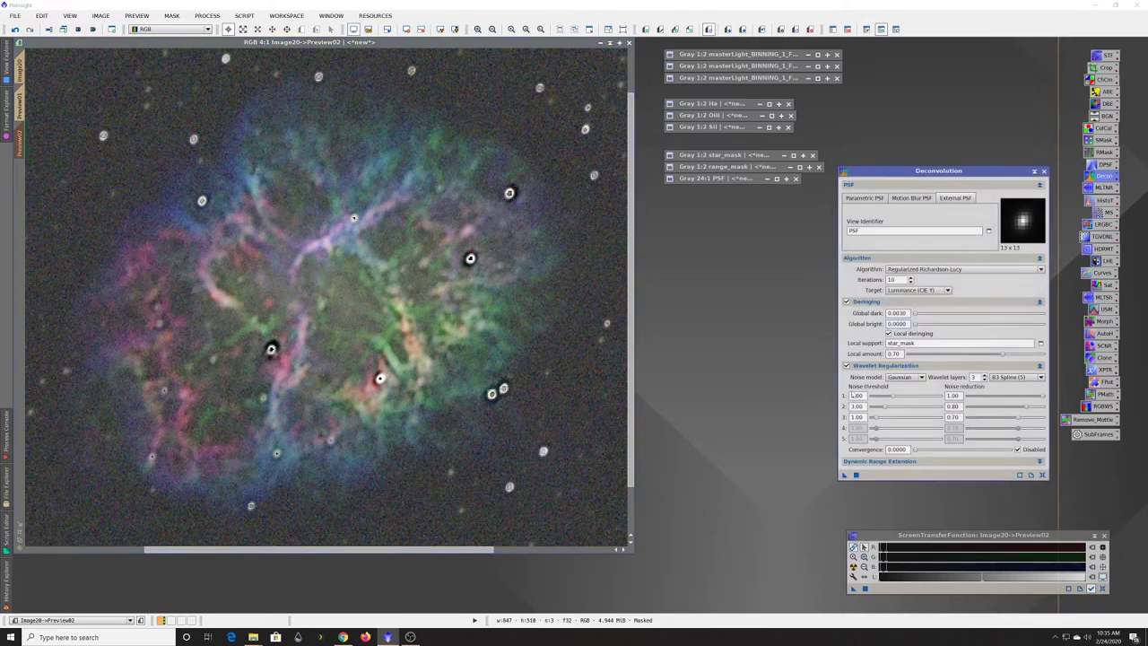
click(854, 475)
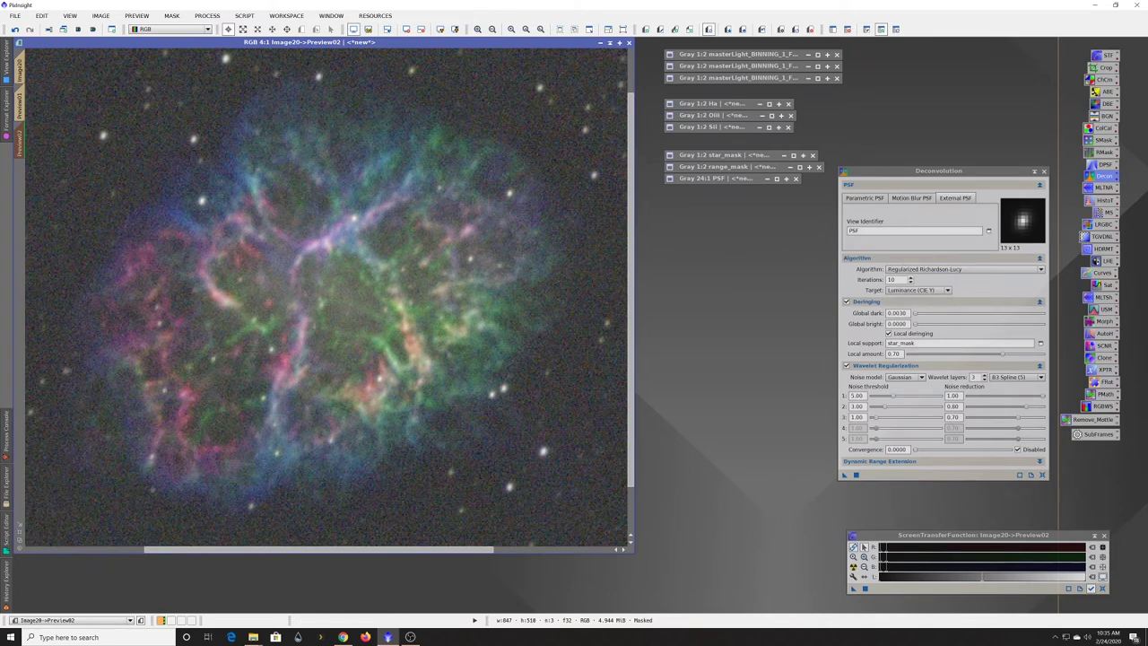
Step: Raise Deconvolution iterations to 25 and rerun it on Preview02
double_click(892, 279)
text(25)
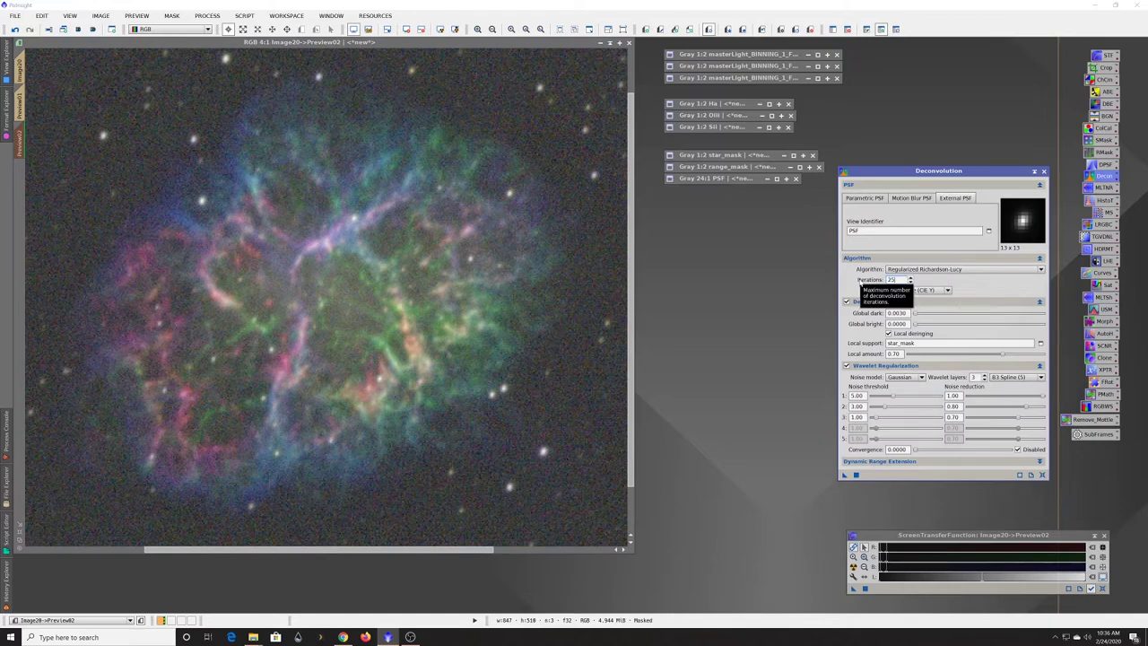
drag(842, 476, 443, 355)
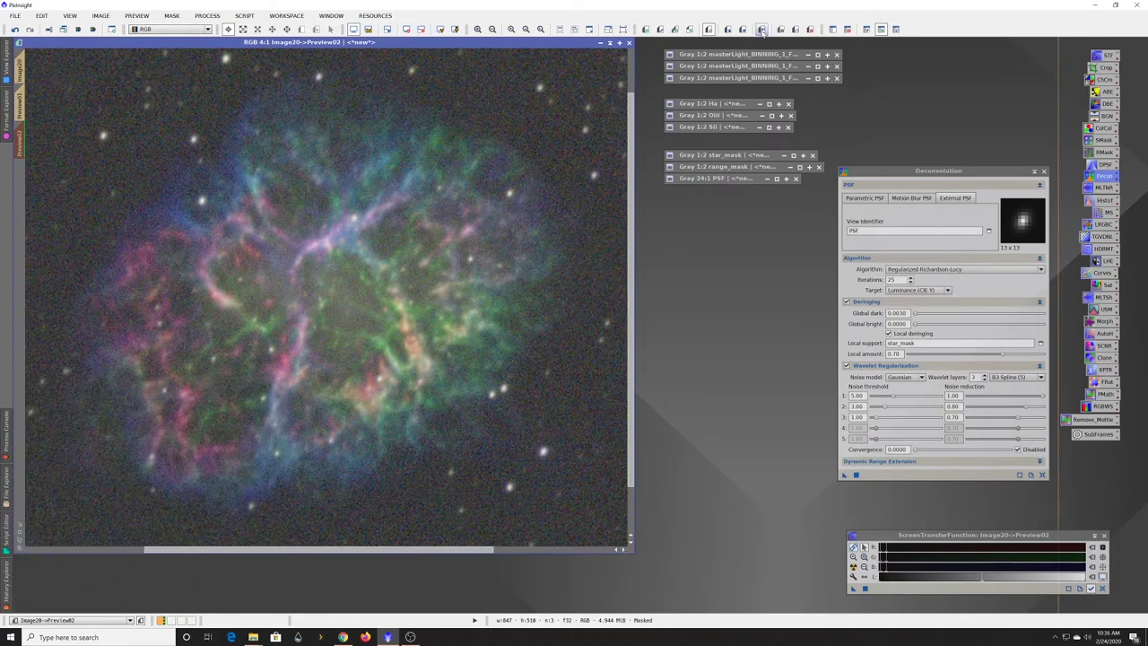
Step: Flip Preview02 between the deconvolved result and the pre-deconvolution version to compare
click(761, 29)
click(761, 29)
click(762, 29)
click(761, 29)
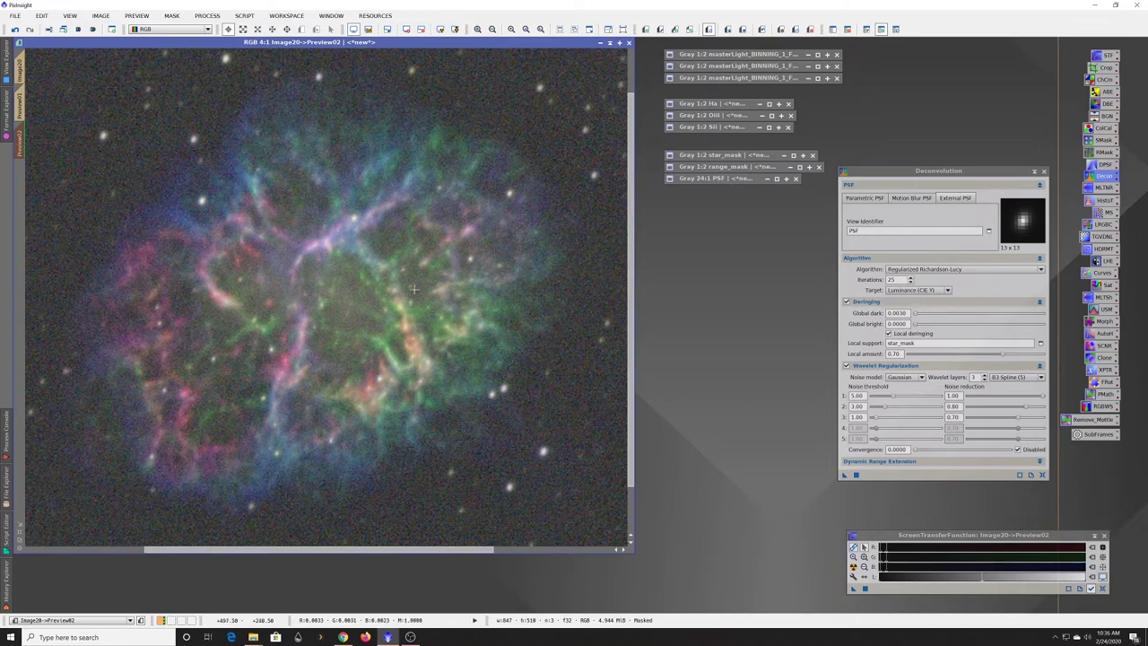
scroll(413, 289, down, 3)
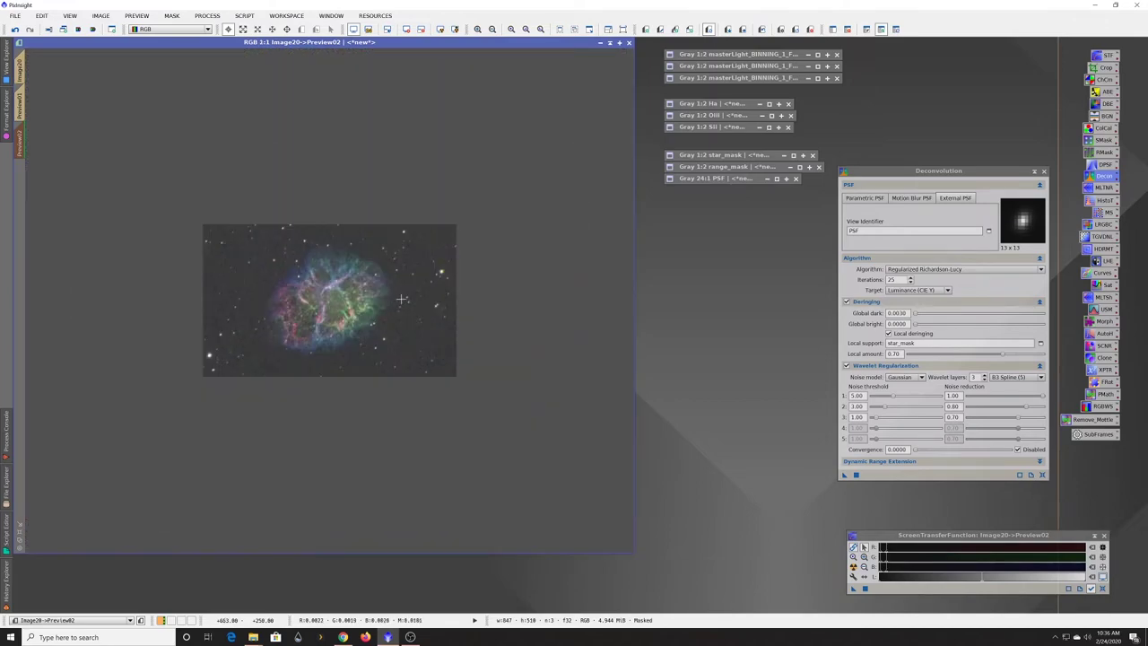
click(761, 29)
click(761, 29)
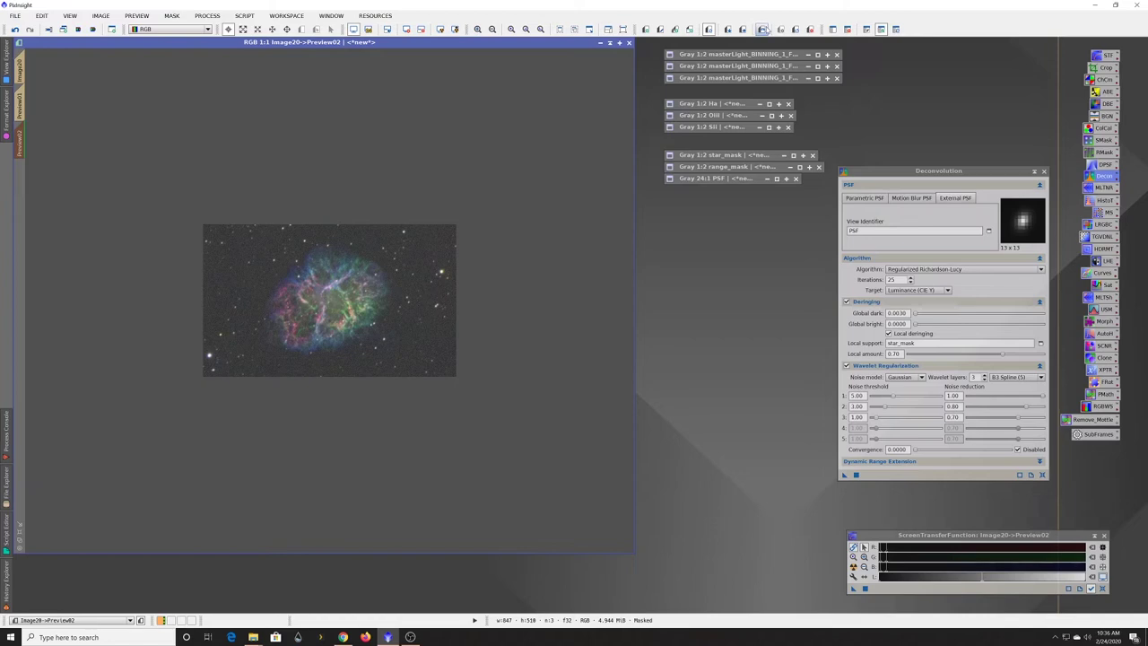
click(762, 28)
click(761, 28)
drag(908, 312, 899, 312)
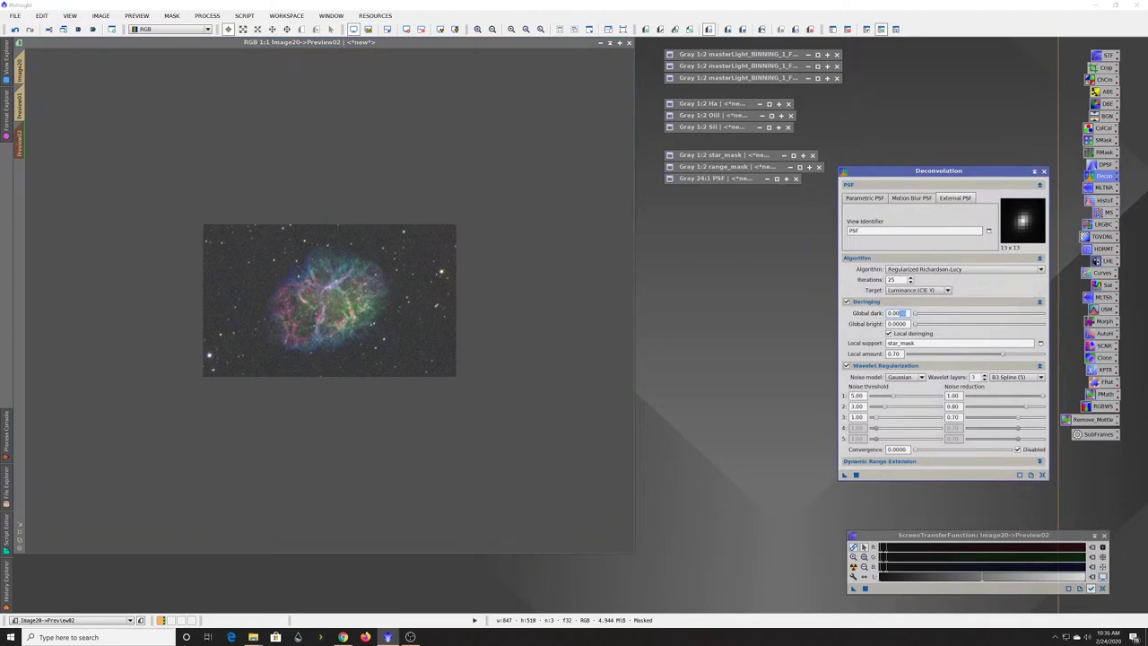
scroll(285, 295, up, 2)
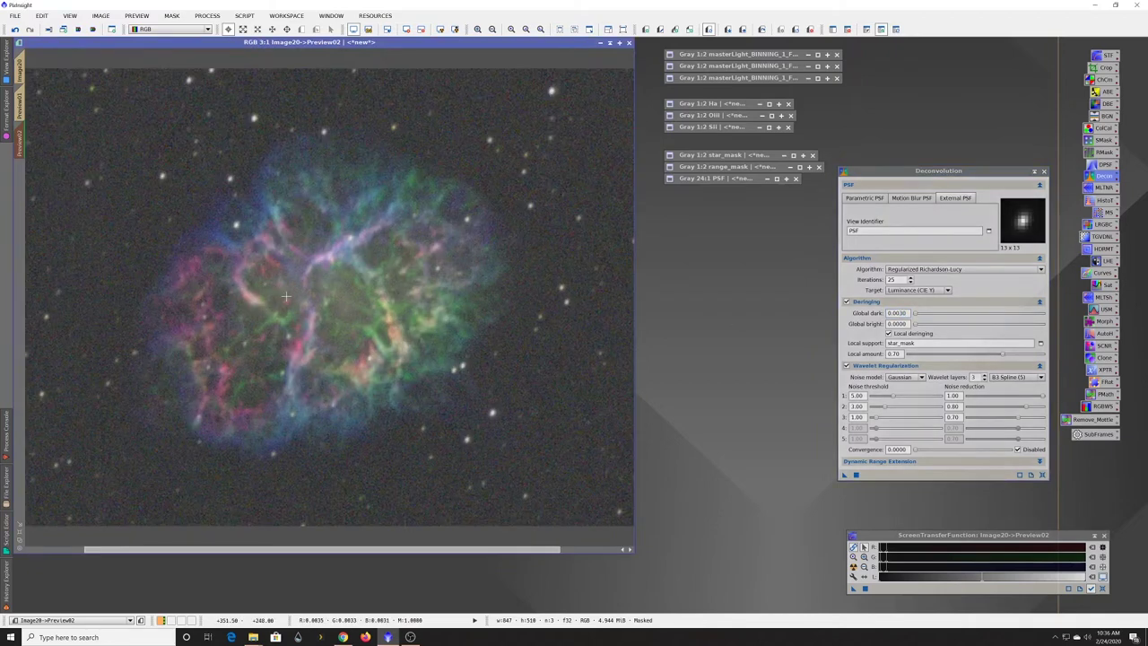
scroll(287, 296, down, 1)
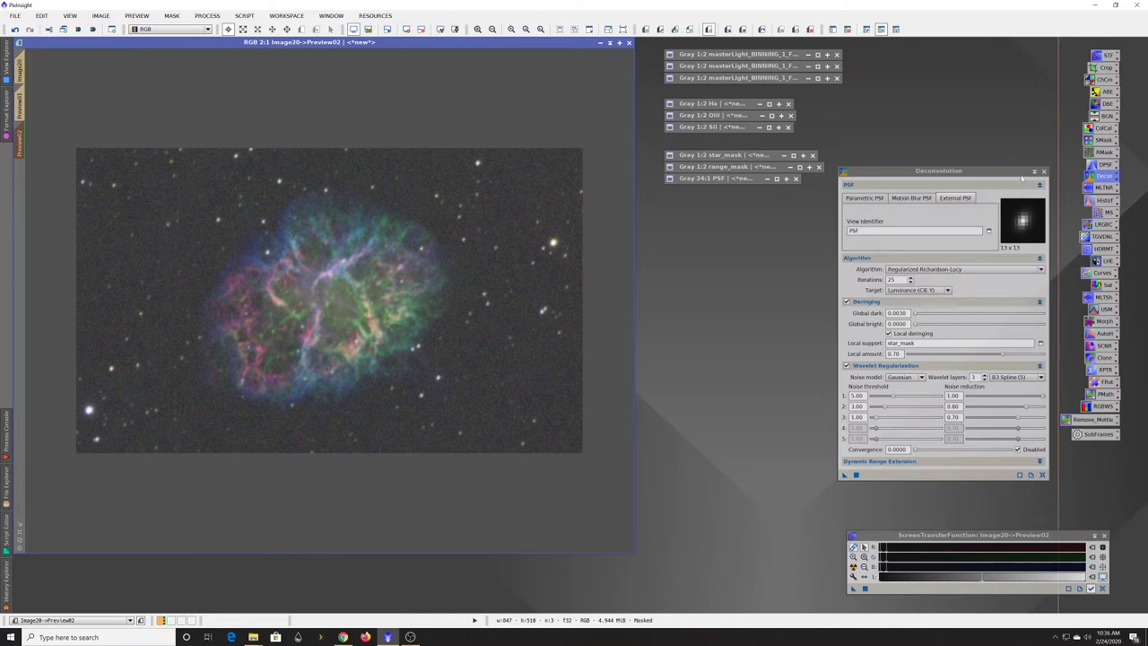
Step: Close Deconvolution and show the full Image20 with an STF AutoStretch
click(1043, 172)
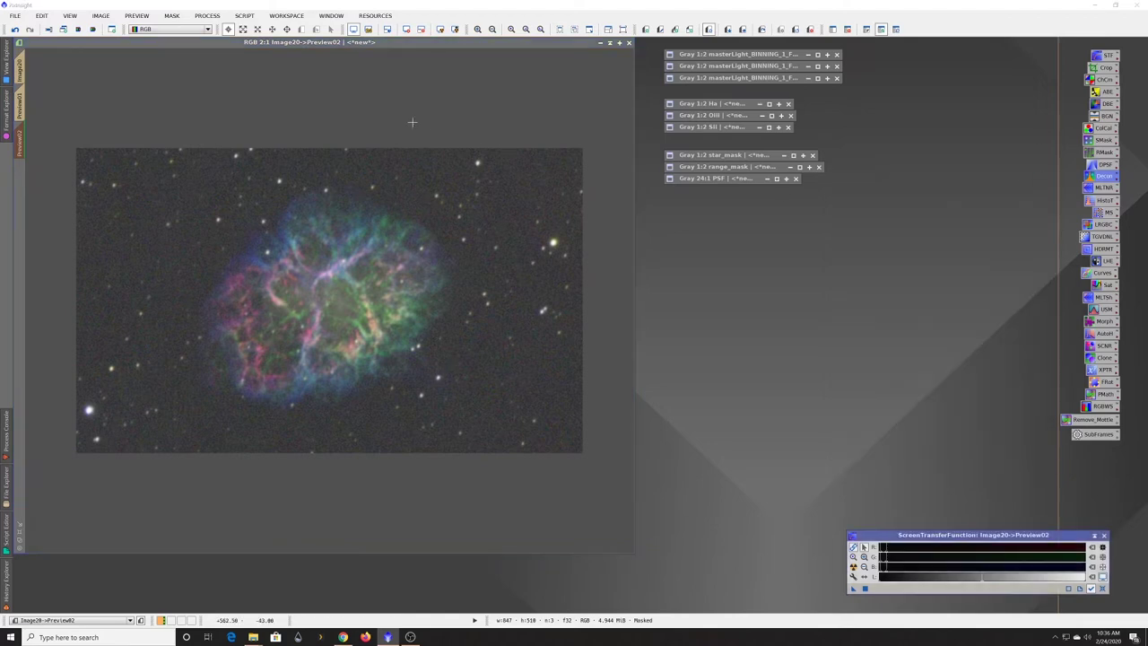
click(20, 67)
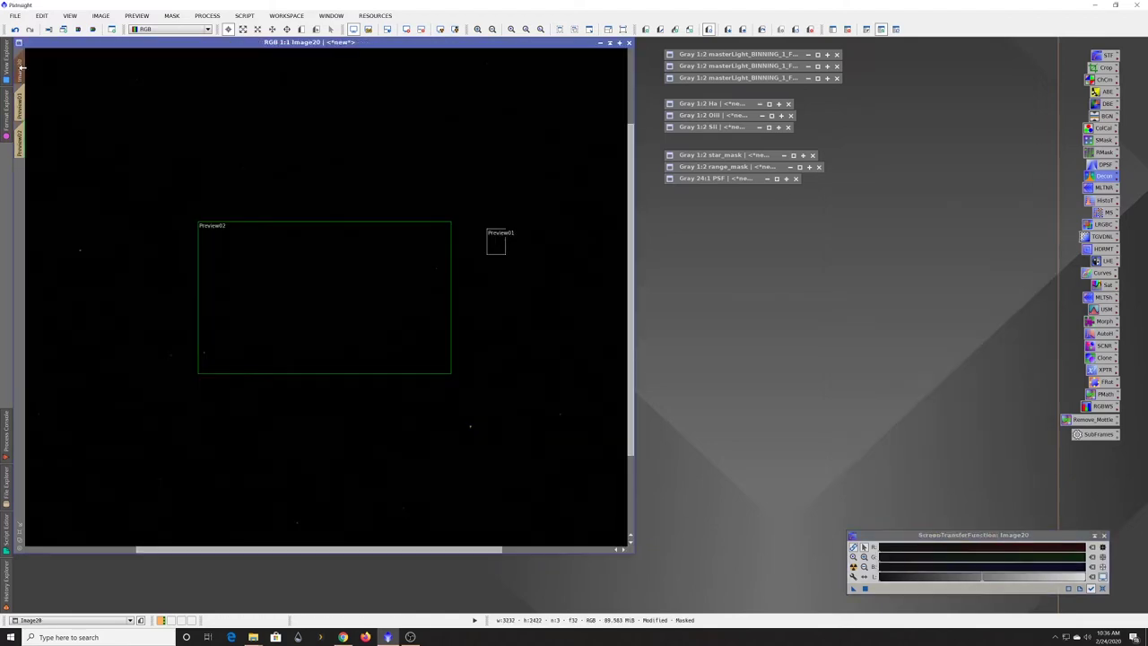
click(439, 29)
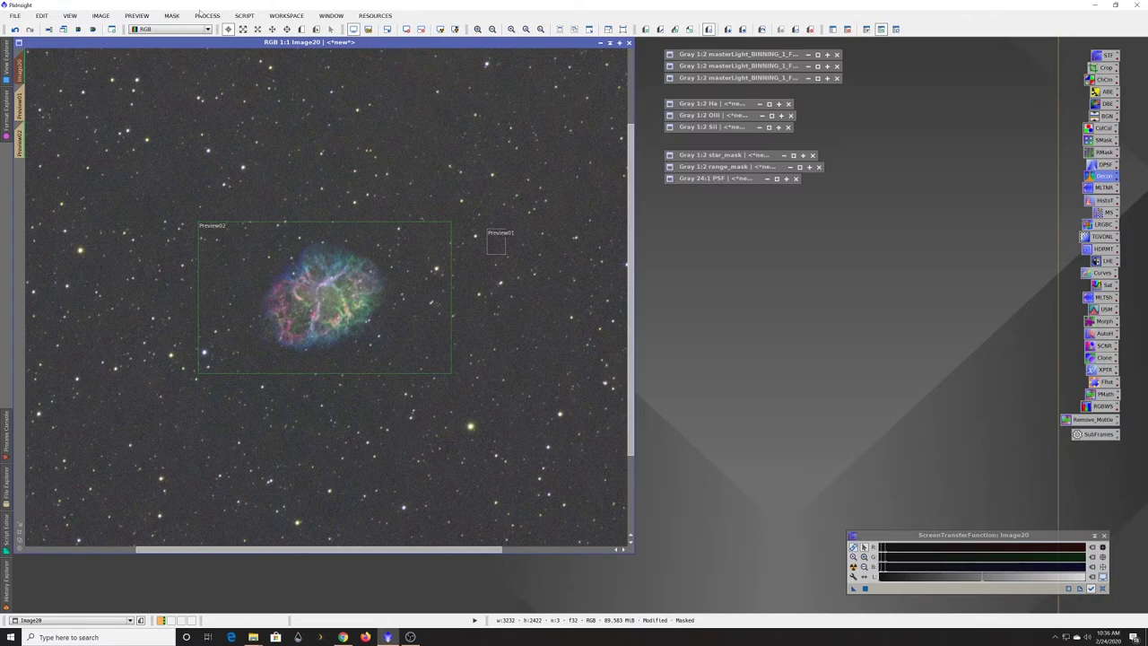
scroll(260, 125, down, 1)
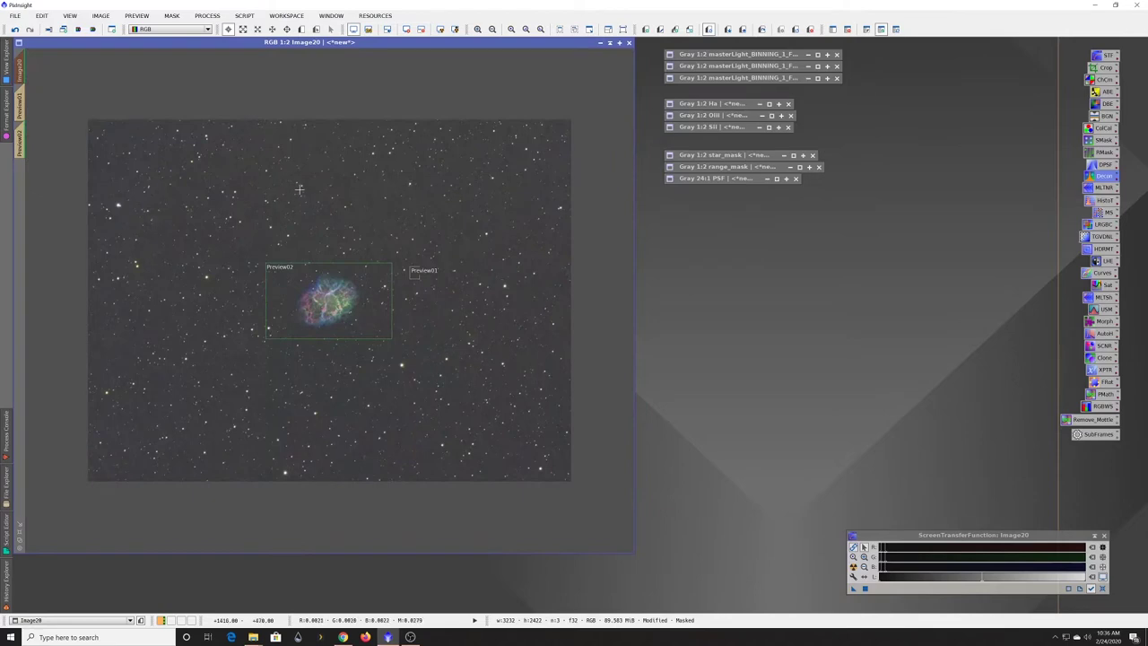
Step: Remove the range_mask from Image20 and zoom back to 1:1
click(172, 16)
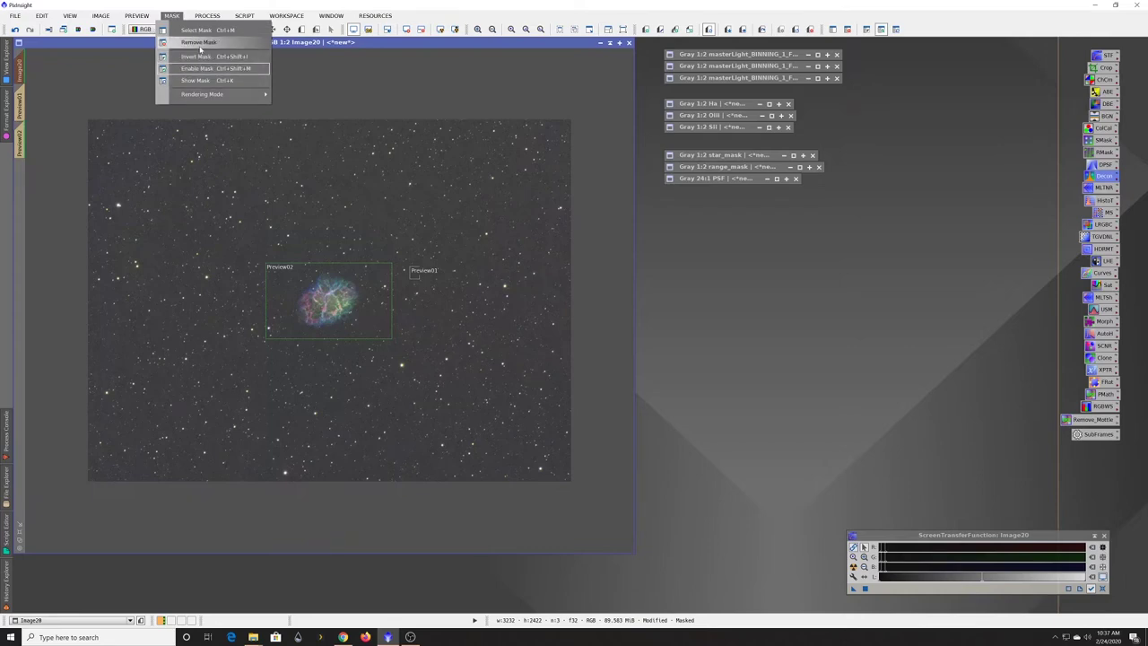
click(199, 43)
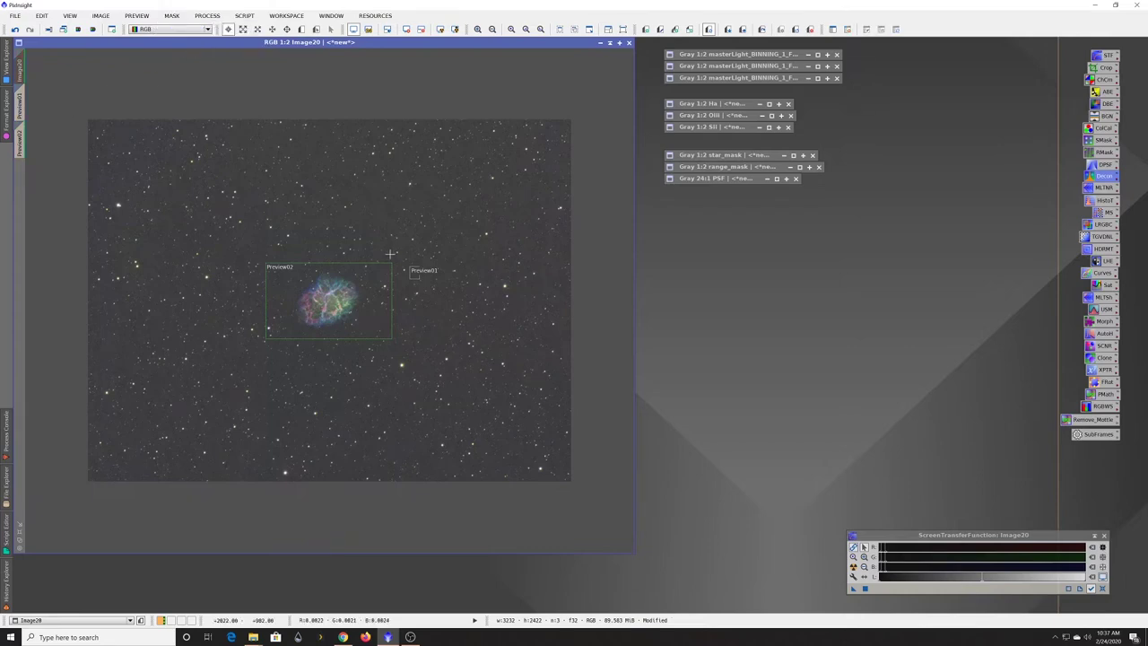
scroll(390, 254, up, 1)
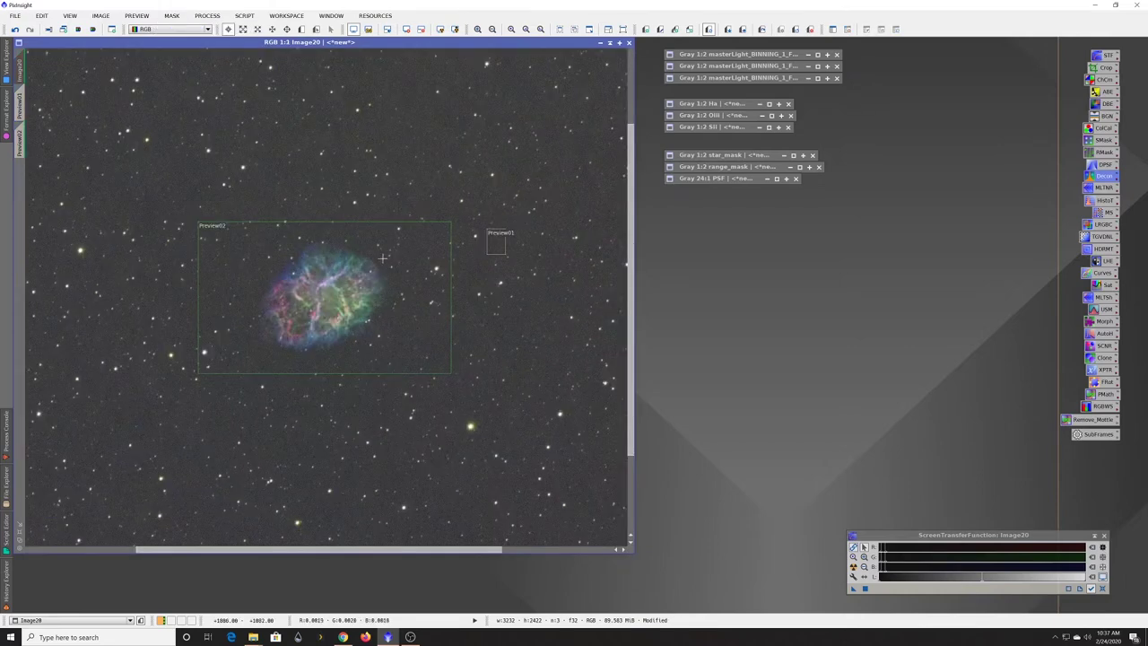
Step: Open MultiscaleLinearTransform and move its window nearer the image
double_click(1103, 187)
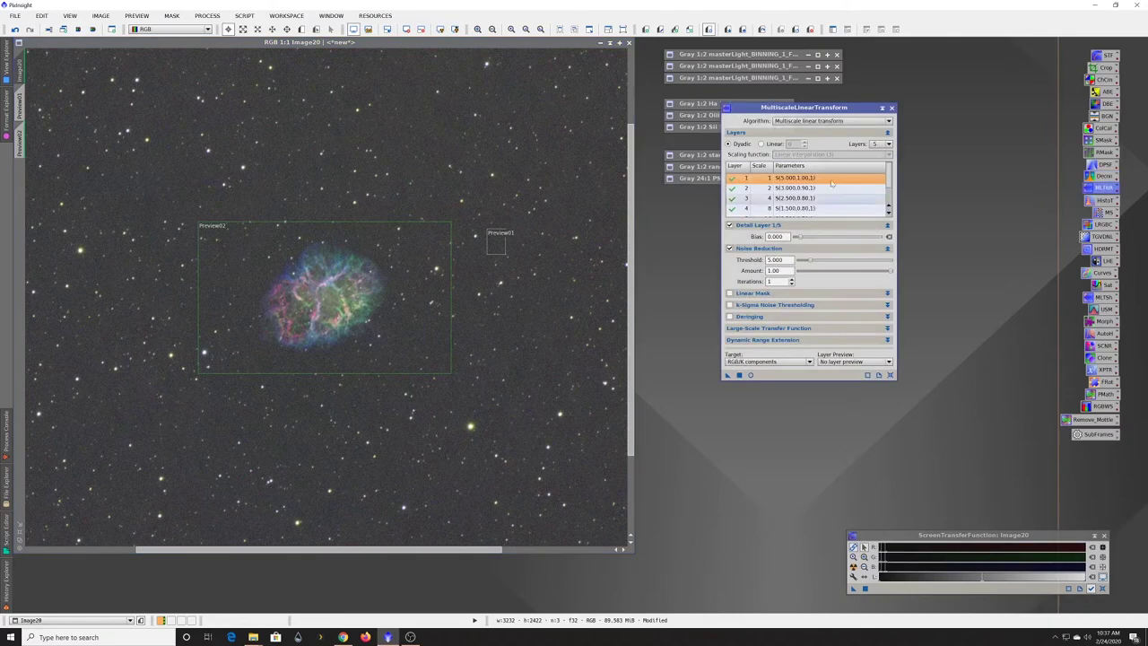
drag(852, 107, 799, 200)
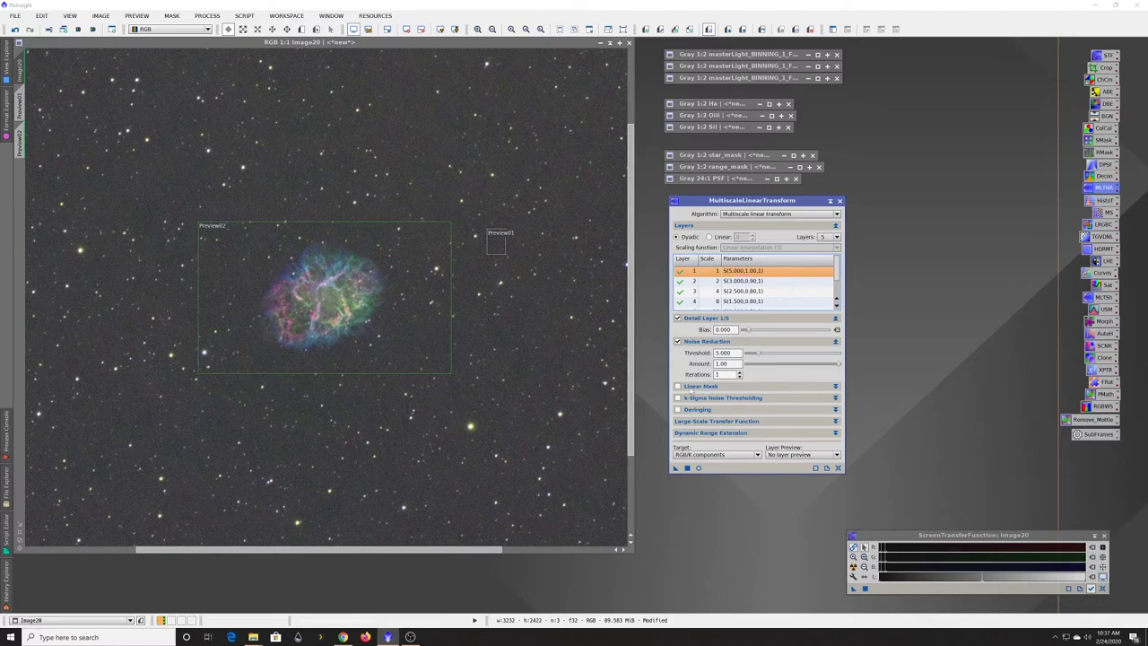
click(78, 29)
Step: Enable the inverted Linear Mask with Preview mask, and open a Real-Time Preview of it
mouse_move(777, 204)
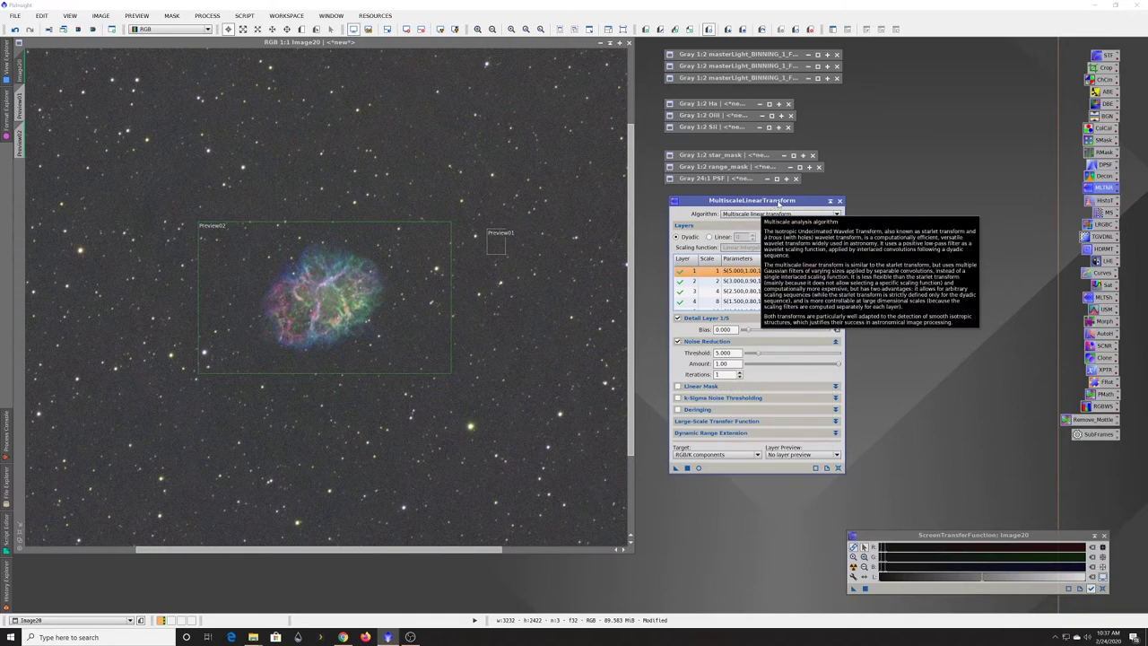
click(835, 385)
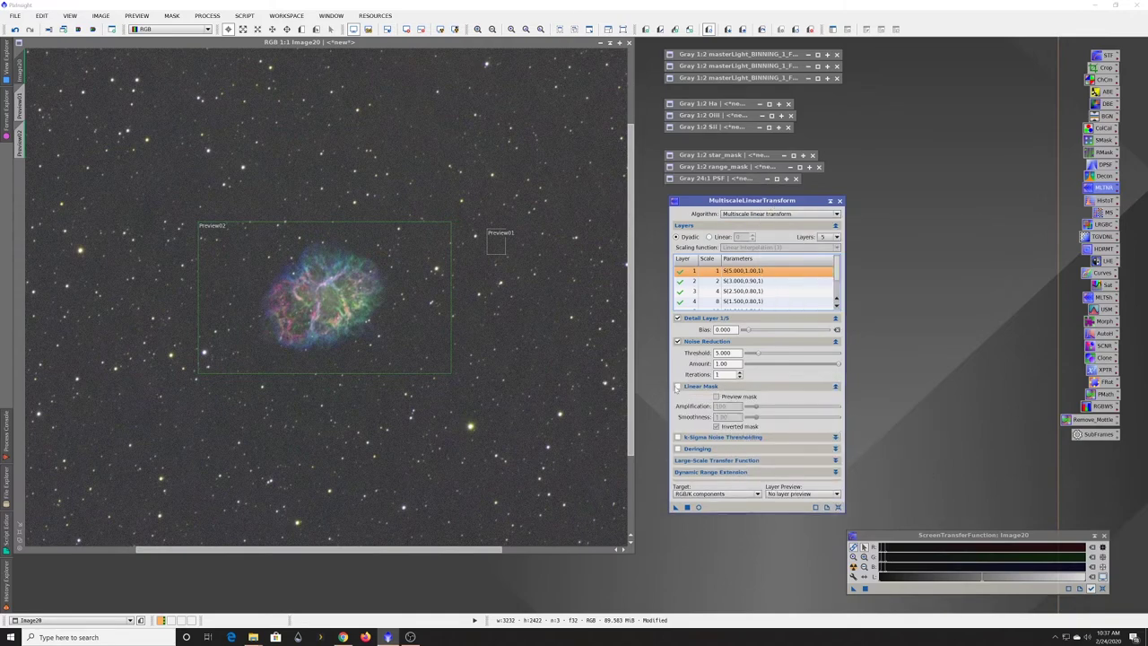
click(677, 386)
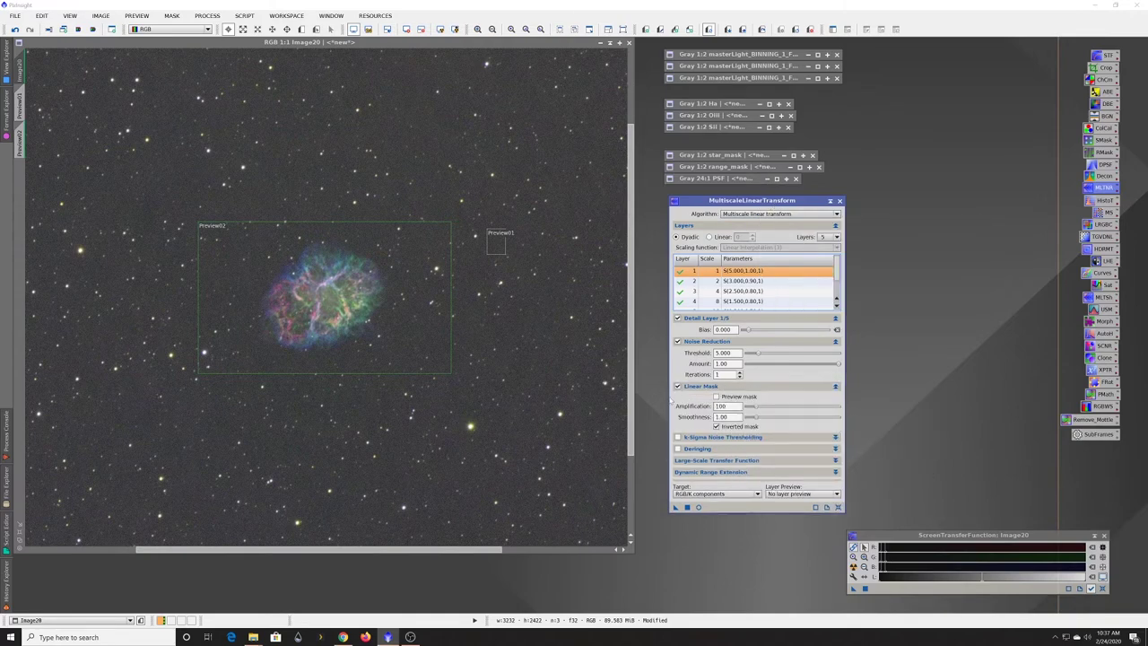
click(717, 397)
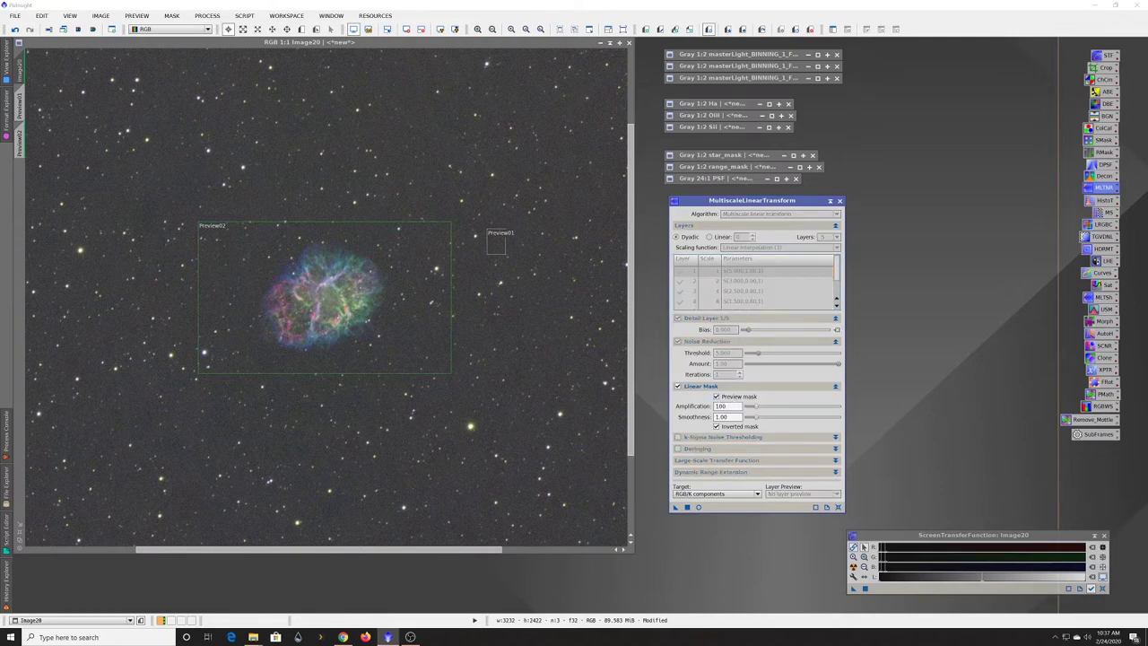
click(421, 29)
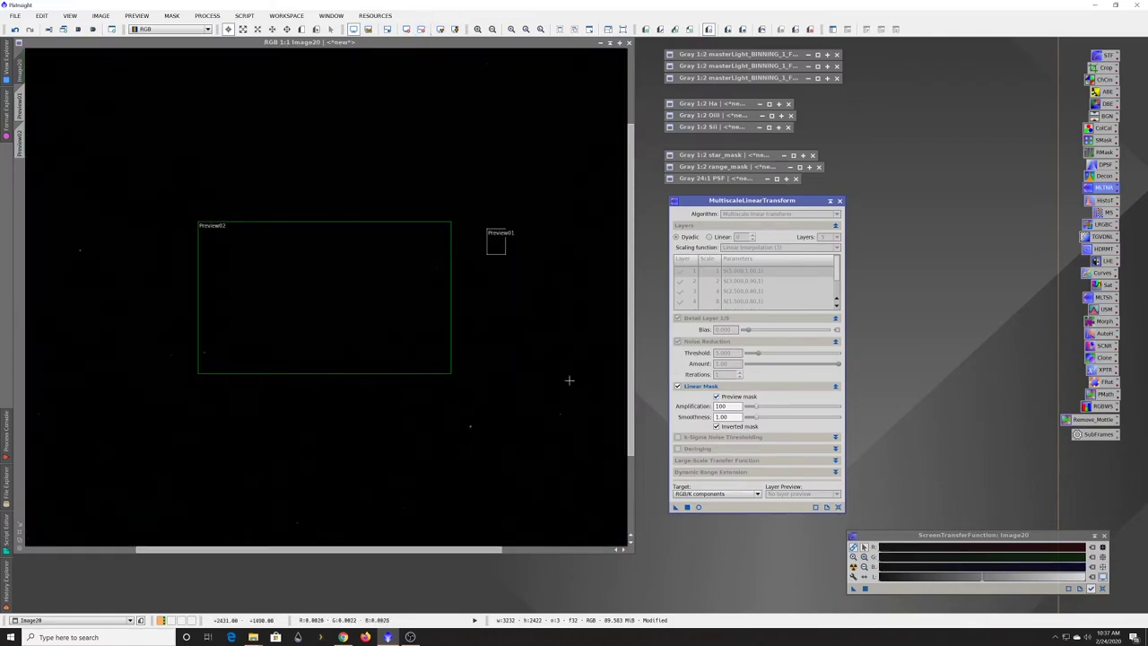
click(698, 508)
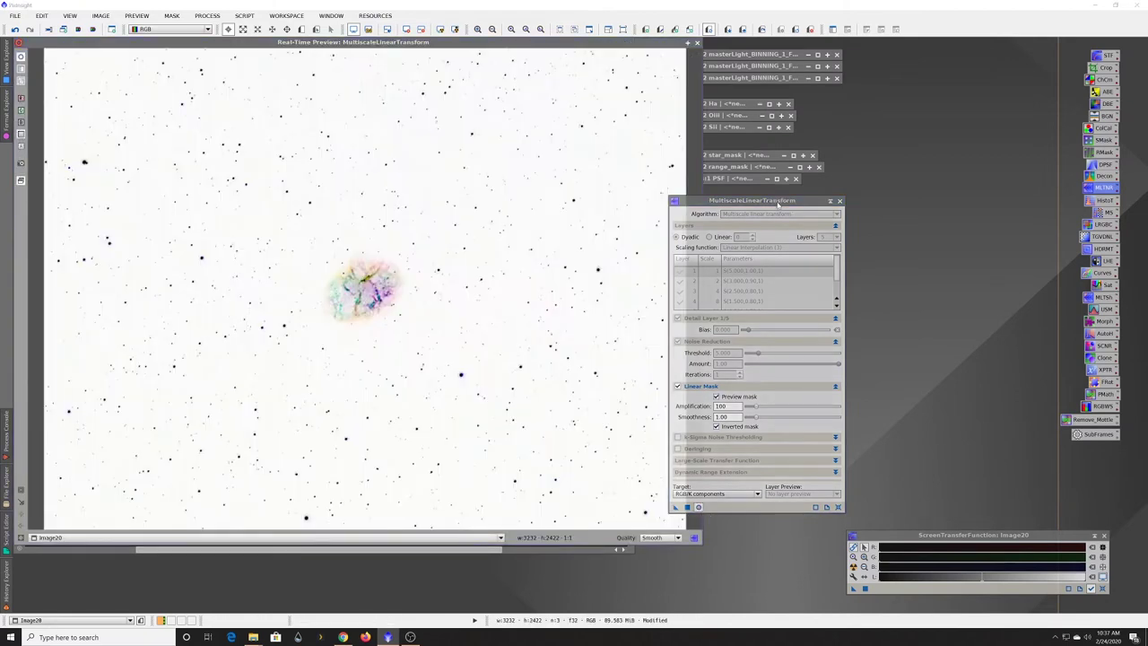
Step: Compare the linear mask with and without inversion, leaving it inverted
drag(753, 200, 822, 192)
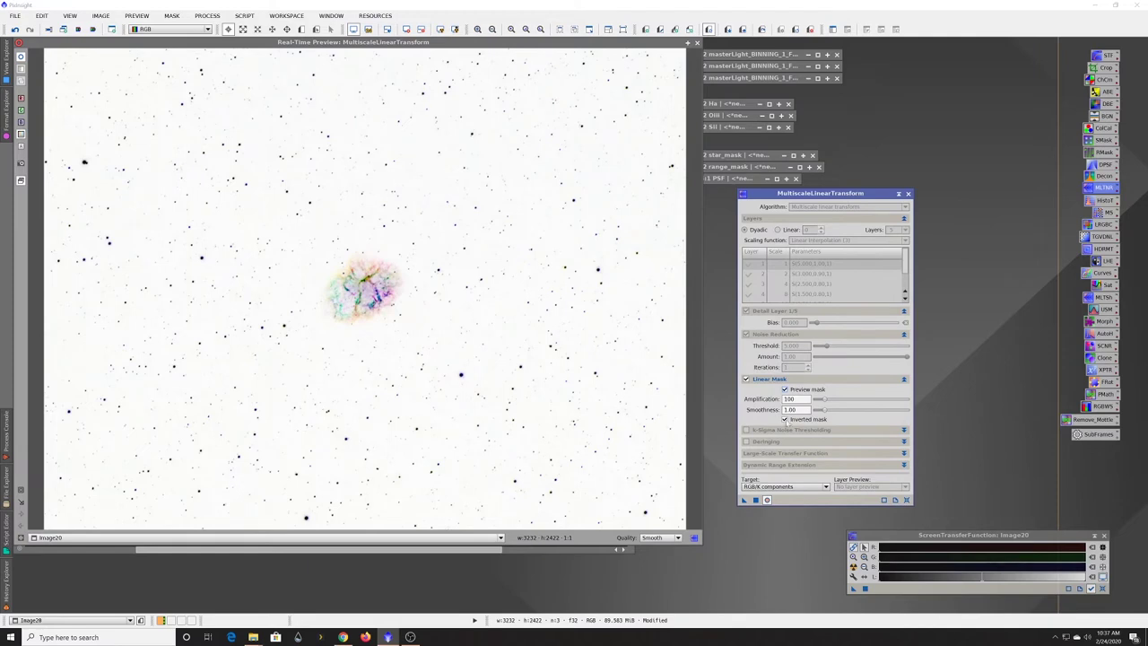
click(785, 419)
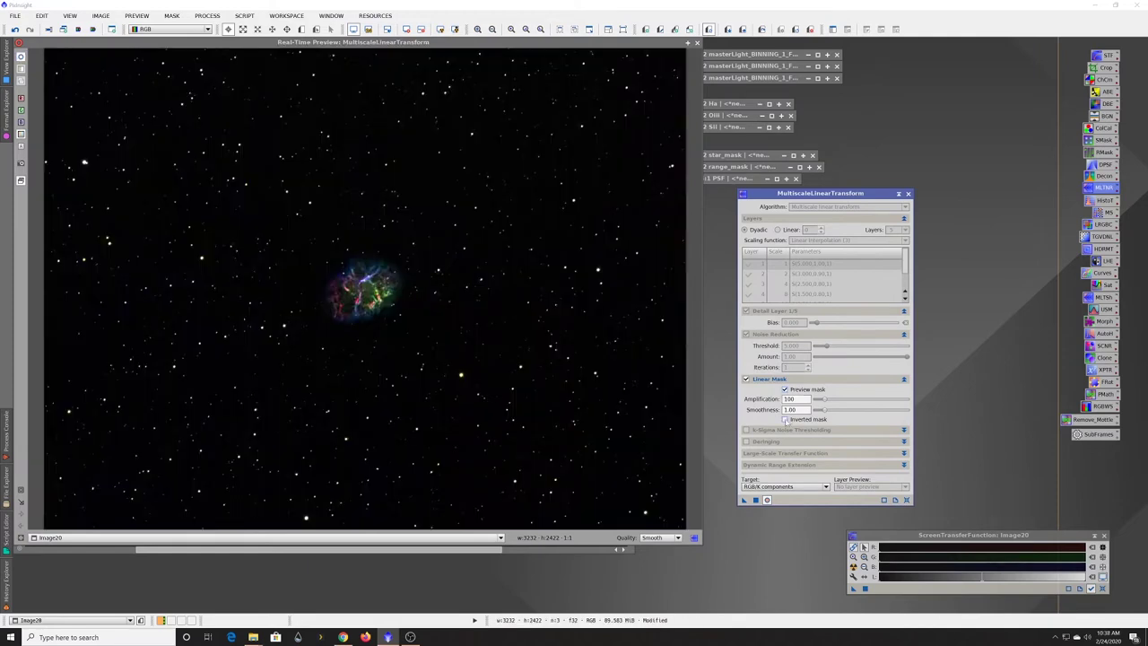
click(785, 418)
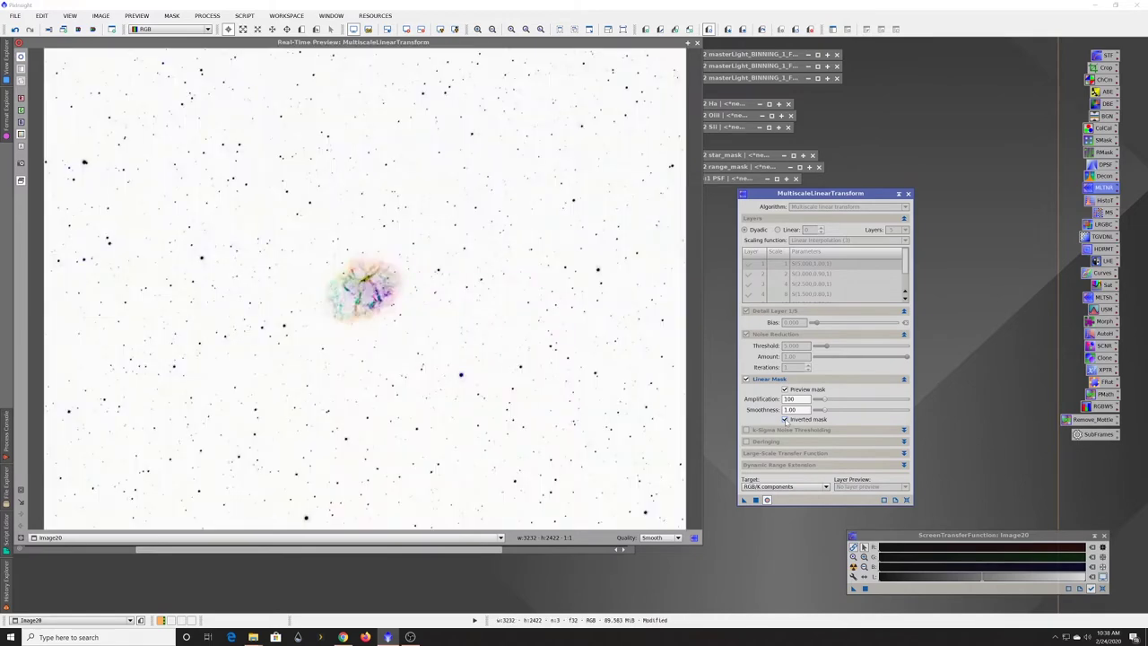
click(785, 419)
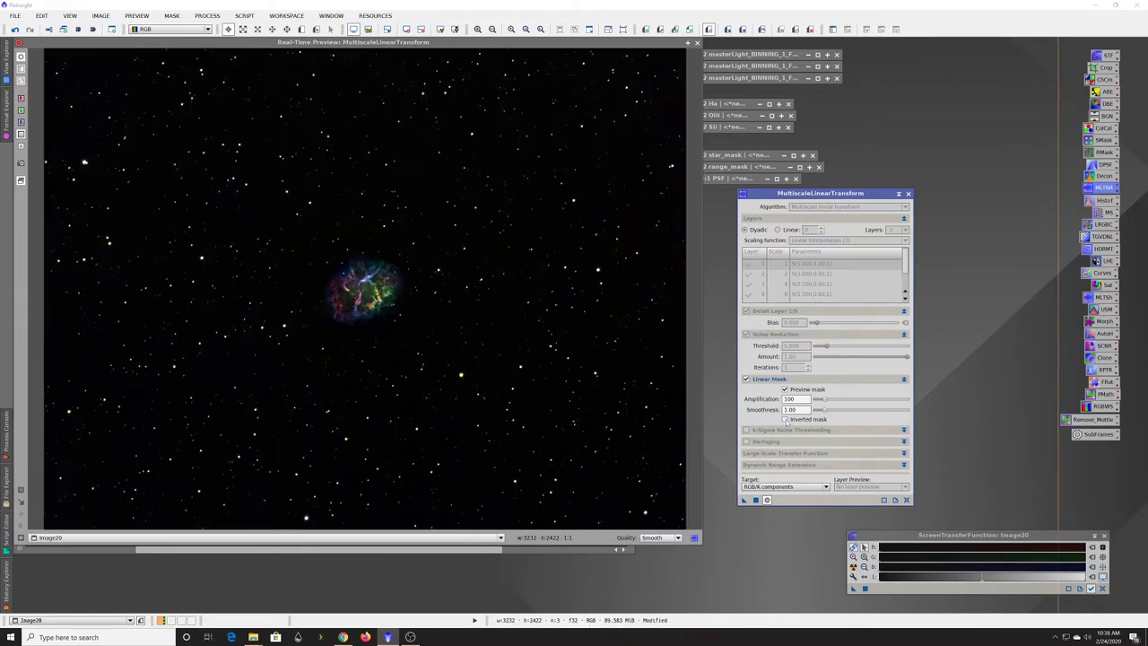
click(785, 418)
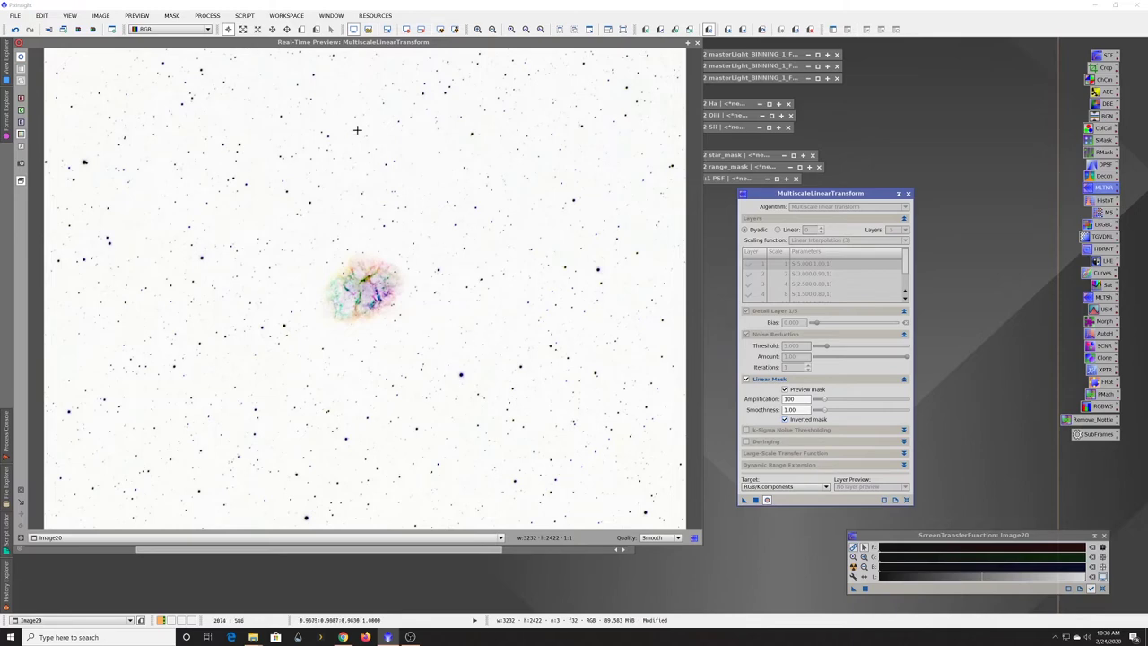
click(784, 419)
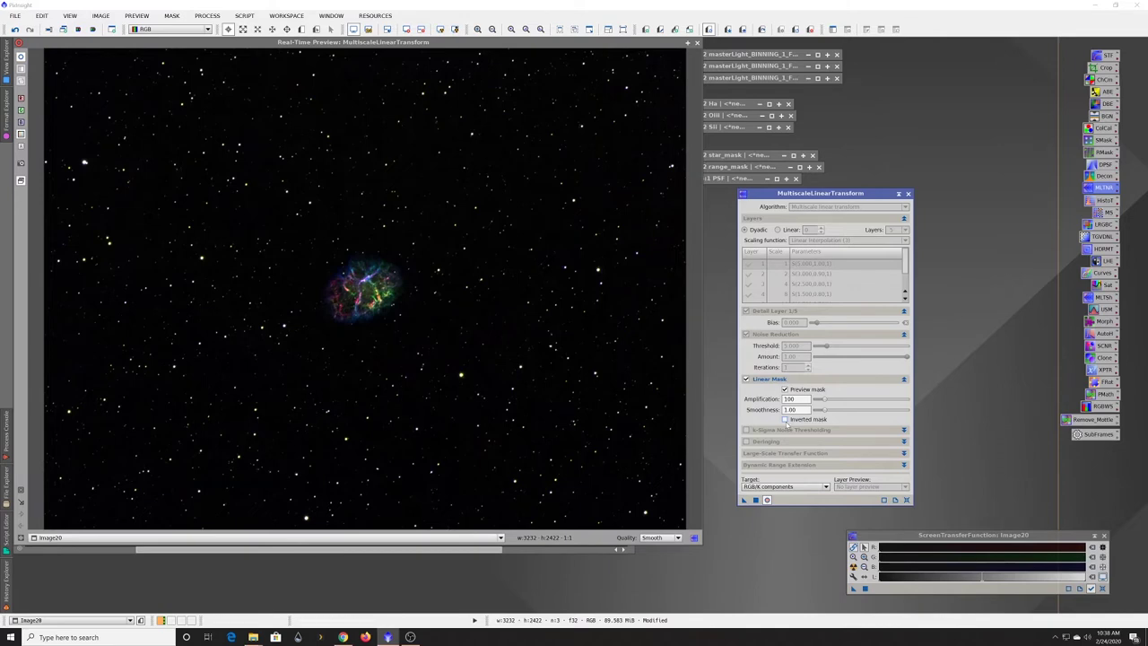
click(784, 418)
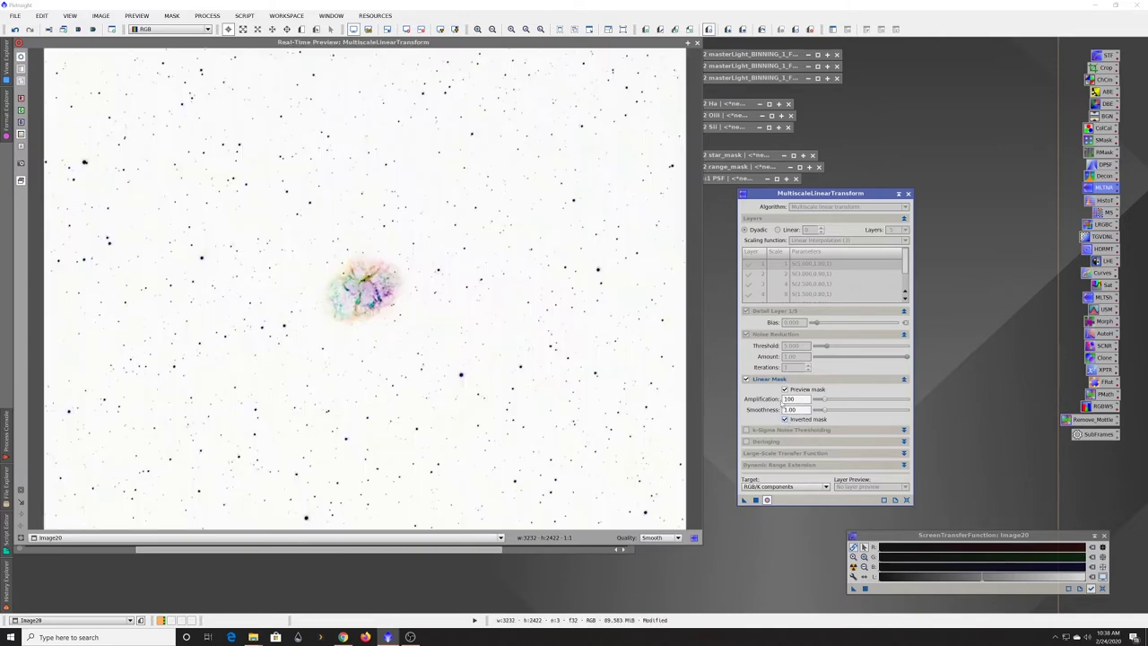
Step: Enter 1 as the linear mask Amplification to update the mask preview
double_click(789, 398)
text(1.00)
key(Tab)
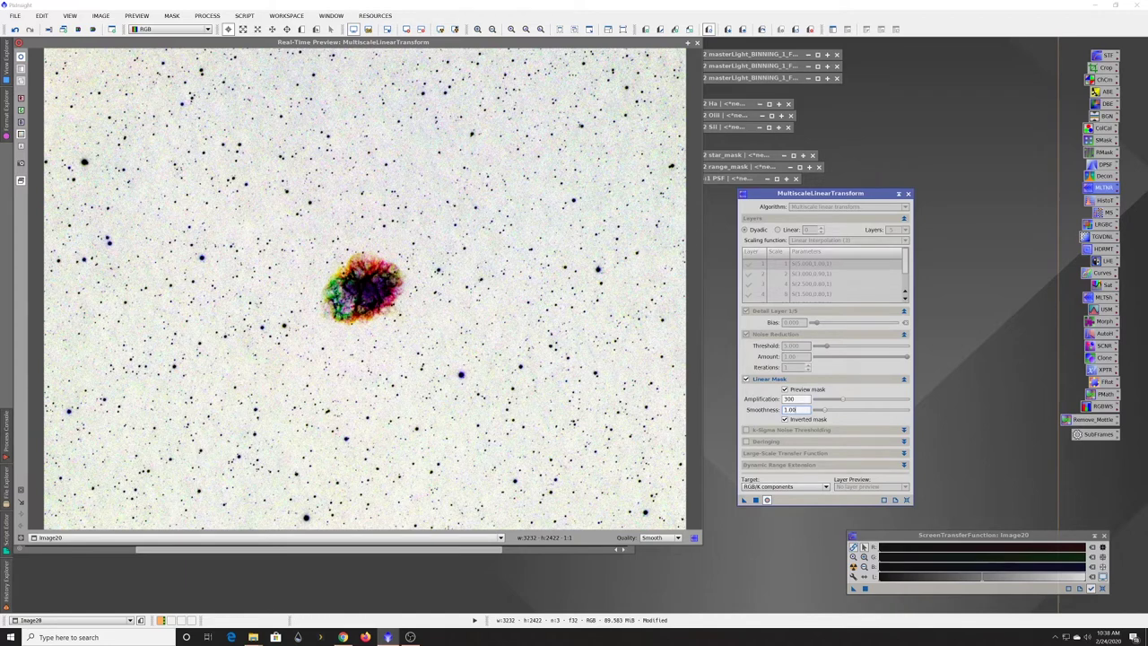
key(shift+Tab)
text(1)
key(Tab)
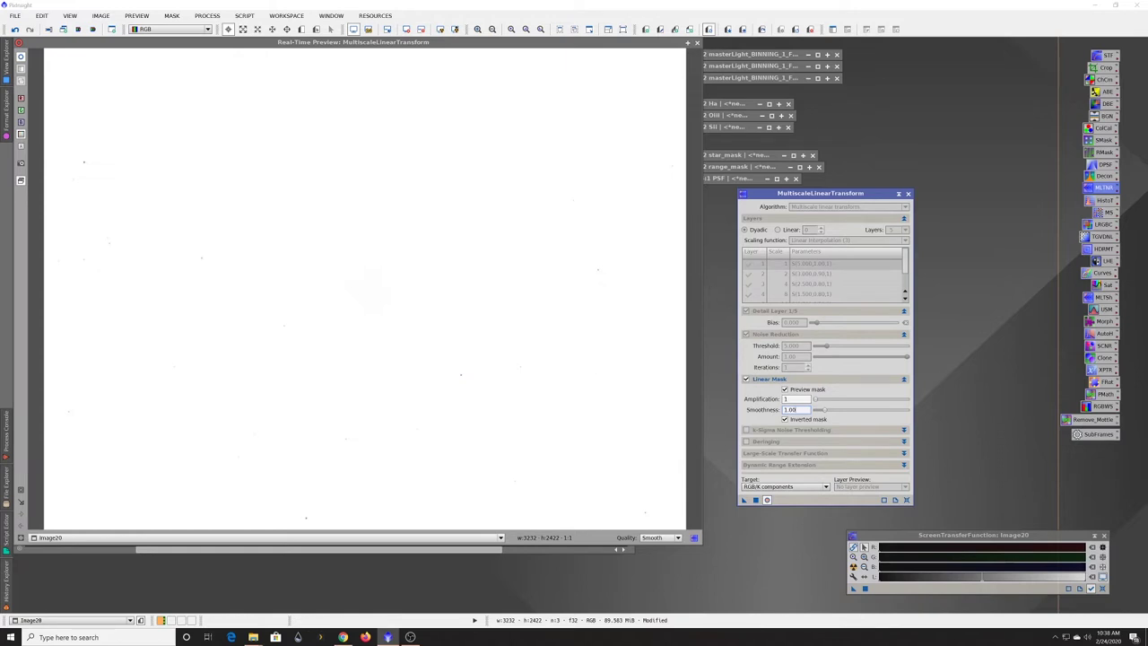
click(796, 398)
Step: Sweep the mask Amplification from 150 up past 540 and back down, settling at 250
drag(816, 400, 831, 402)
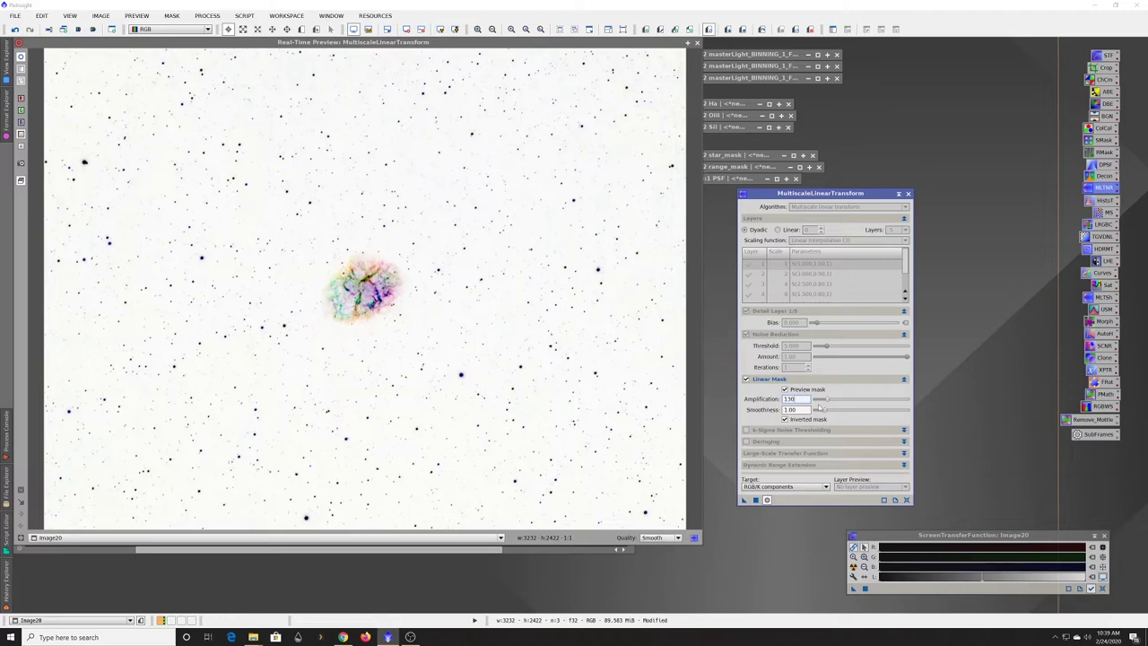
drag(828, 402, 834, 402)
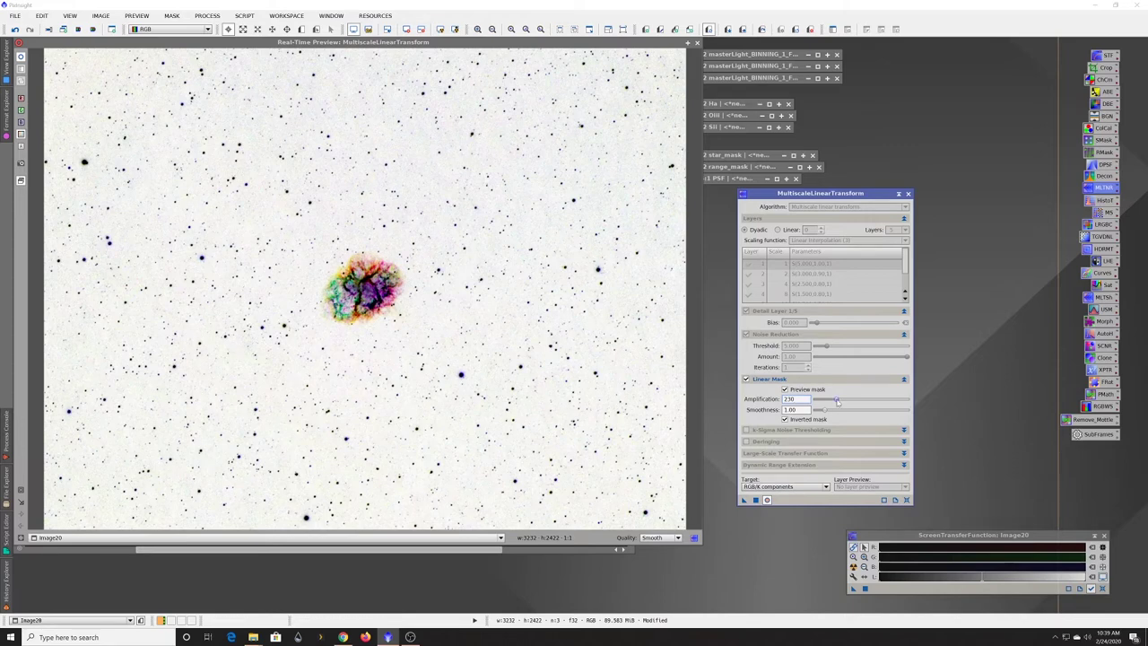
drag(839, 402, 840, 401)
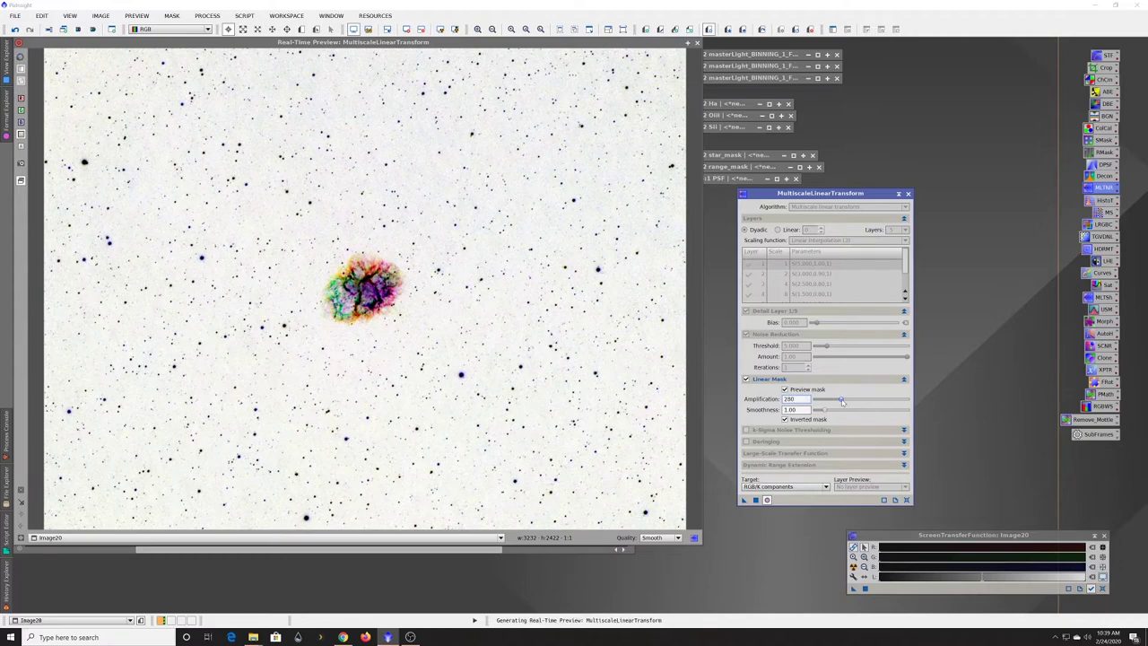
drag(841, 401, 875, 401)
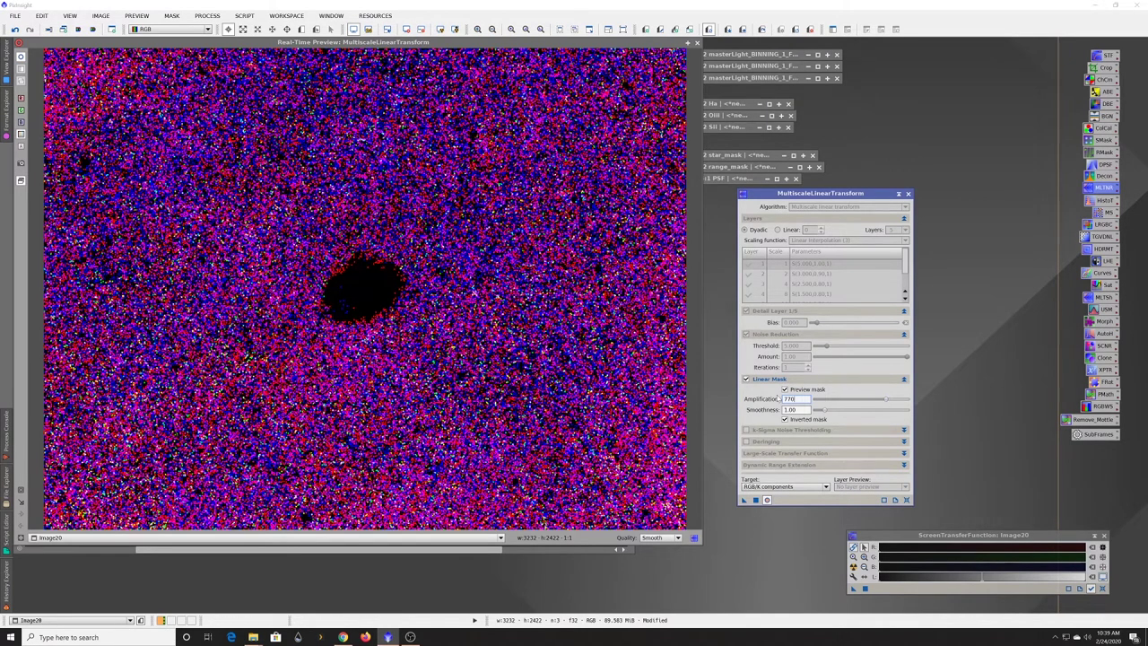
drag(884, 400, 856, 401)
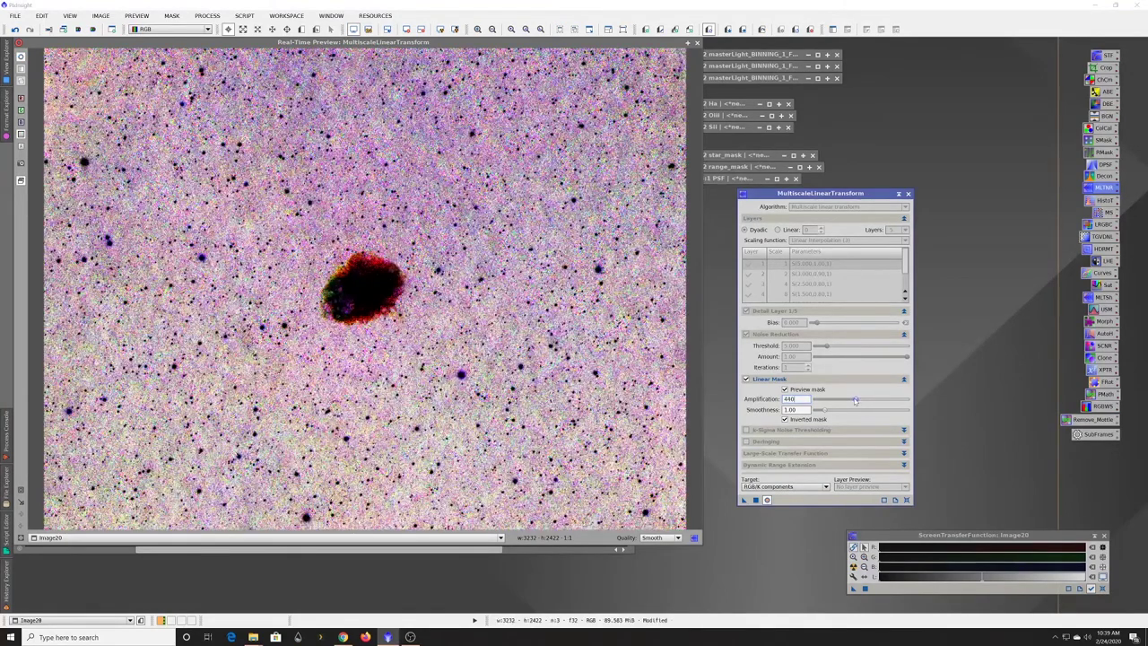
drag(855, 401, 848, 401)
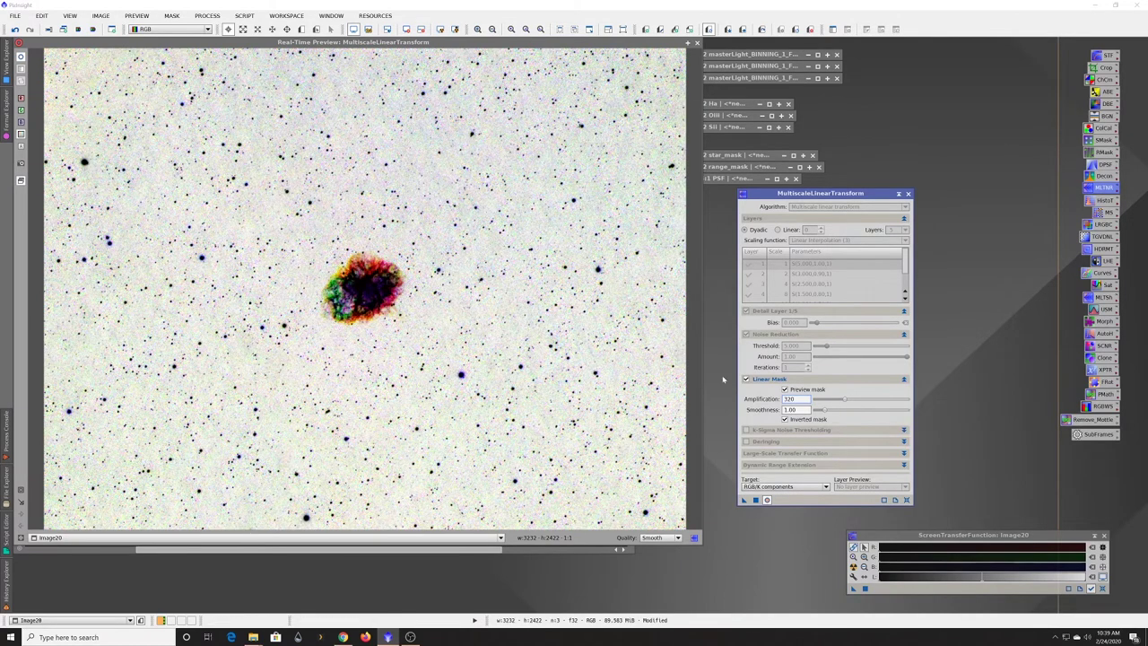
drag(844, 400, 843, 401)
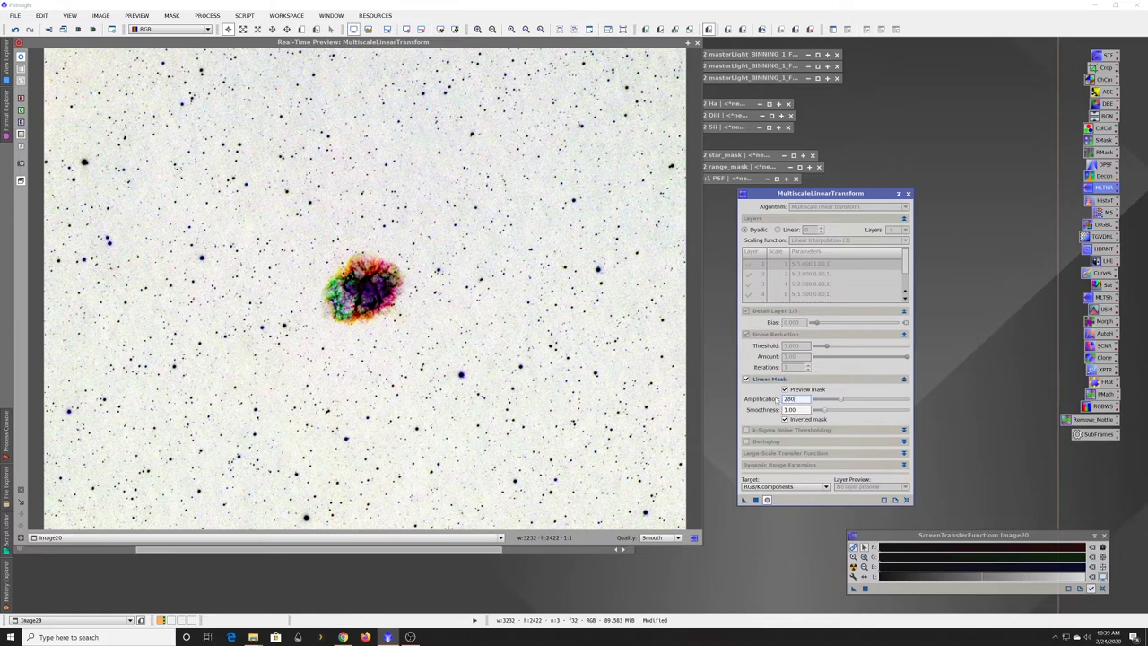
drag(842, 403, 840, 402)
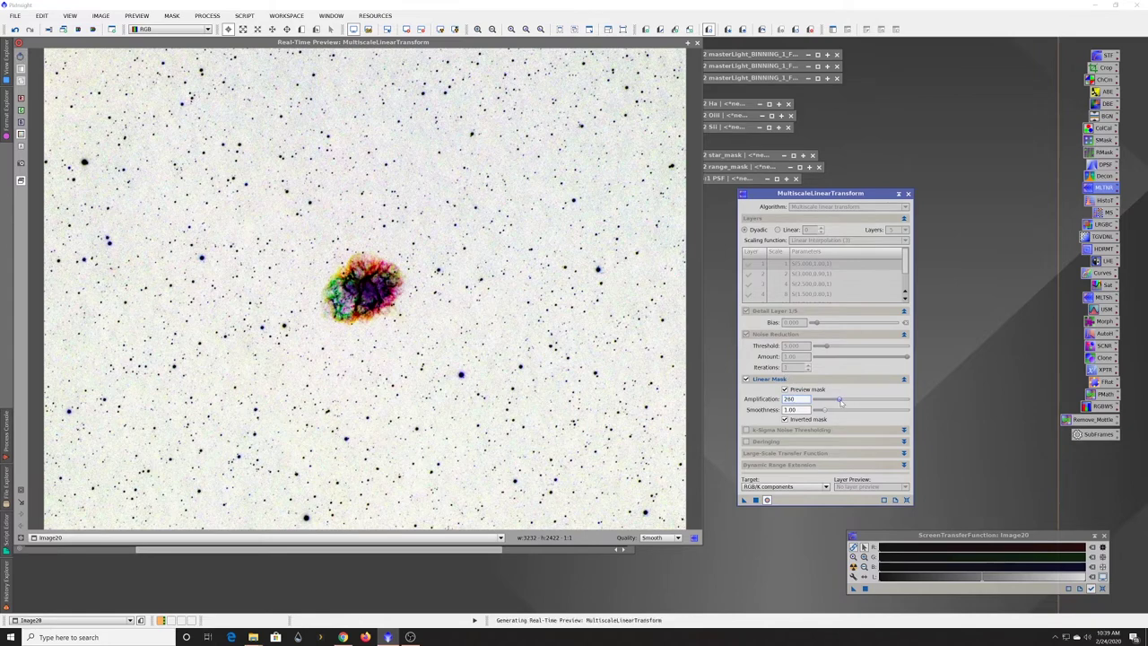
drag(840, 402, 838, 401)
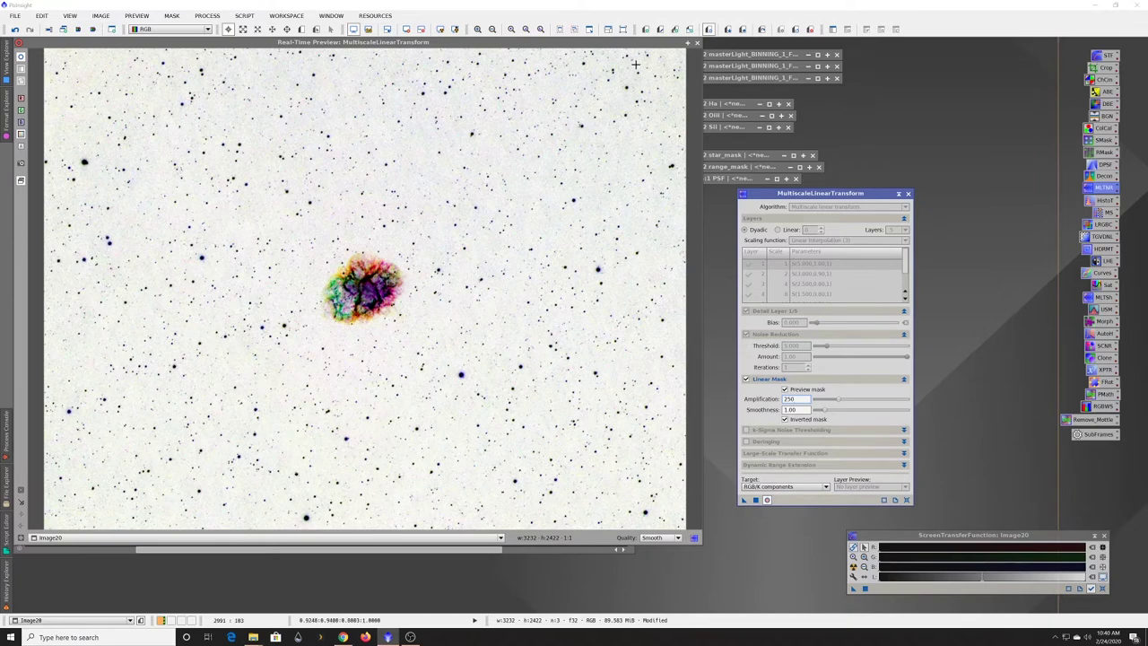
Step: Close the mask Real-Time Preview, turn off Preview mask, and auto-stretch Image20 and Preview02
click(697, 44)
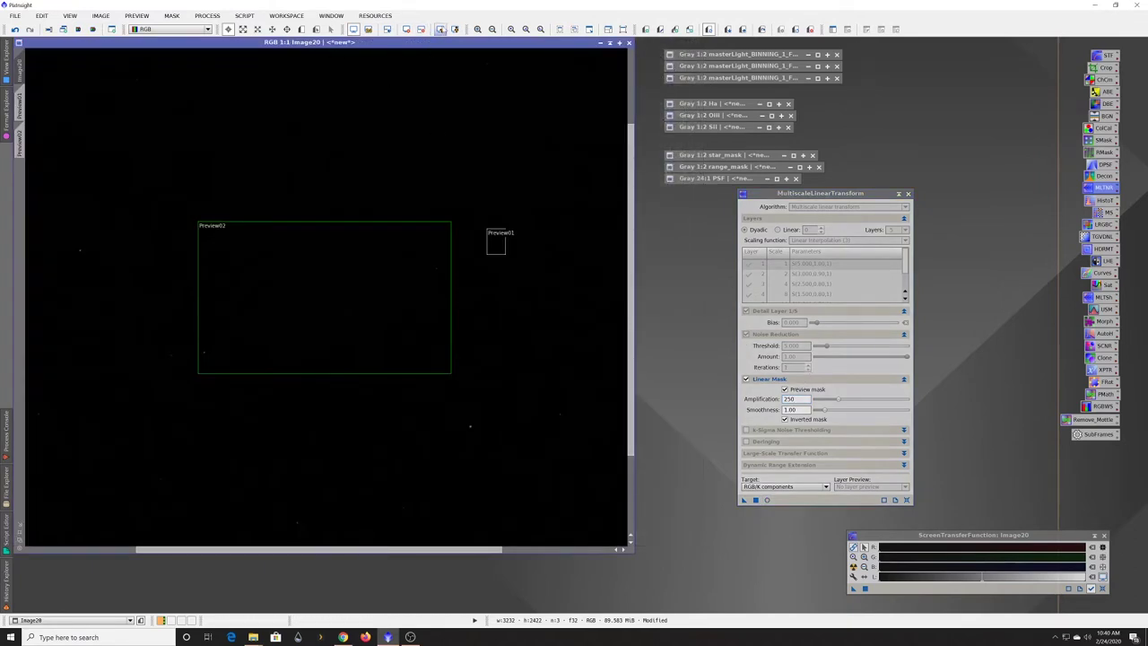
click(440, 28)
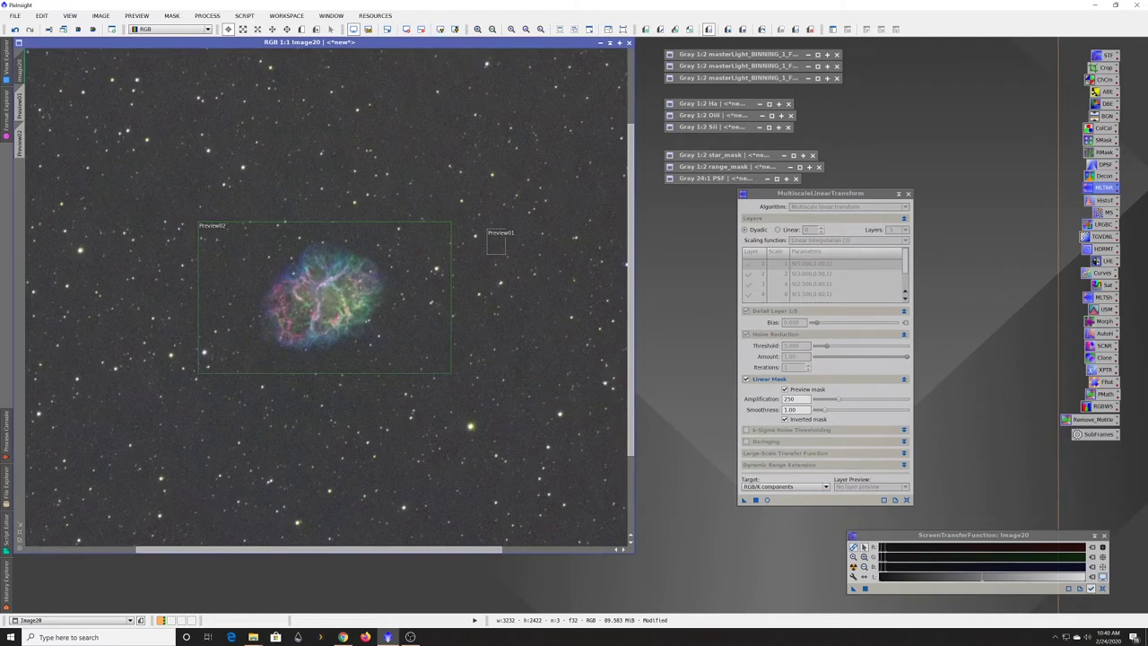
click(784, 389)
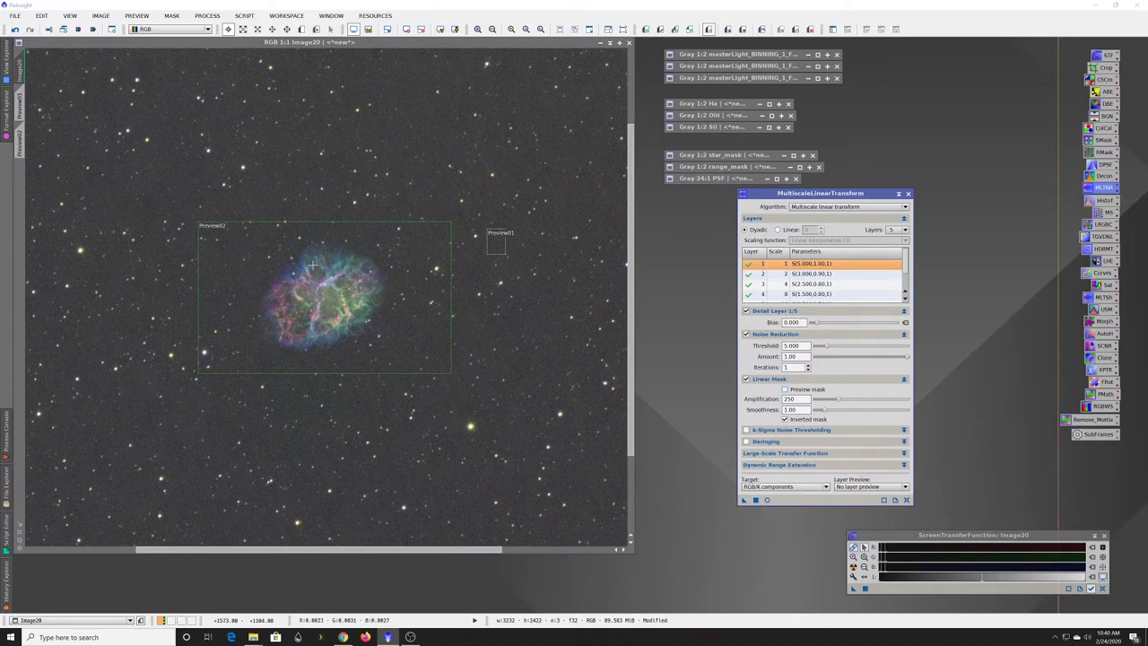
click(19, 137)
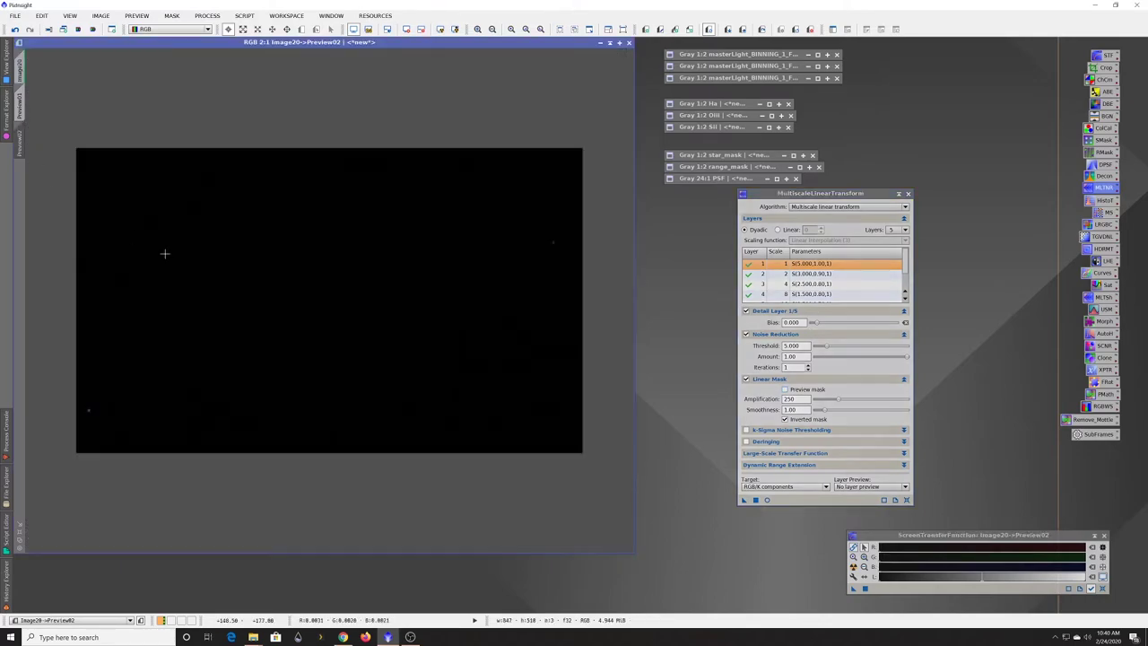
click(440, 29)
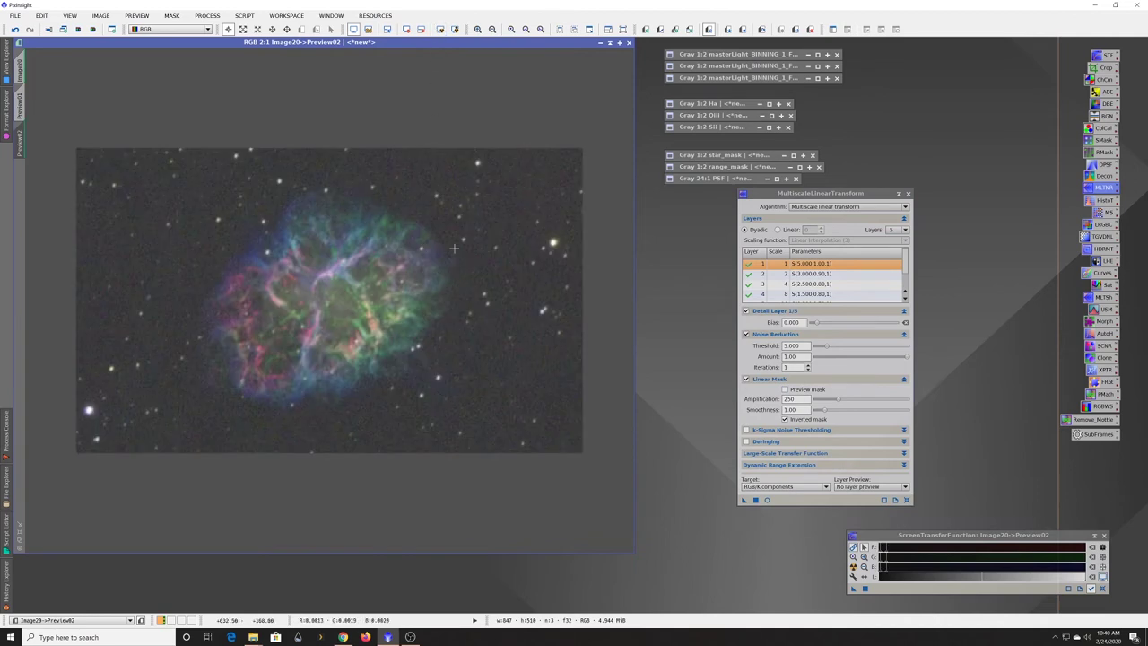
Step: Apply MLT noise reduction to Preview02 and compare it with the original
drag(743, 500, 471, 349)
scroll(483, 297, up, 1)
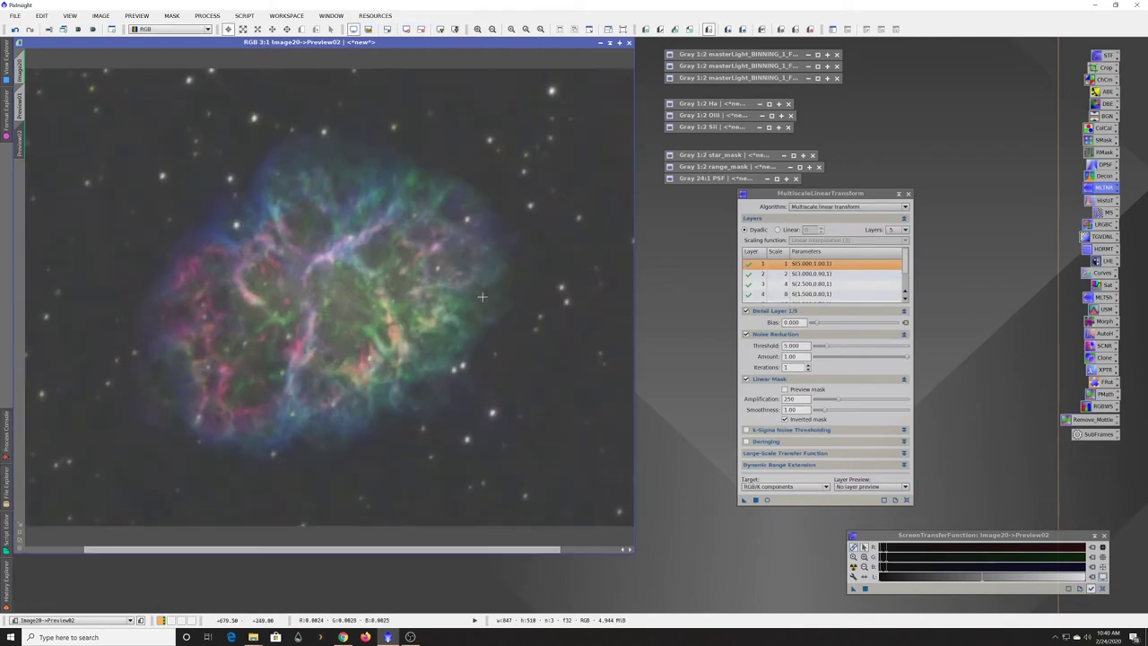
click(761, 29)
click(761, 30)
click(761, 30)
click(761, 29)
click(761, 29)
click(761, 30)
click(761, 30)
click(761, 29)
click(761, 30)
click(761, 29)
click(762, 29)
click(762, 28)
click(762, 28)
Step: Lower the mask Amplification to 200 and rerun the noise reduction on Preview02
drag(841, 401, 834, 402)
click(834, 401)
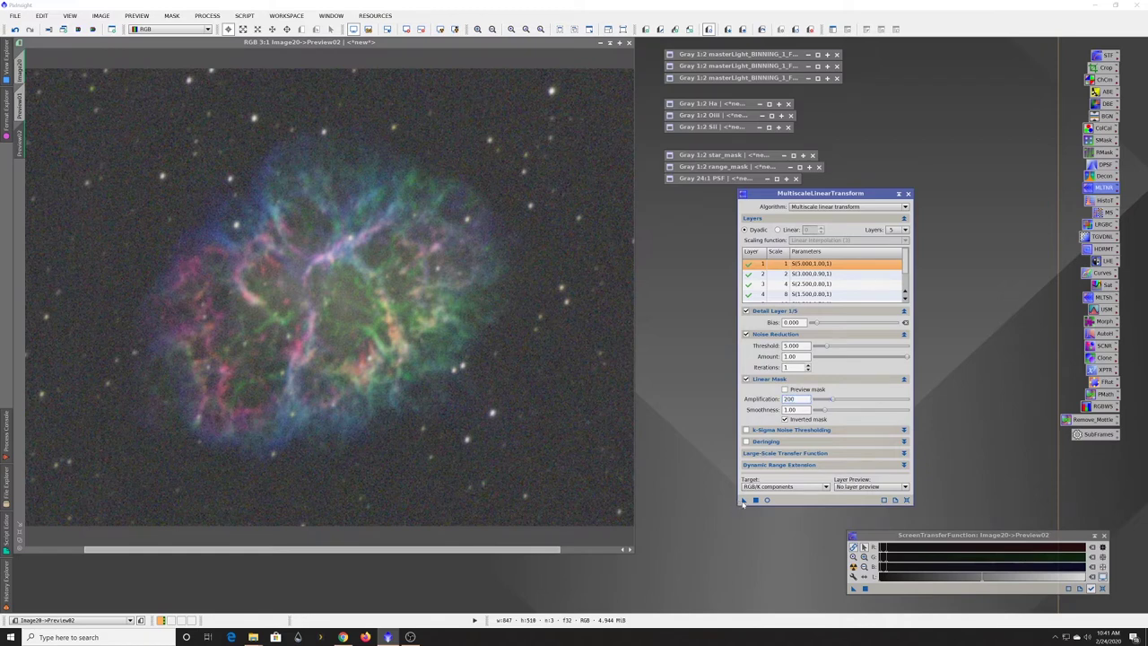
drag(655, 485, 540, 442)
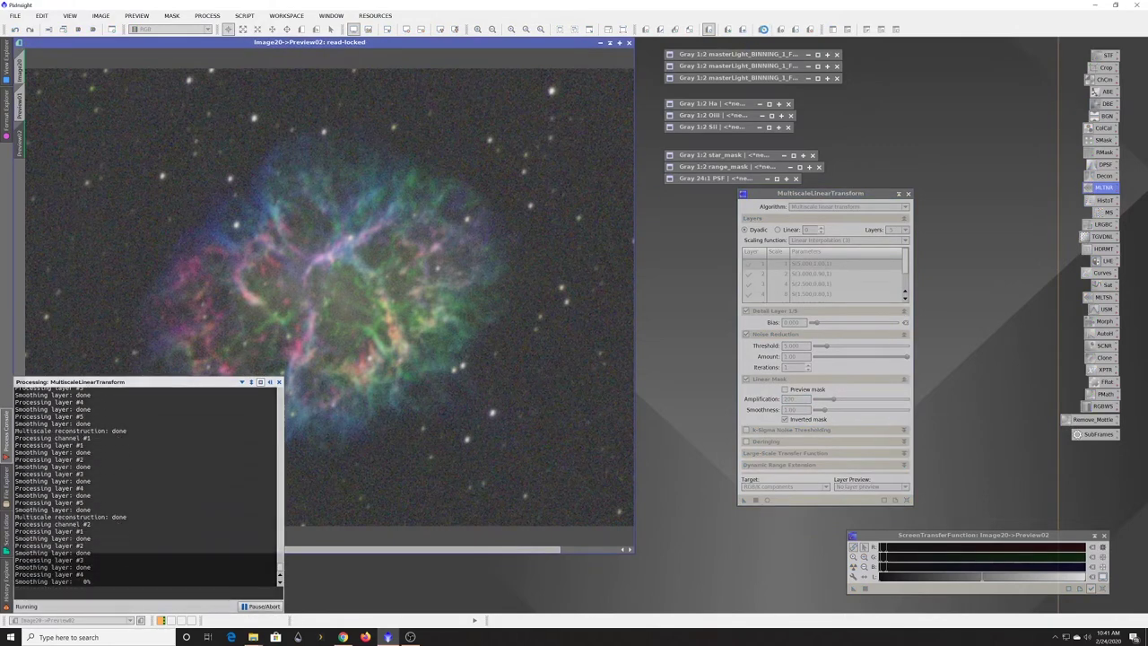
Step: Flip Preview02 between the amplification-200 noise-reduced result and the original, then return to Image20
click(762, 29)
click(762, 30)
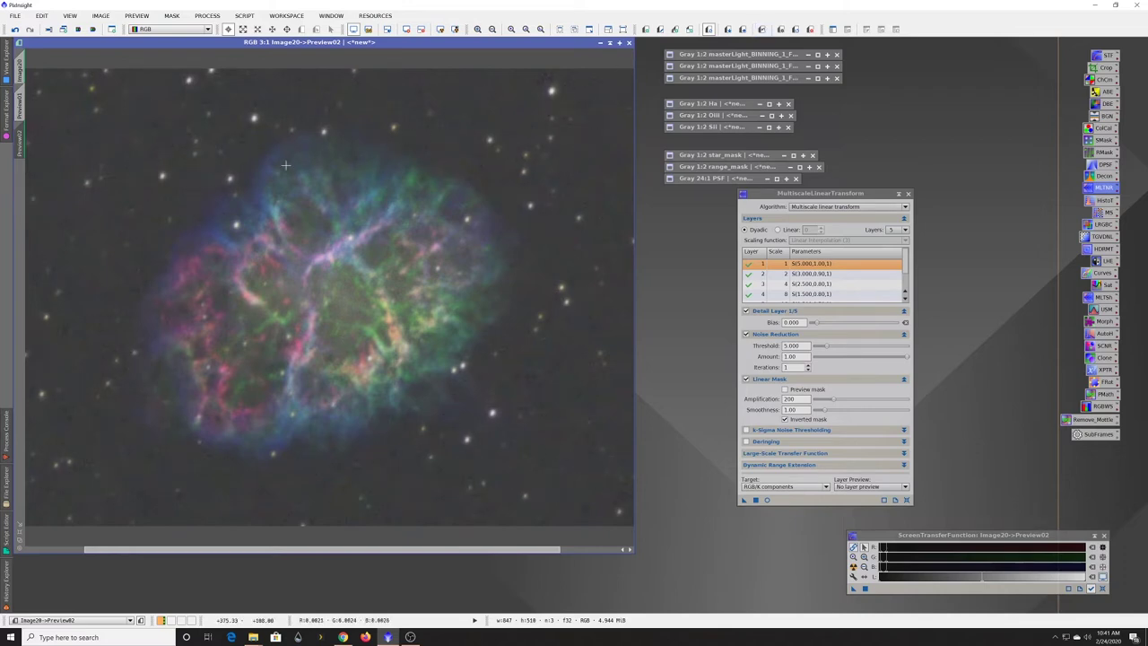
click(763, 30)
click(762, 30)
click(762, 29)
click(762, 30)
click(762, 30)
click(762, 29)
click(762, 30)
click(762, 30)
click(762, 29)
click(762, 29)
click(762, 30)
click(762, 29)
click(762, 30)
click(20, 68)
Step: Apply the noise reduction to all of Image20 and compare it using undo/redo
drag(742, 502, 525, 389)
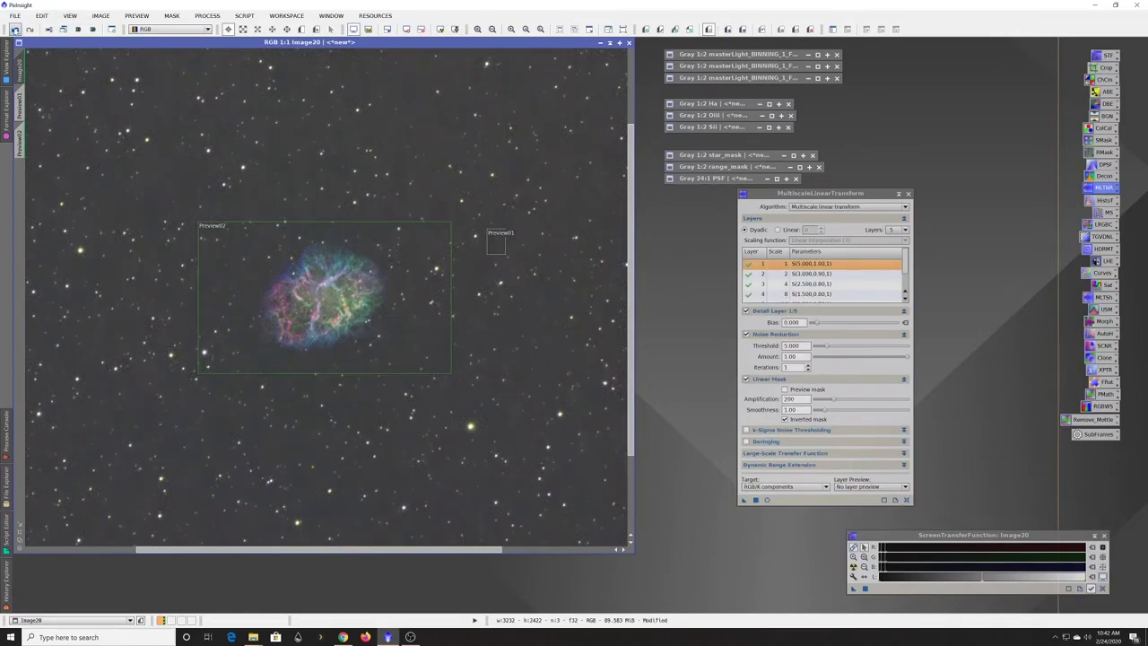
click(29, 30)
scroll(414, 220, up, 2)
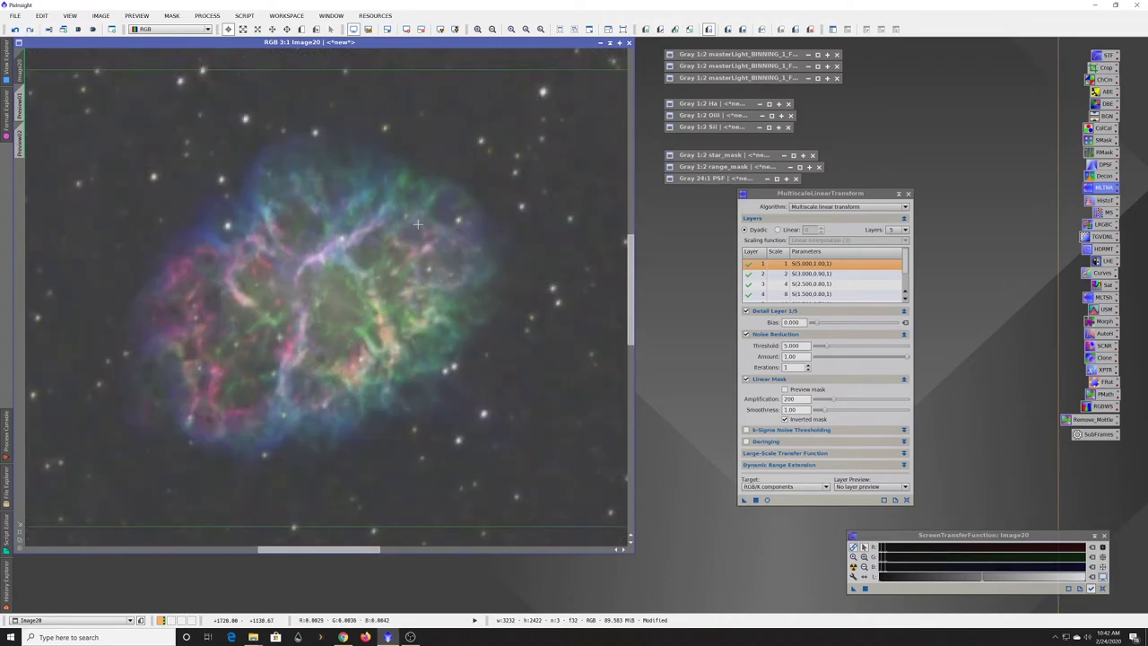
click(16, 30)
click(30, 29)
click(15, 30)
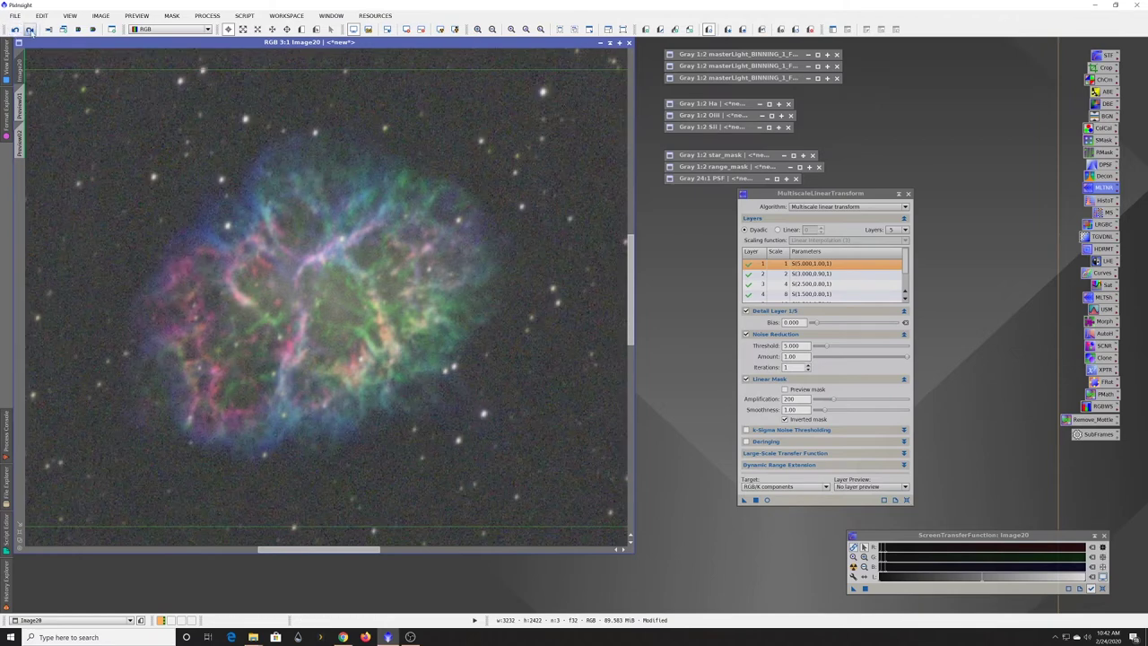
click(29, 29)
click(16, 30)
click(29, 29)
click(15, 30)
click(30, 30)
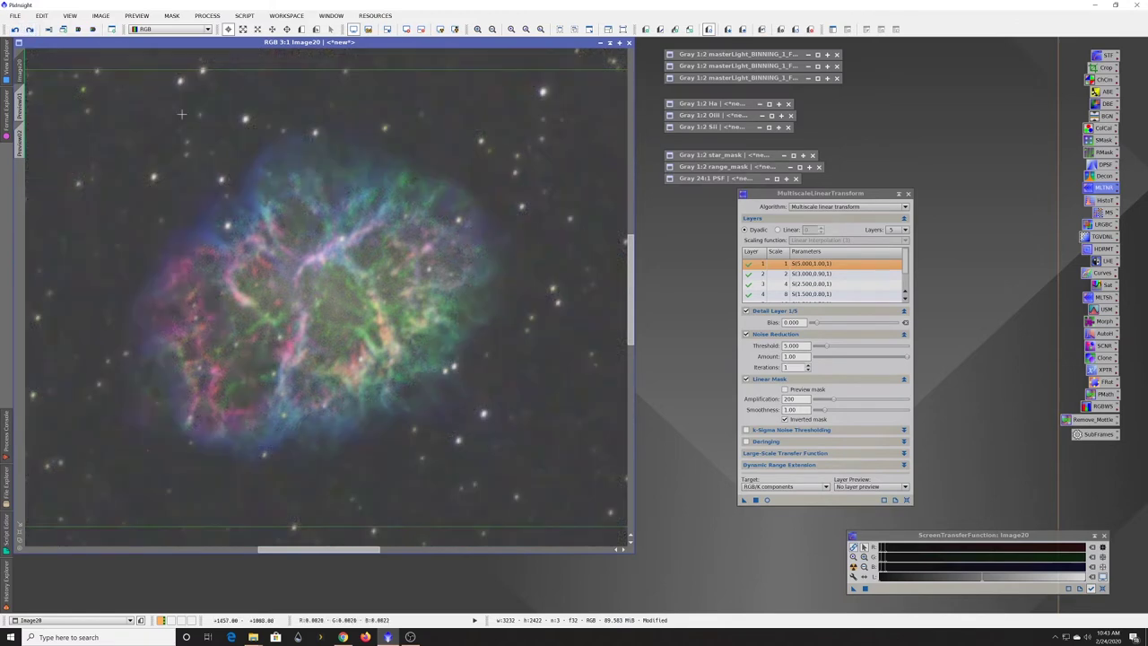
Step: Zoom back out and close MultiscaleLinearTransform
scroll(359, 179, down, 1)
scroll(360, 179, down, 2)
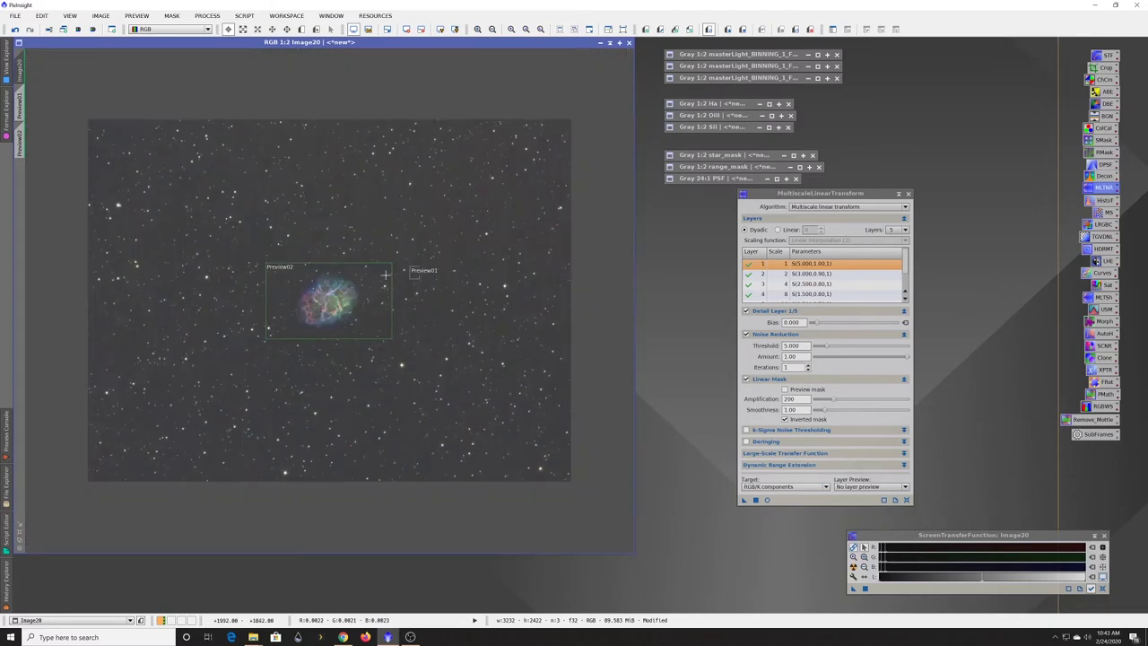
scroll(344, 287, up, 1)
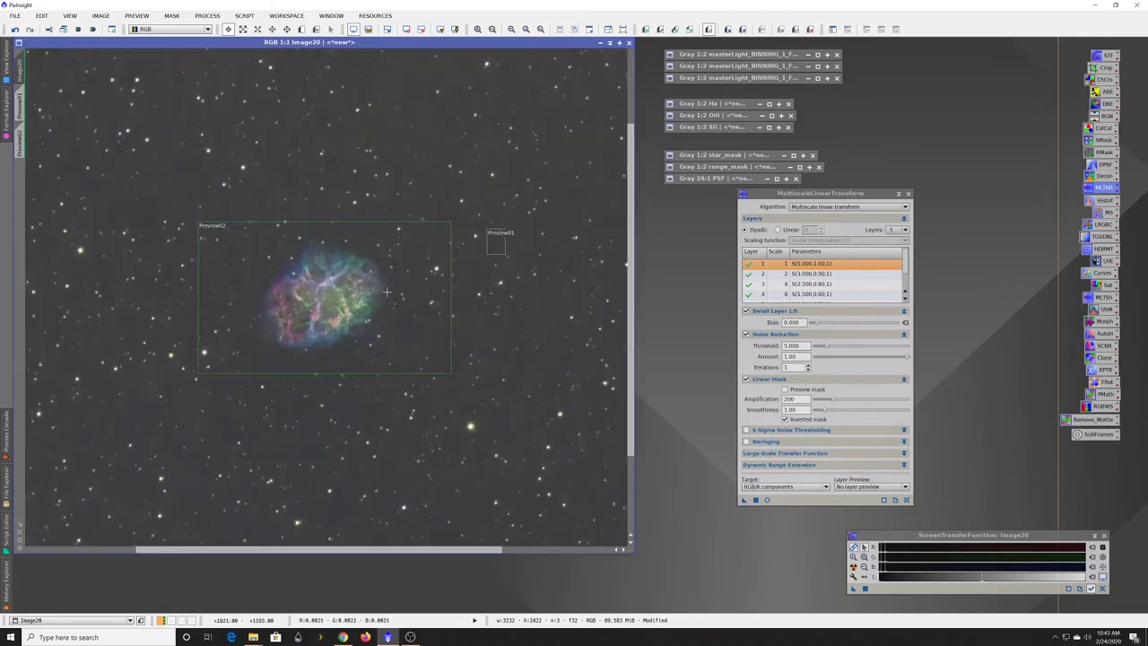
click(907, 193)
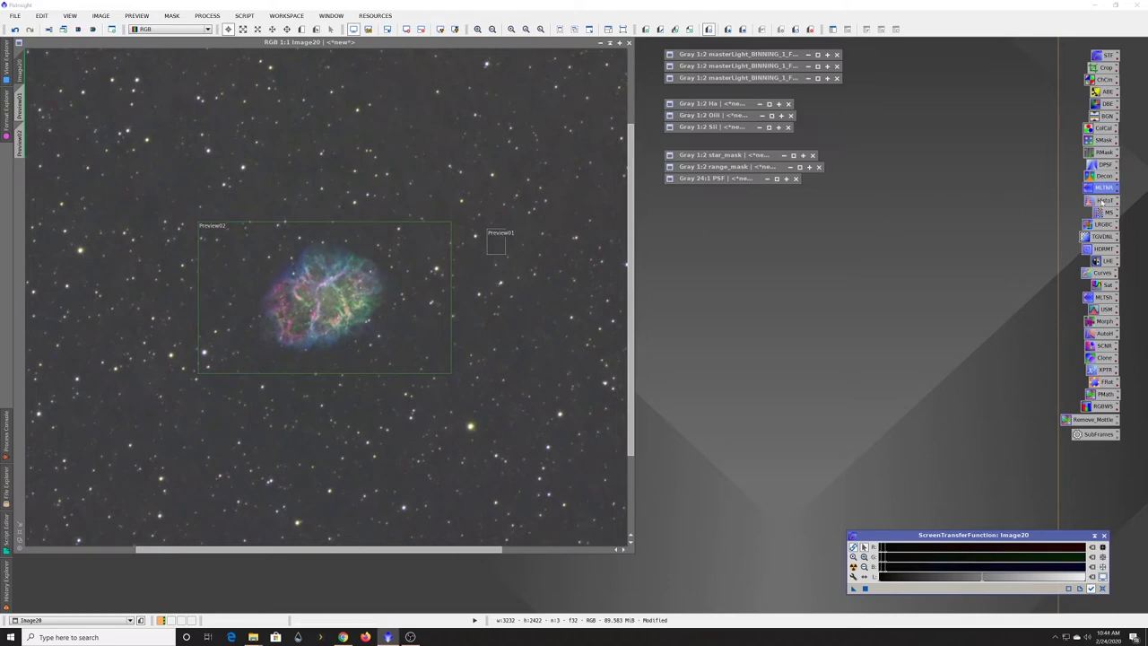
Step: Load the screen stretch into HistogramTransformation and open a Real-Time Preview
double_click(1102, 202)
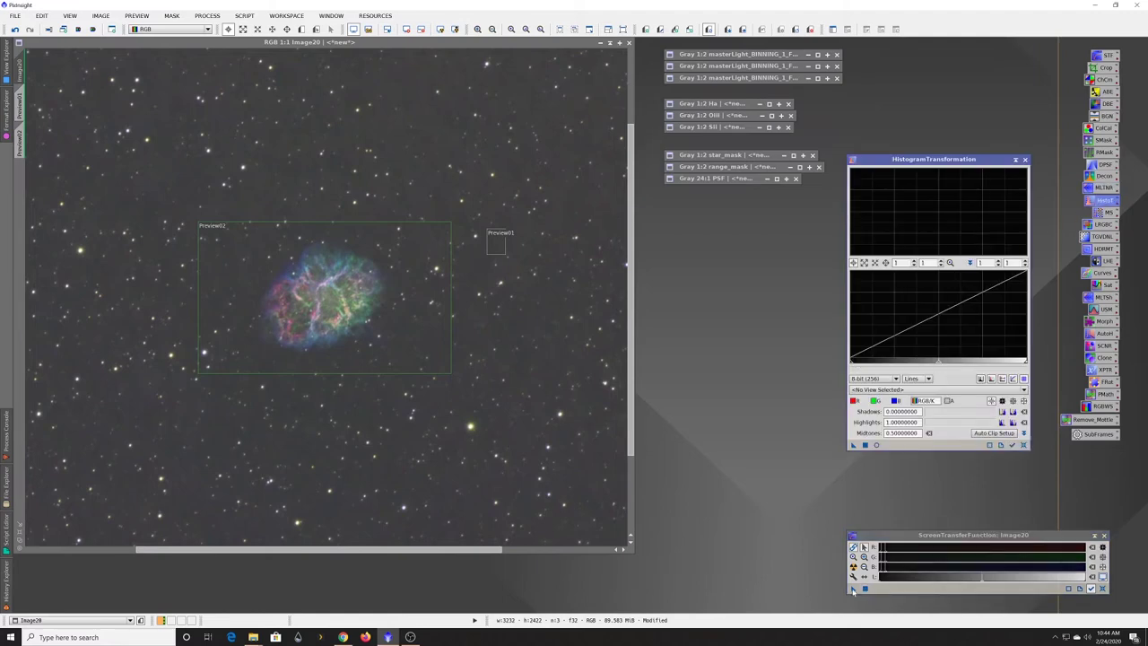
drag(853, 589, 903, 444)
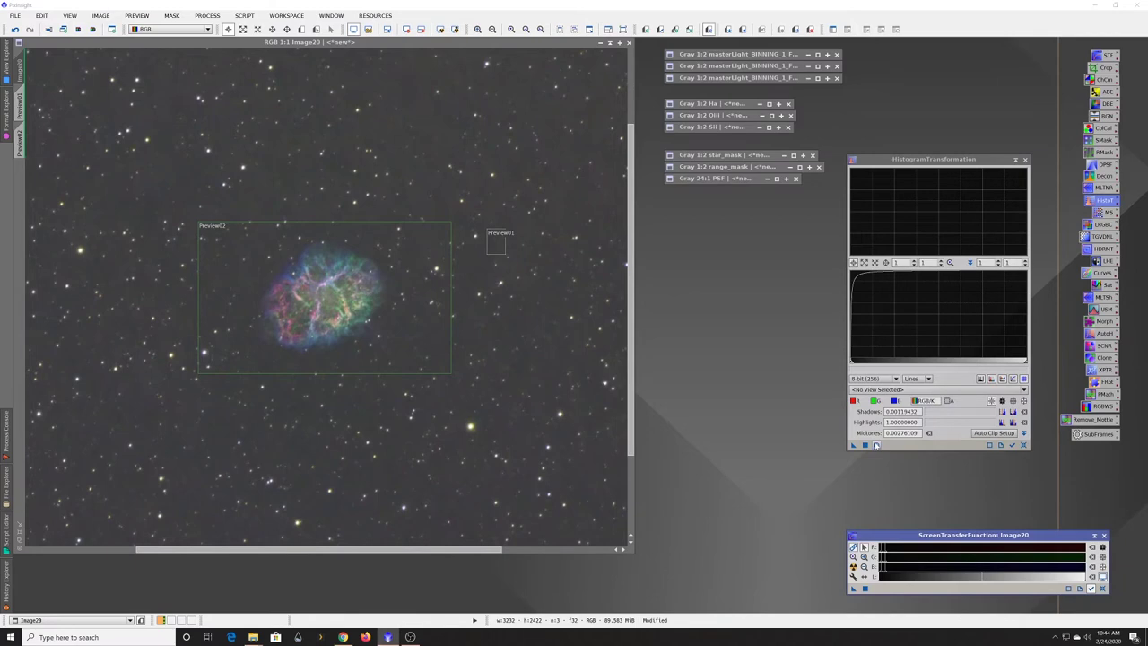
click(876, 445)
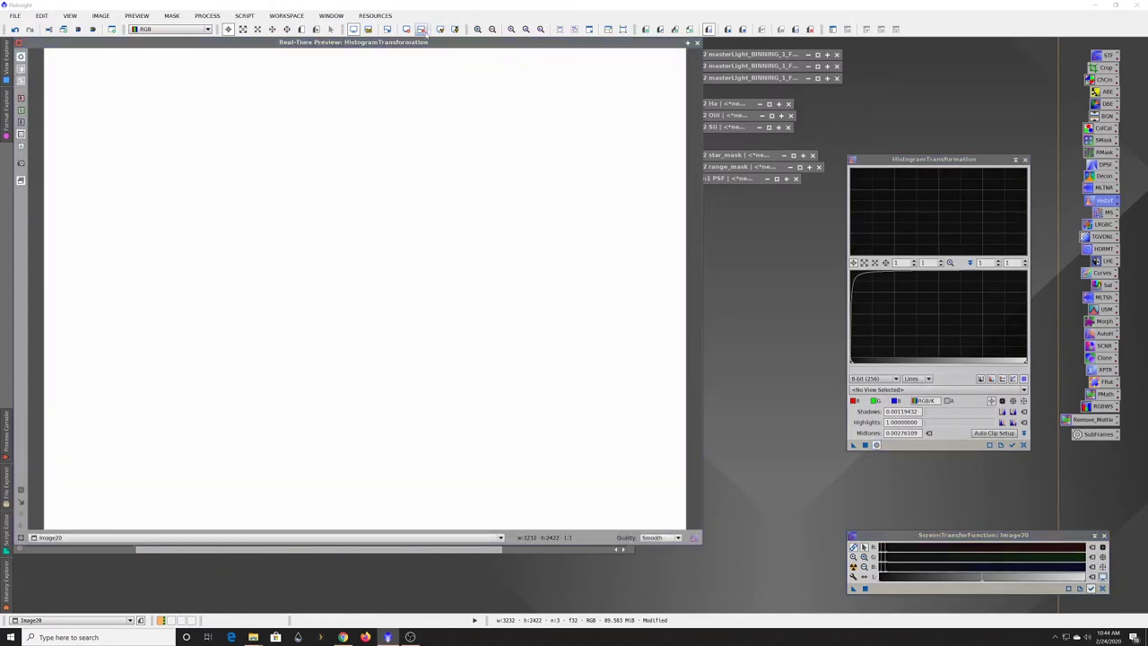
click(421, 29)
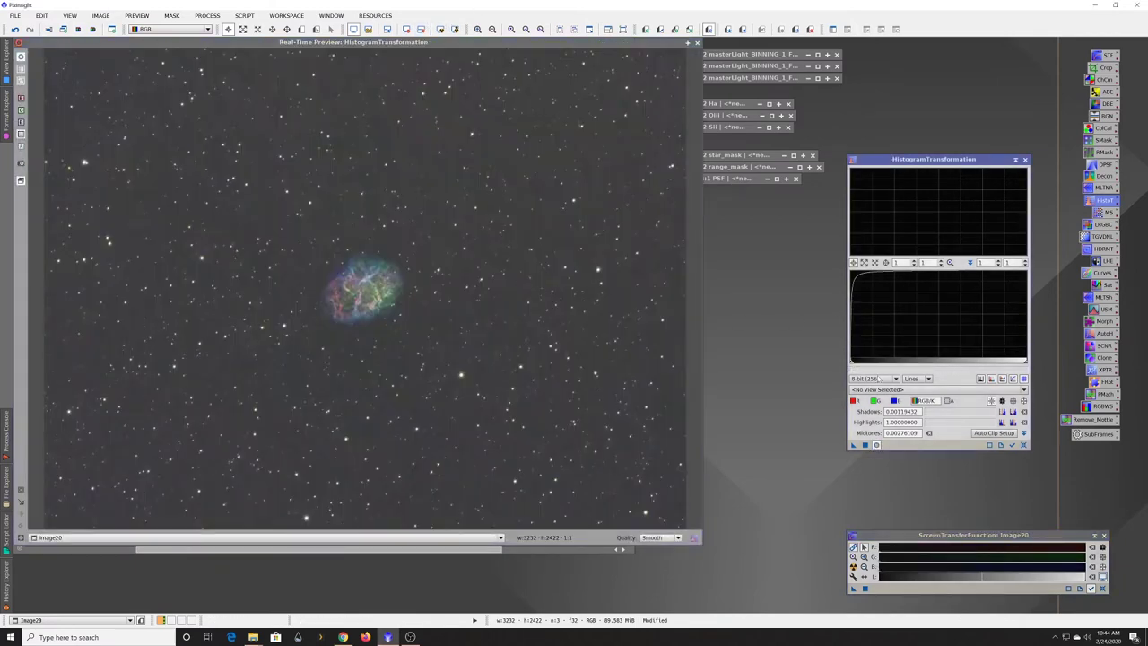
Step: Target Image20's blue channel with midtones about 0.435 and shadows about 0.088
click(894, 399)
mouse_move(938, 364)
mouse_down()
mouse_move(909, 365)
mouse_move(927, 365)
mouse_up()
click(1021, 445)
drag(926, 365, 918, 365)
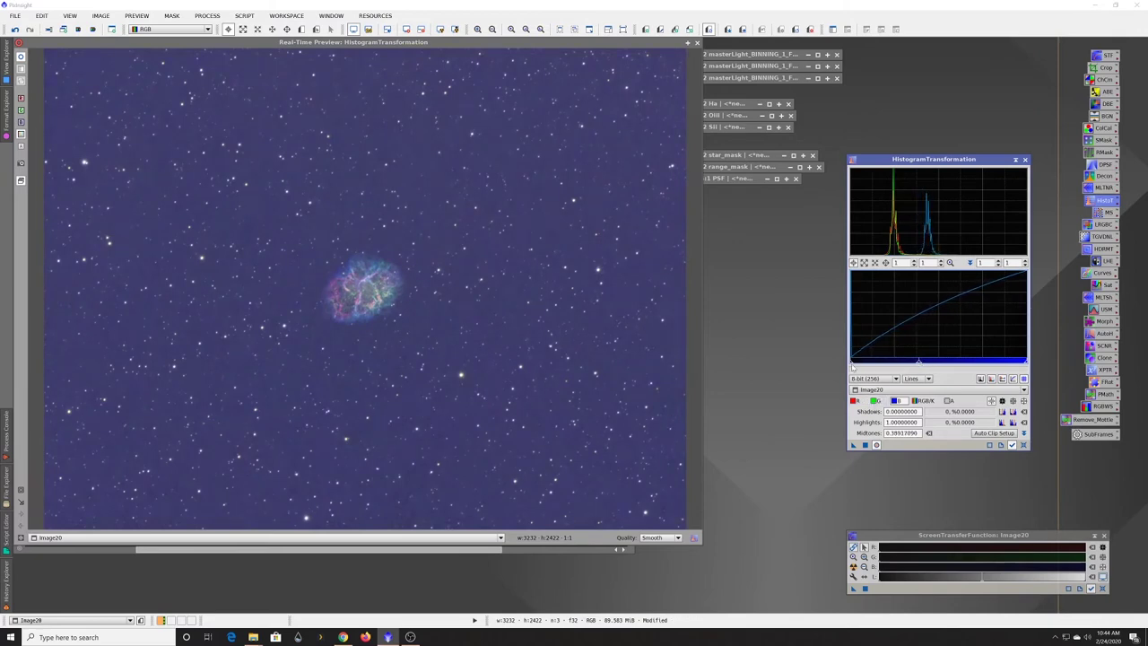
mouse_move(850, 365)
mouse_down()
mouse_move(866, 365)
mouse_move(846, 367)
mouse_up()
Step: Close the preview, reset HistogramTransformation to neutral, and re-apply Image20's auto screen stretch
click(697, 44)
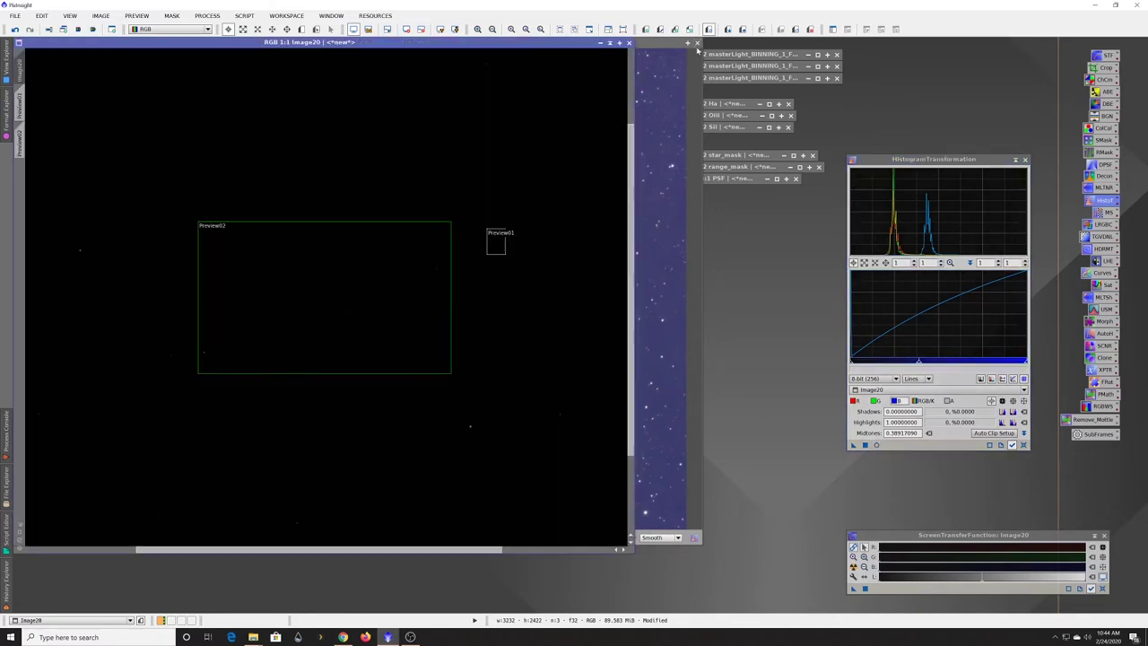
click(1022, 446)
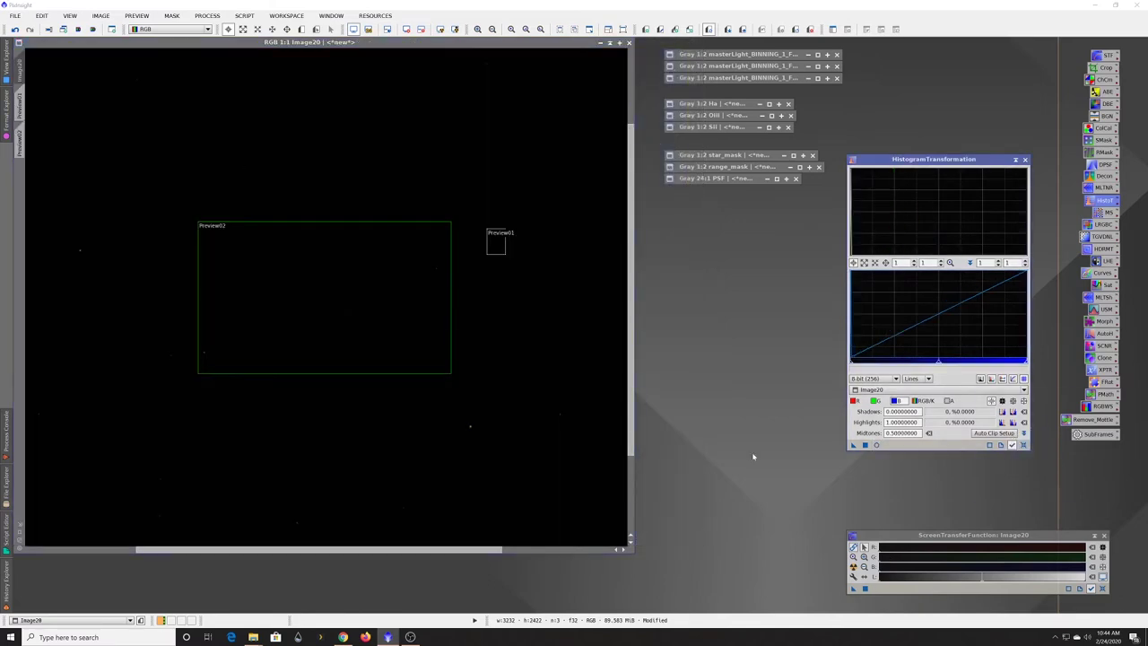
key(ctrl+a)
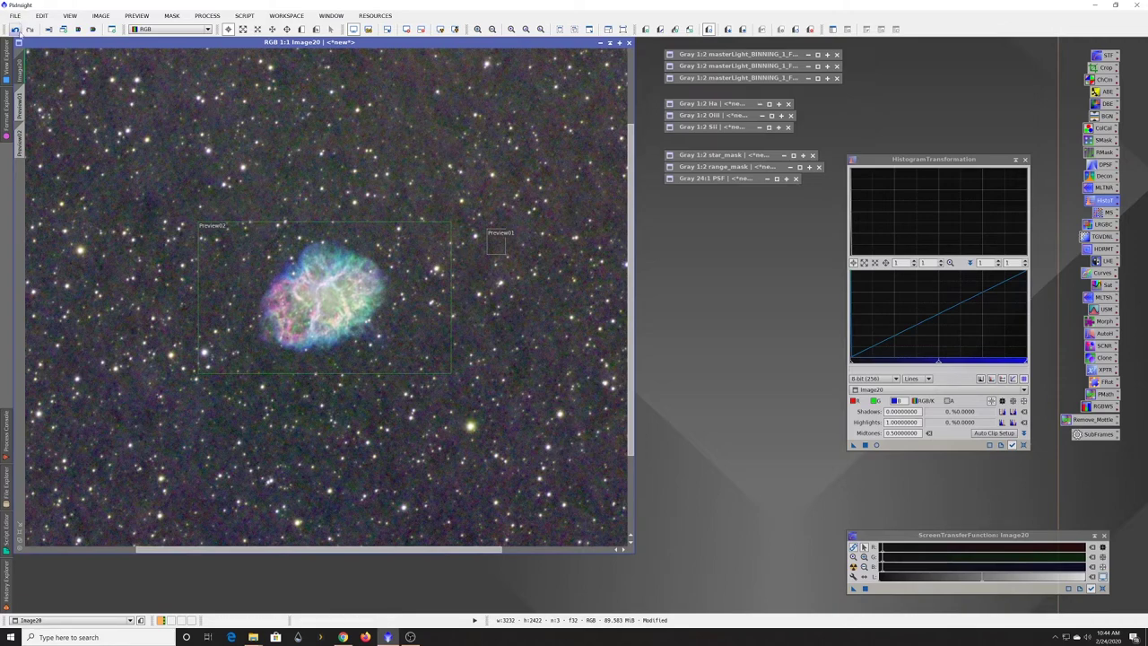
click(14, 28)
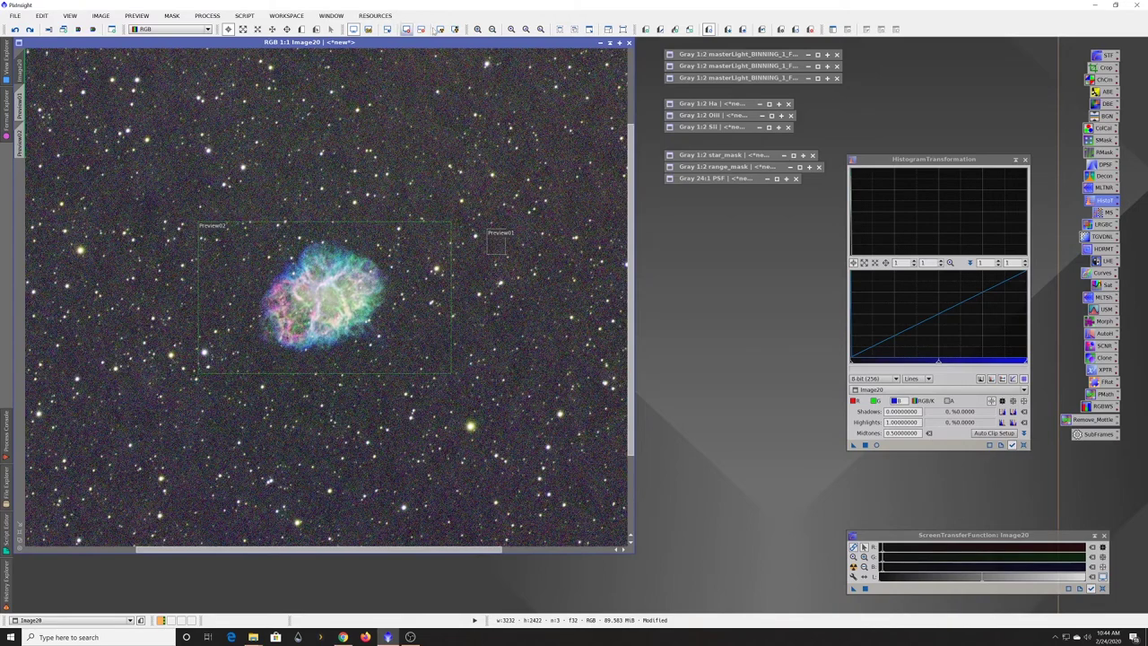
key(ctrl+y)
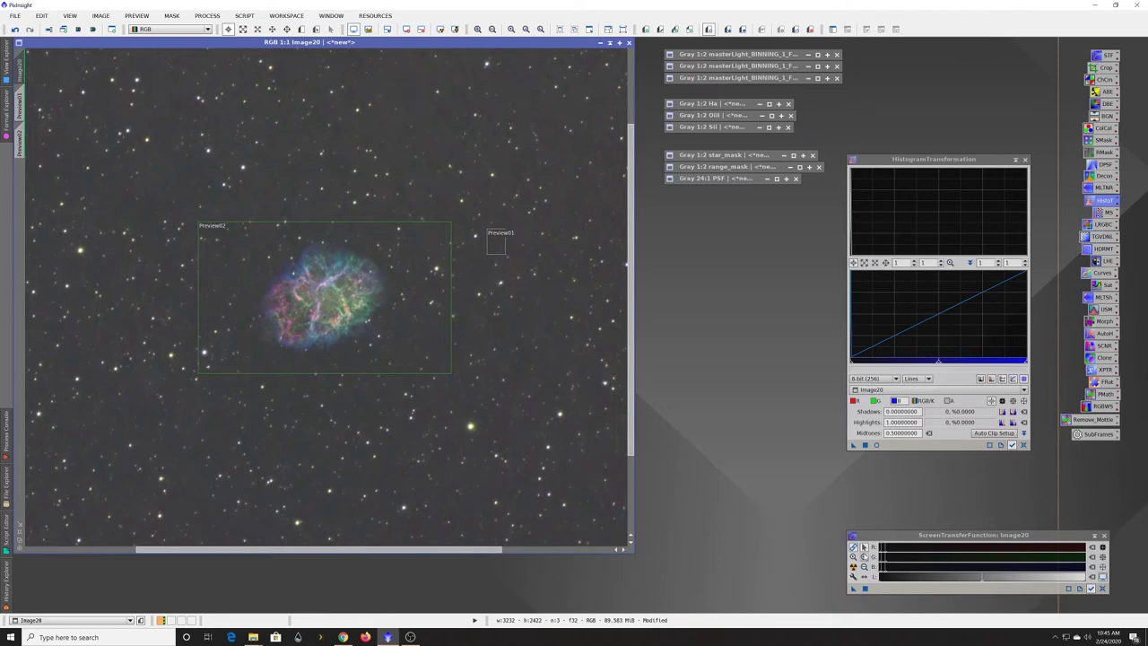
Step: Darken the screen stretch background, copy it into HistogramTransformation, and apply it to Image20
click(866, 548)
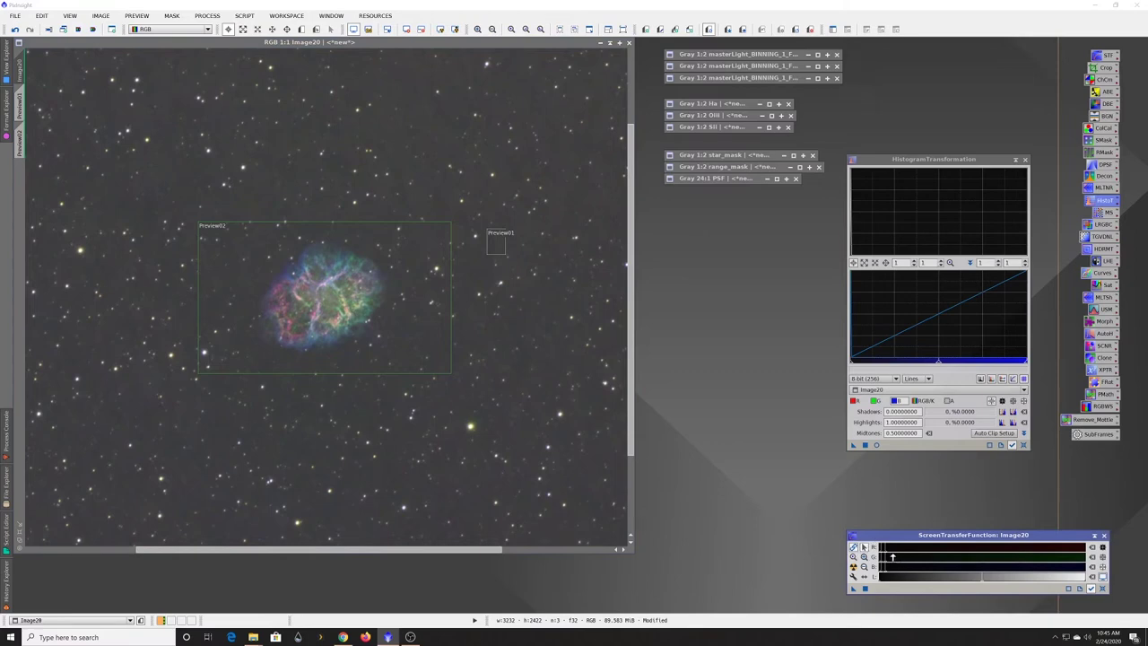
drag(883, 556, 900, 556)
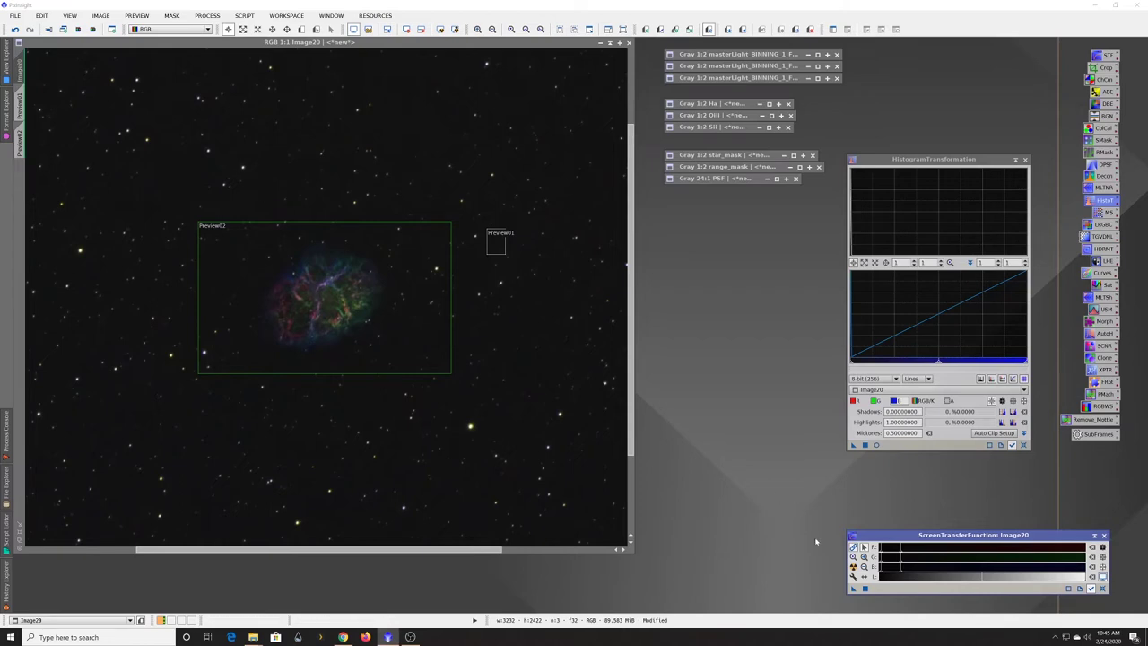
drag(854, 590, 899, 446)
drag(914, 379, 922, 401)
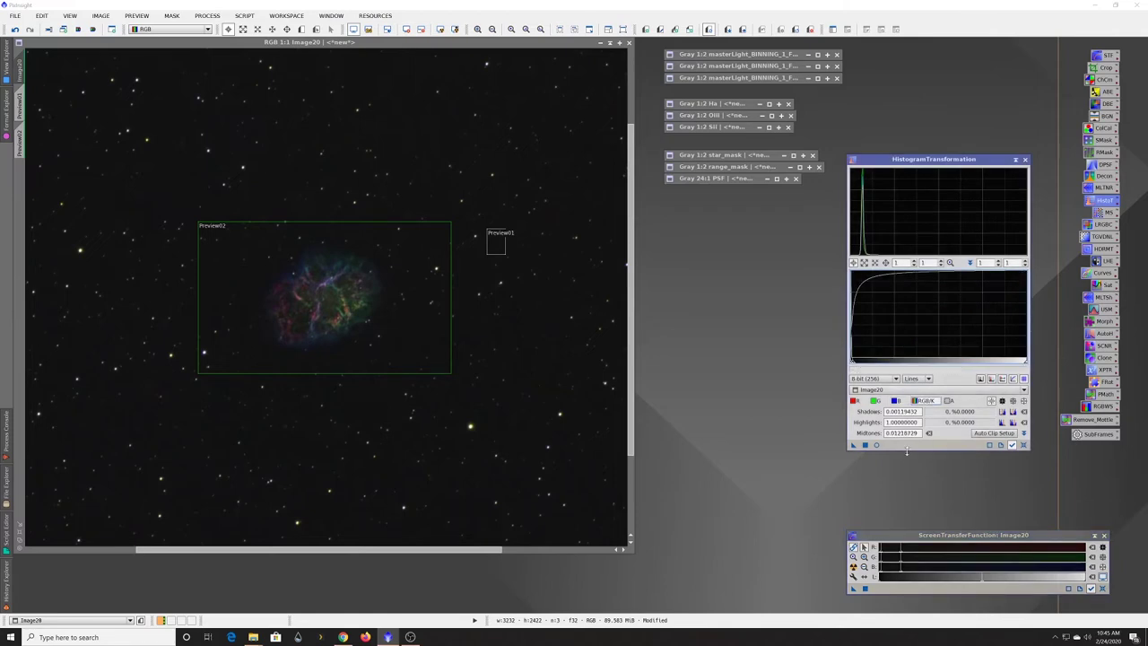
drag(853, 445, 527, 394)
Step: Reset STF and HistogramTransformation, then lower blue midtones to about 0.288 with shadows at zero
click(421, 28)
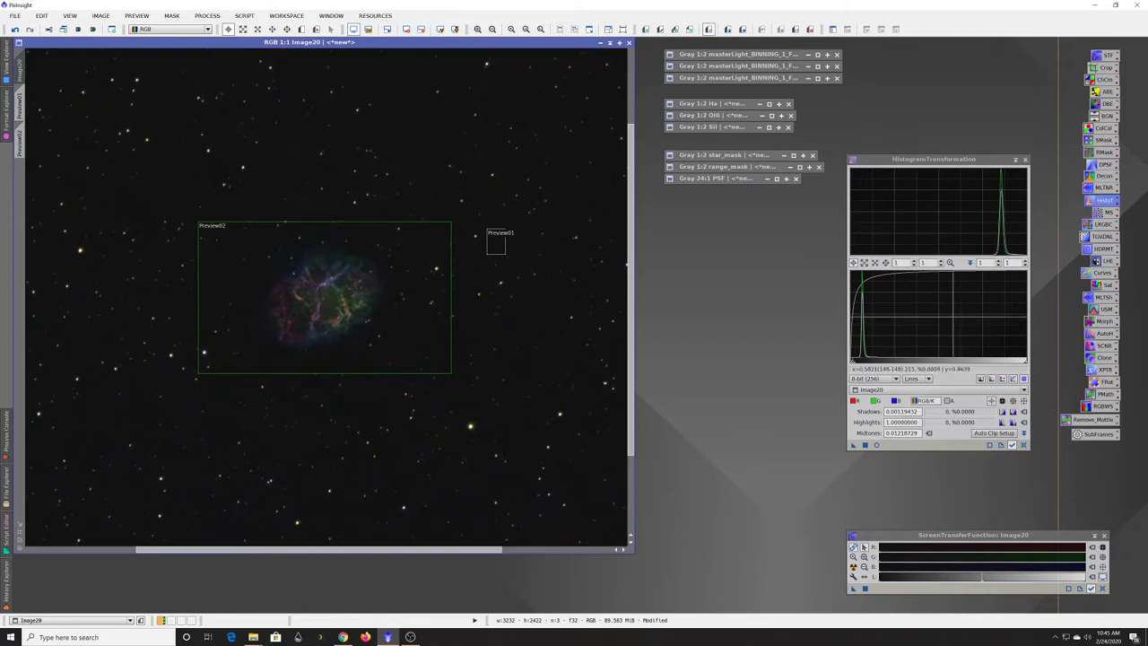
click(1023, 445)
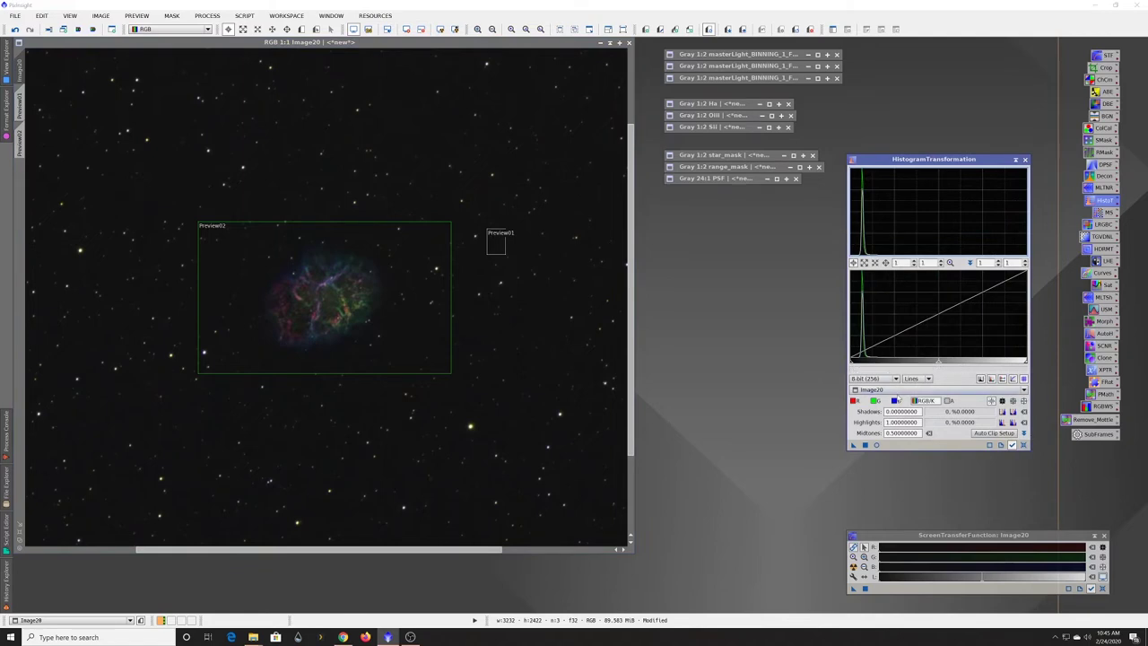
click(895, 400)
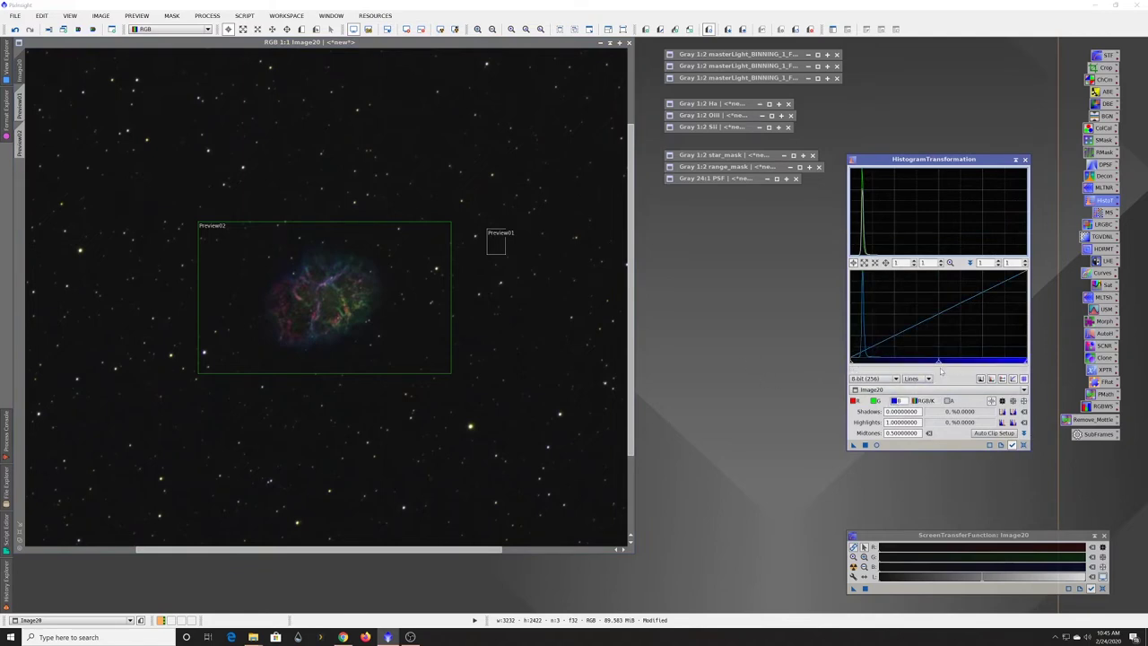
drag(938, 364, 900, 366)
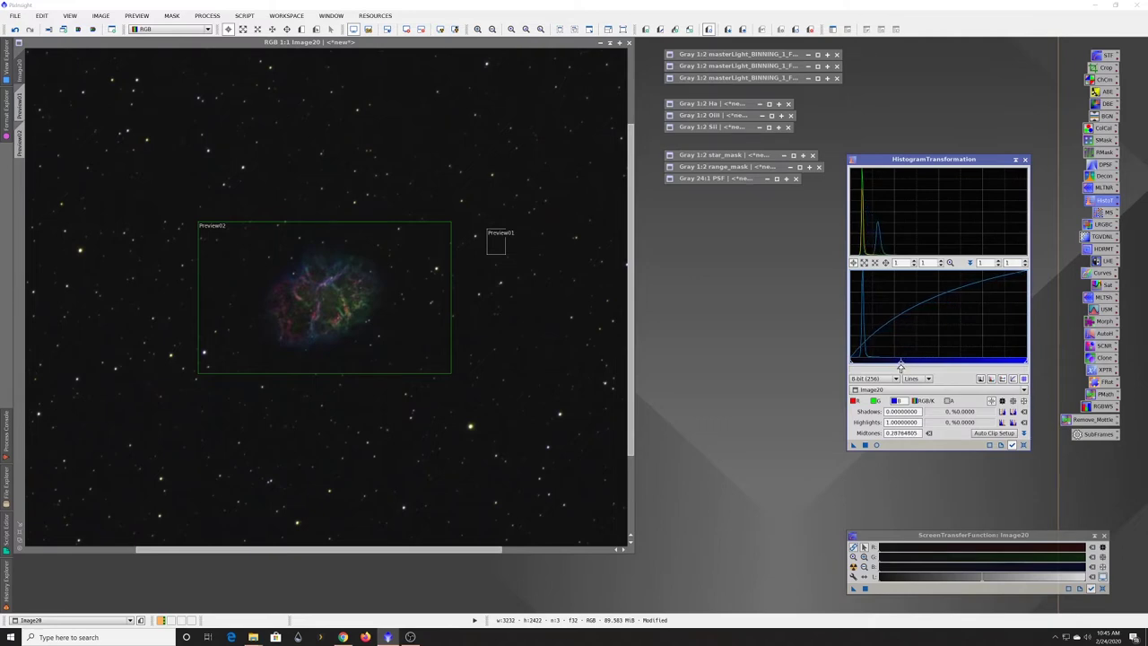
drag(851, 364, 852, 364)
drag(852, 364, 856, 365)
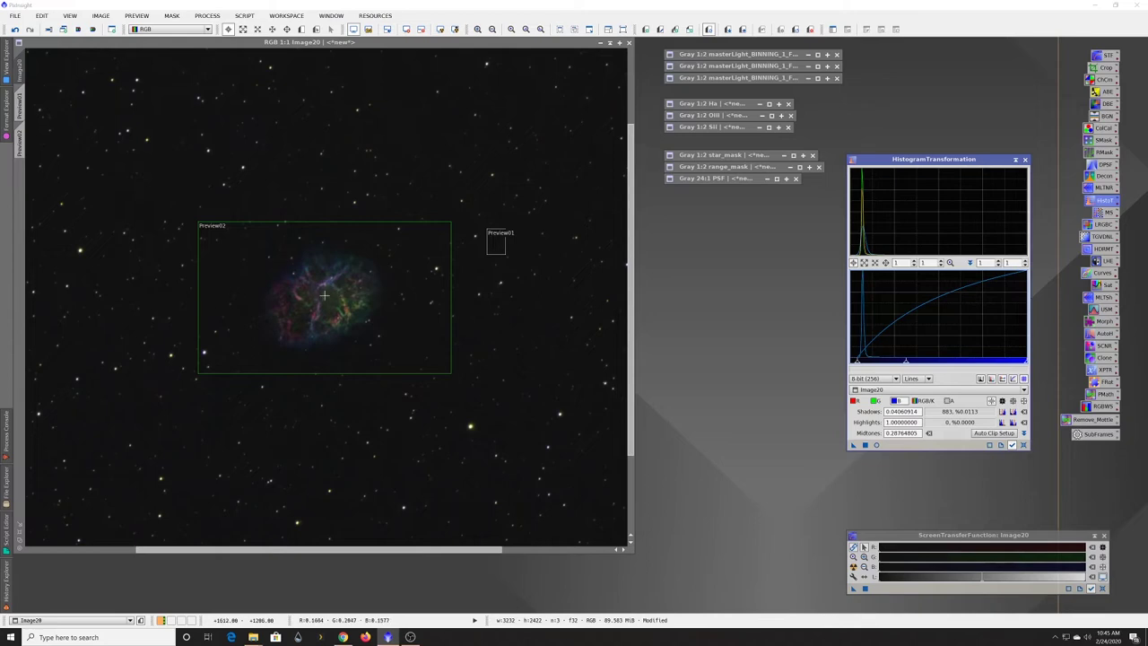
drag(855, 363, 832, 365)
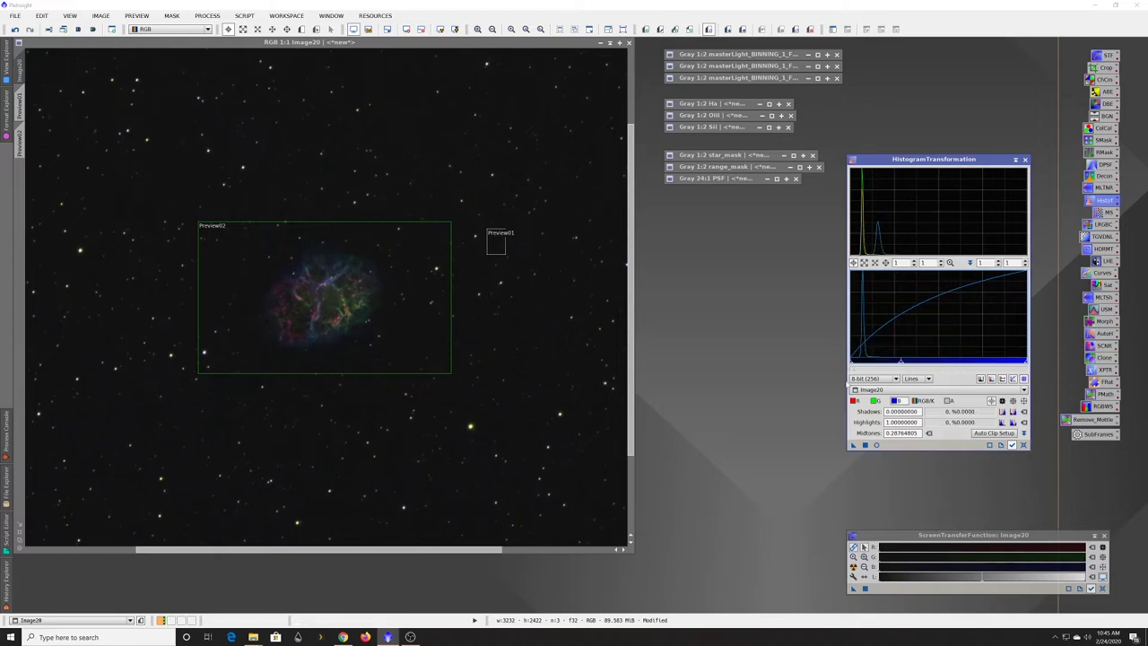
Step: Preview raising the blue shadows live, then reset the histogram and target the red channel
click(876, 444)
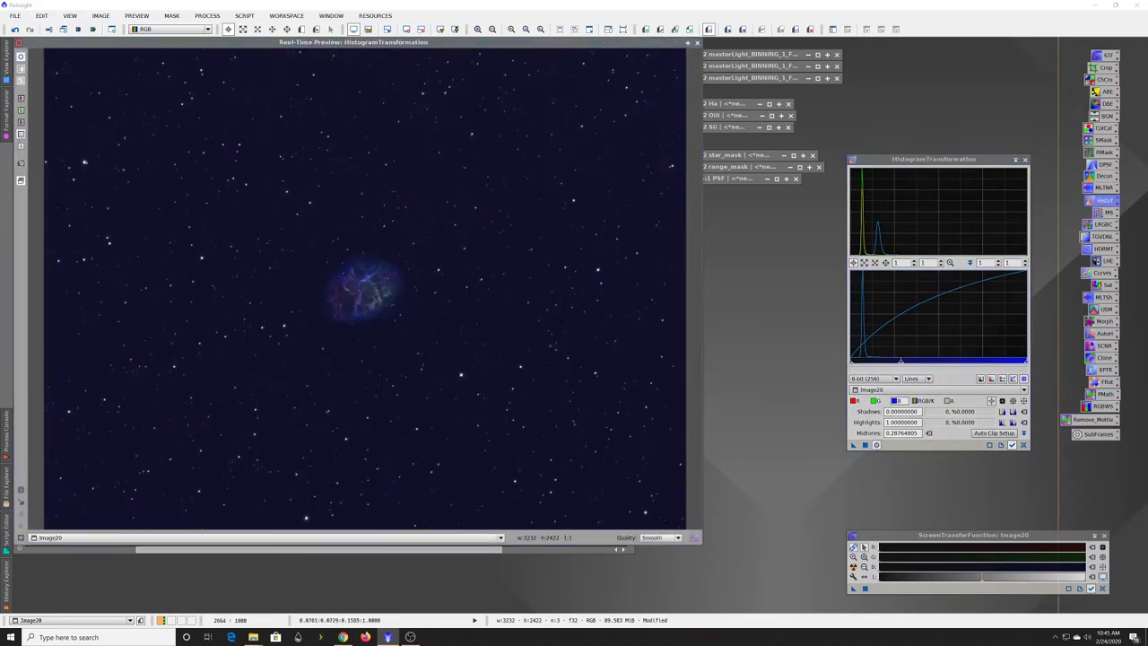
drag(851, 366, 858, 366)
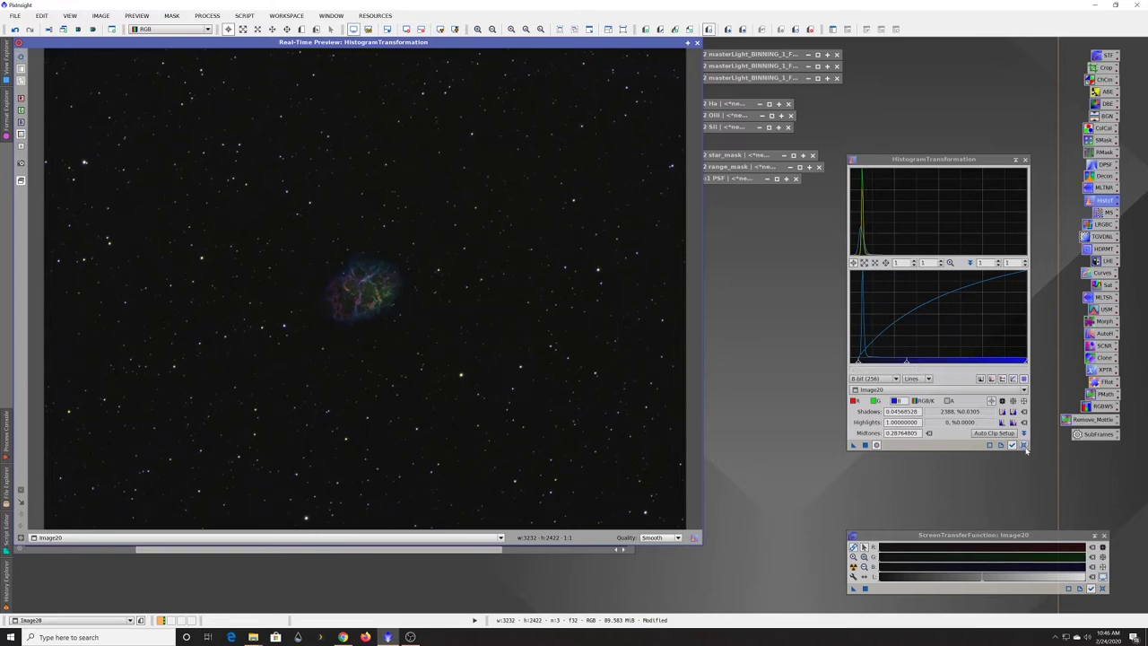
click(1023, 445)
click(854, 400)
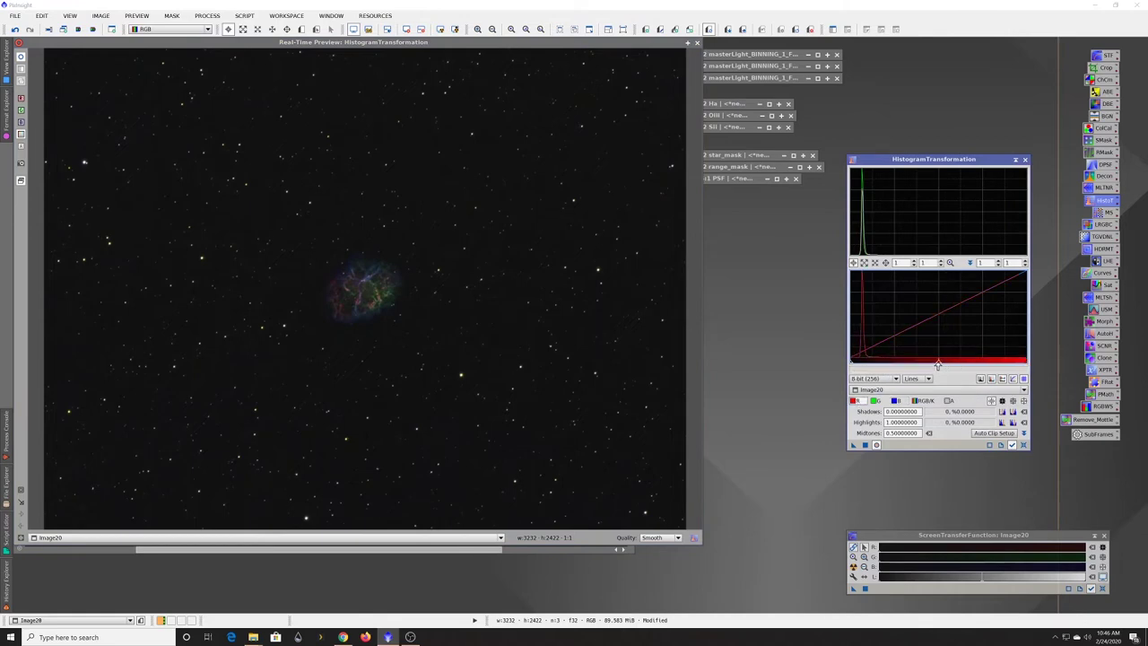
Step: Lower the combined RGB/K midtones to about 0.333 while testing shadow values from 0 to 0.061
drag(937, 364, 934, 363)
click(1023, 445)
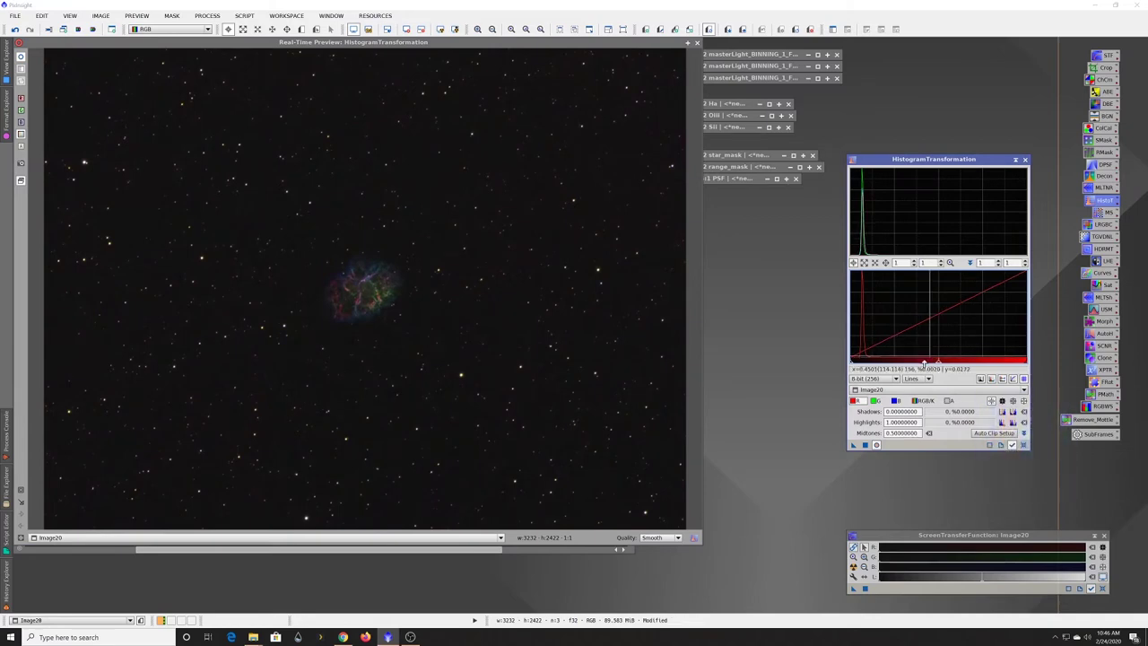
click(921, 400)
drag(938, 364, 903, 364)
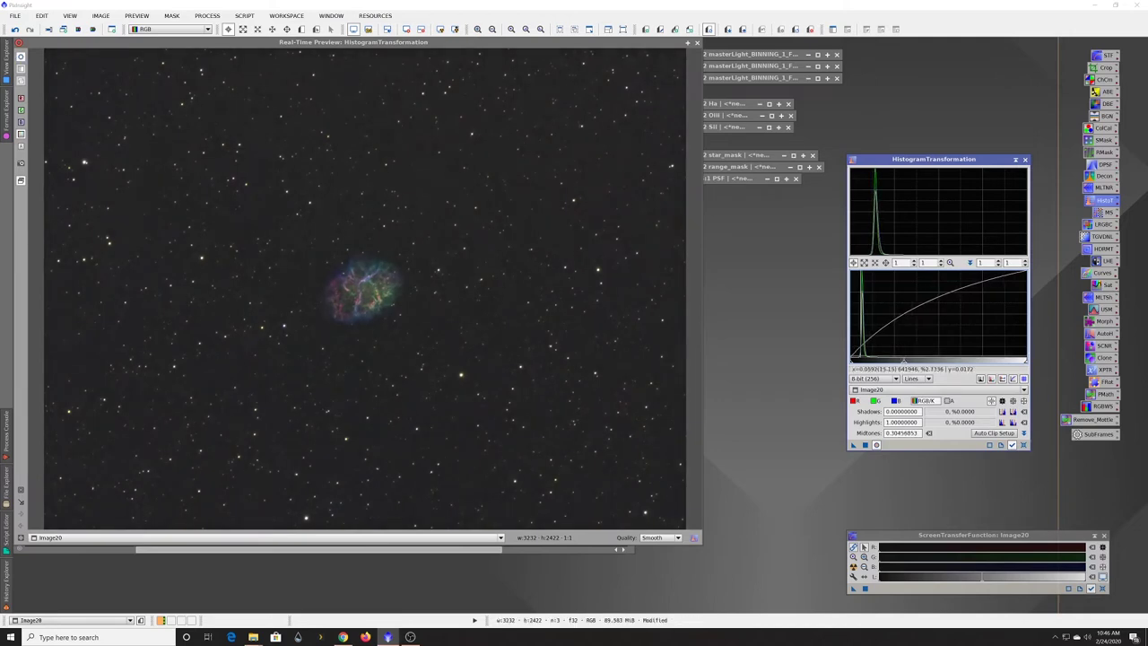
mouse_move(852, 364)
mouse_down()
mouse_move(907, 364)
mouse_move(859, 364)
mouse_up()
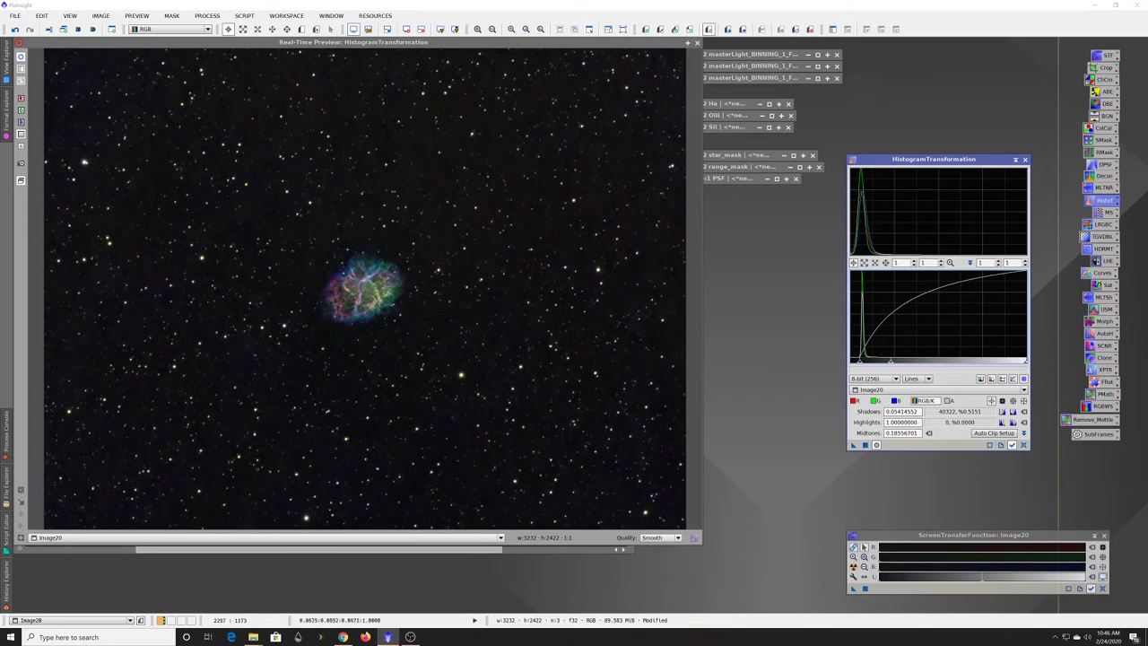
mouse_move(861, 363)
mouse_down()
mouse_move(843, 364)
mouse_move(893, 364)
mouse_move(860, 365)
mouse_up()
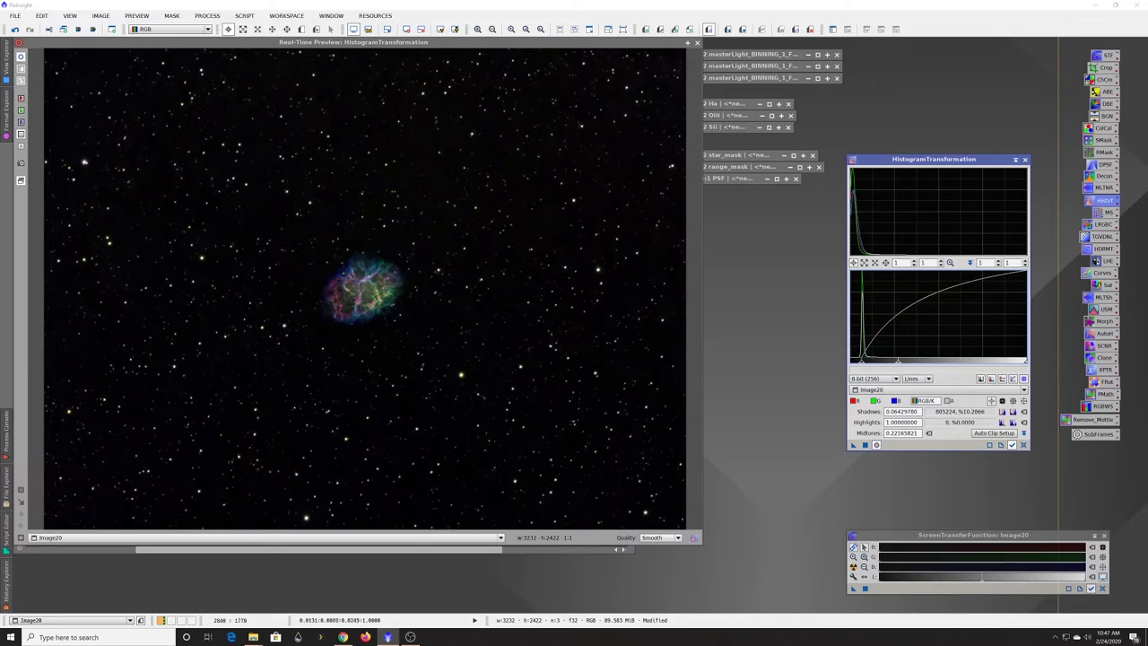
drag(863, 363, 907, 365)
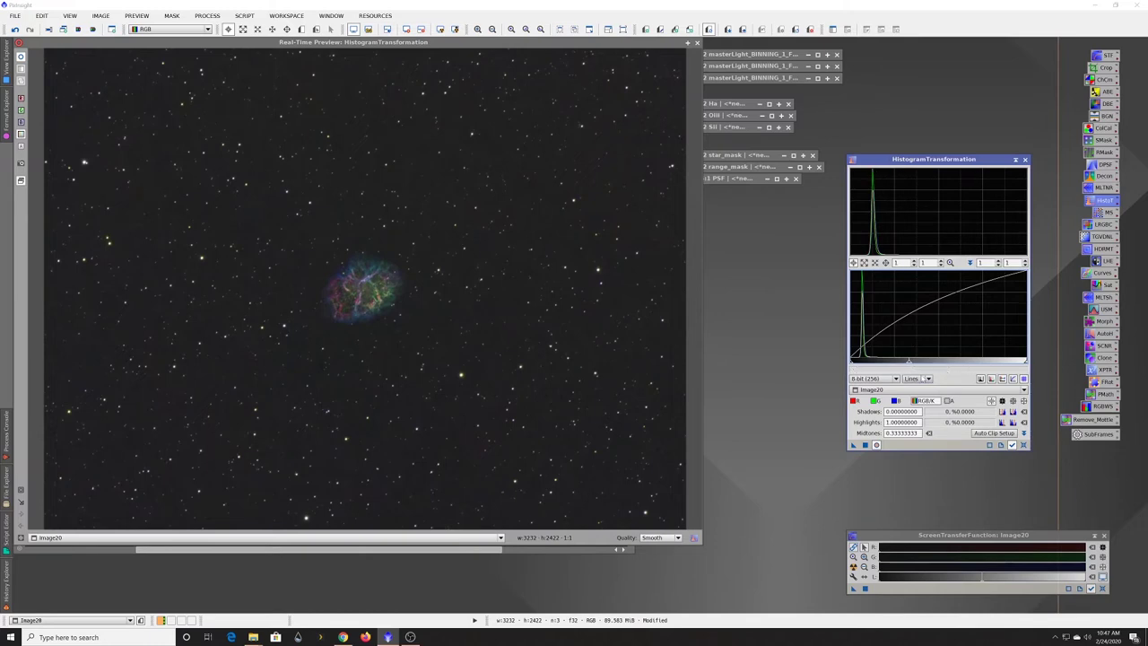
Step: Try lower red midtones with shadows near 0.036, toggling the preview to compare
drag(908, 365, 910, 365)
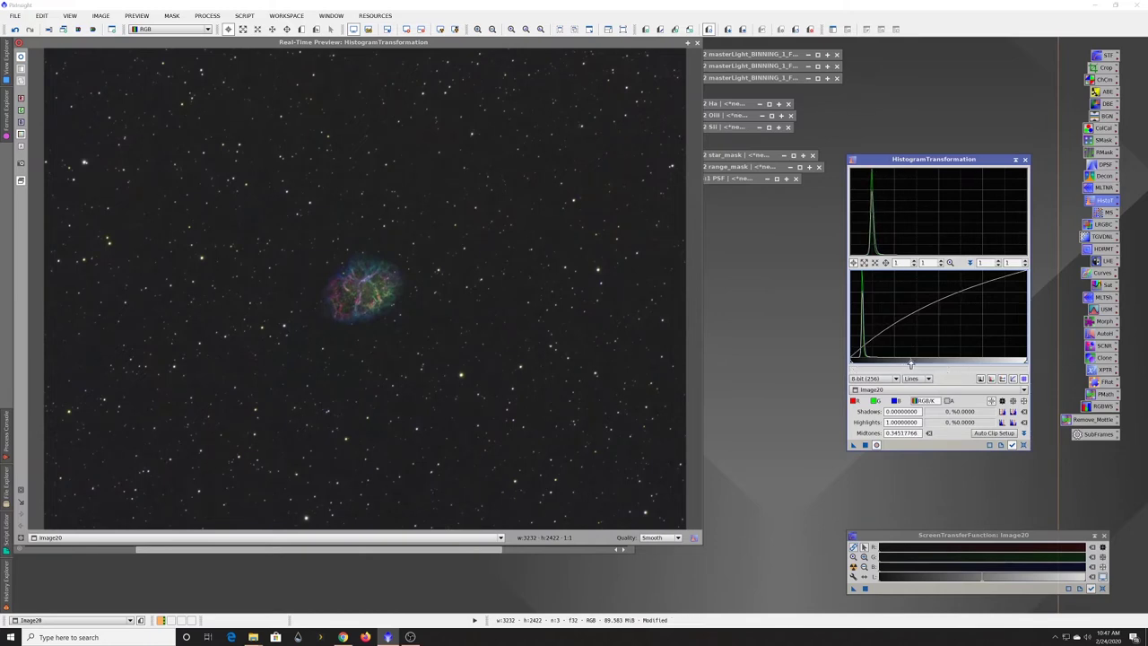
click(853, 401)
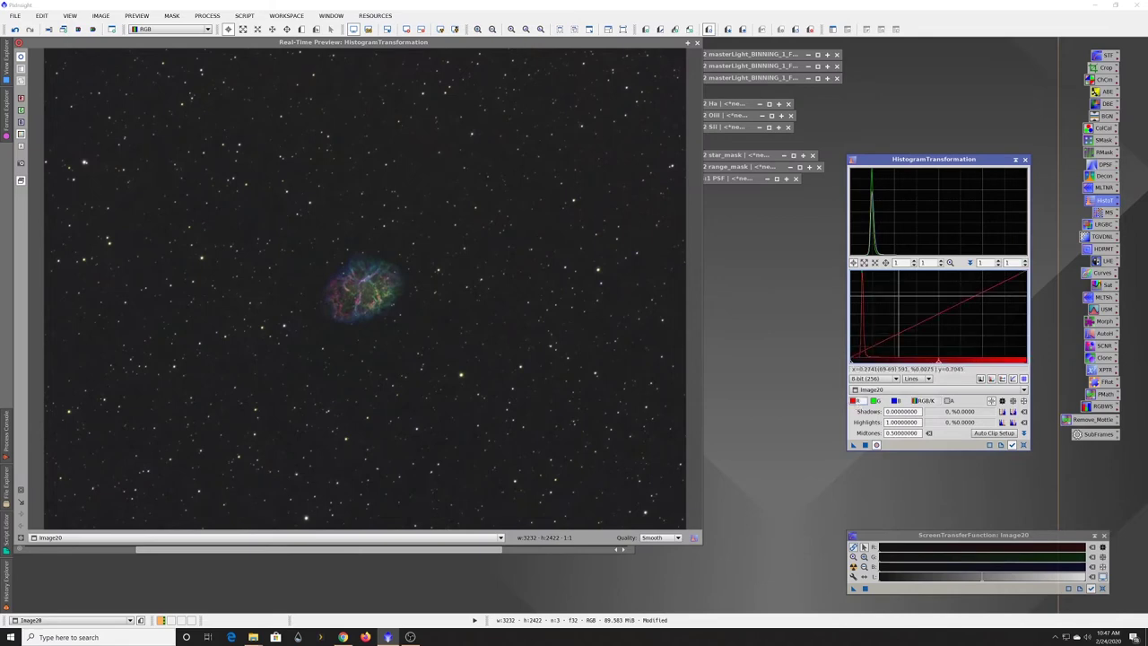
drag(937, 365, 854, 364)
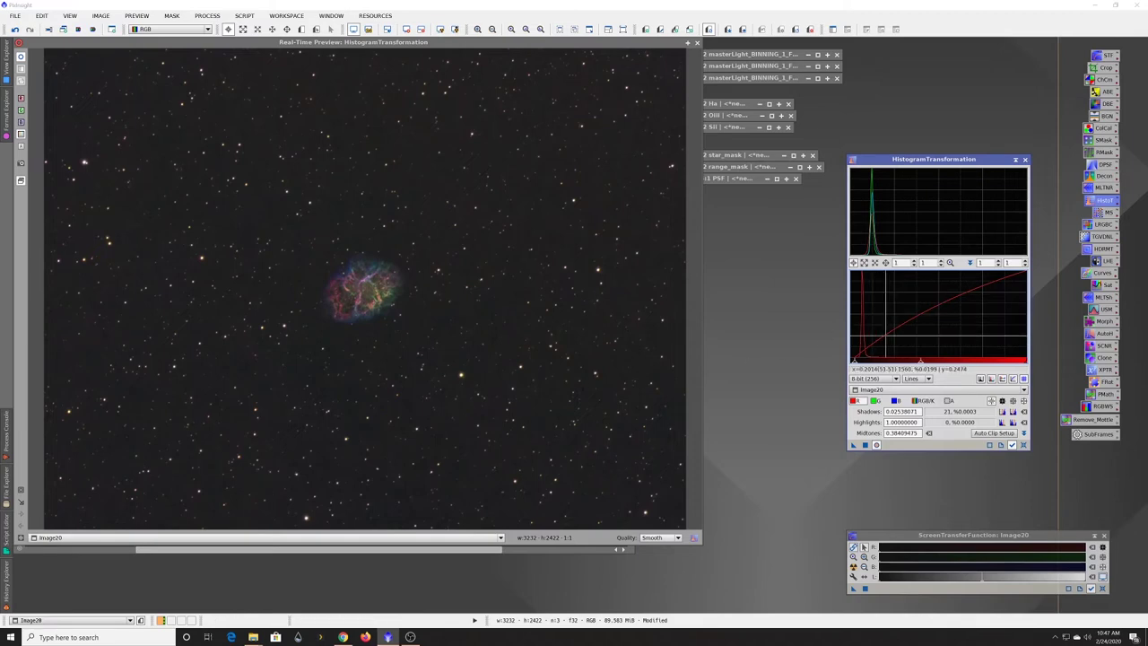
drag(854, 364, 857, 365)
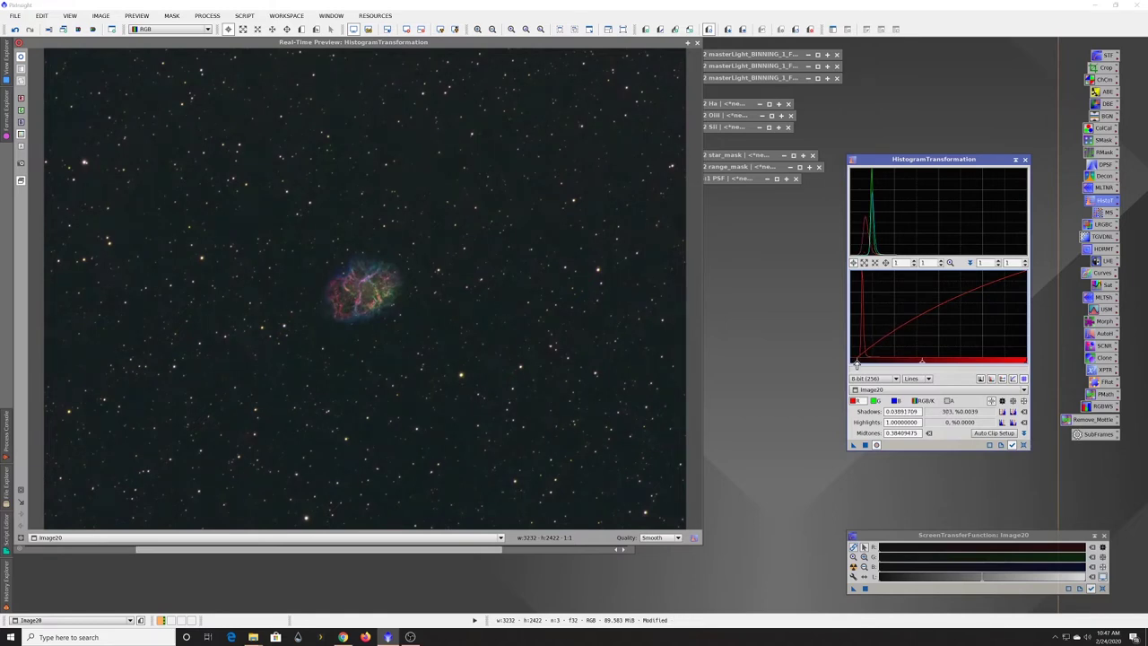
drag(856, 364, 855, 364)
click(21, 56)
click(20, 57)
click(21, 56)
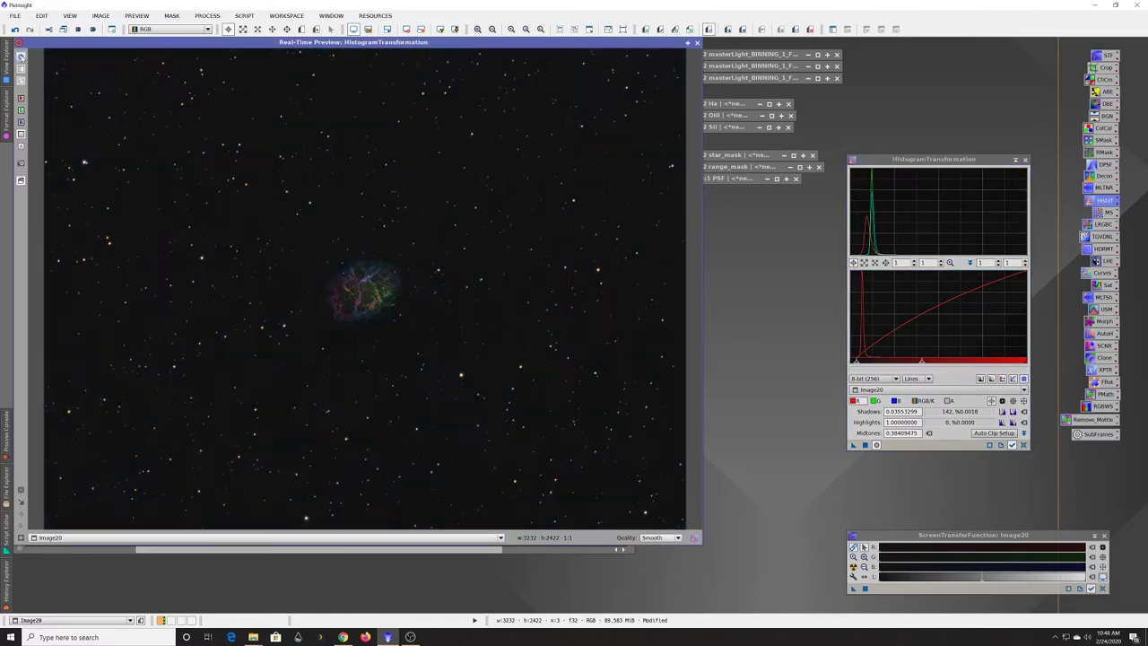
click(21, 56)
click(21, 56)
click(21, 57)
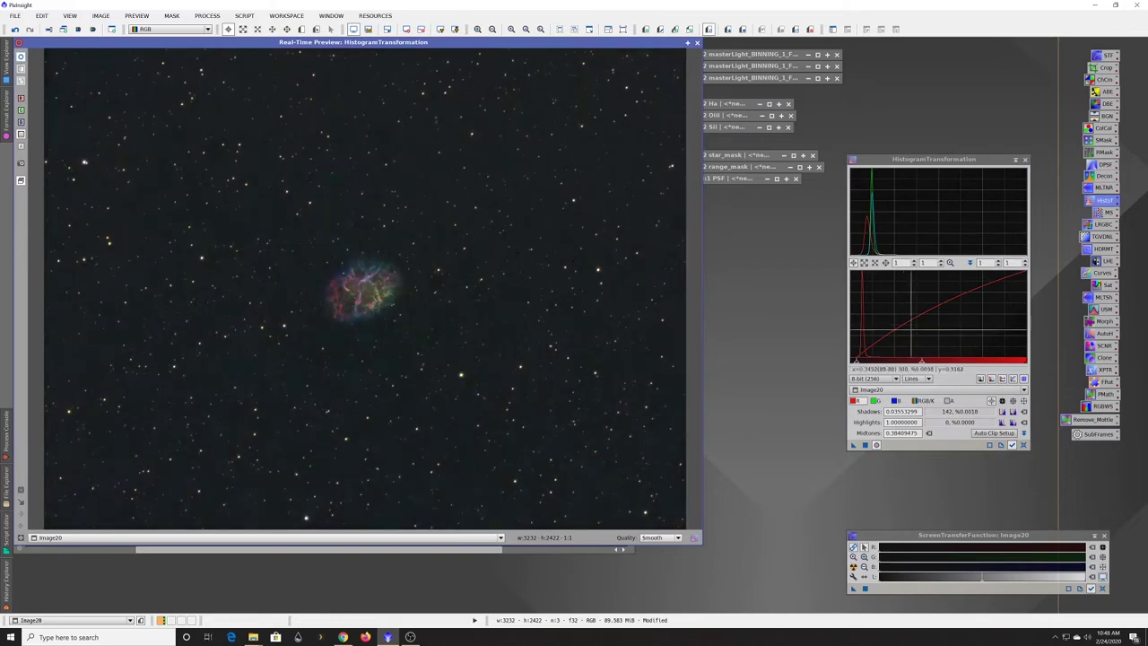
Step: Reset and set combined-channel midtones to about 0.418, then close the live preview
click(1025, 445)
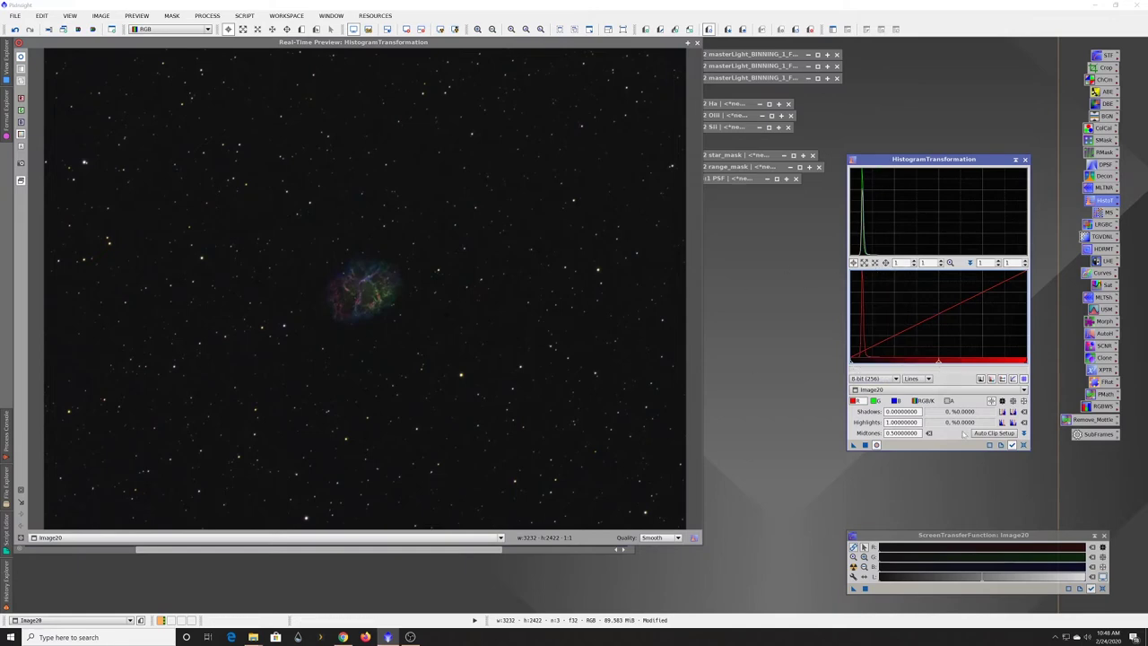
click(923, 399)
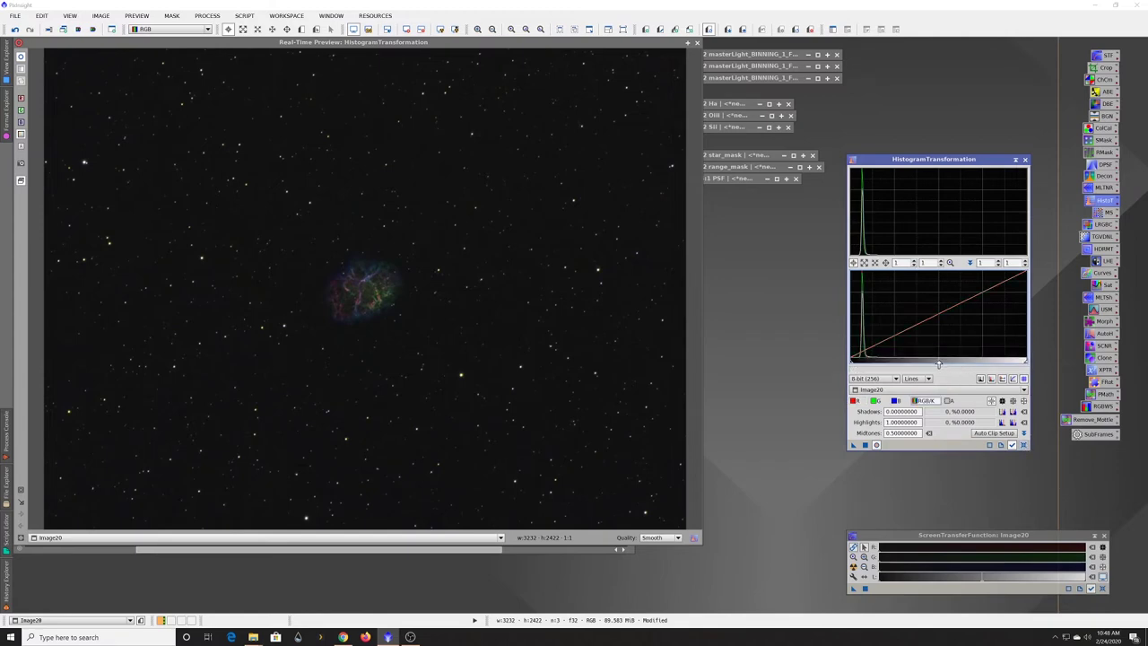
drag(939, 364, 923, 365)
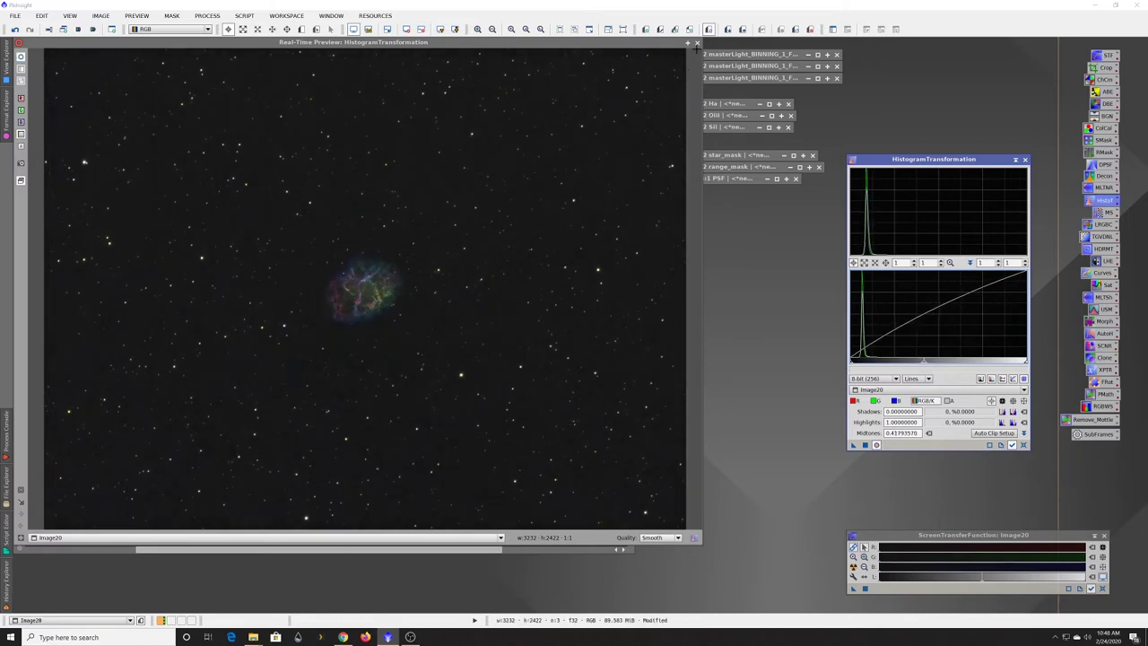
click(698, 44)
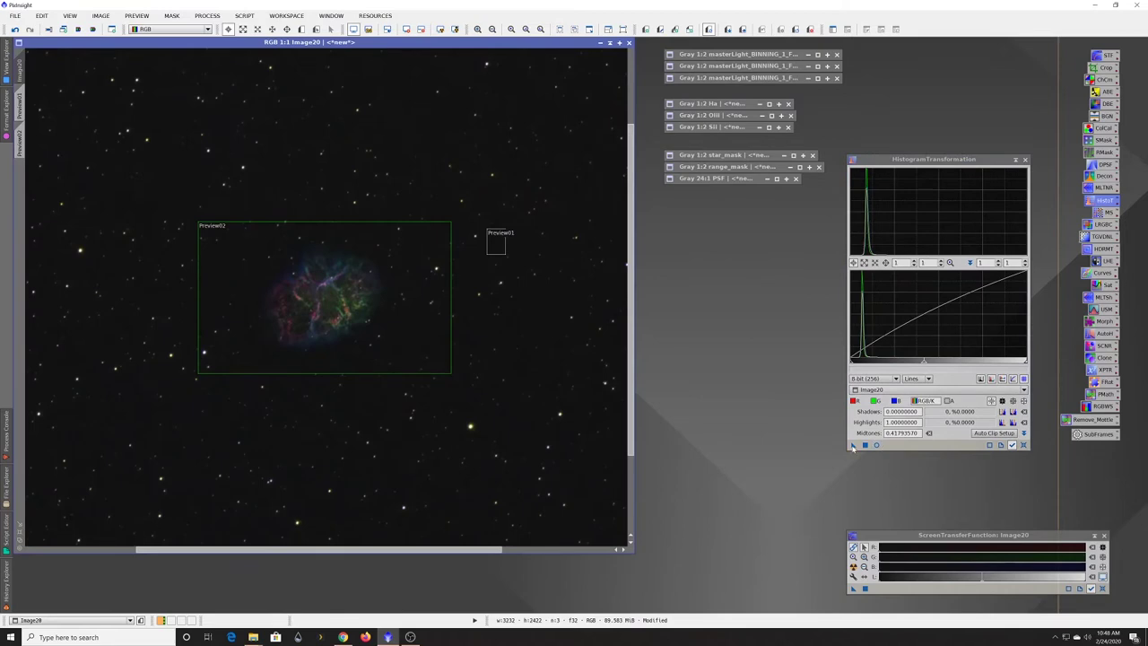
Step: Drop the HistogramTransformation instance onto Image20, then close the tool
drag(853, 446, 543, 413)
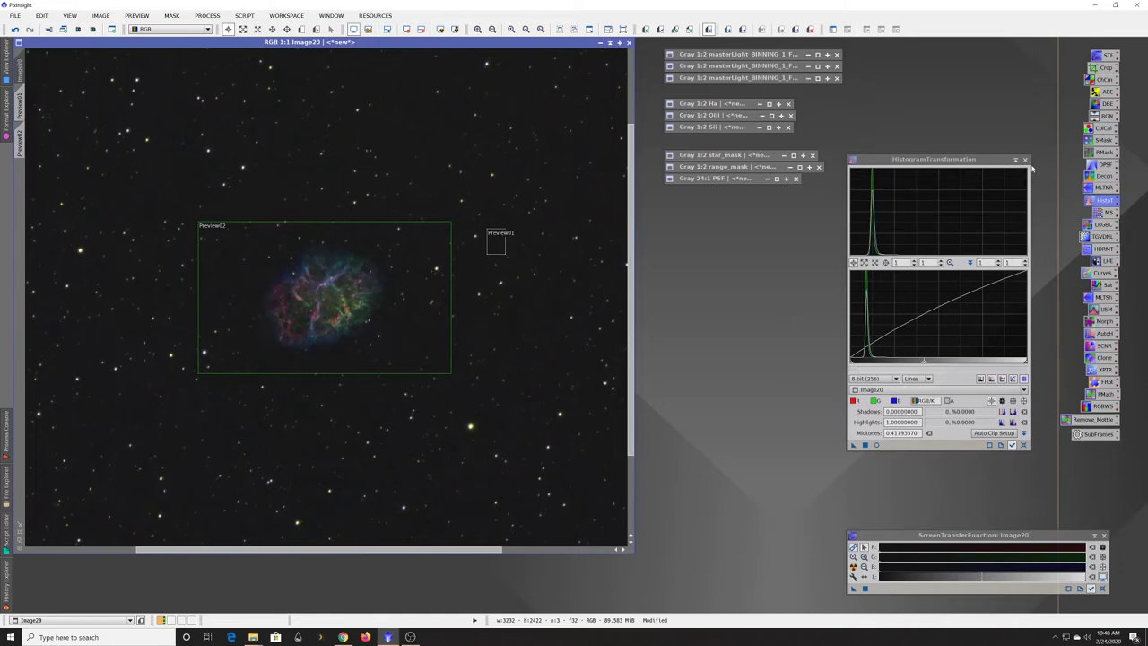
click(1026, 160)
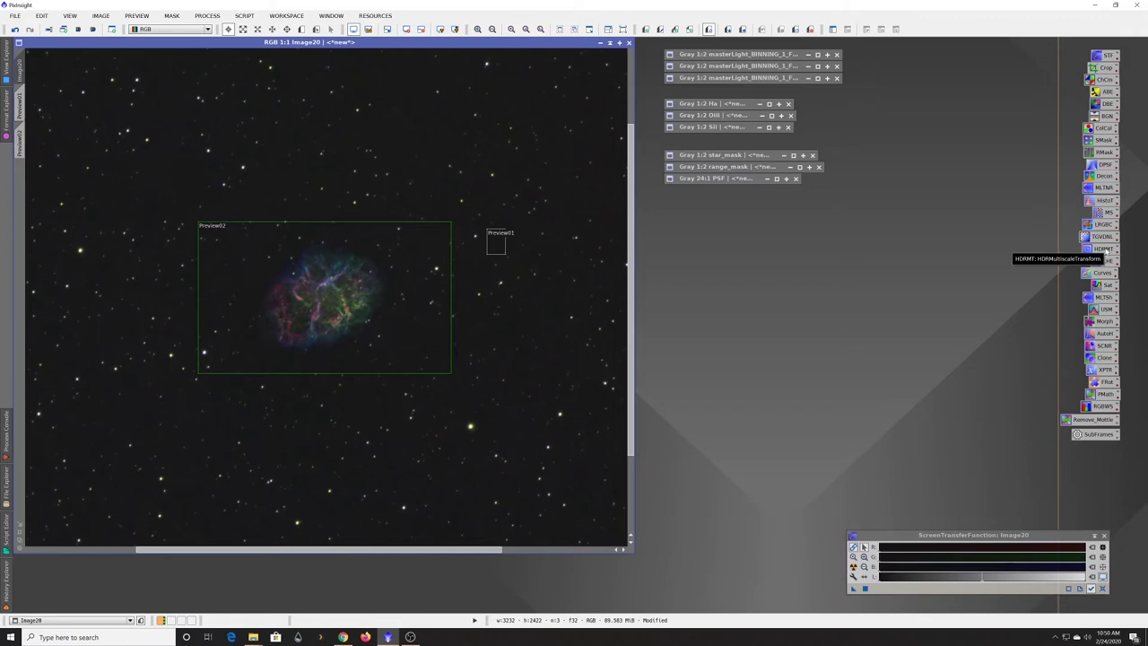
Step: Apply HDRMultiscaleTransform with 6 layers to Image20's Preview02
double_click(1103, 248)
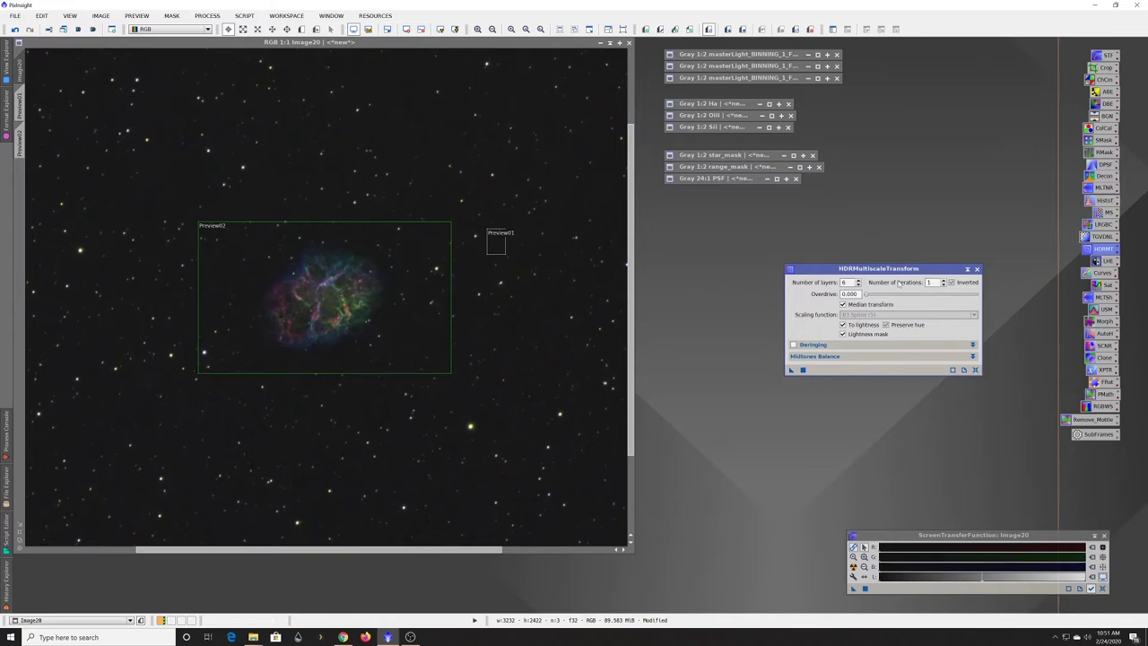
drag(831, 272, 710, 231)
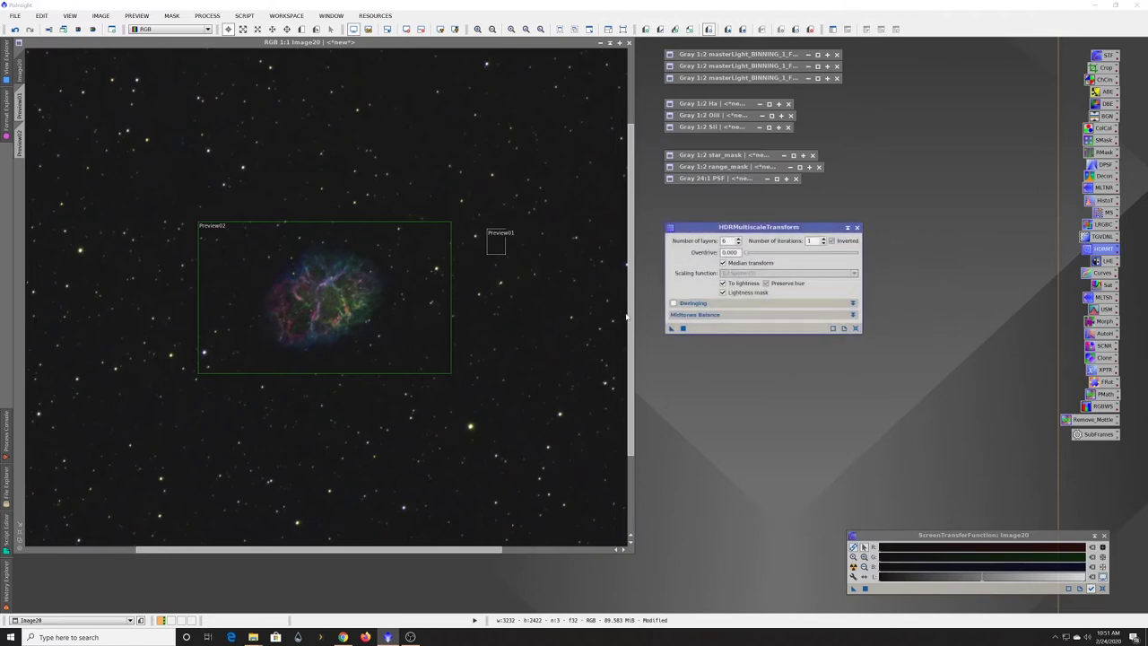
click(21, 130)
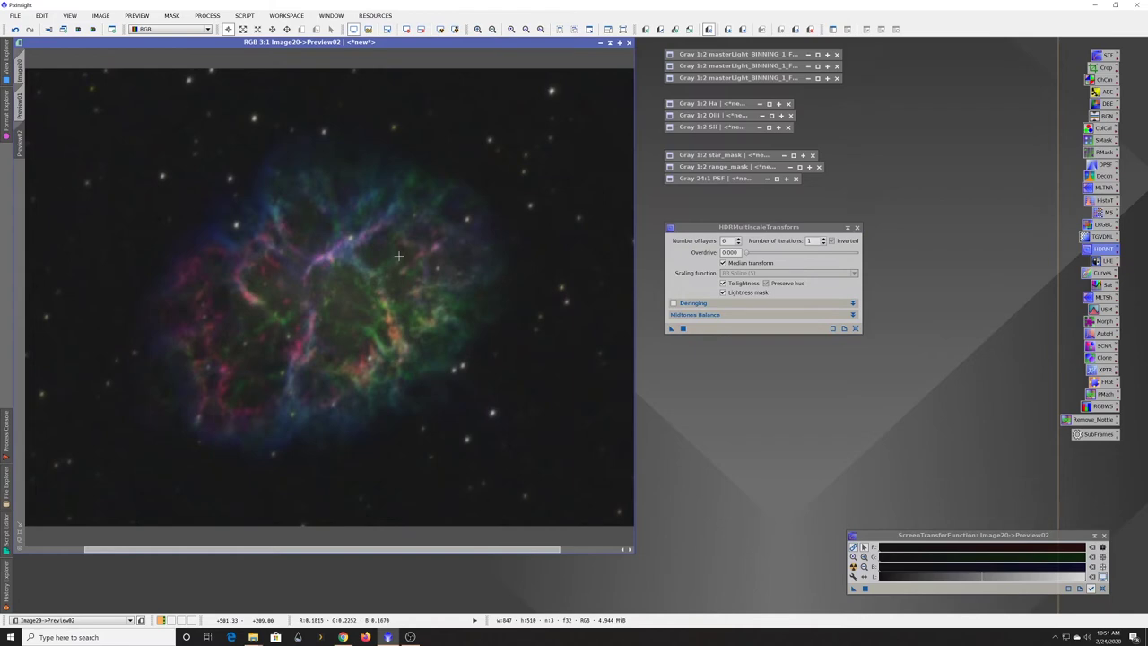
scroll(458, 245, down, 1)
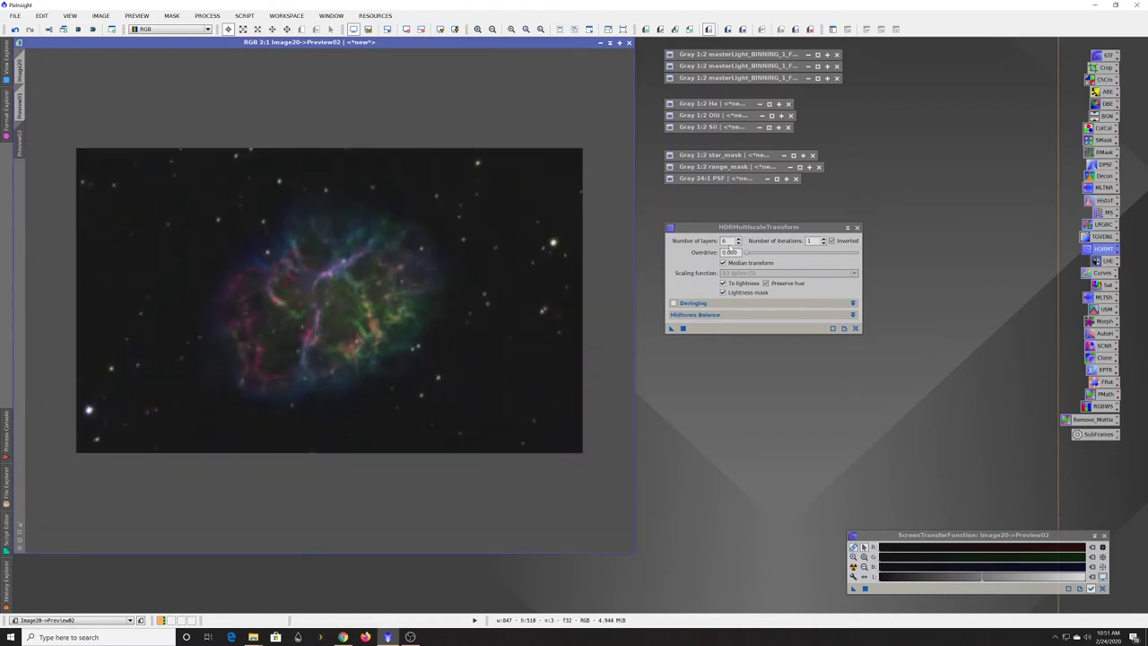
click(726, 240)
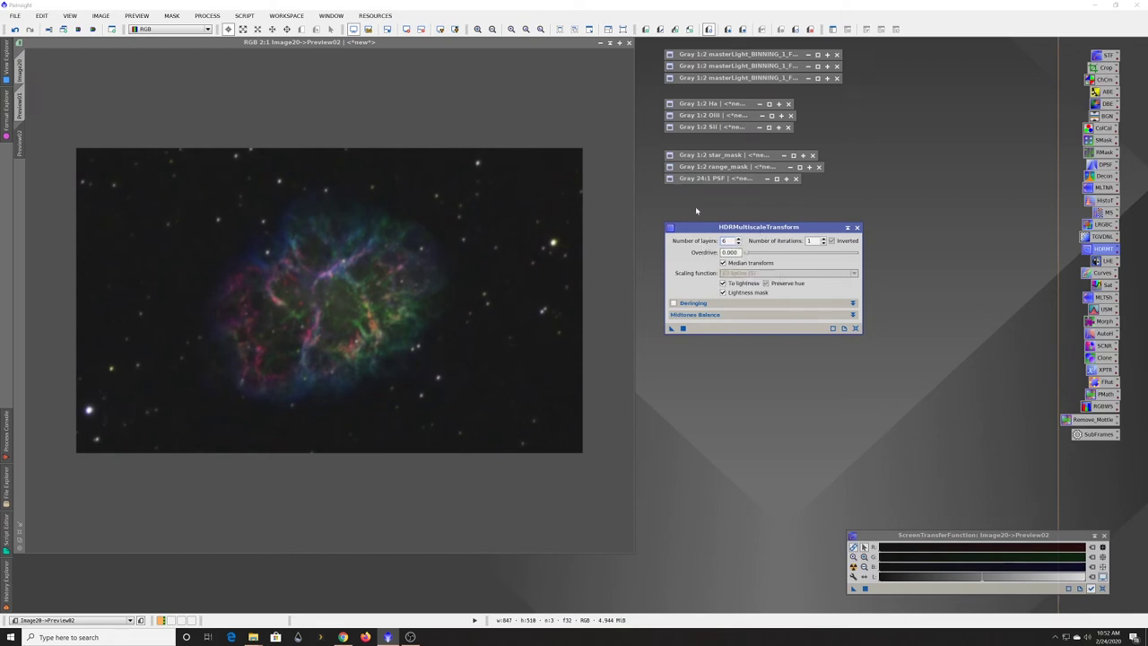
drag(672, 330, 398, 314)
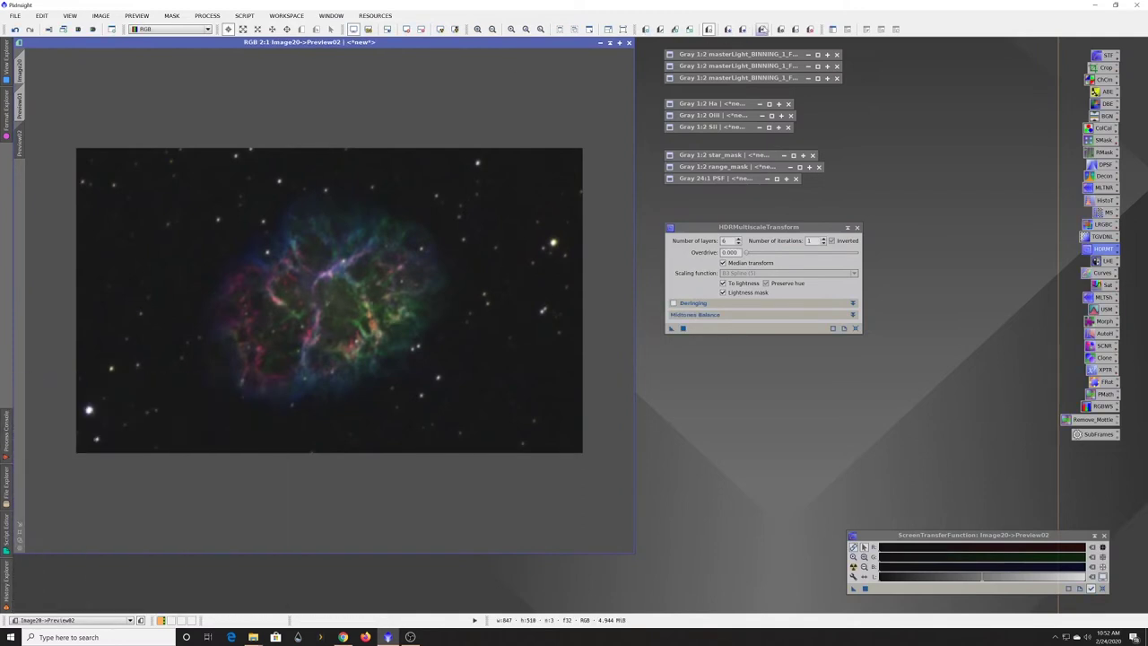
Step: Toggle Preview02 before and after the 6-layer HDR transform to compare
click(762, 30)
click(762, 29)
click(762, 30)
click(761, 29)
click(761, 29)
click(761, 30)
Step: Clone the 6-layer result into its own image, then apply HDRMT with 8 layers to Preview02
drag(19, 141, 105, 183)
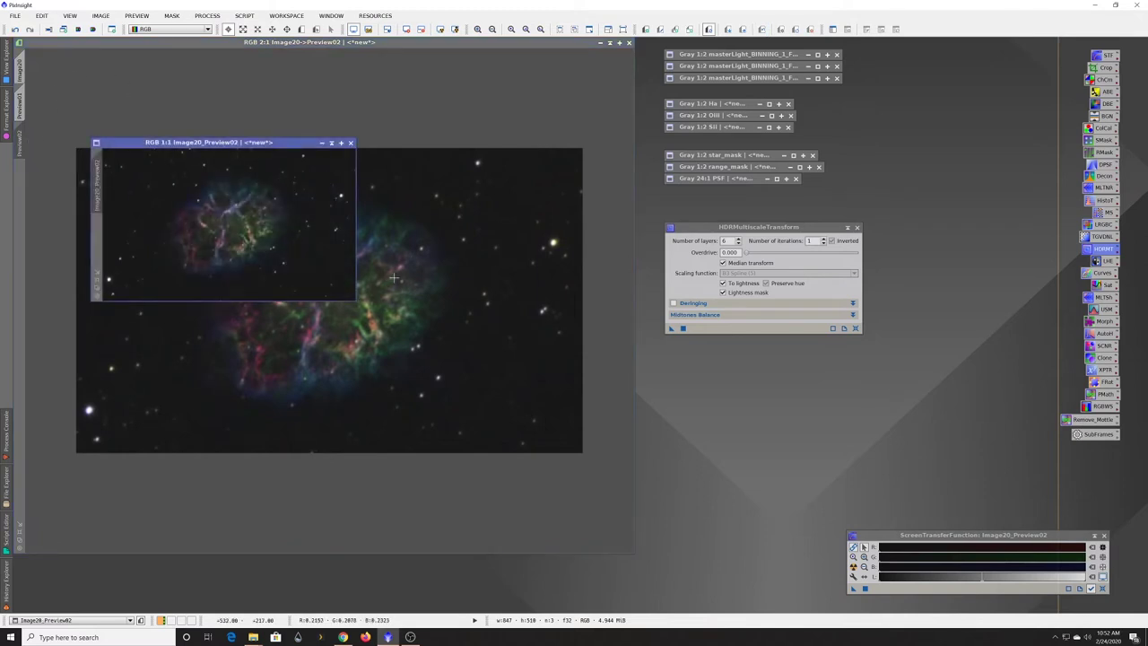
drag(271, 146, 838, 357)
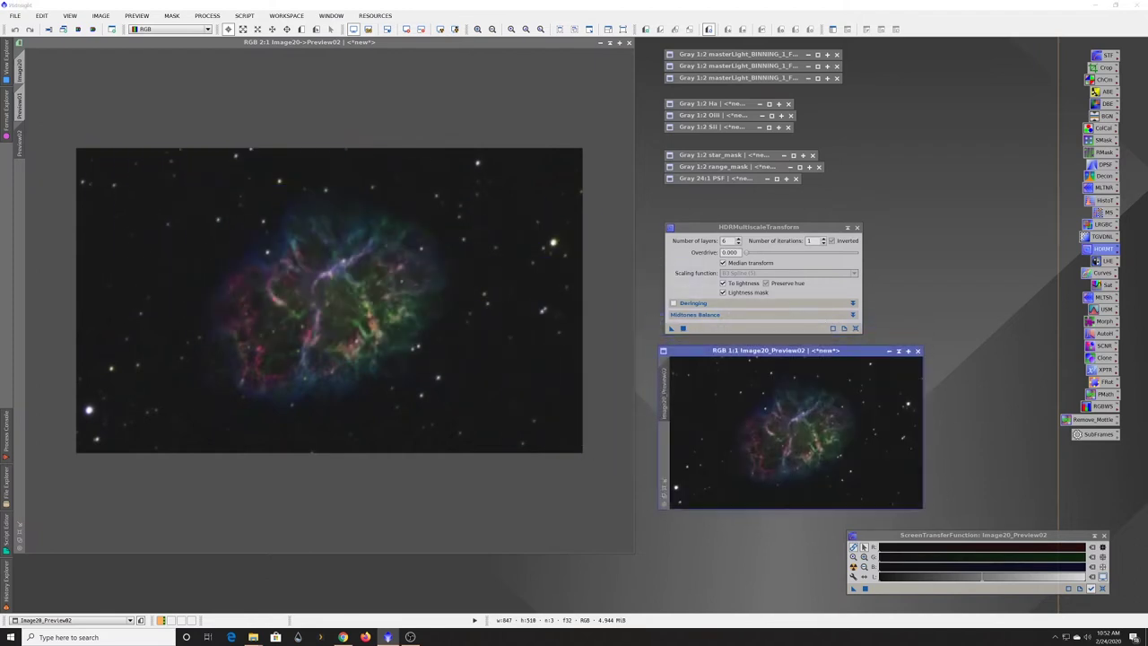
click(723, 240)
text(8)
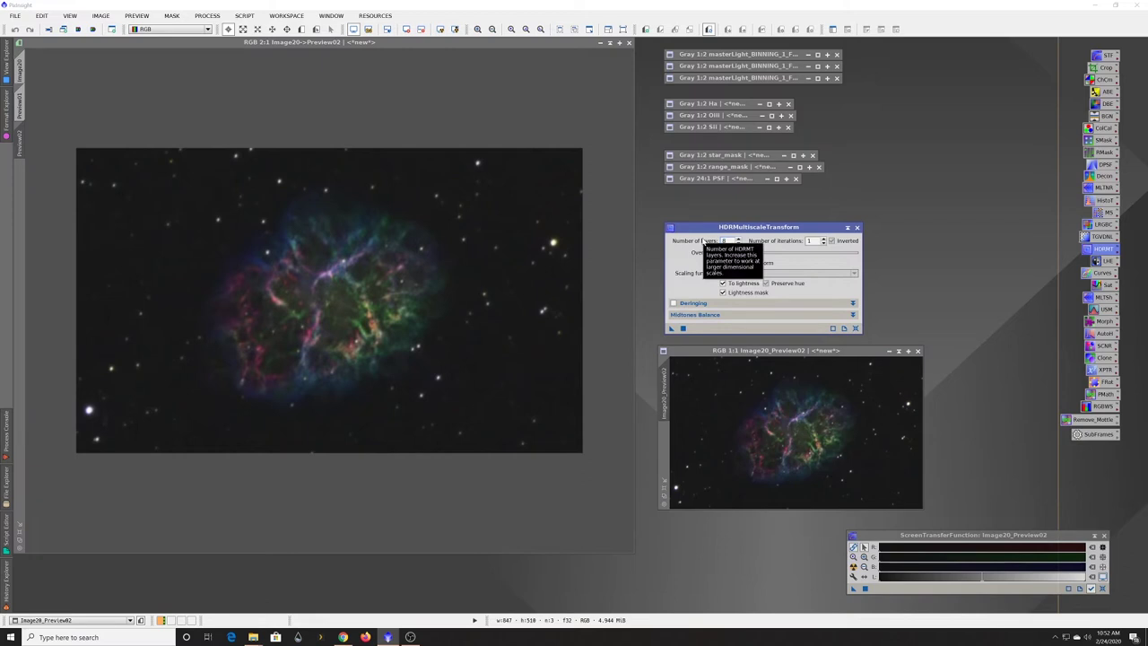
drag(671, 328, 400, 291)
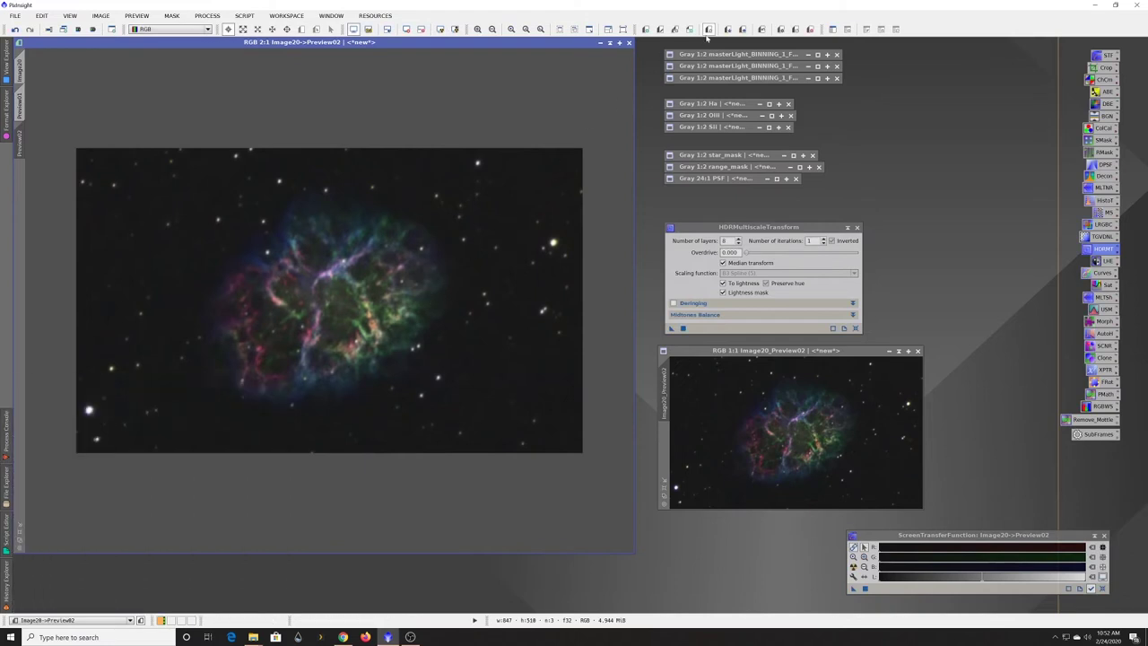
Step: Toggle Preview02 before and after the 8-layer HDR transform to compare
click(761, 29)
click(761, 28)
click(761, 28)
click(762, 29)
click(761, 28)
click(761, 29)
click(761, 29)
click(761, 28)
click(761, 29)
click(761, 29)
click(761, 28)
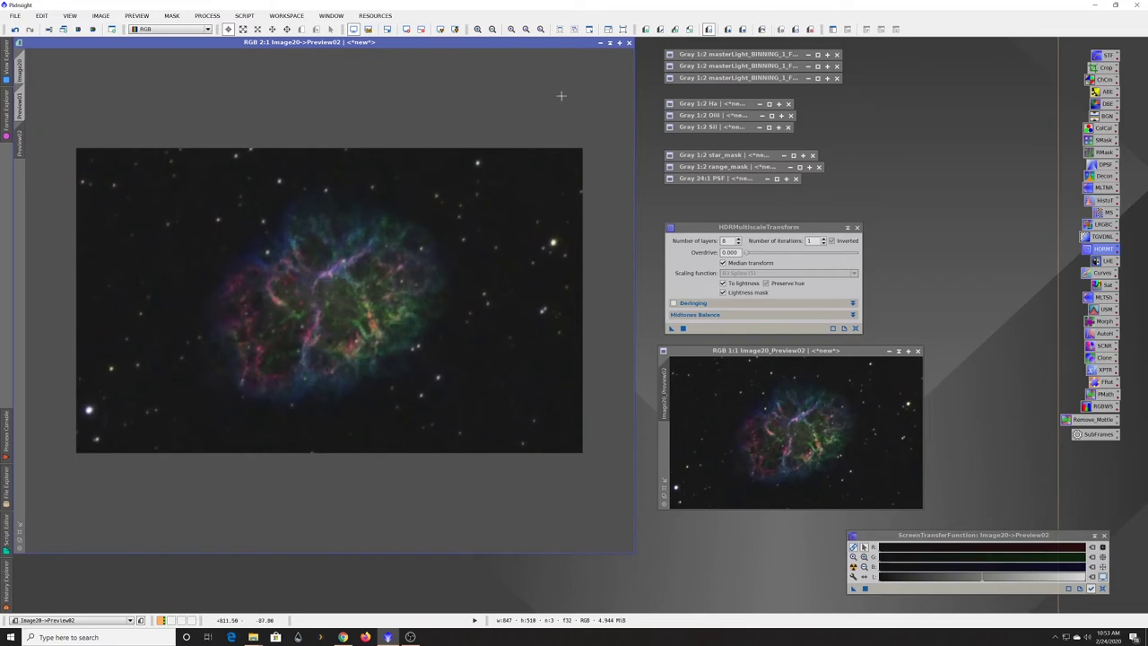
Step: Clone the 8-layer result as a second image, then apply HDRMT with 4 layers to Preview02
drag(23, 146, 150, 162)
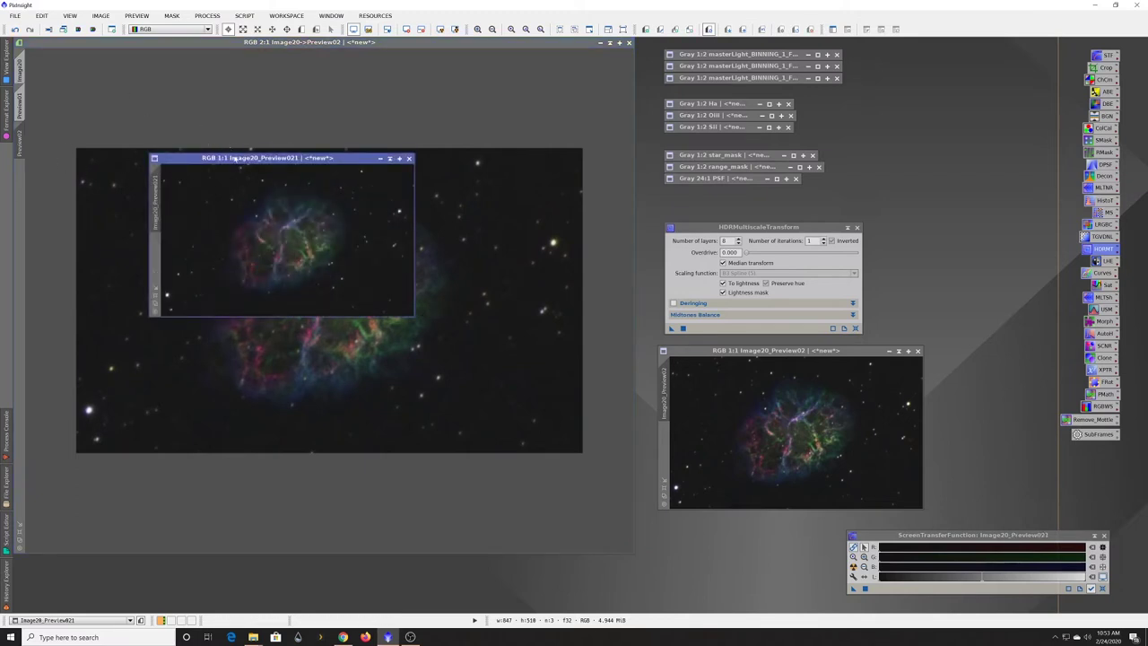
drag(241, 161, 925, 349)
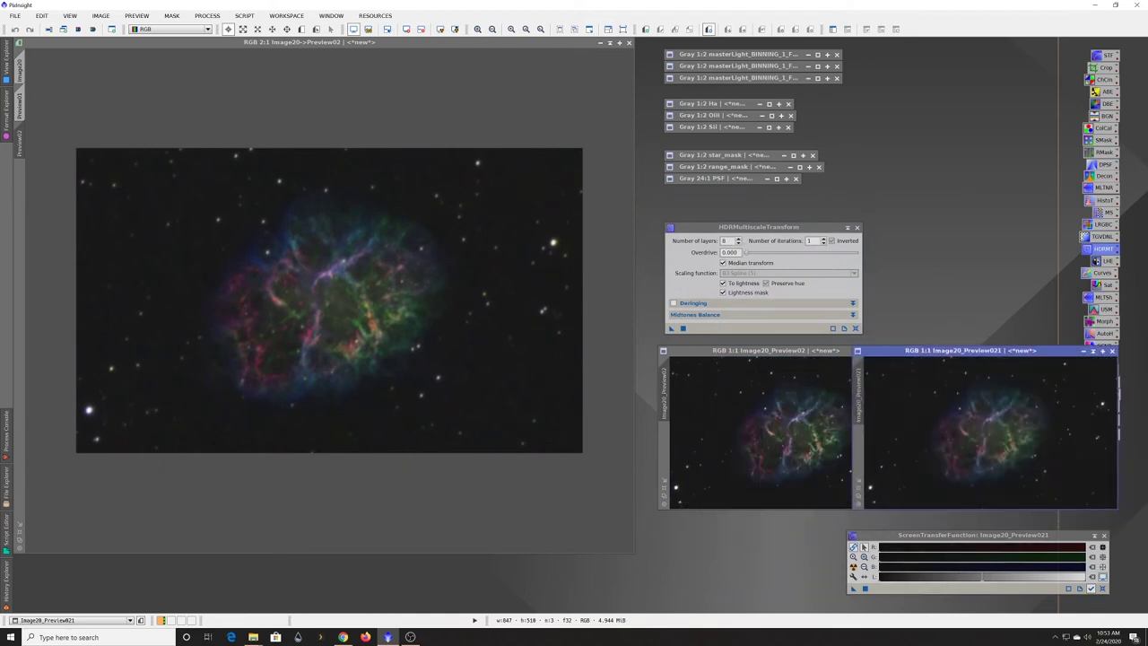
click(707, 242)
text(4)
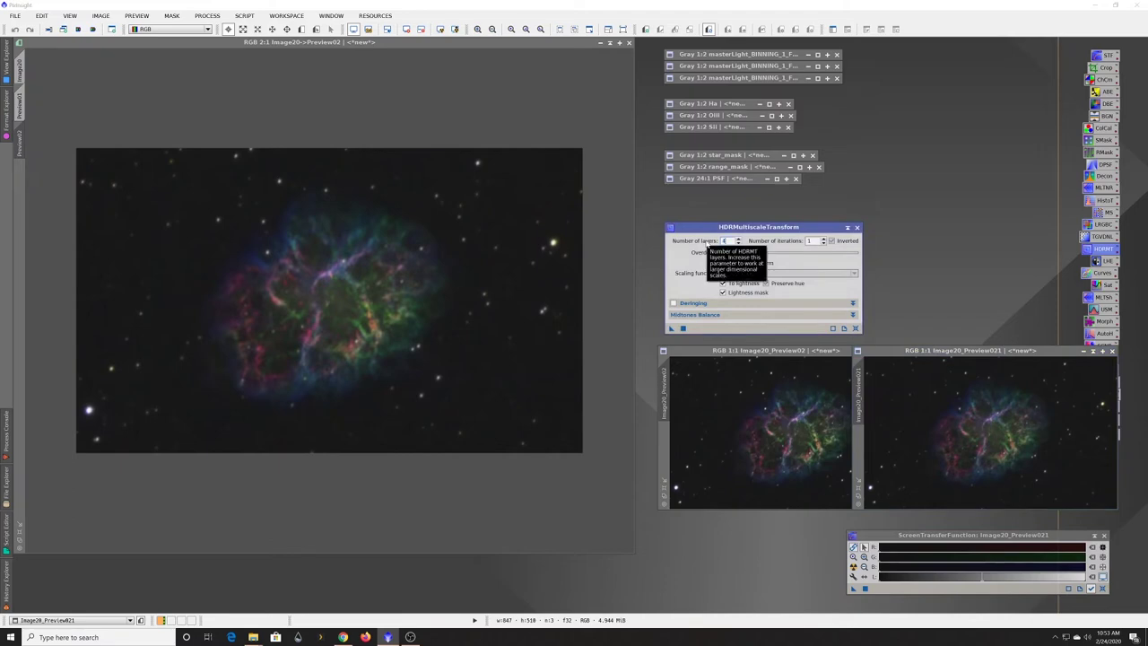
drag(671, 329, 450, 315)
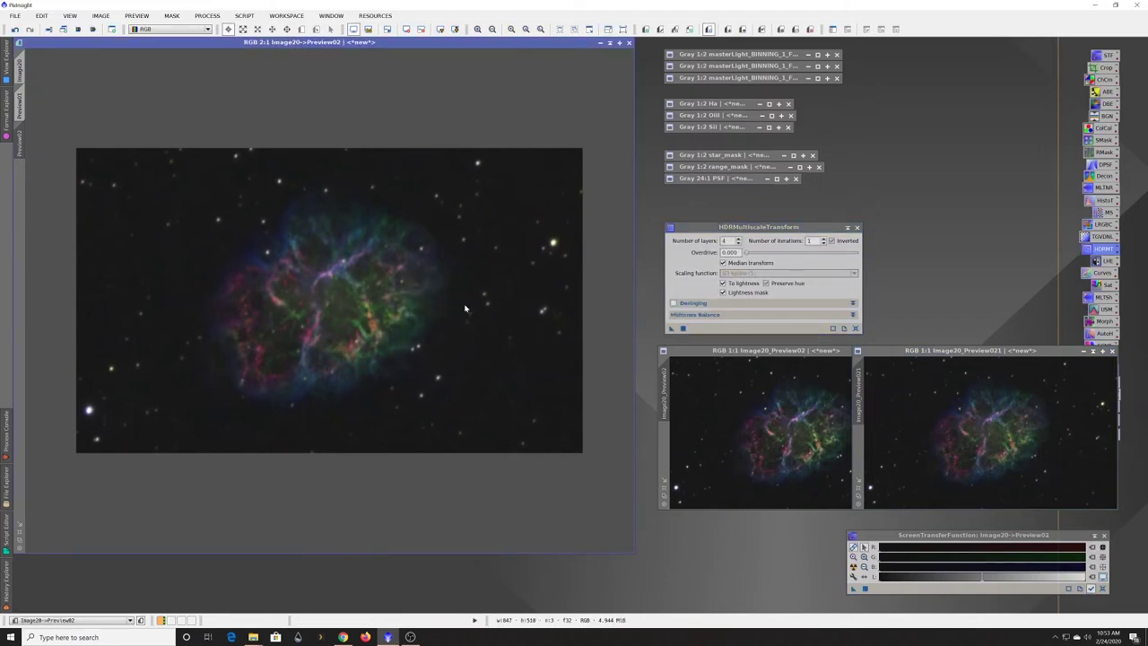
click(762, 30)
Step: Apply HDRMT with 12 layers to Preview02 and compare before and after repeatedly
click(727, 240)
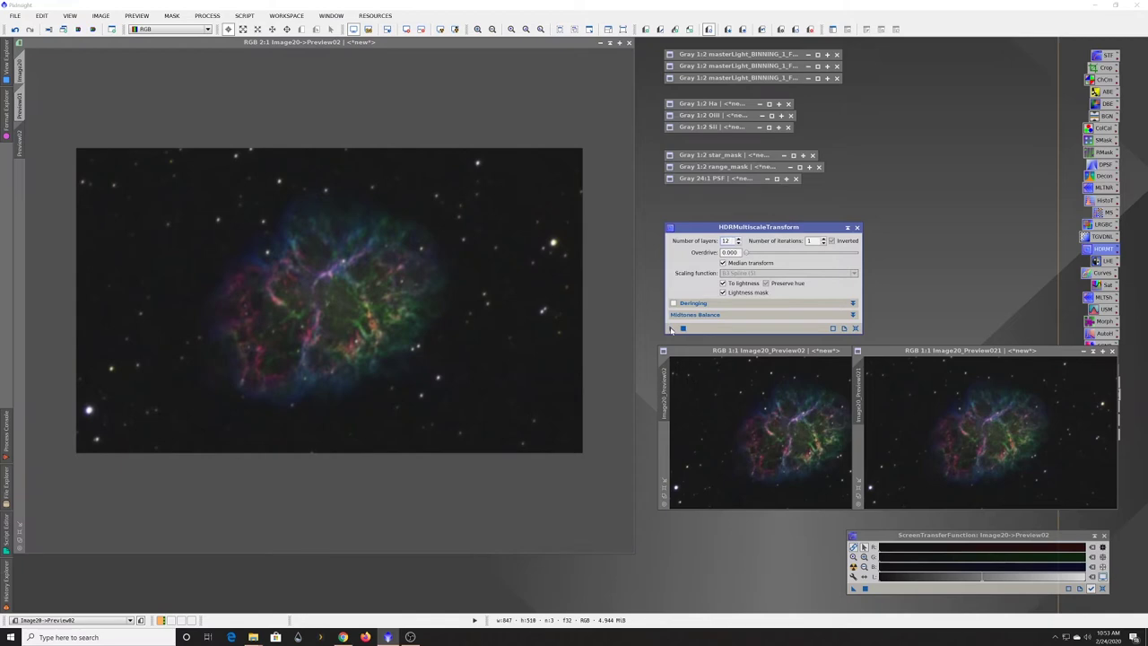
drag(671, 329, 470, 299)
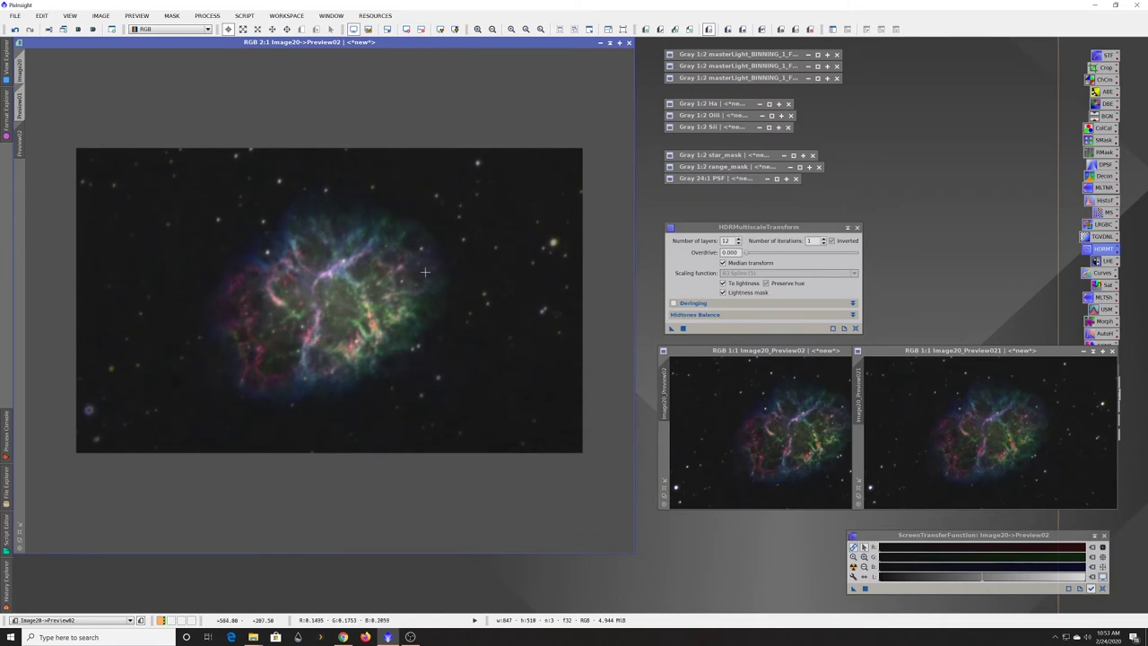
click(761, 30)
click(761, 29)
click(761, 29)
click(762, 29)
click(761, 30)
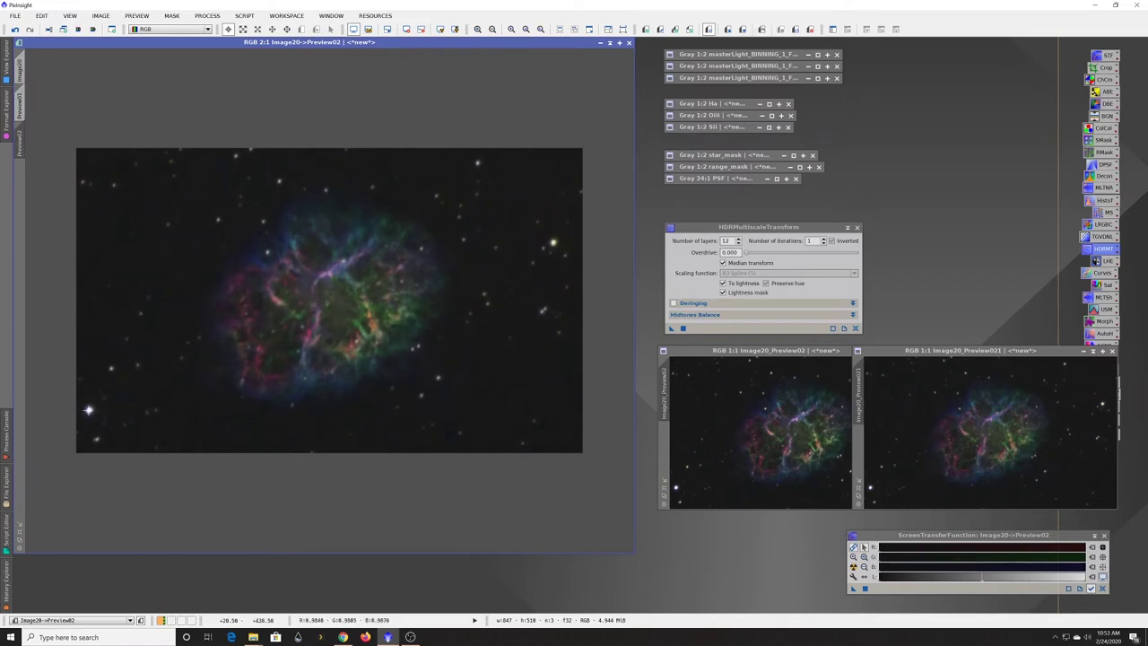
click(762, 30)
click(762, 29)
click(762, 30)
click(762, 30)
click(762, 29)
click(762, 29)
Step: Reapply the 4-layer HDR transform to Preview02
click(726, 241)
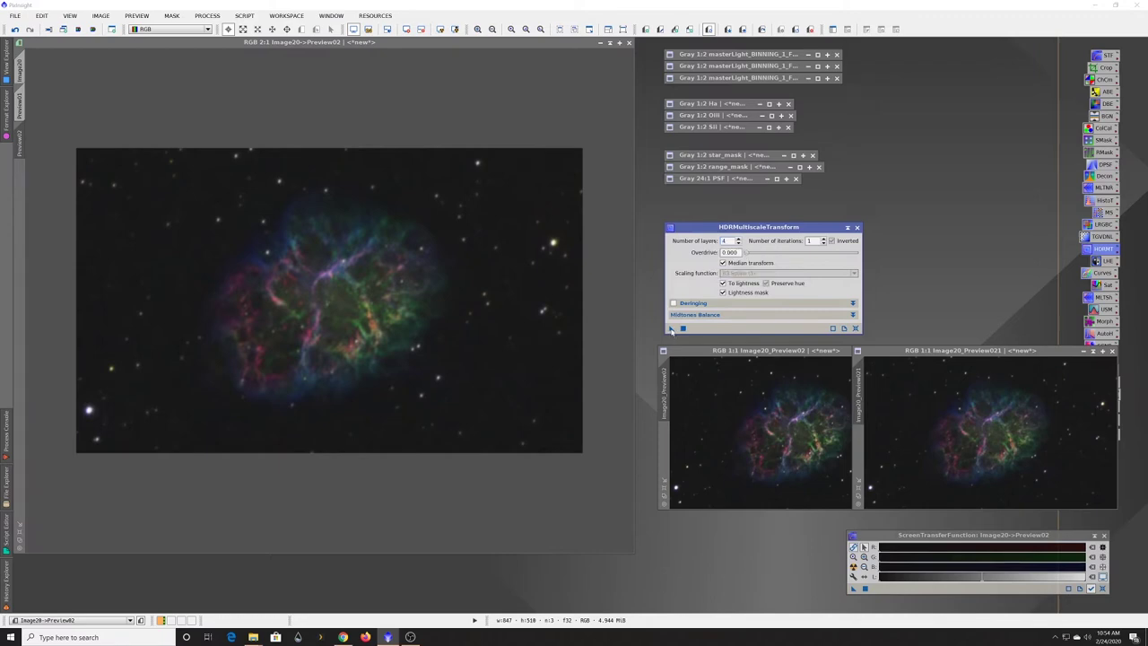
drag(670, 329, 428, 299)
drag(427, 299, 428, 300)
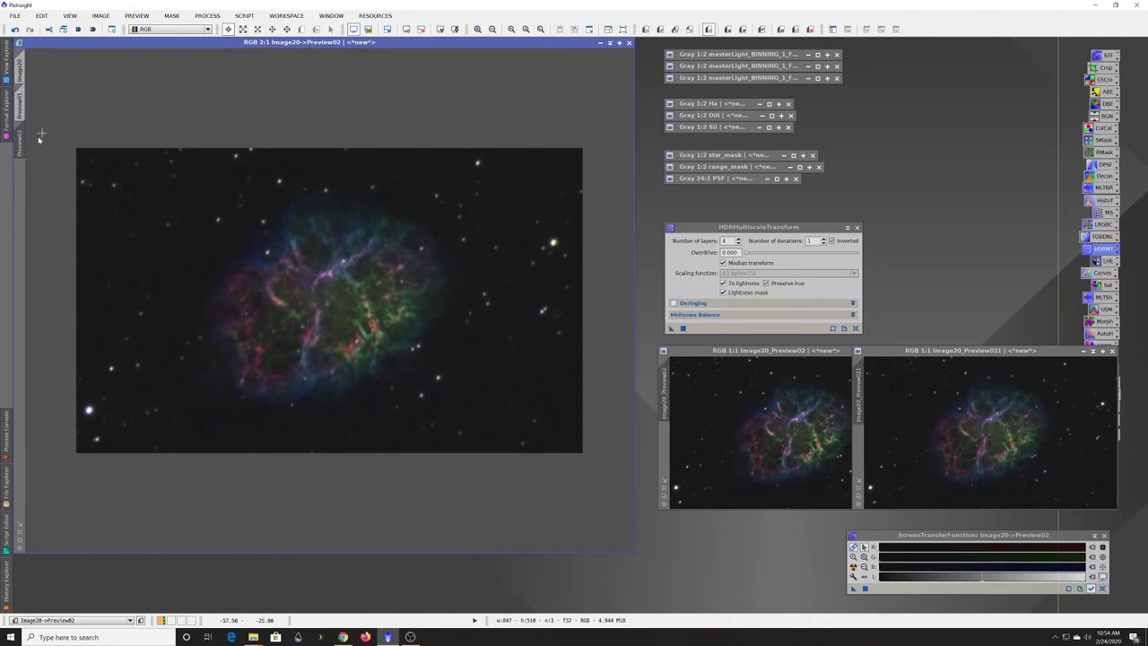
Step: Confirm the h8 name and move the h8 result image to the workspace's right side
mouse_move(22, 138)
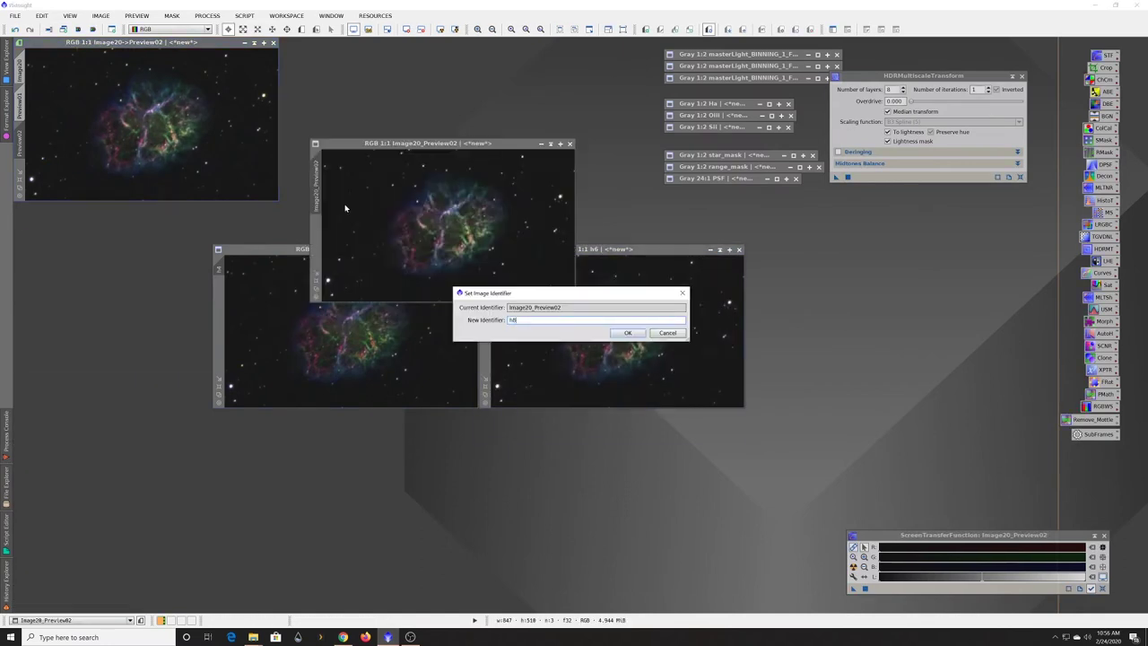
click(628, 333)
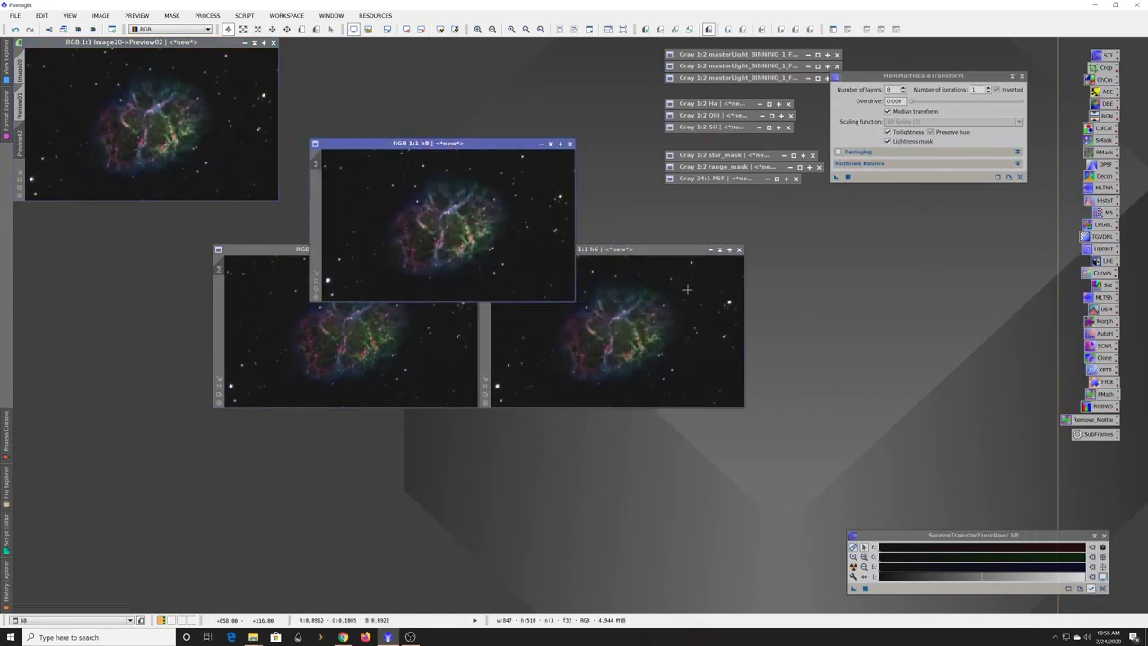
drag(509, 144, 529, 413)
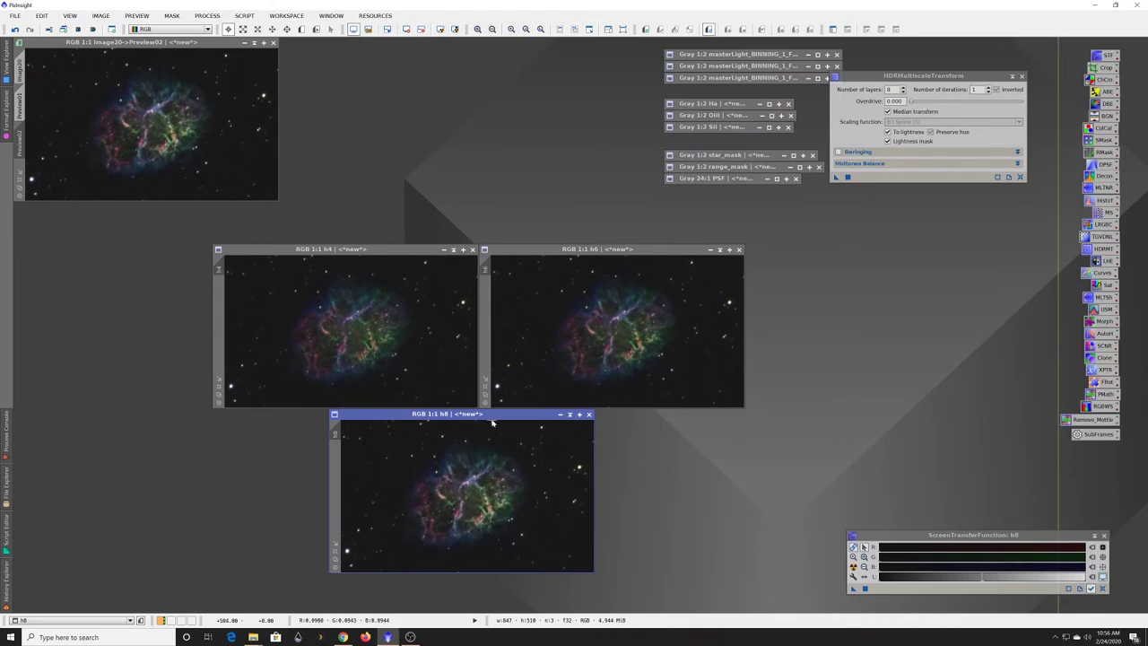
drag(491, 416, 962, 231)
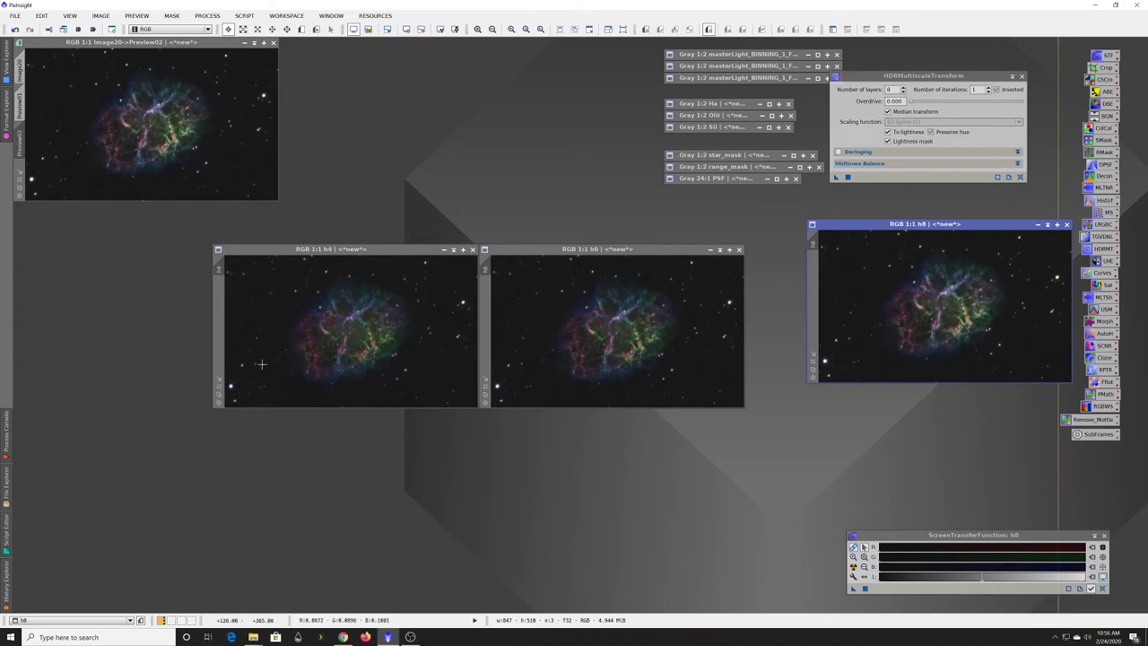
Step: Enlarge the h4 result and arrange it side by side with h6
click(217, 389)
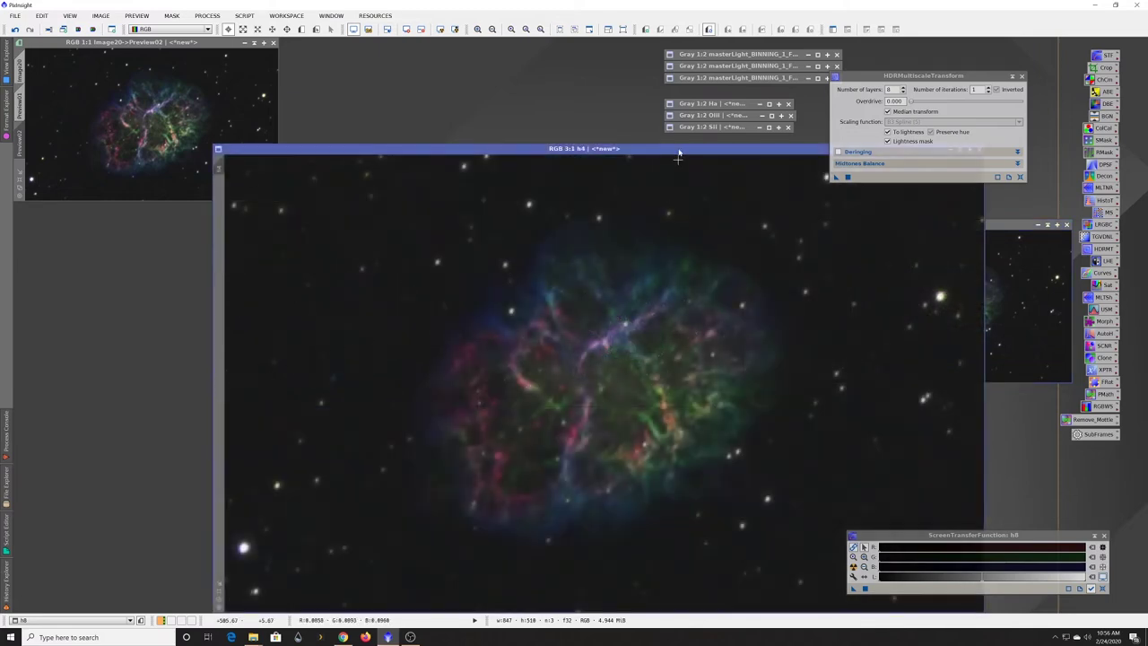
drag(643, 144, 495, 111)
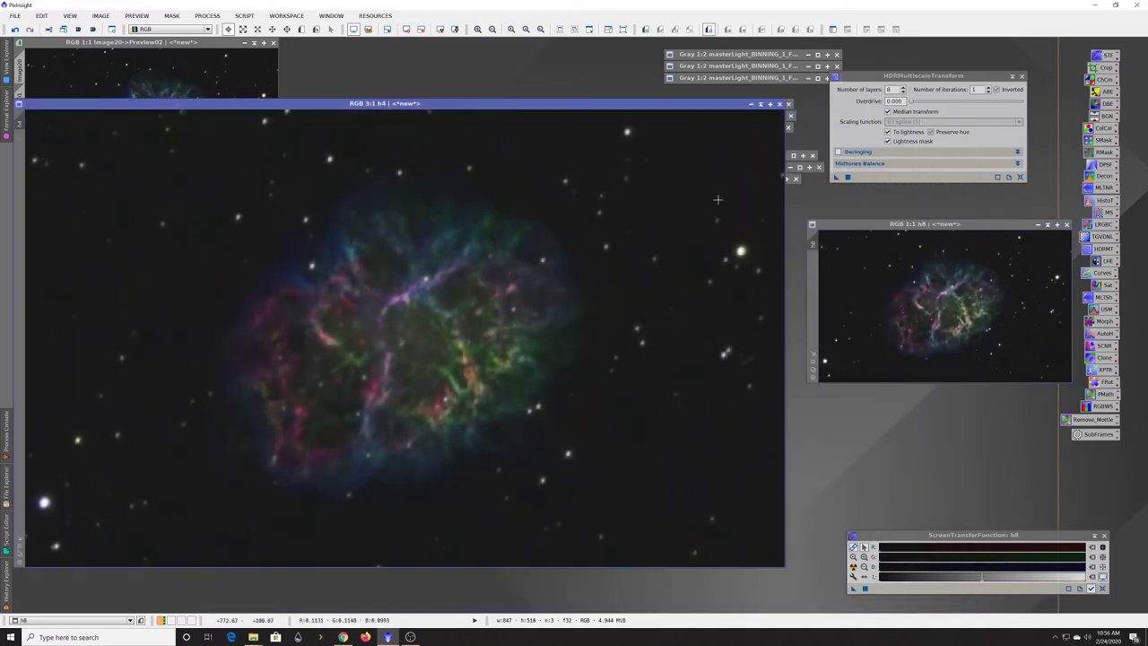
drag(702, 105, 577, 117)
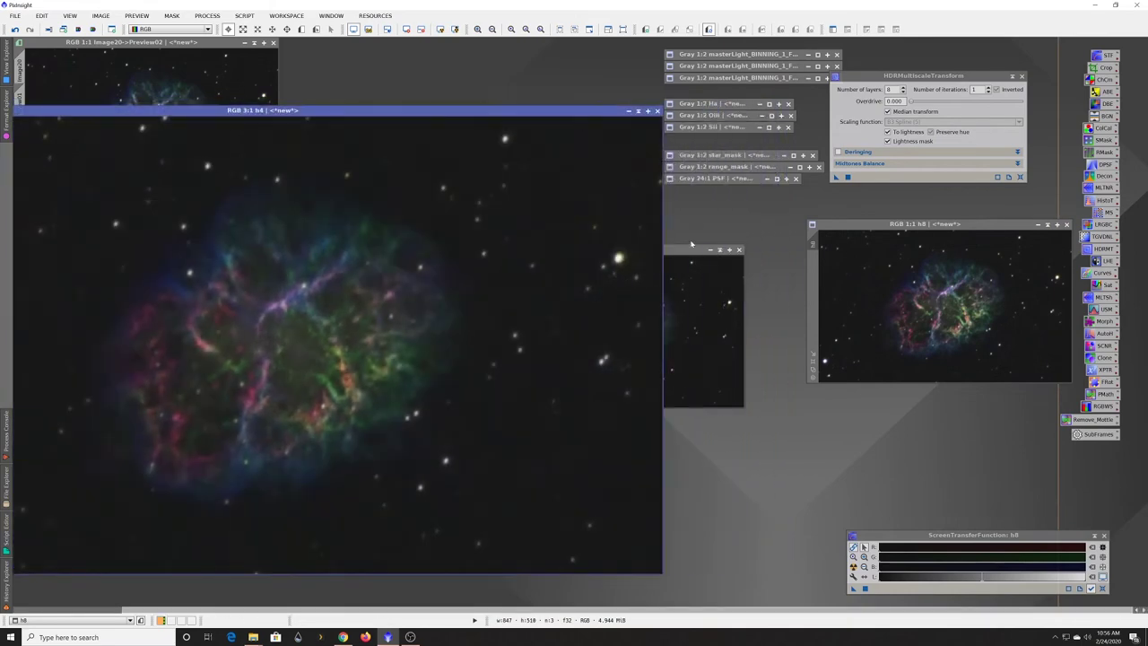
drag(681, 252, 739, 265)
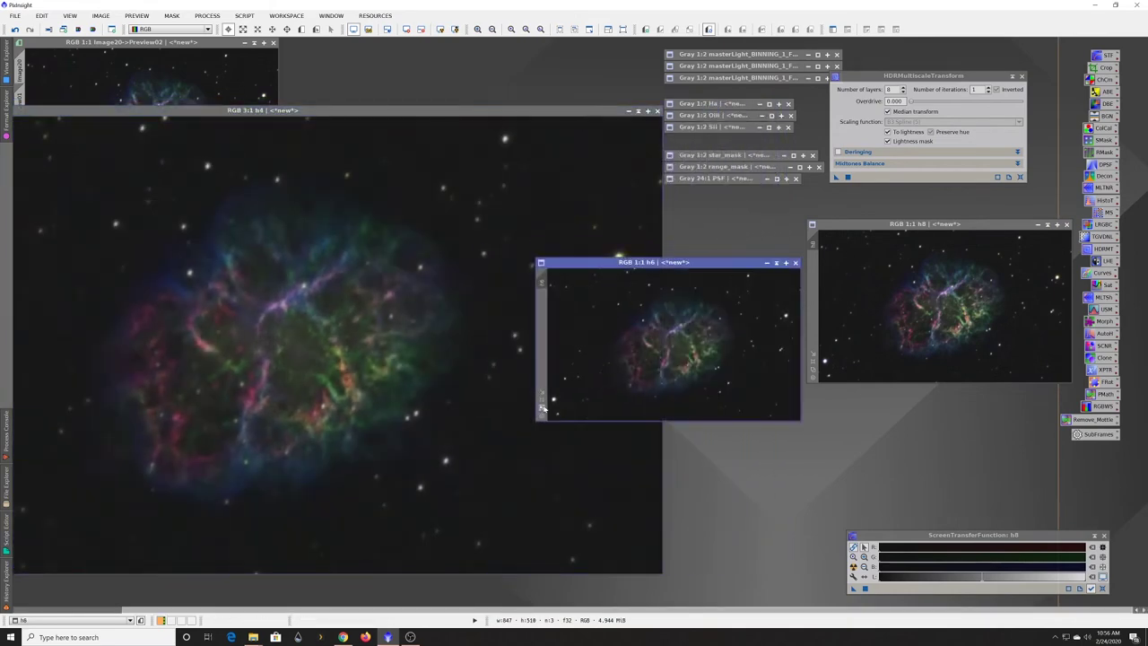
scroll(583, 368, up, 2)
scroll(593, 353, down, 1)
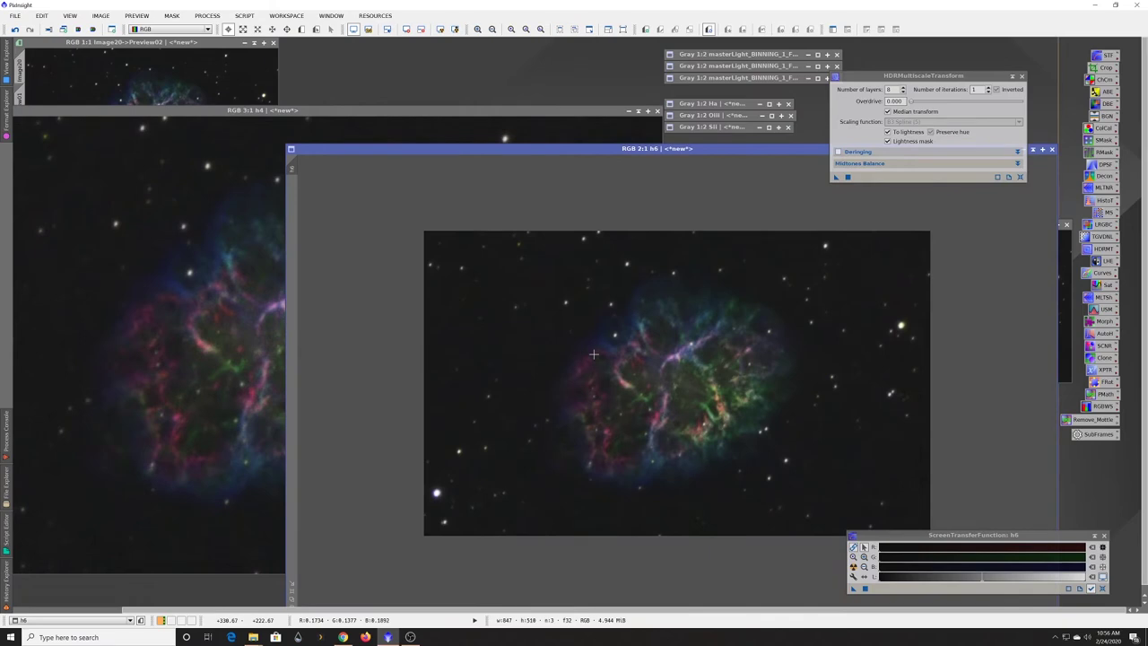
Step: Compare h4 before and after processing with undo/redo, with h6 placed beside it
click(179, 314)
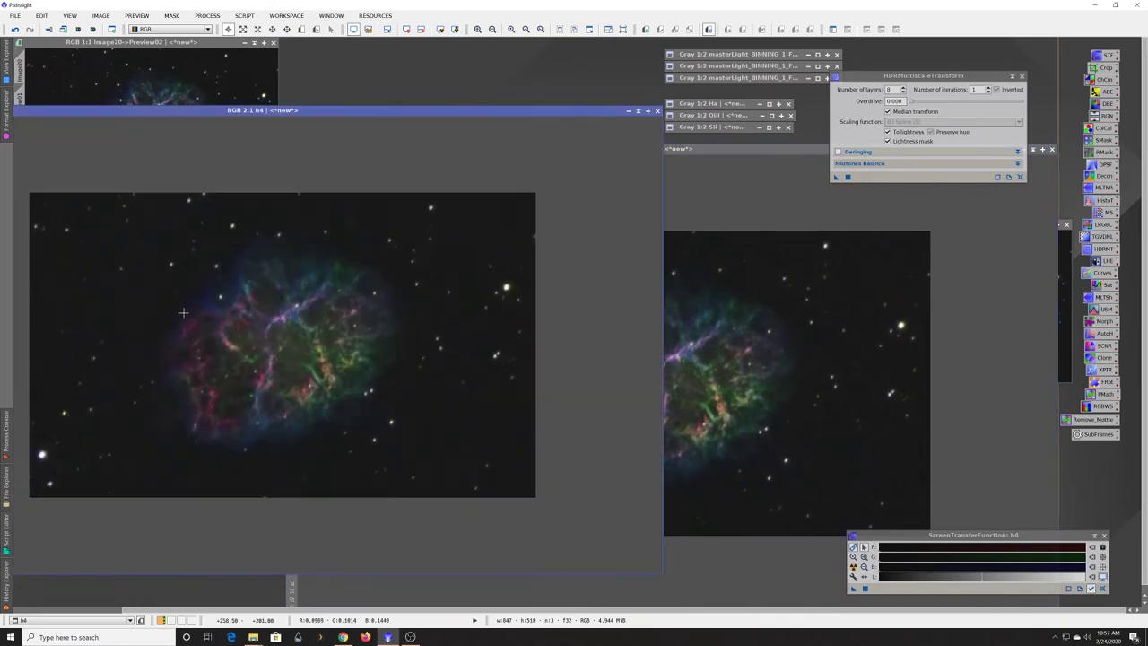
key(ctrl+z)
key(ctrl+y)
click(767, 151)
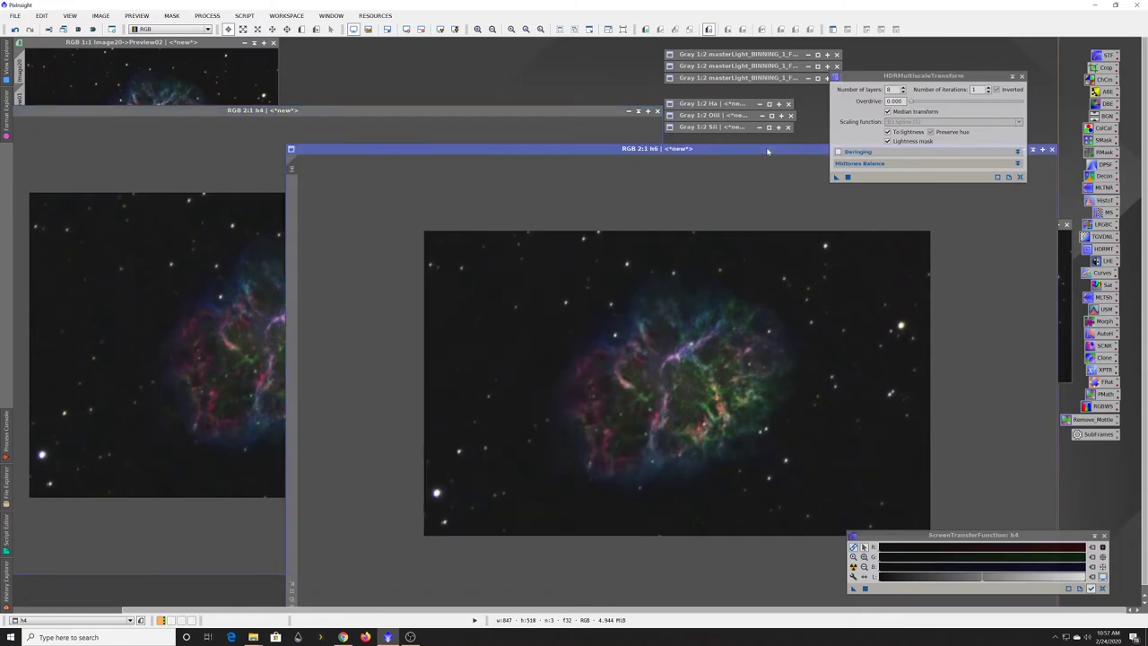
drag(592, 150, 809, 113)
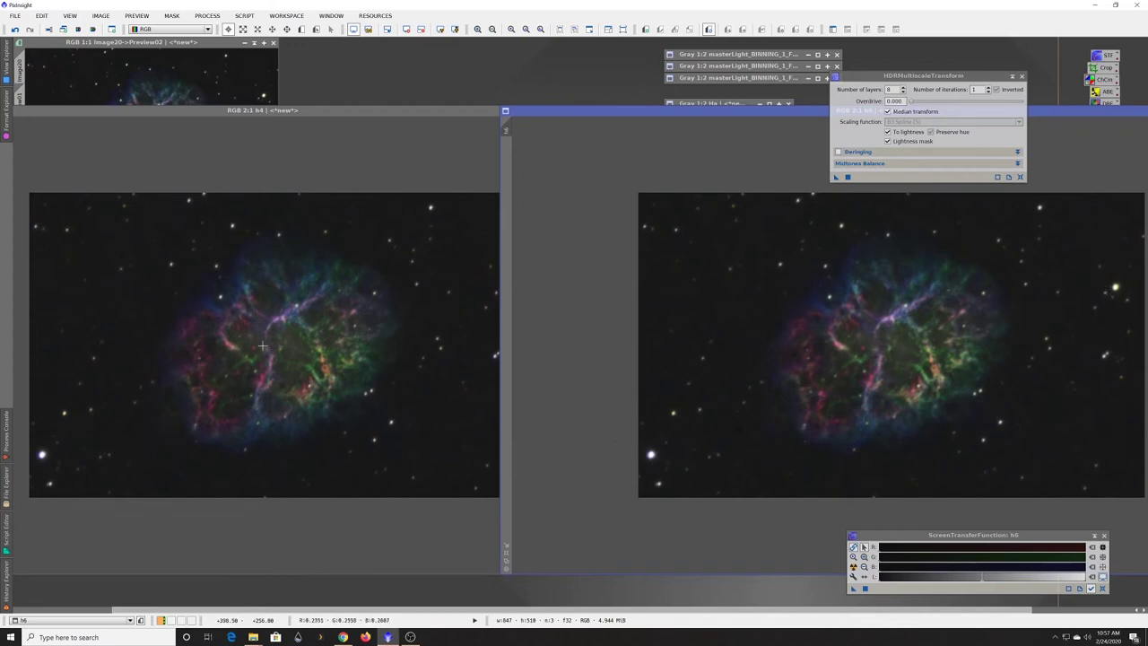
Step: Close the h4 and h6 result windows
drag(473, 114, 326, 149)
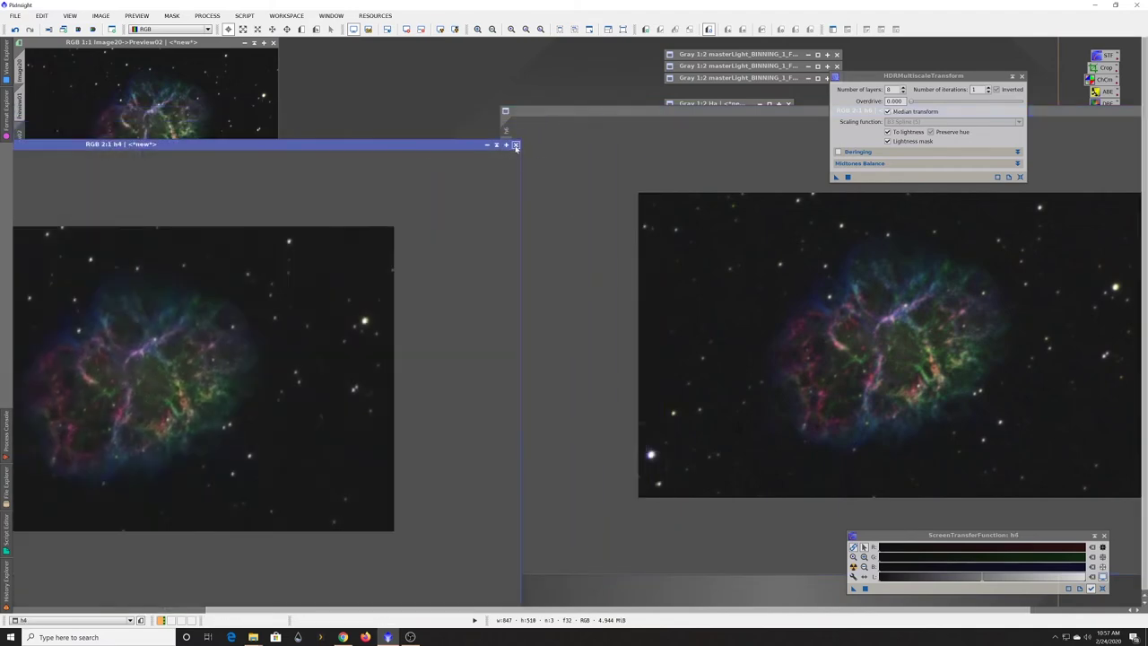
click(515, 146)
drag(549, 117, 40, 170)
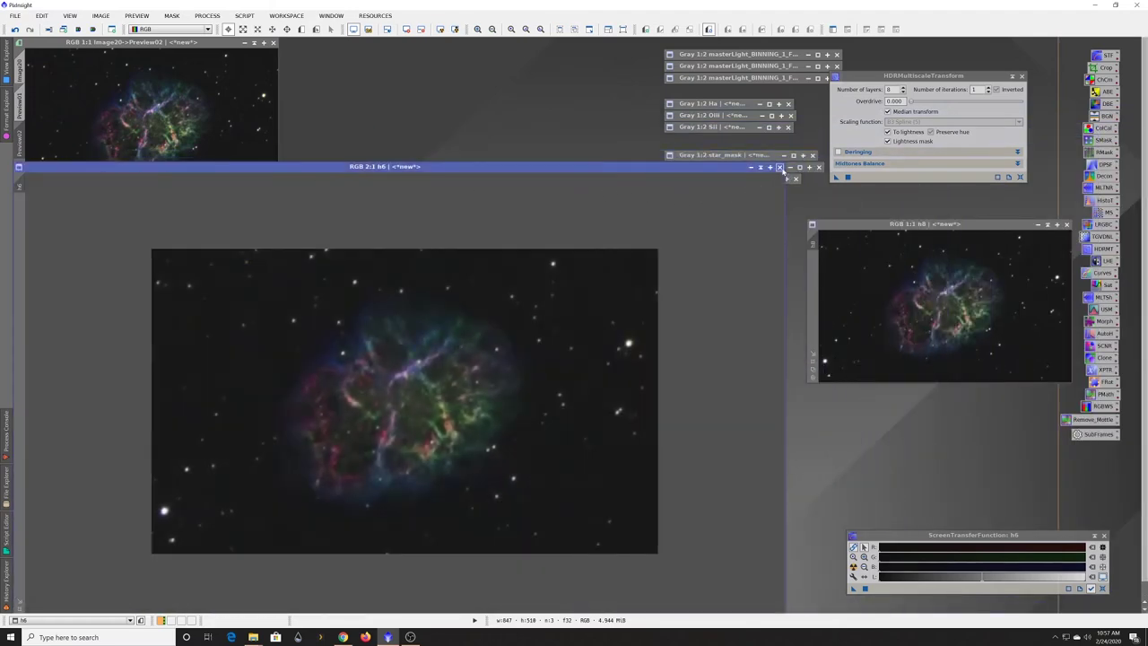
click(780, 167)
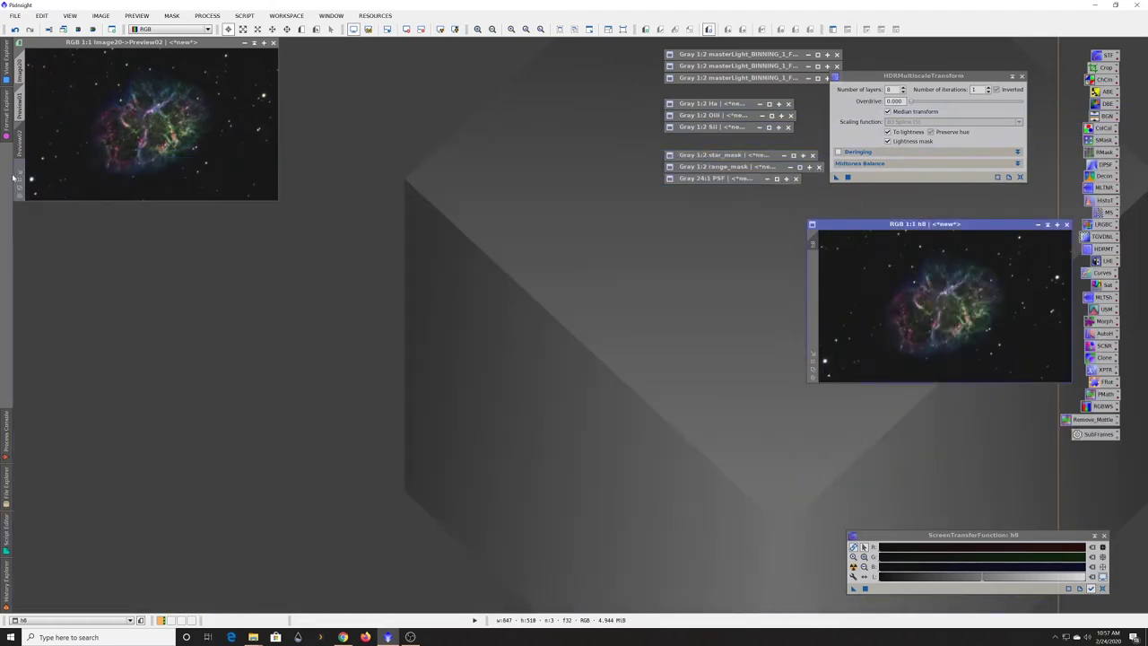
Step: Set HDRMultiscaleTransform to 6 layers and apply it to Preview02
click(20, 72)
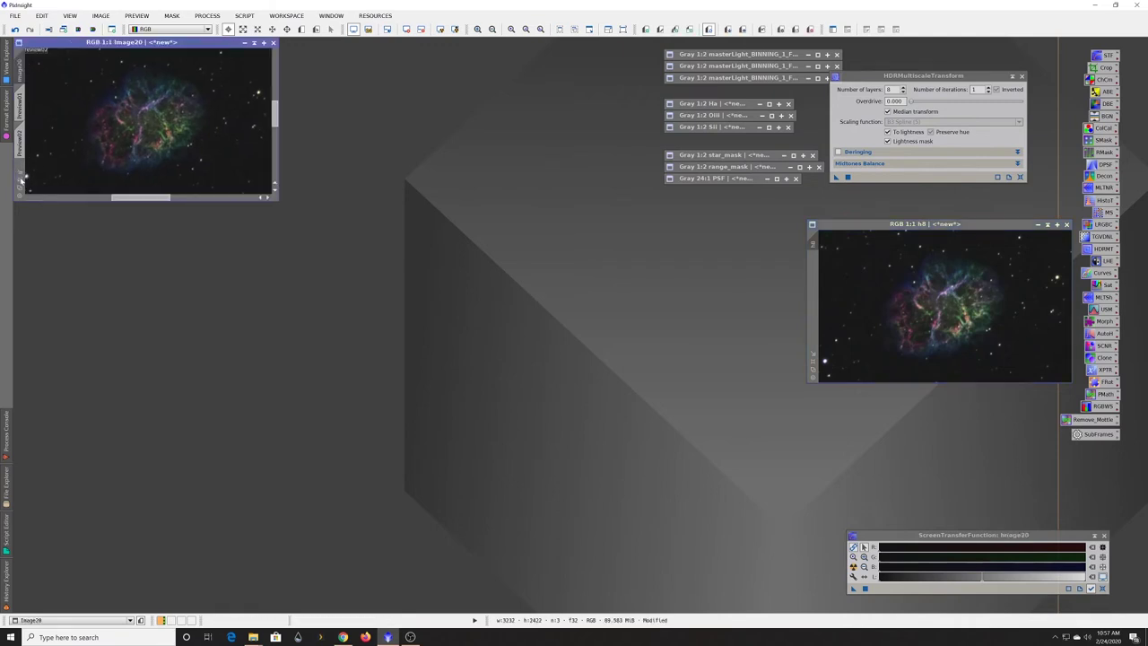
click(20, 136)
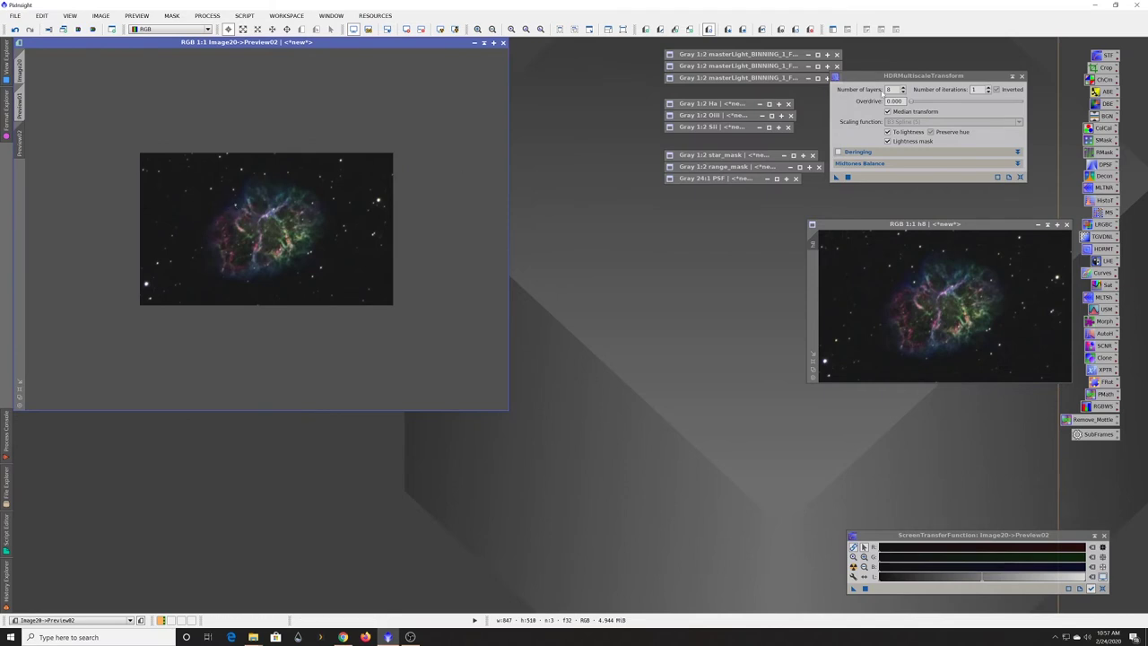
click(893, 89)
text(6)
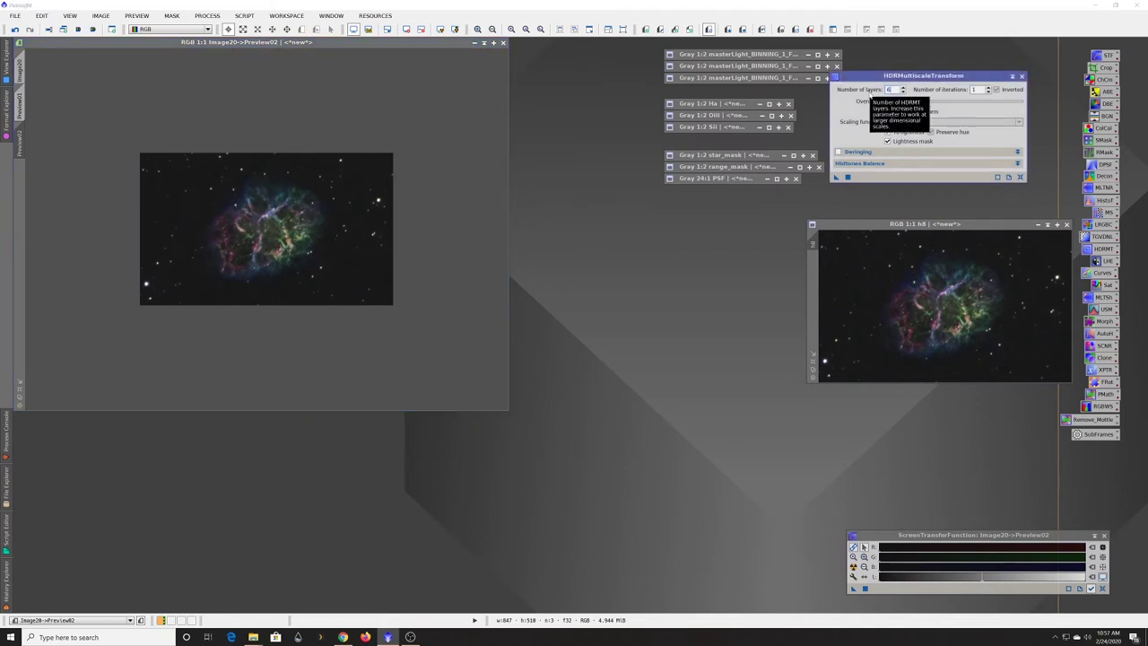
drag(835, 177, 271, 192)
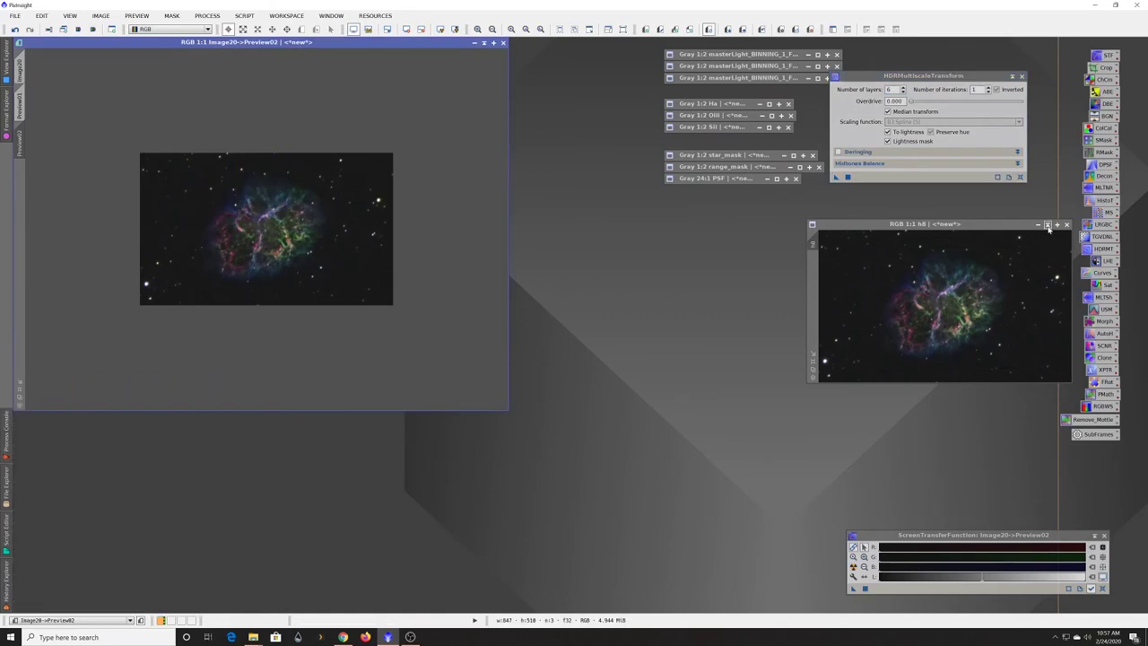
Step: Set the h8 test aside and apply the 6-layer transform to the full Image20
click(1047, 226)
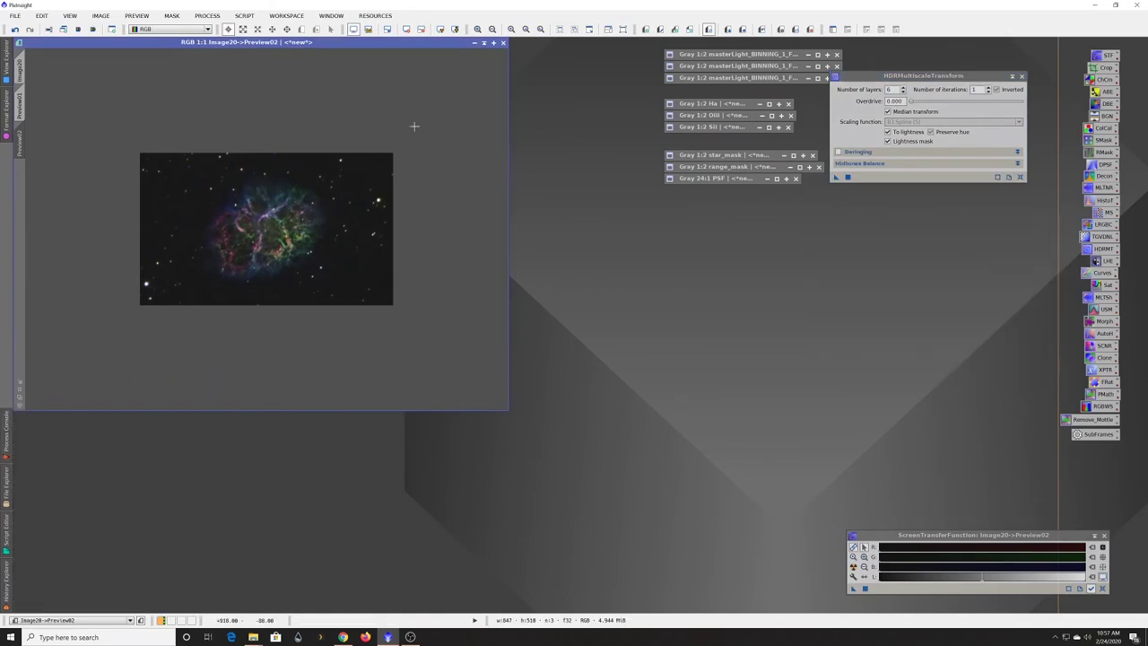
click(20, 60)
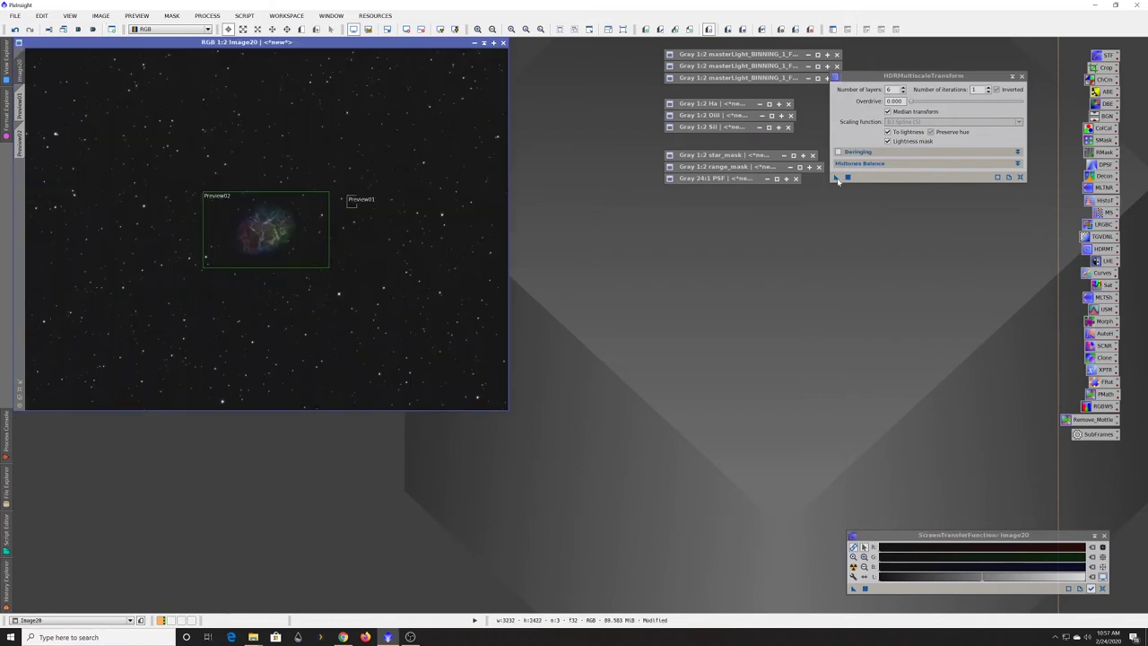
drag(836, 178, 428, 219)
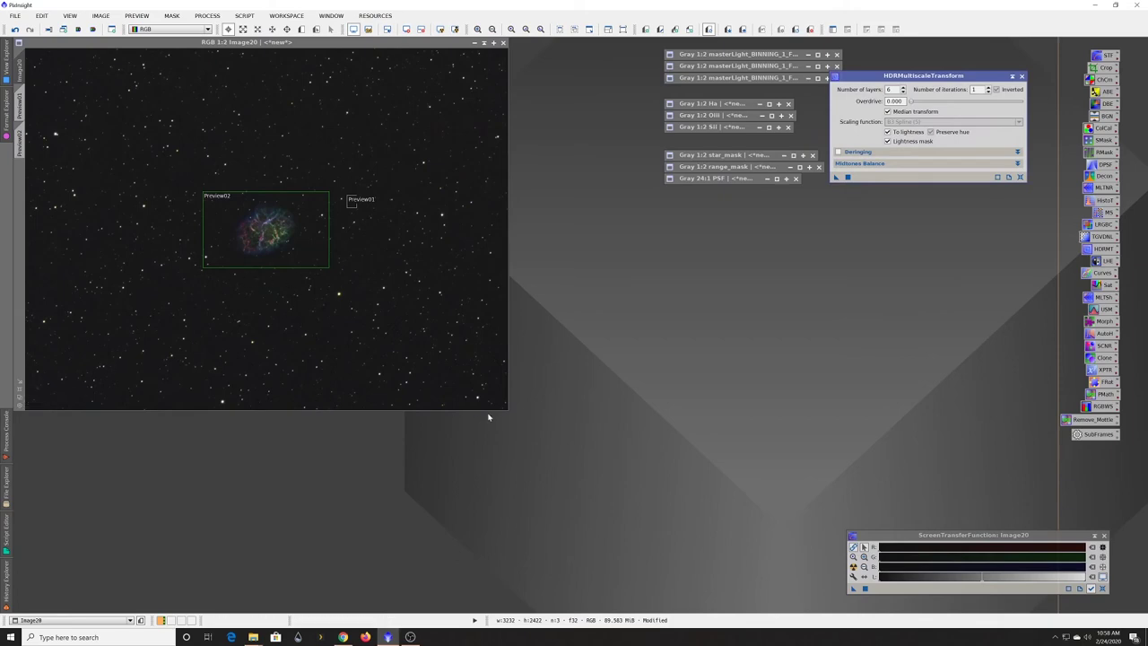
drag(507, 409, 694, 574)
Step: Inspect Image20's star field at 1:1 zoom, then close HDRMultiscaleTransform
key(ctrl+plus)
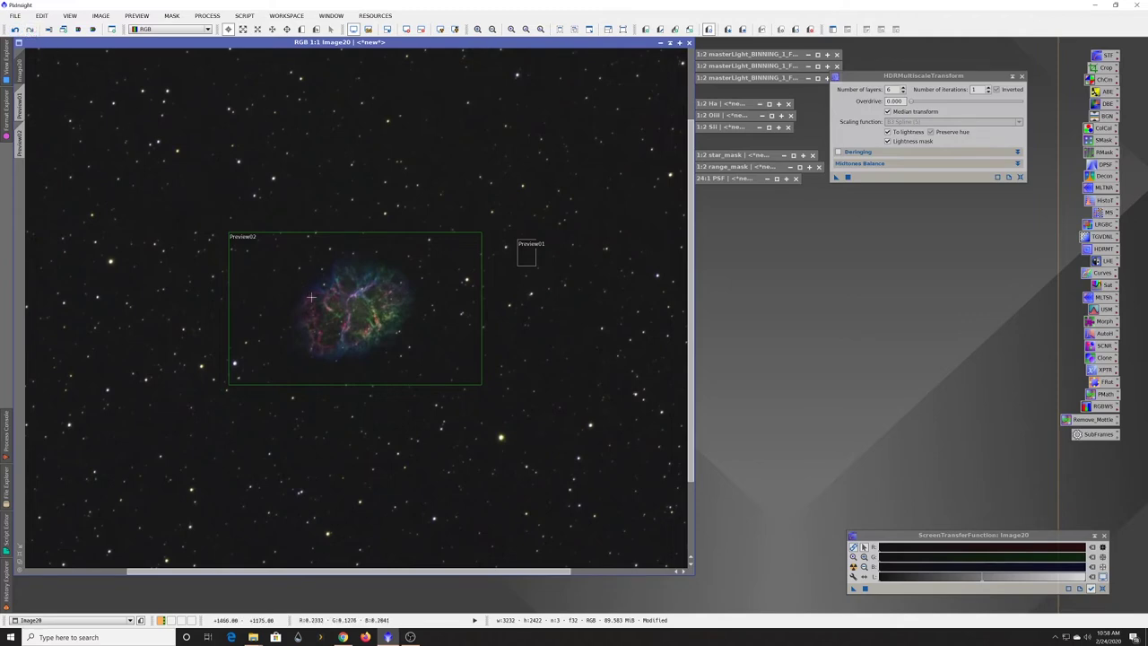
drag(690, 303, 685, 392)
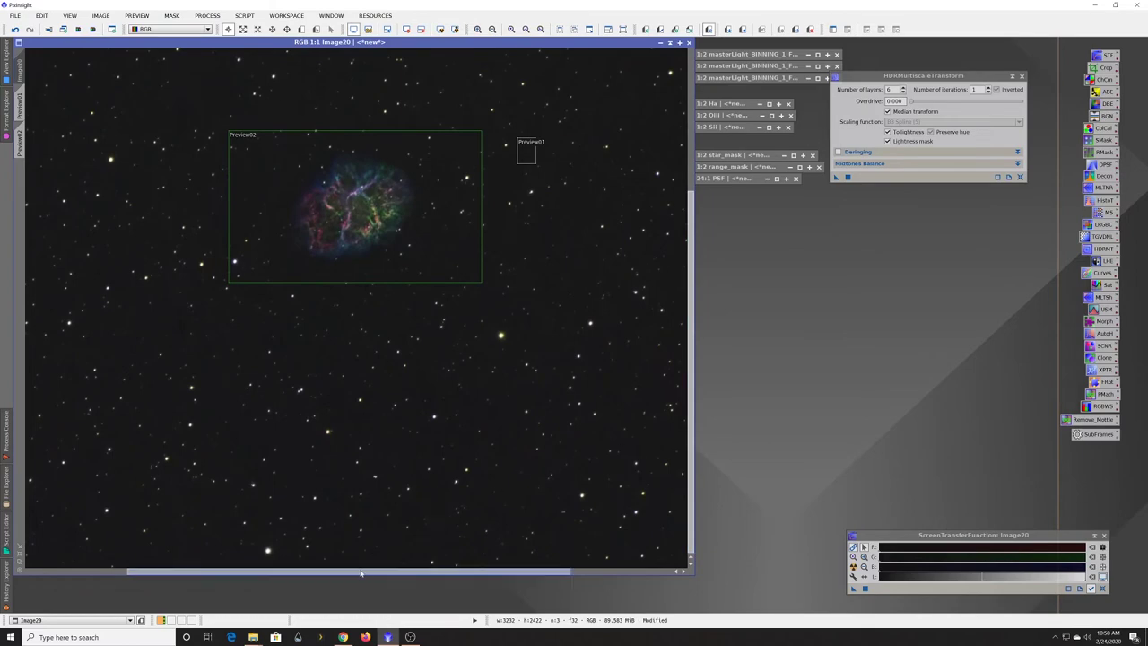
drag(365, 574, 178, 543)
scroll(354, 379, down, 1)
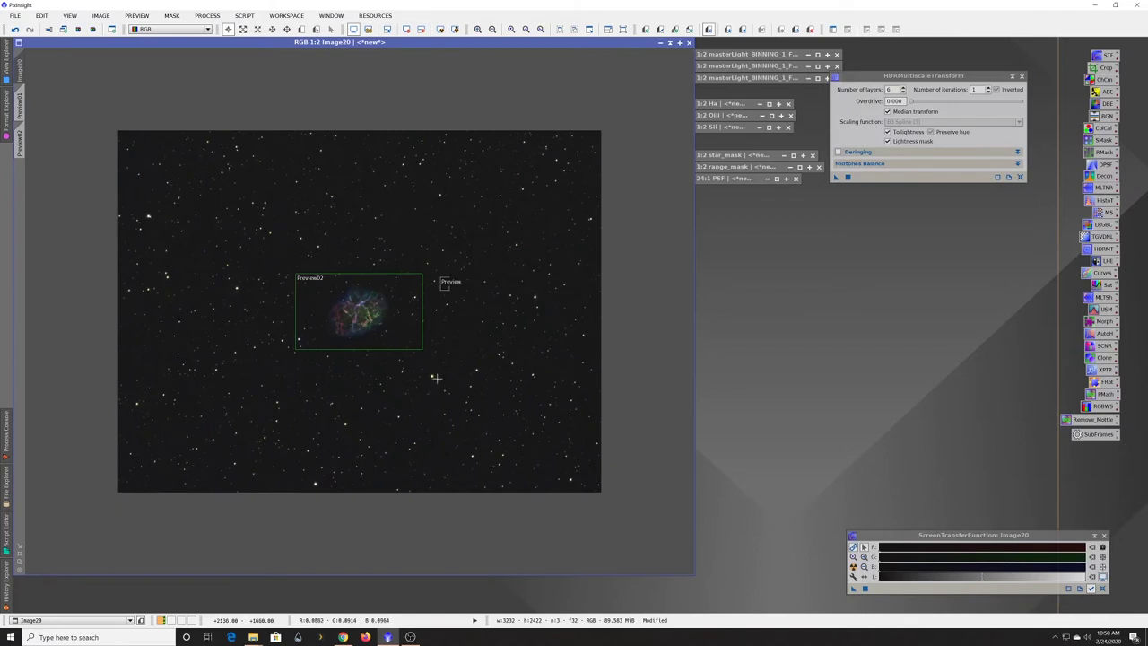
scroll(436, 395, up, 1)
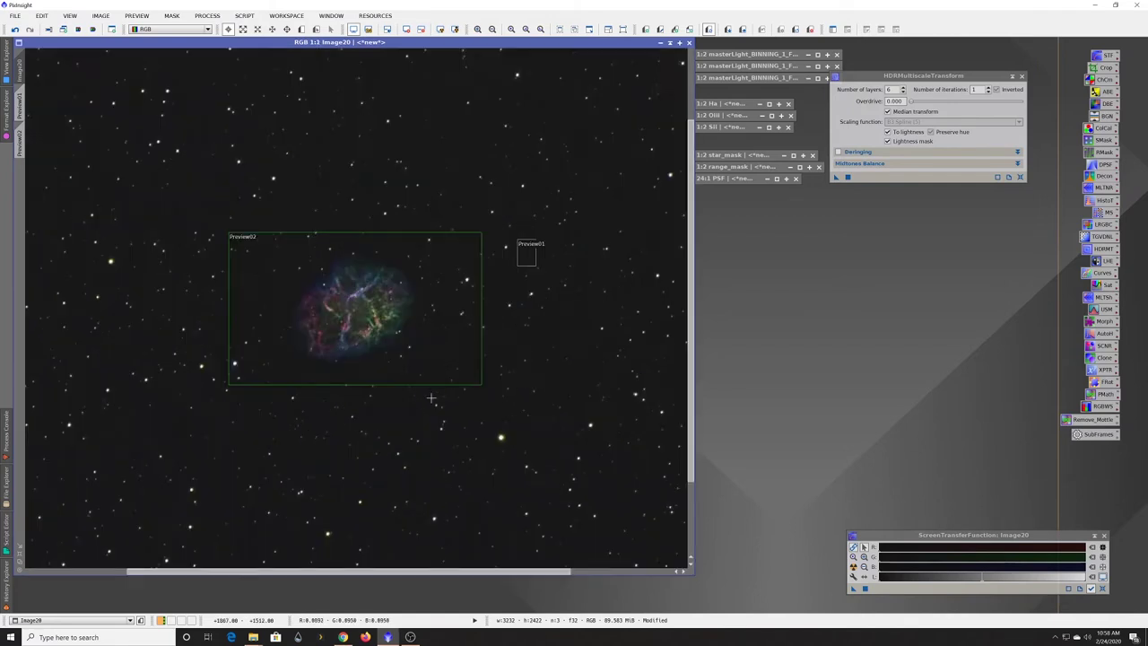
scroll(431, 397, up, 1)
drag(691, 357, 691, 411)
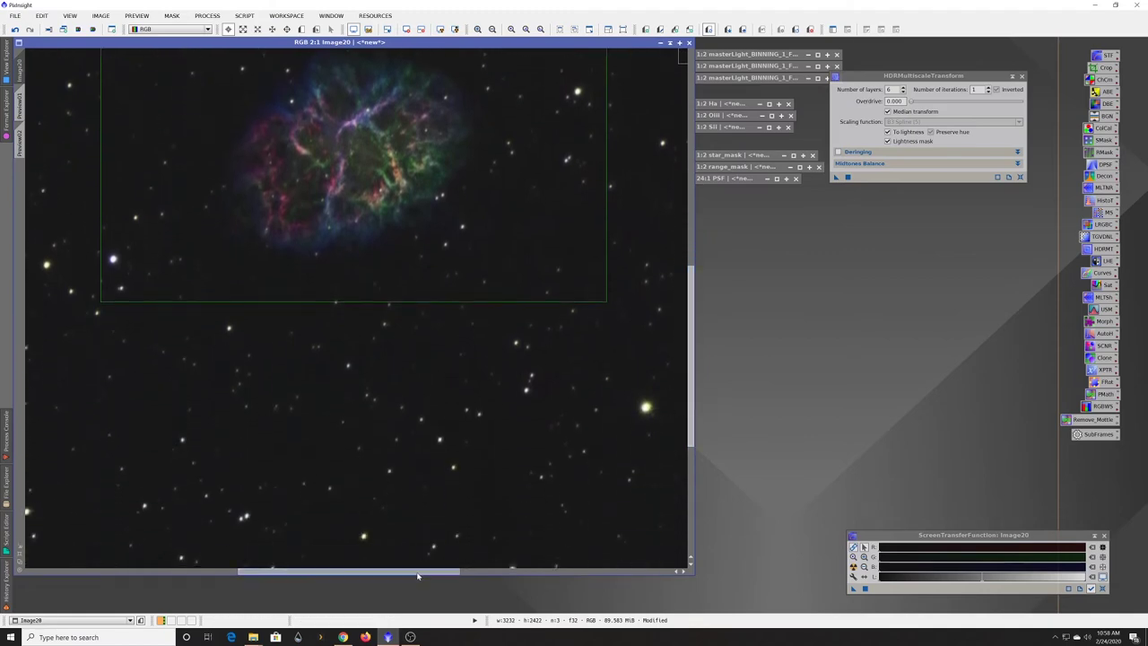
drag(419, 572, 518, 572)
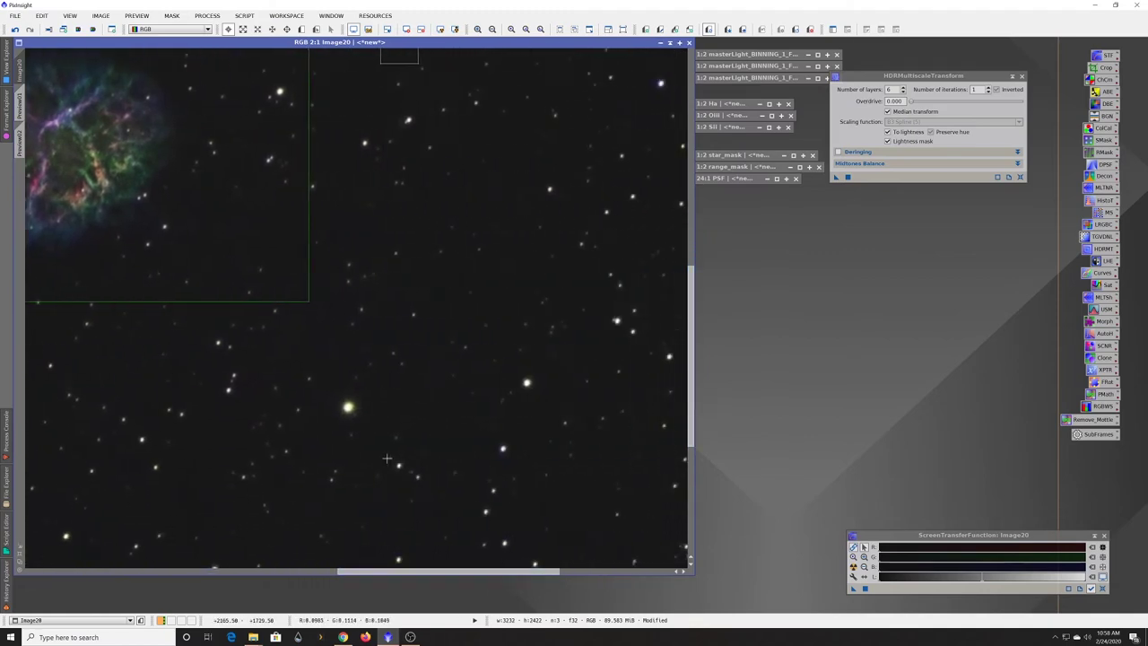
scroll(347, 409, up, 1)
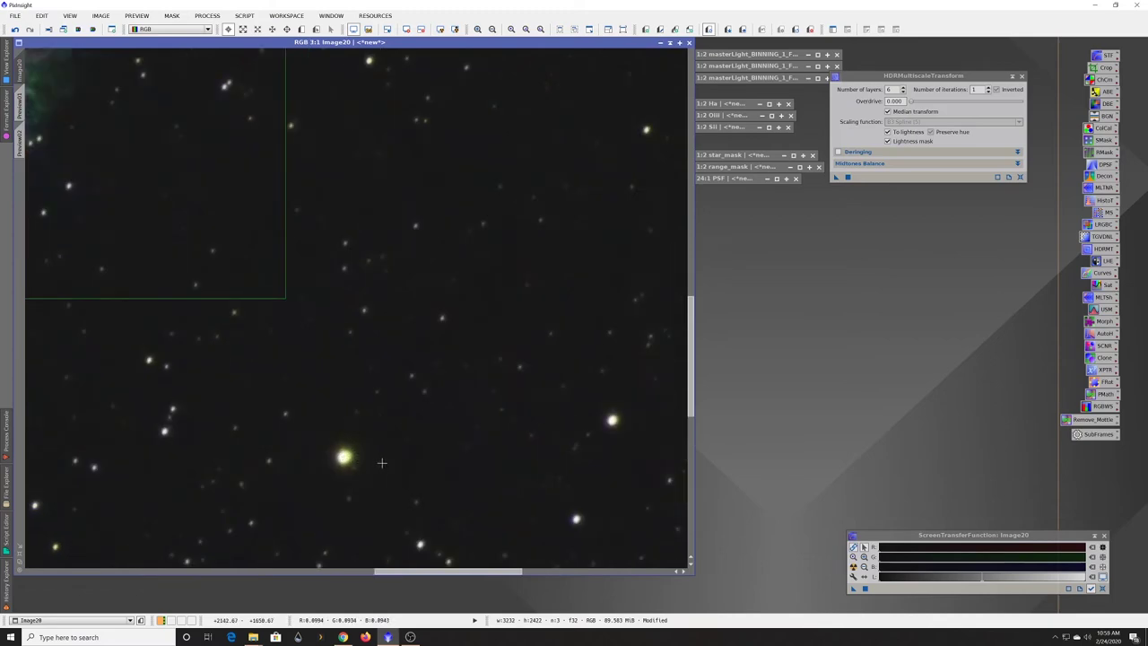
scroll(381, 462, down, 3)
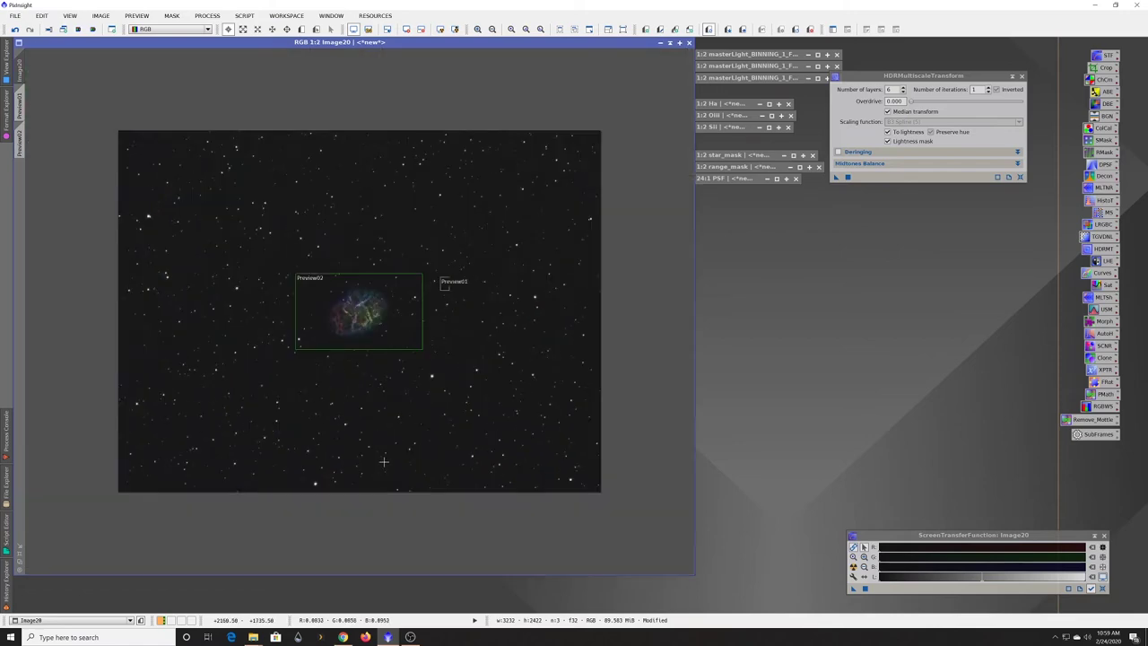
scroll(376, 444, up, 1)
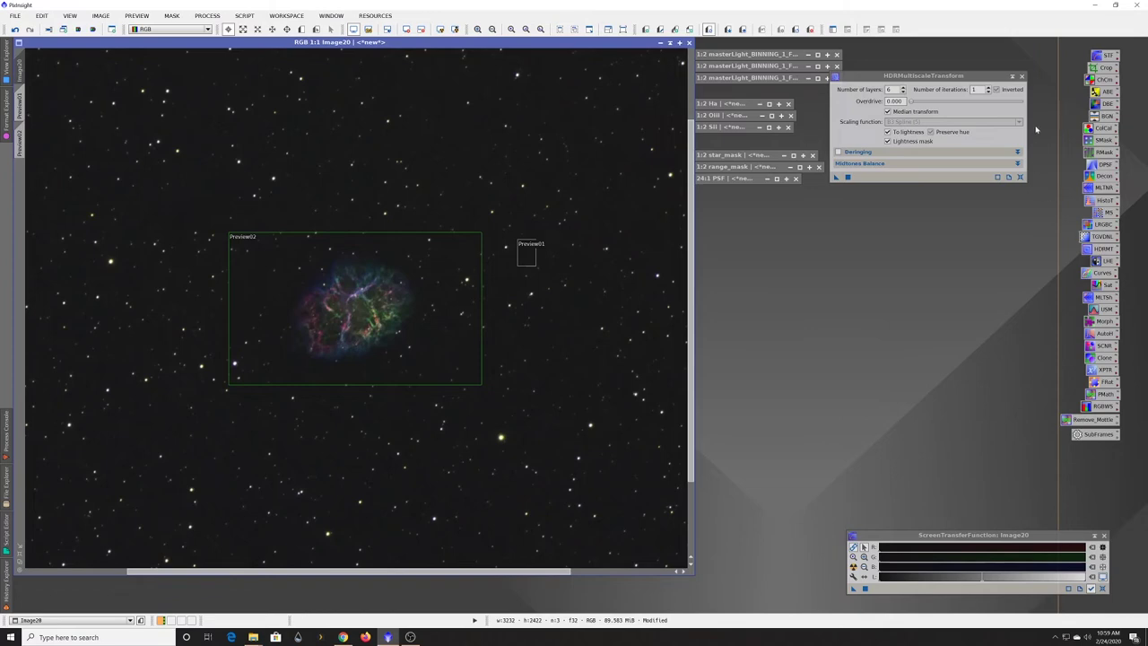
click(1020, 77)
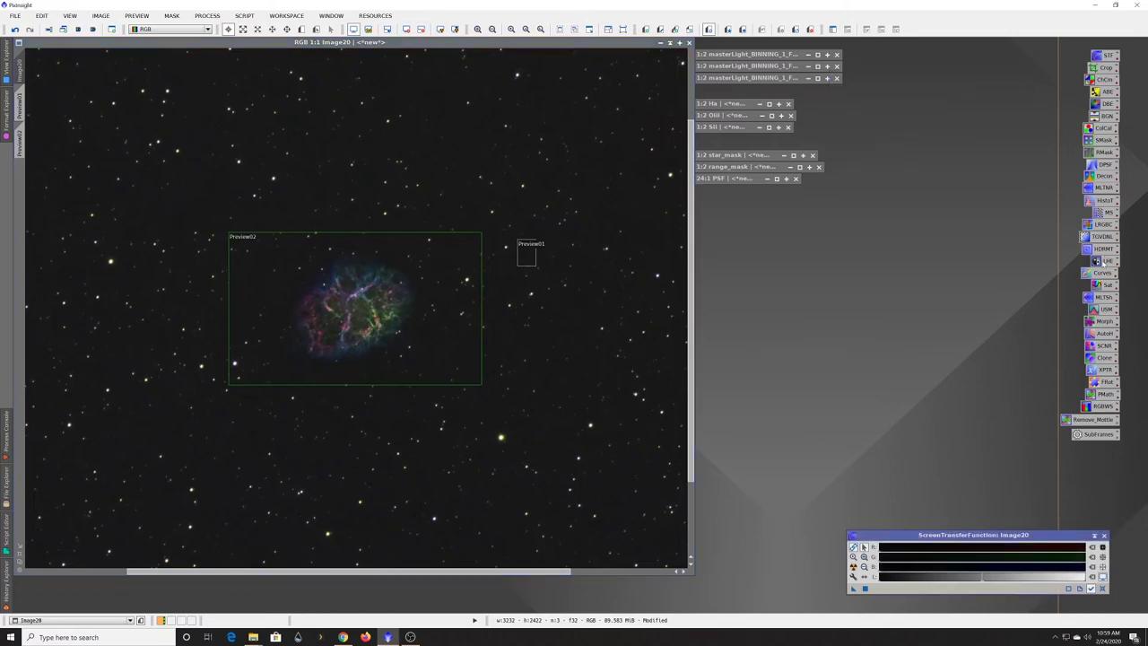
double_click(1104, 260)
Step: Apply LocalHistogramEqualization to the Preview02 nebula preview
drag(874, 382, 815, 226)
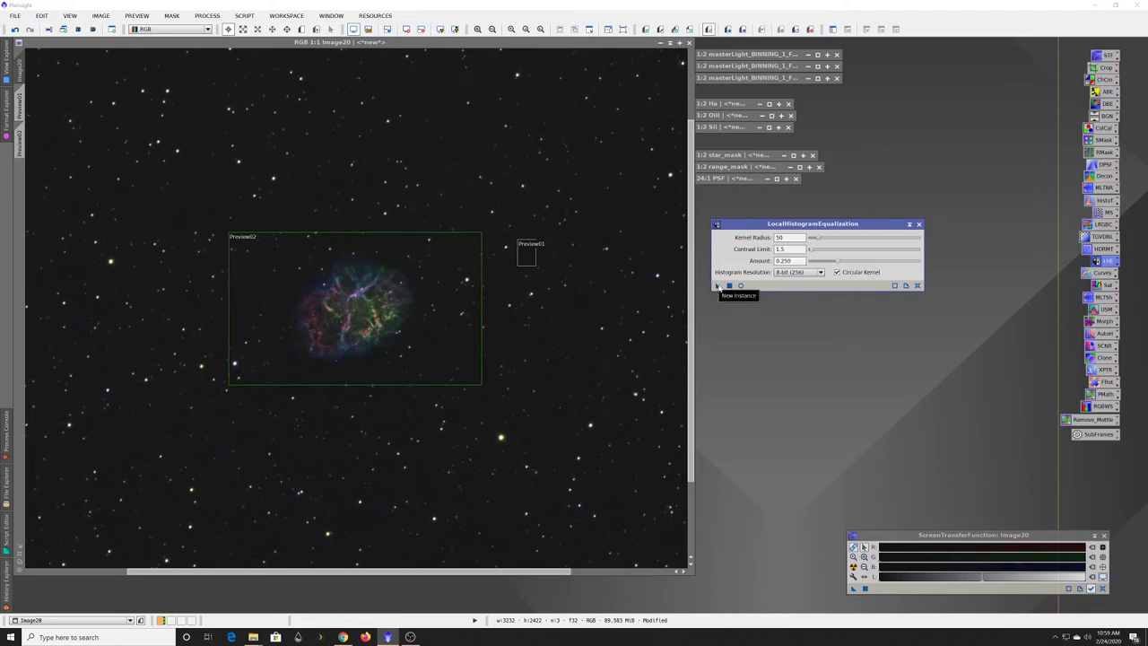
drag(716, 286, 347, 302)
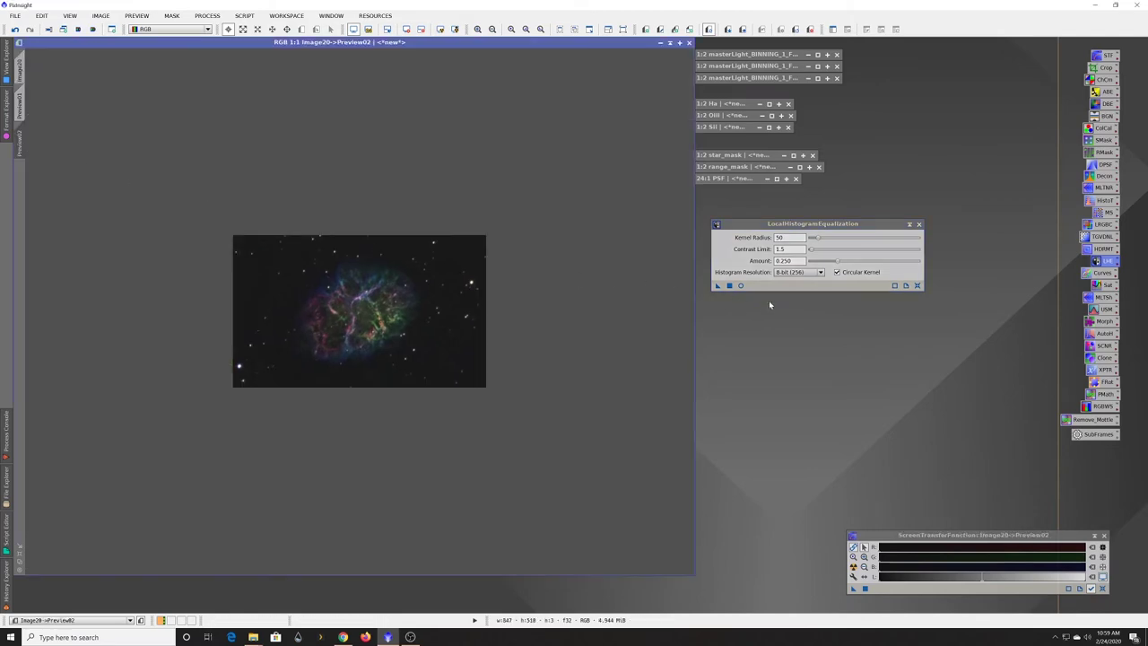
scroll(469, 274, down, 1)
scroll(502, 279, up, 2)
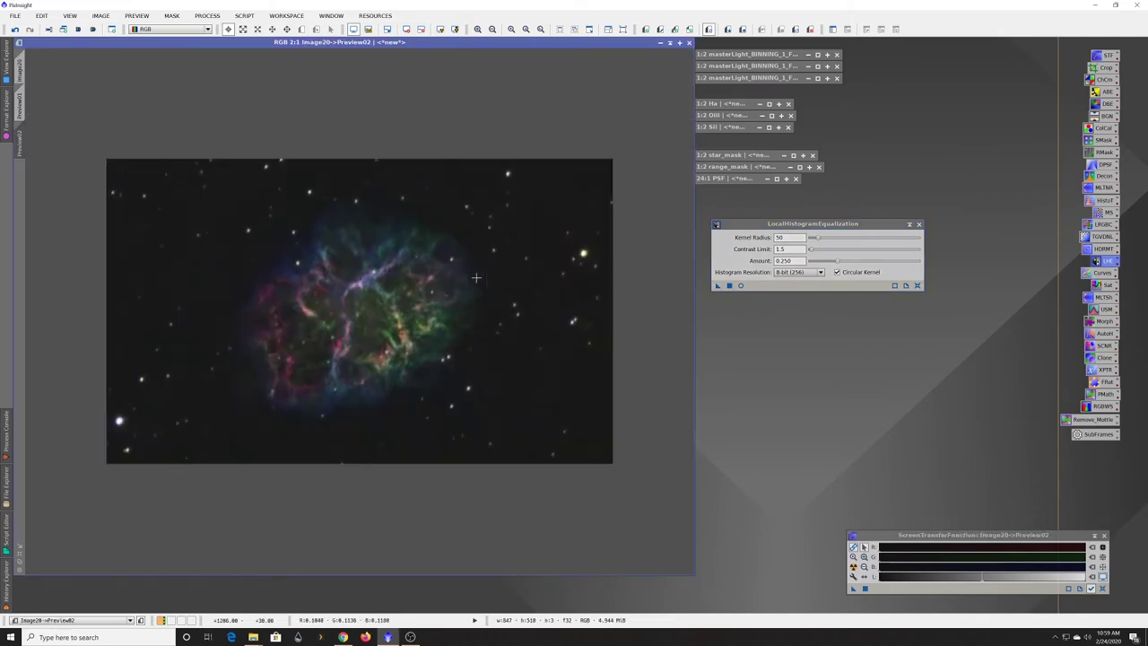
drag(717, 285, 507, 296)
Step: Reapply equalization to Preview02 with kernel radius 150, then show the full Image20
double_click(780, 237)
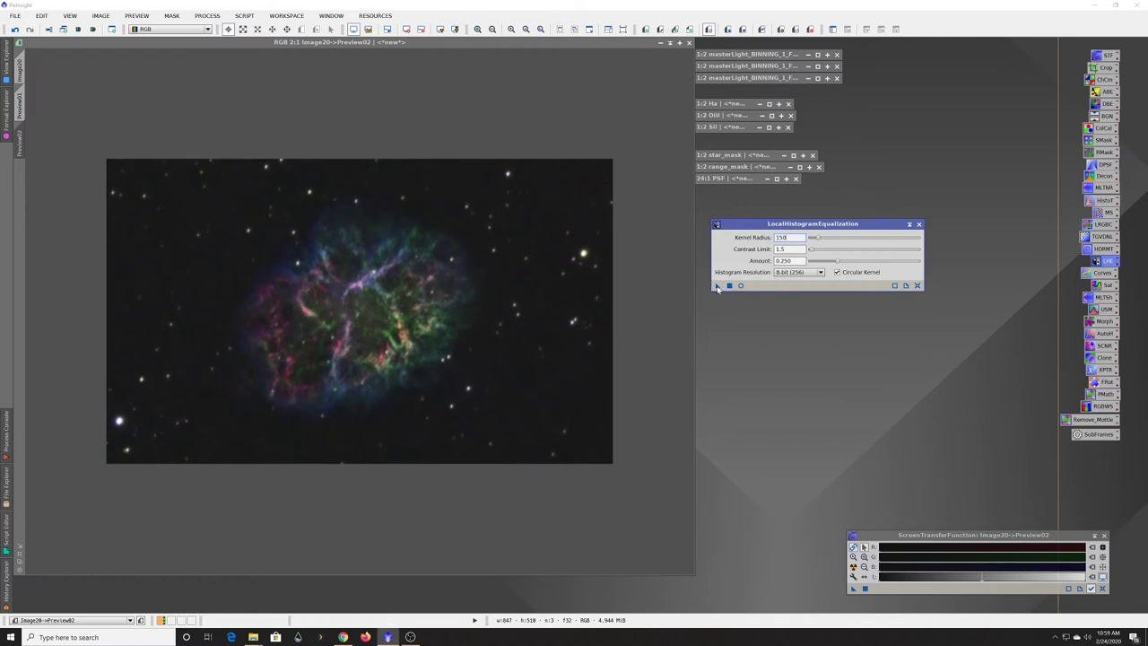
drag(572, 296, 579, 314)
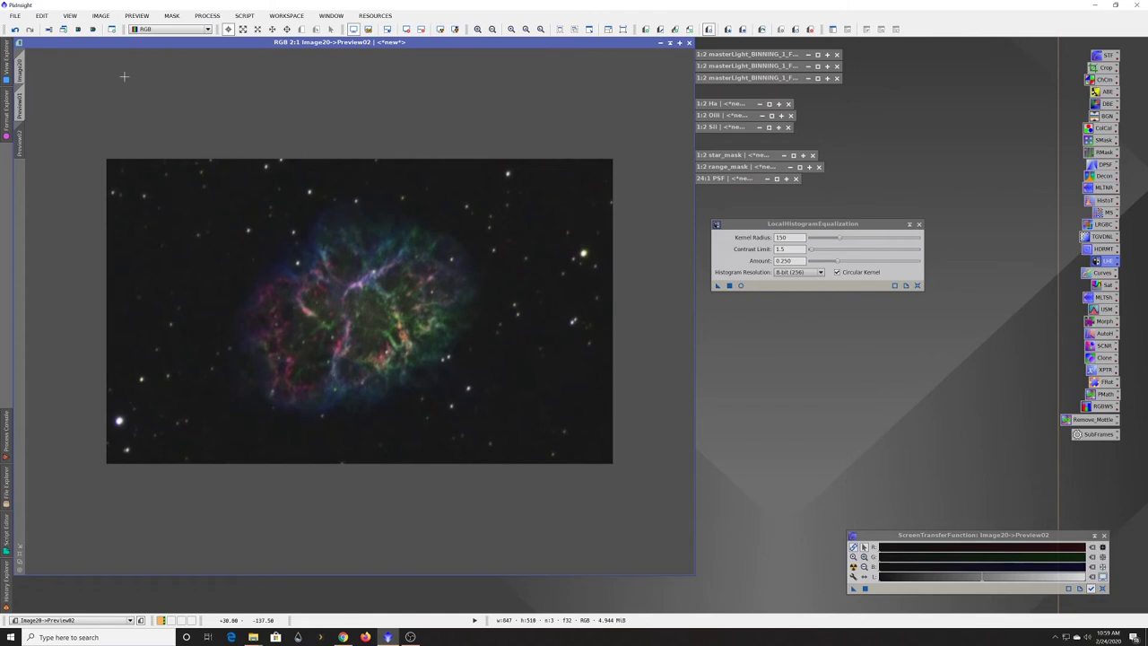
click(18, 67)
double_click(787, 237)
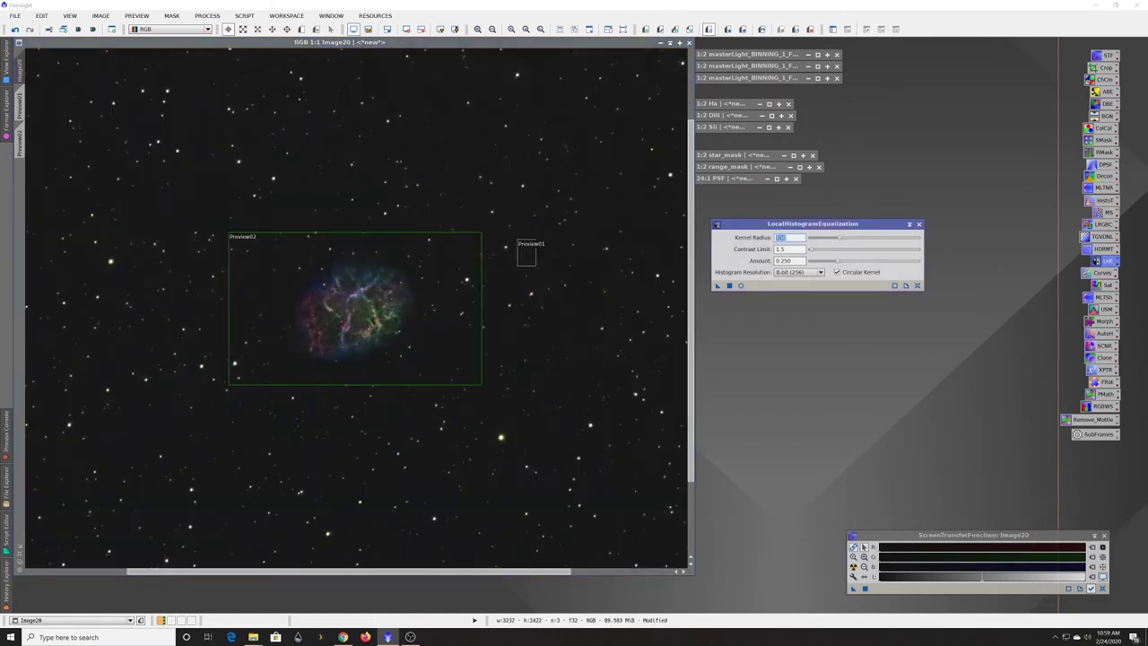
Step: Apply LocalHistogramEqualization to full Image20 at kernel radius 50, then at 150
text(50)
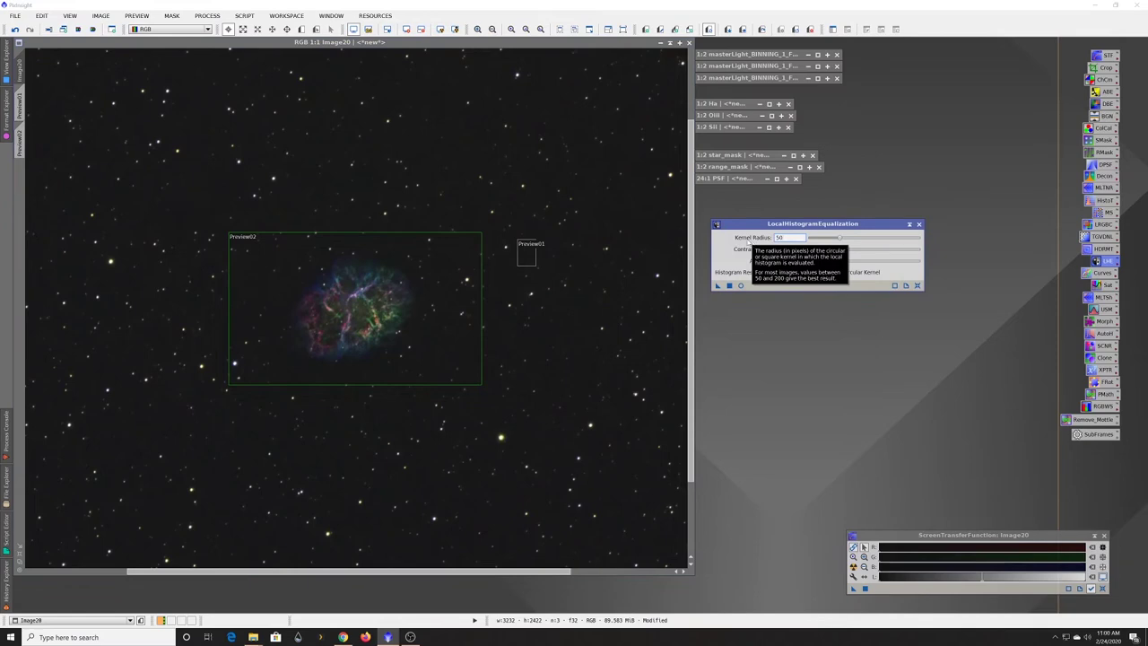
drag(718, 286, 577, 292)
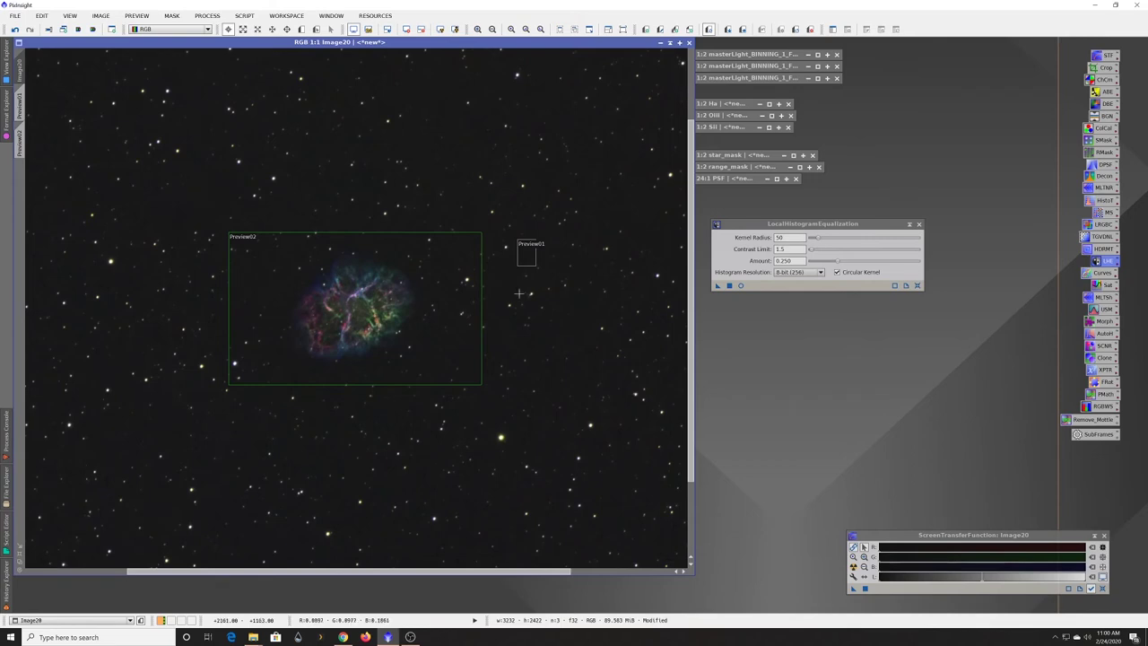
click(760, 238)
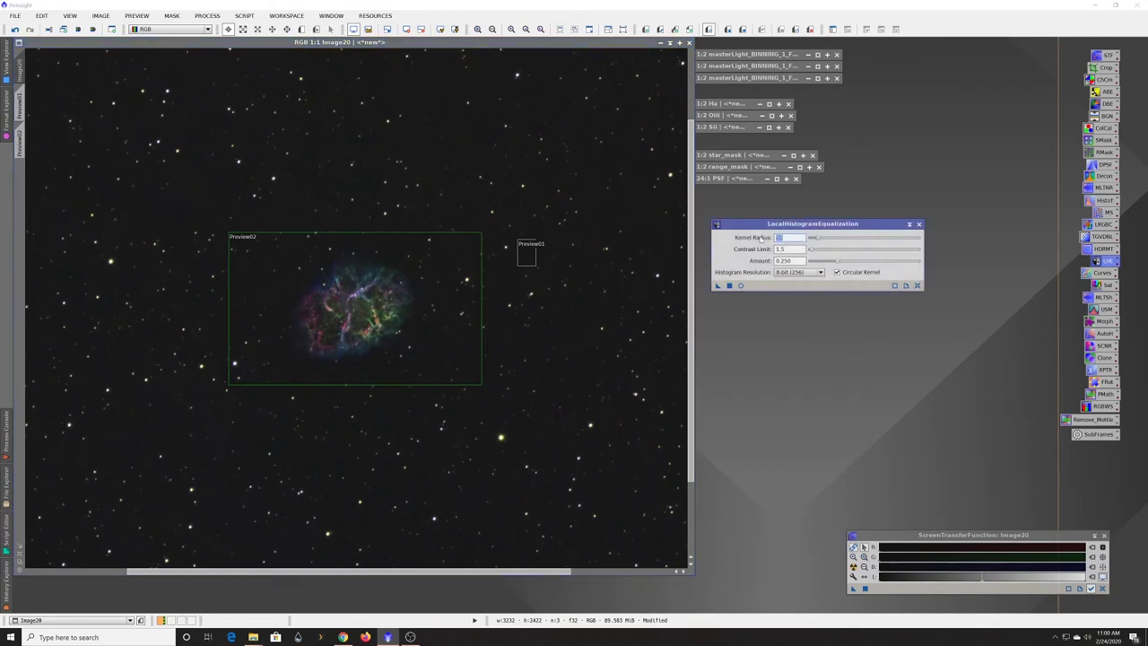
text(150)
drag(717, 287, 559, 302)
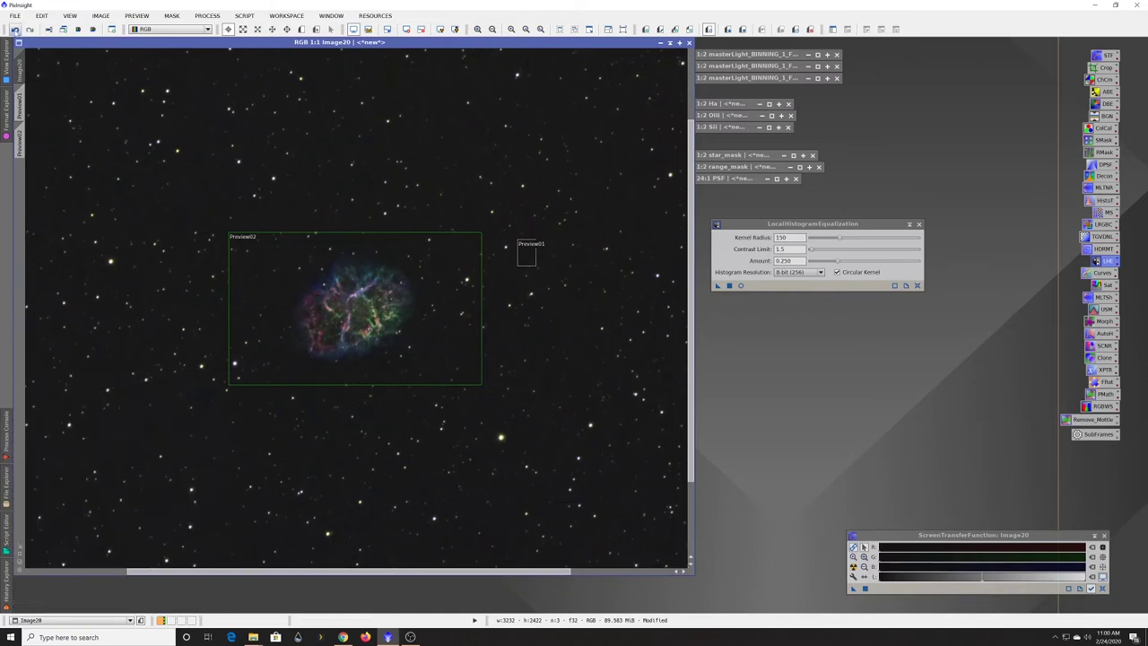
Step: Compare the result with undo/redo and close LocalHistogramEqualization
click(14, 29)
click(30, 30)
click(918, 225)
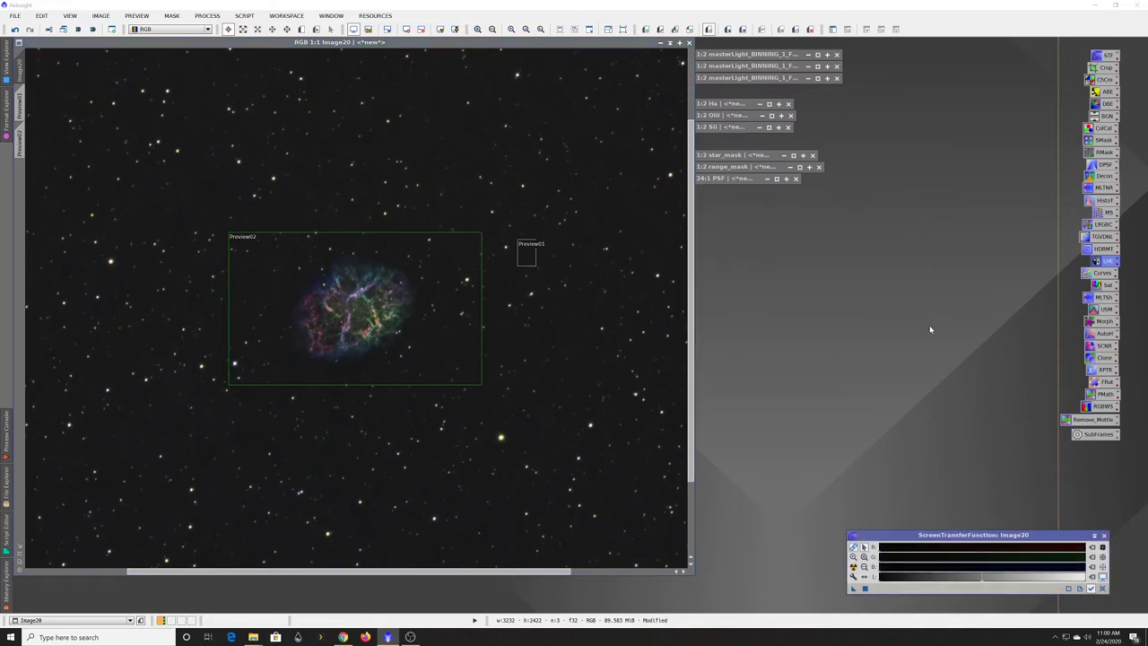
Step: Open CurvesTransformation with histogram and real-time preview, try an S-curve, then discard it
double_click(1101, 273)
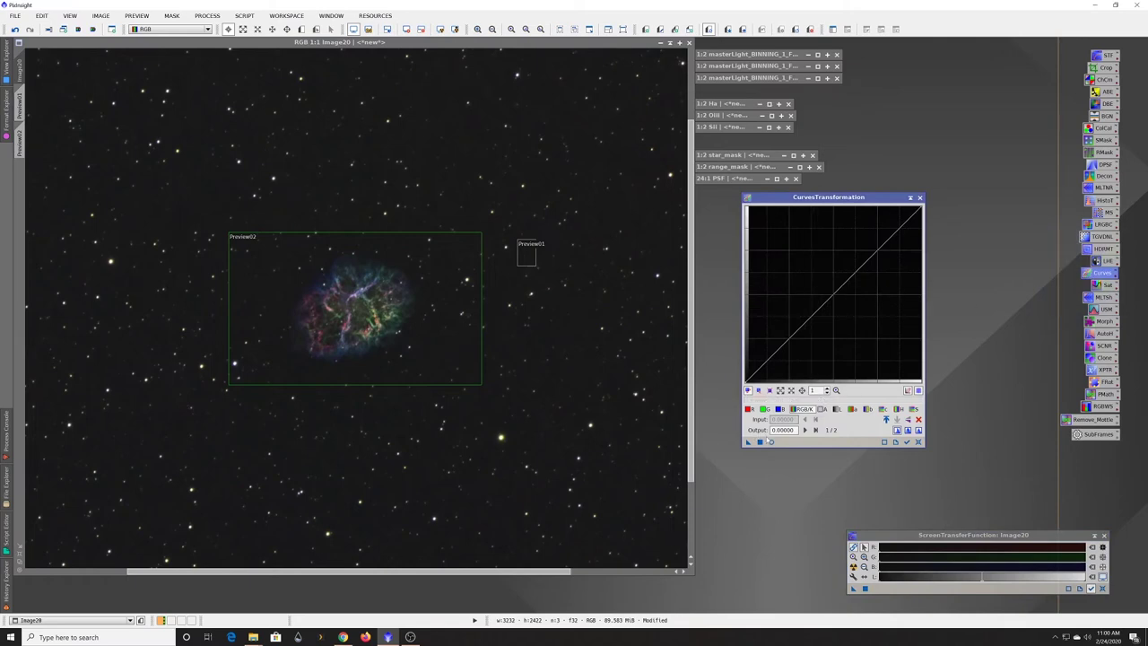
click(907, 442)
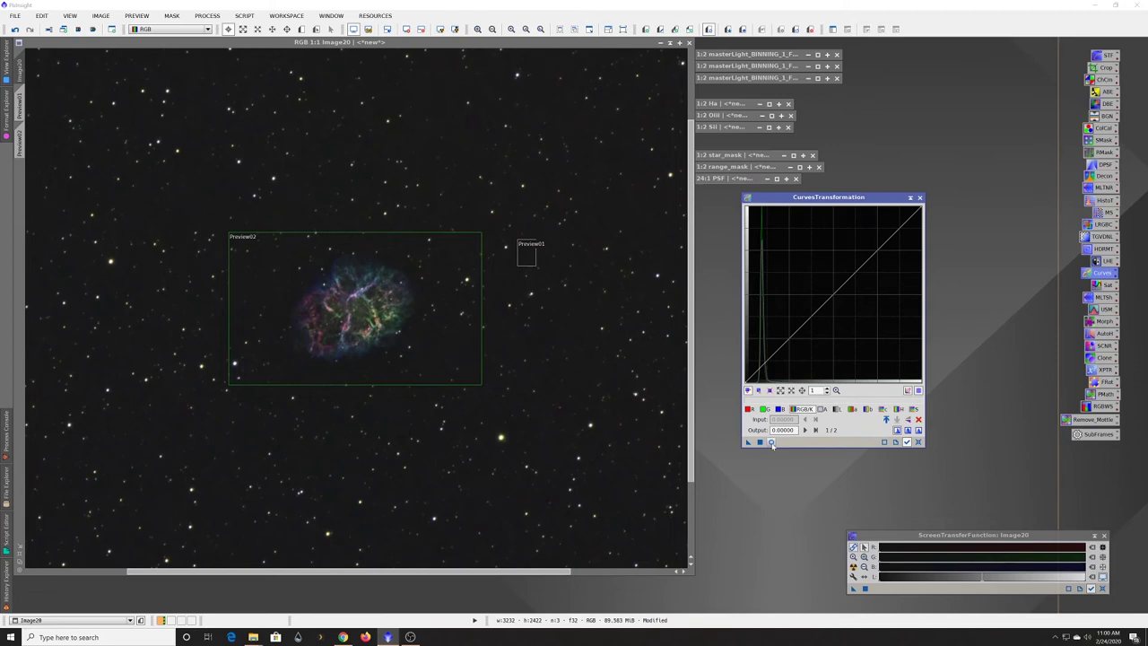
click(771, 443)
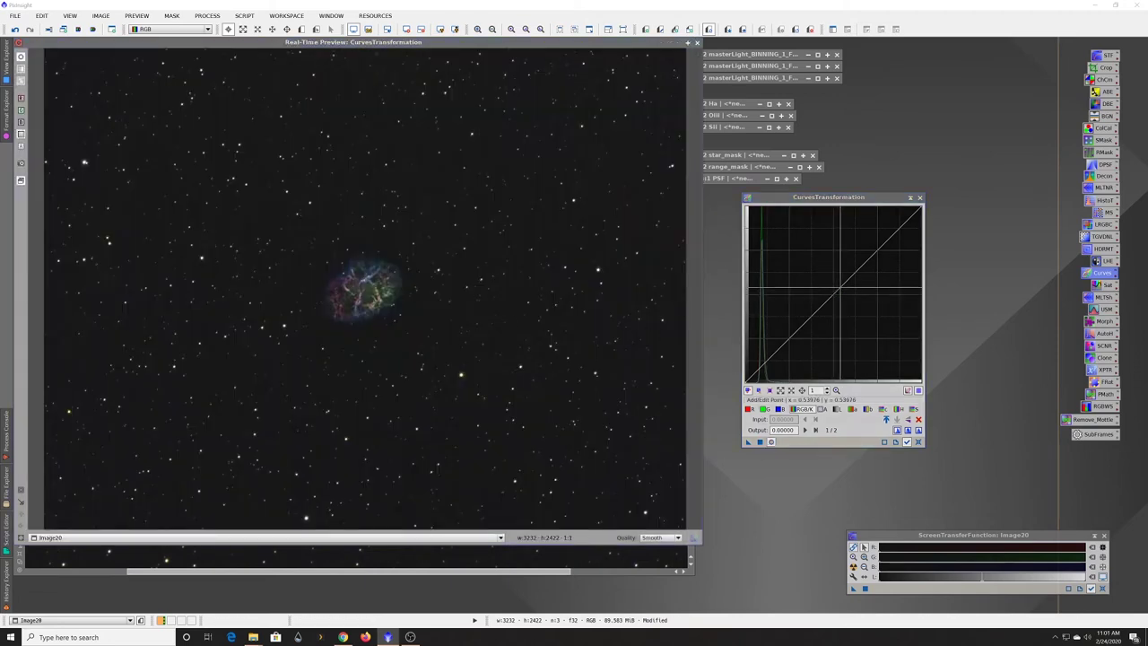
click(840, 286)
drag(840, 286, 818, 271)
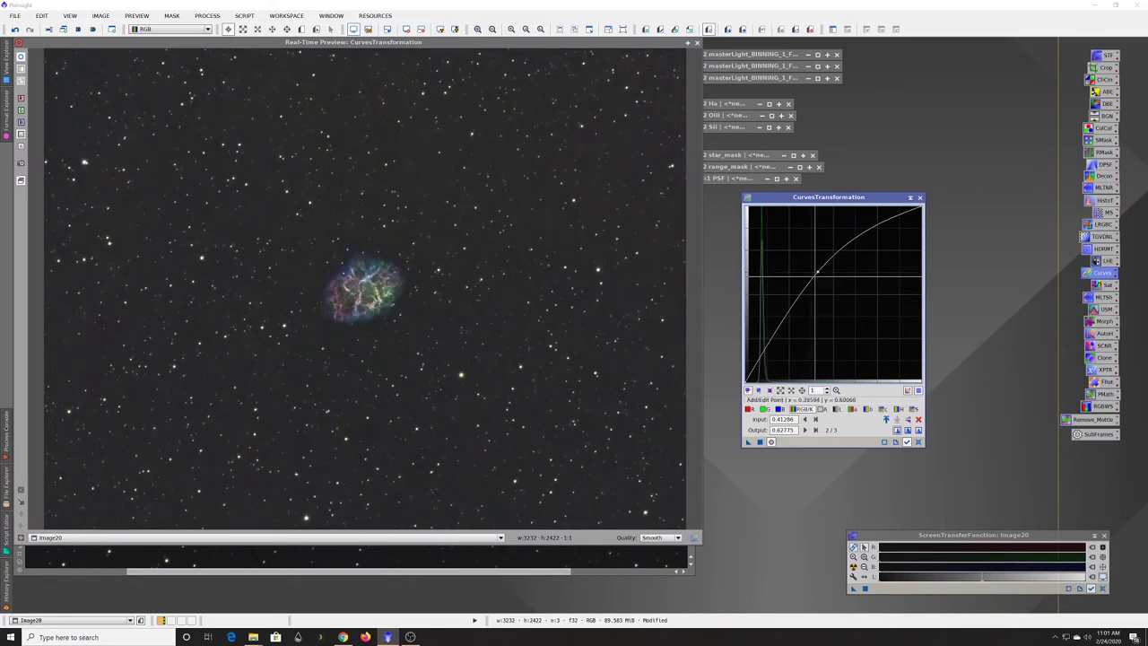
drag(779, 332, 776, 351)
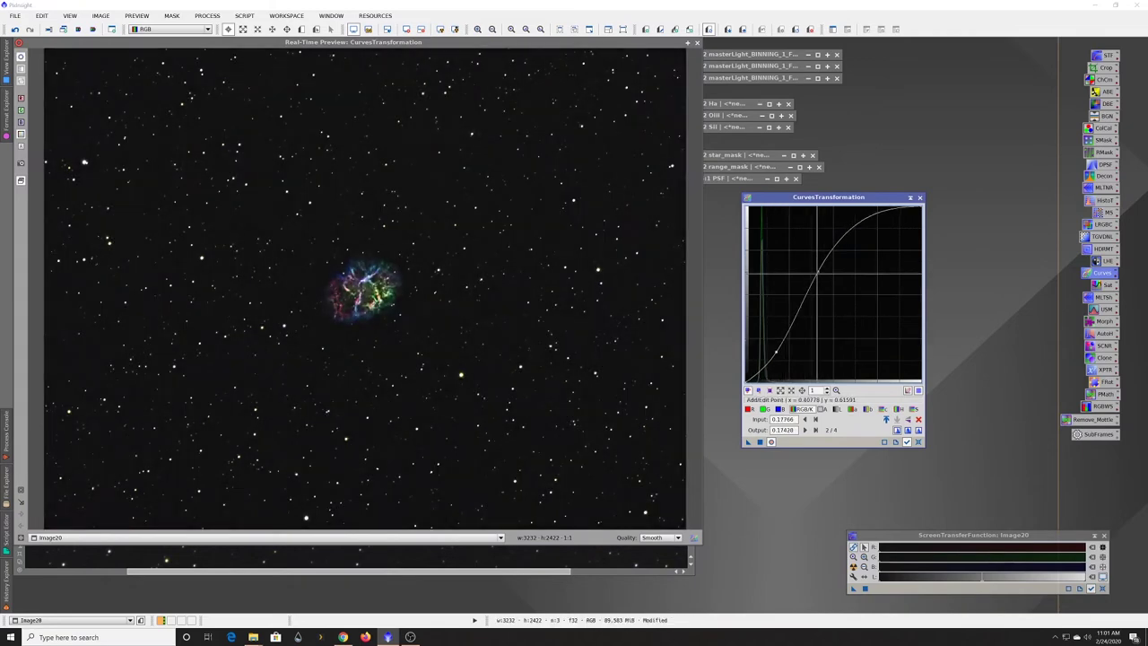
drag(817, 271, 774, 350)
key(Delete)
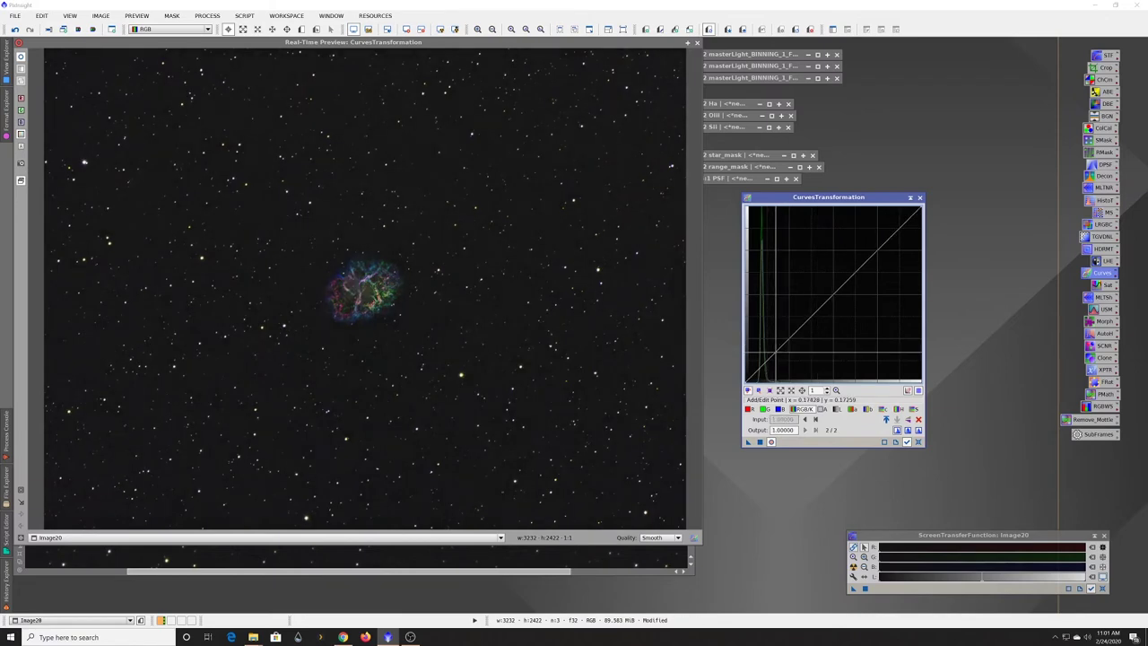
Step: Pull a shadow point to about 0.18→0.12 and add a midtone point near 0.50
click(776, 350)
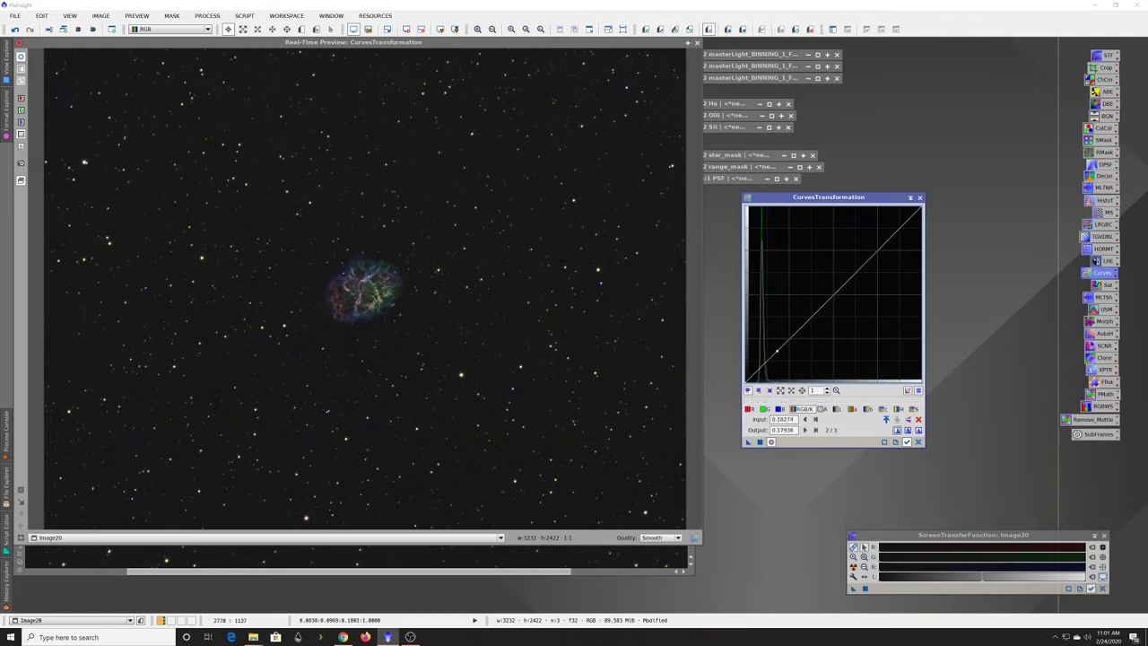
click(561, 239)
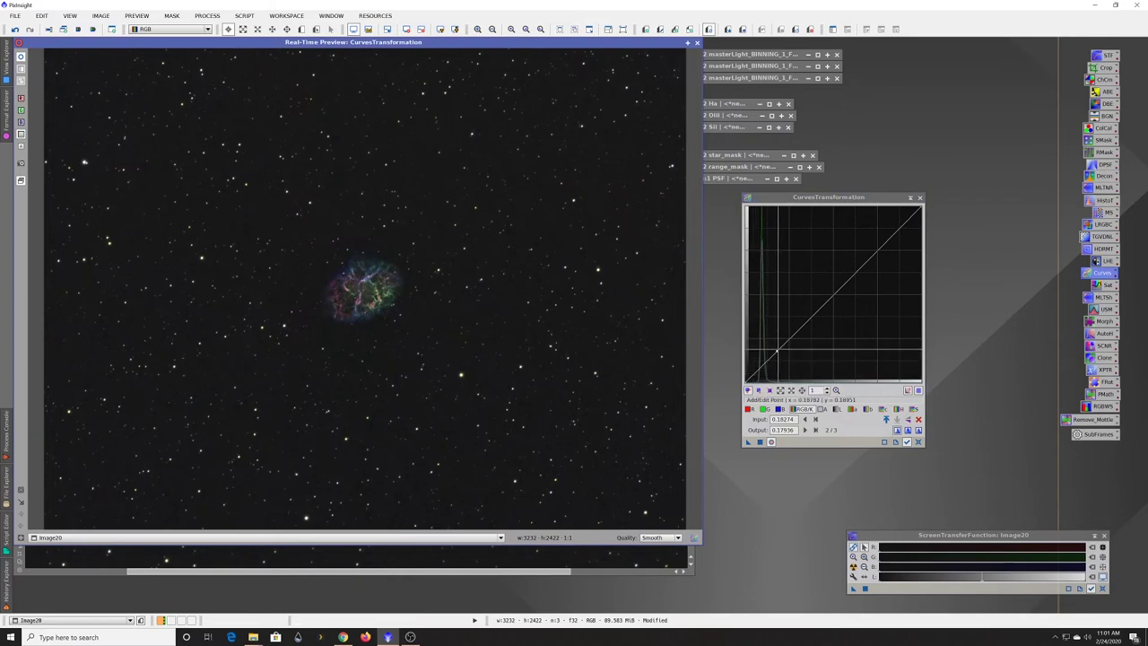
drag(777, 350, 777, 360)
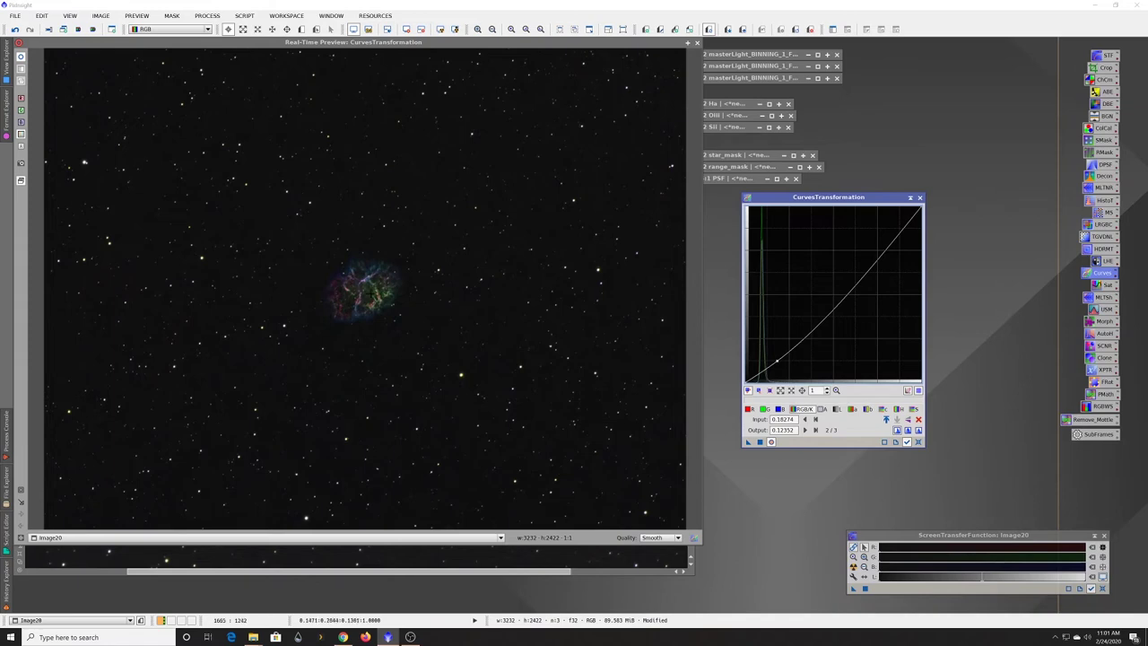
click(371, 302)
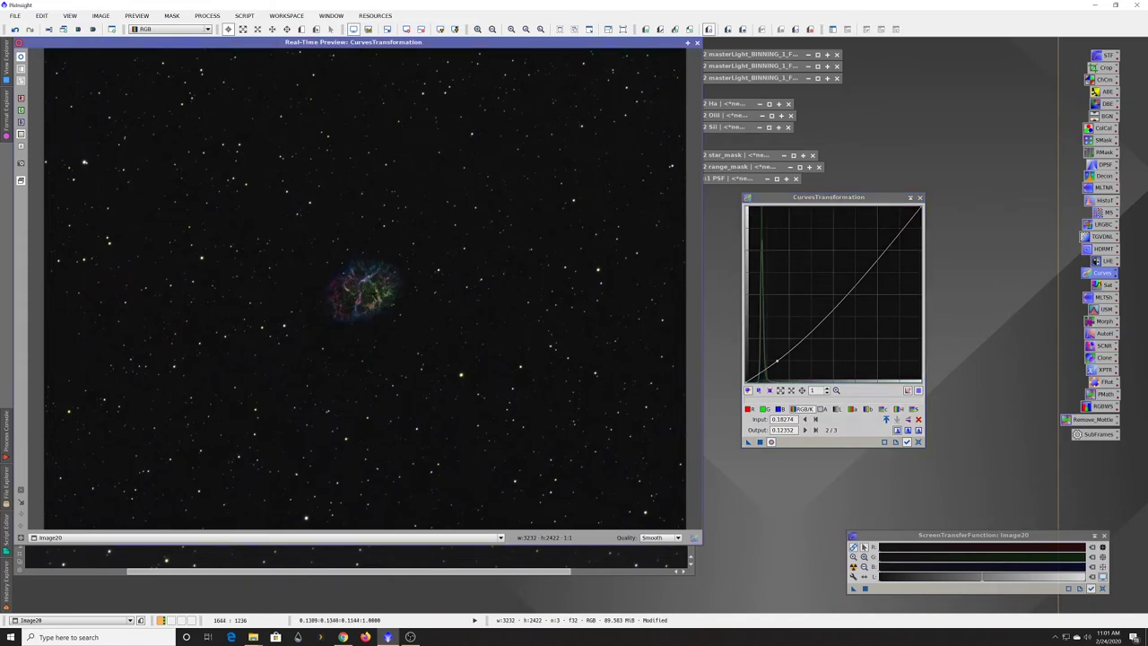
click(360, 304)
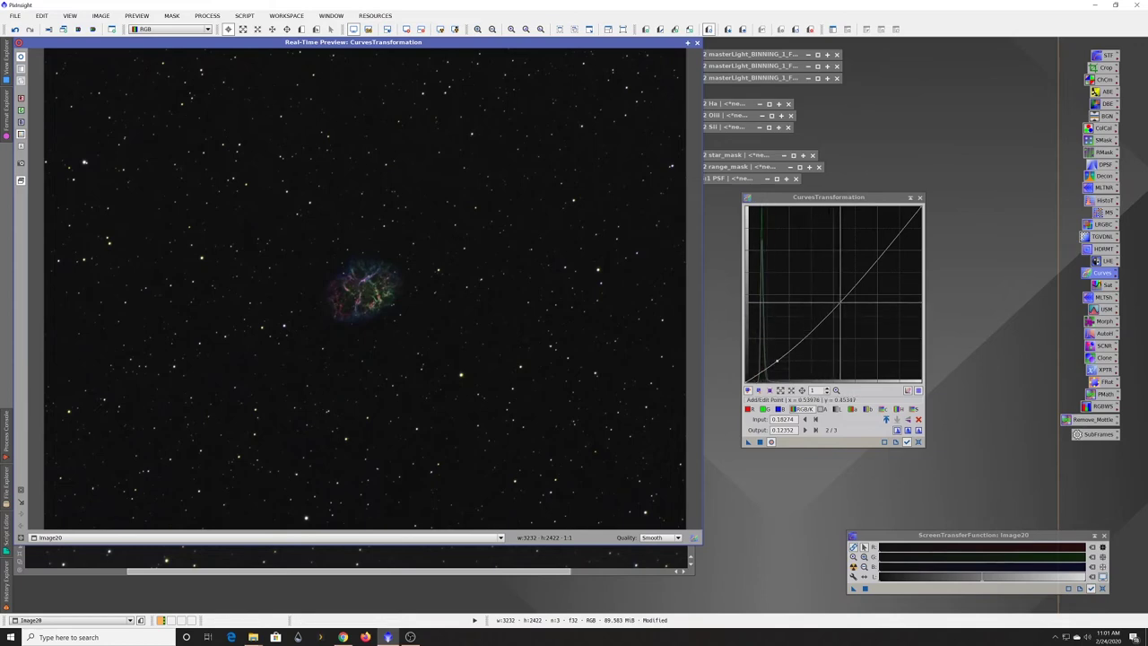
click(841, 298)
drag(841, 298, 834, 295)
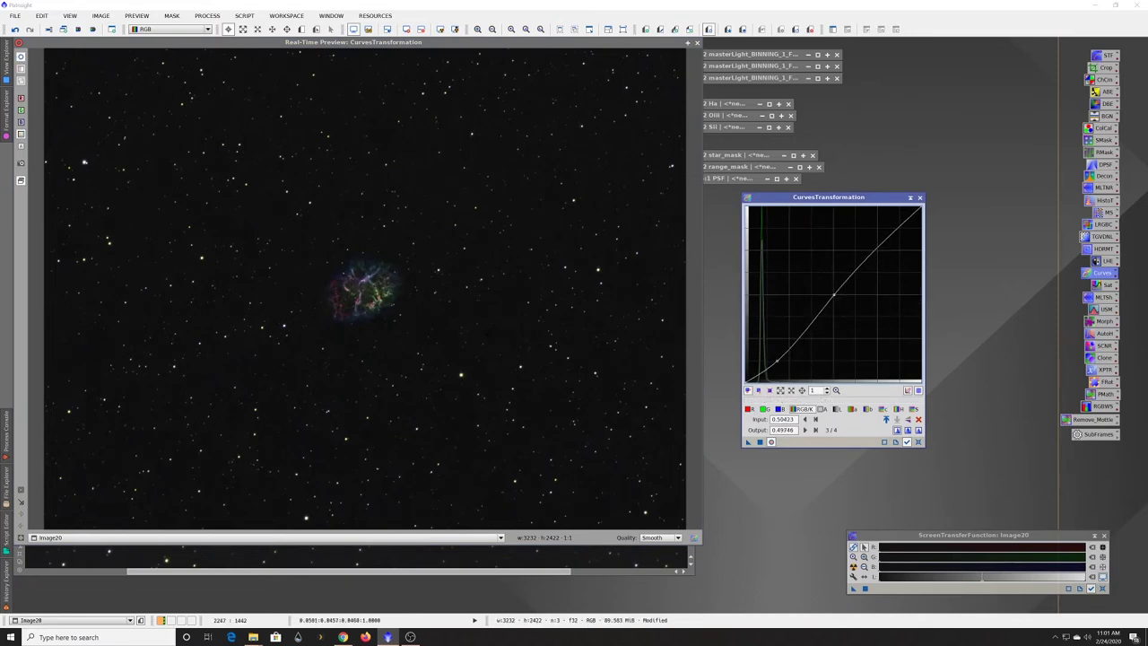
click(366, 296)
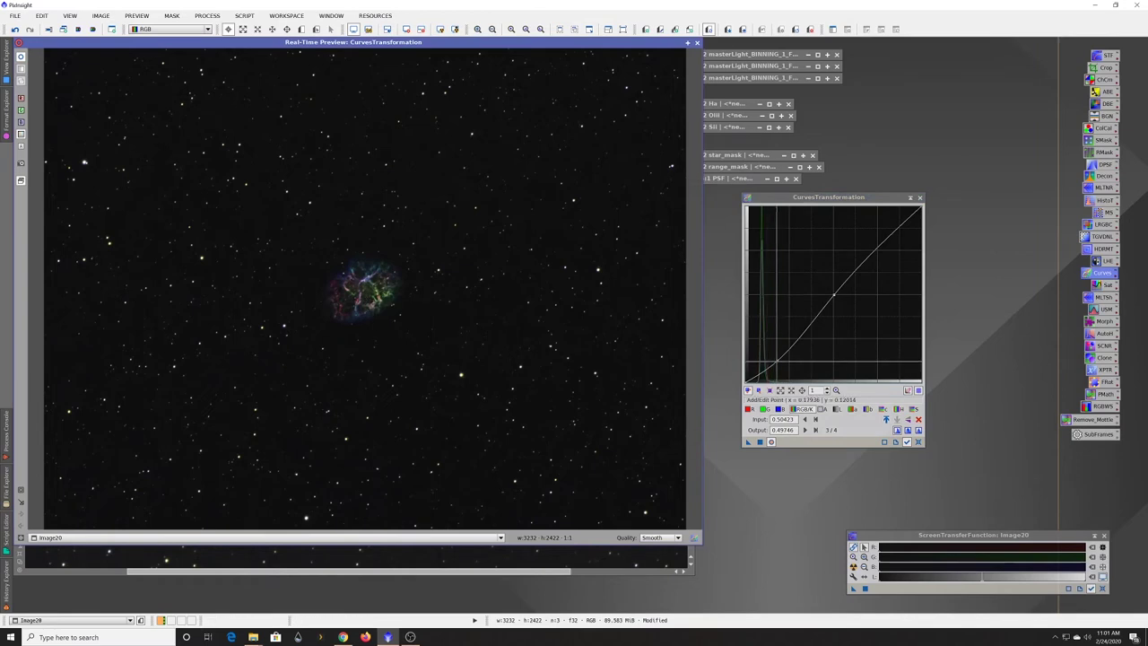
Step: Fine-tune the shadow and midtone points, leaving the midpoint at 0.50423→0.49577
drag(763, 371, 761, 372)
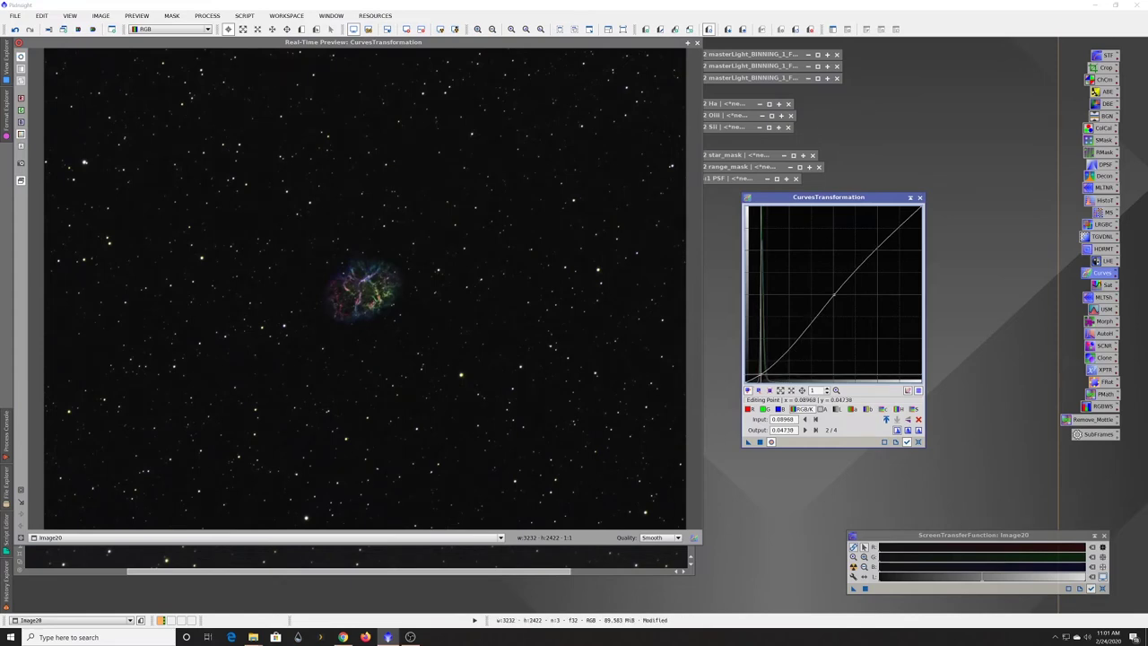
drag(835, 295, 822, 297)
drag(748, 365, 759, 372)
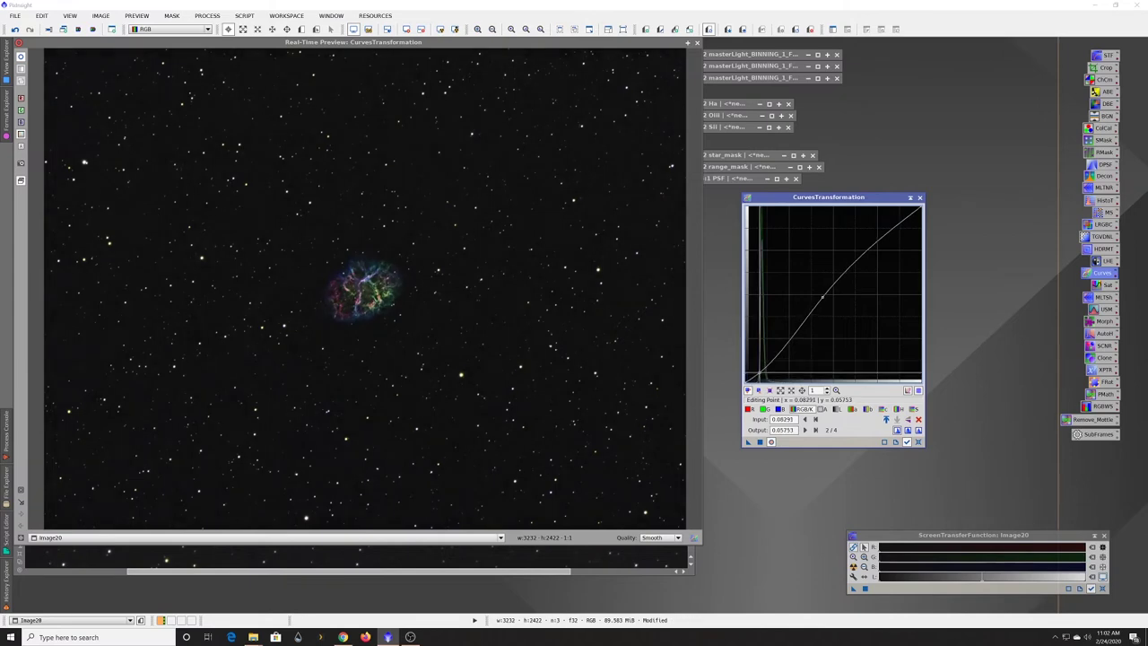
drag(822, 296, 816, 249)
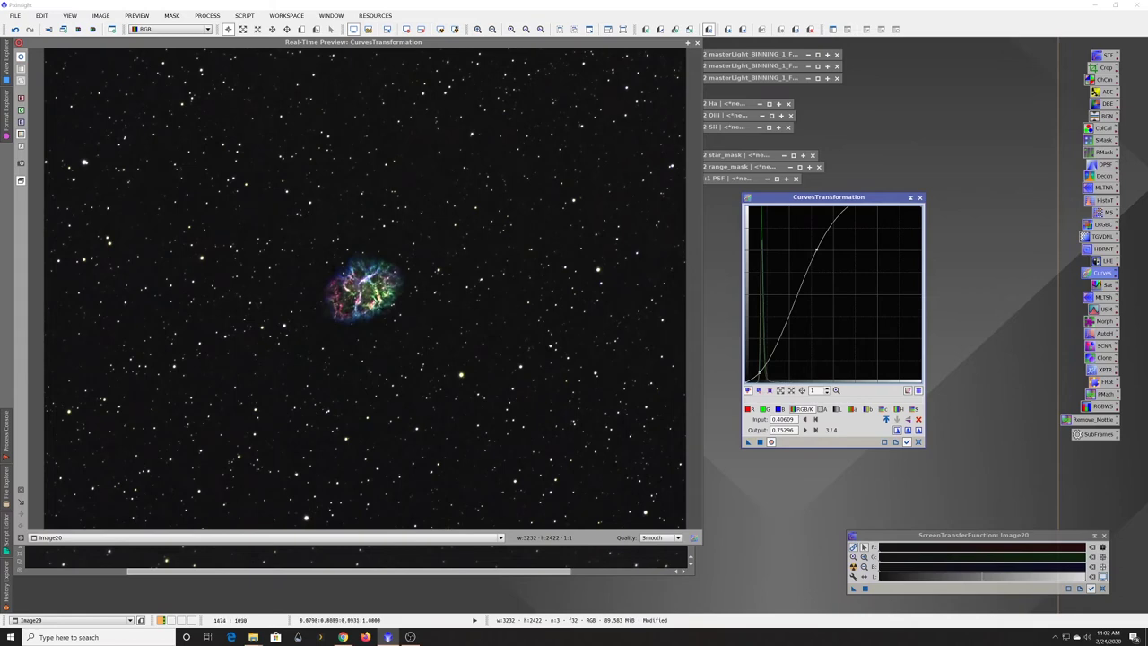
drag(817, 249, 833, 269)
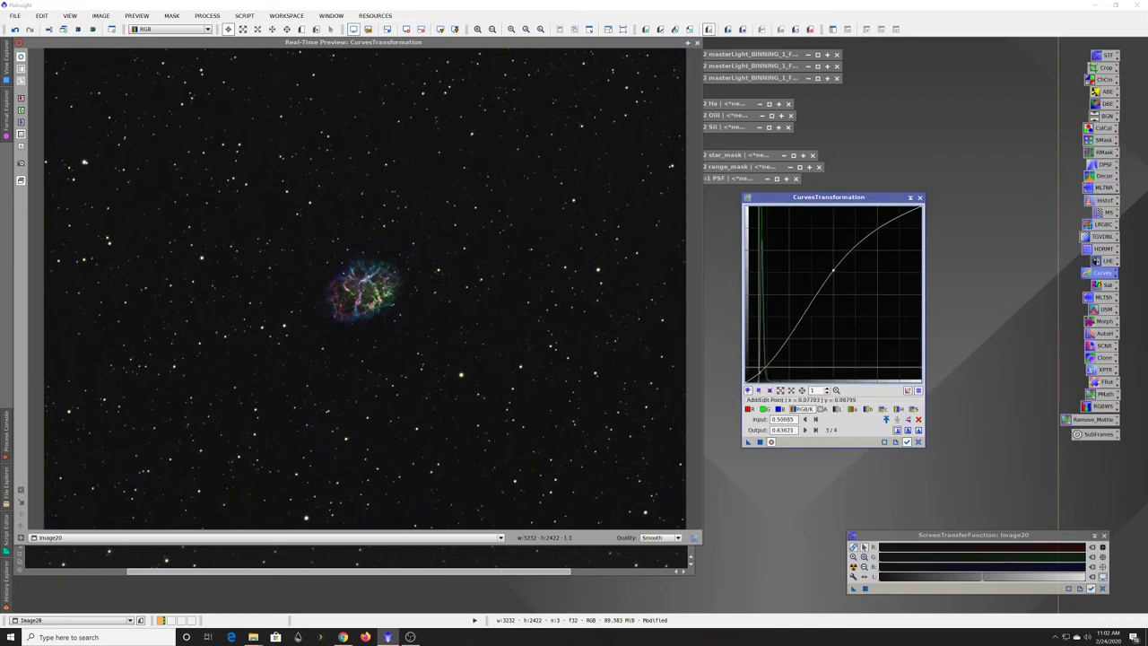
drag(758, 369, 760, 370)
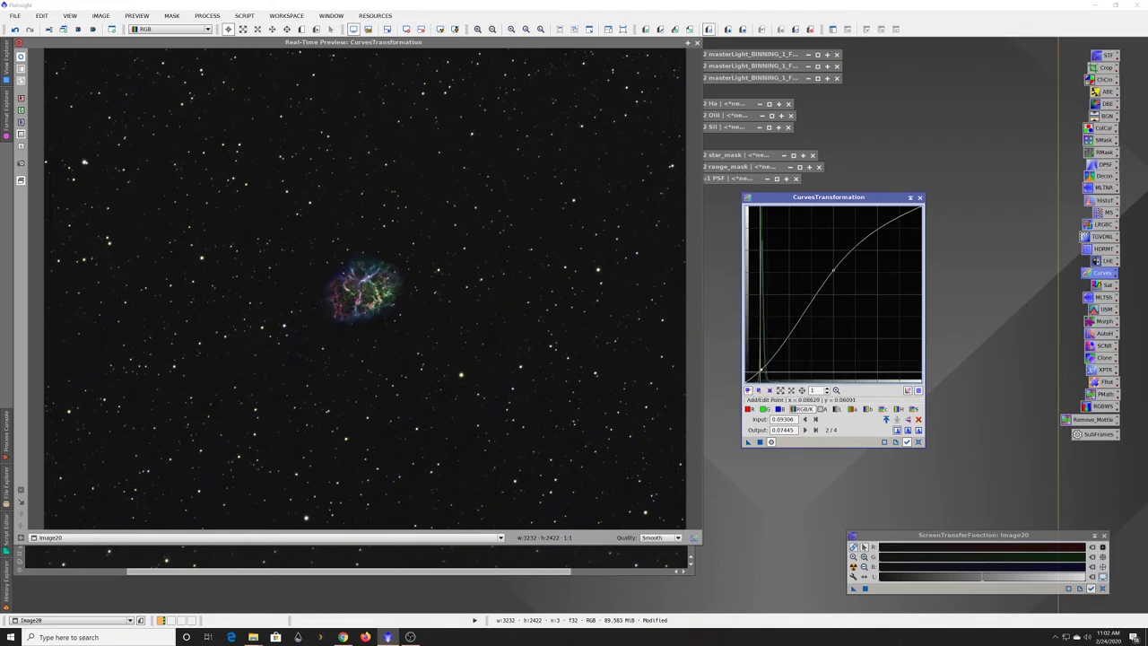
drag(761, 372, 759, 371)
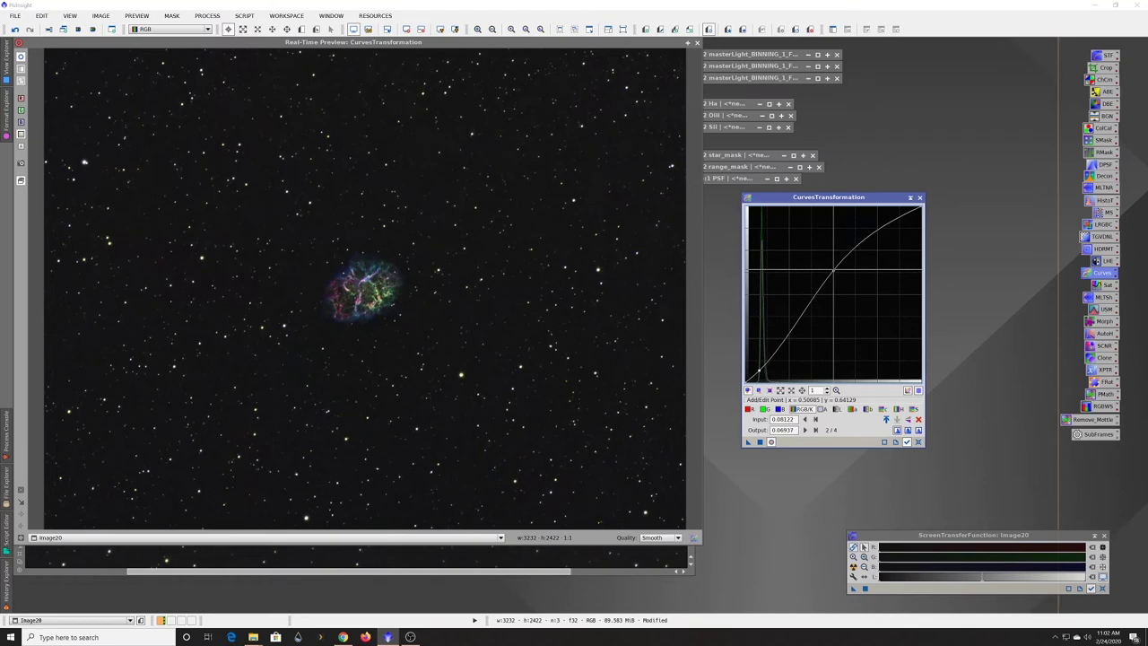
ctrl+click(833, 269)
drag(758, 370, 758, 372)
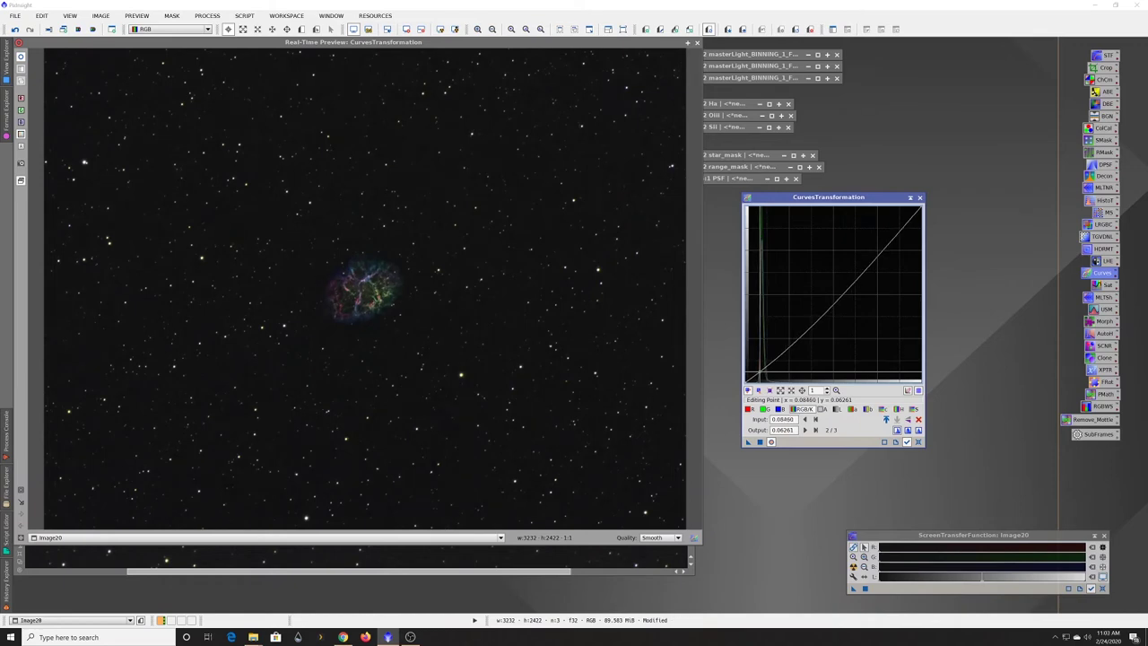
drag(759, 371, 758, 371)
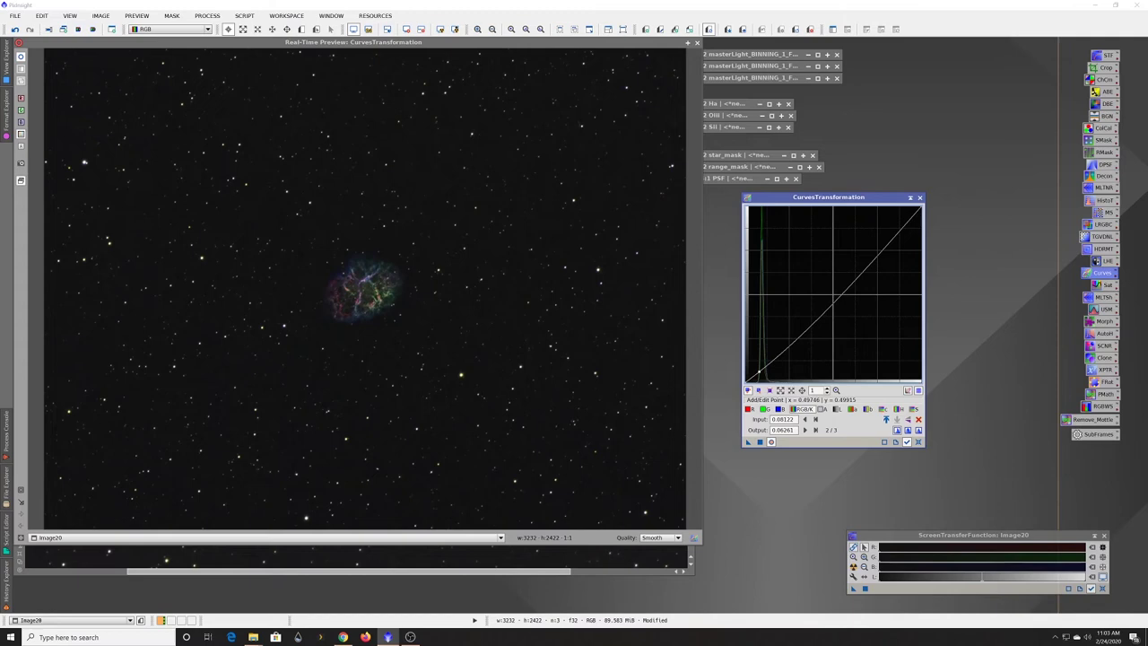
drag(836, 299, 833, 295)
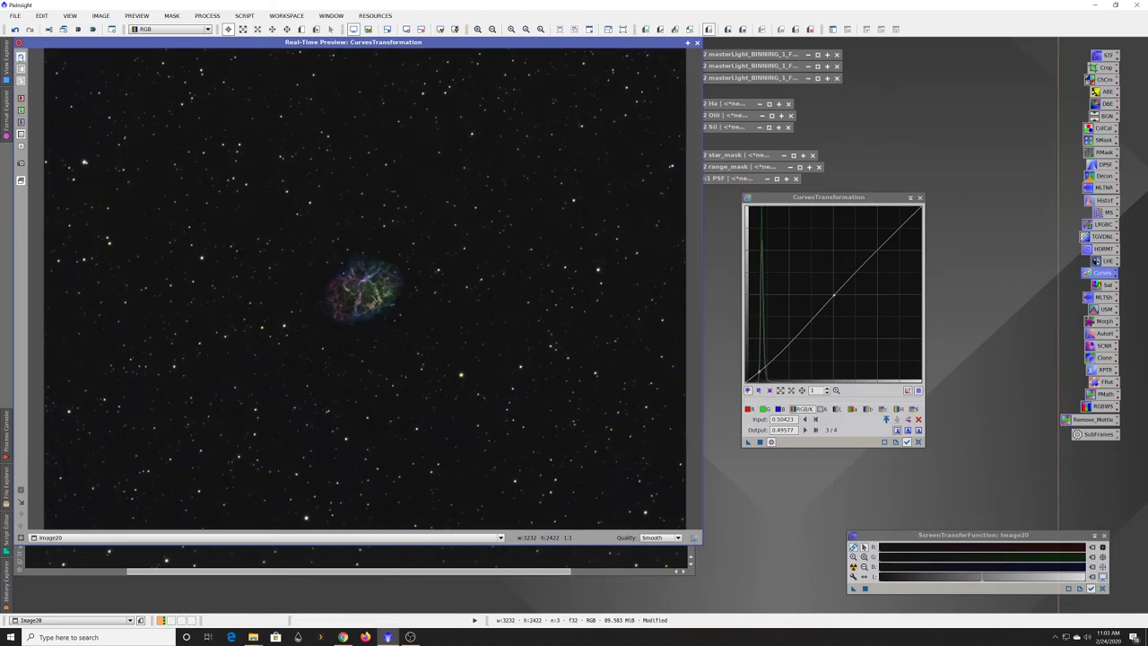
Step: Nudge the middle curve point lower and compare Image20 with undo/redo
click(21, 55)
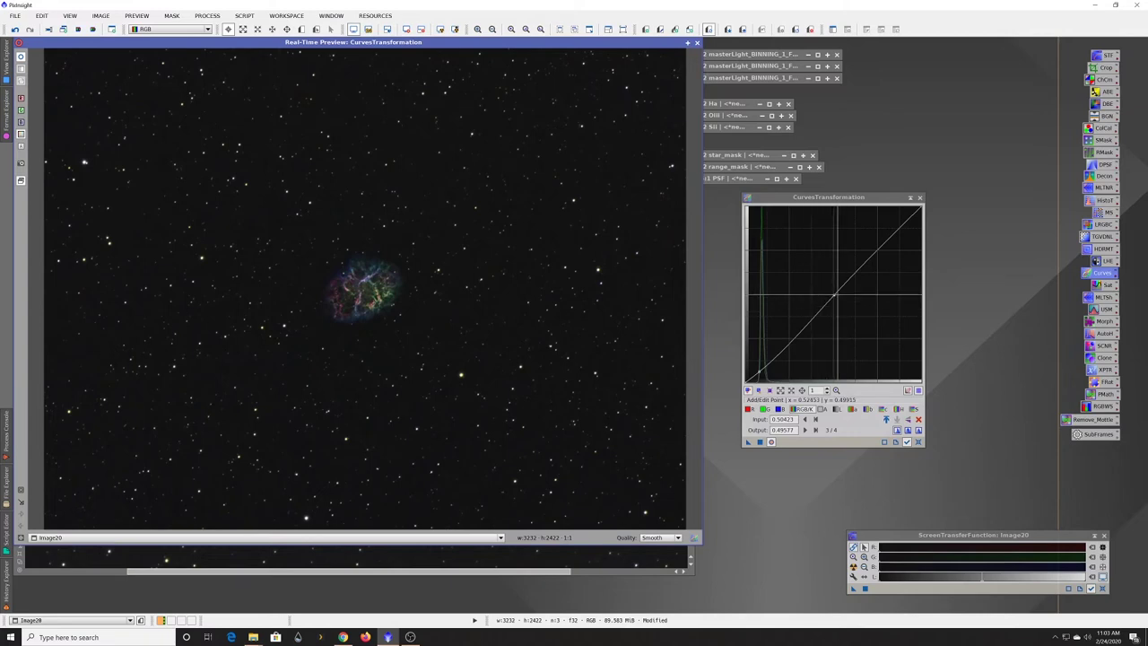
drag(836, 295, 826, 291)
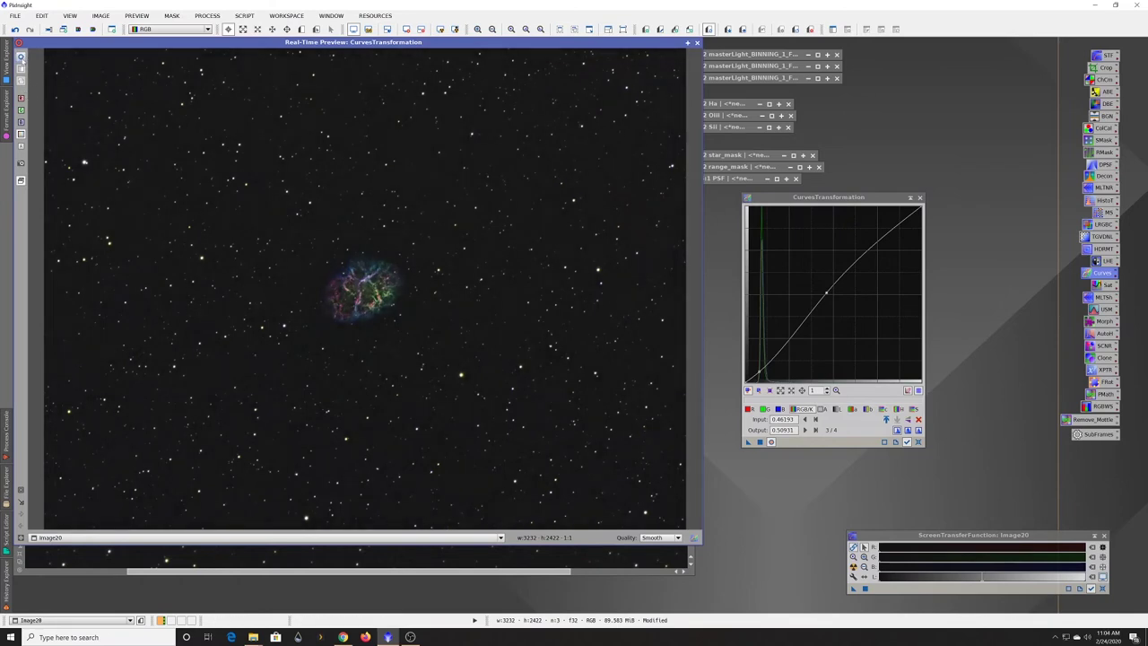
click(697, 43)
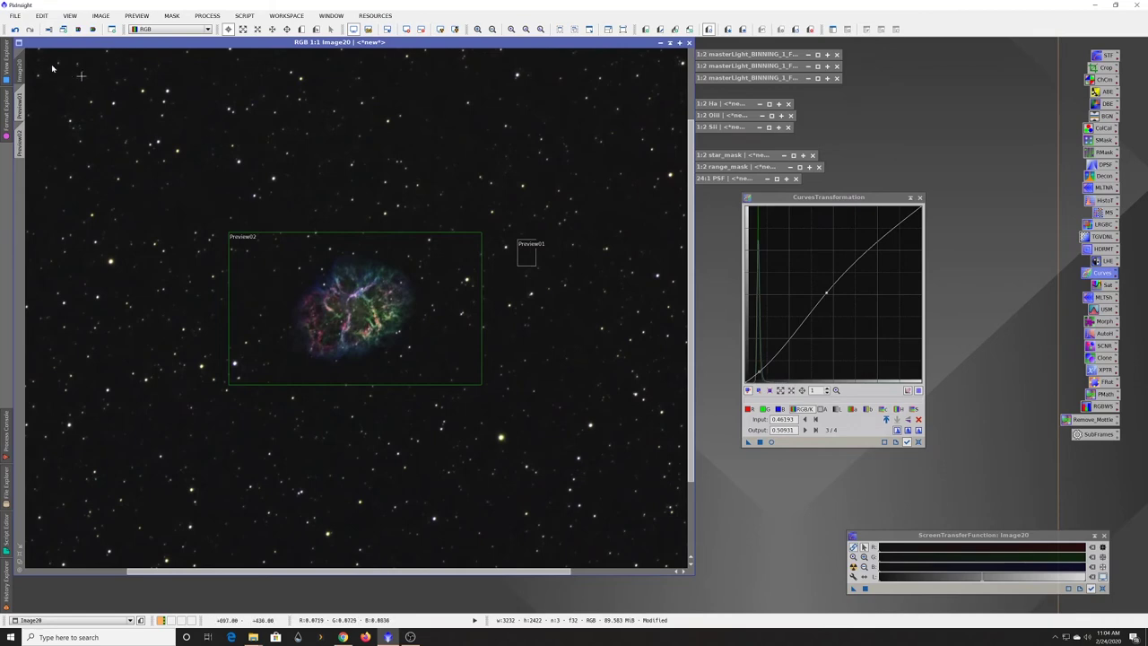
click(14, 29)
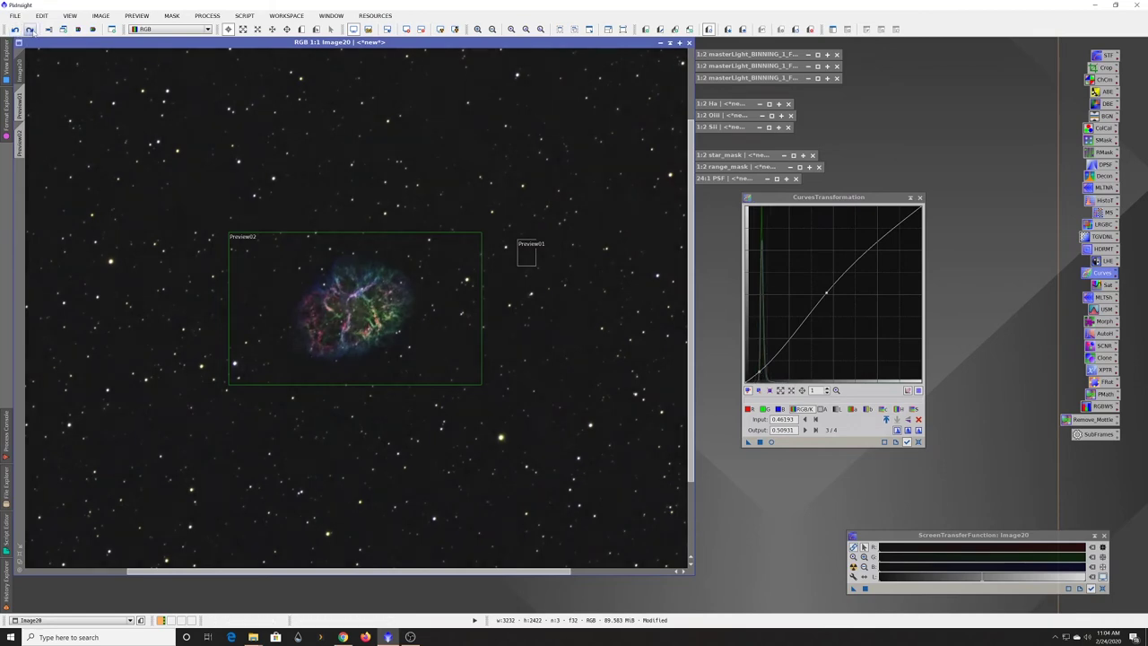
click(31, 29)
scroll(354, 305, up, 1)
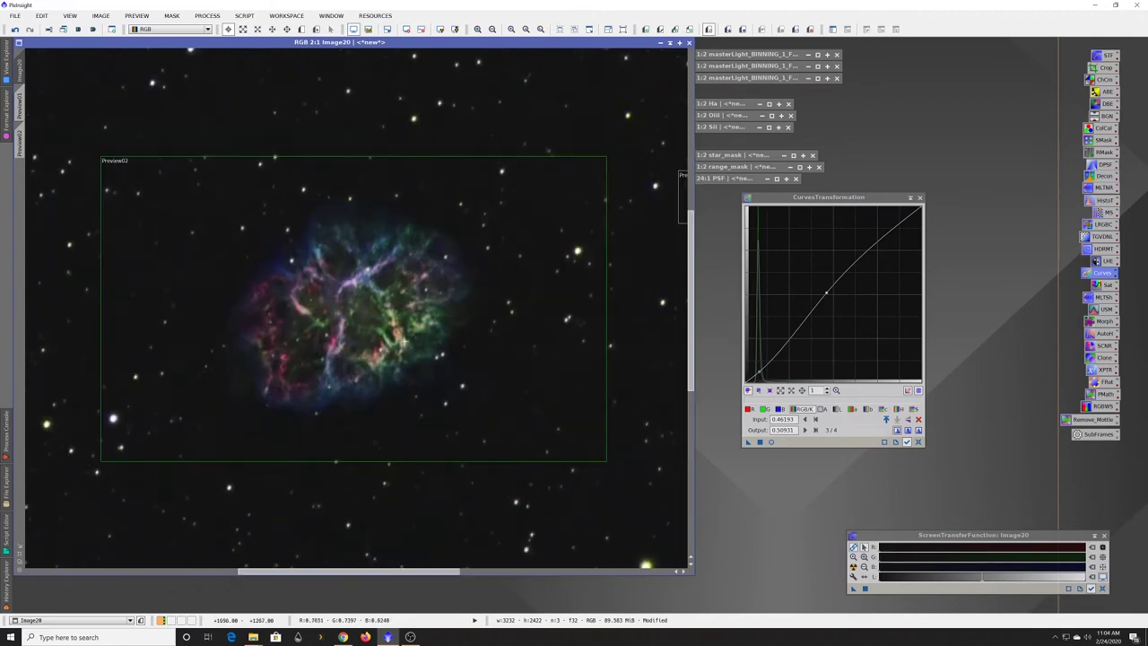
click(15, 30)
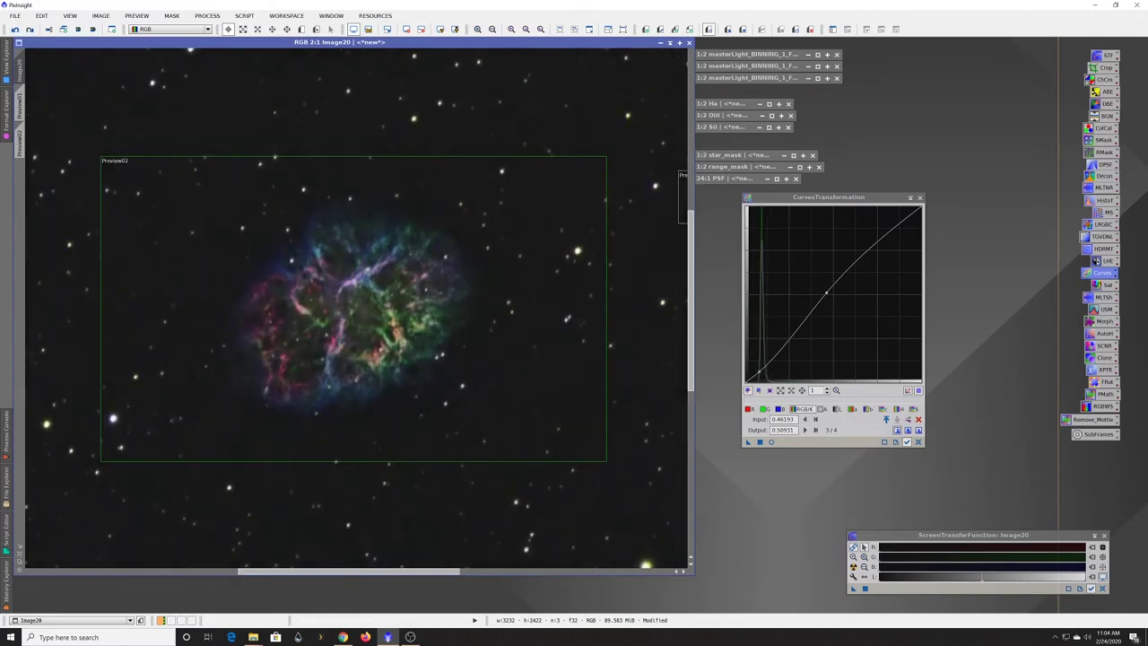
Step: Lower the middle curve point slightly again in the real-time preview
click(770, 441)
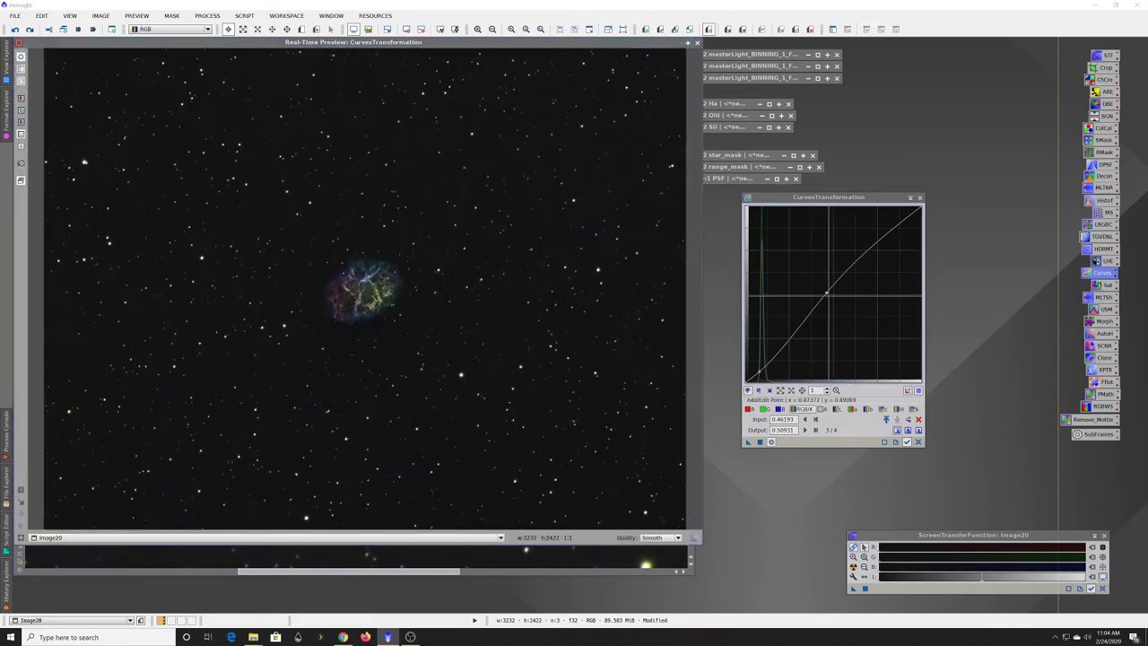
click(826, 292)
drag(826, 292, 831, 296)
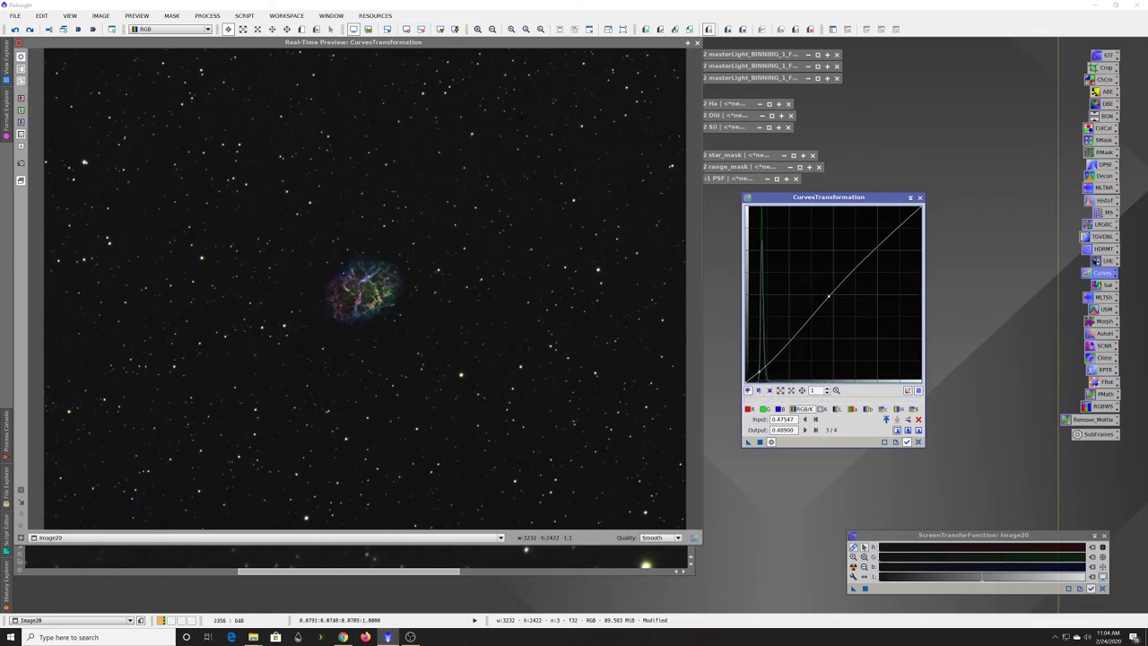
click(696, 42)
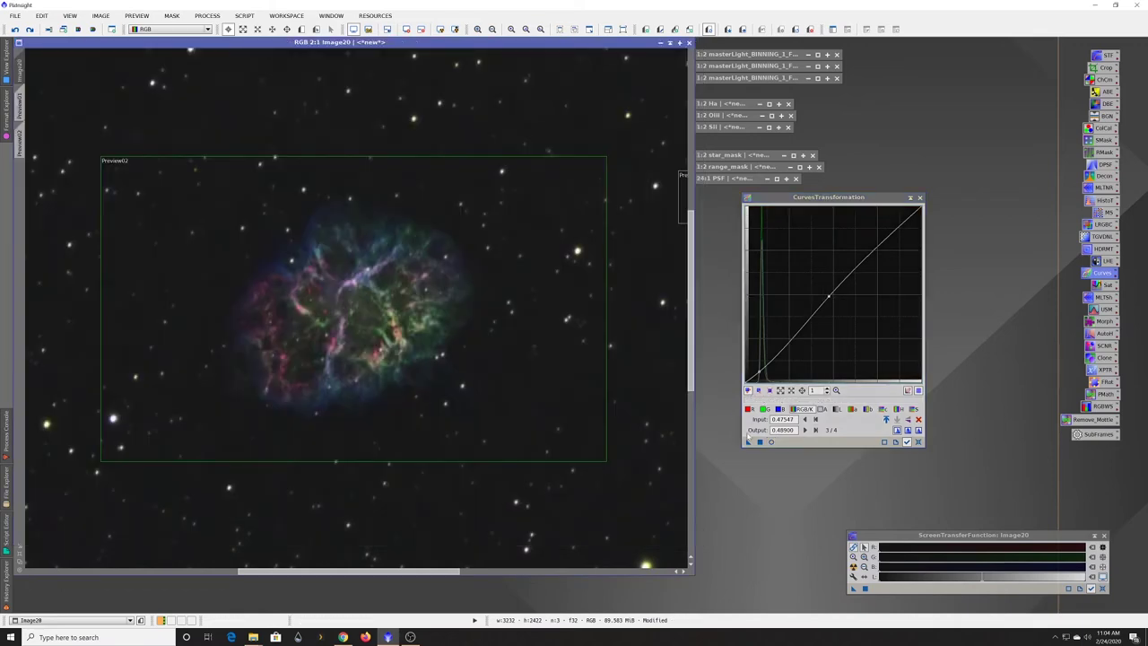
Step: Inspect Image20's pixels, compare with undo/redo, and close Curves without applying
click(553, 389)
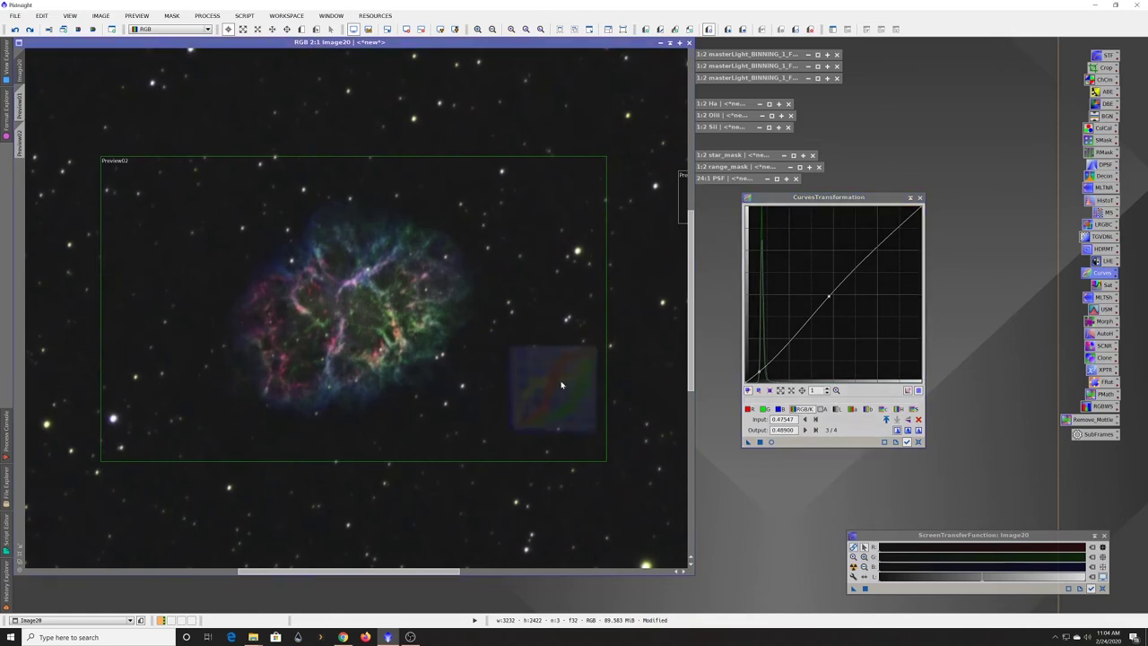
scroll(282, 218, down, 1)
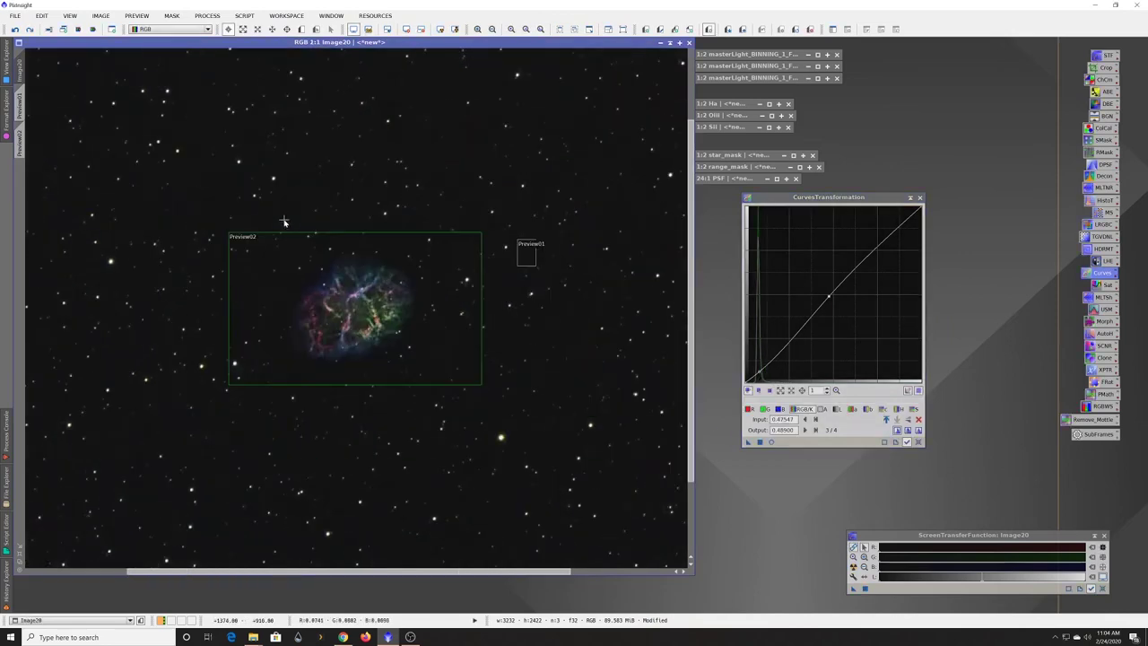
scroll(282, 218, down, 1)
scroll(150, 135, up, 1)
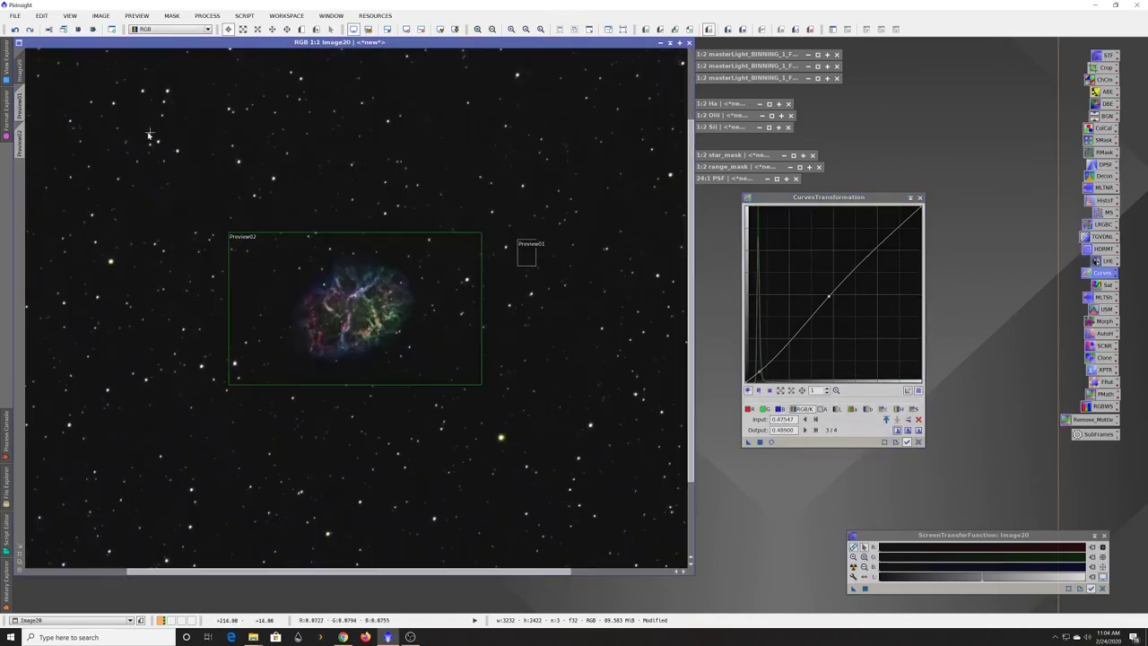
click(15, 29)
click(30, 30)
click(910, 197)
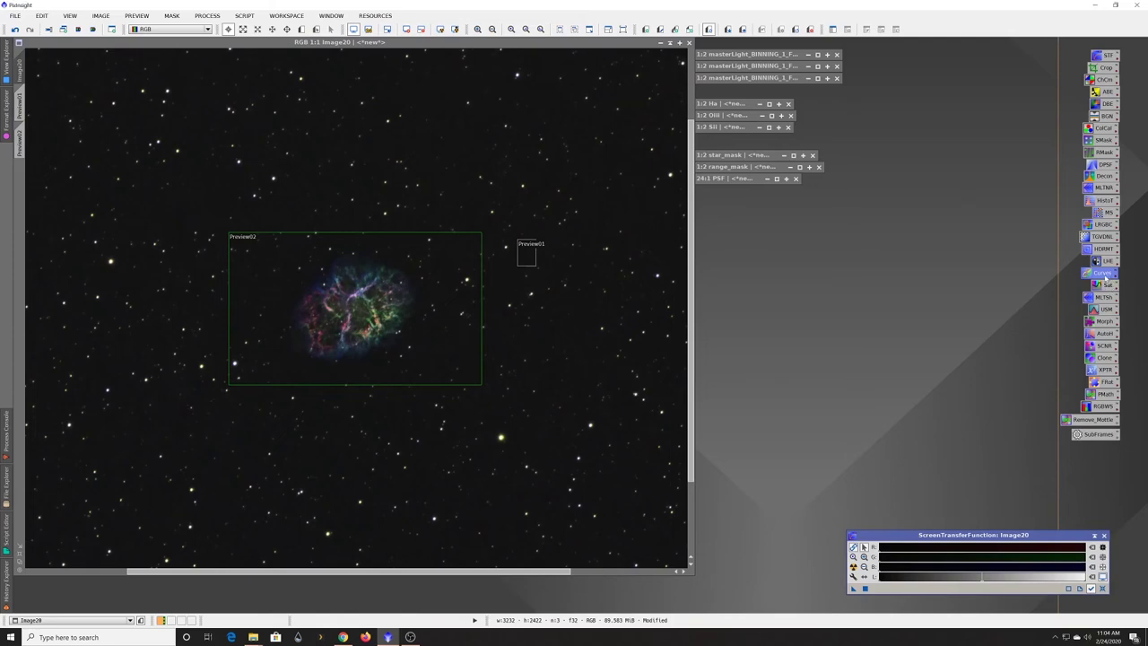
Step: Reopen Curves with preview and set a gently lifted midpoint near 0.44→0.52
double_click(1104, 274)
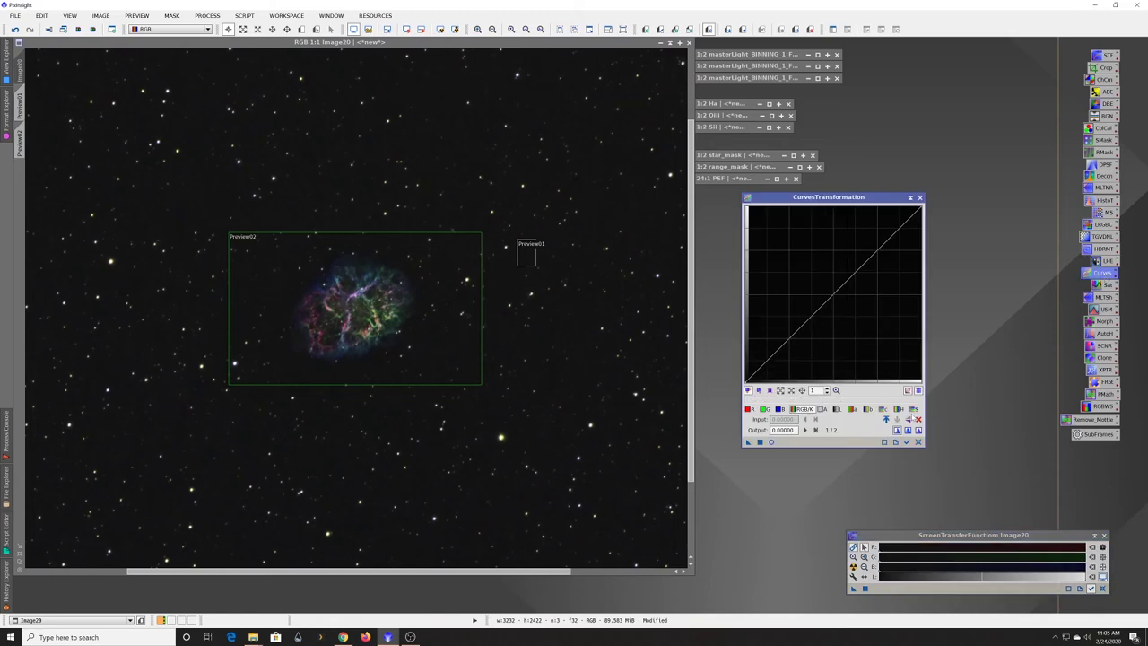
click(769, 443)
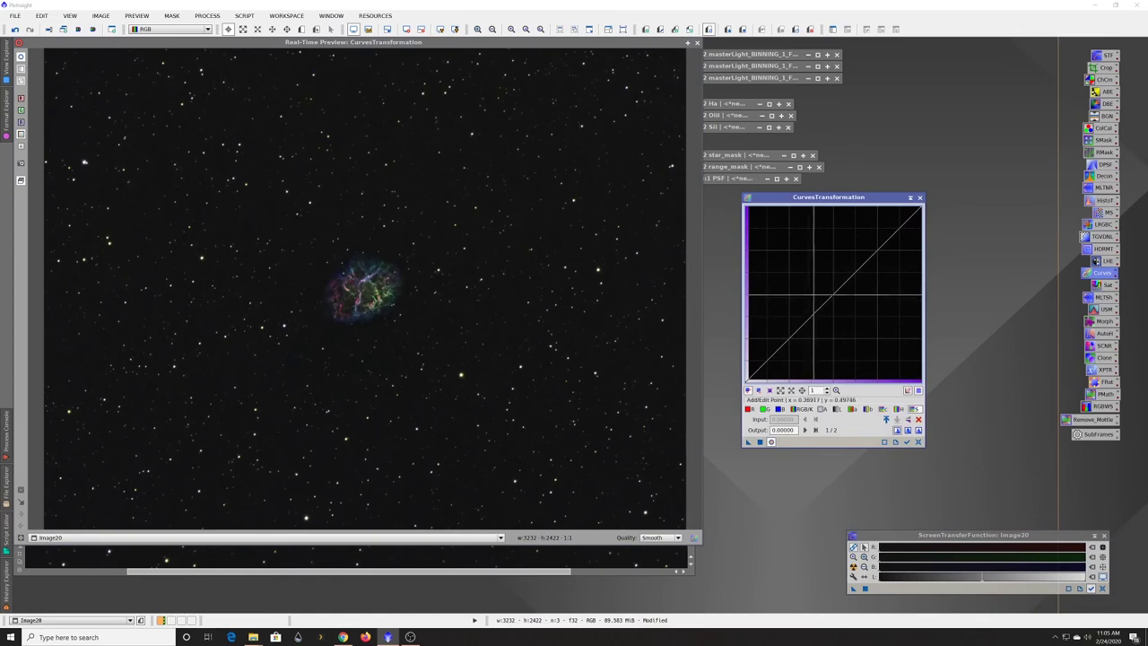
drag(827, 298, 792, 265)
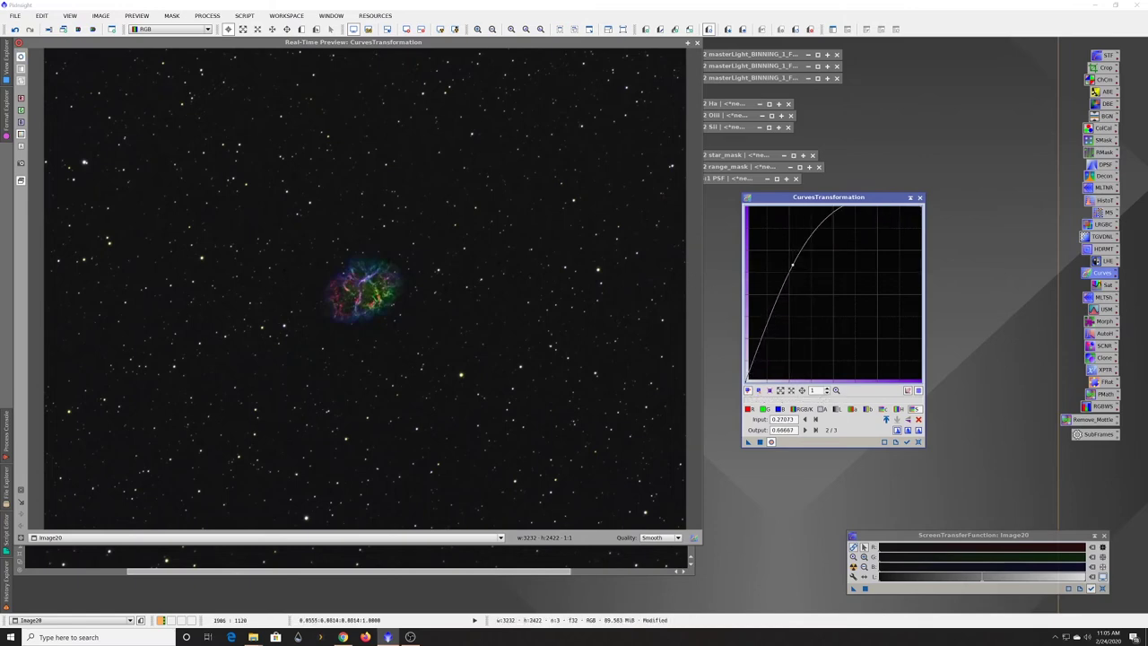
drag(791, 265, 844, 334)
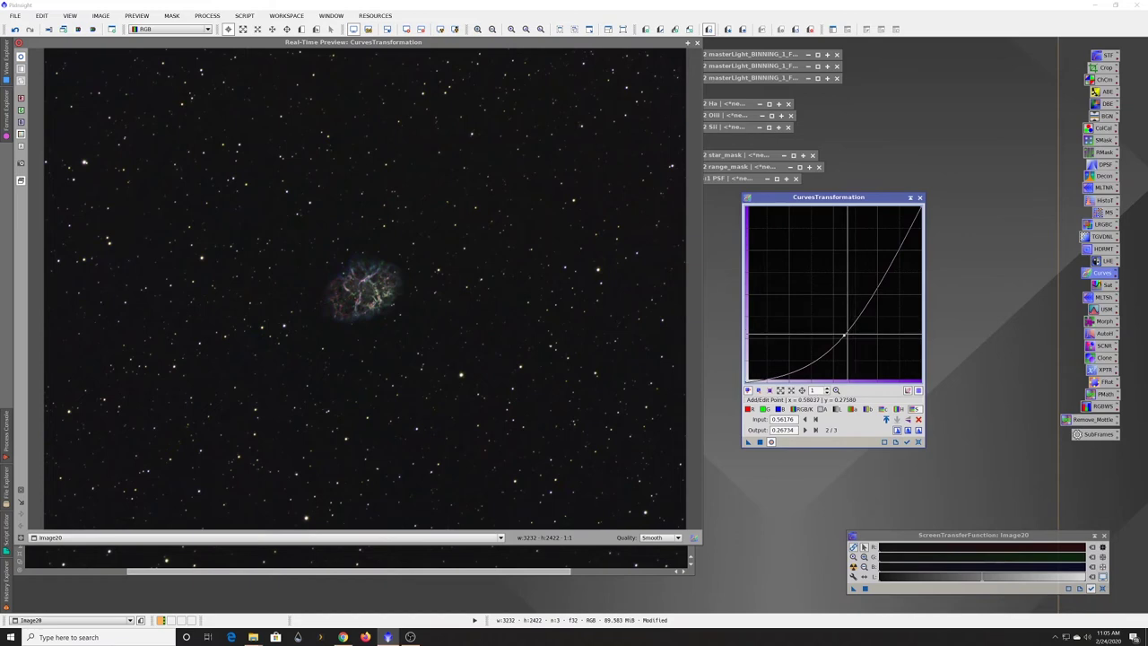
double_click(845, 334)
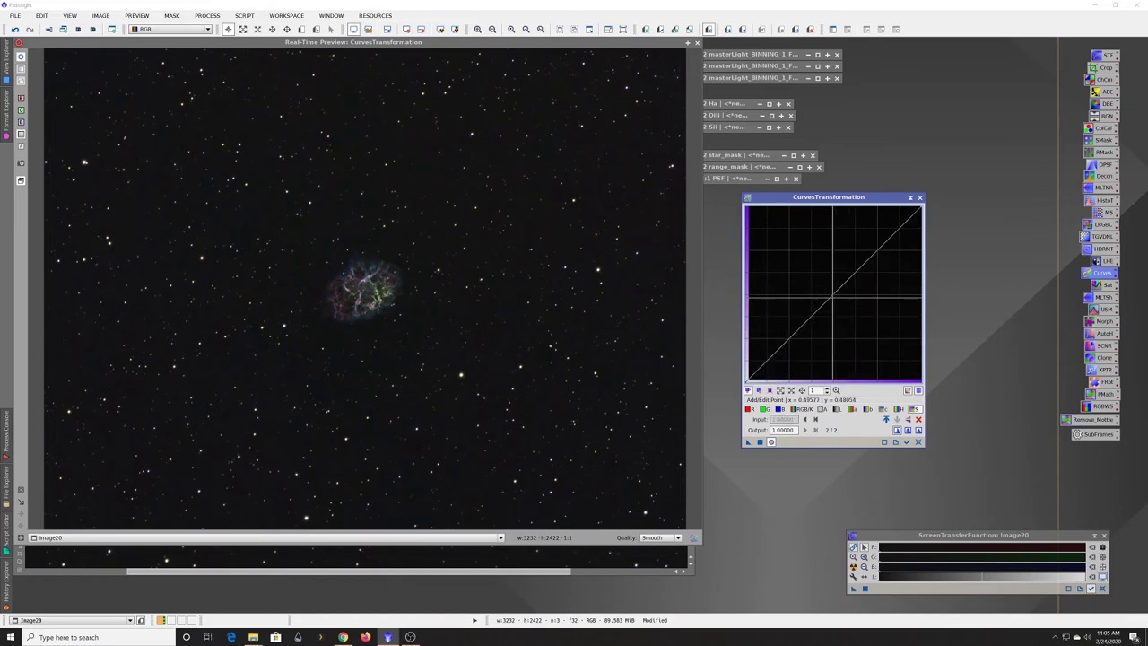
drag(833, 296, 822, 291)
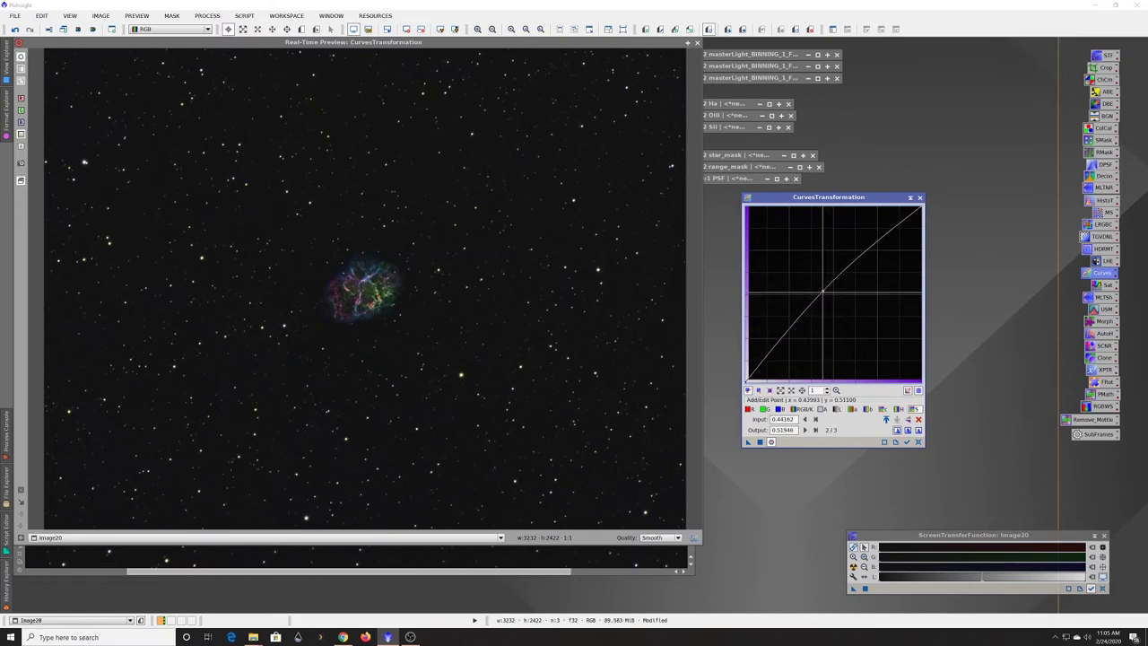
drag(822, 291, 822, 288)
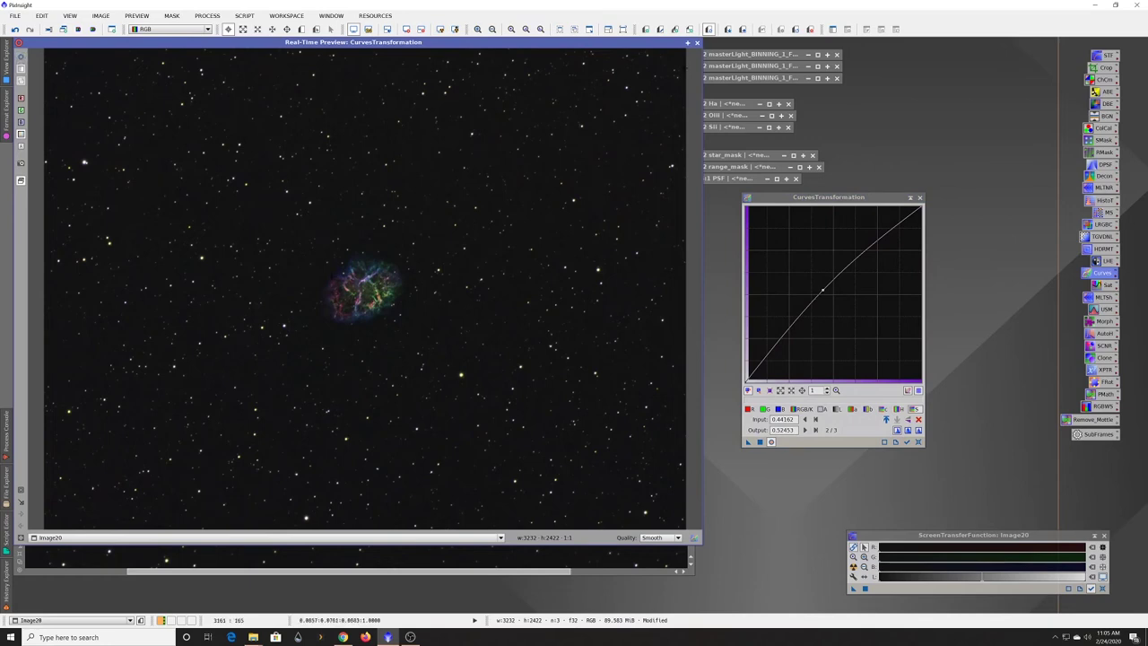
Step: Apply the brightening curve to Image20 and close the curves tool
click(697, 43)
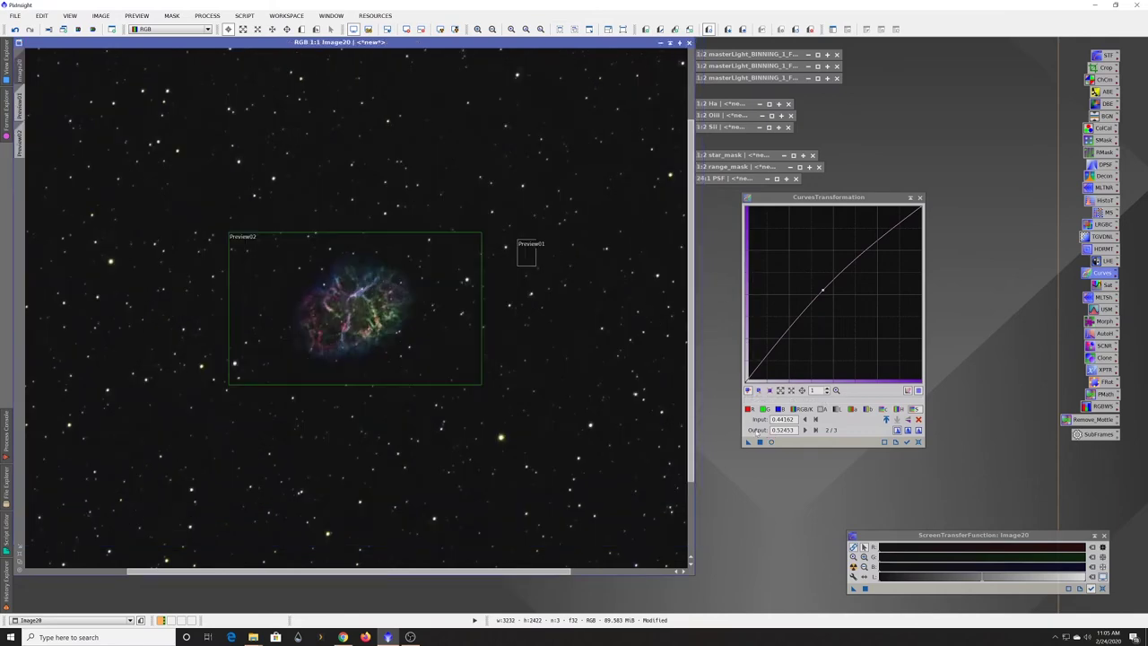
drag(748, 443, 568, 397)
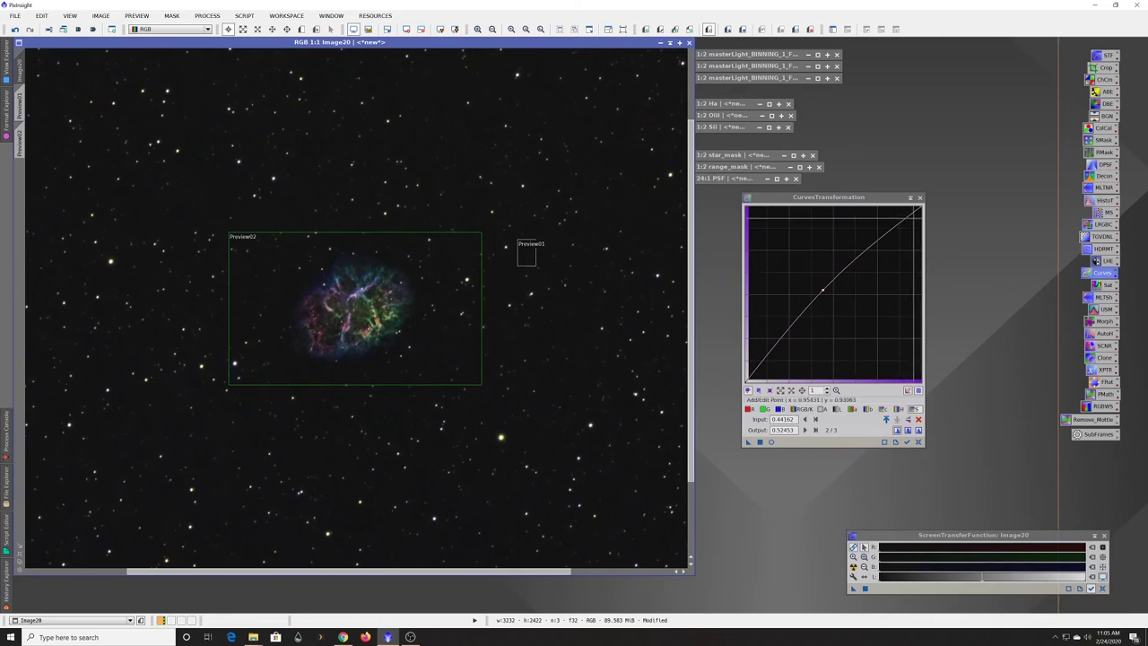
click(910, 198)
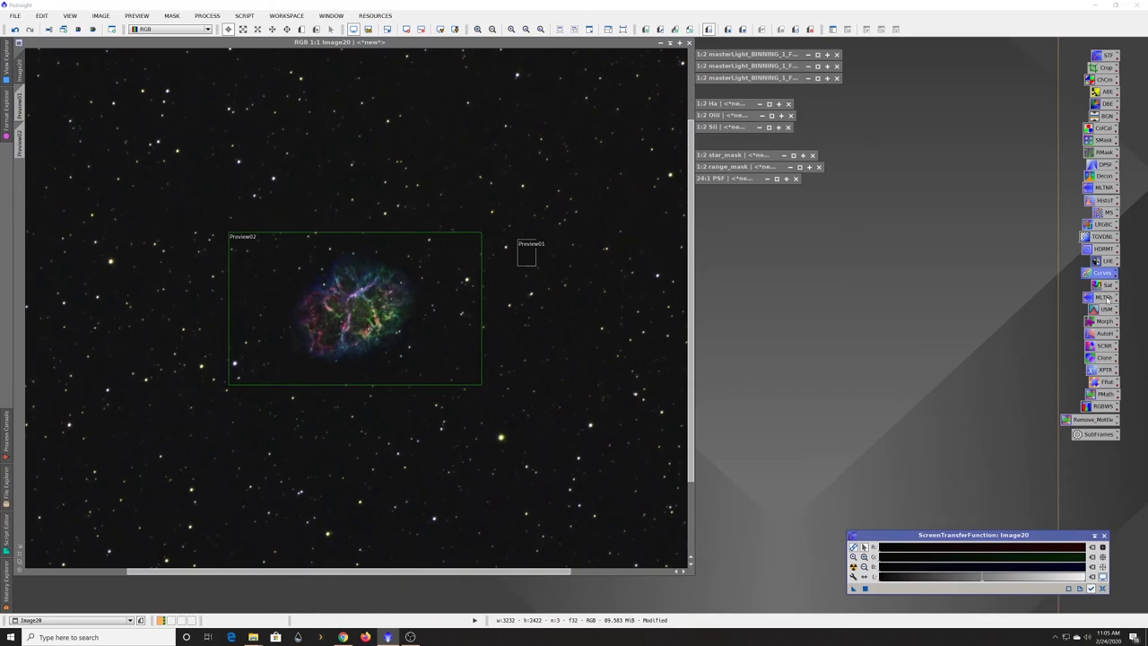
Step: Review MultiscaleLinearTransform's layer settings and apply it to Image20
double_click(1103, 296)
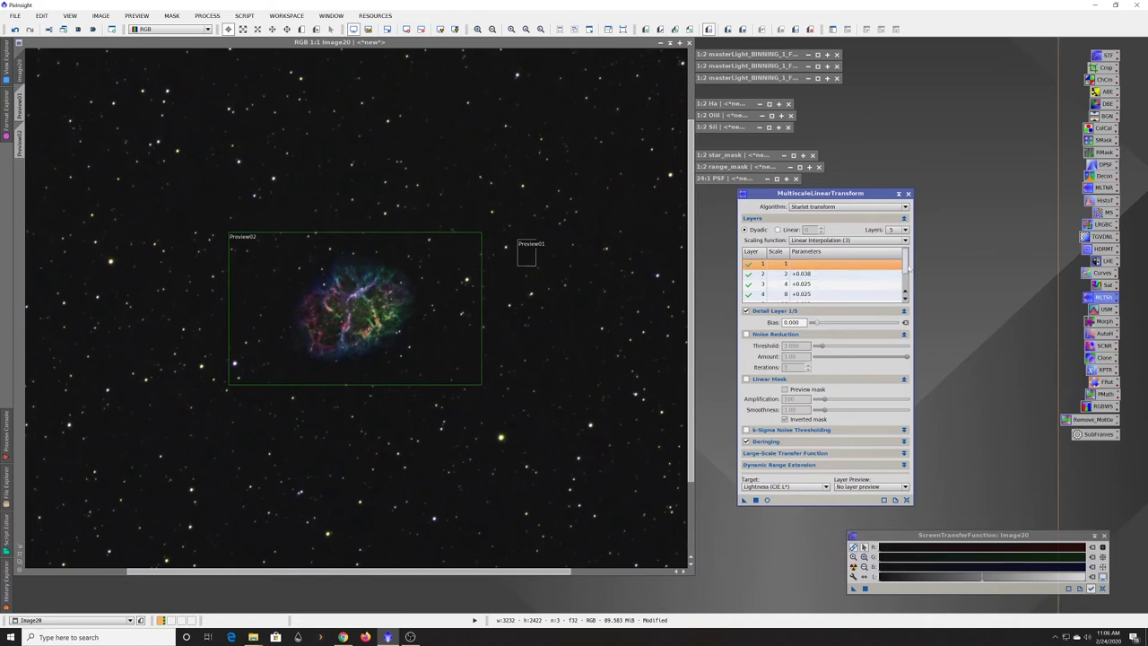
scroll(905, 268, down, 1)
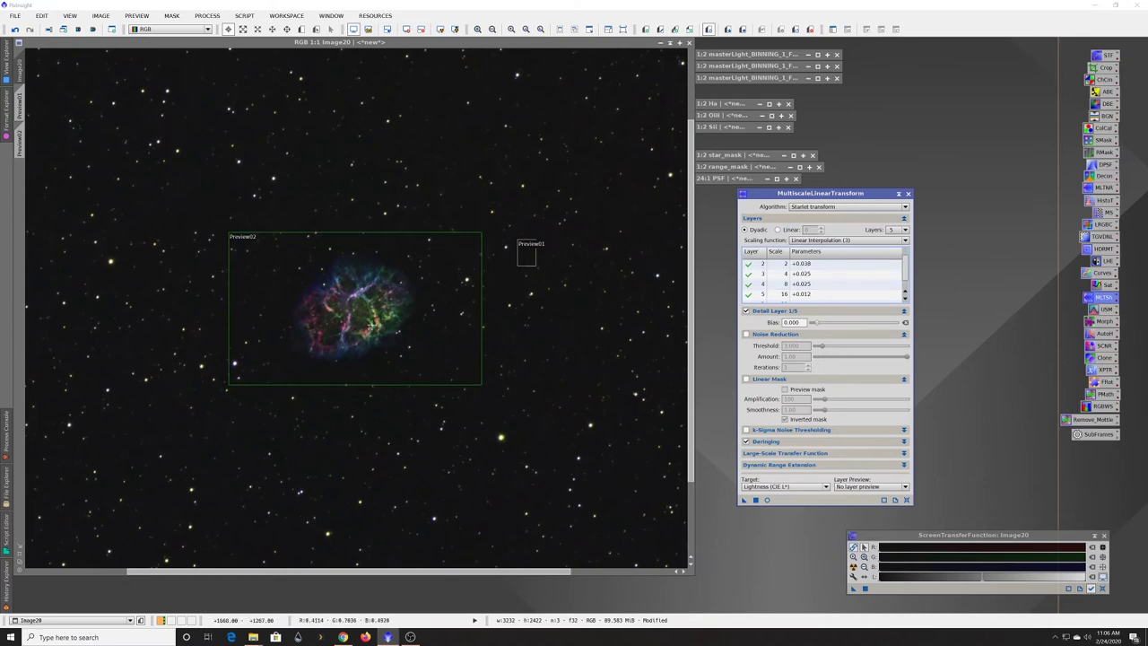
scroll(812, 269, up, 2)
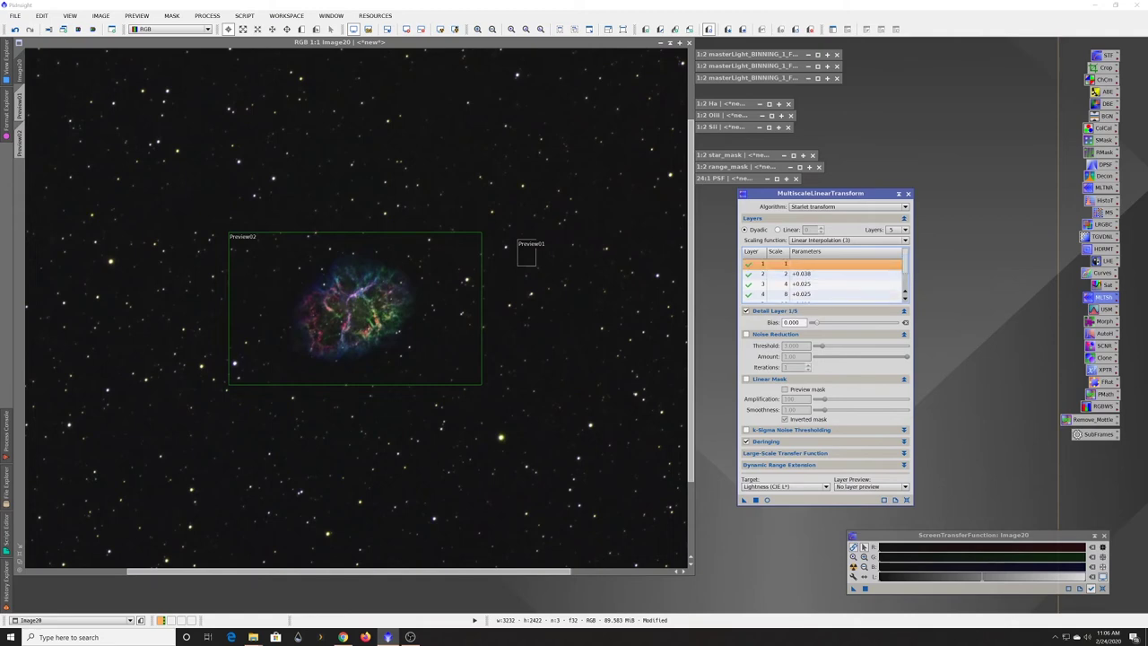
scroll(906, 269, down, 2)
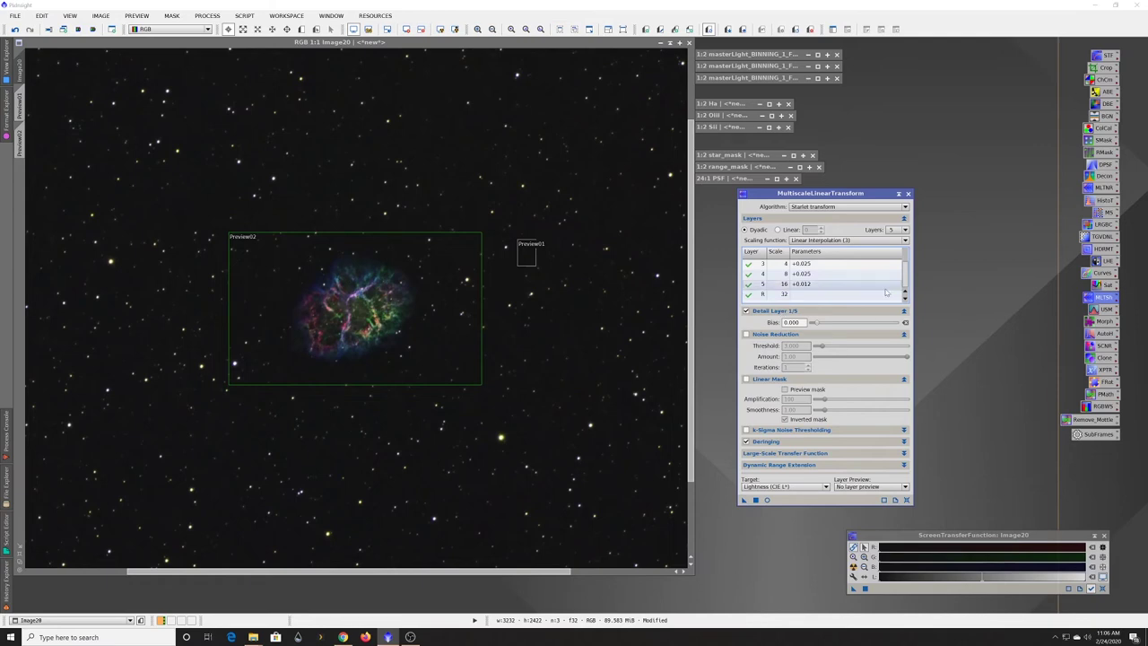
scroll(907, 267, up, 2)
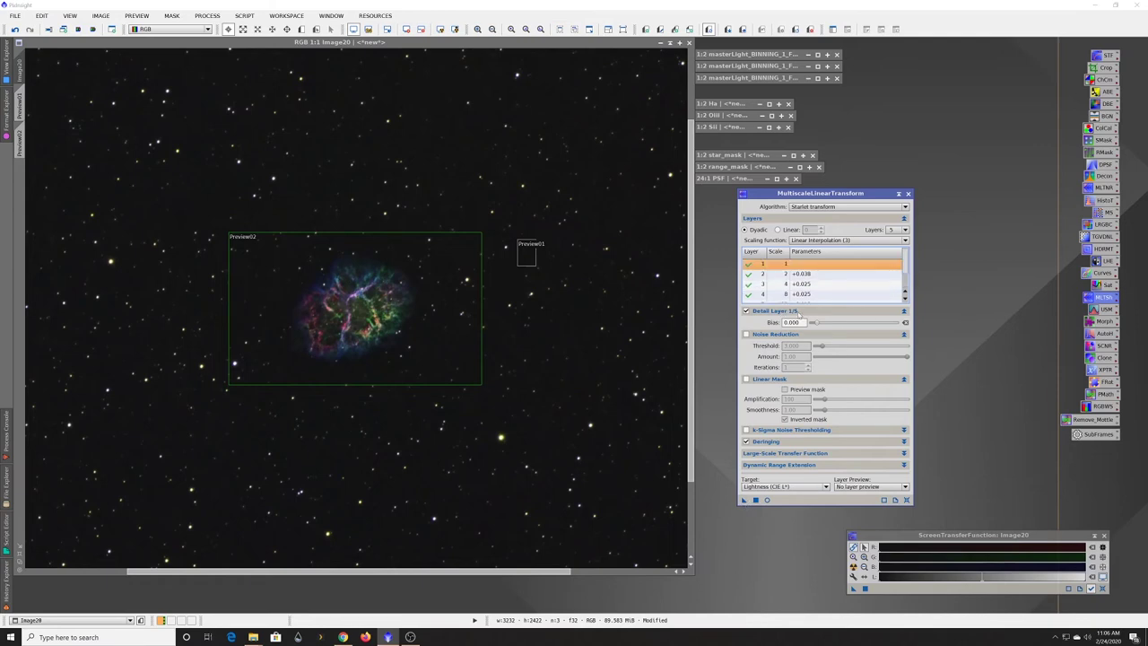
mouse_move(742, 502)
mouse_down()
mouse_move(469, 396)
mouse_move(743, 498)
mouse_up()
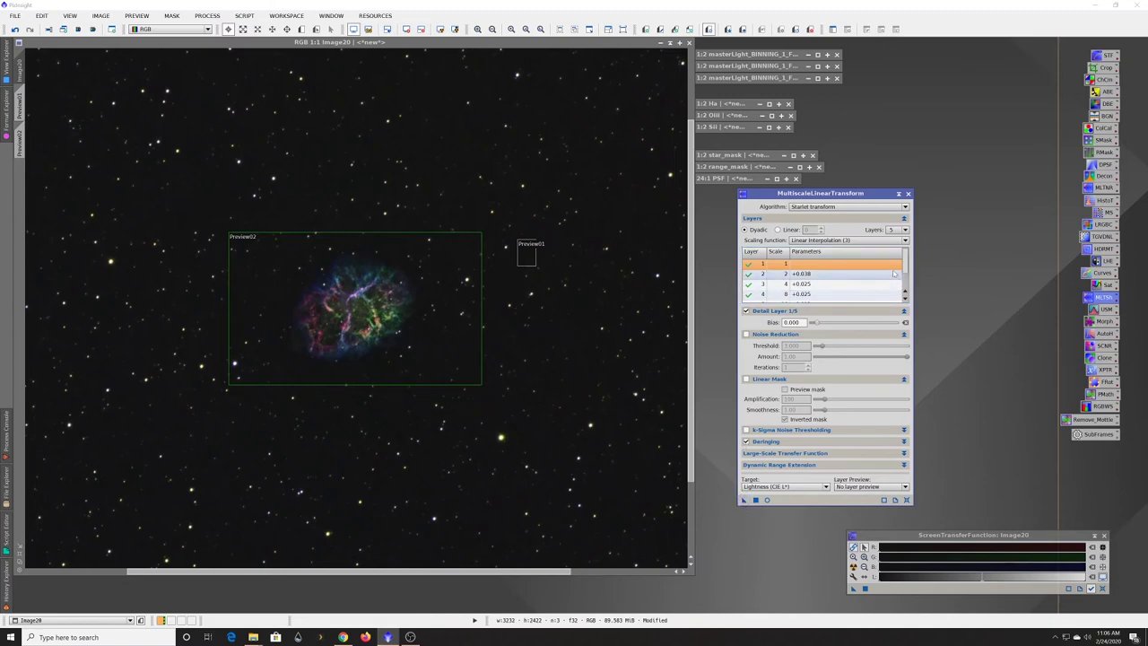
Step: Apply layer biases +0.038, +0.025, +0.025, +0.012 with deringing to Image20
scroll(908, 273, down, 1)
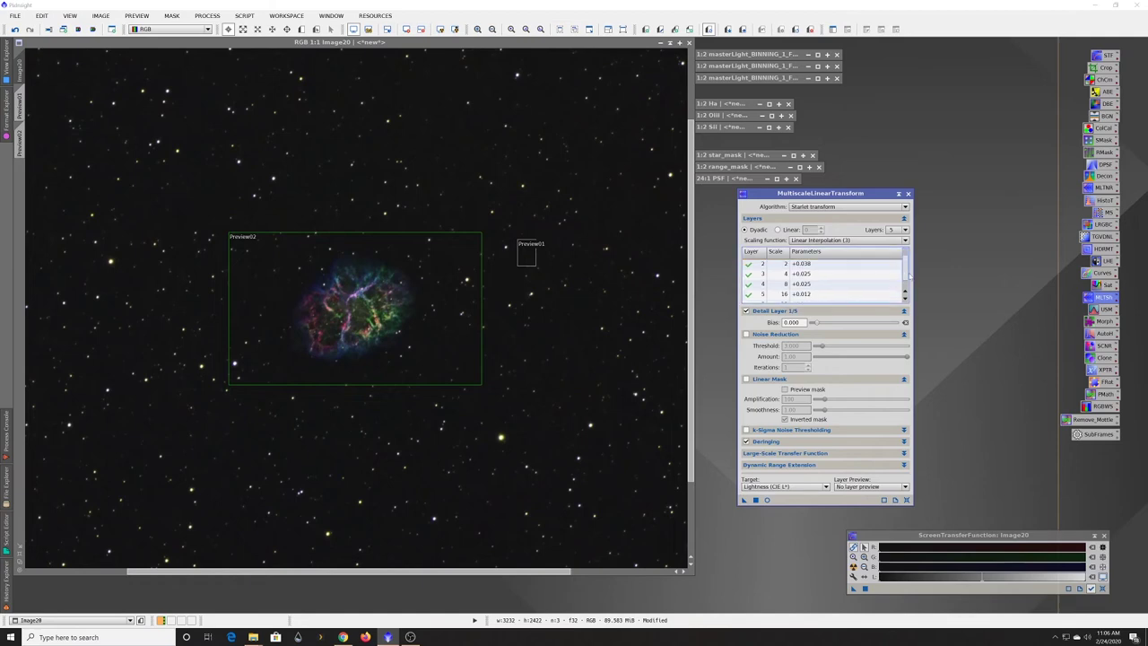
scroll(909, 274, up, 1)
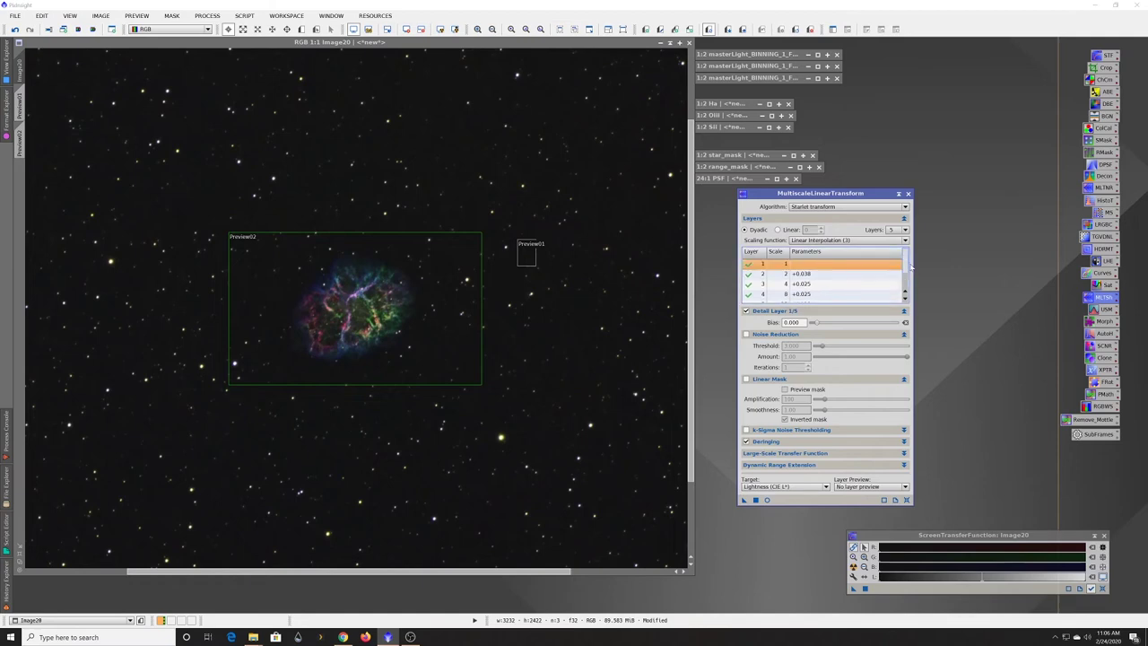
scroll(910, 271, down, 2)
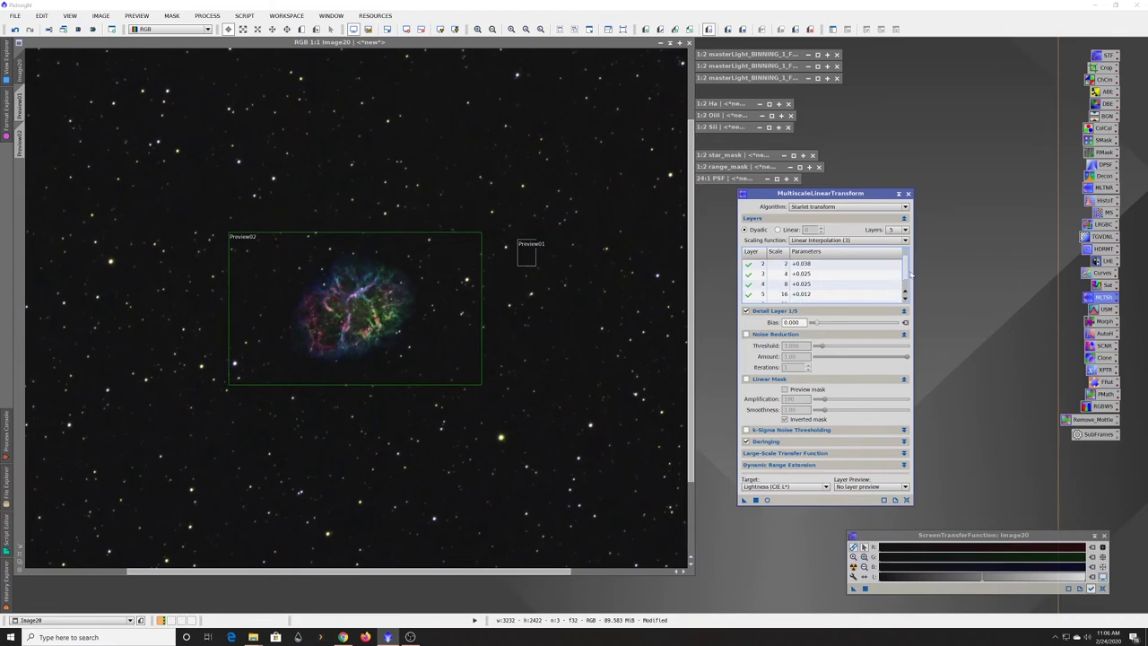
scroll(909, 278, up, 1)
click(800, 264)
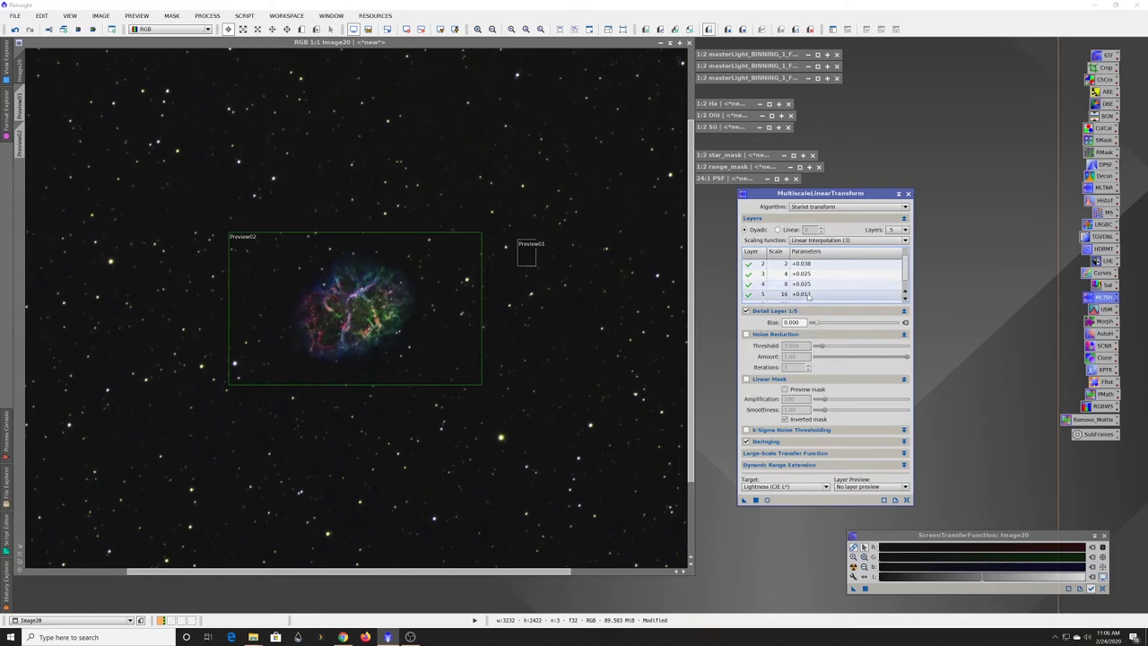
drag(742, 500, 381, 348)
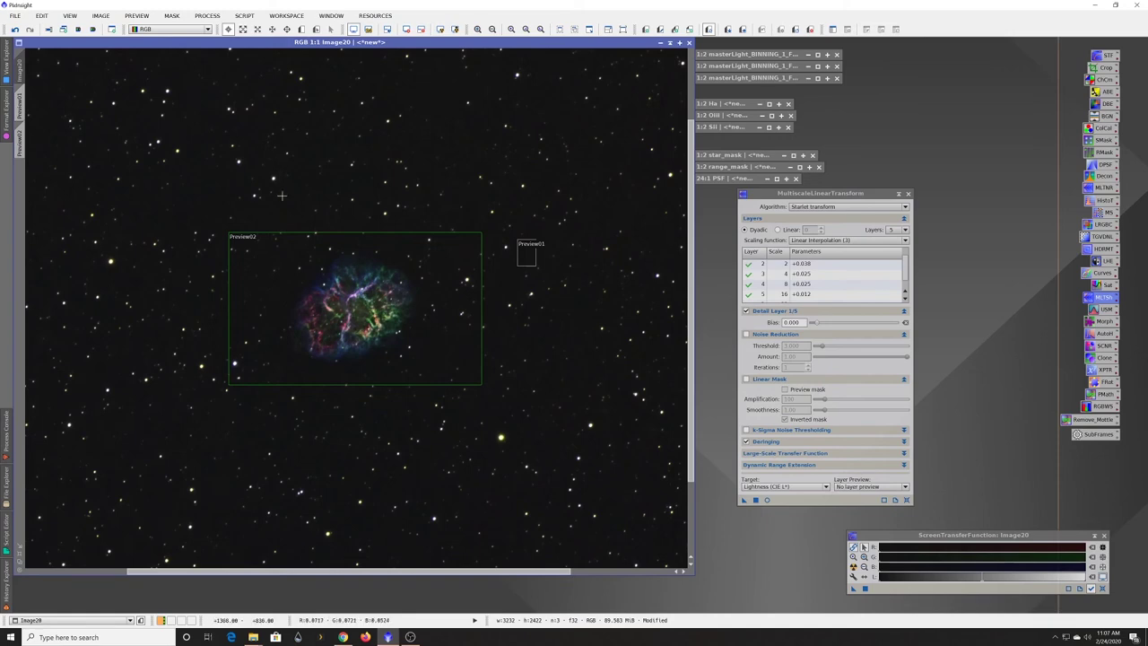
Step: Zoom into the nebula and toggle Undo/Redo repeatedly to compare it with and without sharpening
scroll(282, 195, up, 1)
scroll(282, 227, up, 1)
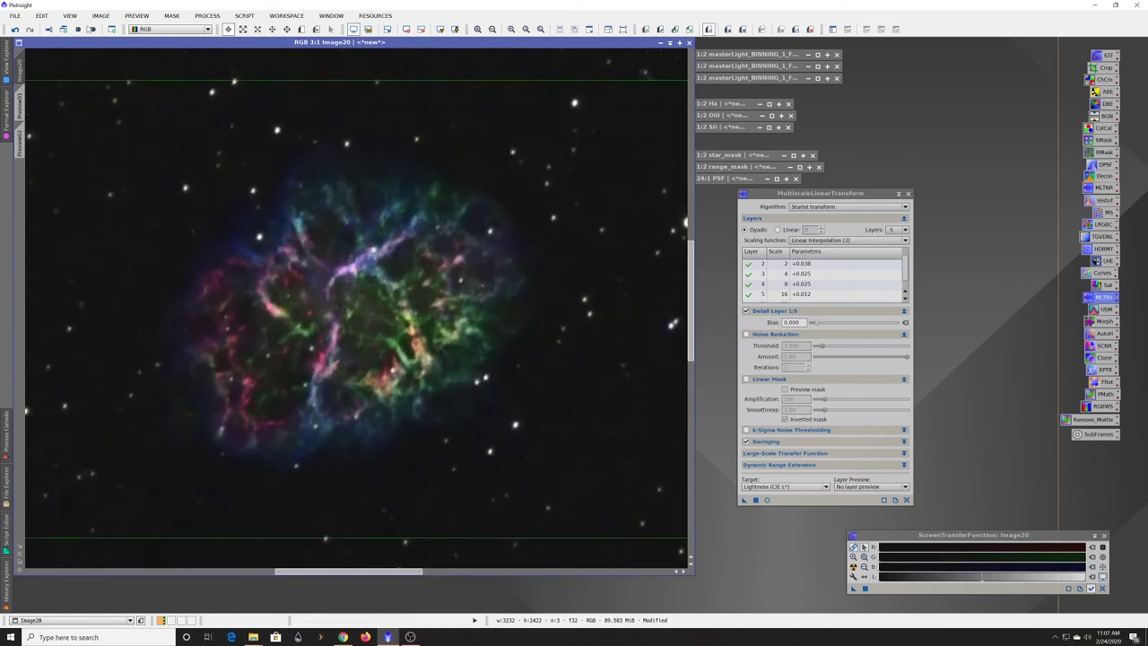
click(14, 30)
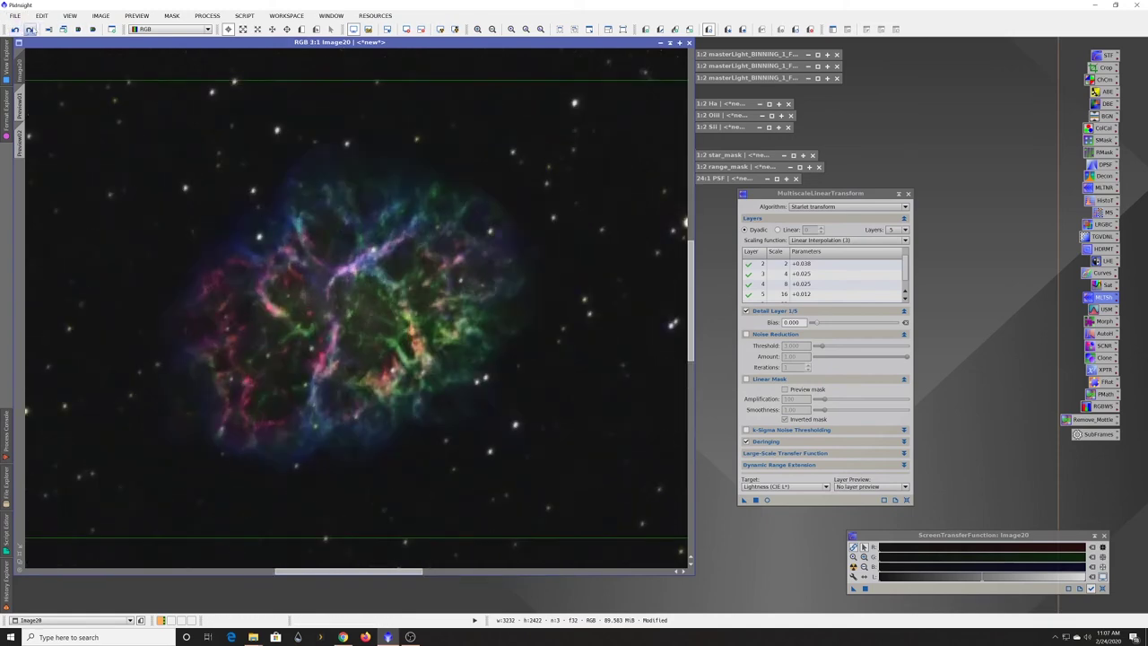
click(30, 30)
click(14, 30)
click(30, 29)
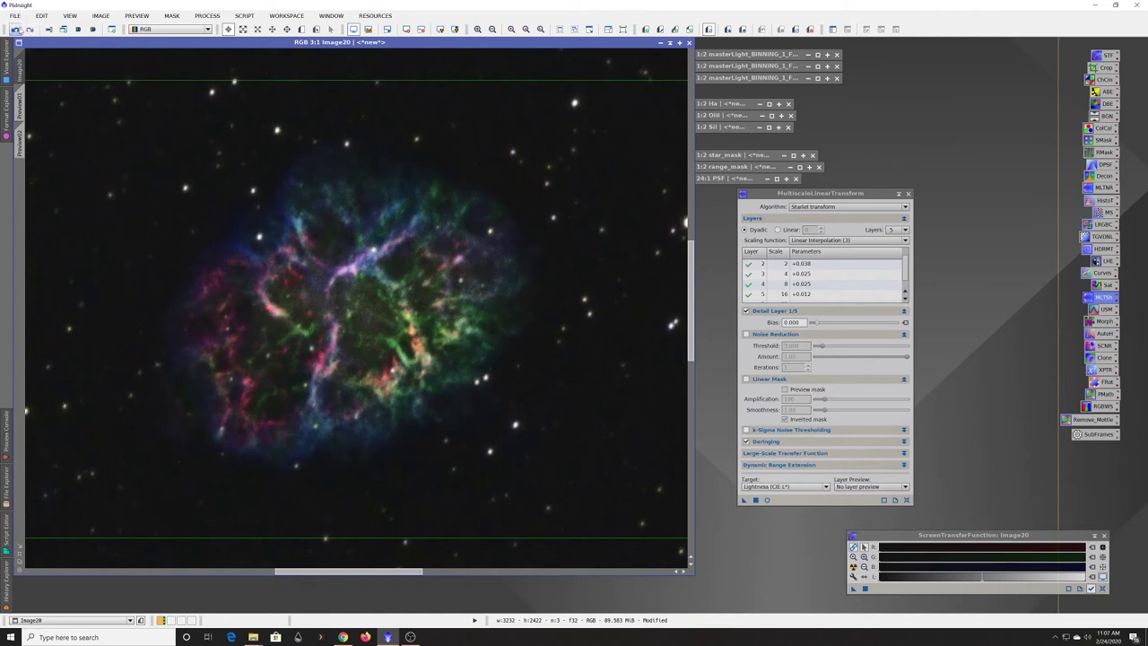
click(15, 29)
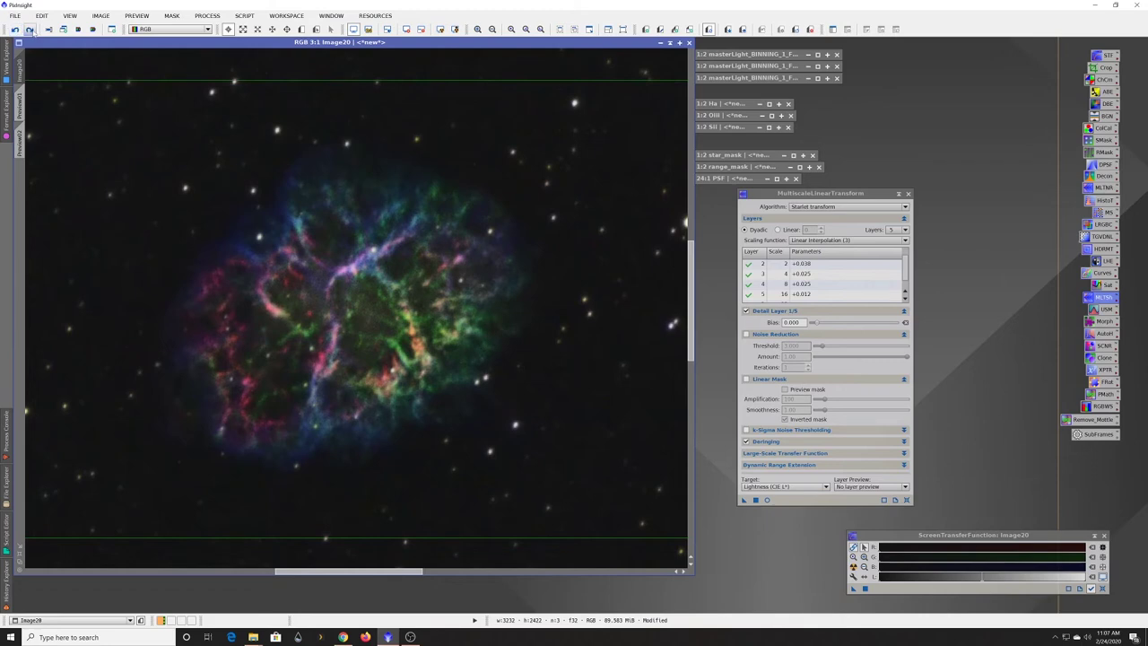
click(29, 30)
click(15, 30)
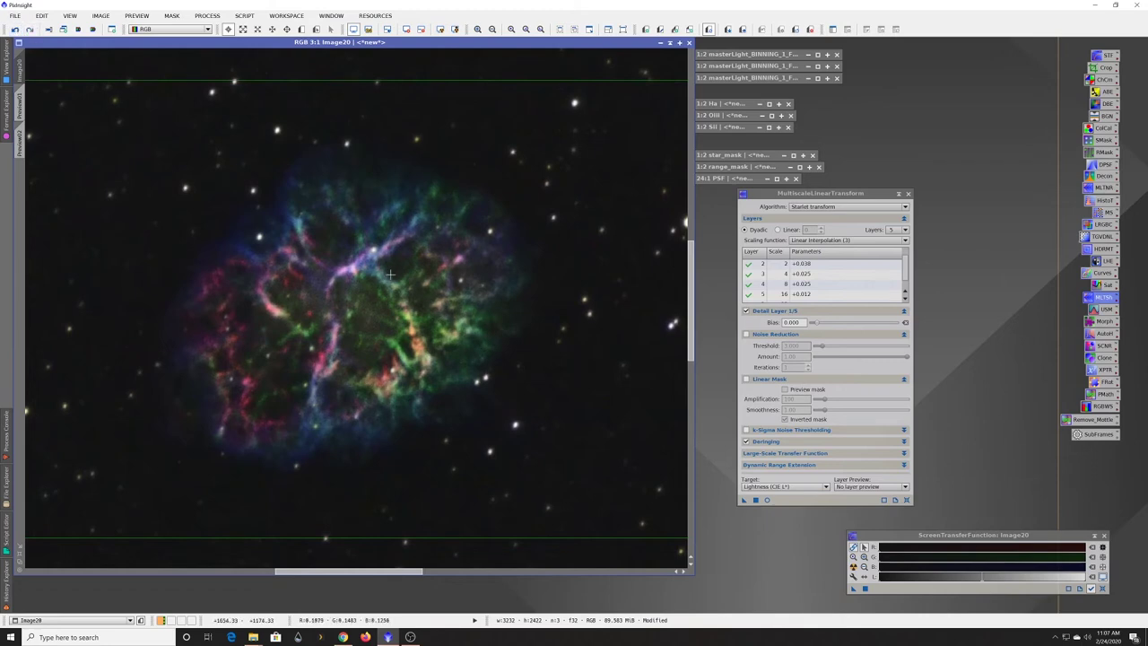
click(14, 30)
click(30, 30)
click(14, 30)
click(30, 30)
Step: Zoom back to 1:1, close MultiscaleLinearTransform, and bring up the UnsharpMask tool
scroll(296, 226, down, 1)
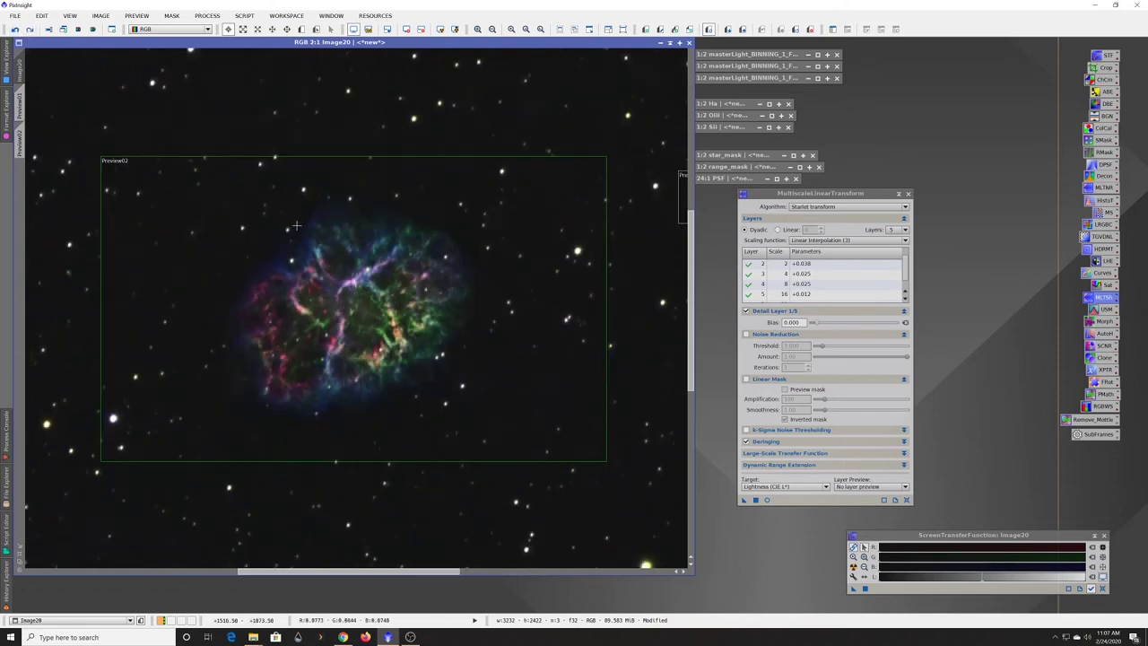
scroll(296, 226, down, 1)
scroll(296, 226, down, 1)
scroll(307, 220, up, 1)
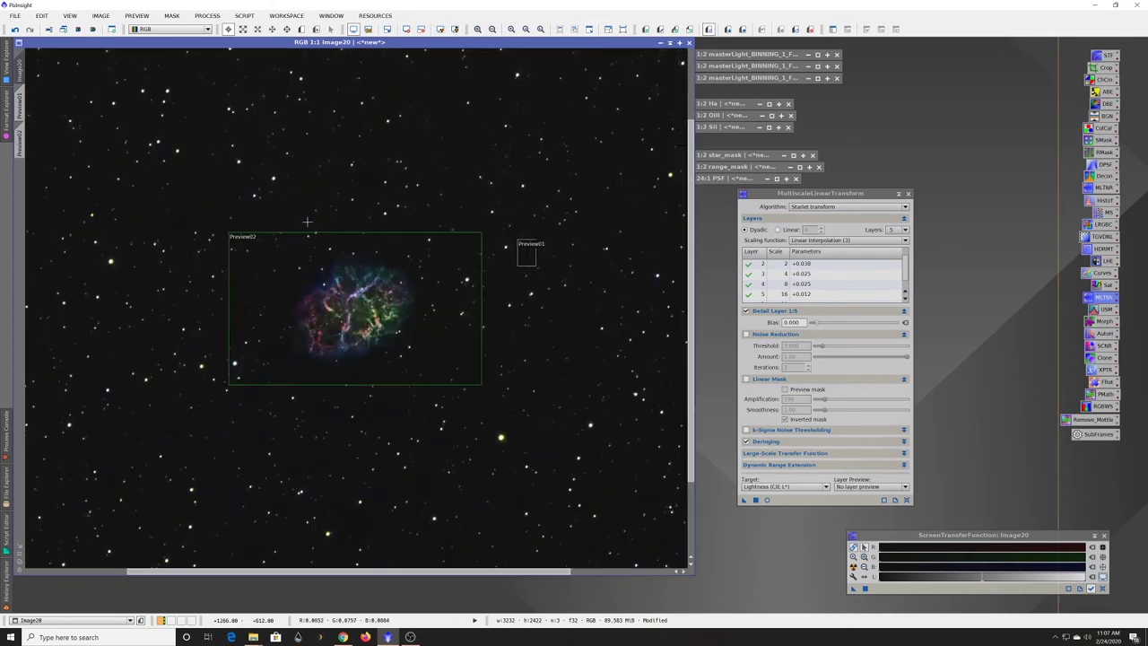
click(907, 193)
double_click(1106, 309)
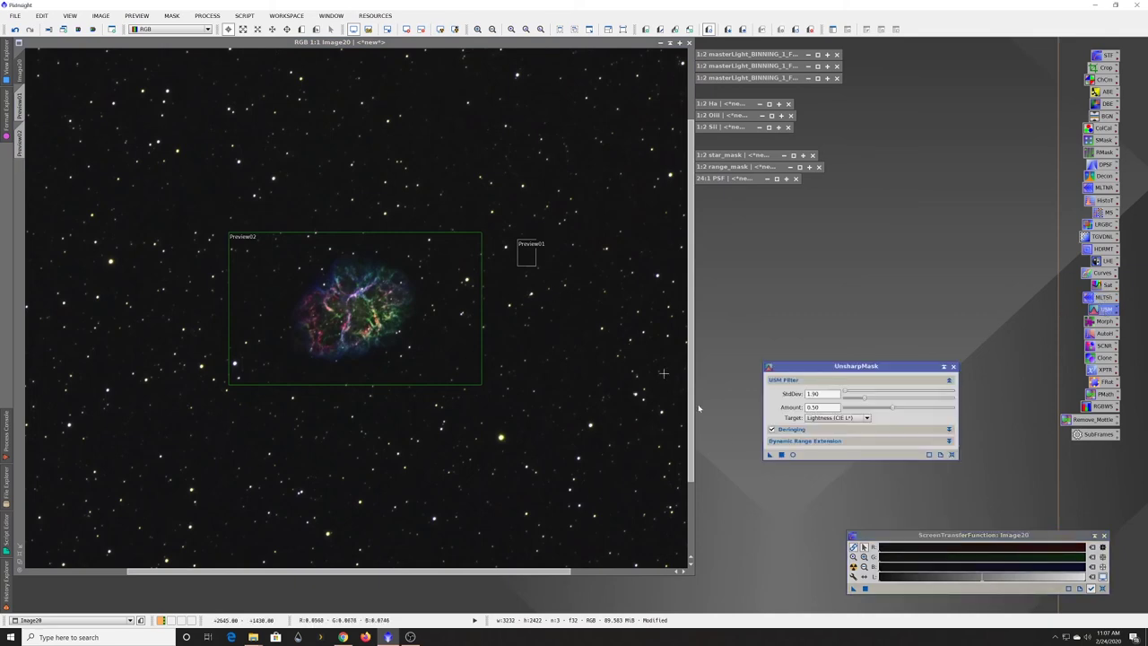
Step: Apply UnsharpMask (StdDev 1.90, amount 0.50) to Image20, then close the UnsharpMask window
click(769, 454)
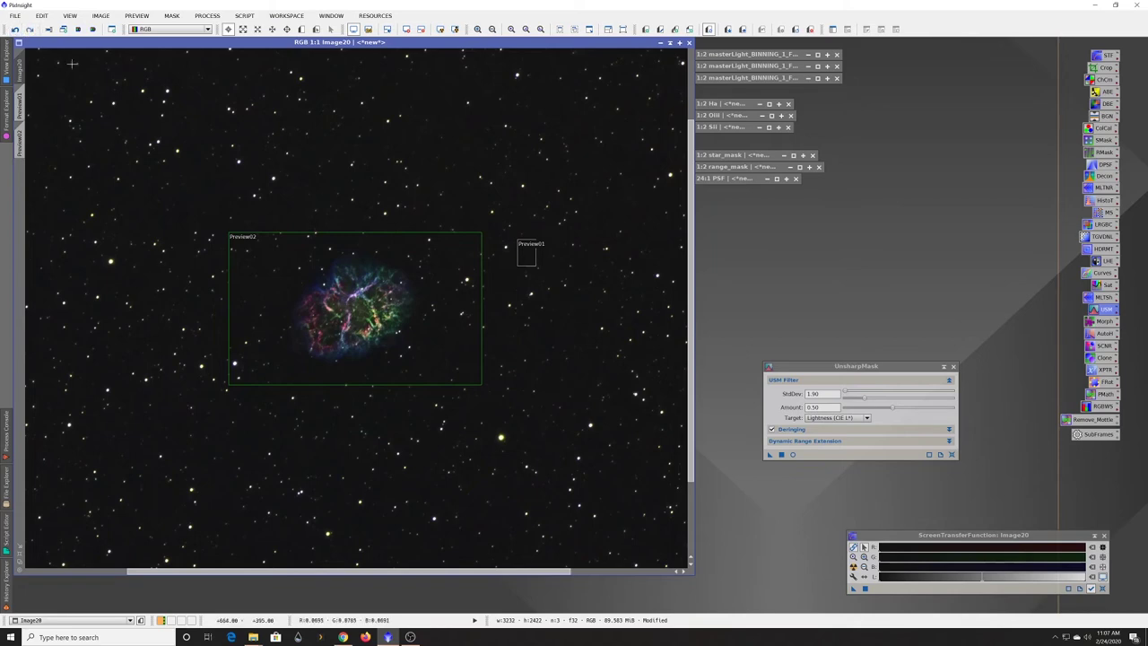
click(954, 368)
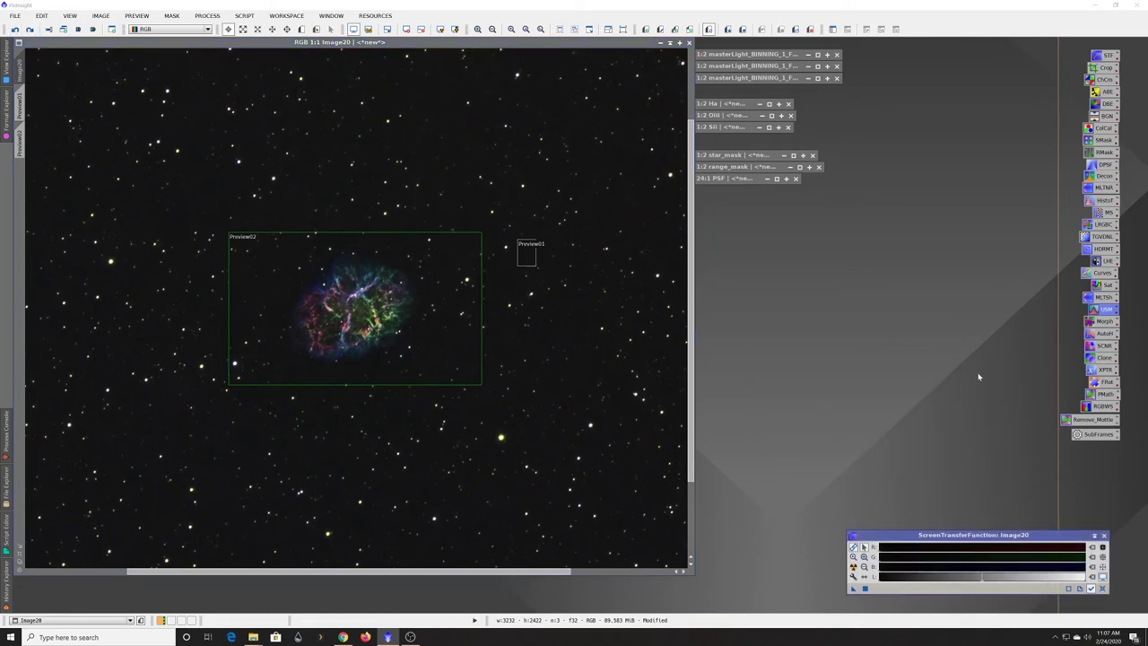
Step: Apply a Morphological Selection star reduction (5x5 circular, 2 iterations) to Image20
double_click(1103, 321)
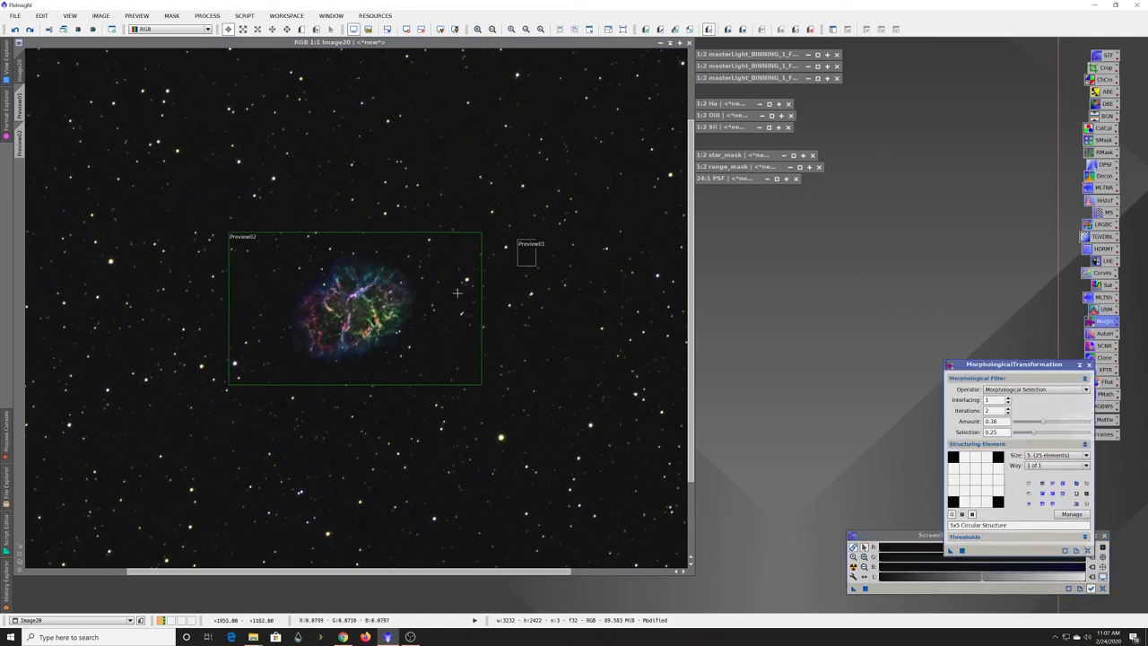
scroll(458, 292, down, 1)
scroll(455, 292, up, 1)
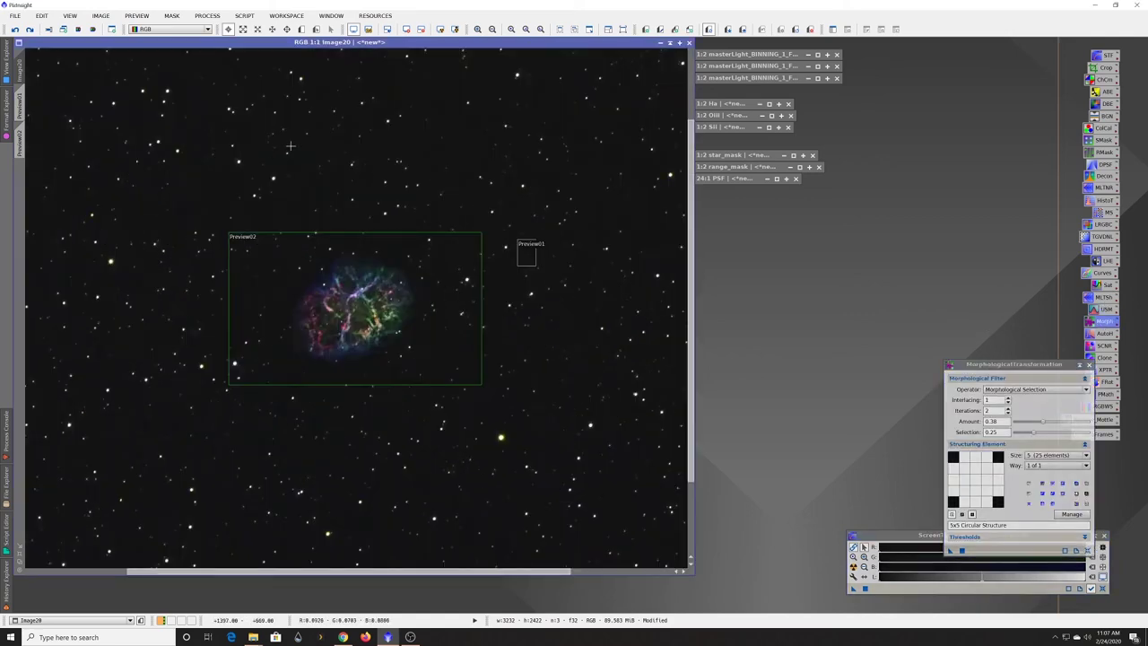
drag(1004, 365, 818, 242)
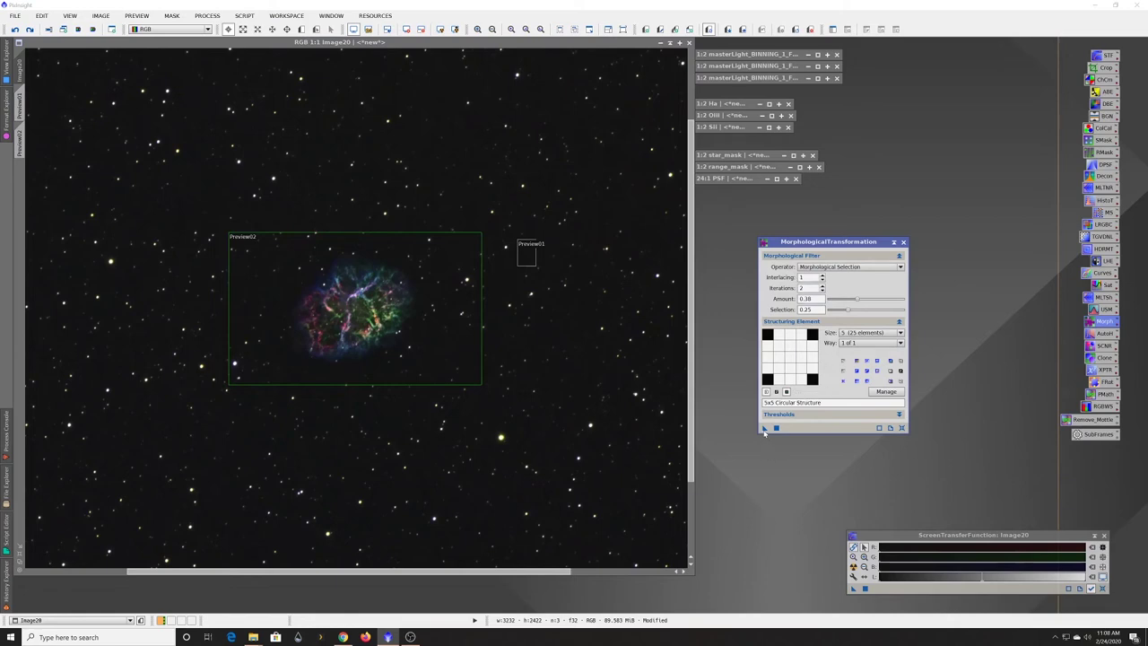
drag(763, 428, 610, 397)
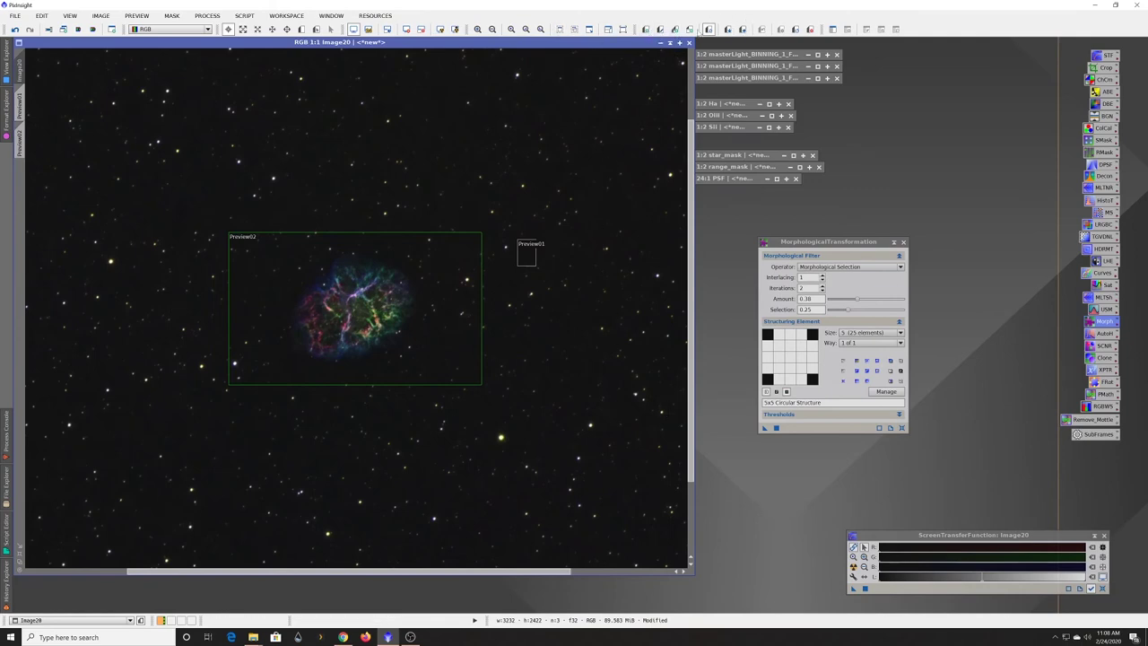
Step: Toggle Undo/Redo to compare the 2-iteration star reduction against the original, ending undone
click(14, 29)
click(30, 31)
click(14, 30)
click(29, 29)
scroll(328, 263, up, 1)
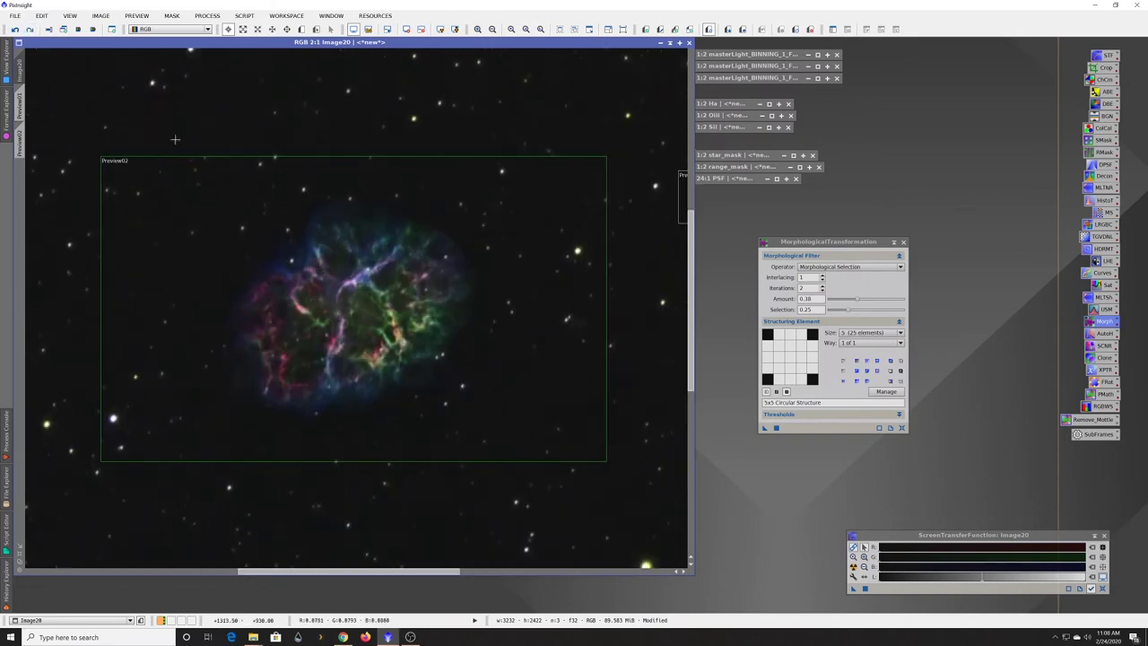
click(15, 30)
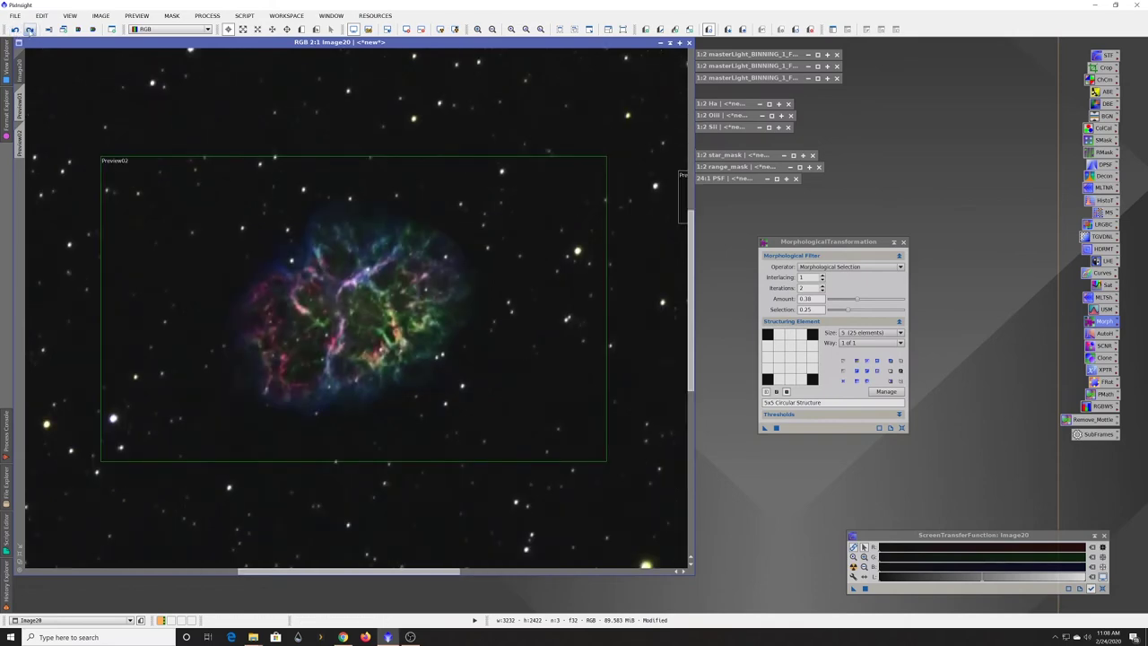
click(29, 30)
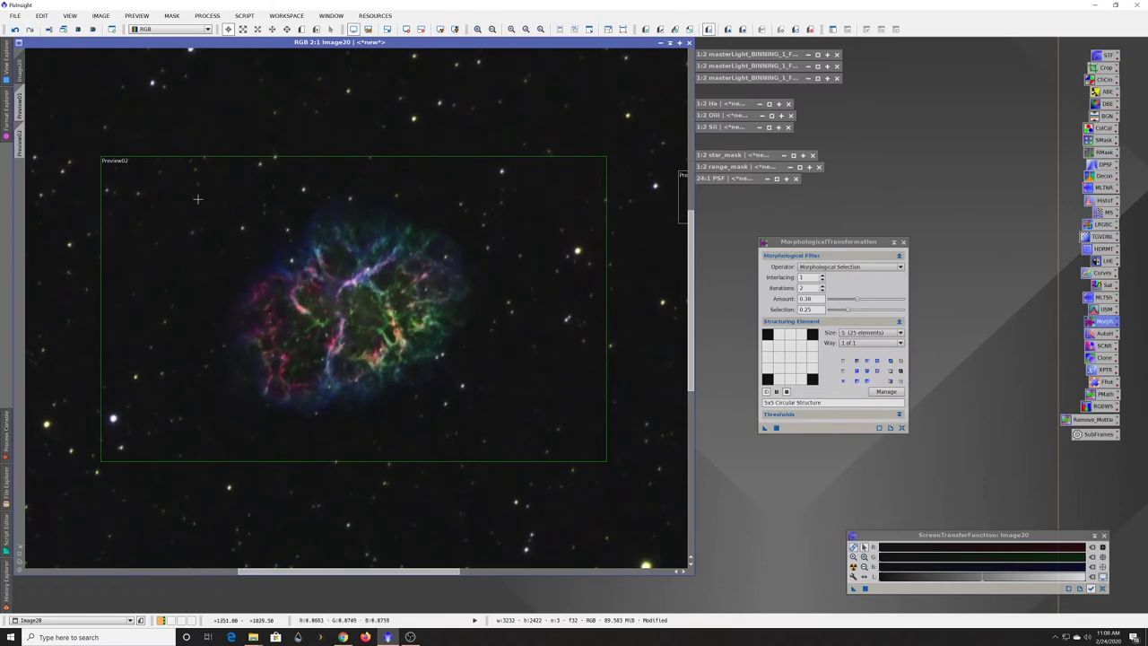
click(14, 29)
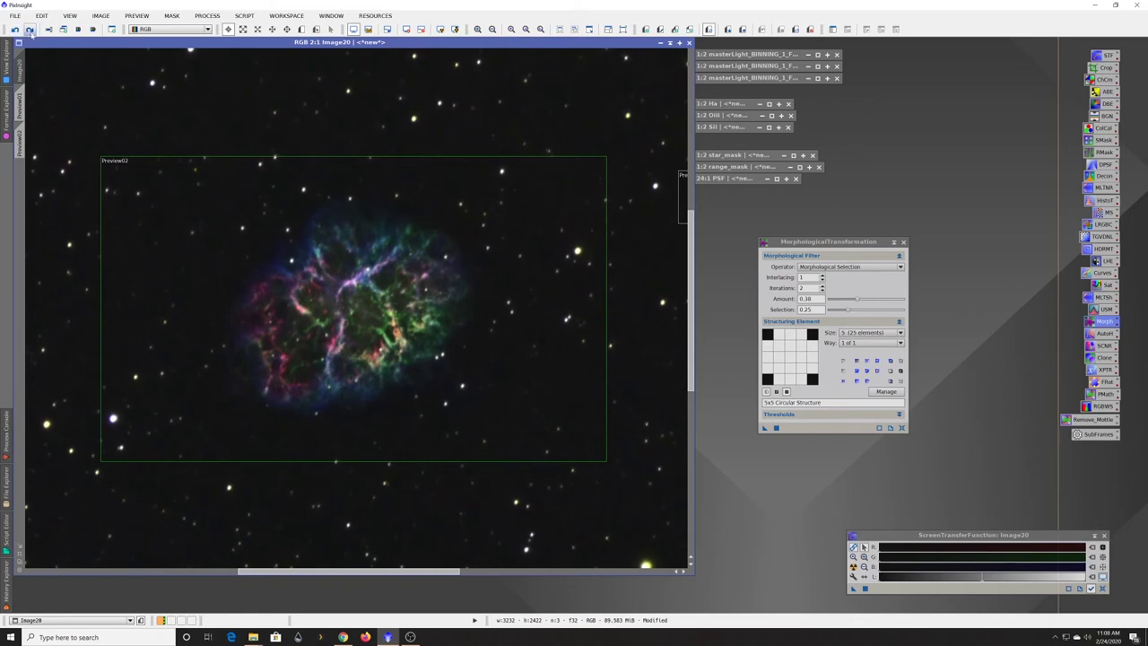
click(30, 29)
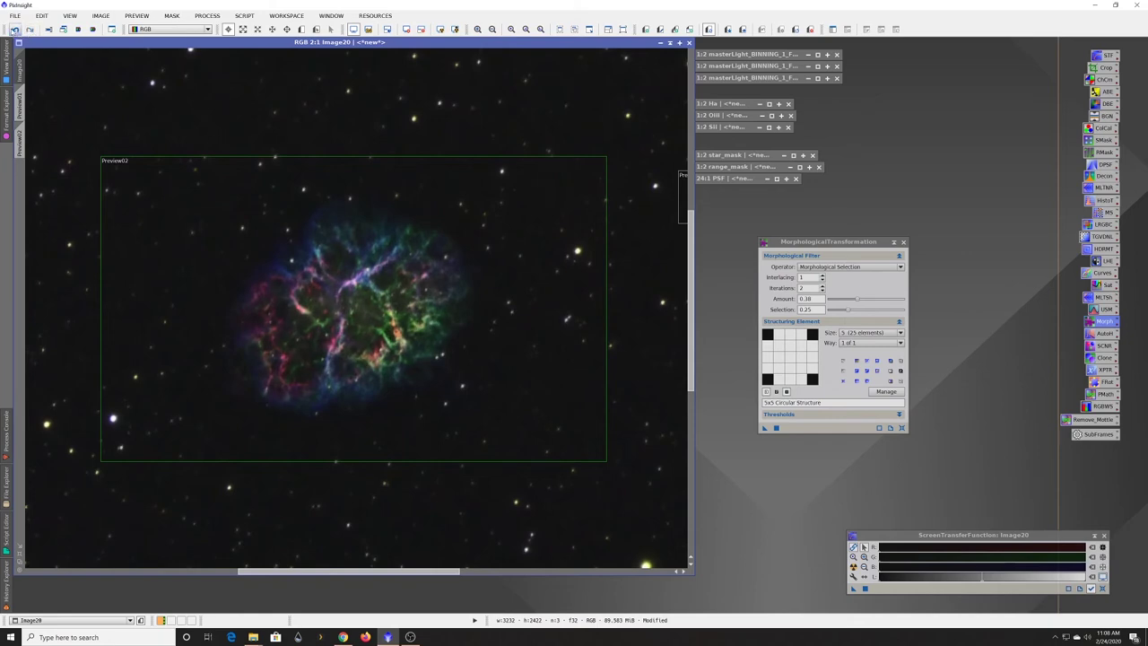
click(15, 30)
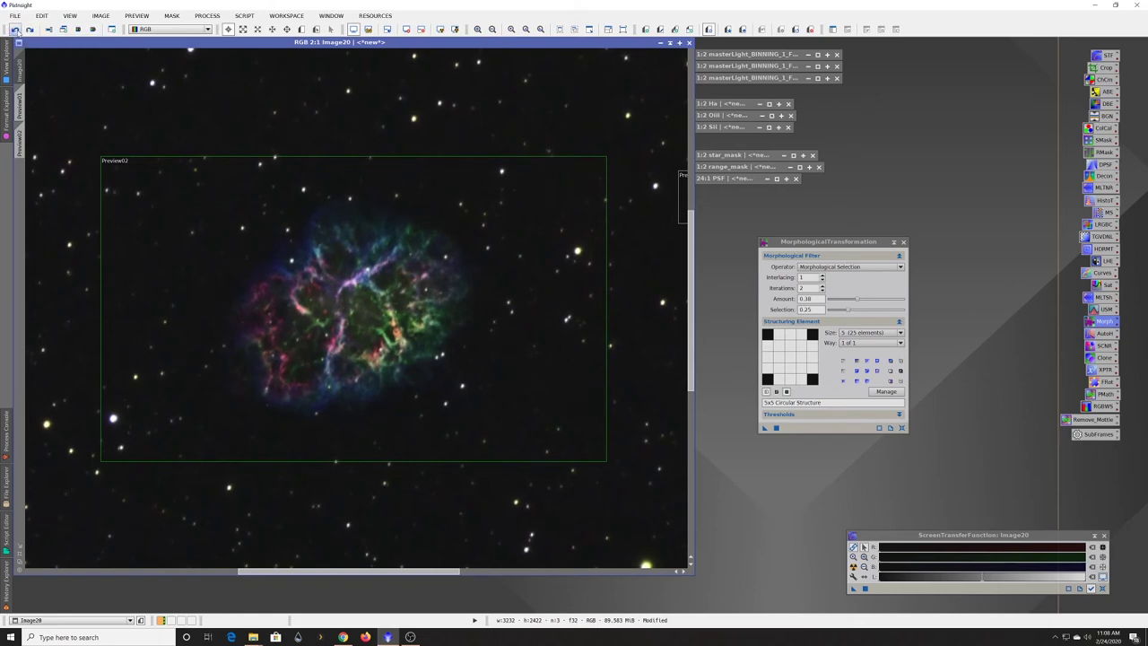
Step: Set Iterations to 1, reapply the star reduction, and compare before reverting it
double_click(809, 287)
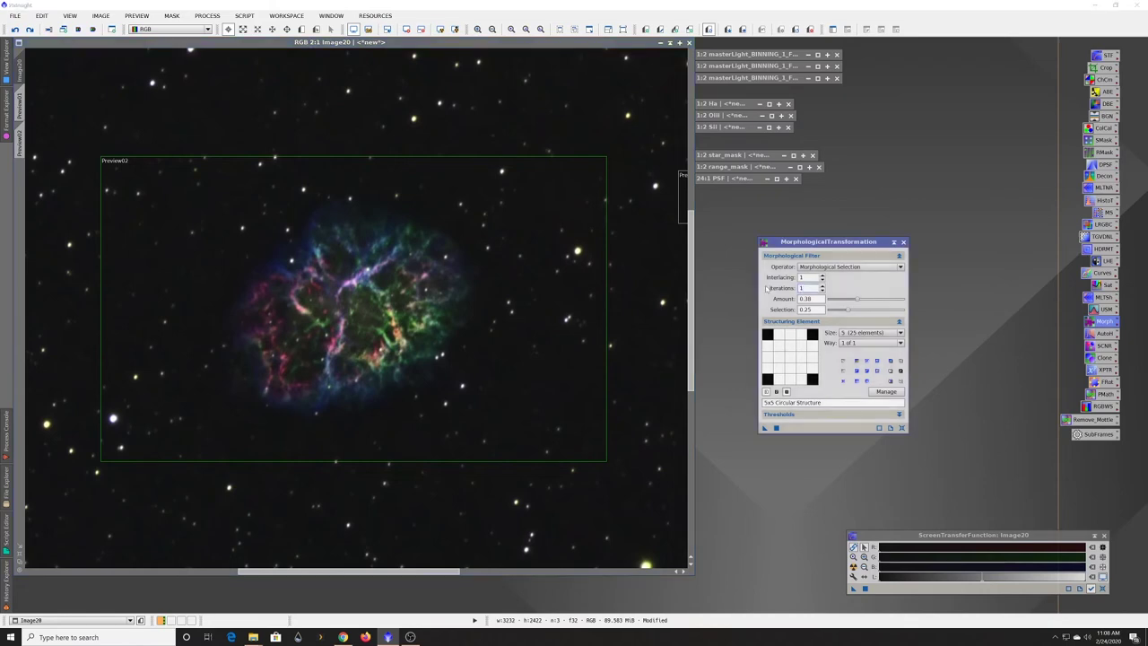
drag(764, 428, 580, 376)
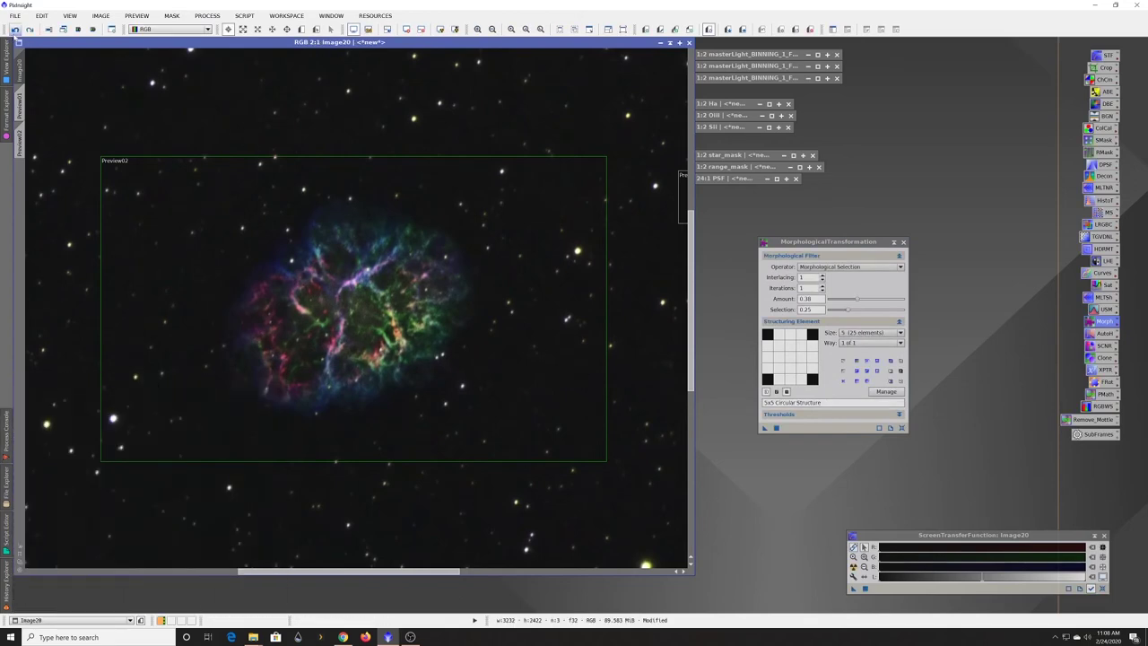
click(14, 29)
click(29, 30)
click(14, 29)
Step: Run StarMask from the SMask icon on Image20 to generate the star_mask1 image
double_click(1102, 141)
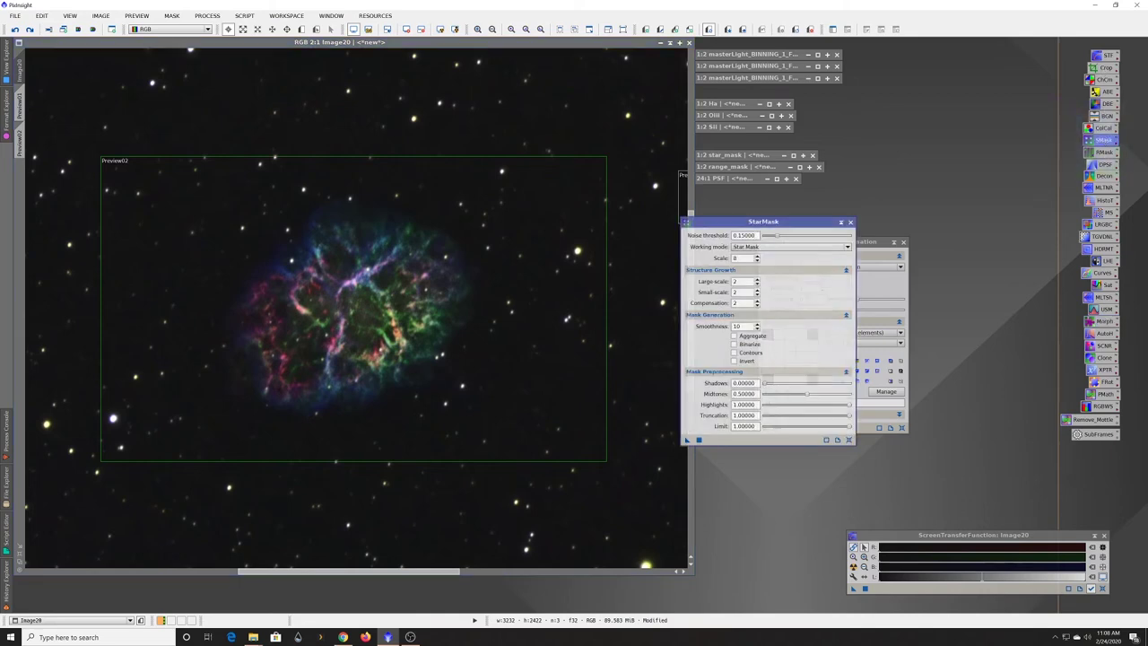
drag(756, 224, 784, 224)
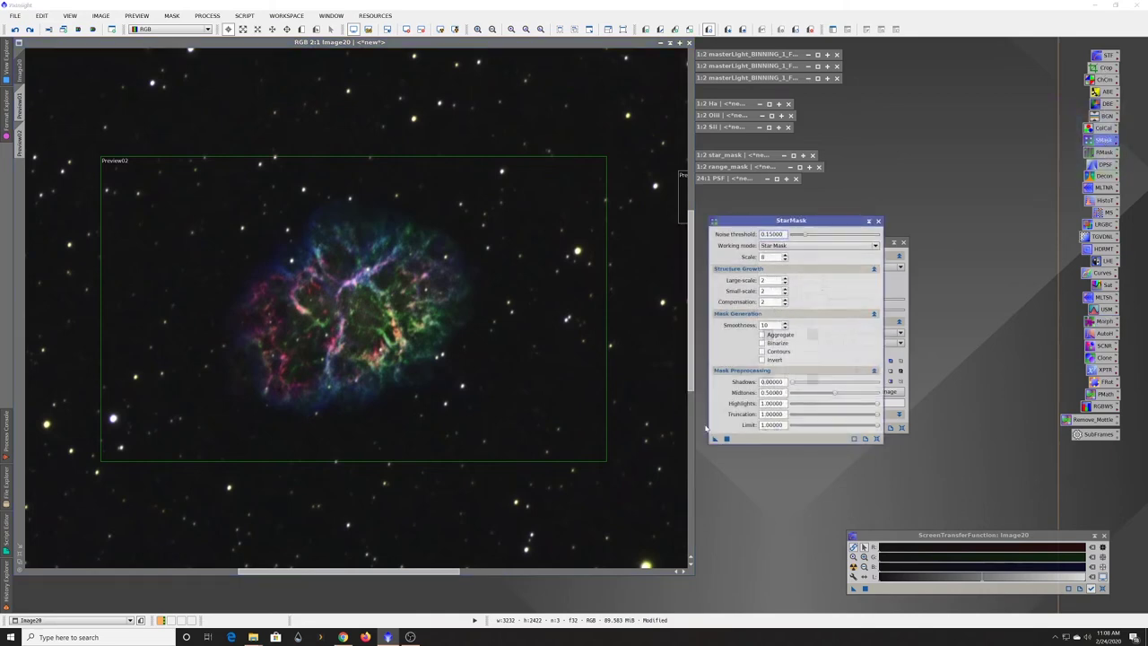
drag(715, 440, 538, 405)
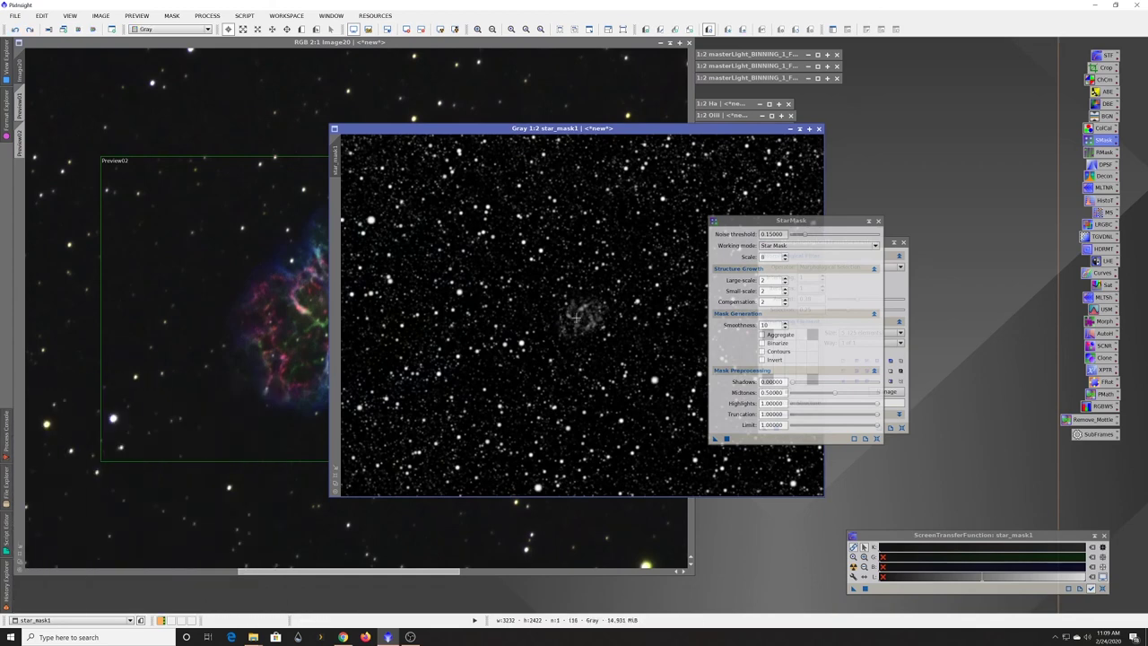
scroll(574, 317, up, 1)
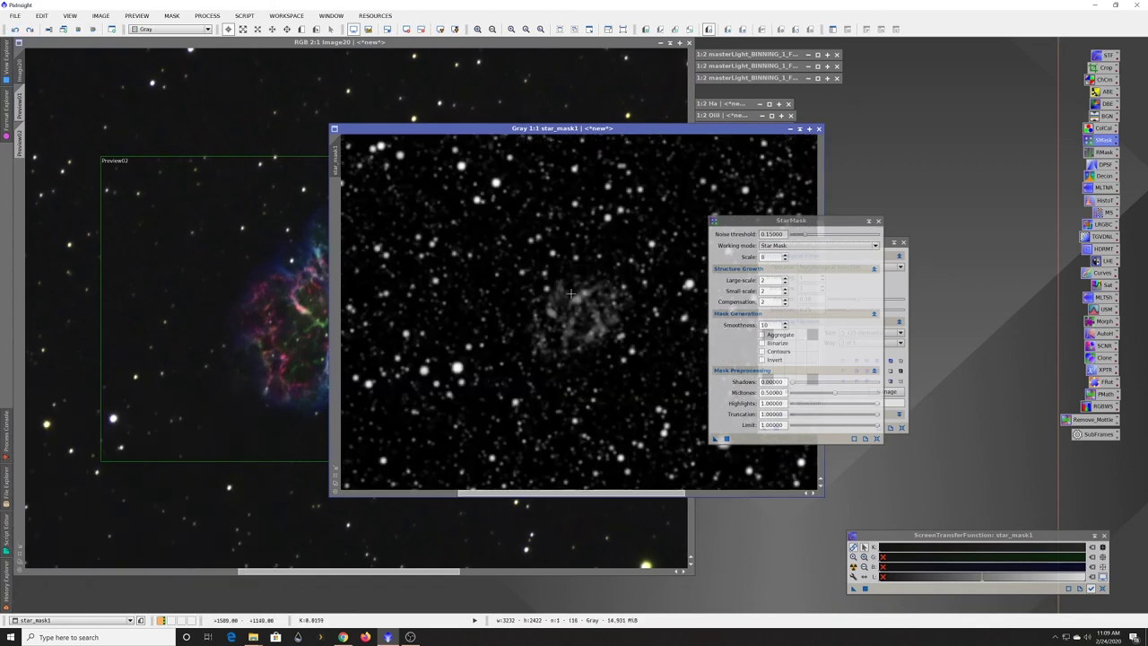
Step: Close StarMask, set star_mask1 as Image20's mask, and minimize star_mask1 aside
click(878, 221)
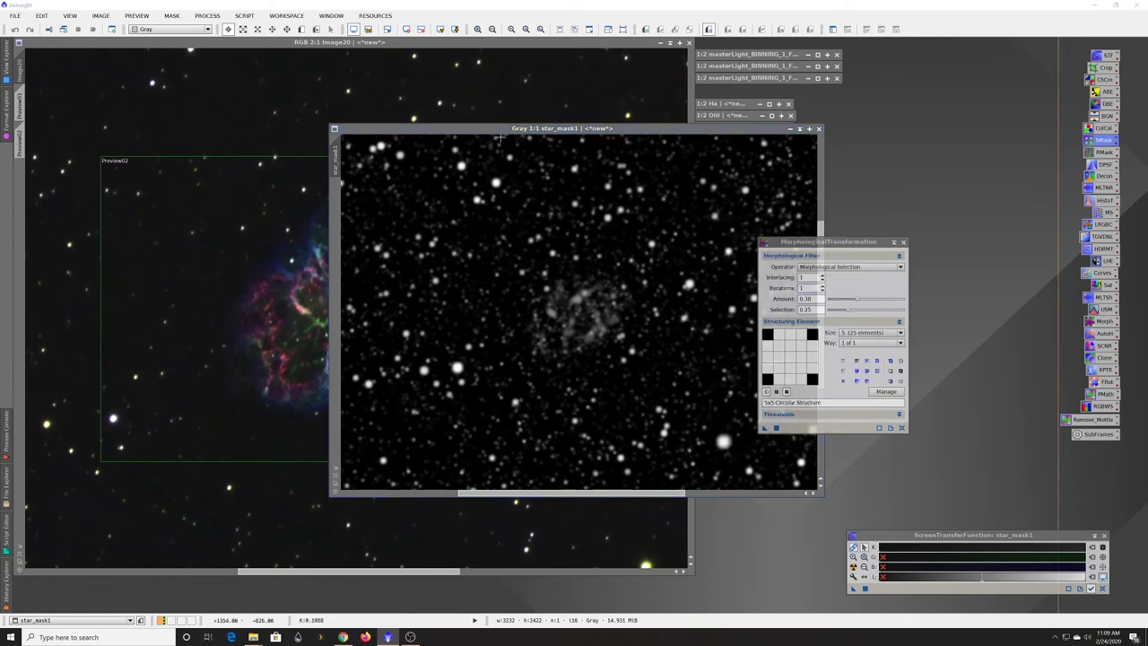
click(342, 162)
drag(31, 201, 25, 200)
click(789, 128)
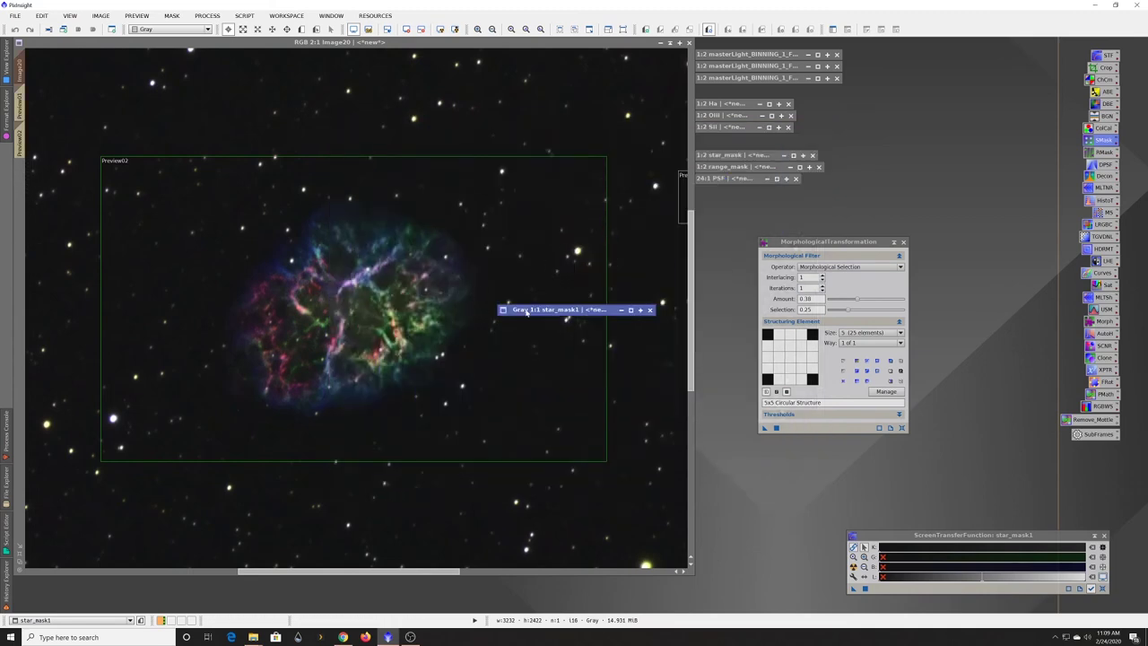
drag(529, 309, 875, 197)
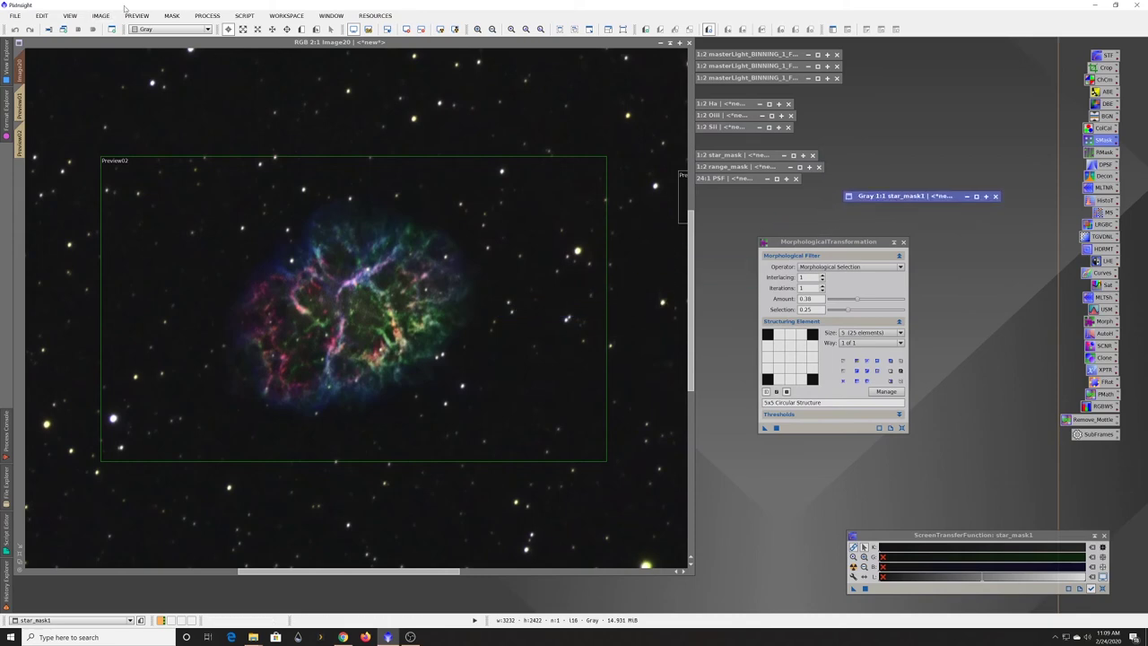
Step: Enable the mask on Image20, hide its red overlay, and set Iterations to 2
click(175, 47)
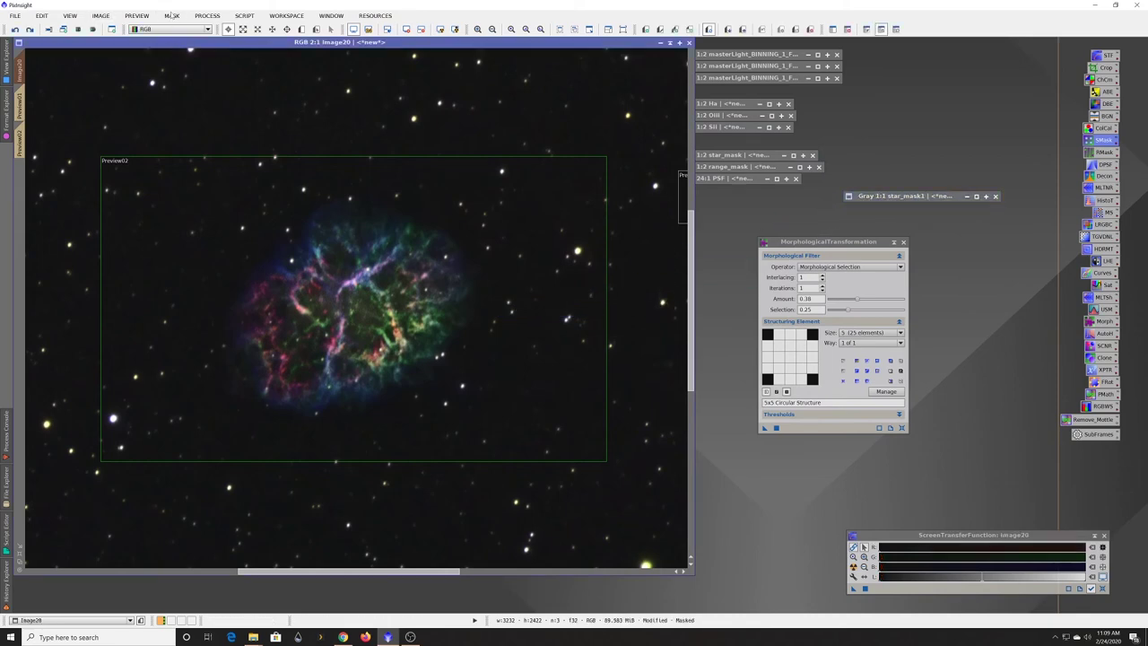
click(171, 15)
click(182, 69)
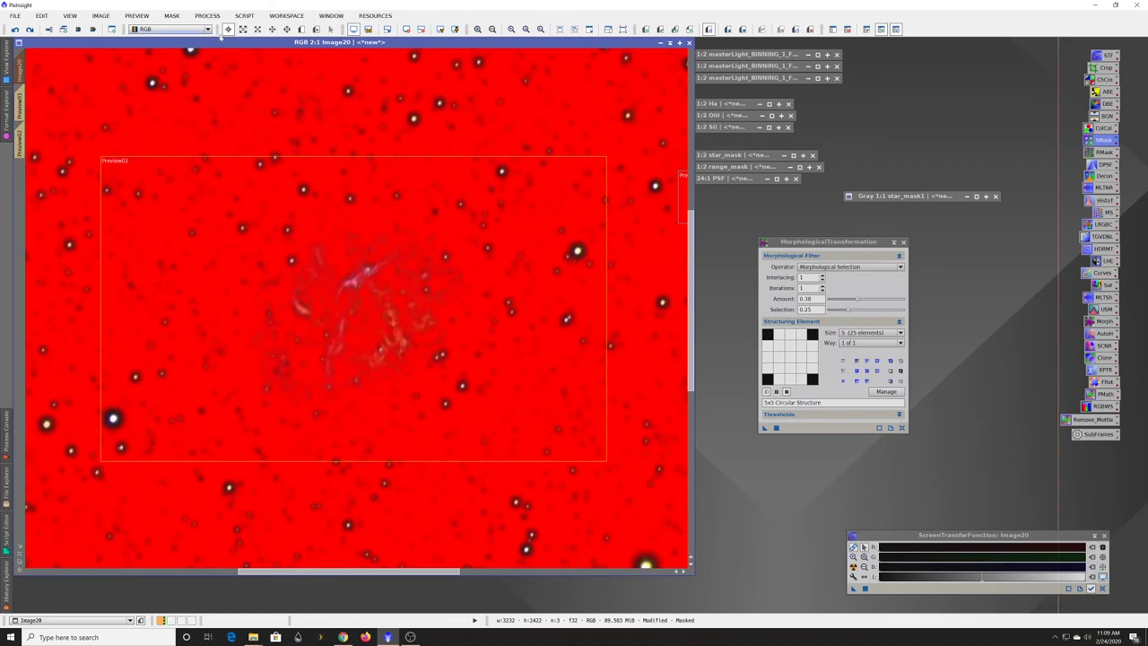
click(171, 15)
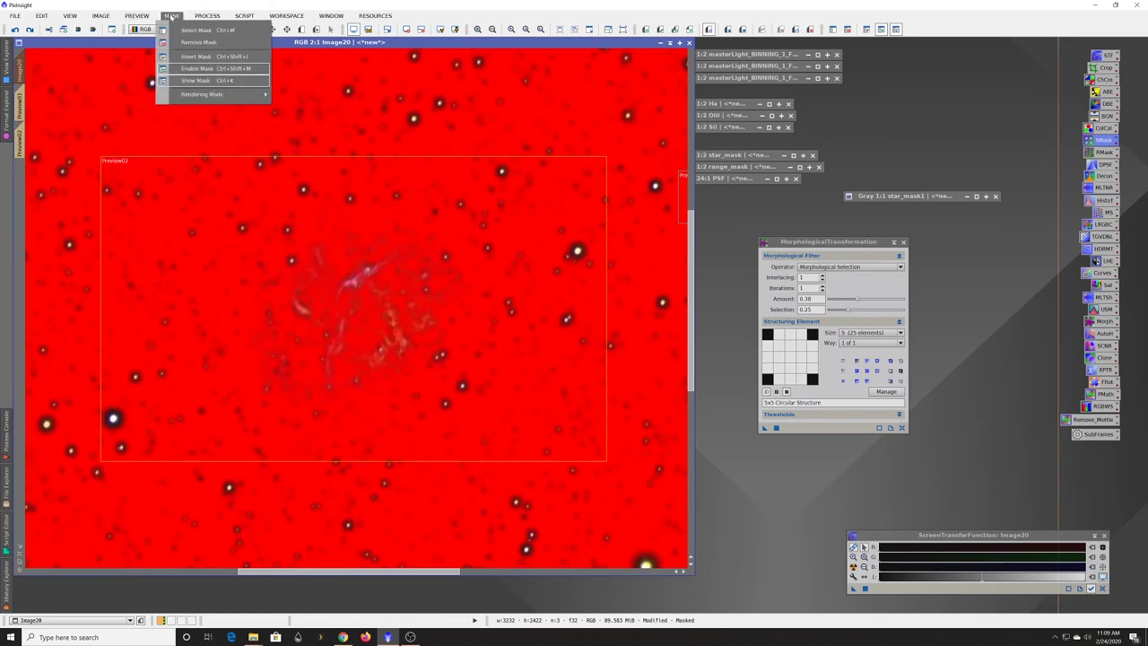
click(190, 80)
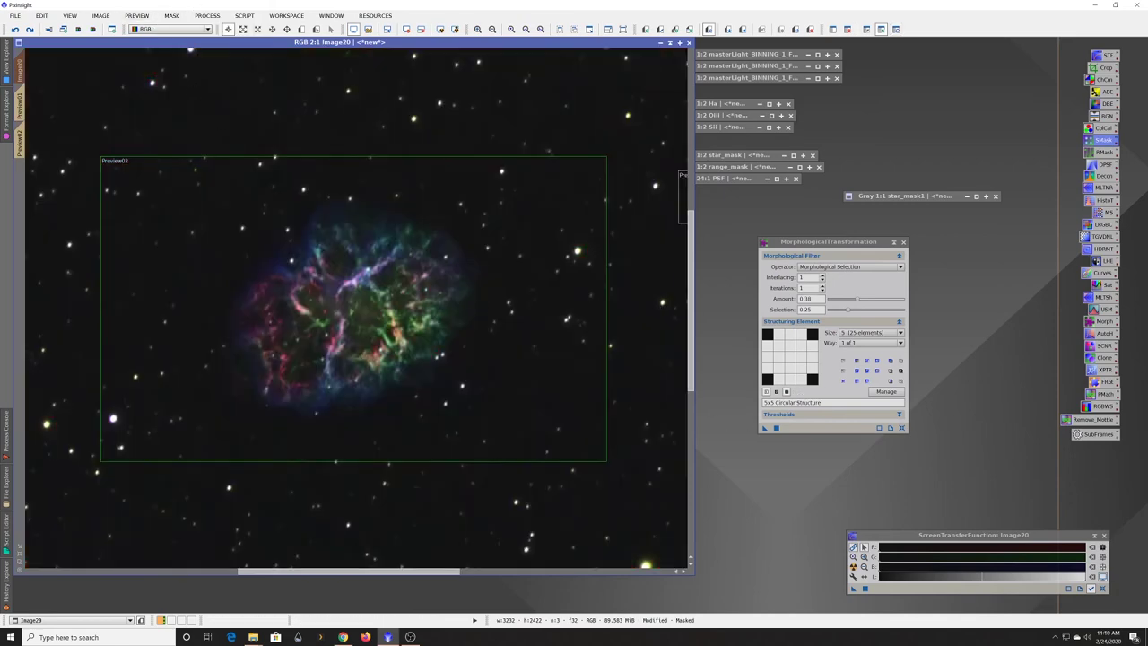
click(806, 287)
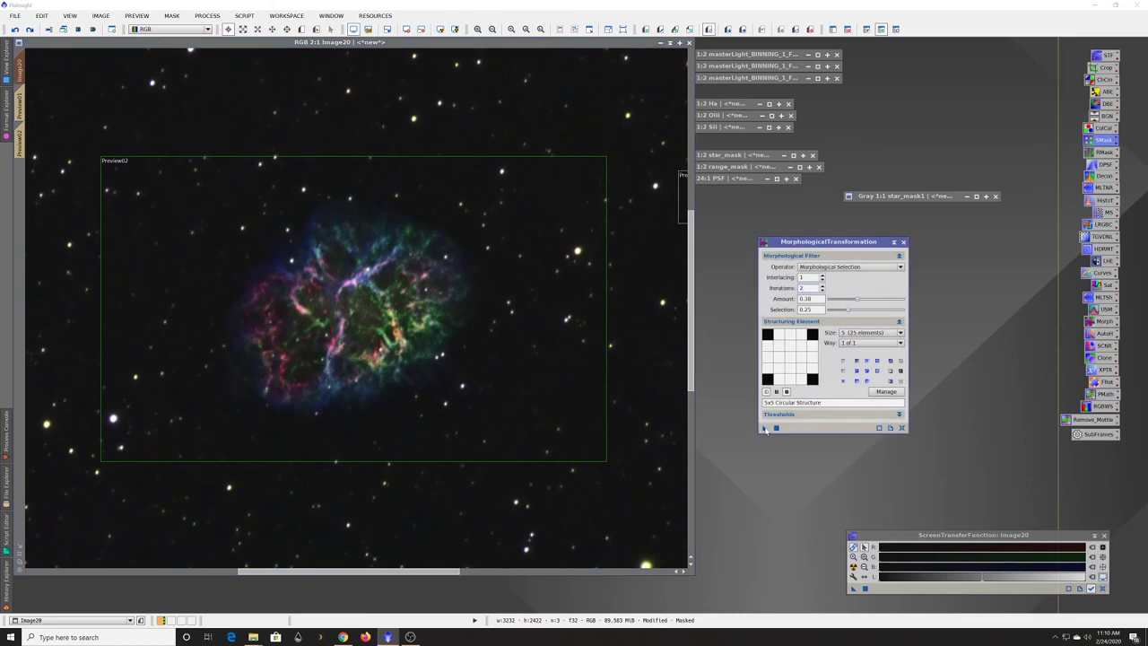
Step: Apply the 2-iteration star reduction to masked Image20 and compare before and after
drag(764, 429, 600, 407)
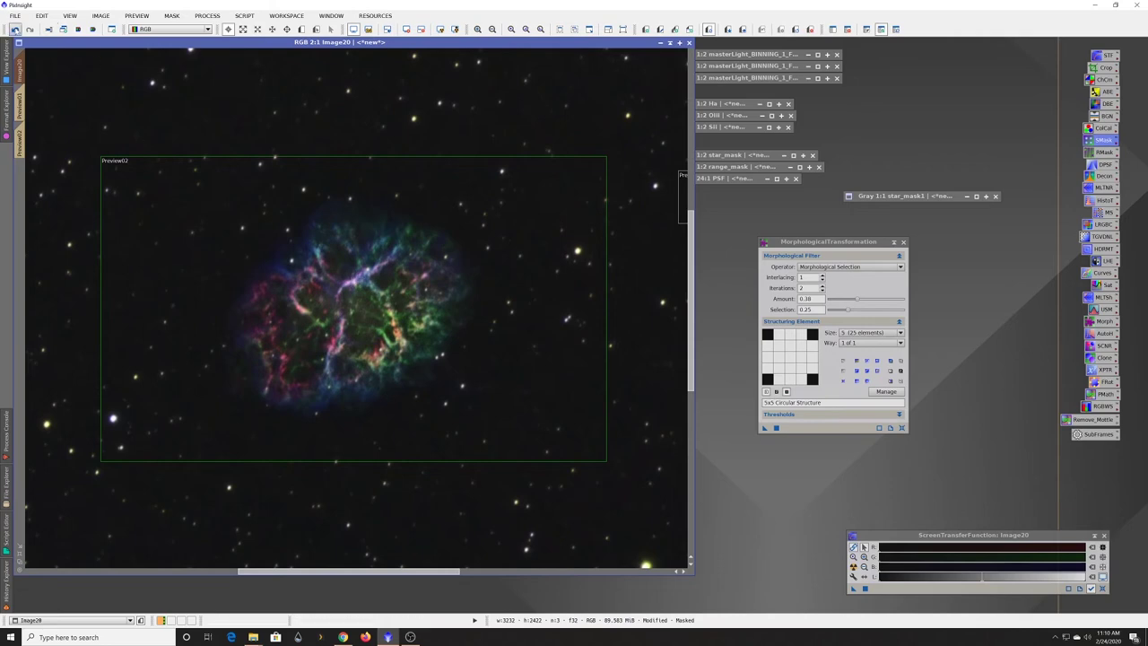
click(29, 31)
click(15, 30)
click(29, 31)
click(15, 30)
scroll(130, 203, down, 2)
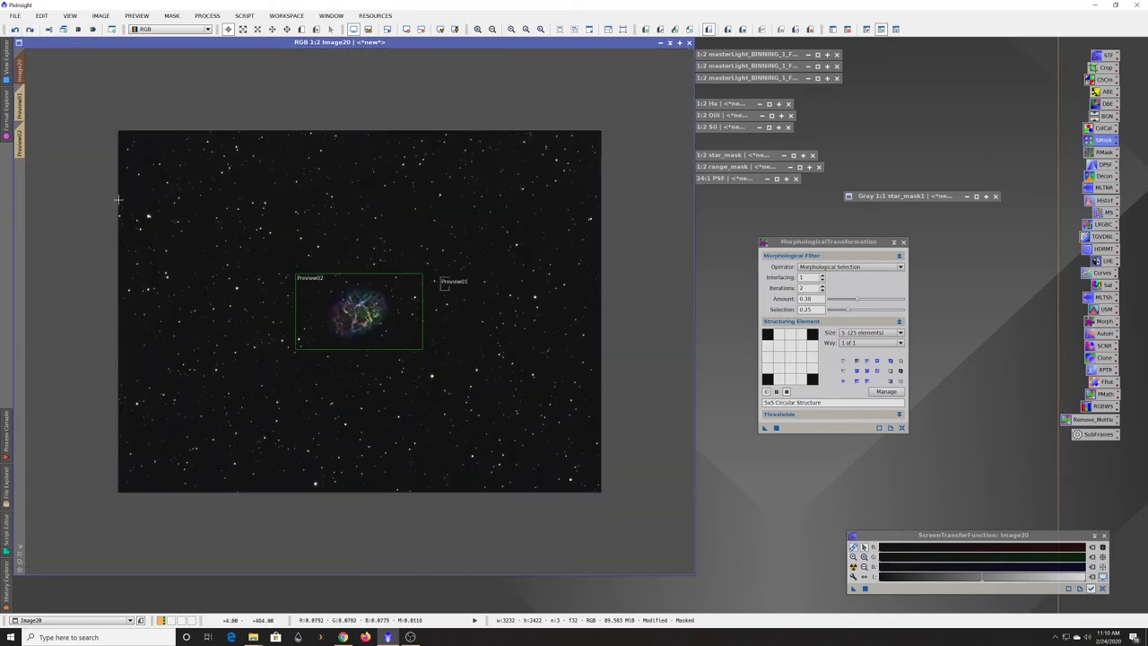
scroll(123, 201, up, 1)
click(14, 30)
click(29, 31)
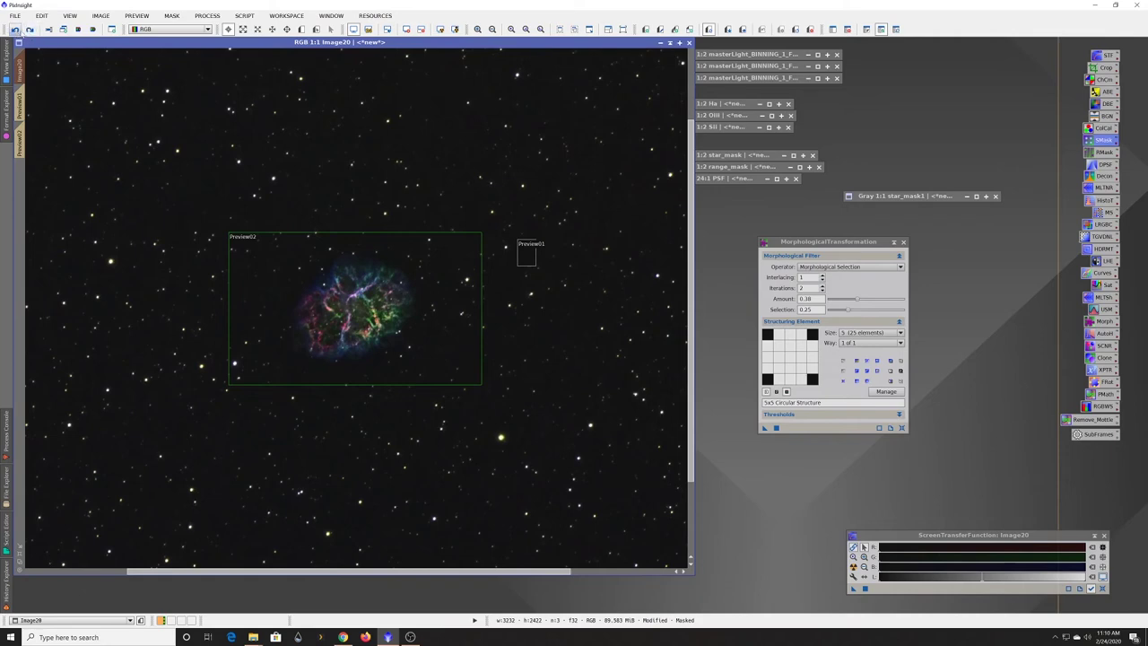
Step: Compare colours with earlier history states, restore the star-reduced image, and close MorphologicalTransformation
click(31, 32)
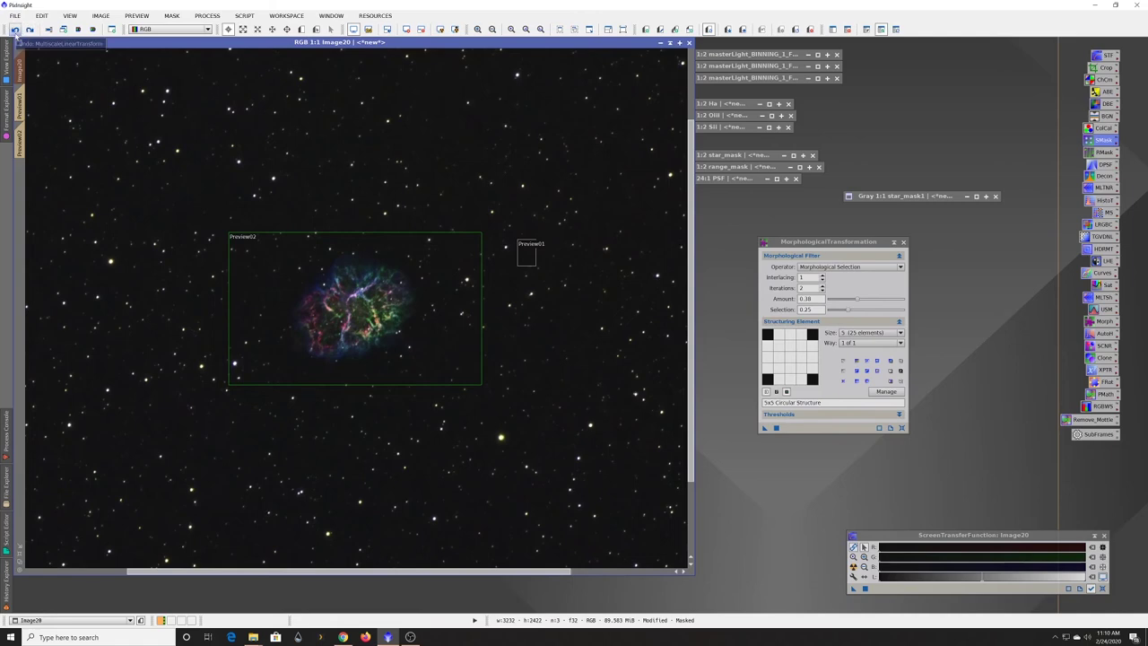
click(14, 30)
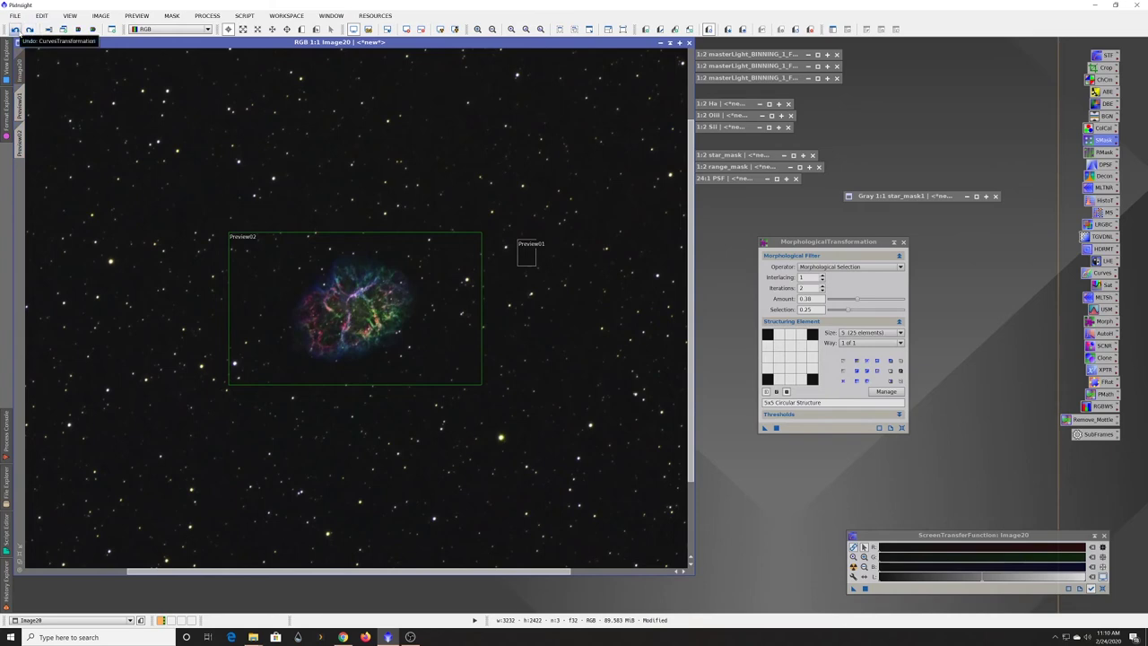
click(29, 29)
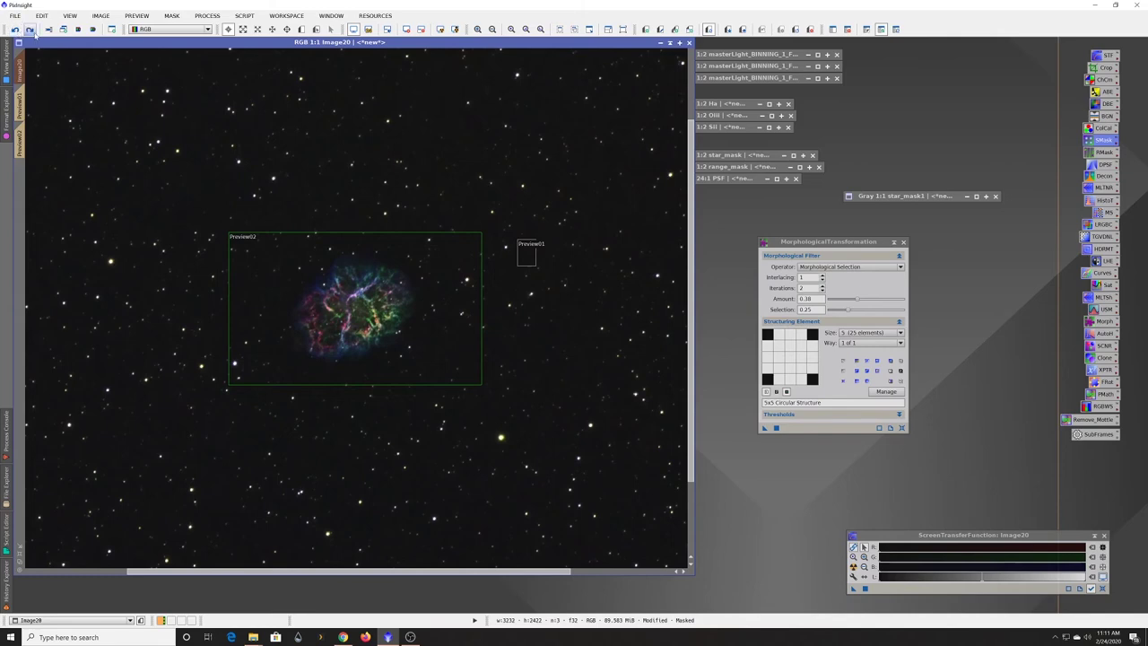
scroll(226, 267, down, 1)
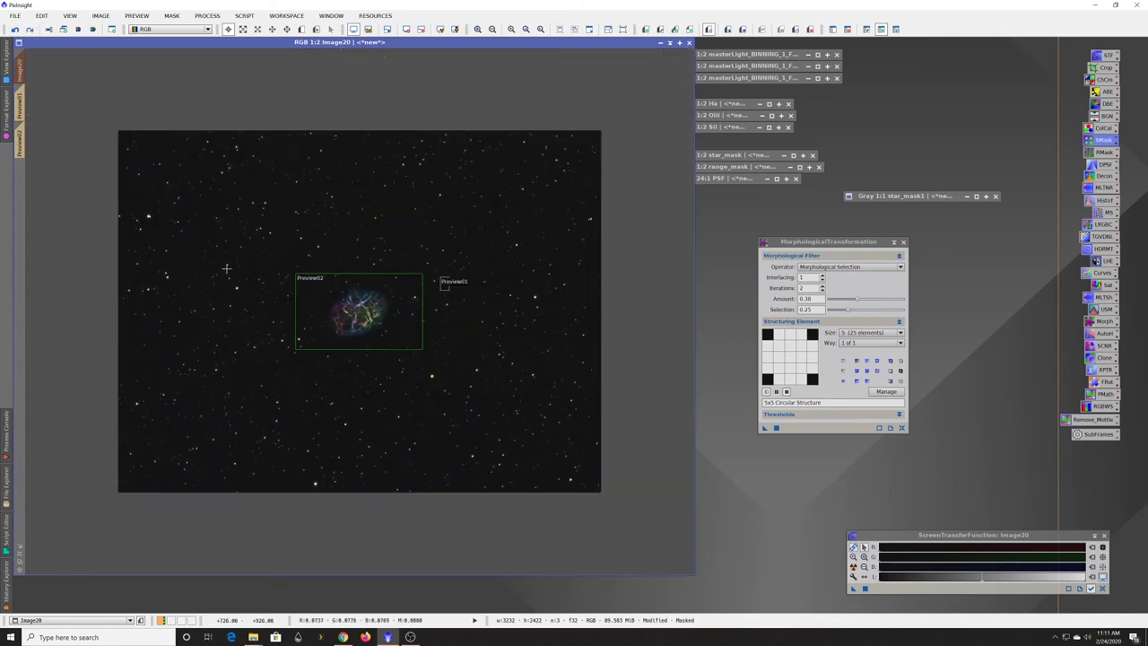
scroll(227, 273, up, 1)
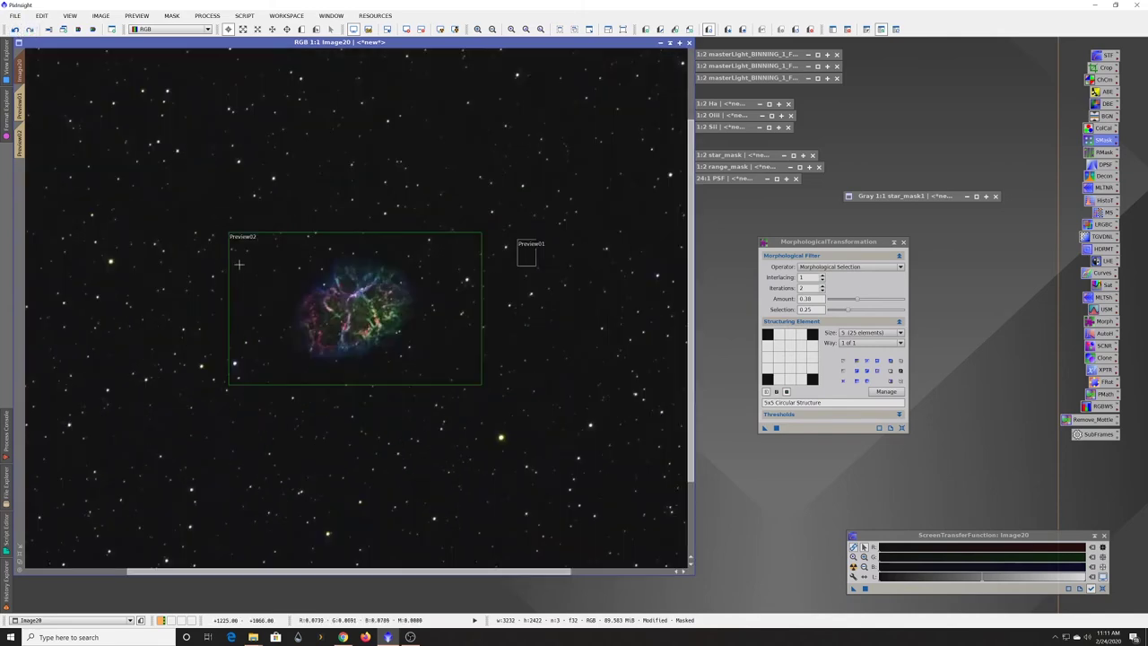
click(903, 242)
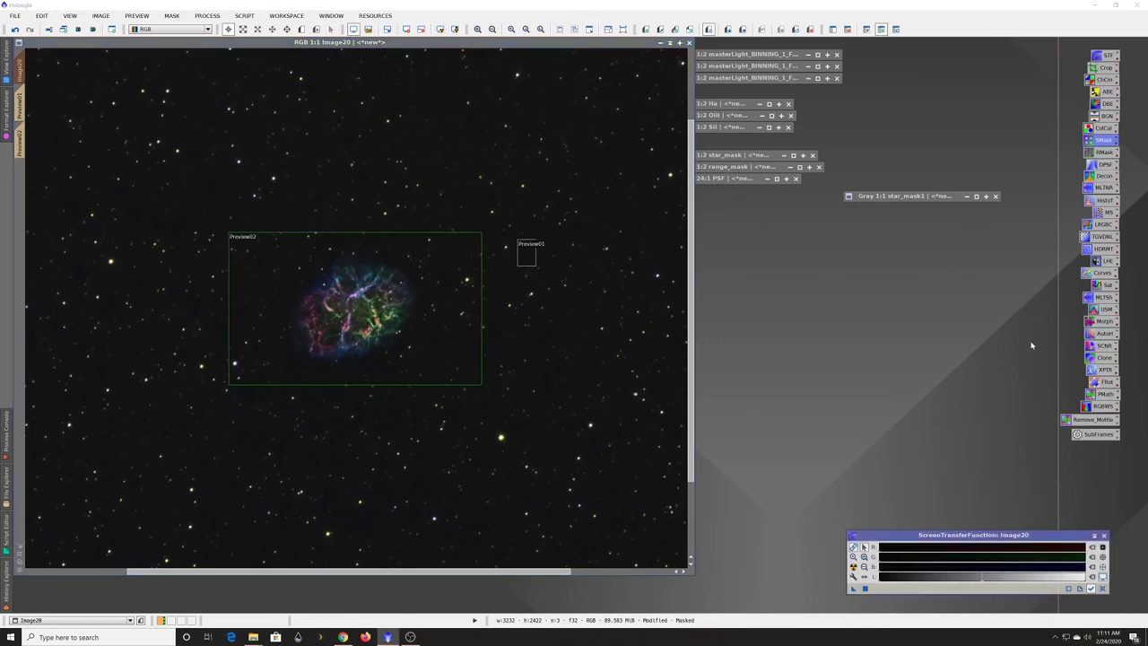
Step: Bring up AutoHistogram and remove the star mask from Image20
double_click(1103, 333)
drag(816, 317, 825, 276)
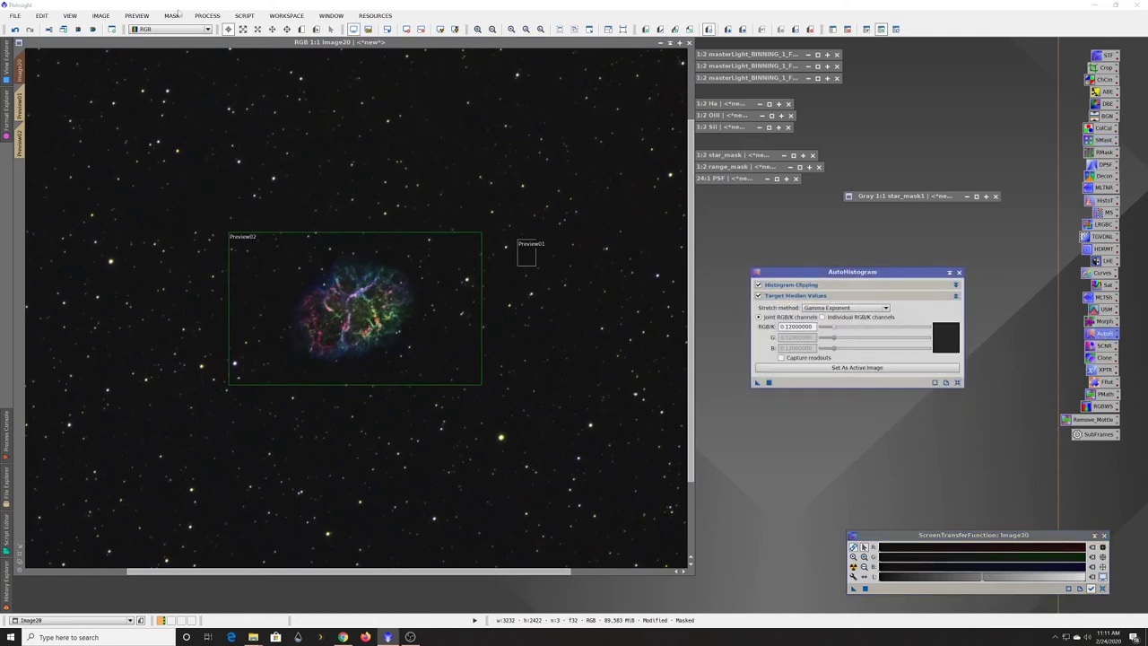
click(172, 15)
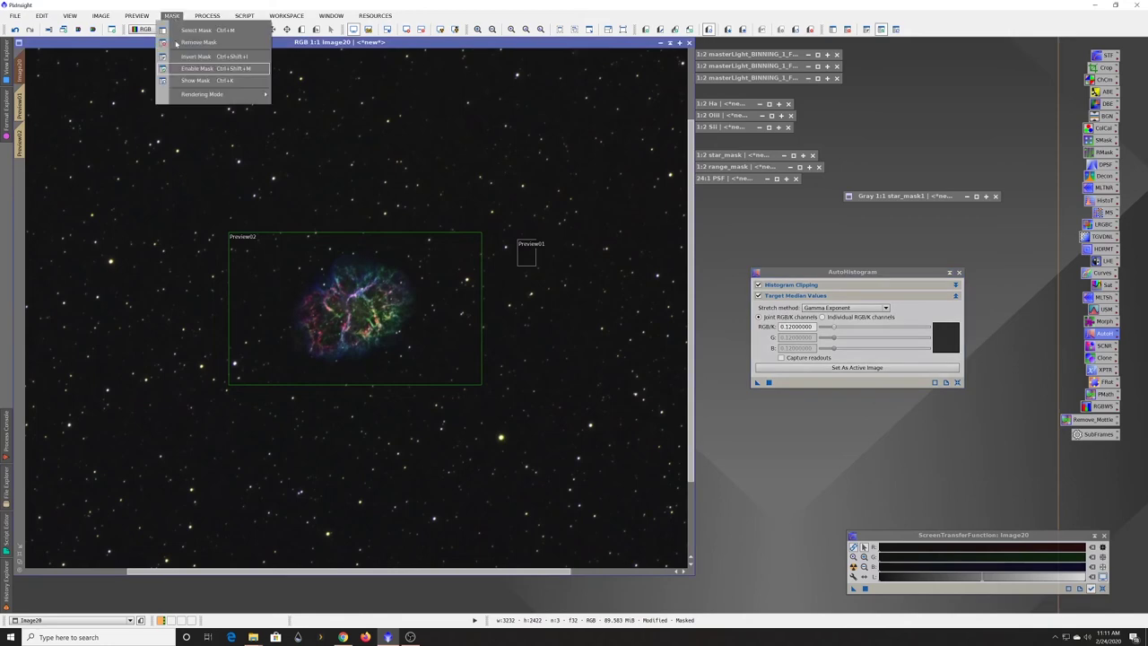
click(199, 51)
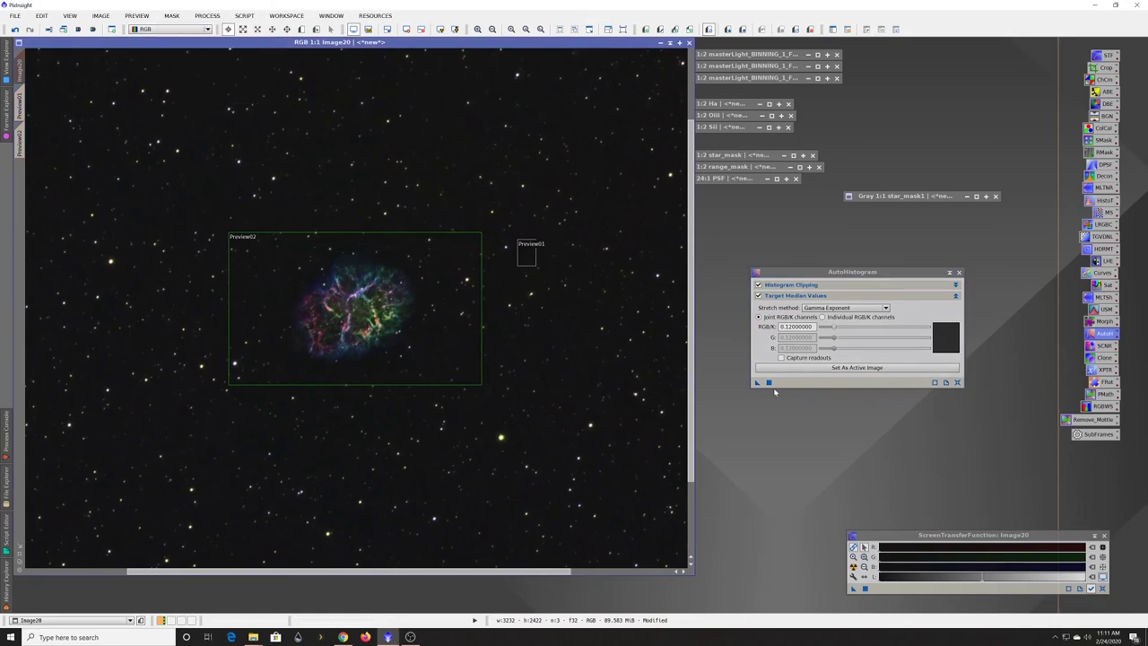
Step: Apply AutoHistogram with Histogram Clipping shown, undo the stretch, and close AutoHistogram
drag(756, 384, 610, 326)
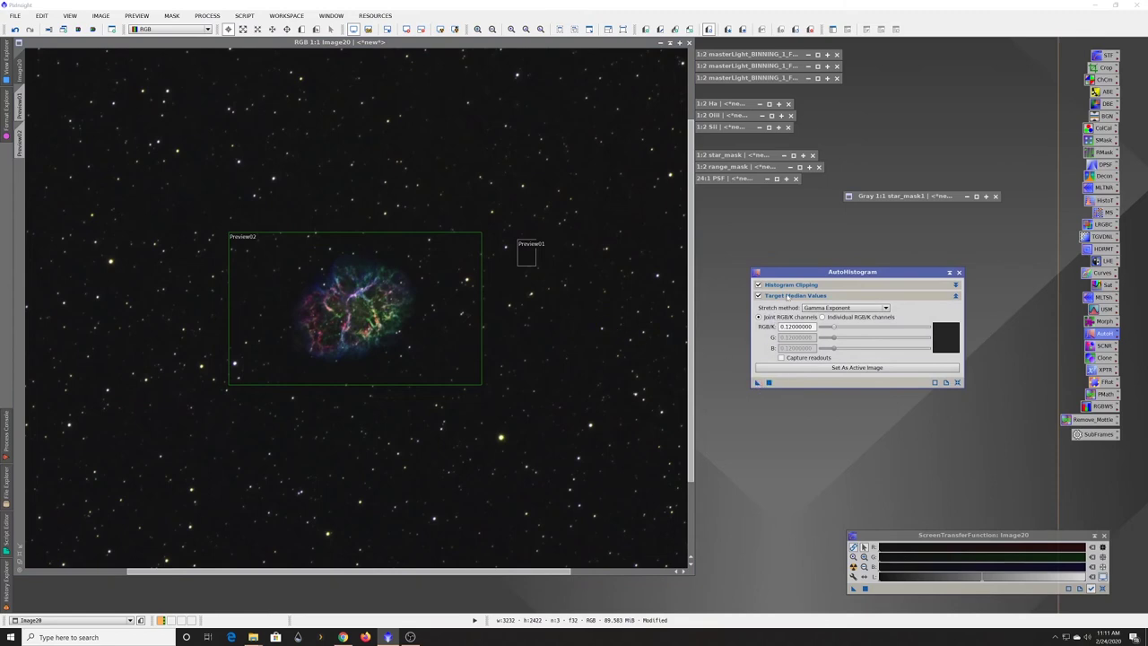
click(791, 285)
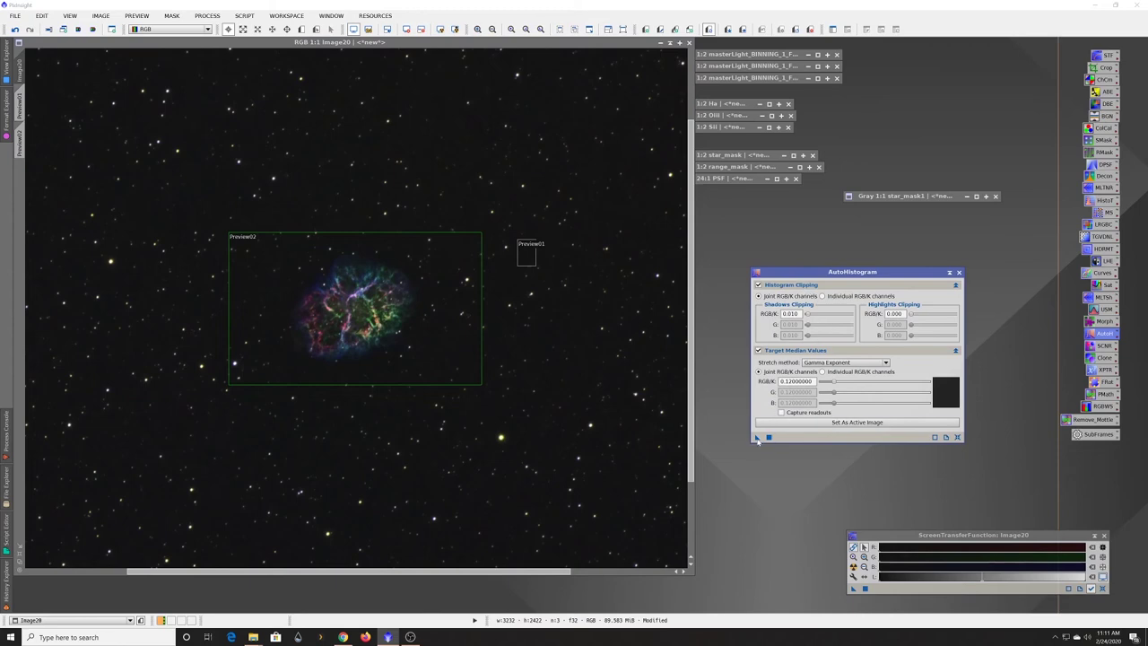
drag(755, 438, 570, 361)
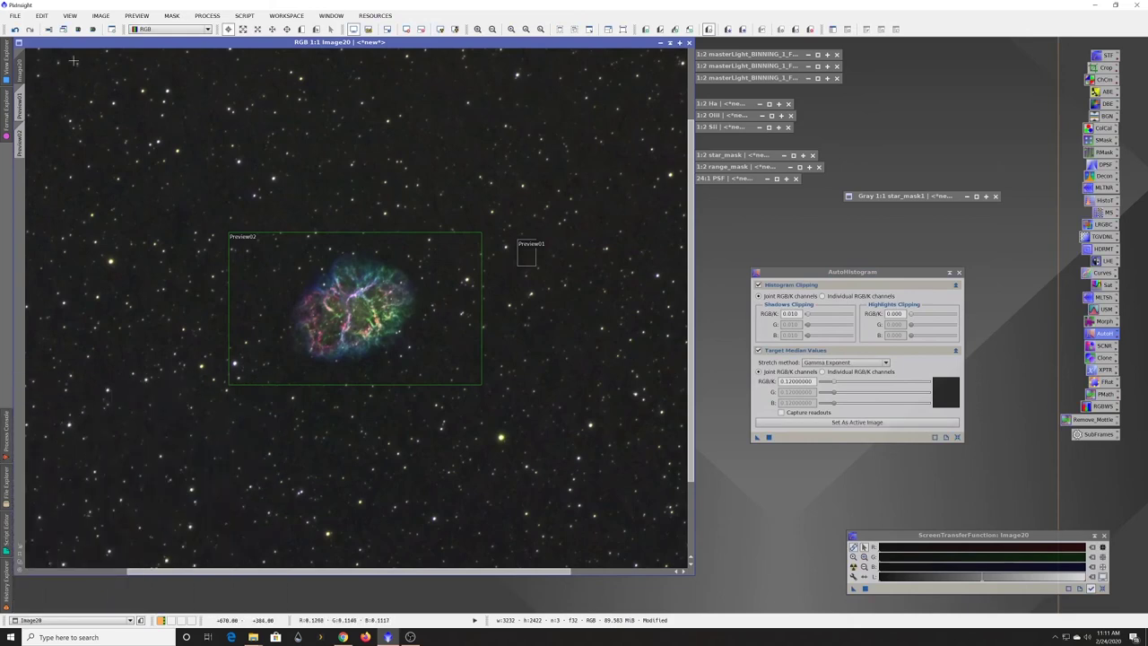
click(14, 28)
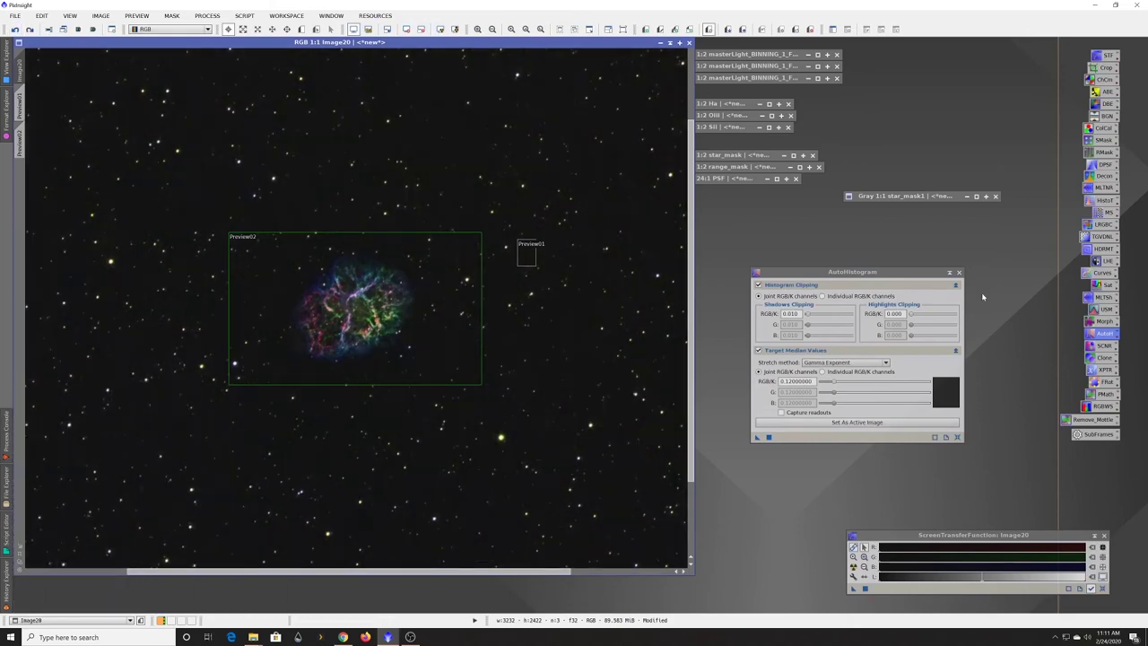
click(959, 272)
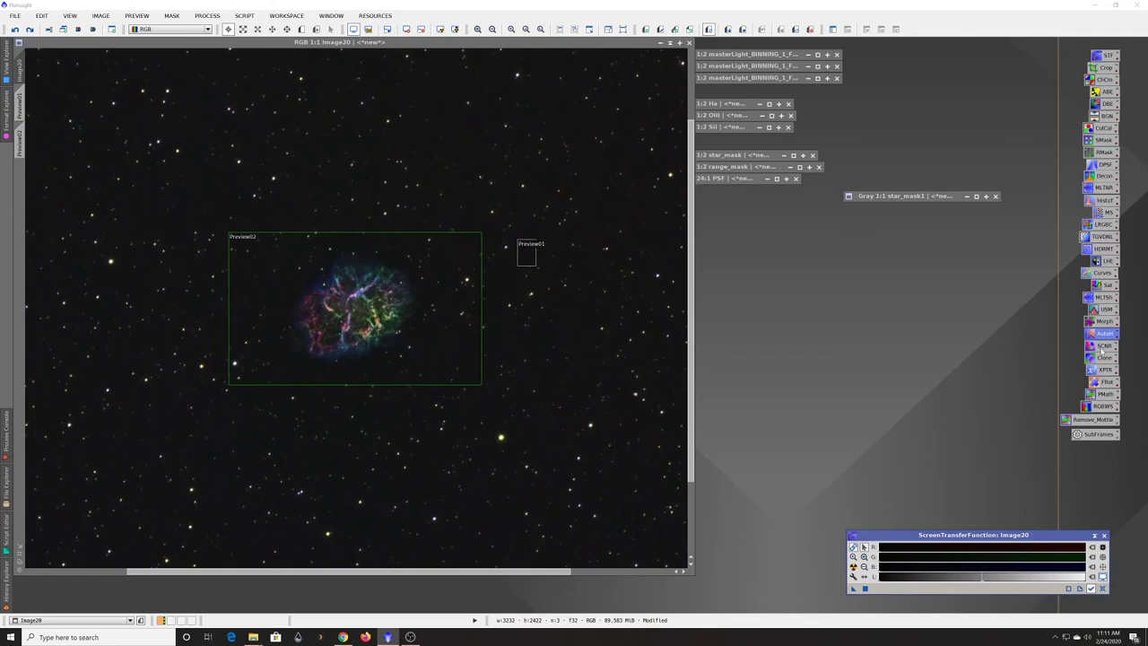
Step: Apply SCNR green removal (Average Neutral, amount 1.00) to Image20, then undo to compare
double_click(1101, 346)
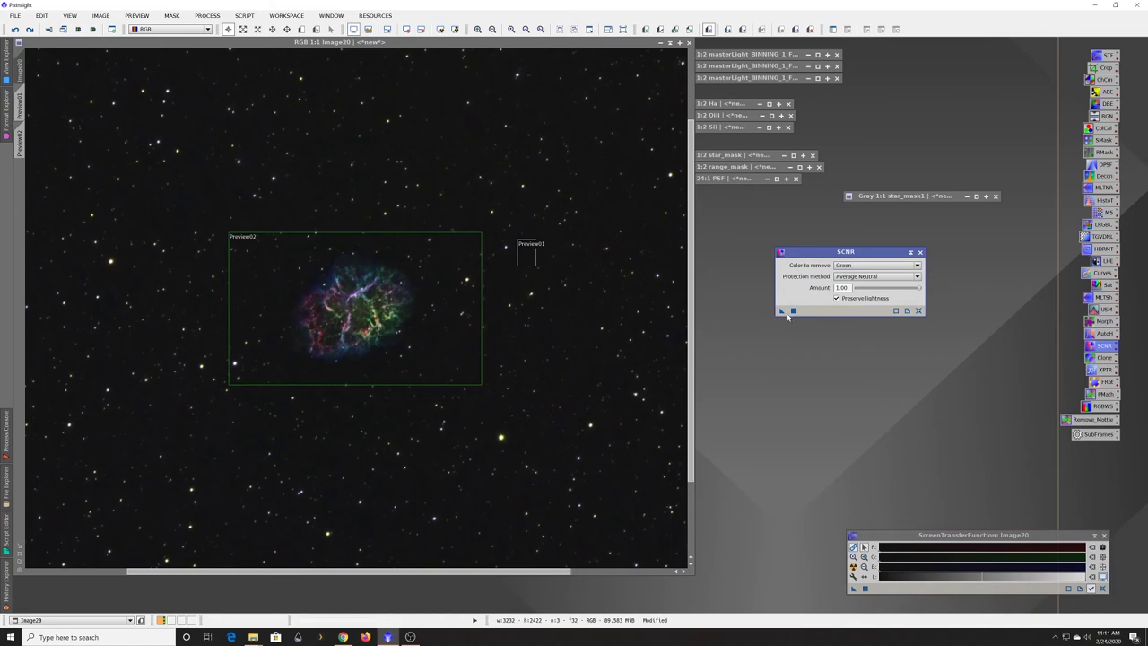
drag(782, 312, 608, 345)
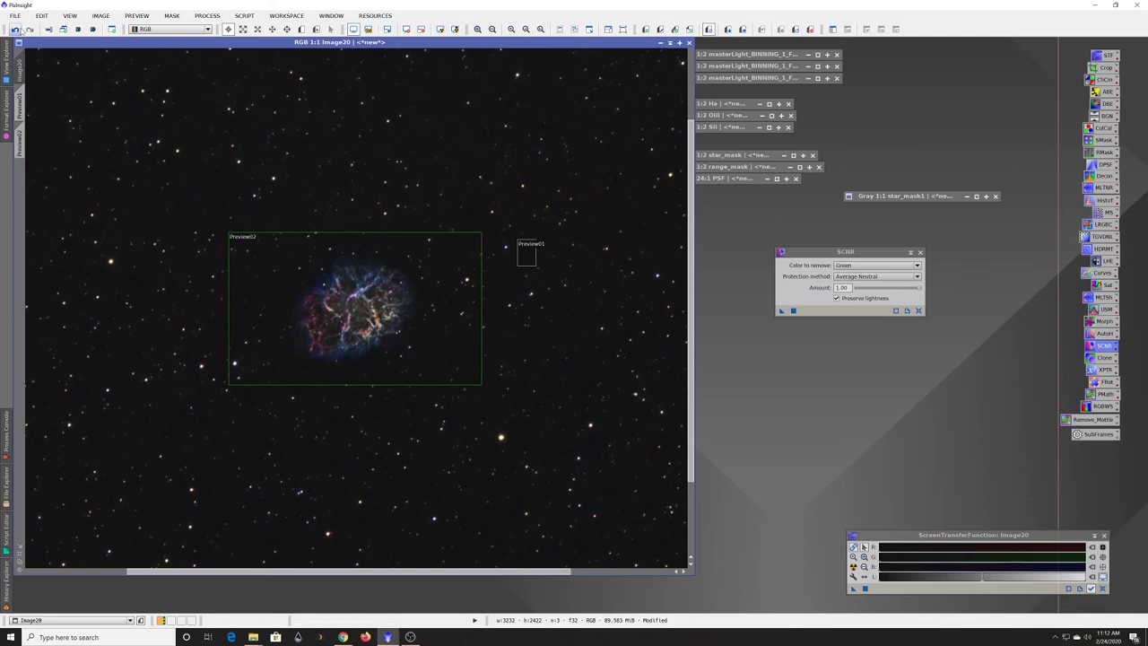
click(15, 30)
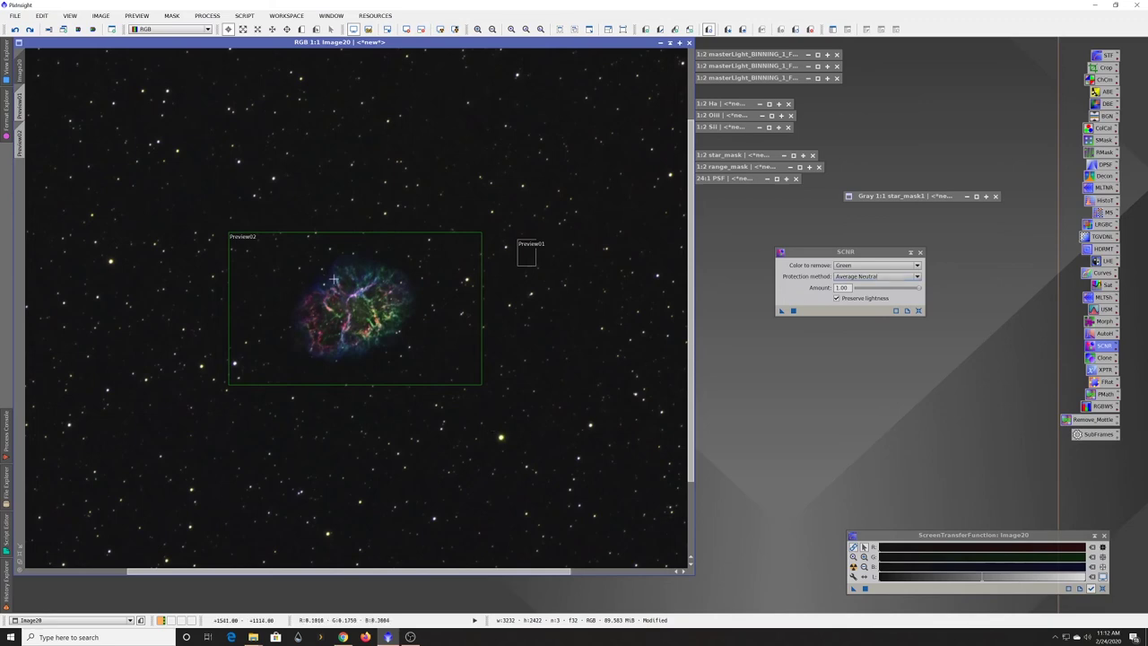
Step: Apply star_mask1 as the mask on the Crab Nebula image Image20
double_click(883, 197)
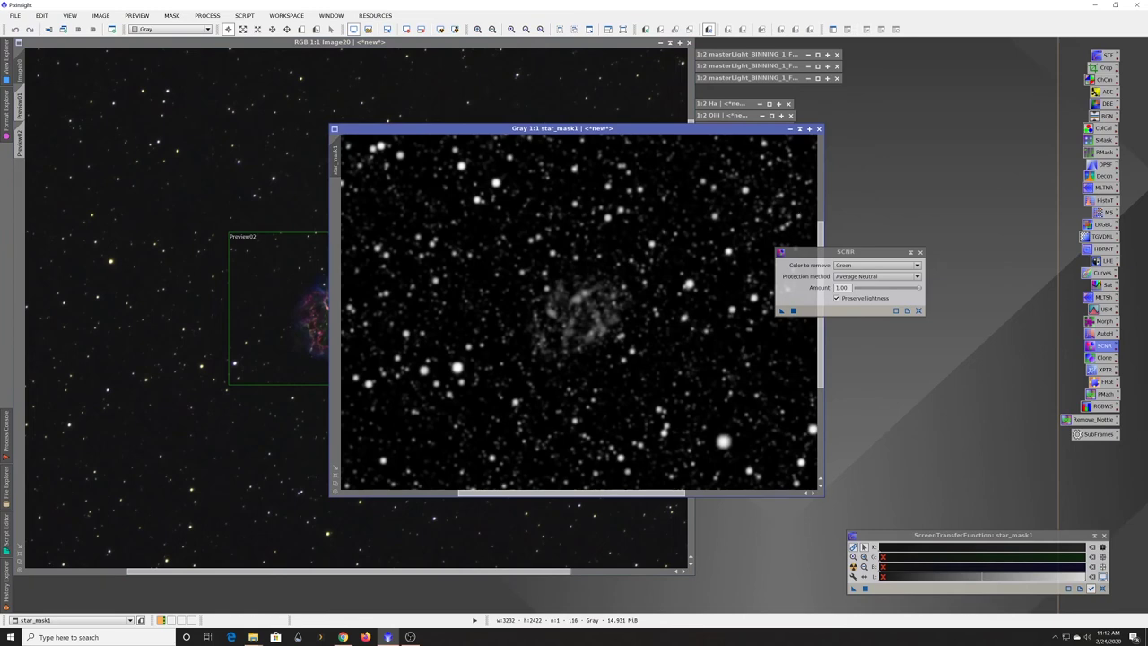
drag(339, 163, 25, 195)
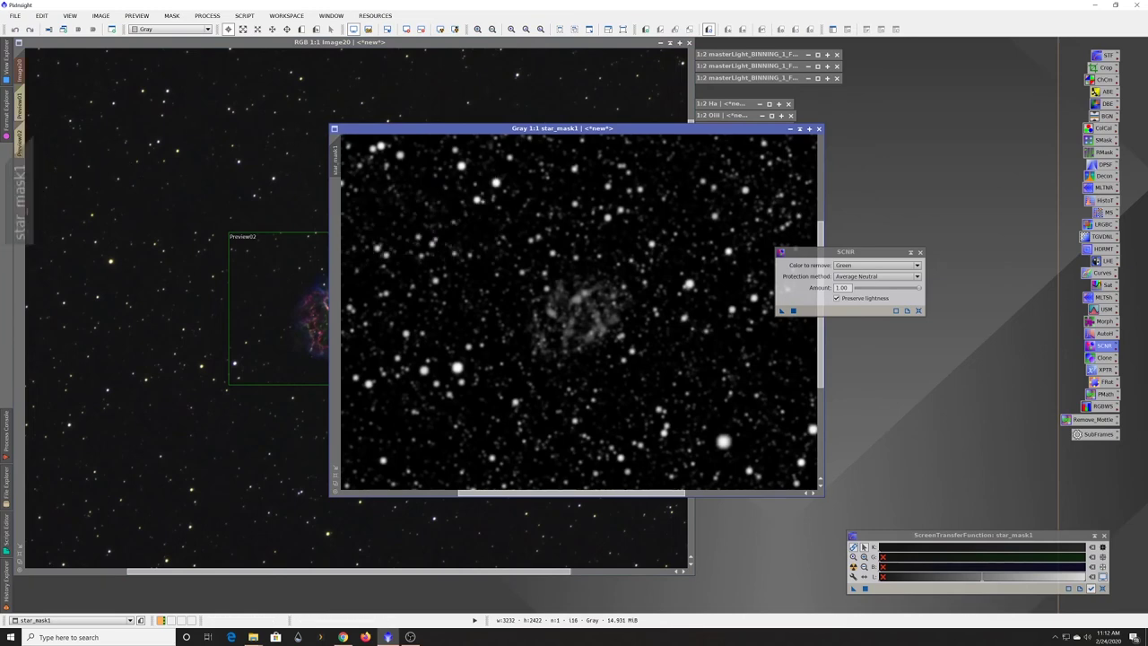
click(801, 129)
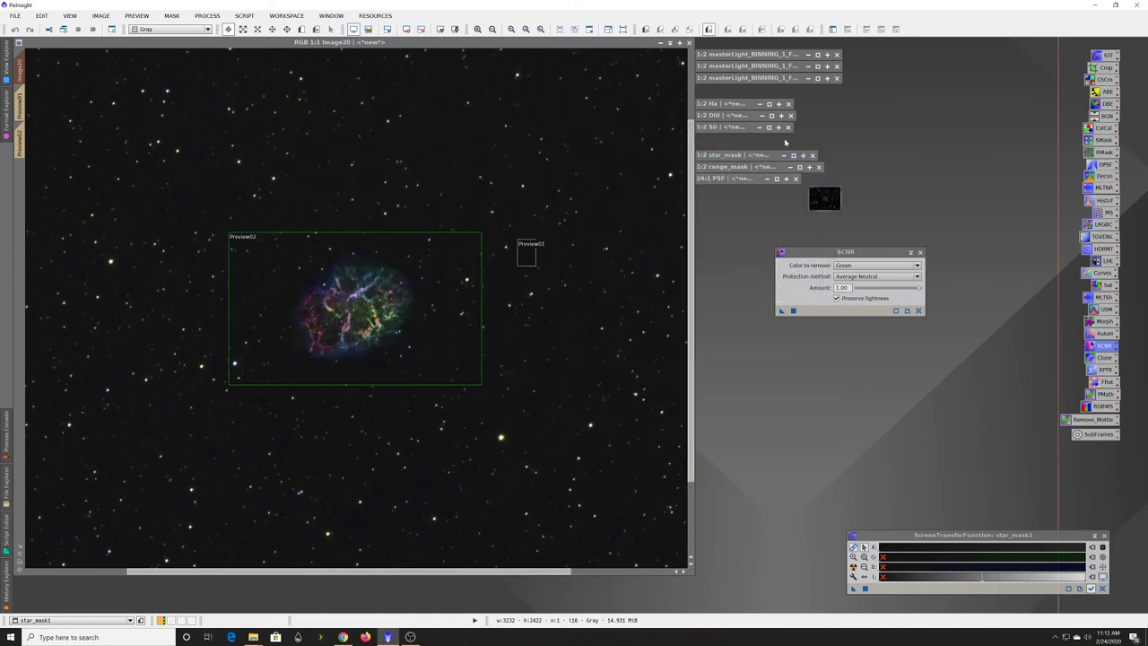
Step: Show the mask as a red overlay to check star coverage, then hide it again
click(171, 15)
click(278, 51)
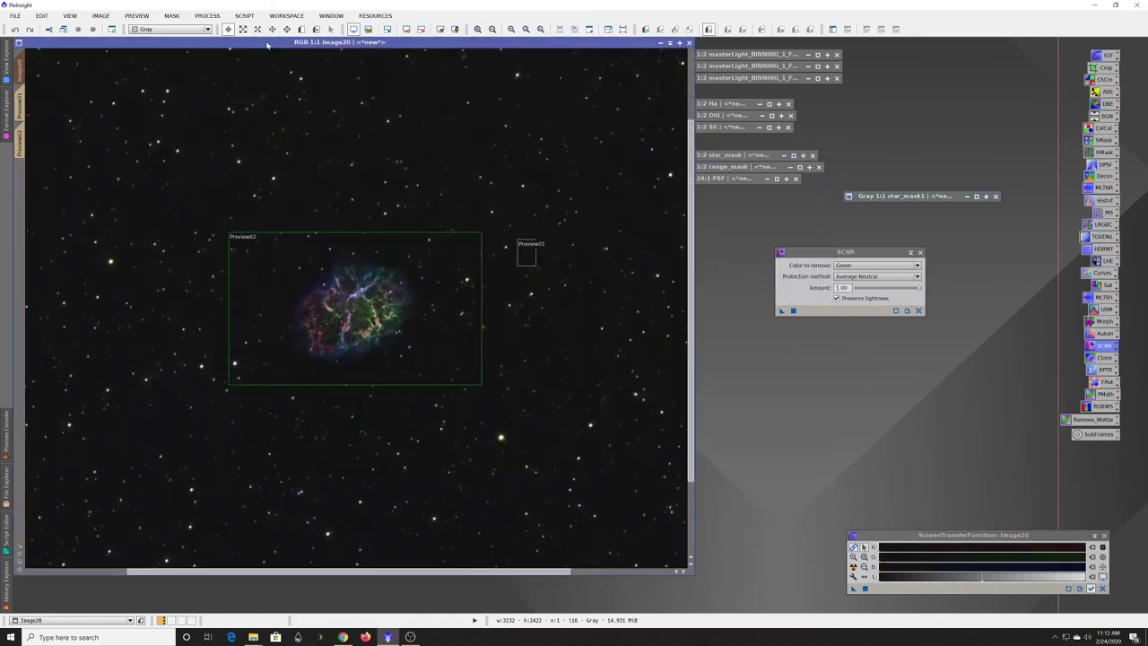
click(171, 15)
click(193, 81)
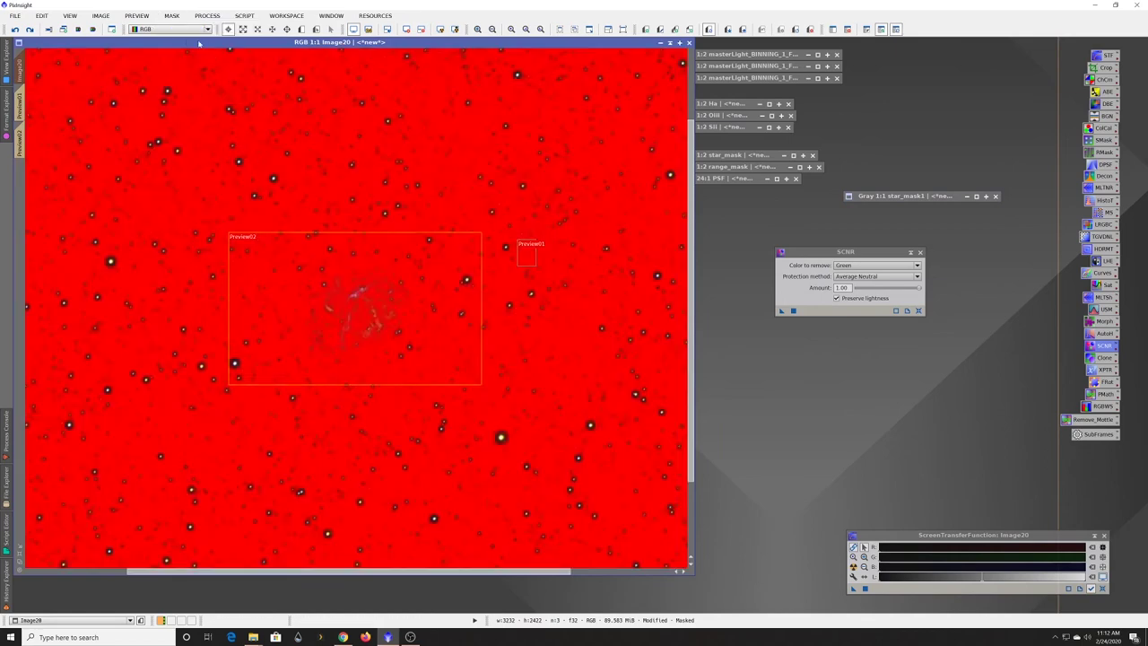
click(171, 15)
click(144, 16)
mouse_move(179, 18)
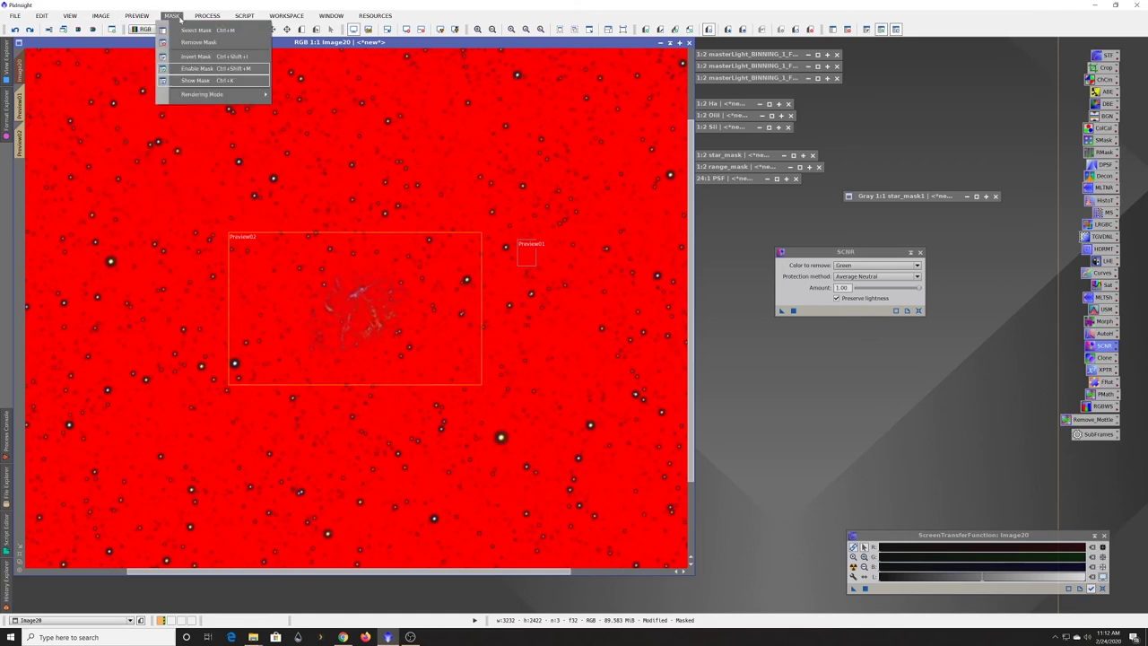
click(194, 80)
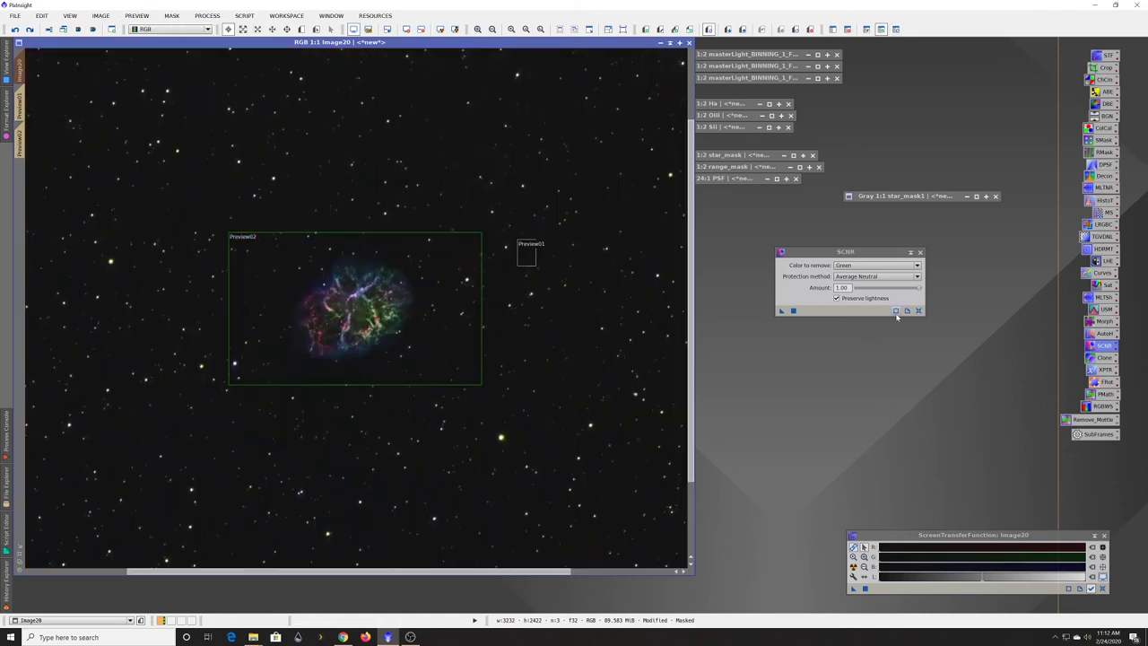
Step: Apply SCNR green removal to the masked Image20 and zoom in on the bright star
drag(781, 311, 602, 315)
scroll(545, 470, up, 1)
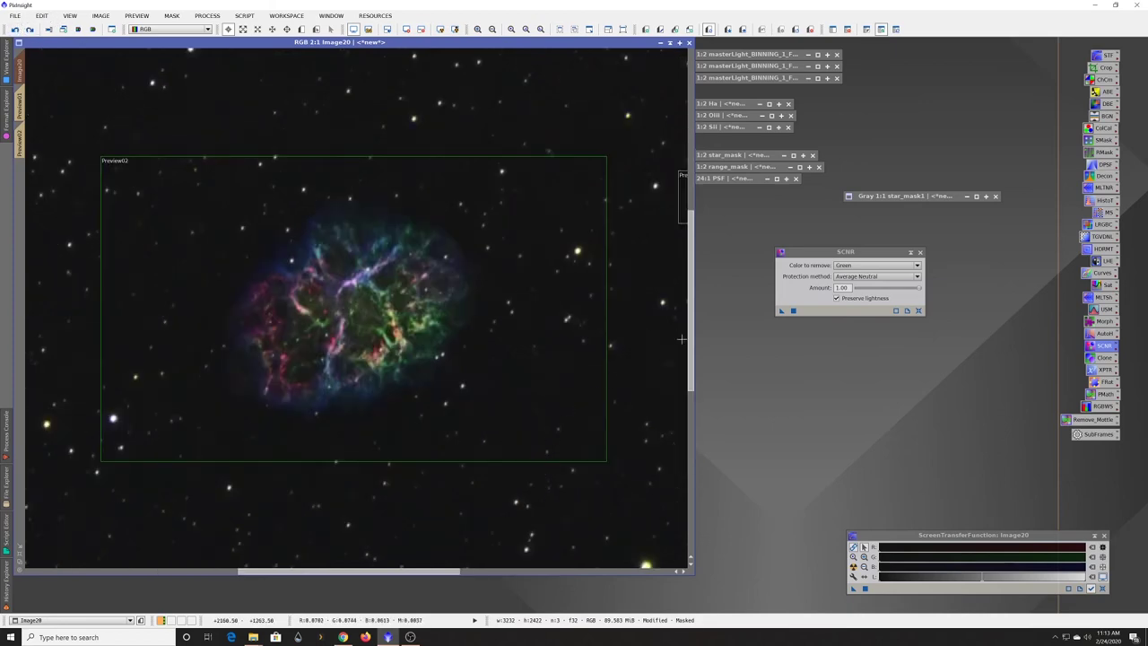
drag(690, 355, 669, 434)
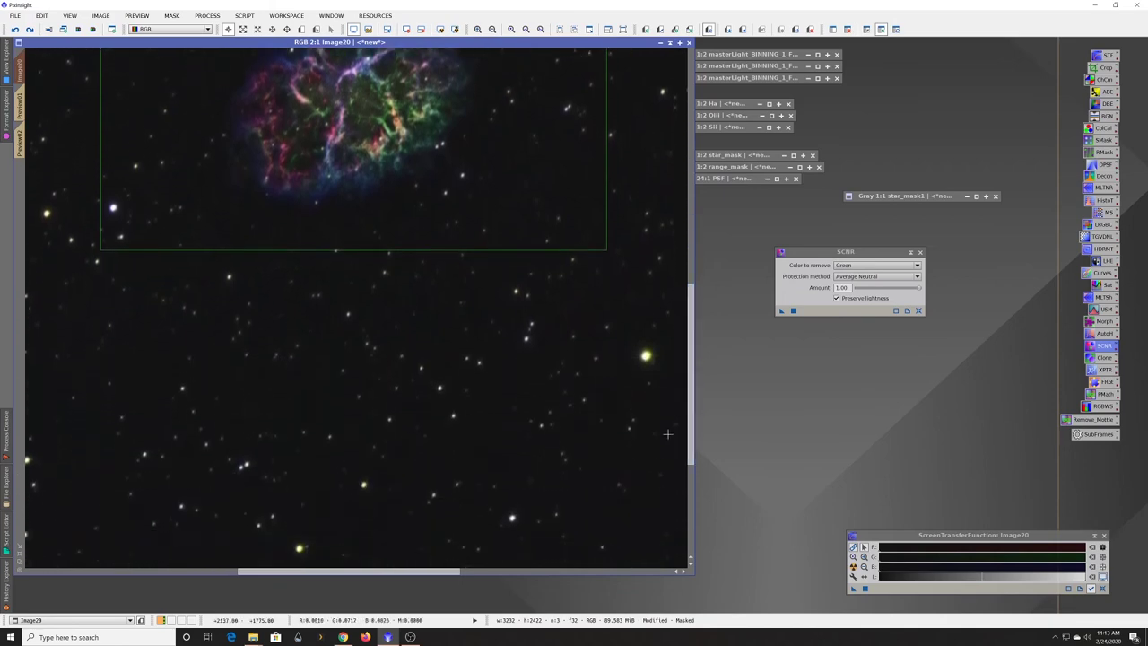
drag(366, 576, 462, 575)
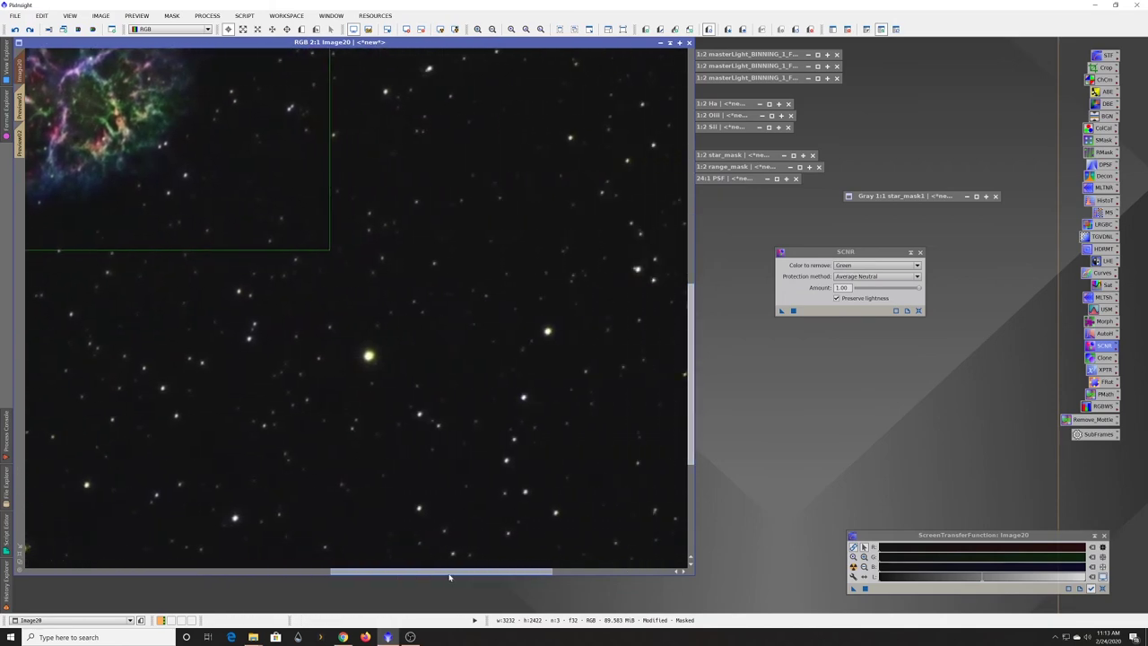
scroll(385, 393, up, 1)
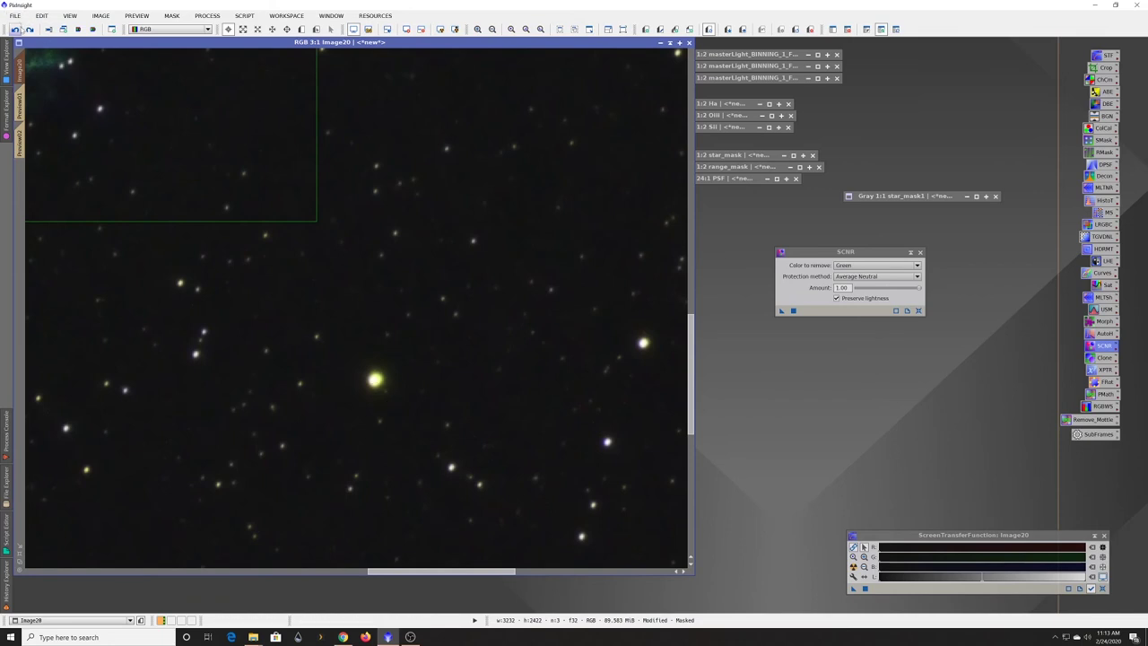
Step: Compare the bright star with and without the green removal using Undo and Redo
click(29, 30)
click(15, 30)
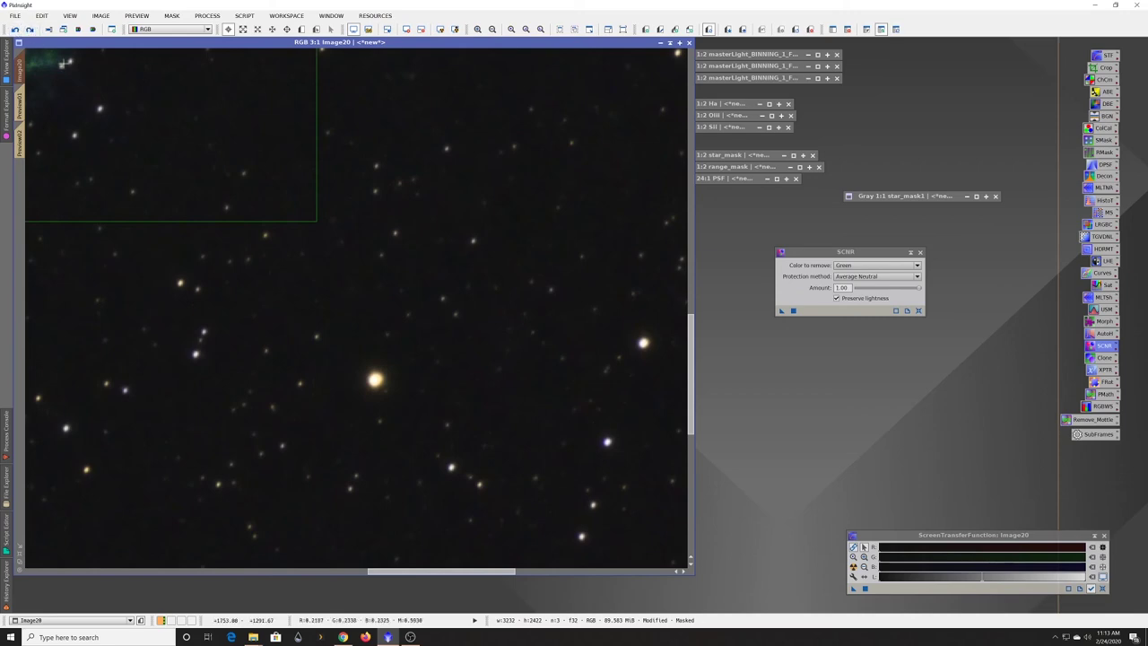
scroll(369, 261, down, 2)
scroll(362, 258, down, 3)
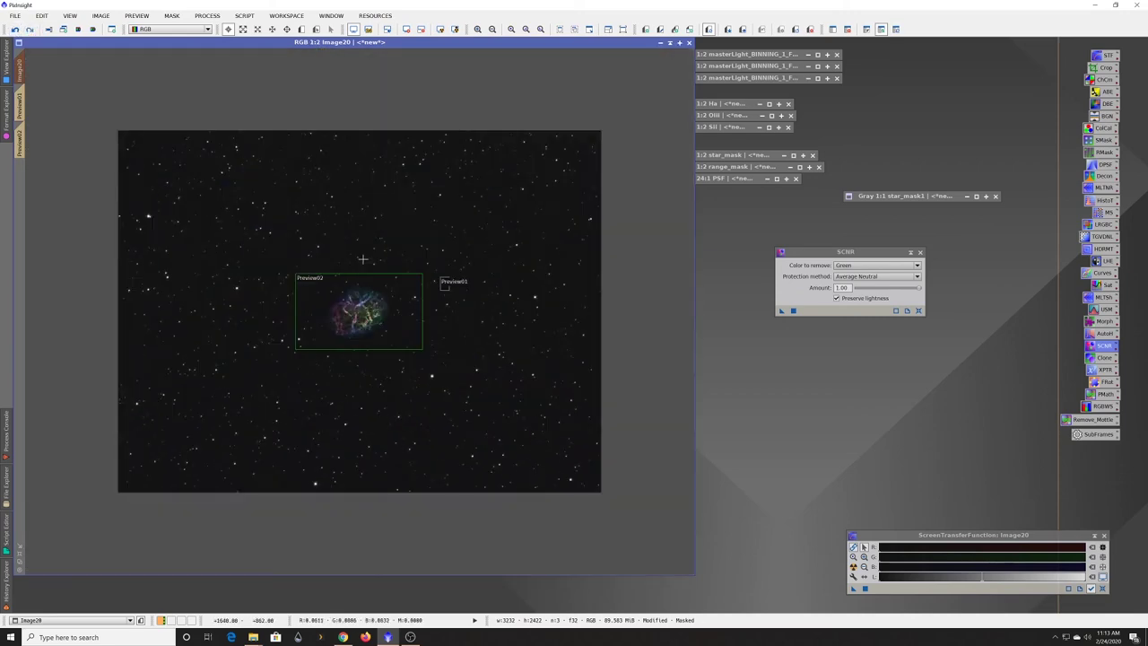
scroll(358, 258, up, 3)
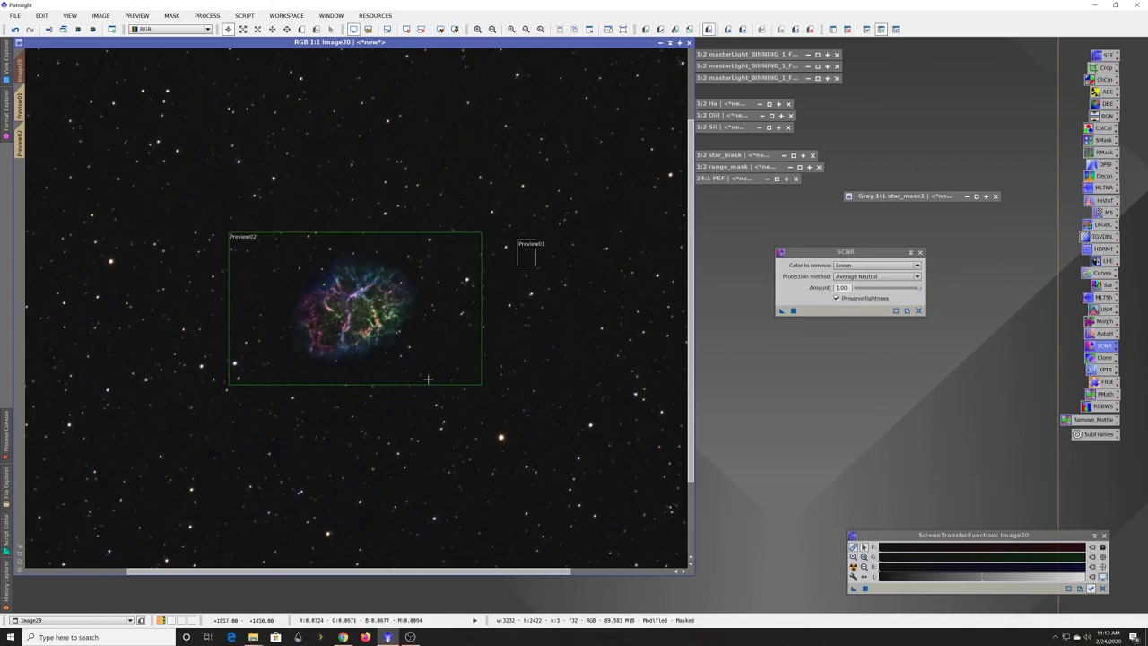
scroll(361, 429, up, 1)
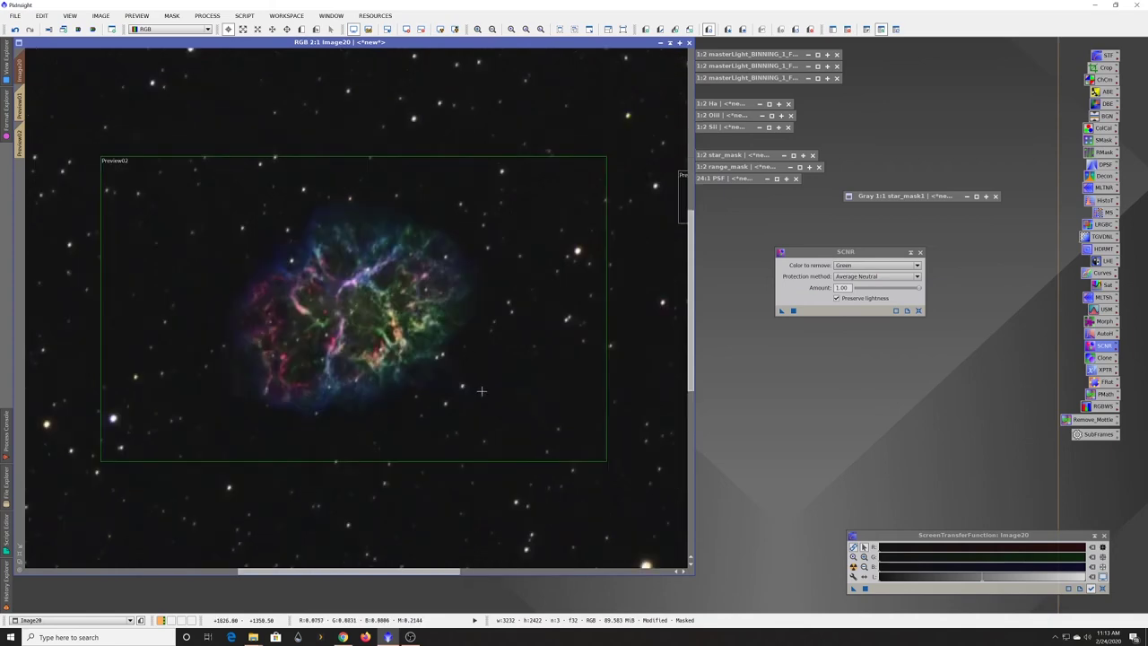
scroll(482, 391, down, 1)
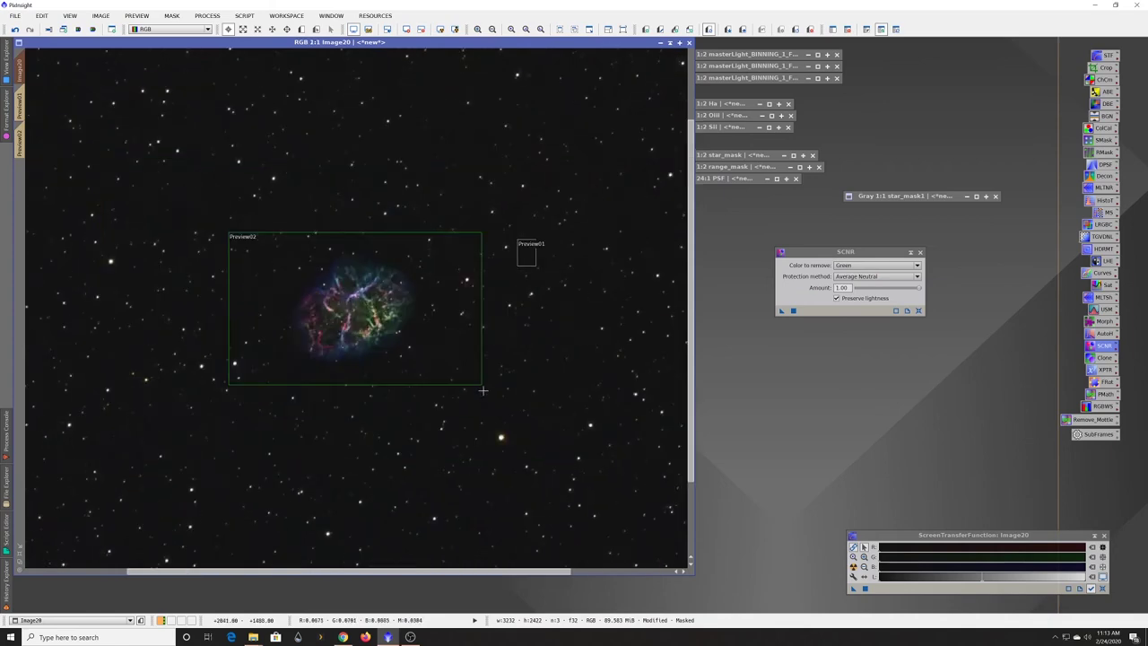
Step: Close SCNR, then briefly open Curves on the a channel and close it unapplied
click(919, 252)
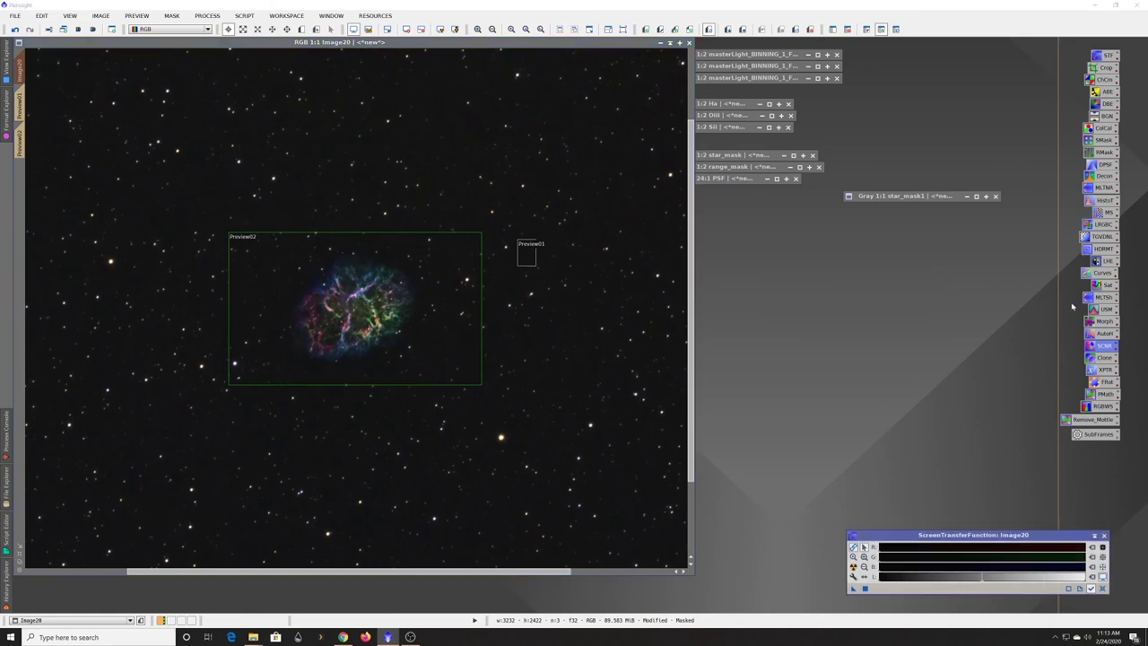
double_click(1102, 273)
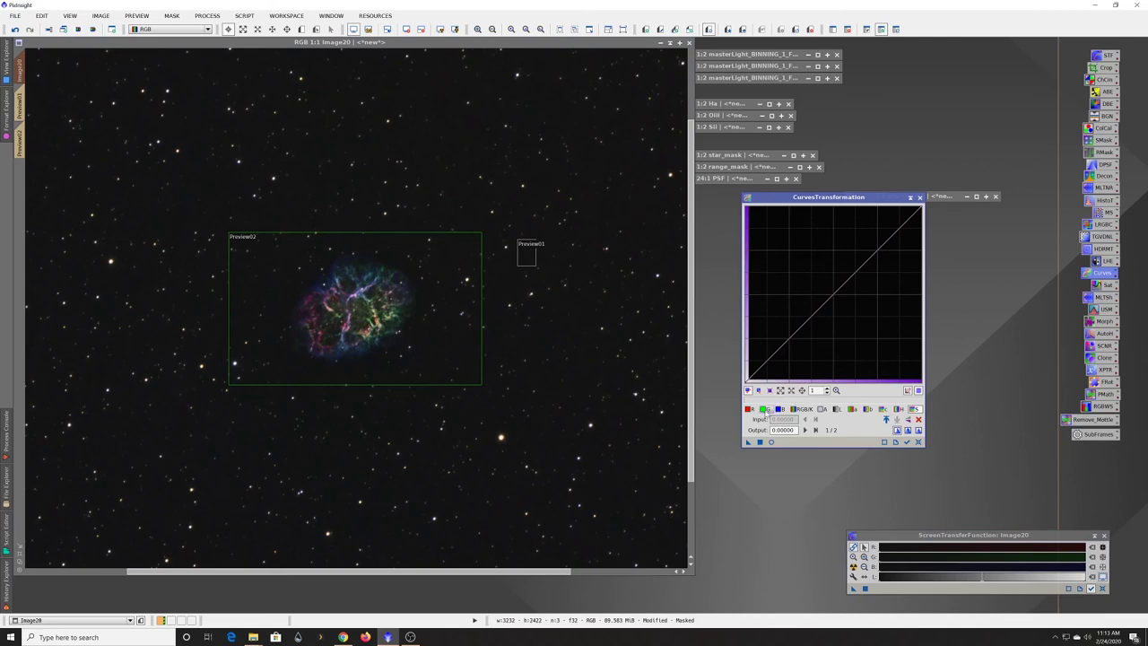
click(853, 410)
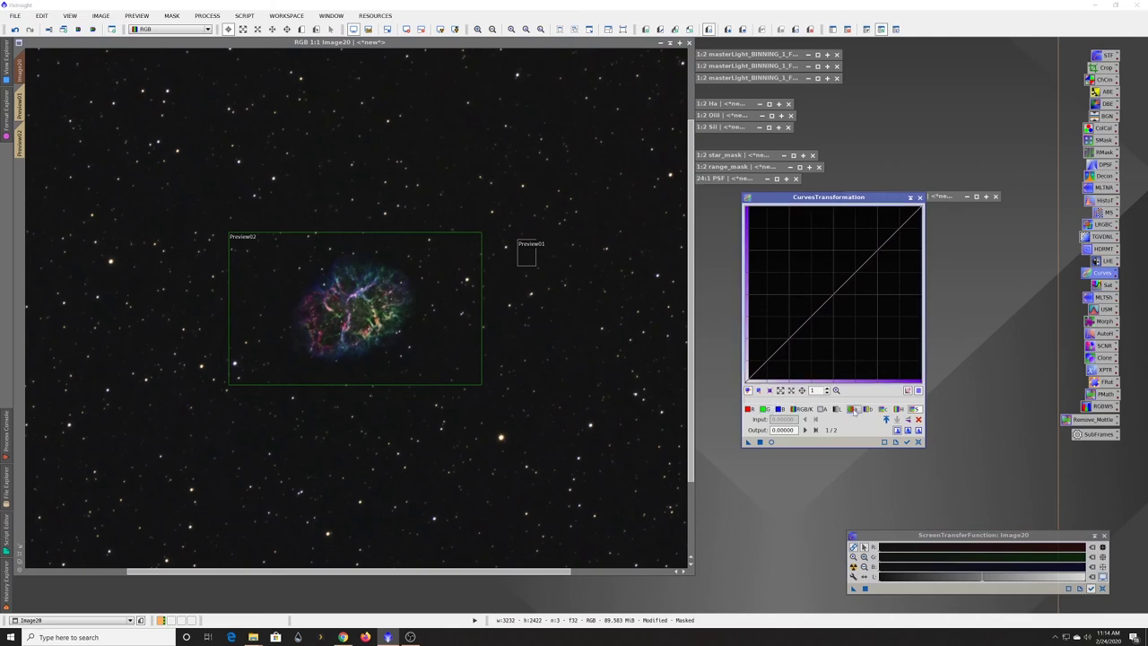
click(919, 197)
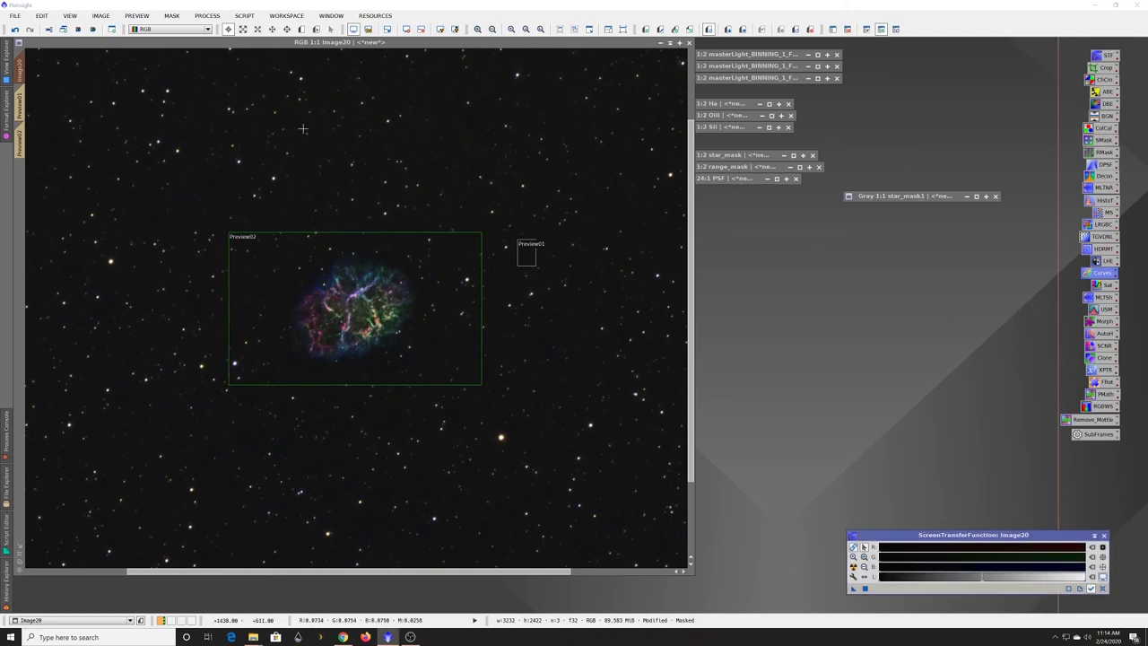
Step: Remove the star mask and build a green ColorMask (hue 60–180), Image20_cmG, minimized aside
click(172, 15)
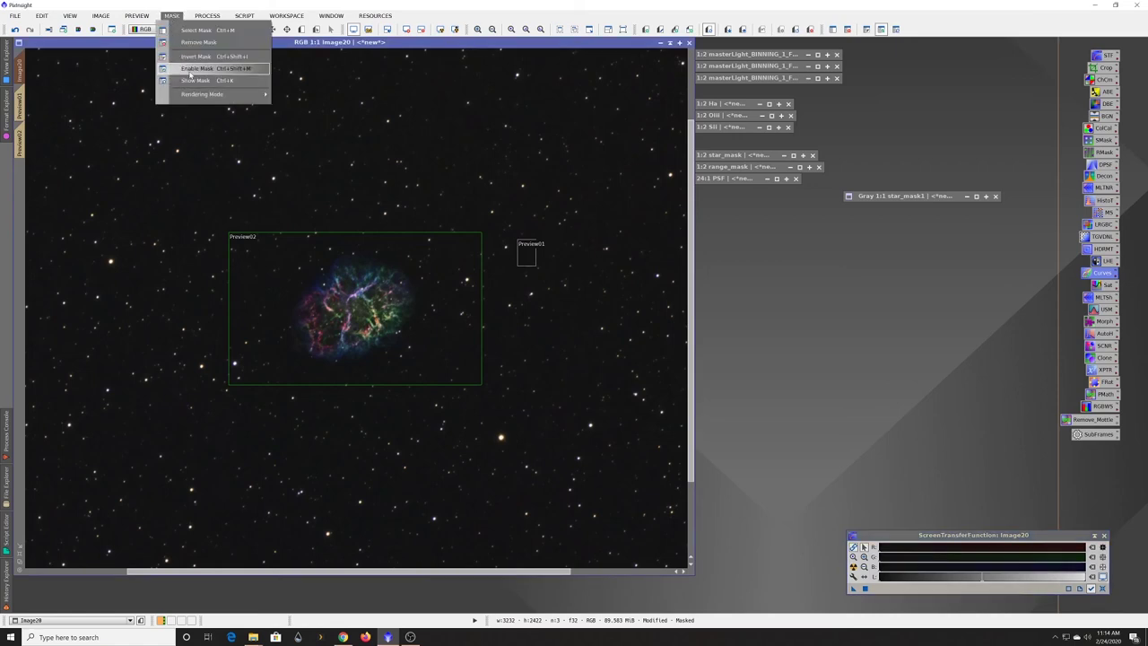
click(196, 42)
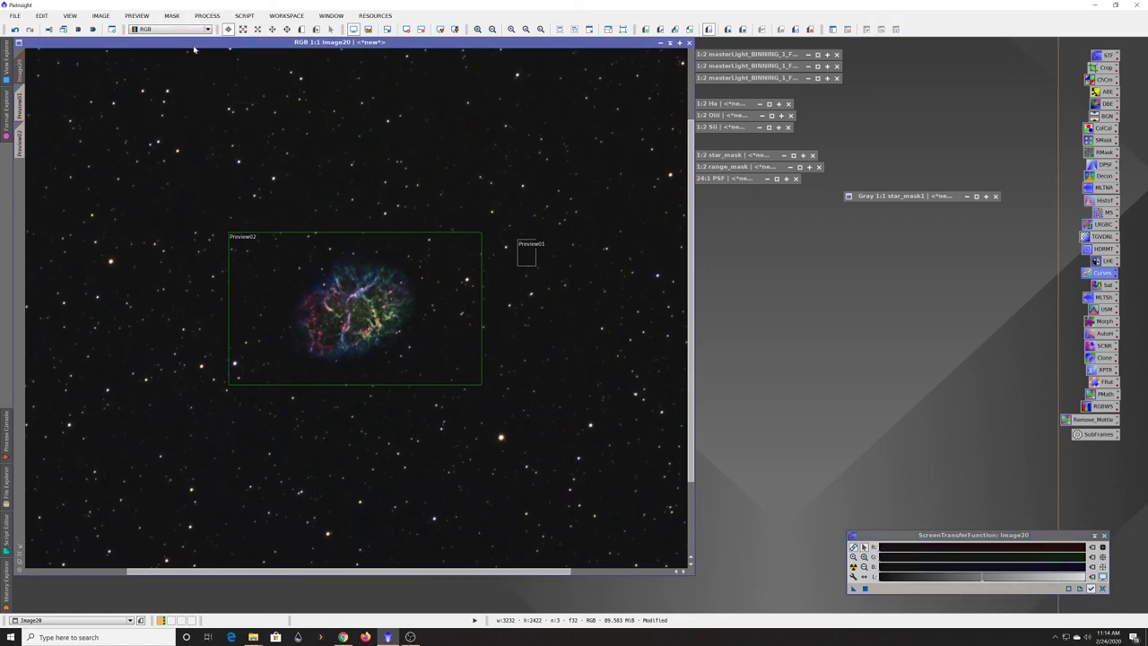
click(244, 15)
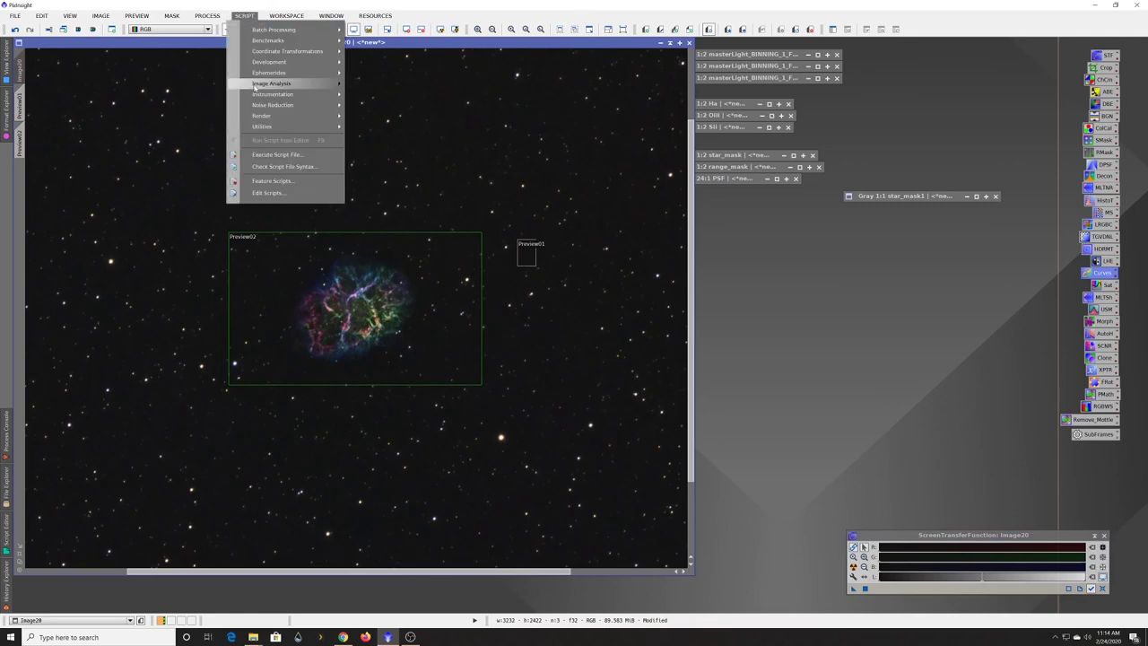
mouse_move(262, 128)
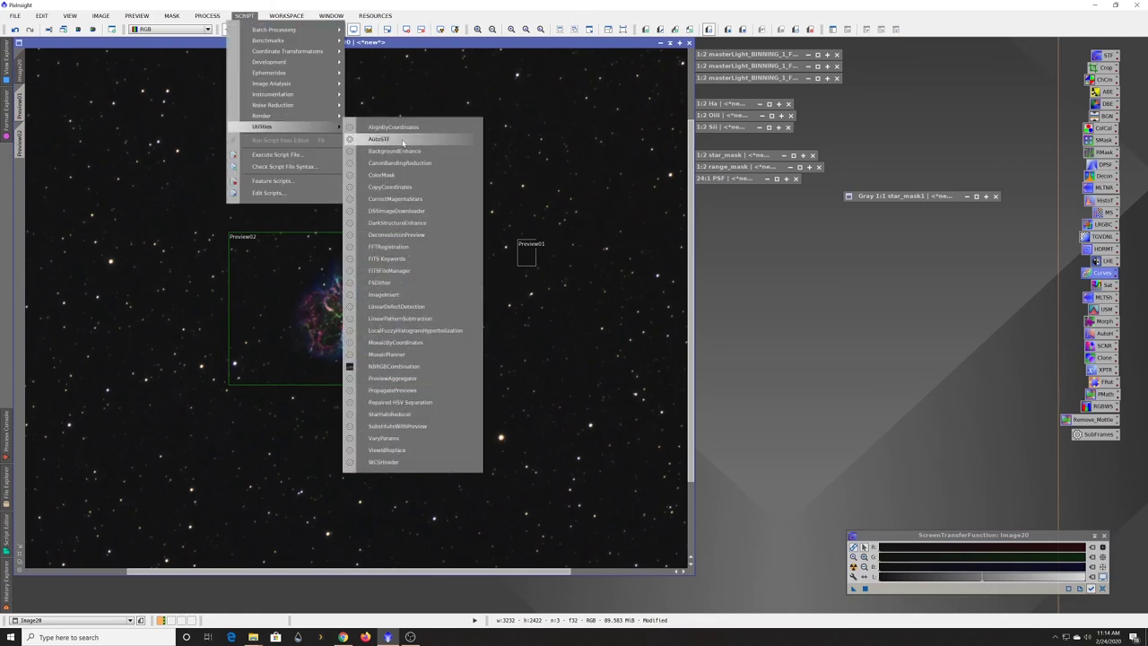
click(399, 175)
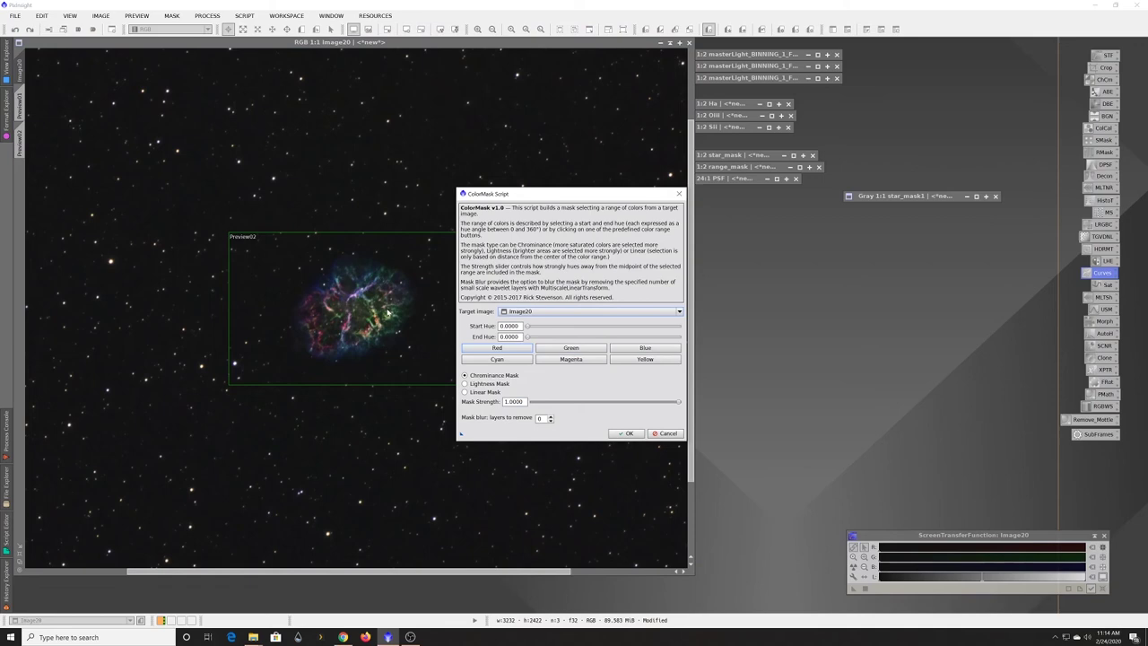
click(542, 348)
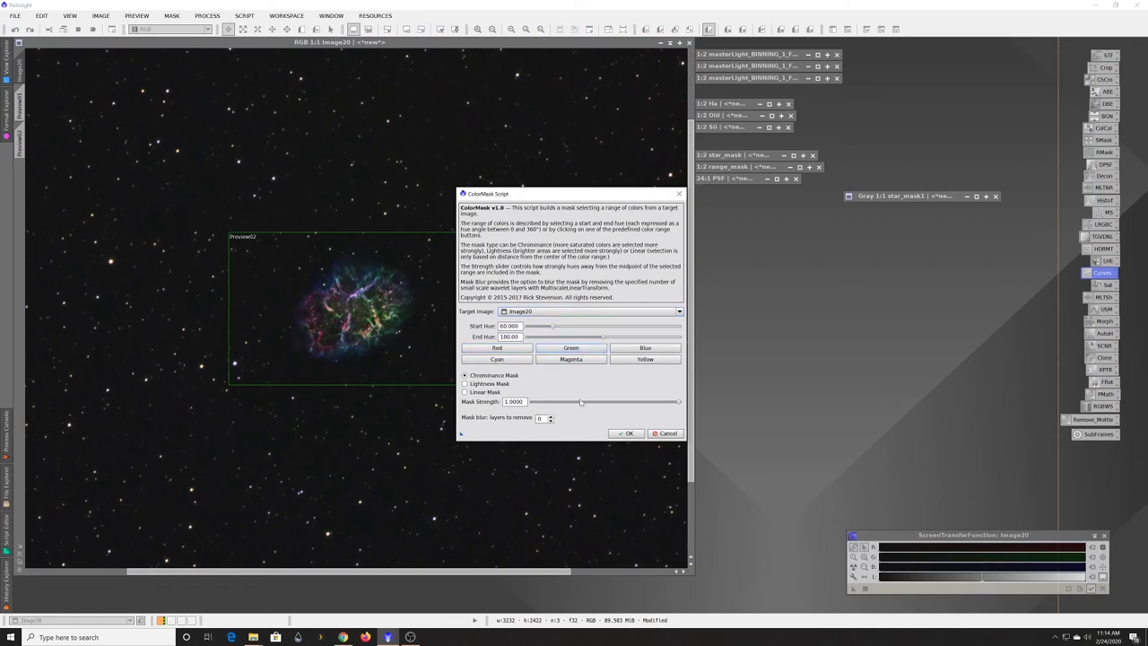
click(626, 434)
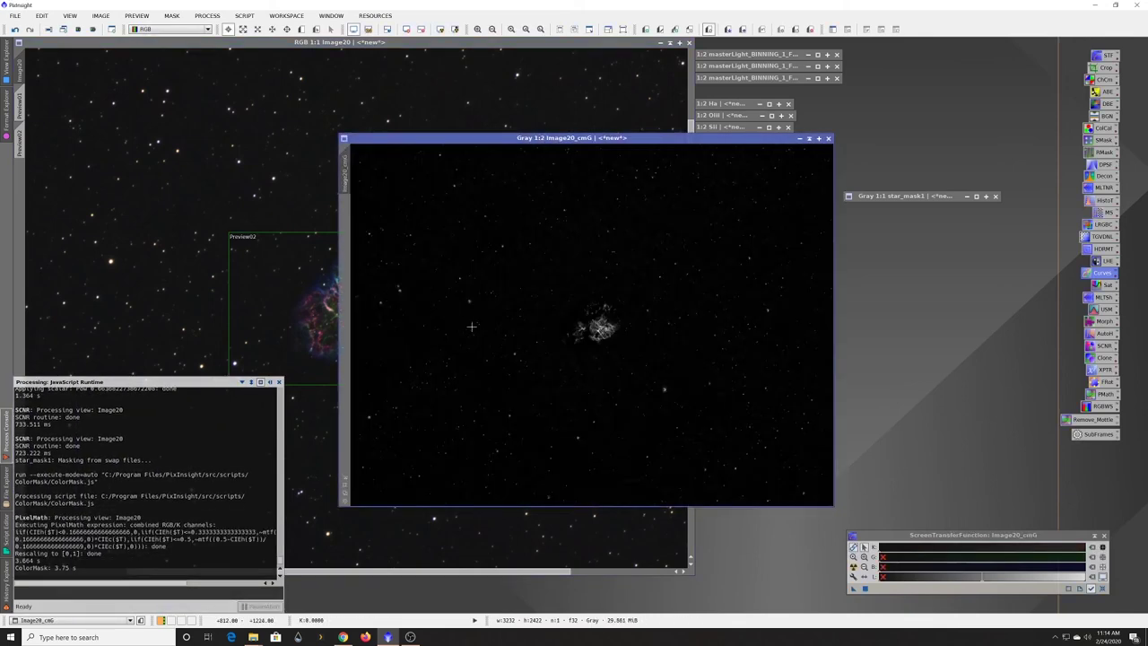
scroll(599, 327, up, 2)
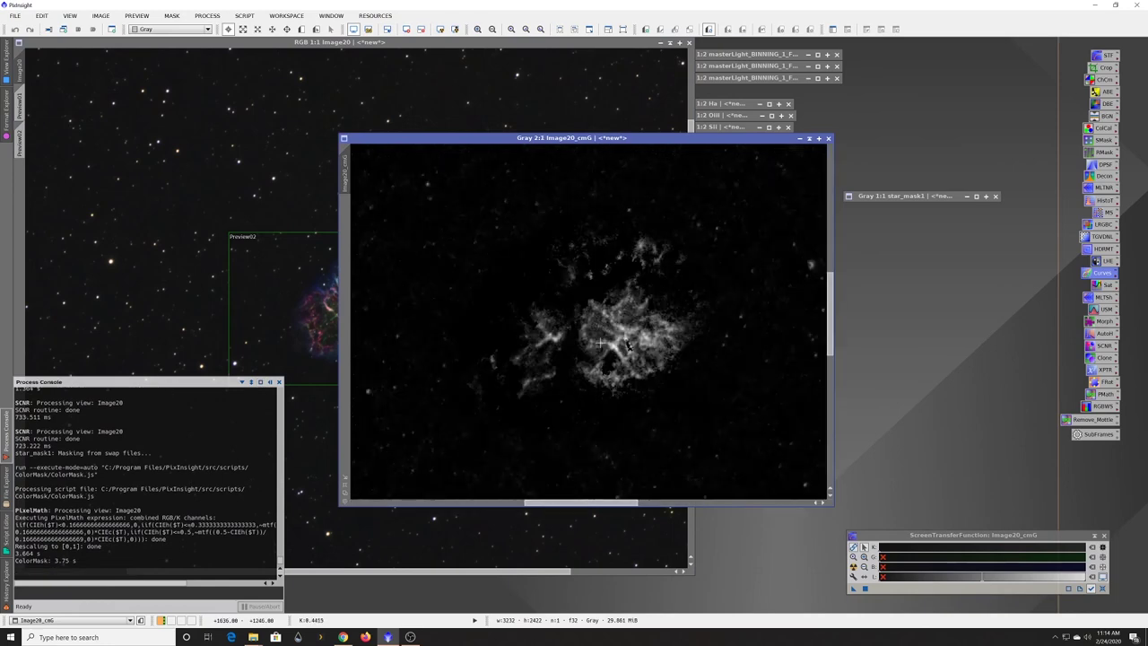
scroll(591, 311, down, 2)
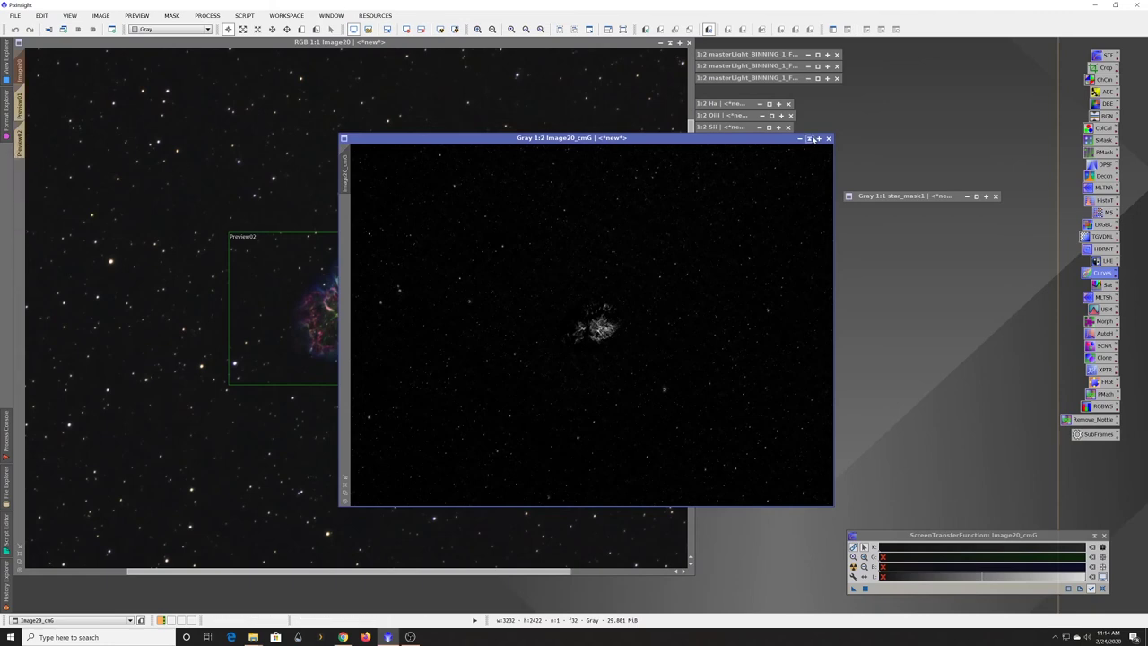
click(809, 138)
drag(568, 318, 768, 306)
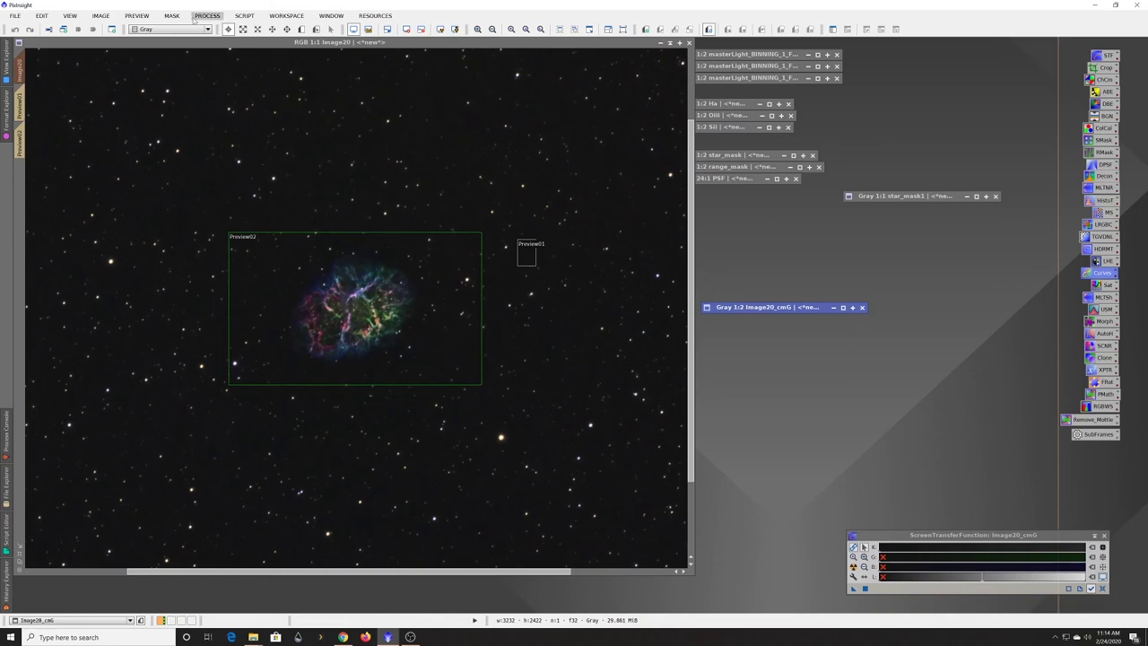
Step: Delete both previews, Preview01 and Preview02, from Image20
click(136, 15)
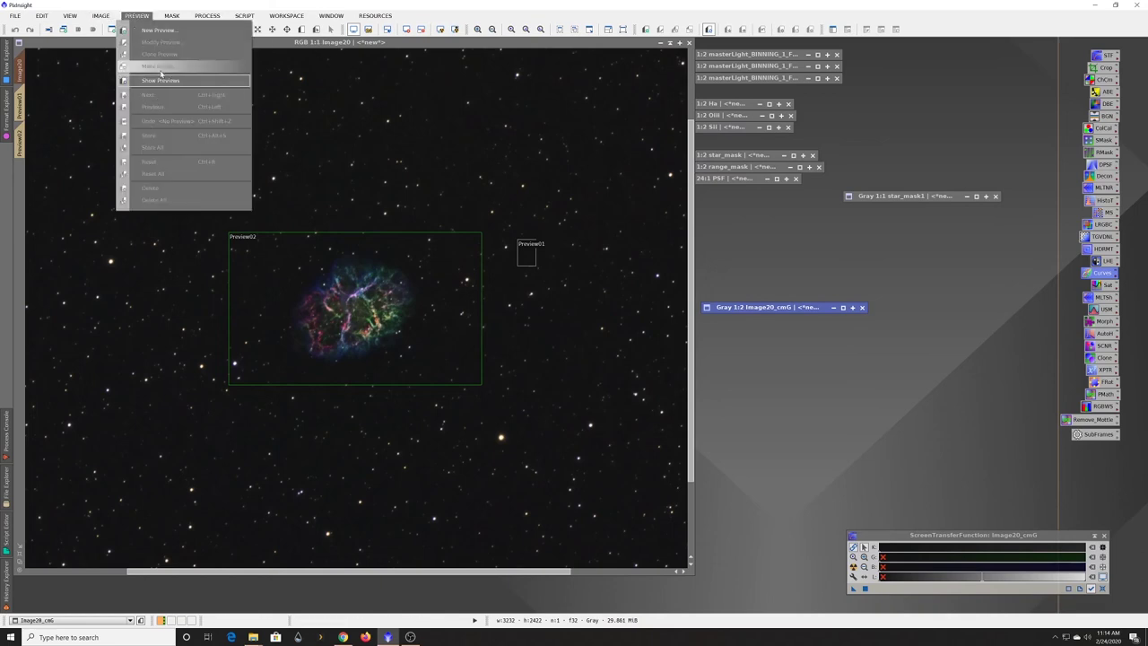
click(98, 43)
click(137, 15)
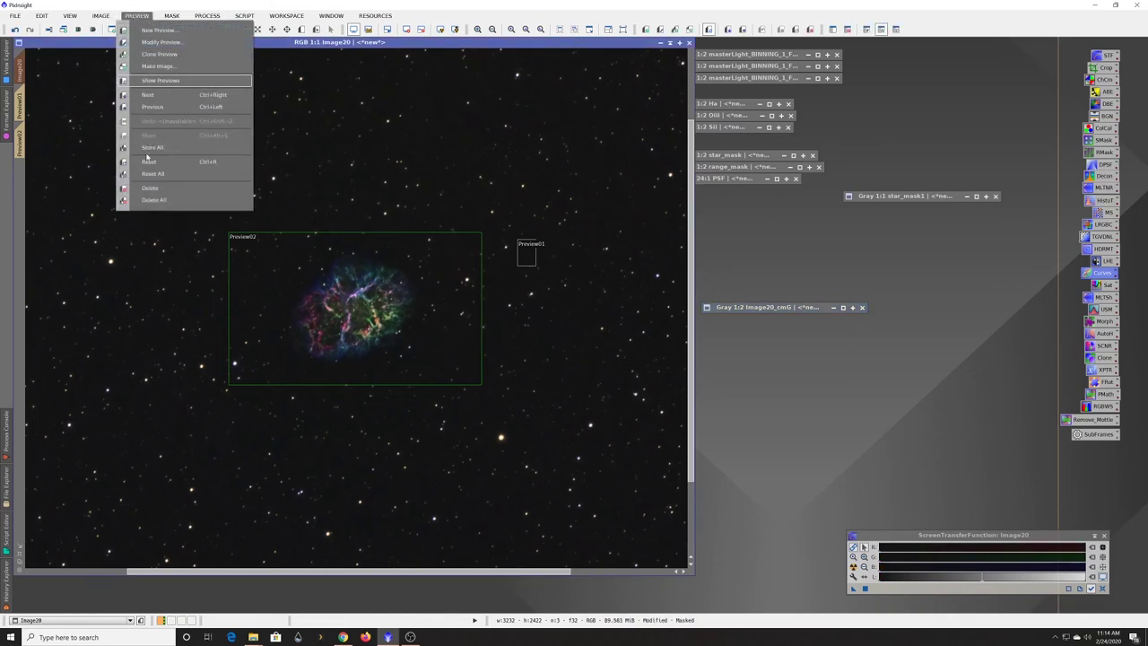
click(156, 198)
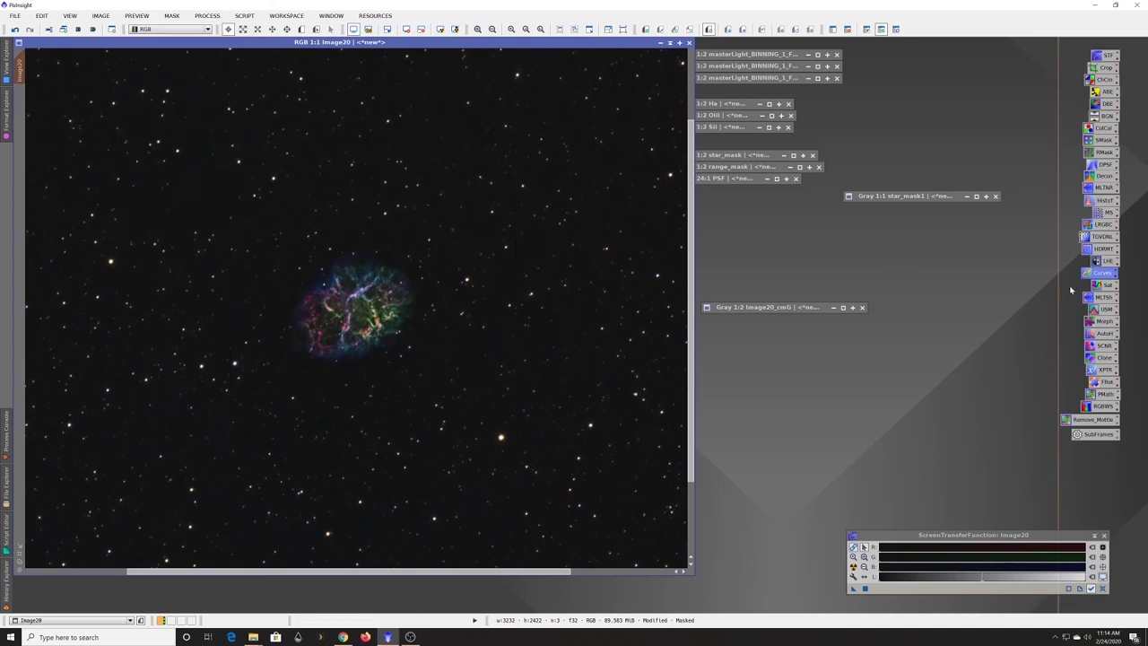
Step: Open Curves with Real-Time Preview, try a curve point, then remove it
double_click(1111, 273)
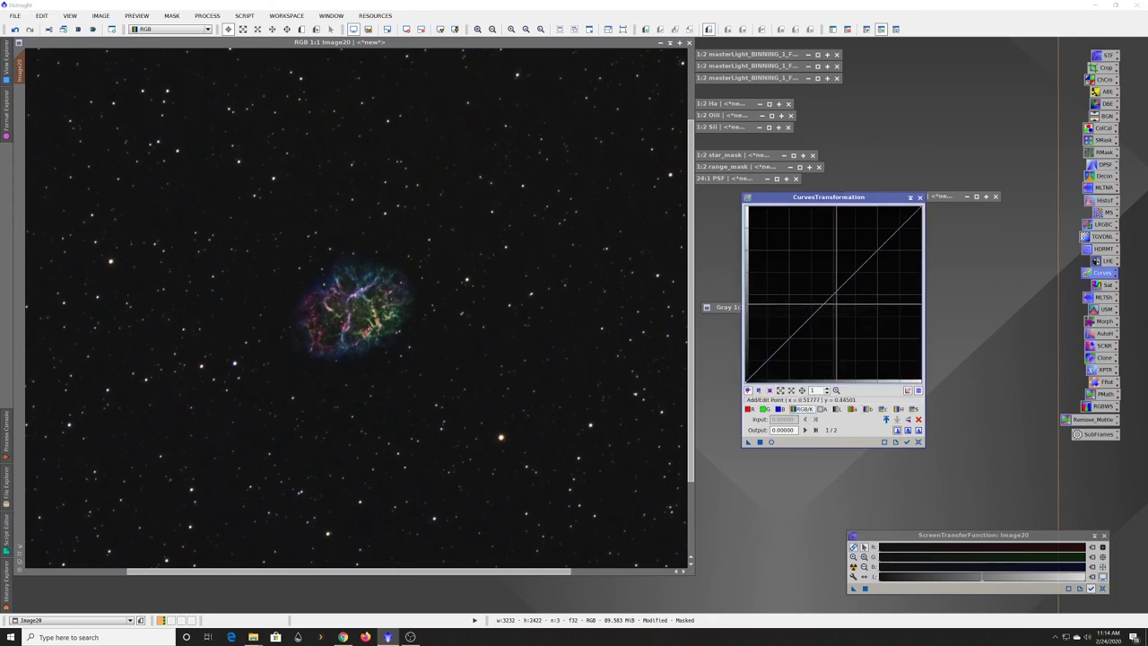
drag(860, 266, 866, 356)
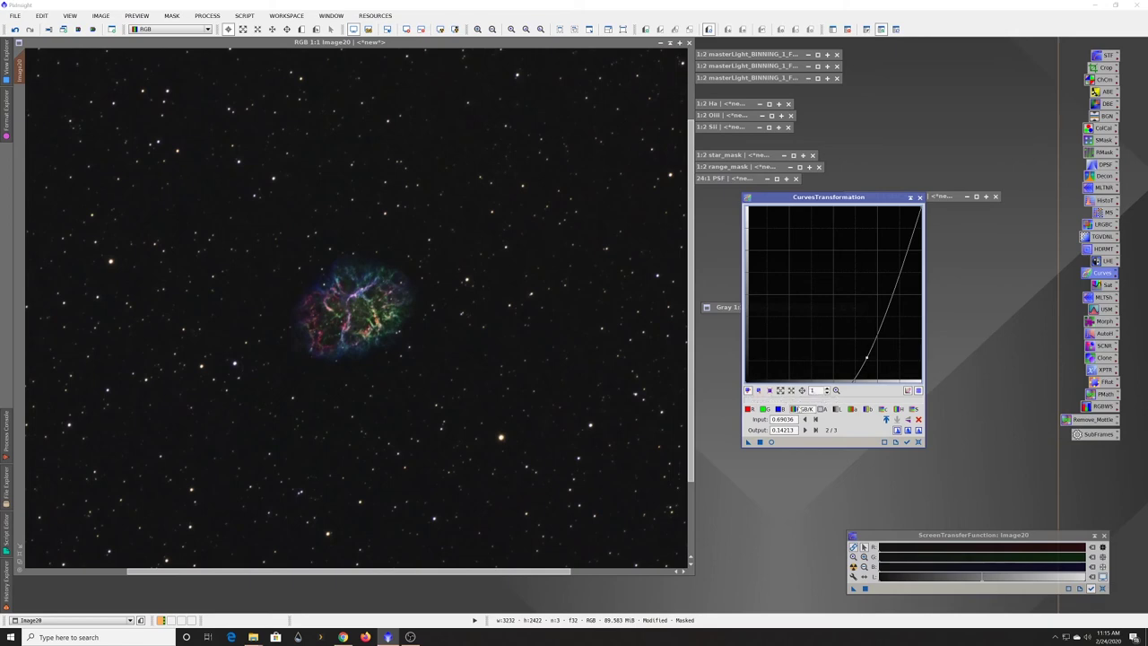
click(771, 441)
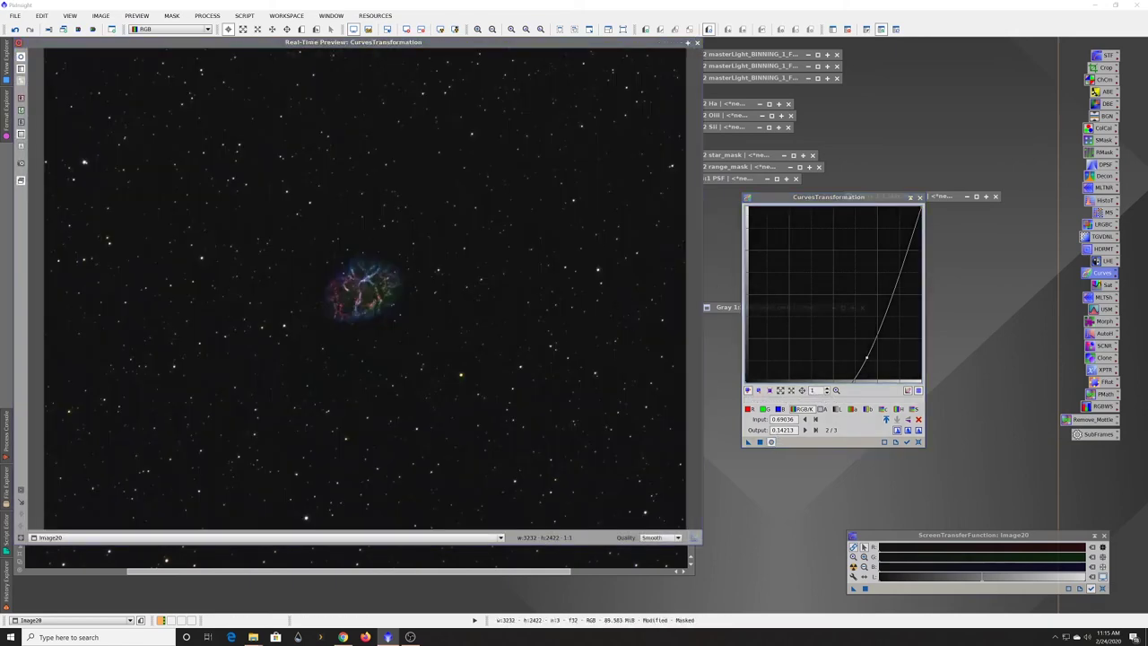
drag(866, 357, 769, 253)
double_click(769, 252)
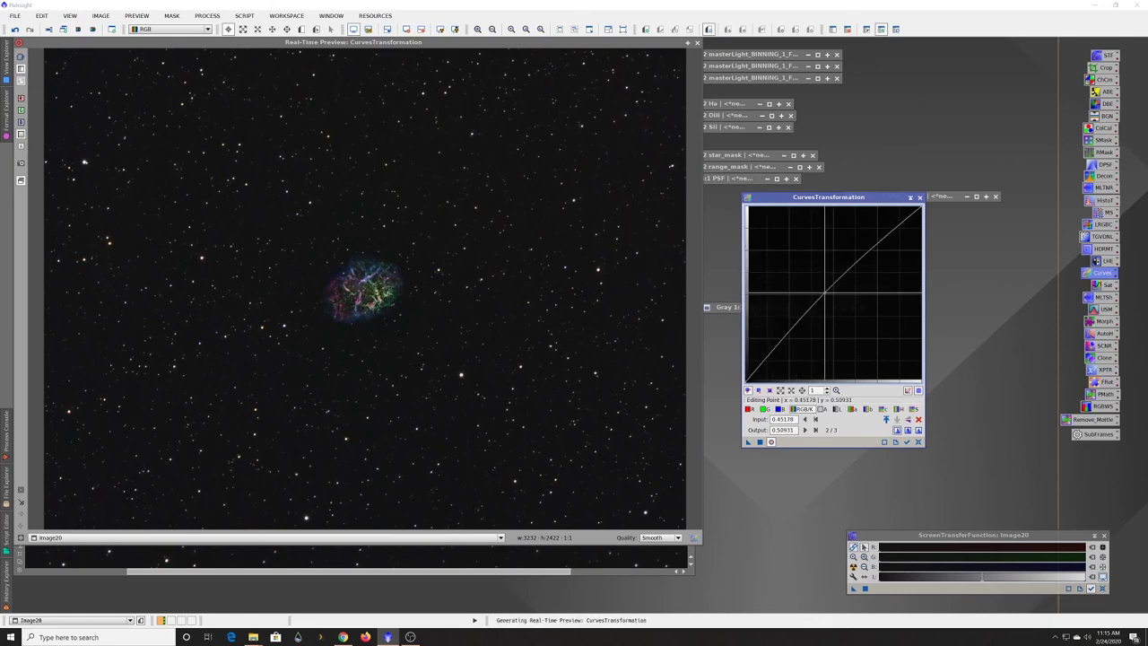
Step: Experiment with bending the CIE a* curve up and down, then straighten it again
click(853, 410)
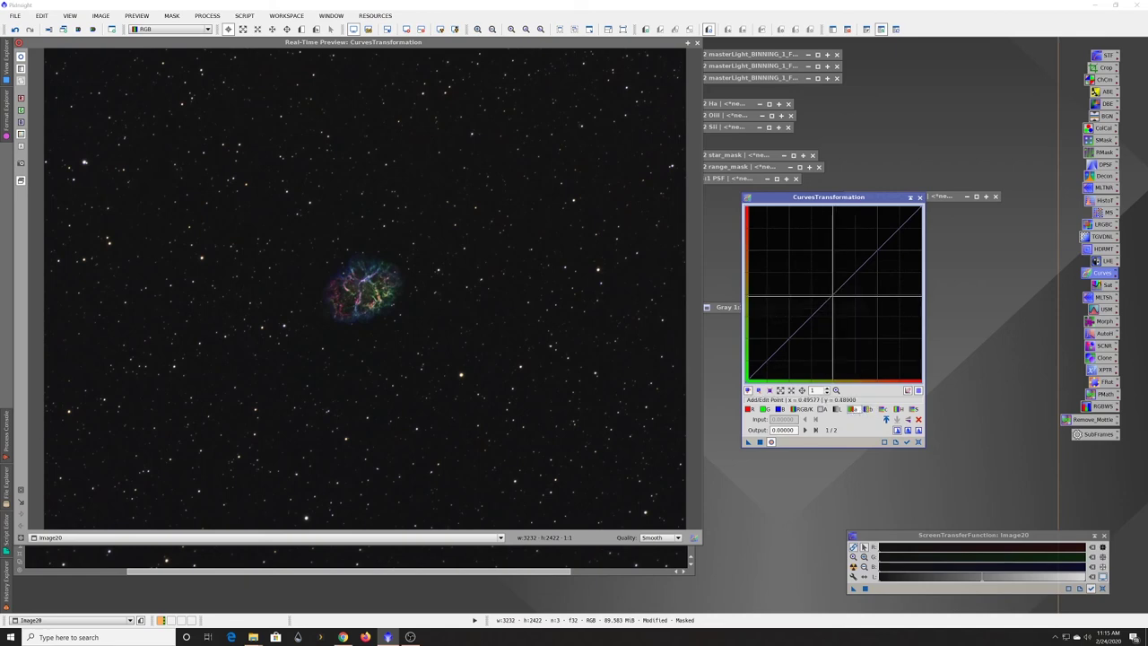
drag(834, 294, 826, 288)
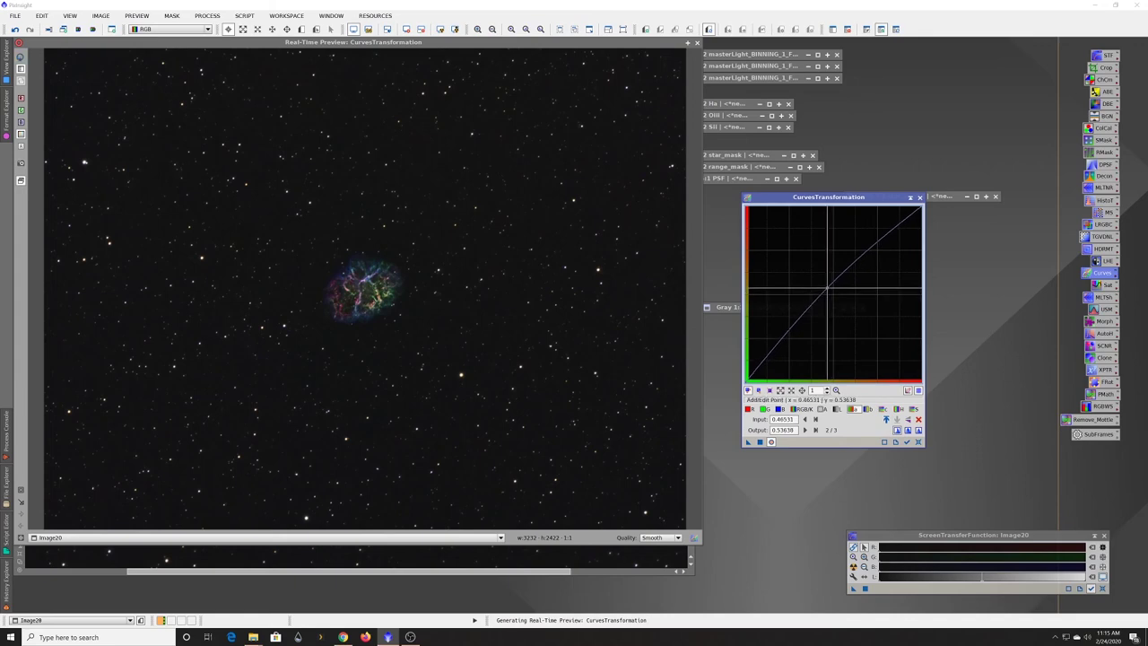
drag(826, 288, 814, 274)
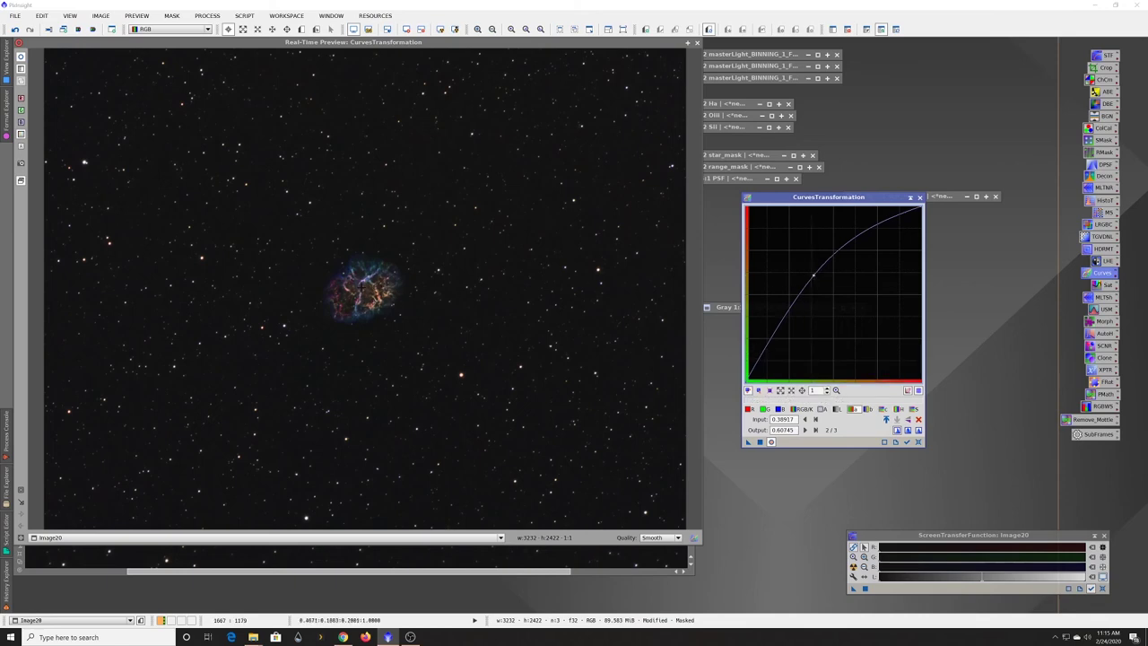
drag(813, 276, 797, 259)
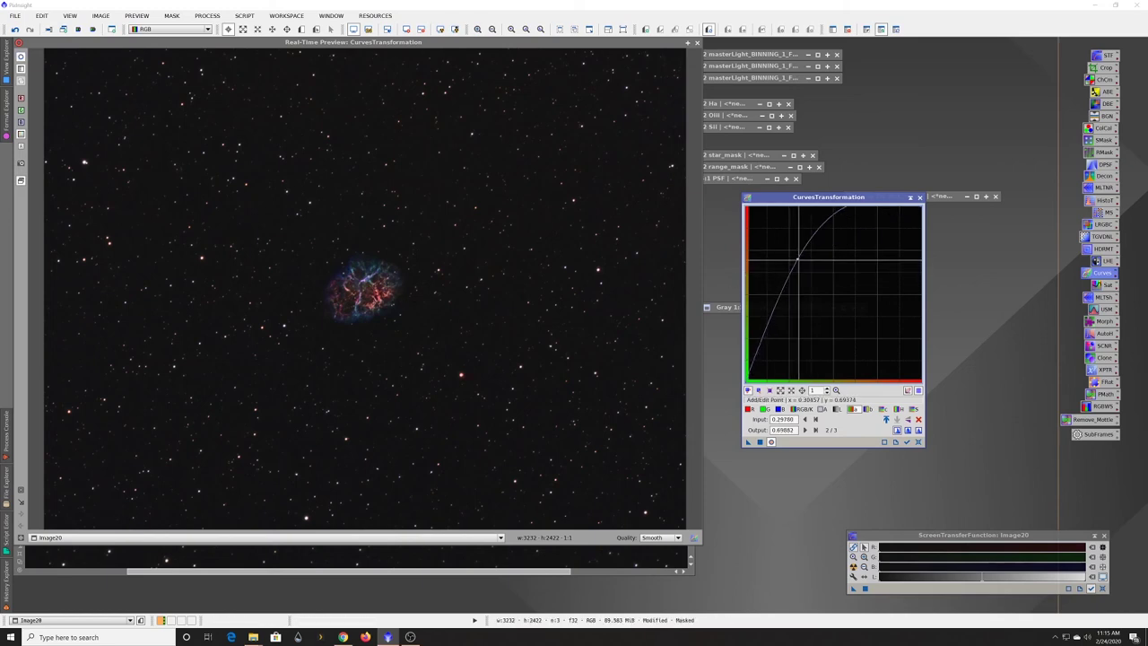
drag(797, 259, 826, 298)
key(Delete)
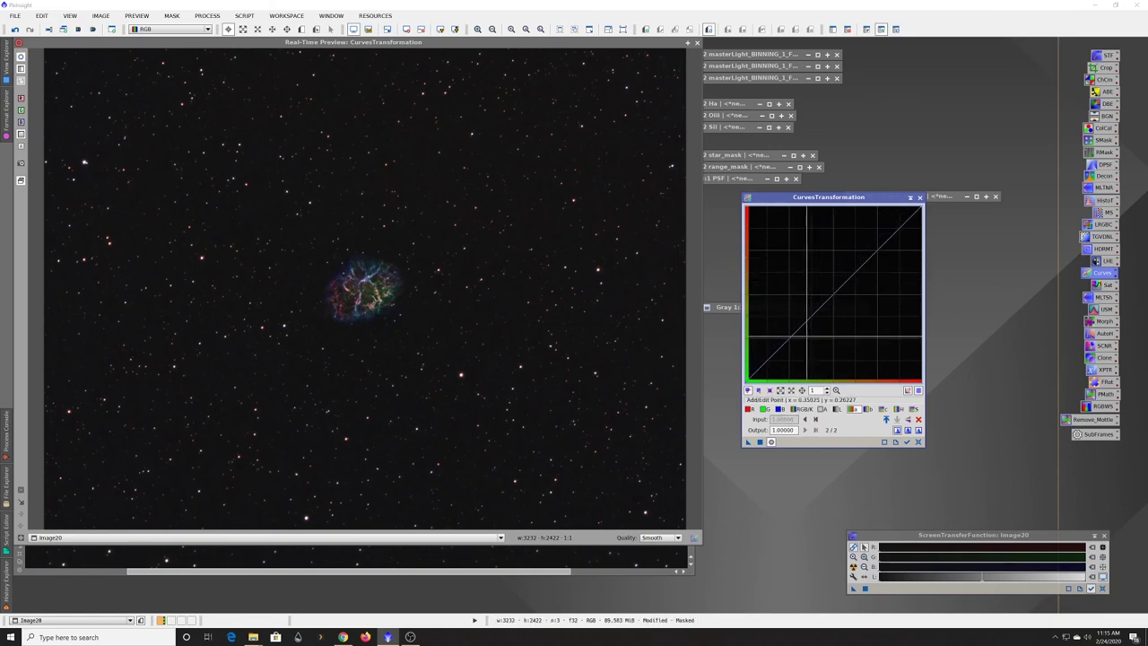
drag(832, 294, 847, 334)
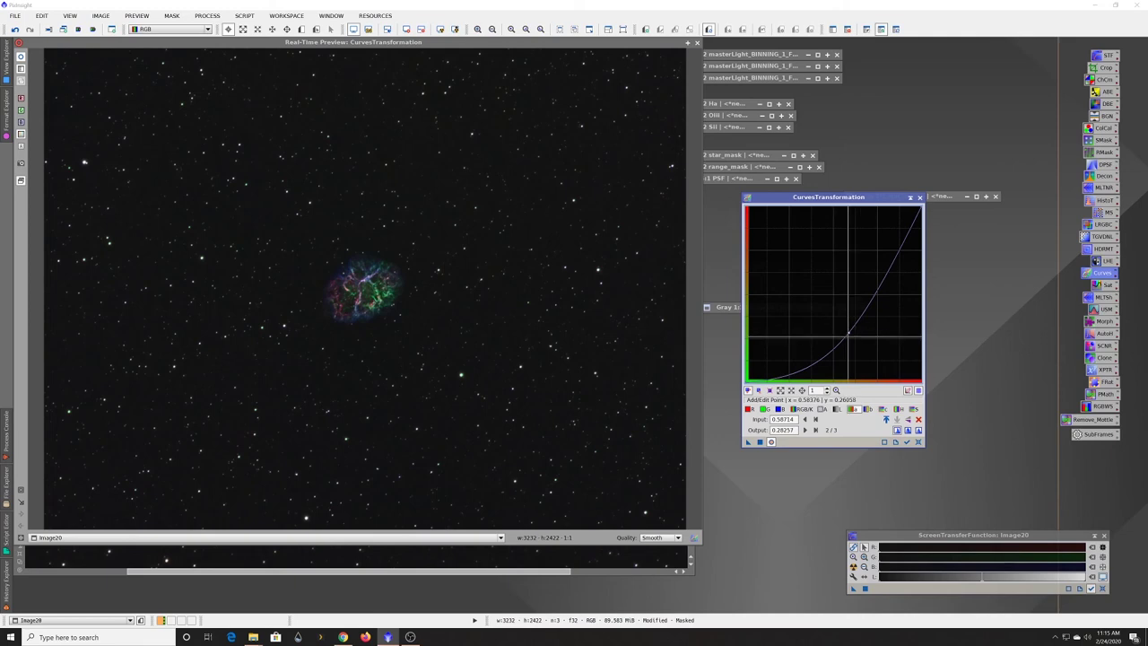
drag(848, 333, 837, 313)
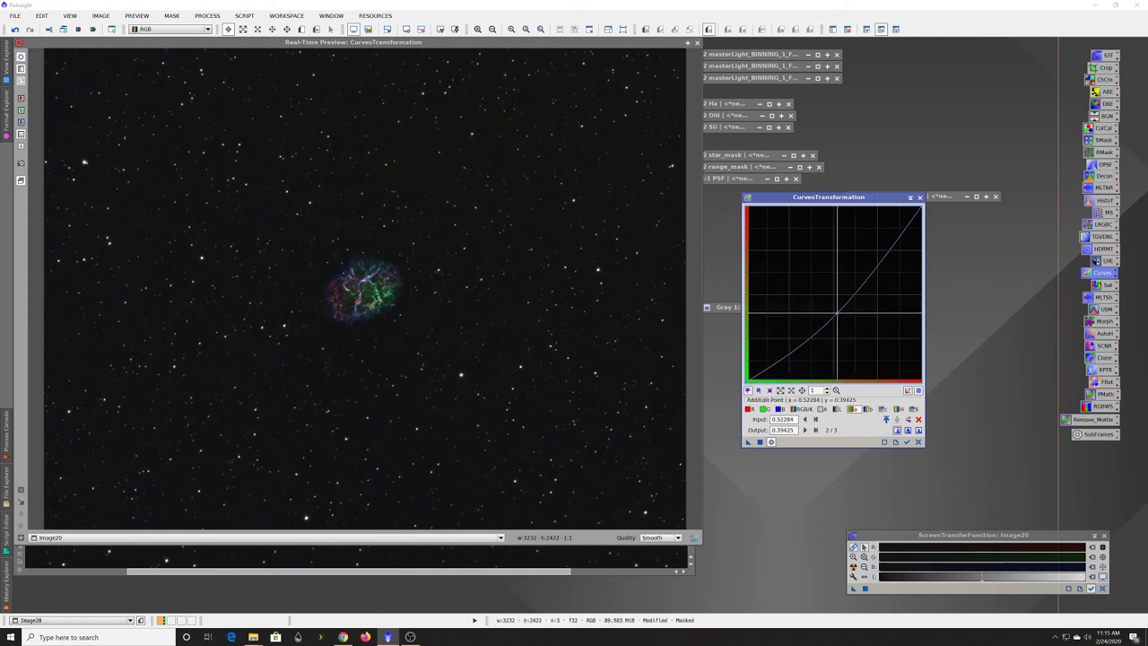
drag(836, 313, 818, 287)
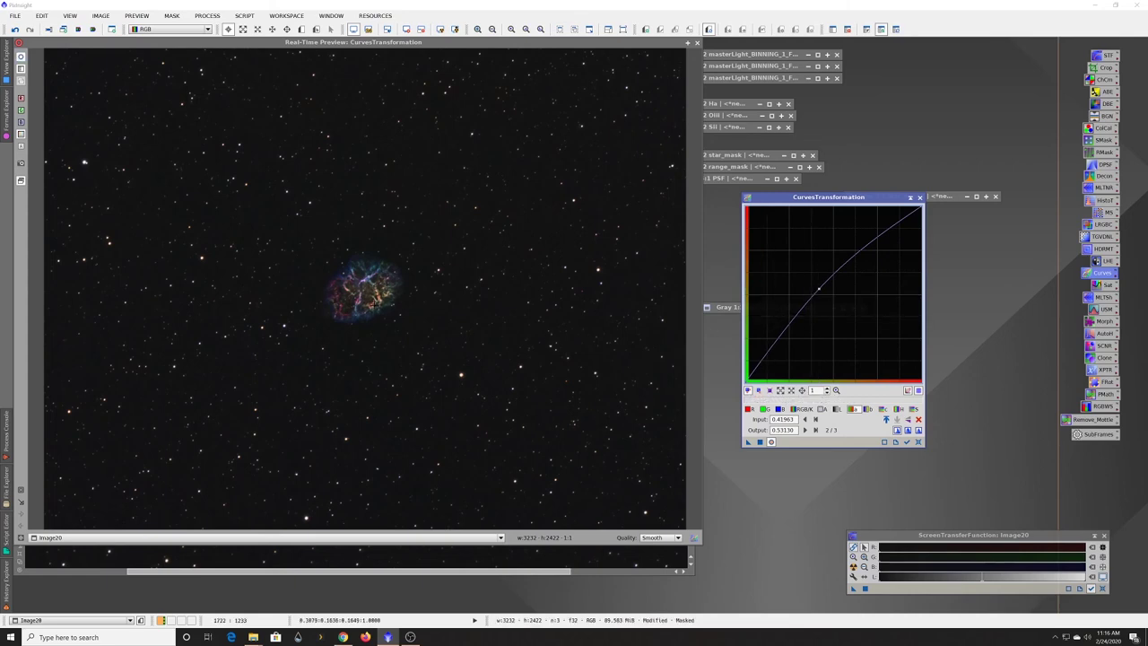
drag(823, 290, 803, 287)
double_click(818, 280)
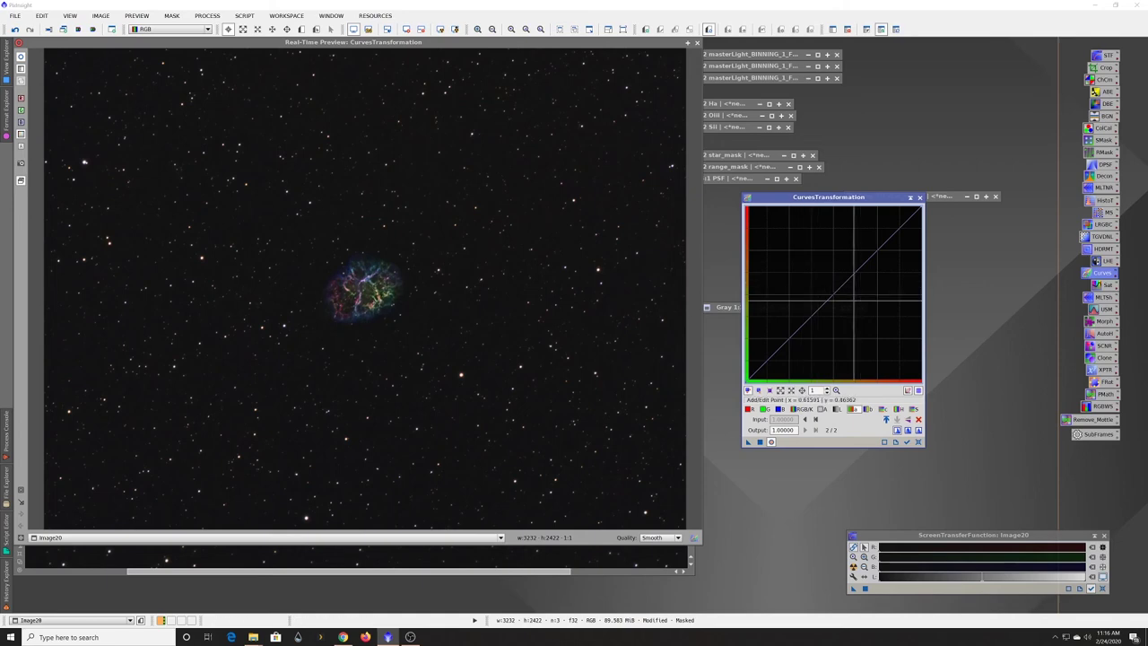
Step: Set the a* curve point just below the diagonal (0.51777 to 0.46701) and close the preview
drag(832, 294, 837, 298)
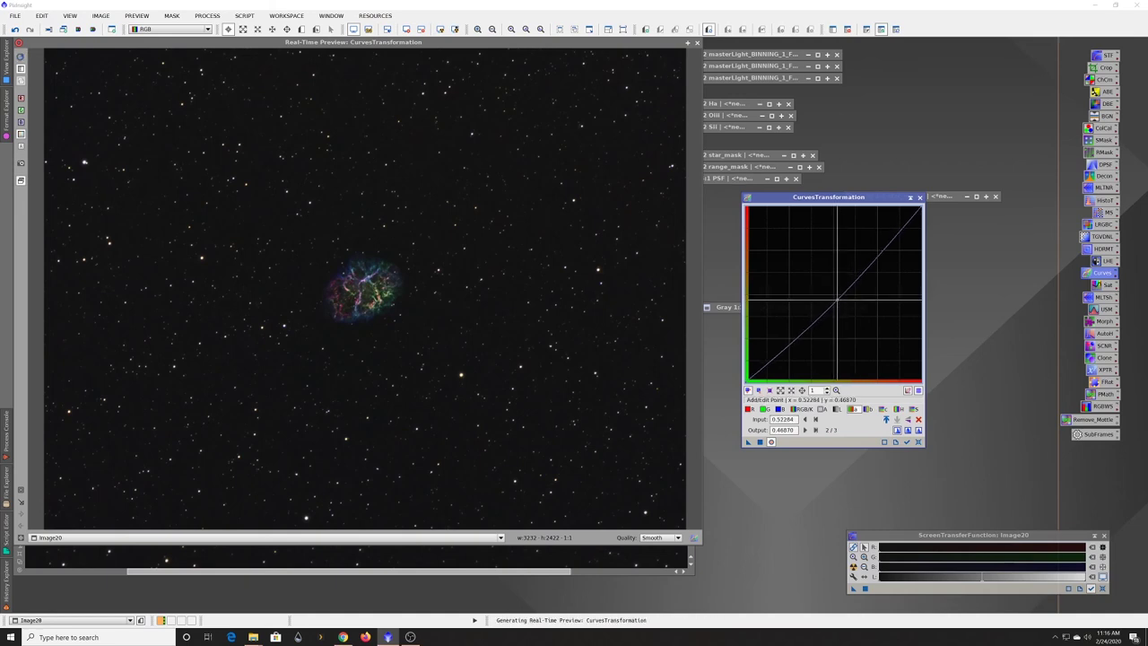
drag(836, 298, 835, 299)
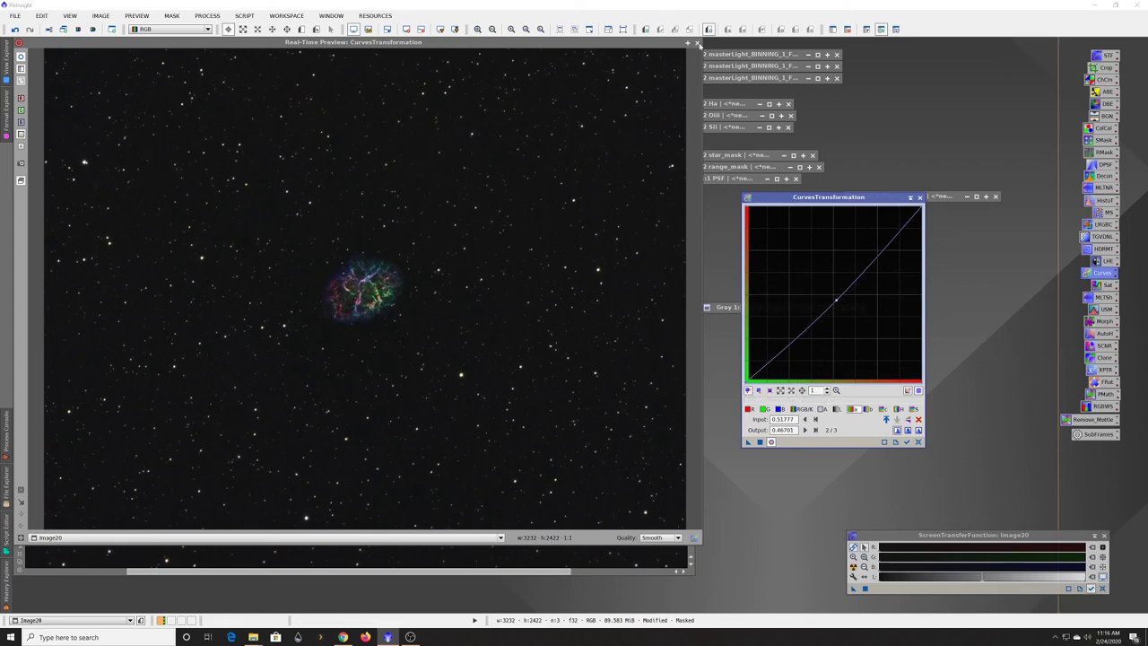
click(688, 42)
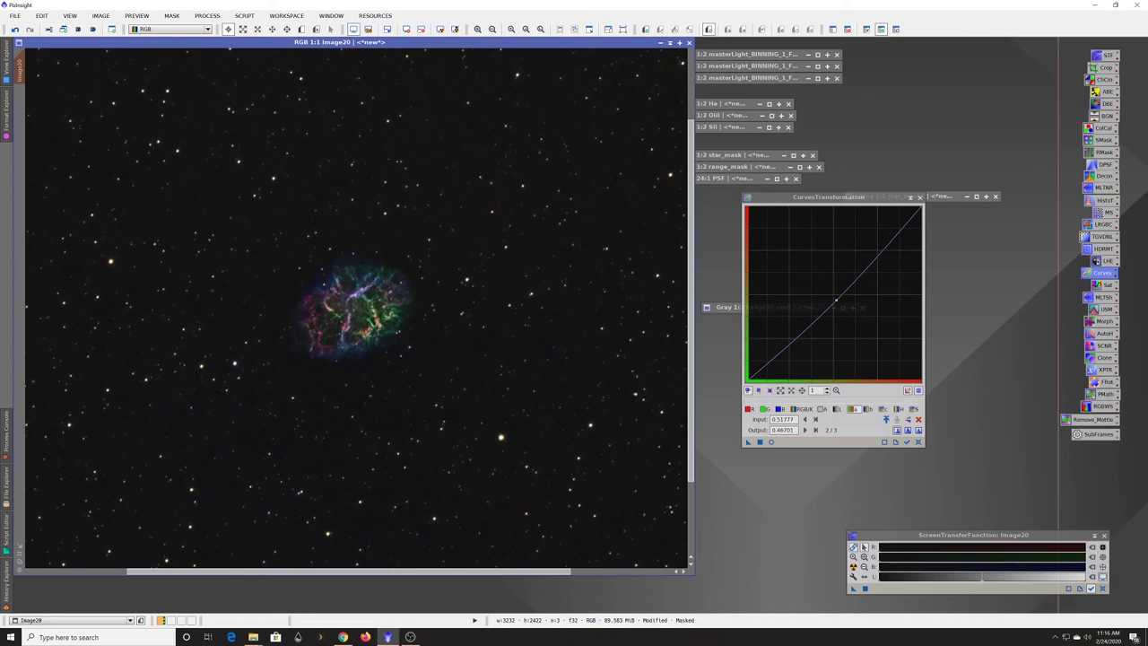
Step: Replace Image20's mask with a new blue ColorMask, Image20_cmB, and minimise the mask window
click(171, 15)
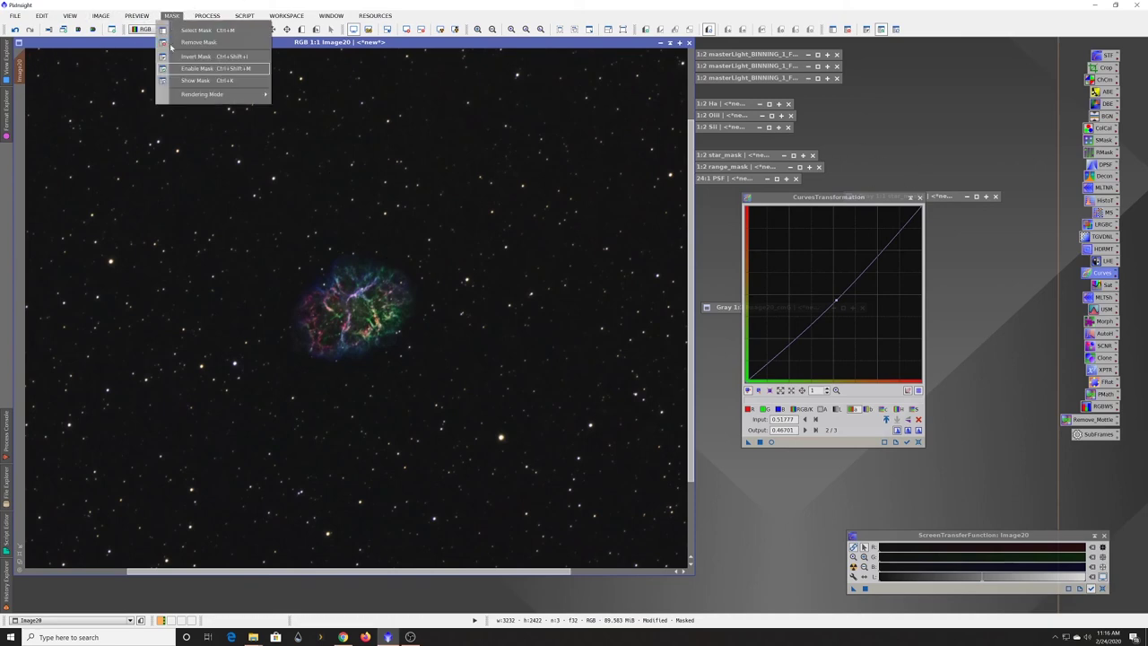
click(198, 42)
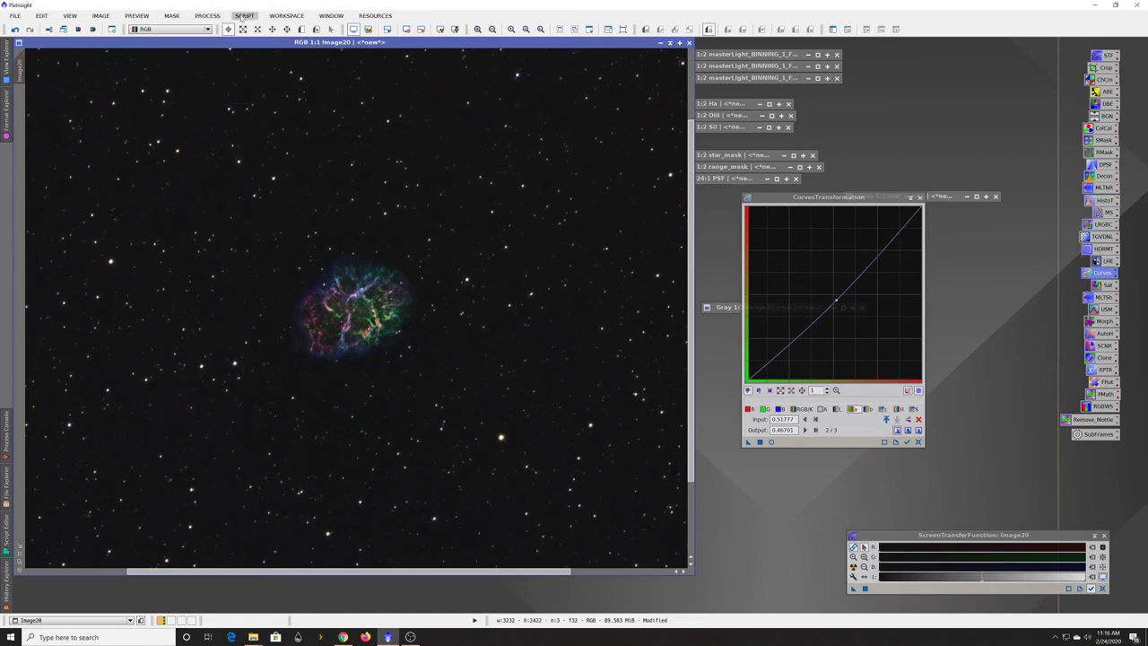
click(243, 16)
mouse_move(283, 125)
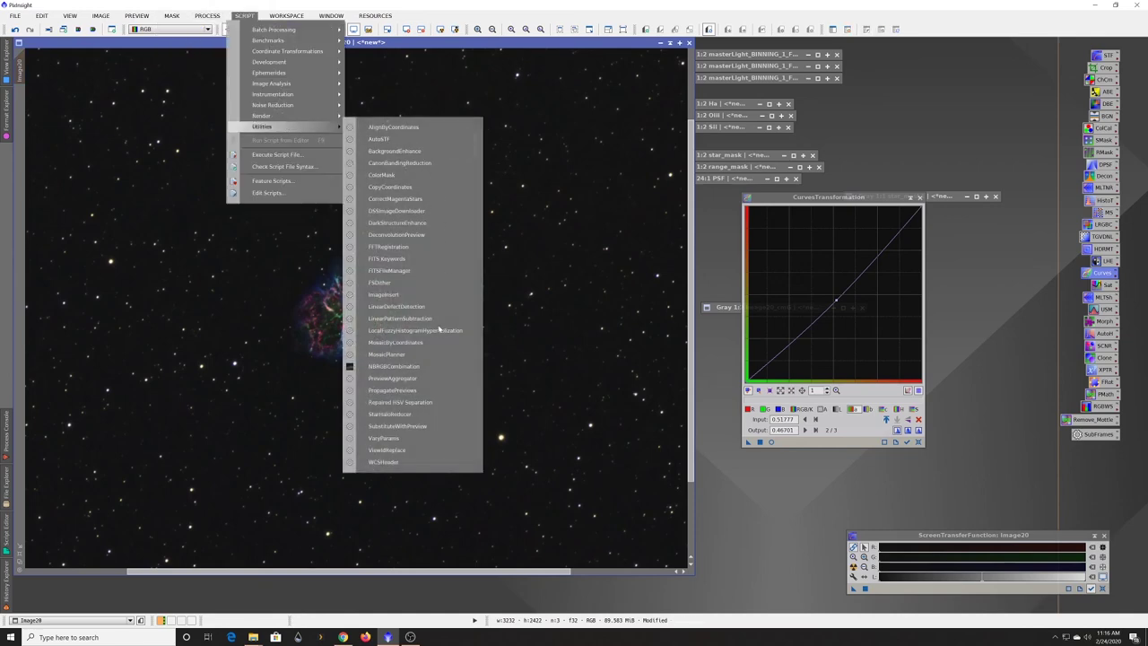
click(385, 173)
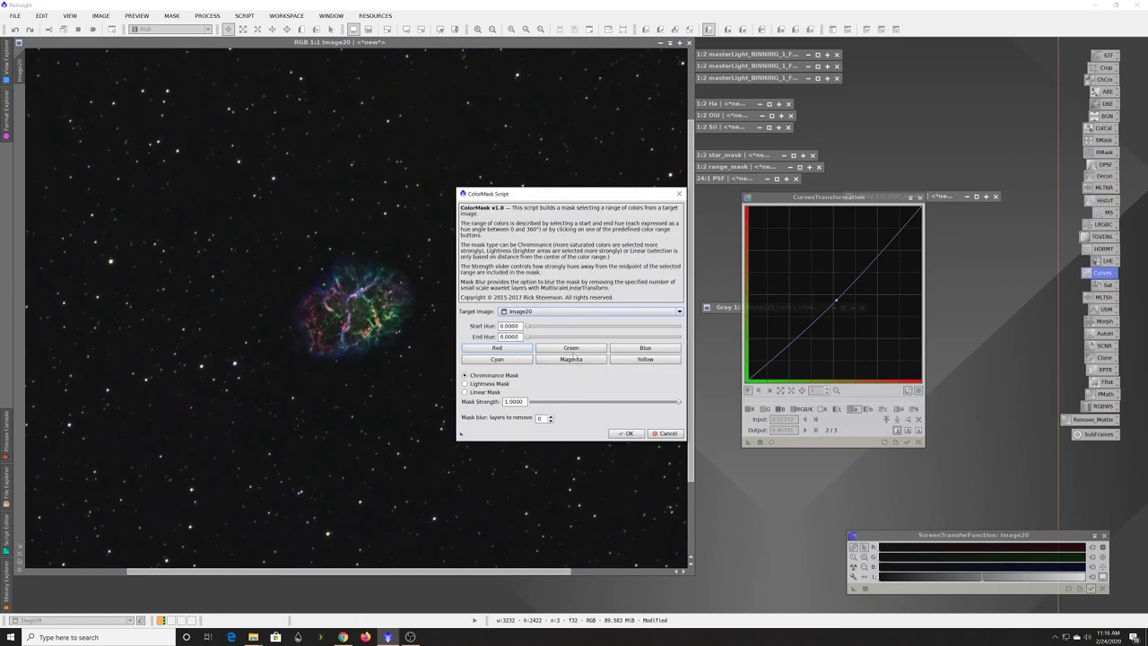
click(638, 349)
click(627, 434)
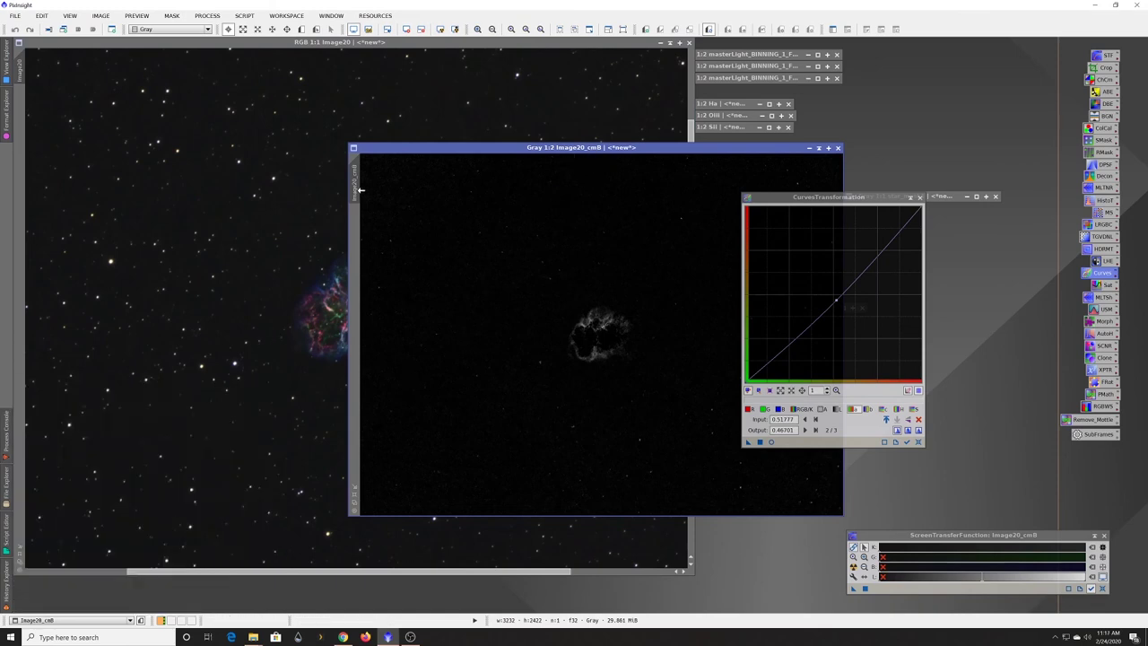
drag(355, 188, 20, 99)
click(809, 147)
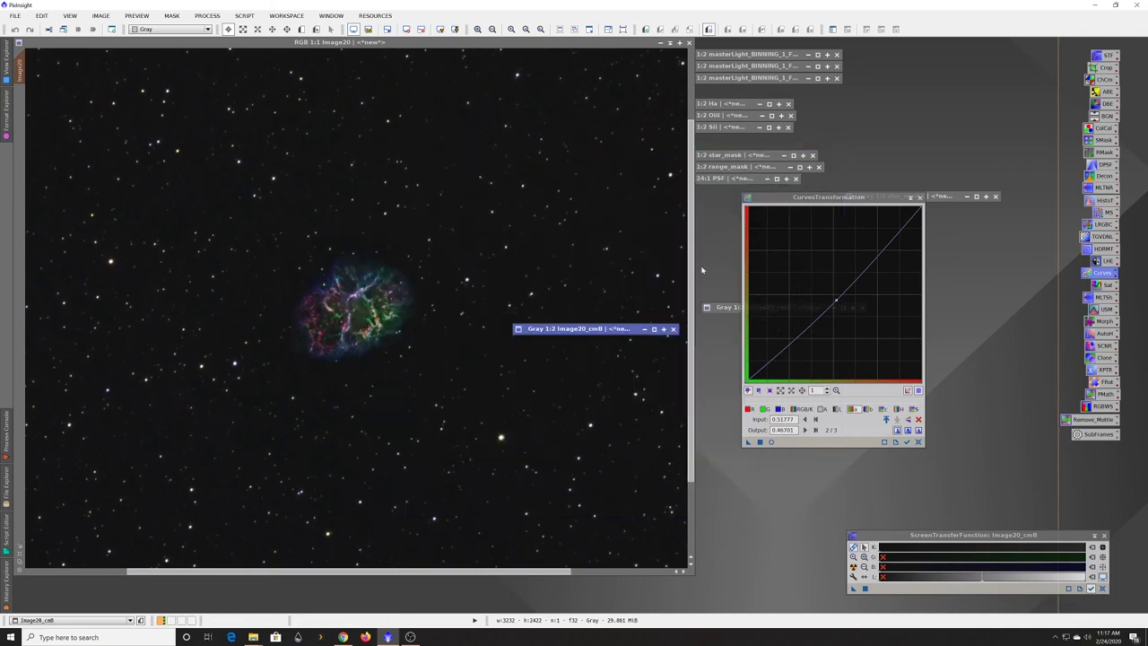
drag(590, 332, 774, 322)
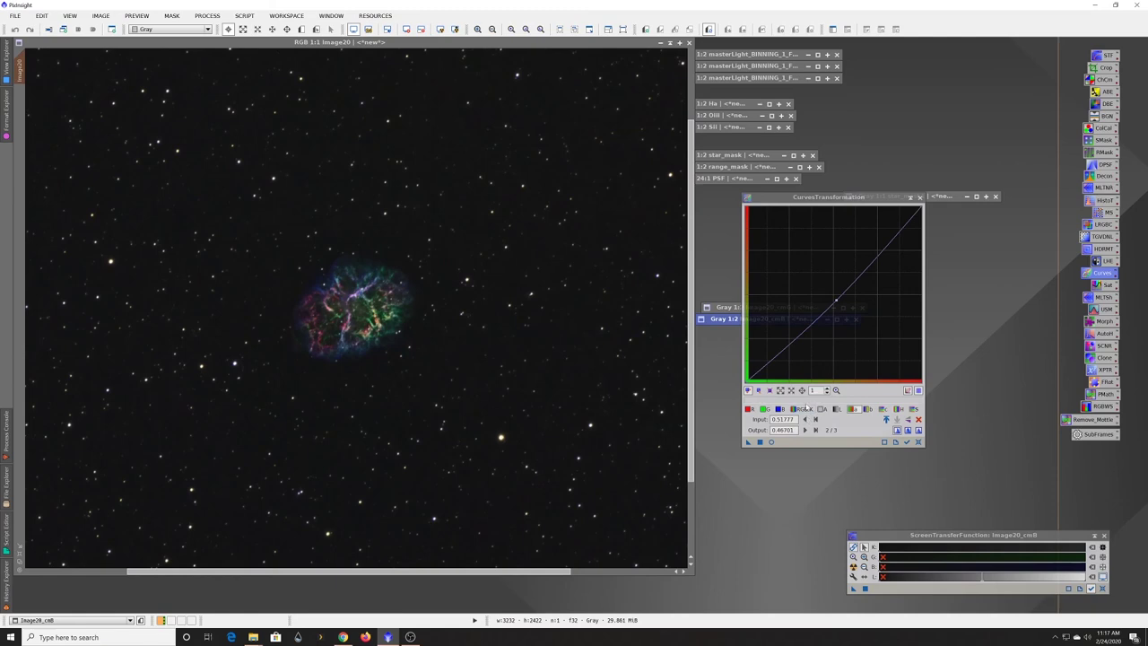
Step: Preview Curves on the CIE b* channel, then close the preview and reactivate Image20
click(771, 442)
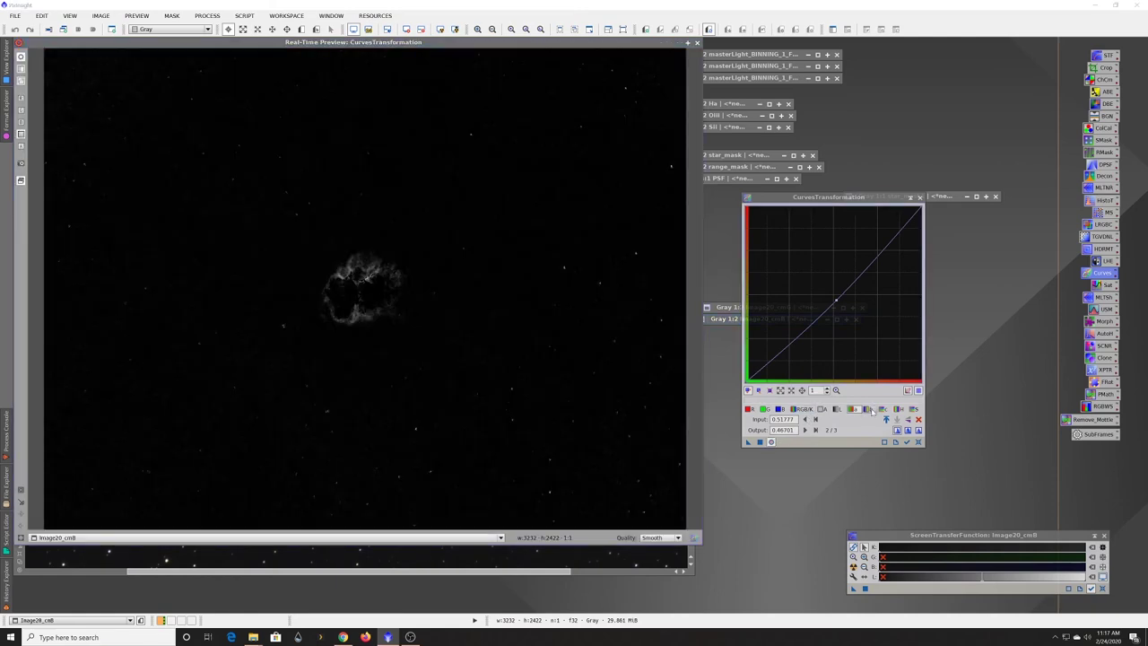
click(868, 409)
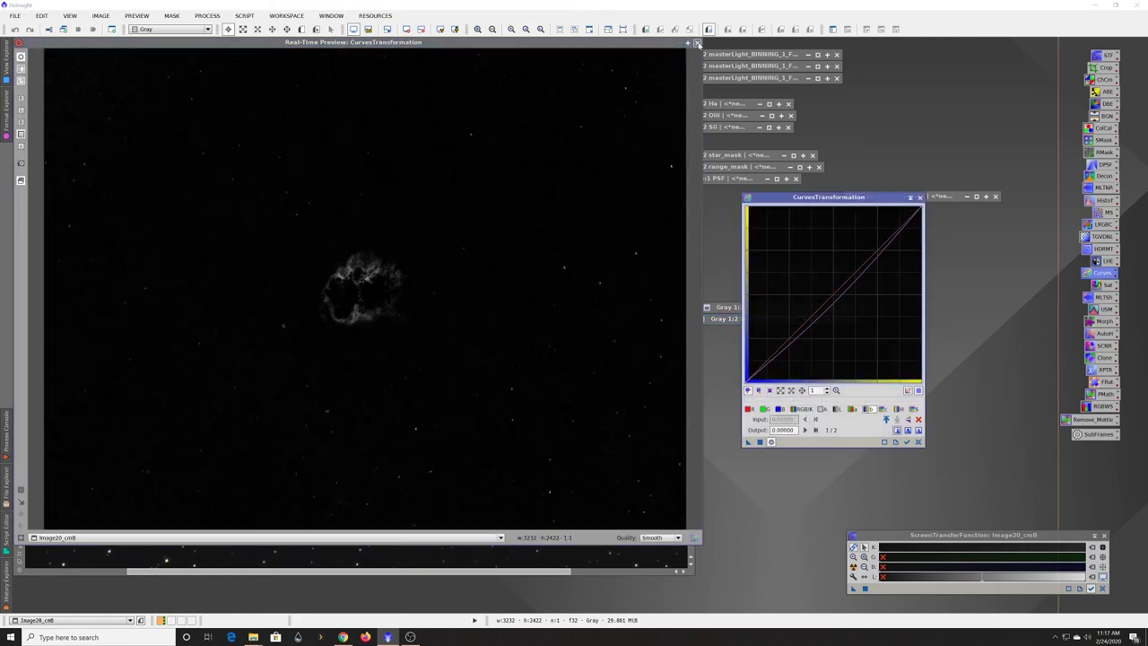
click(696, 42)
click(500, 41)
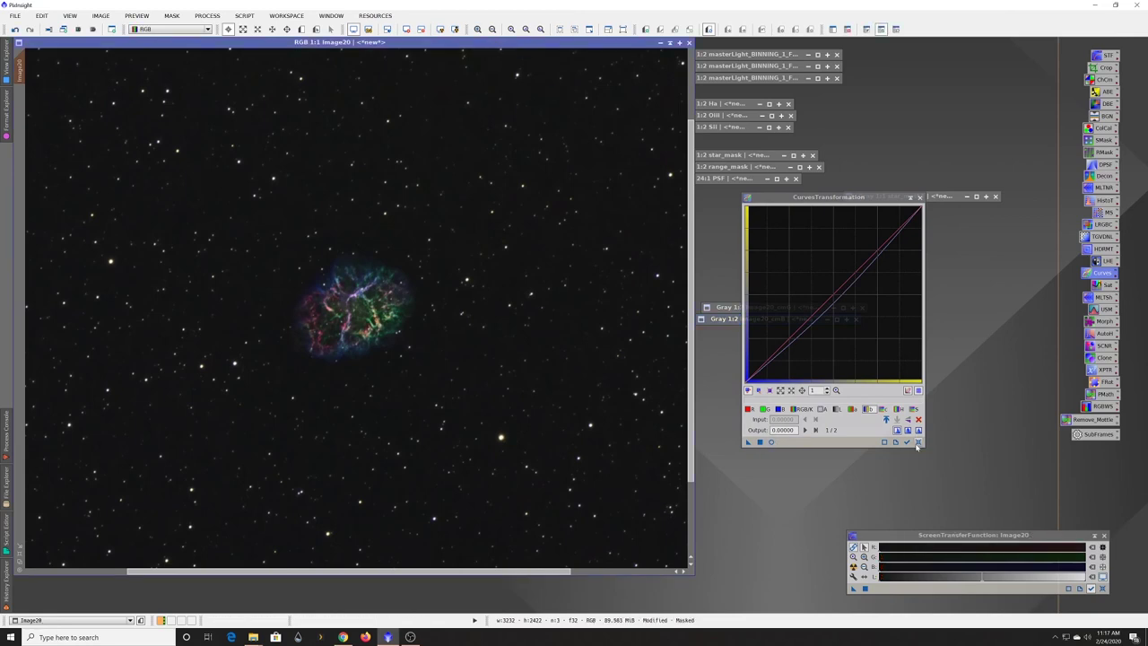
Step: Reset Curves and, with live preview, settle on a point pulling the red midtones slightly down
click(917, 442)
click(770, 442)
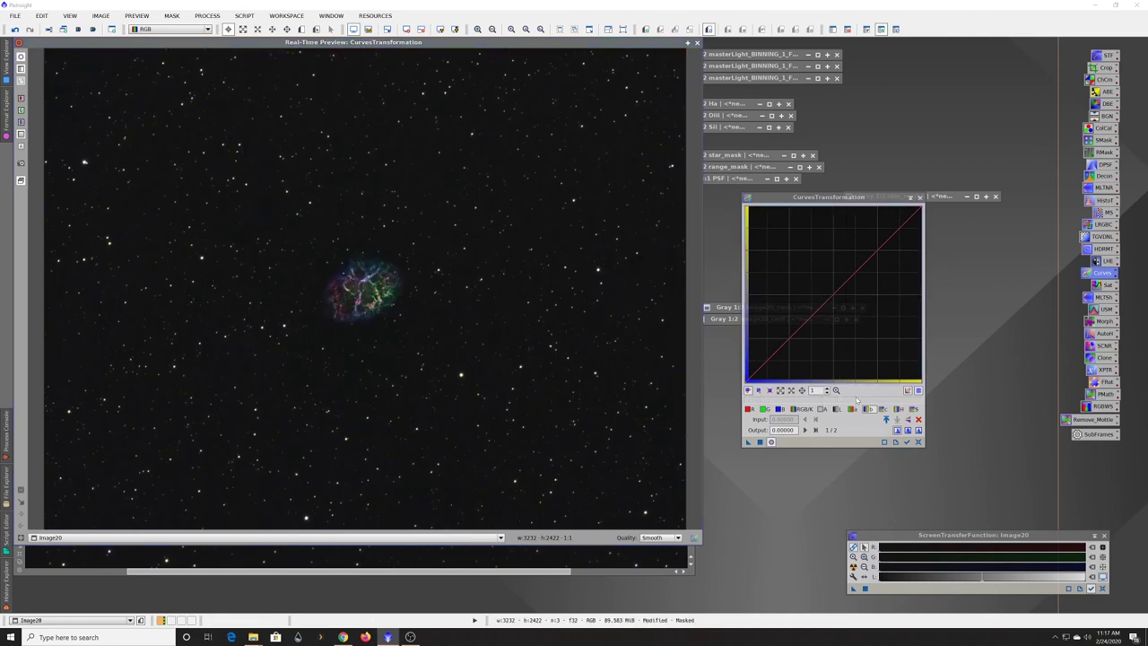
drag(826, 297, 795, 267)
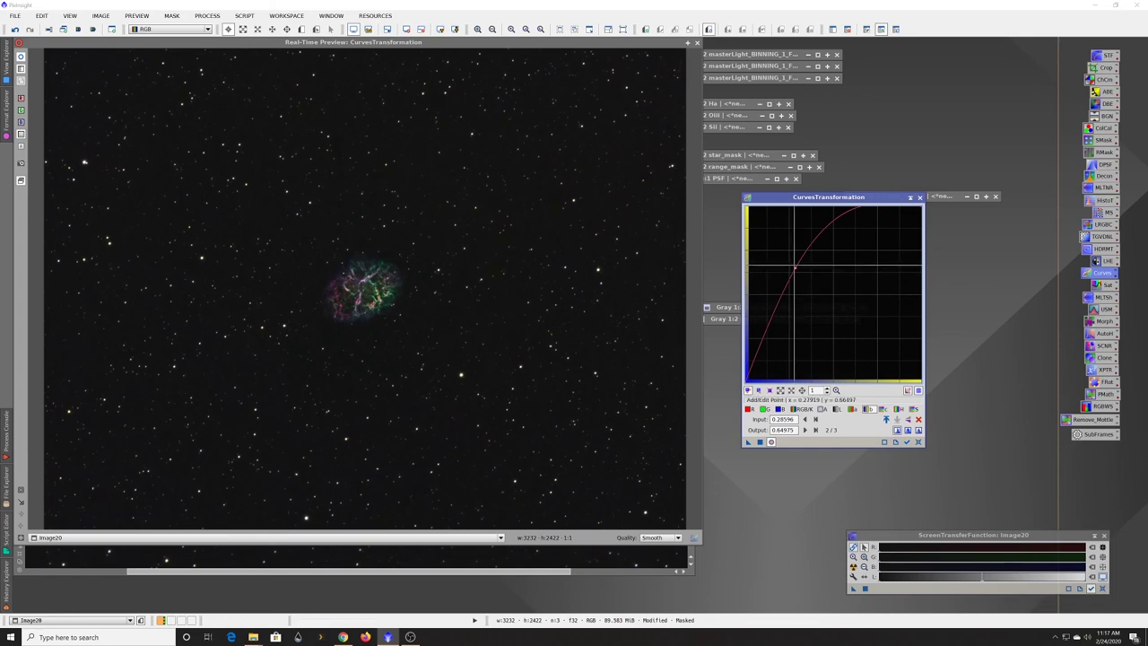
drag(796, 266, 797, 255)
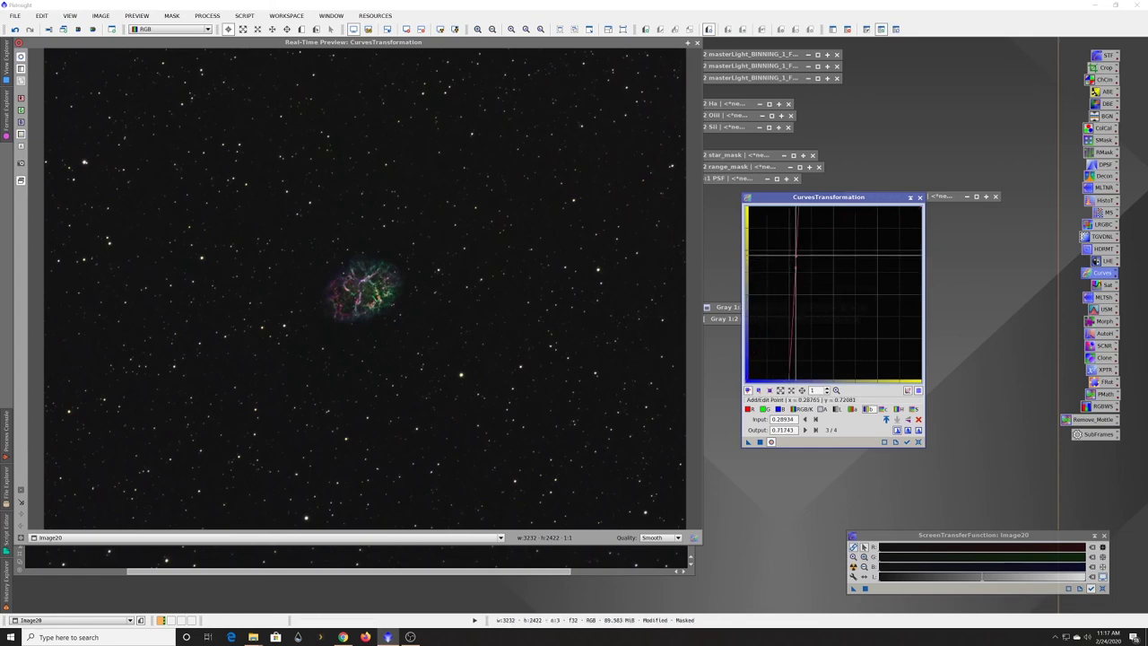
ctrl+click(796, 260)
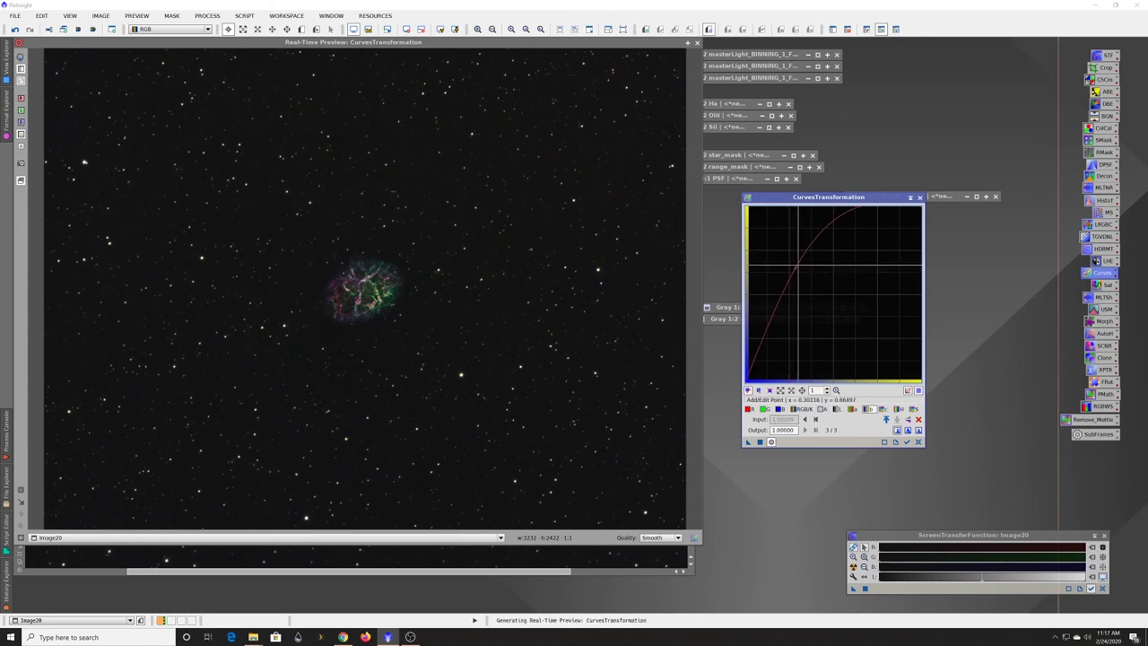
drag(829, 220, 852, 350)
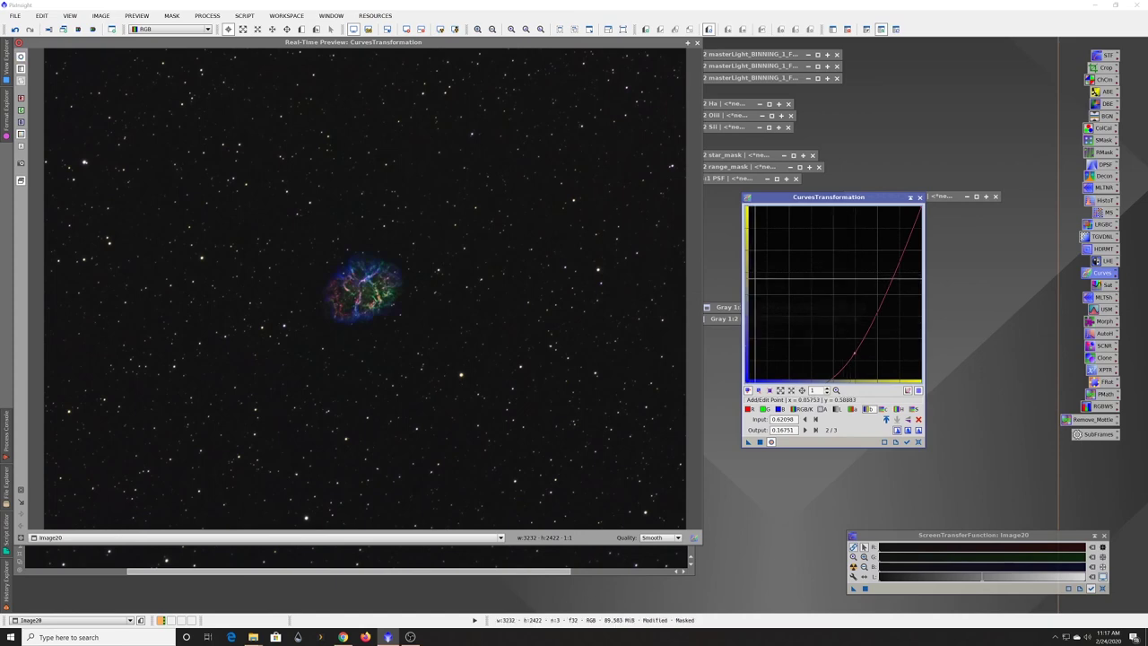
mouse_move(854, 353)
mouse_down()
mouse_move(827, 328)
mouse_move(851, 350)
mouse_move(867, 342)
mouse_up()
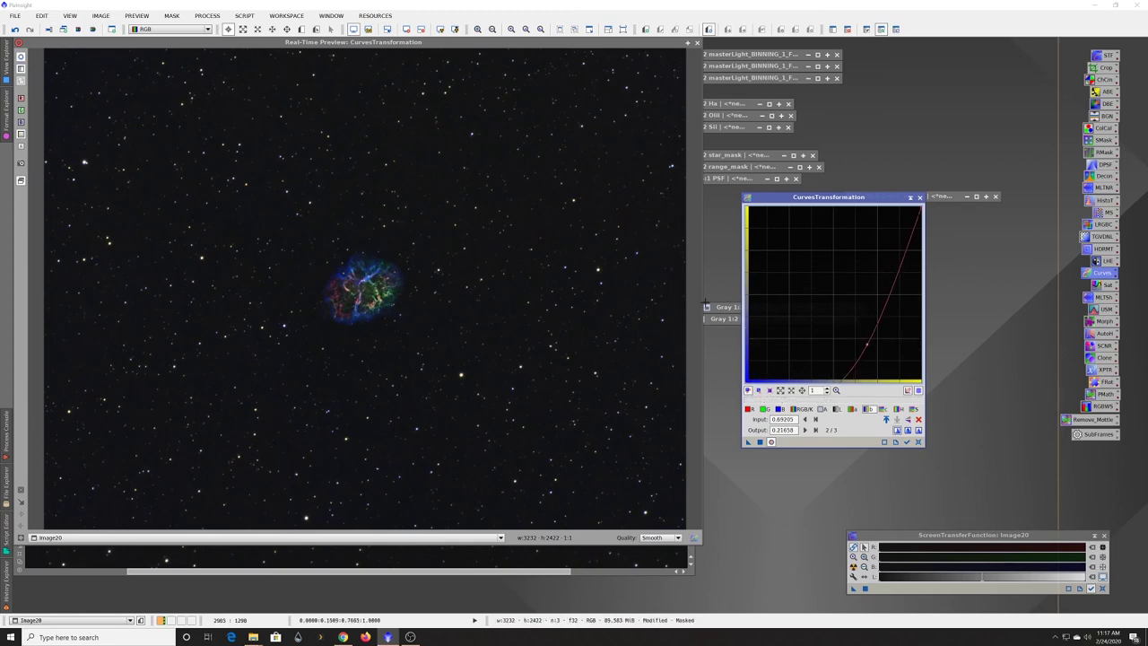
double_click(866, 345)
drag(829, 299, 835, 307)
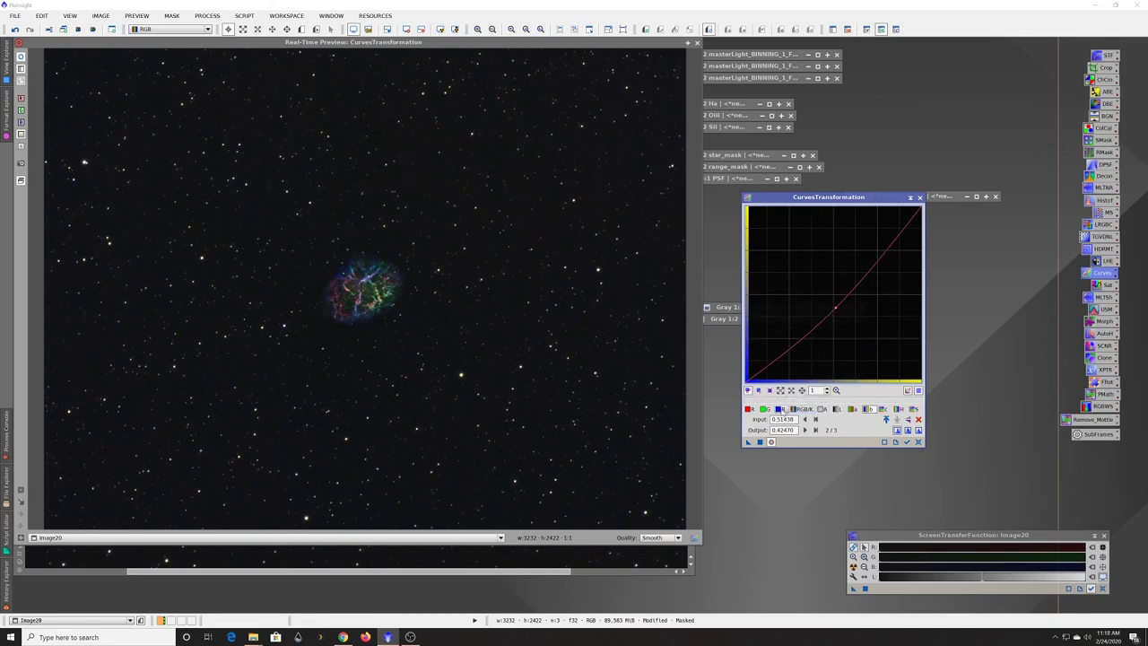
Step: Bow the RGB/K curve upward, lifting 0.46670 to 0.55838, and close the preview
click(802, 408)
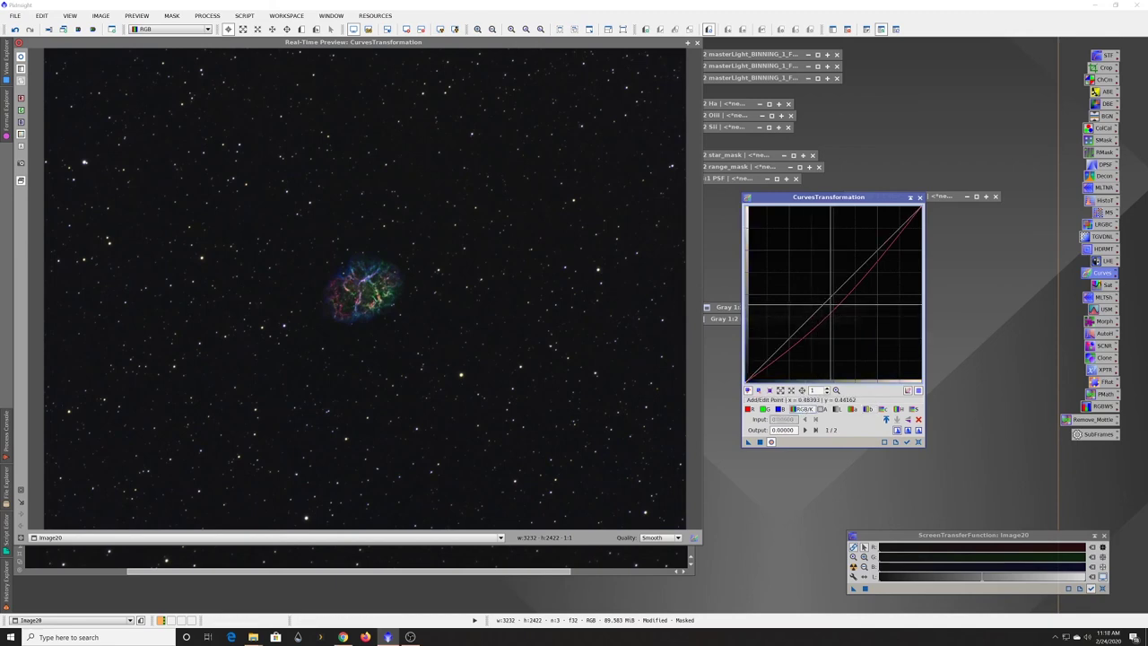
drag(834, 293, 826, 285)
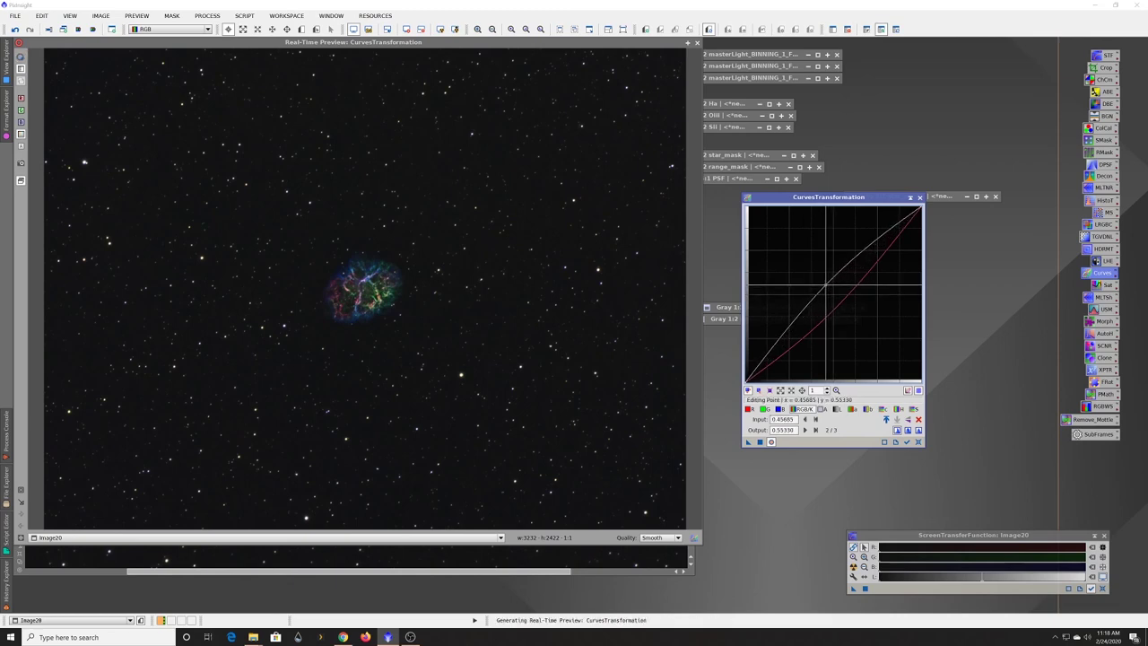
drag(825, 285, 824, 280)
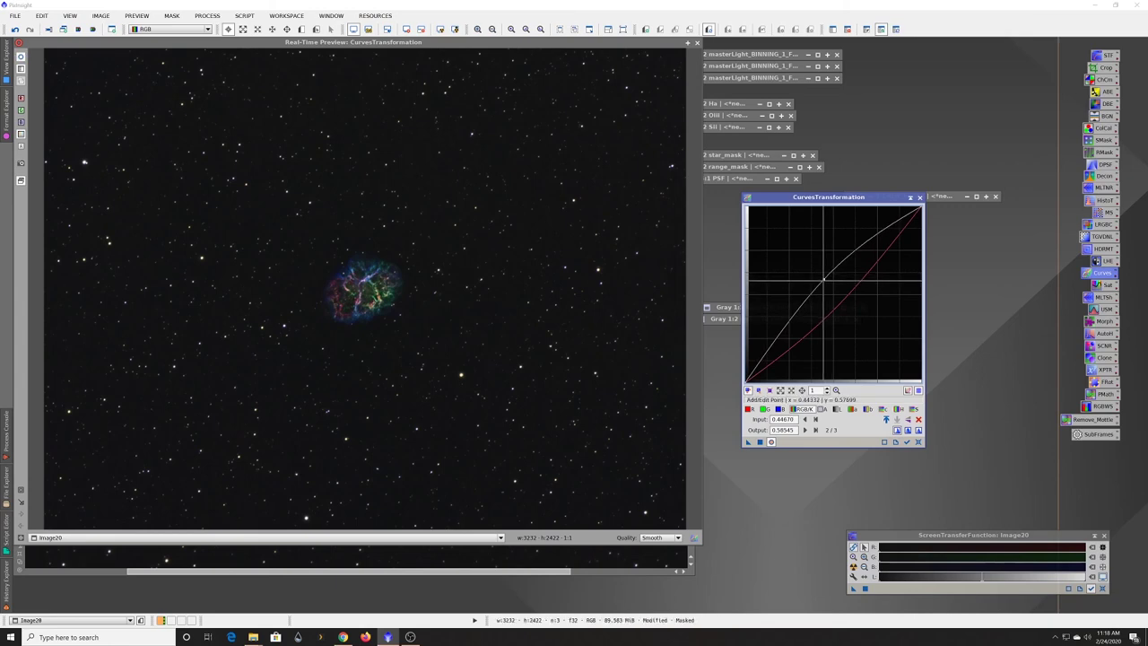
drag(823, 280, 827, 284)
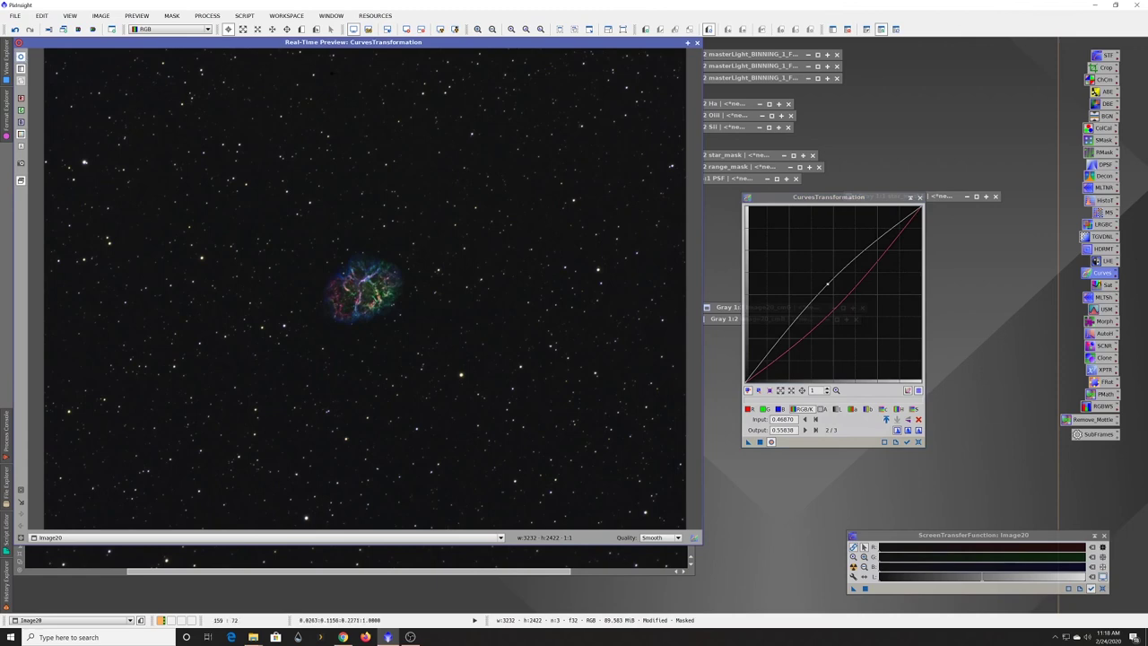
click(697, 43)
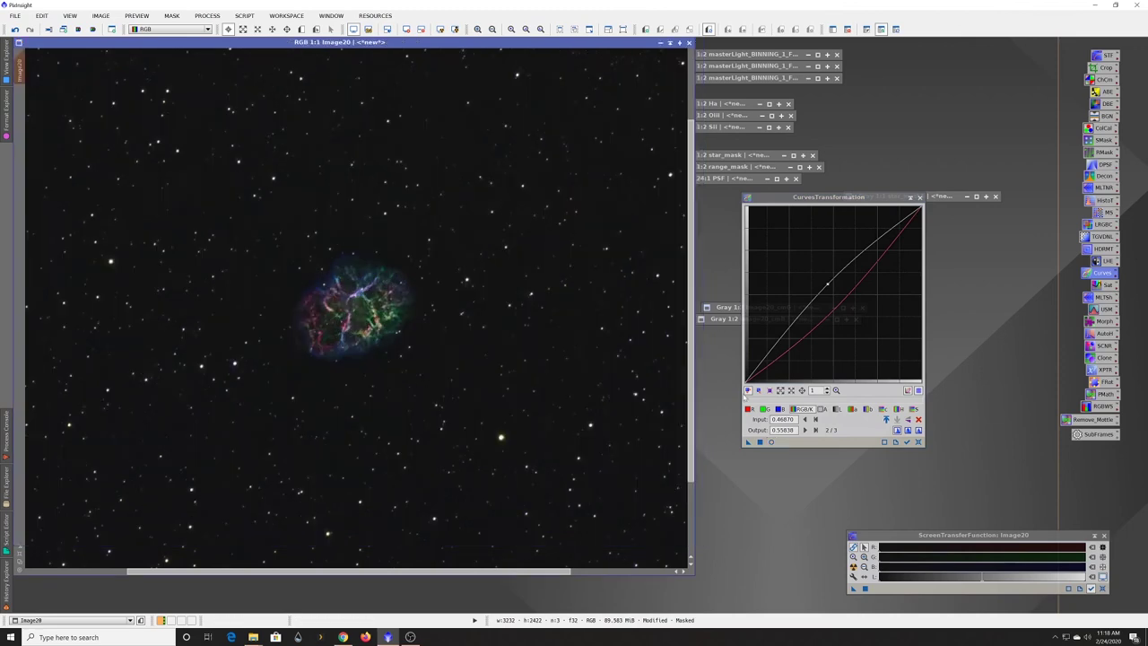
Step: Apply the CurvesTransformation to Image20, inspect the result, and close the Curves window
drag(748, 445, 433, 373)
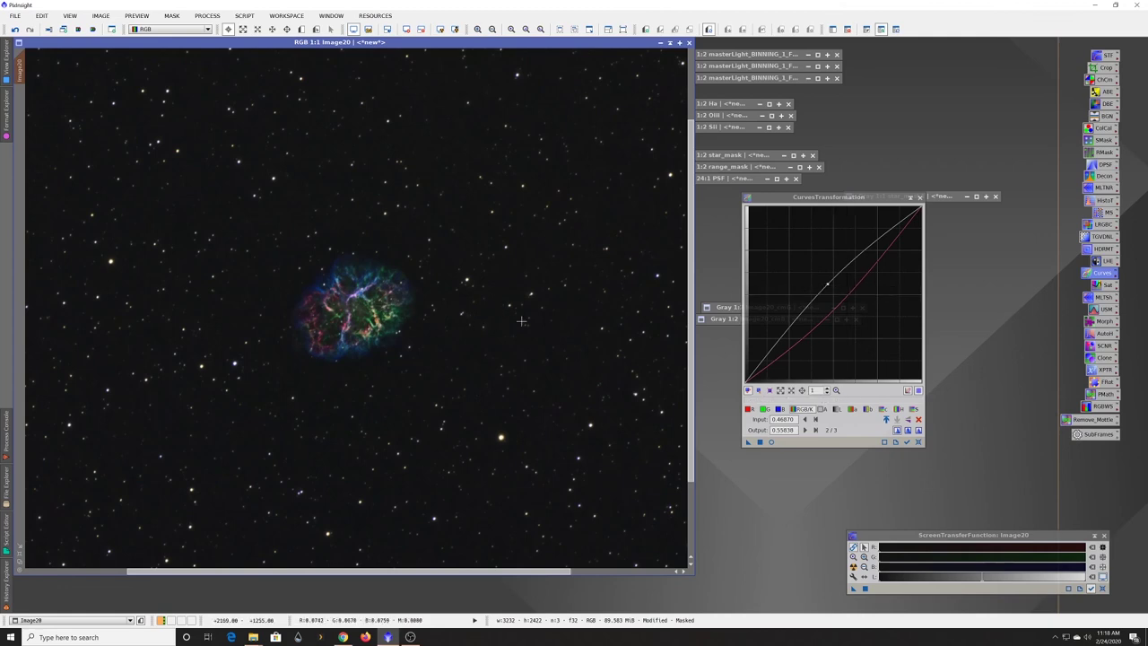
scroll(342, 240, down, 1)
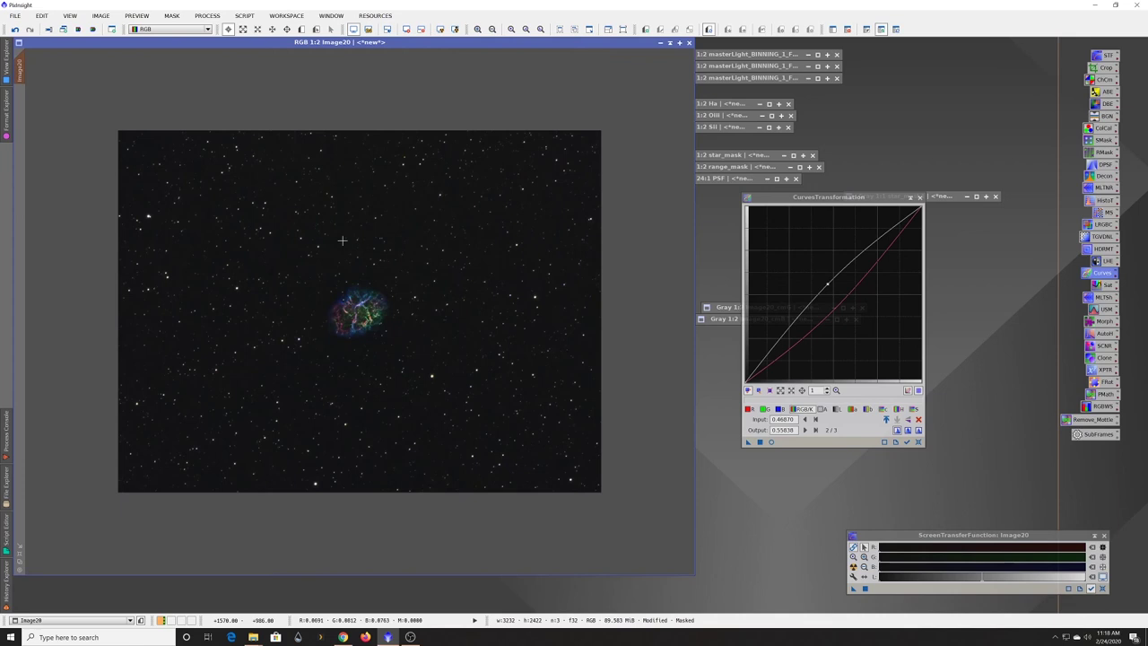
scroll(342, 240, up, 1)
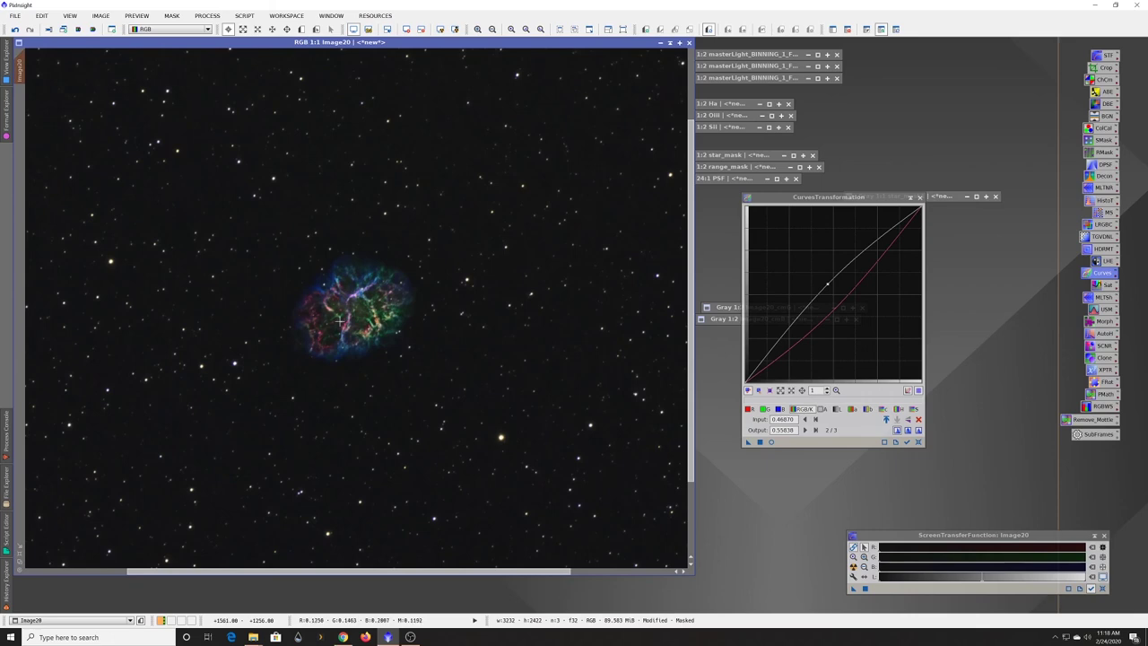
click(919, 197)
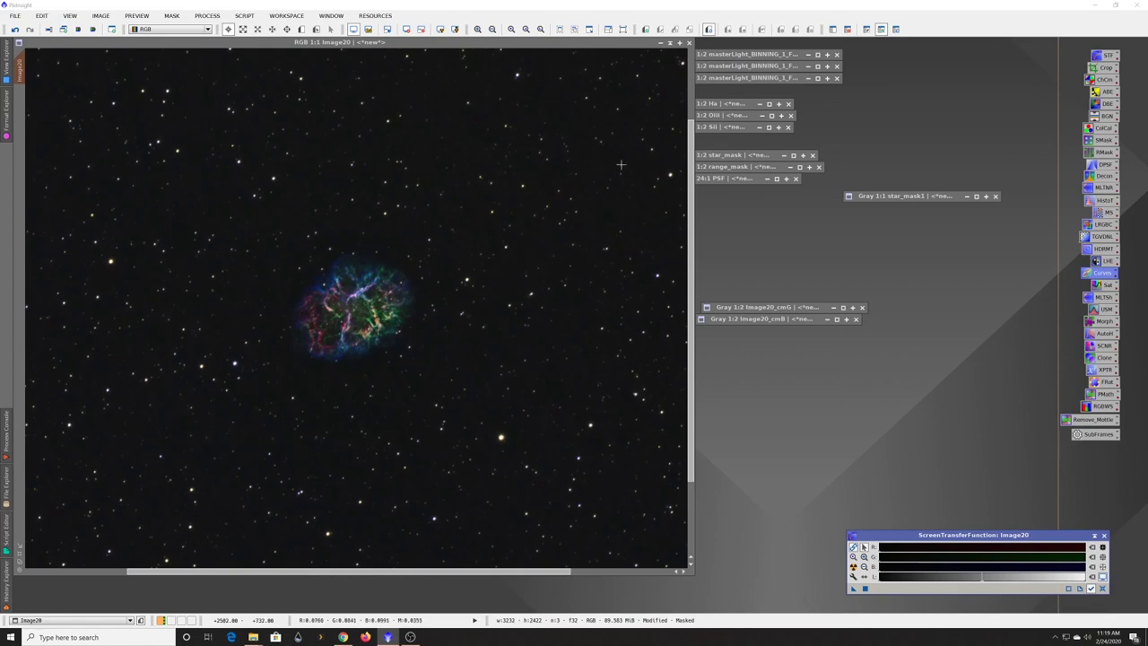
Step: Apply ExponentialTransformation with PIP, order 0.5 and smoothing 1.00 to the masked Image20
double_click(1105, 370)
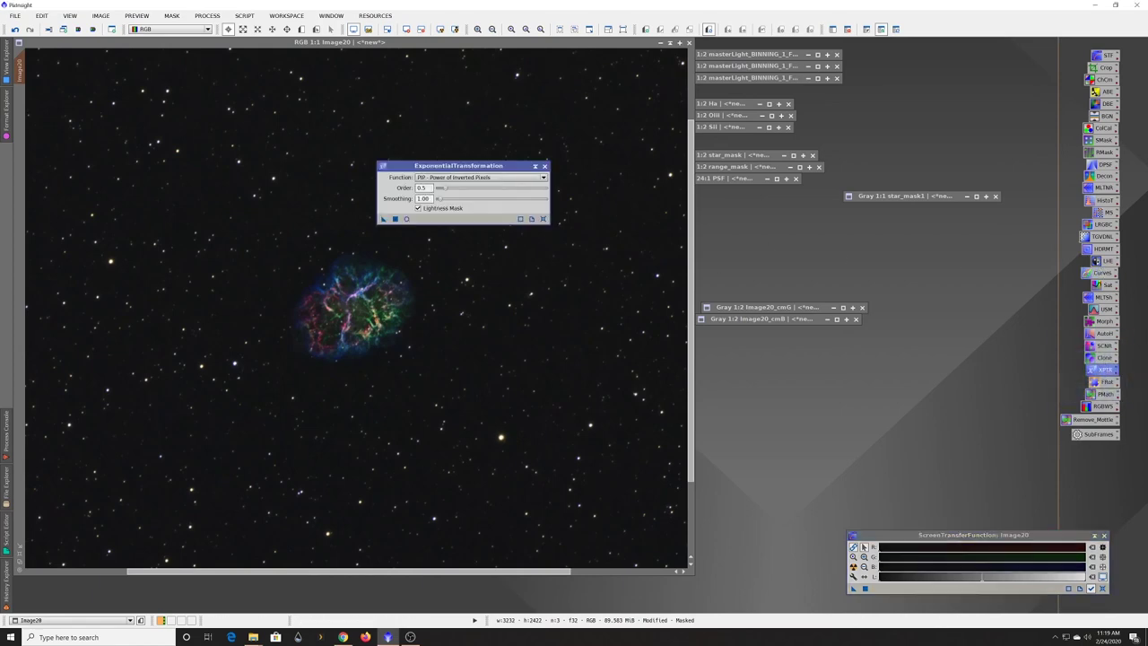
drag(500, 167, 816, 211)
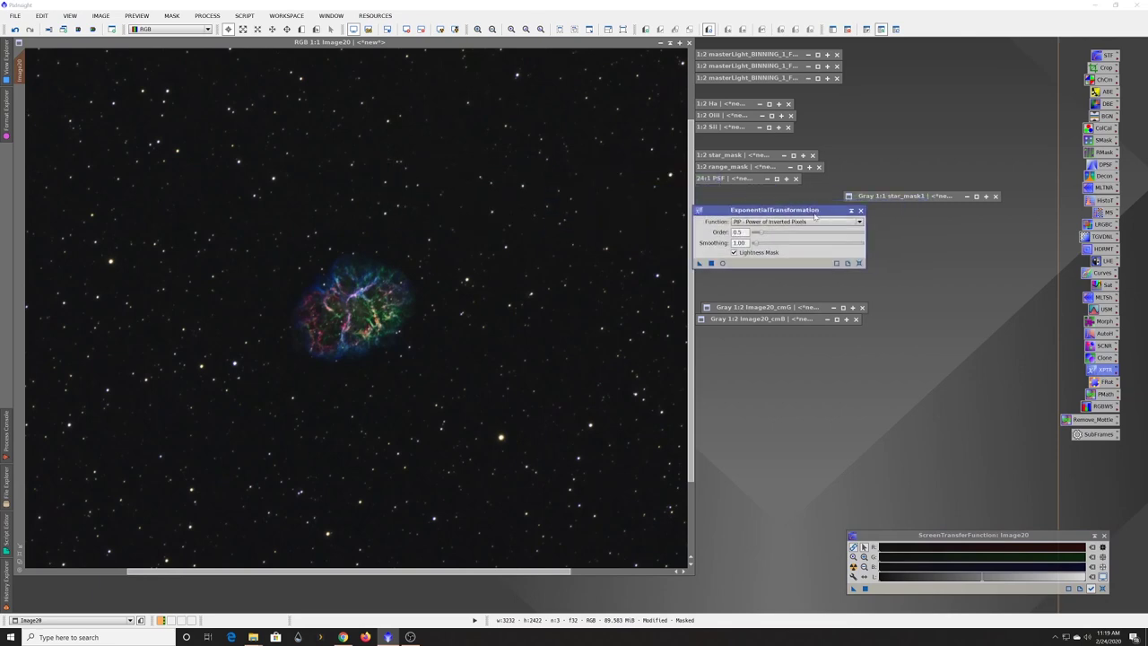
click(756, 224)
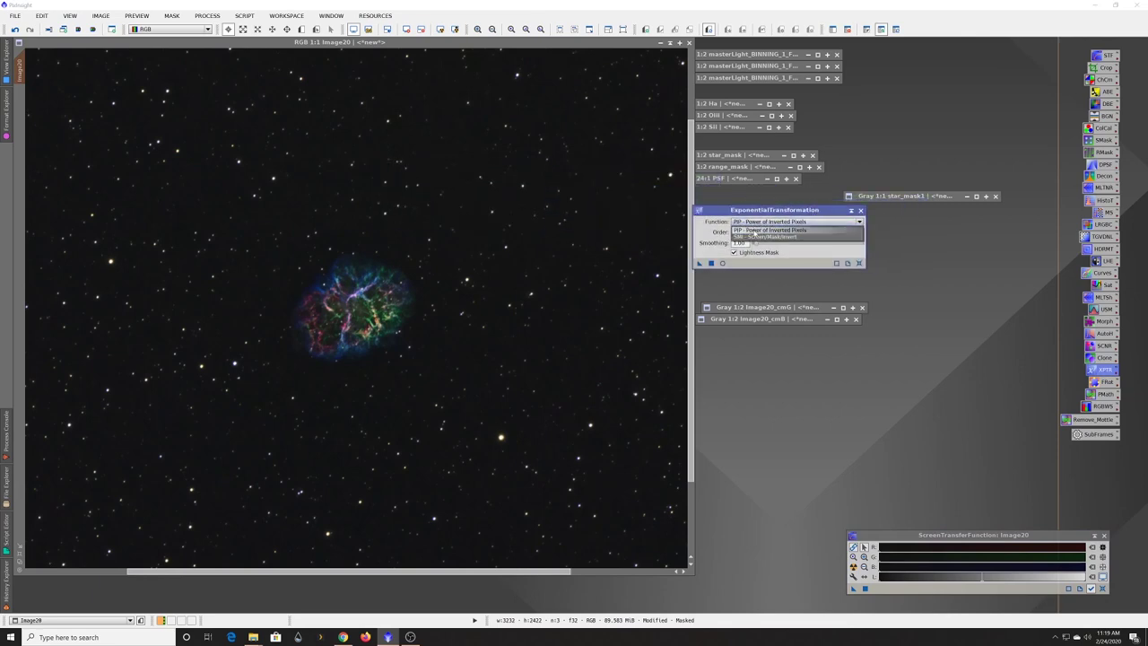
click(756, 230)
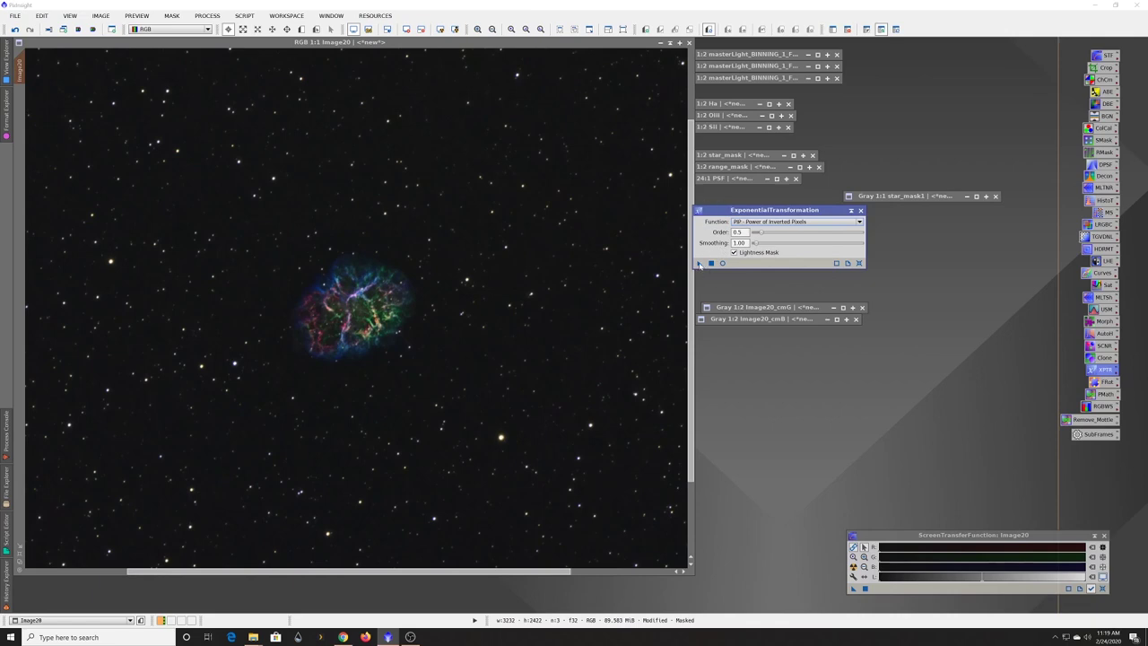
drag(699, 263, 565, 248)
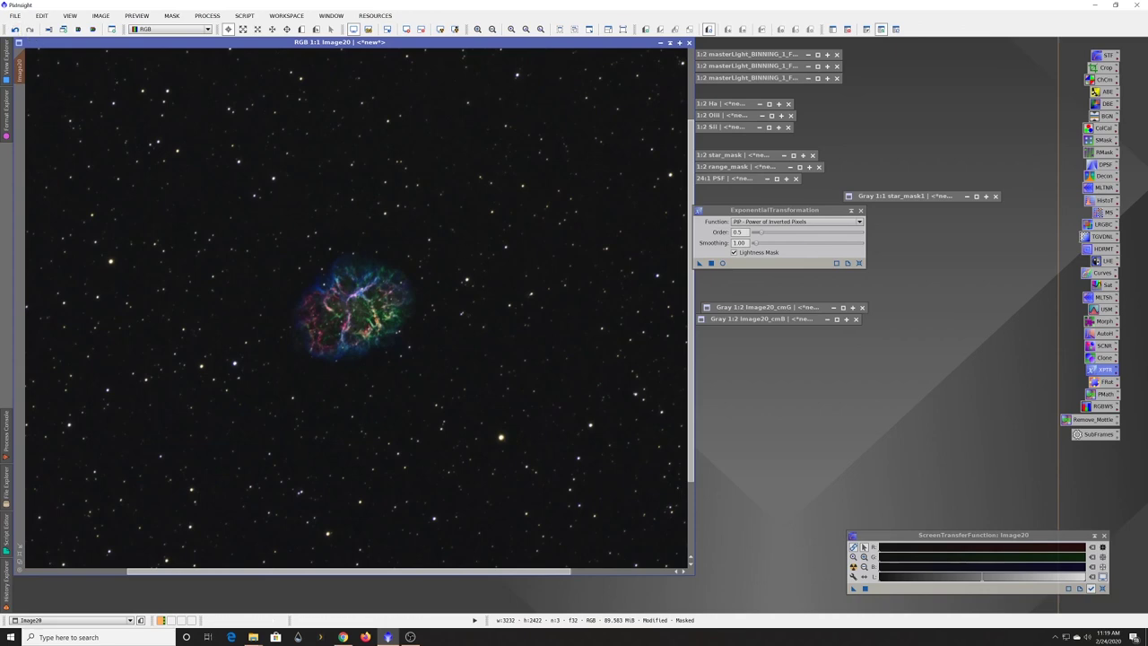
click(171, 15)
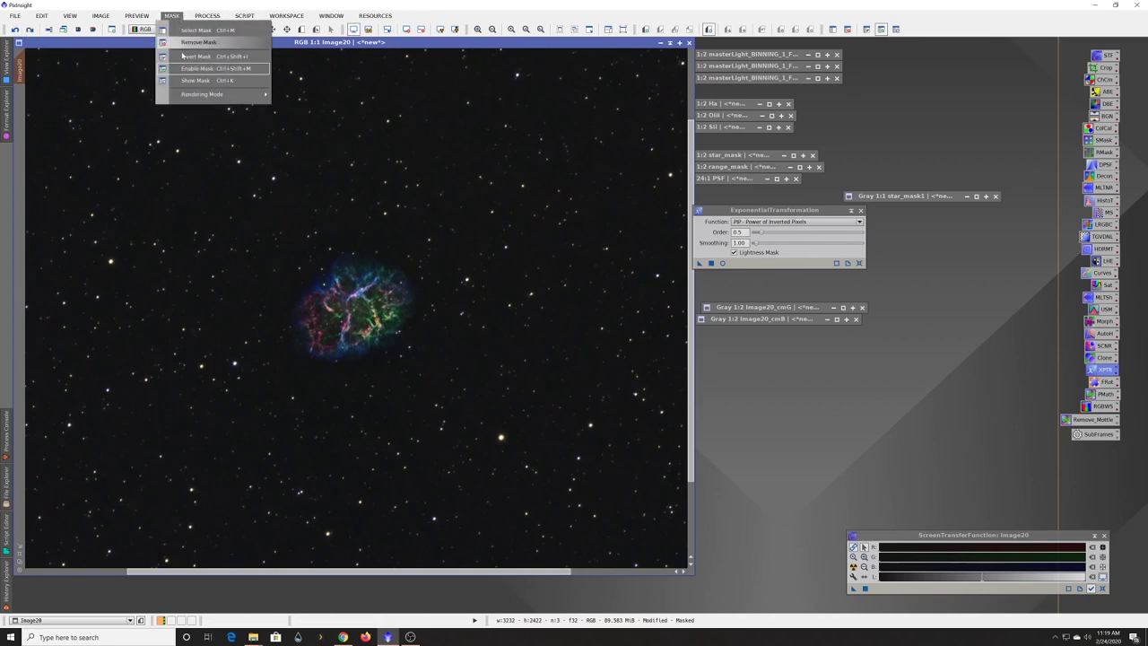
Step: Remove the mask, apply ExponentialTransformation to the whole image, compare via Undo/Redo, and close it
click(195, 42)
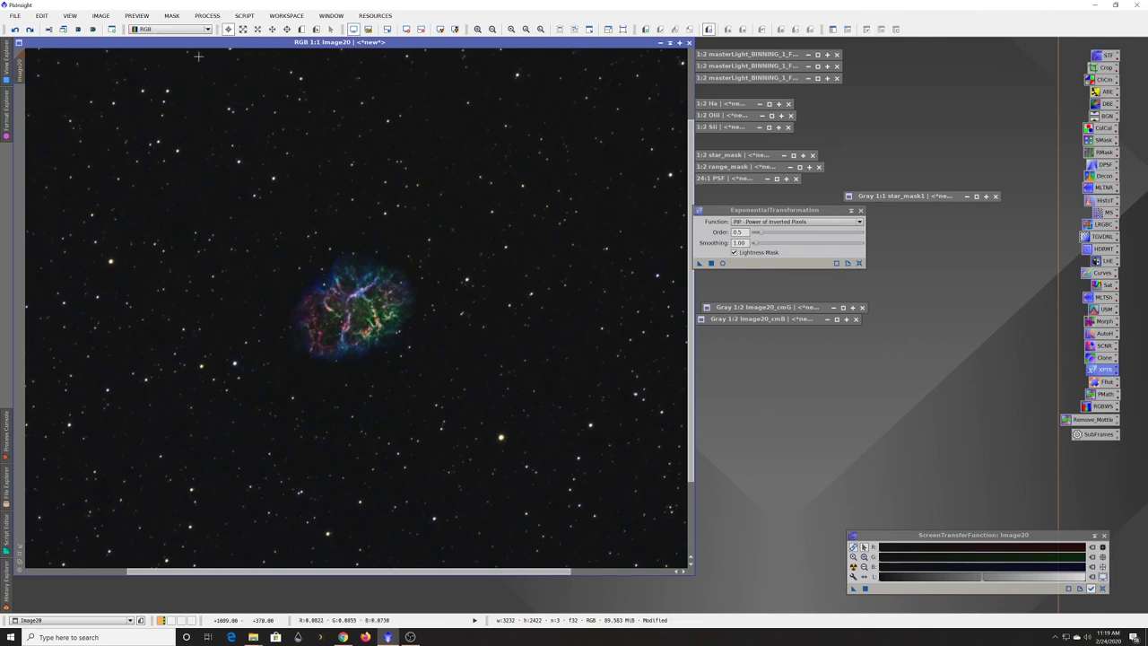
drag(698, 263, 535, 249)
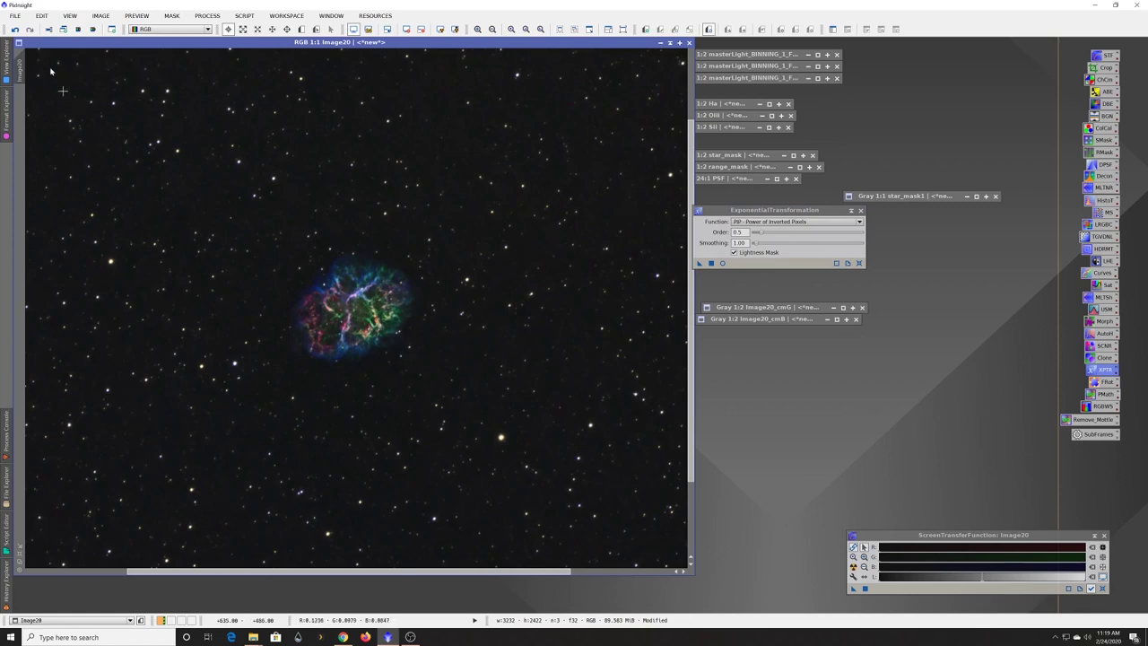
click(15, 30)
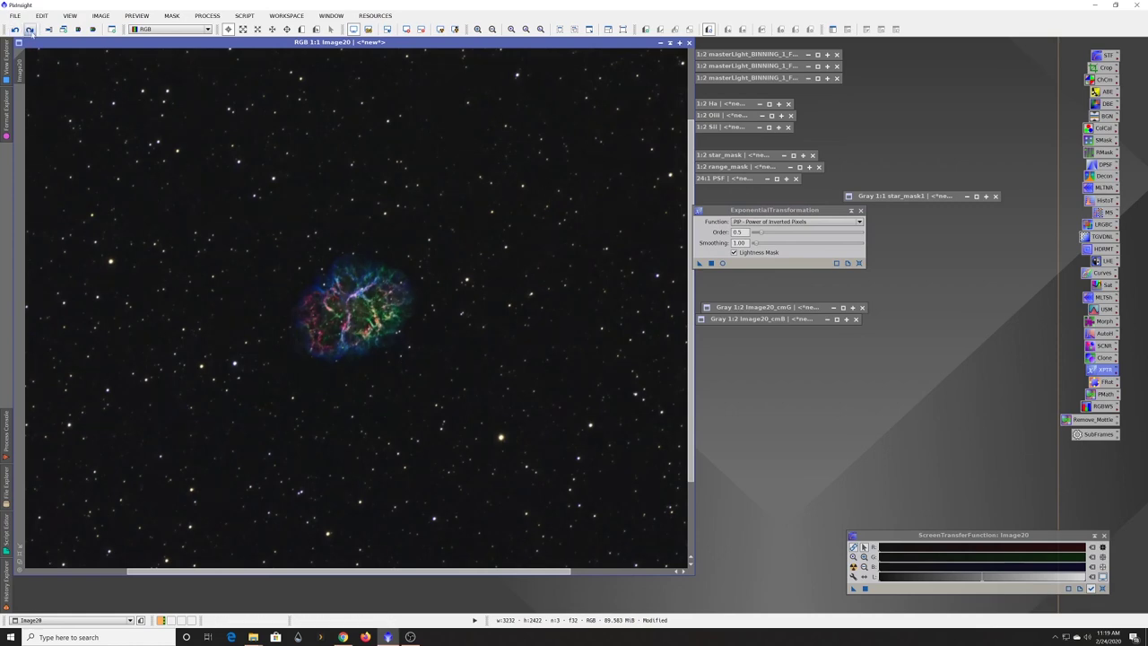
click(30, 30)
click(14, 30)
click(30, 29)
click(15, 29)
click(29, 30)
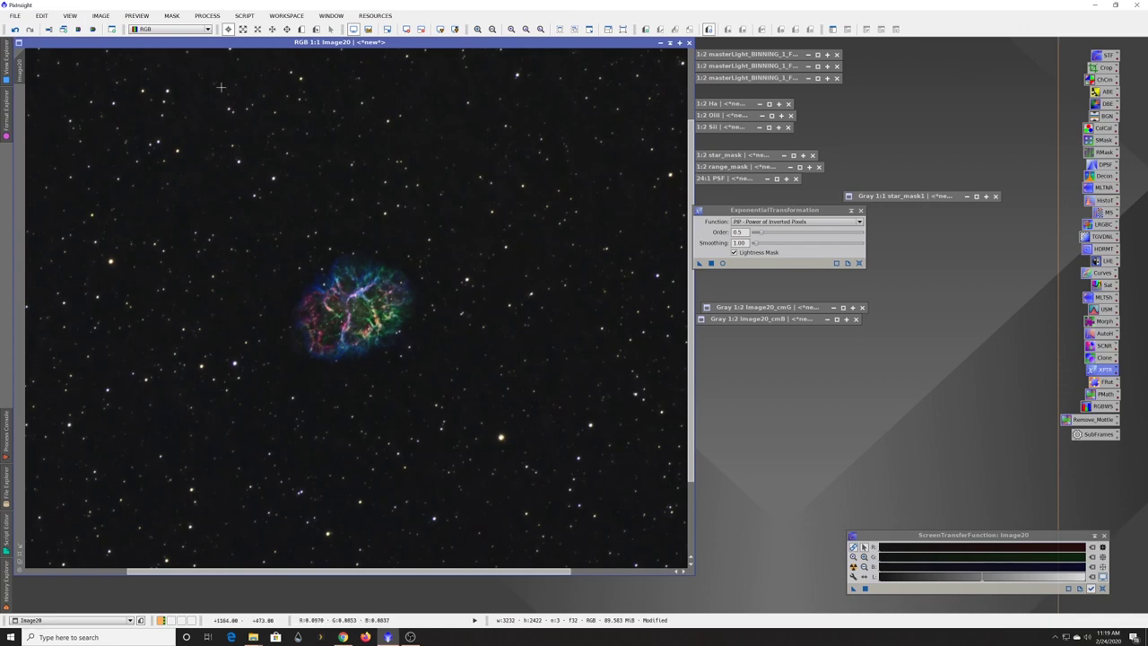
click(859, 210)
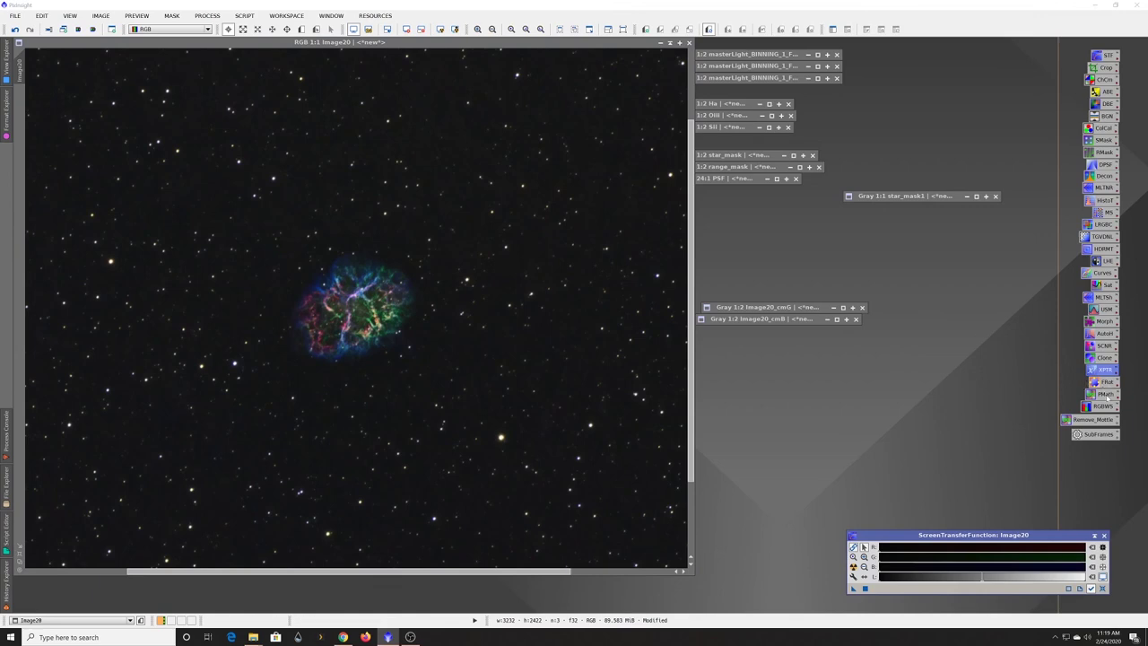
double_click(1104, 394)
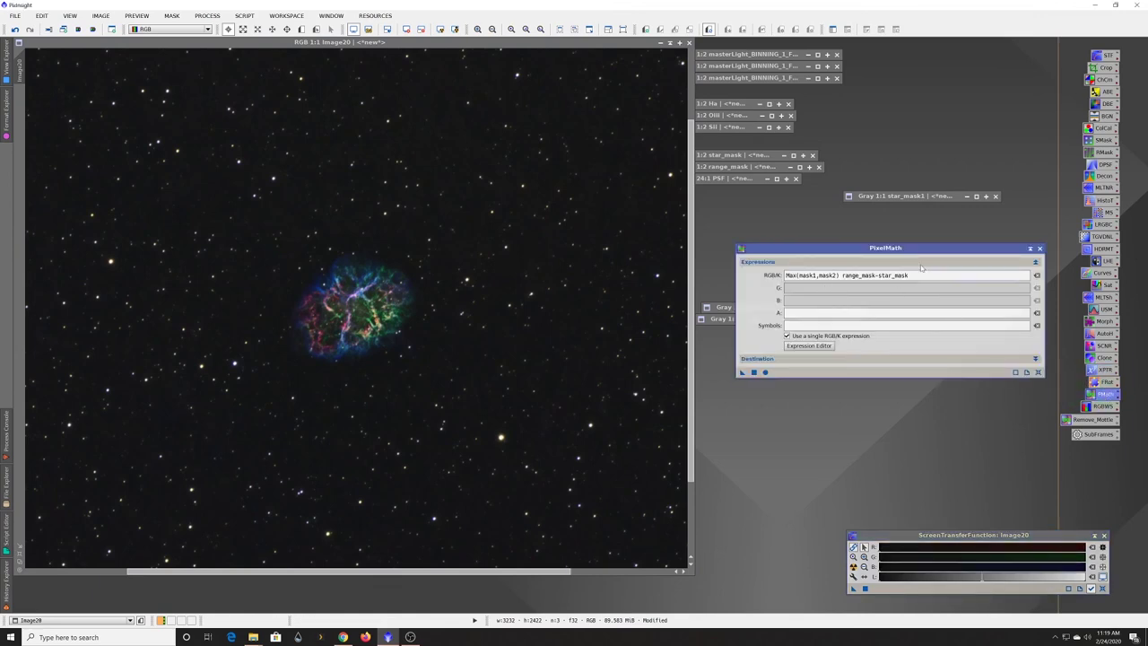
click(1036, 276)
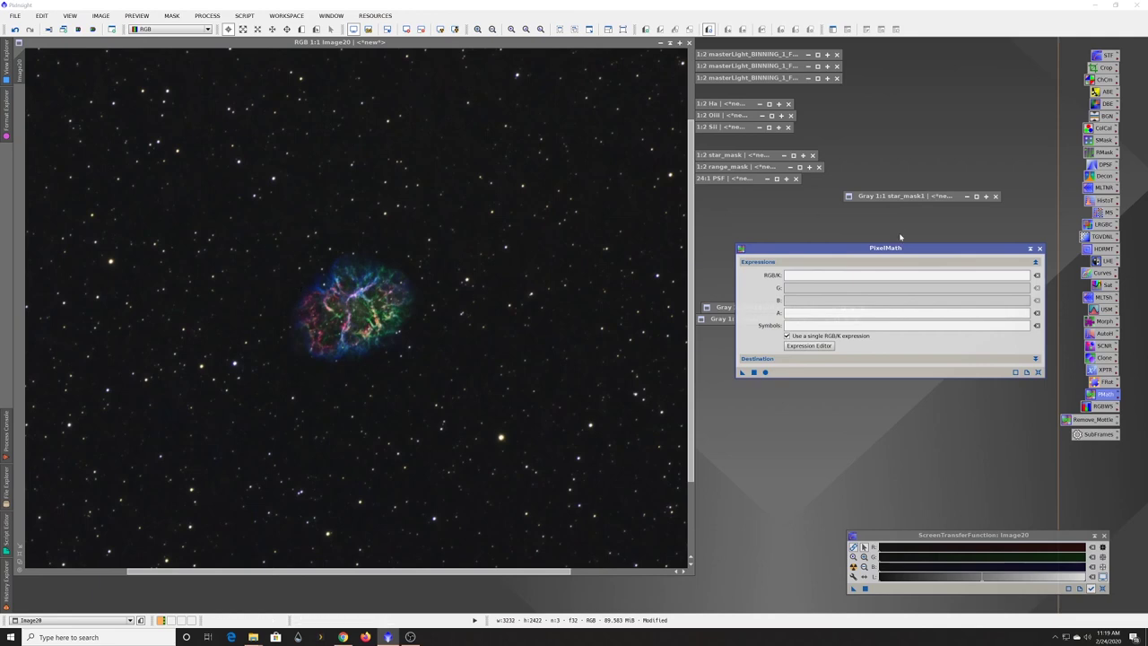
click(1039, 248)
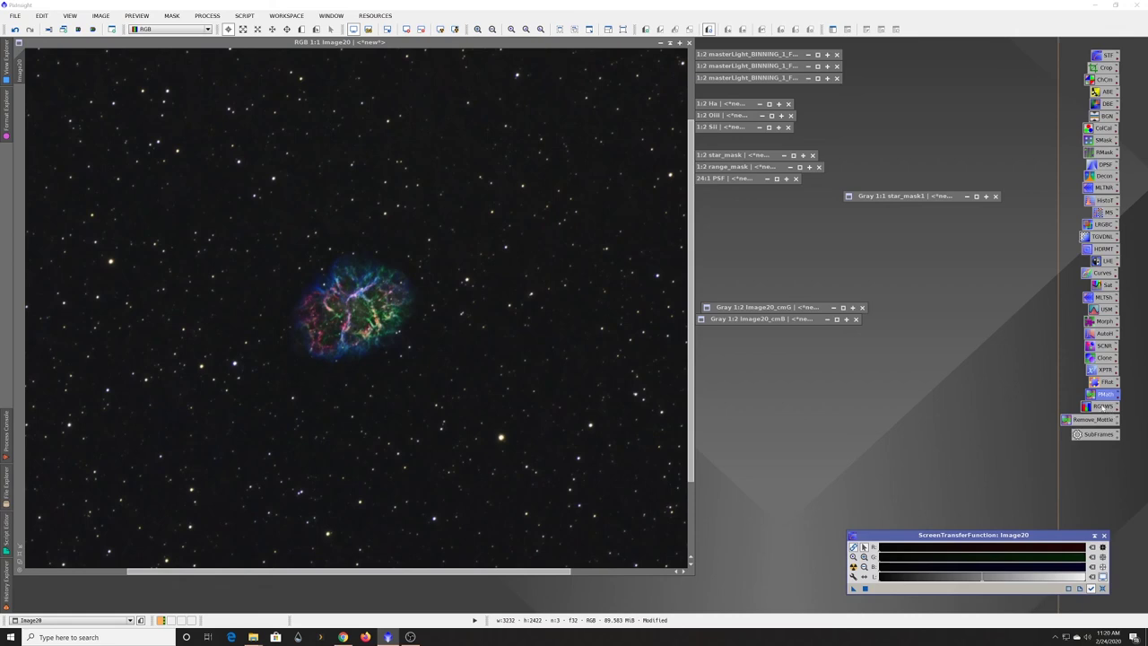
click(1109, 419)
click(1101, 434)
click(1101, 421)
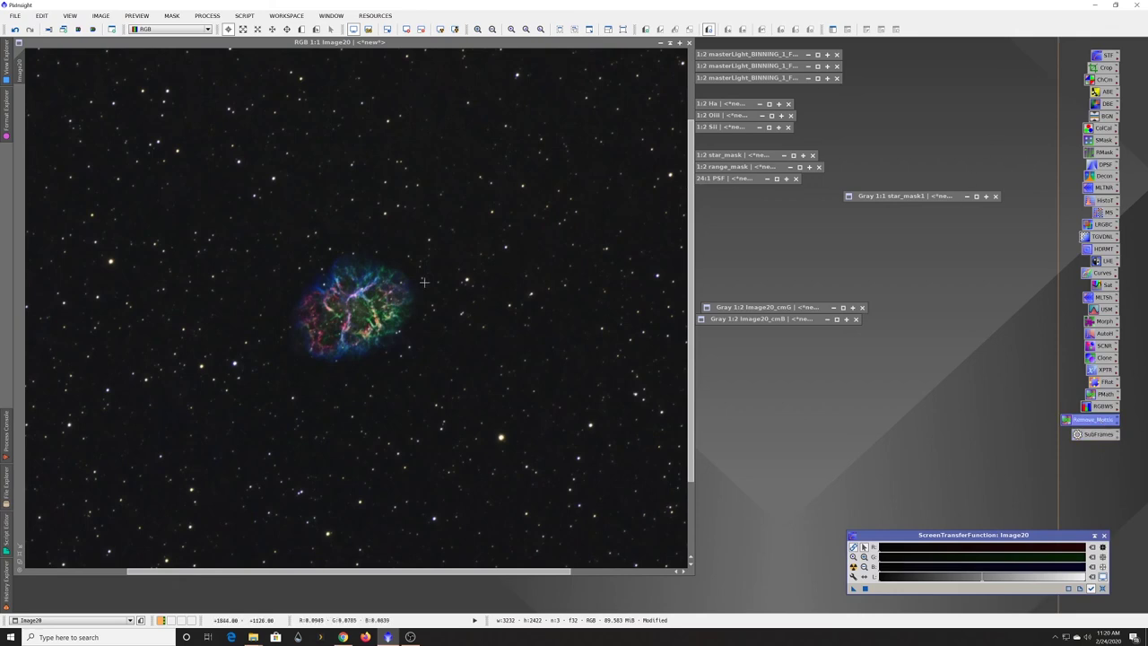
scroll(427, 284, down, 1)
scroll(427, 283, up, 1)
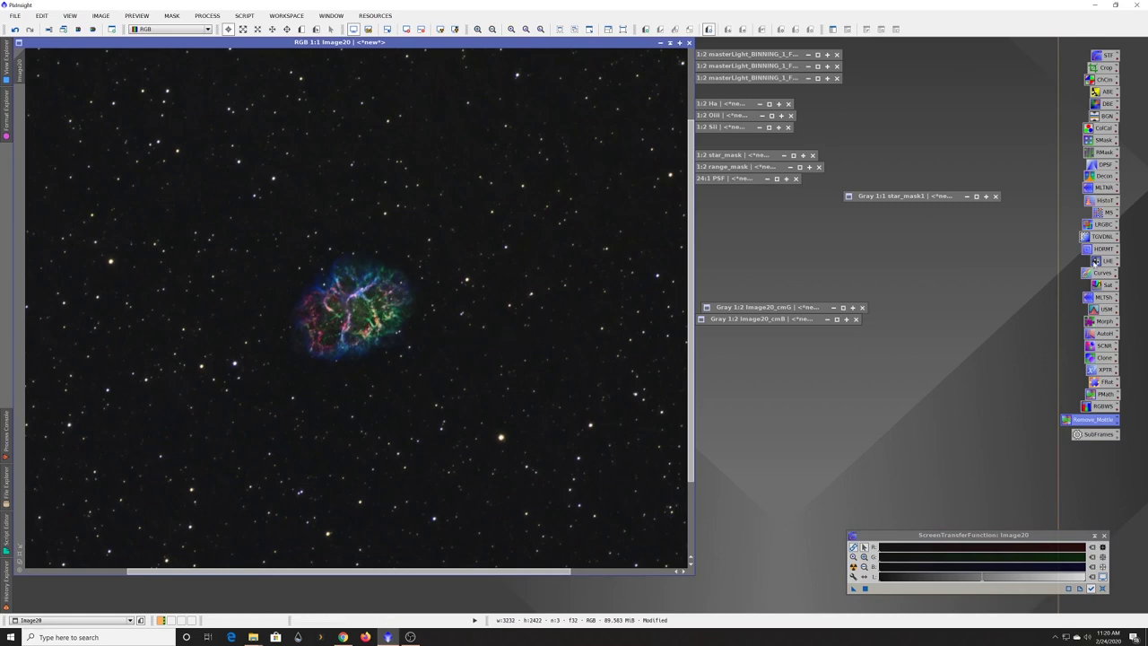
Step: Reopen Curves with live preview, adding a darkening shadow point and a slight midtone lift
double_click(1102, 272)
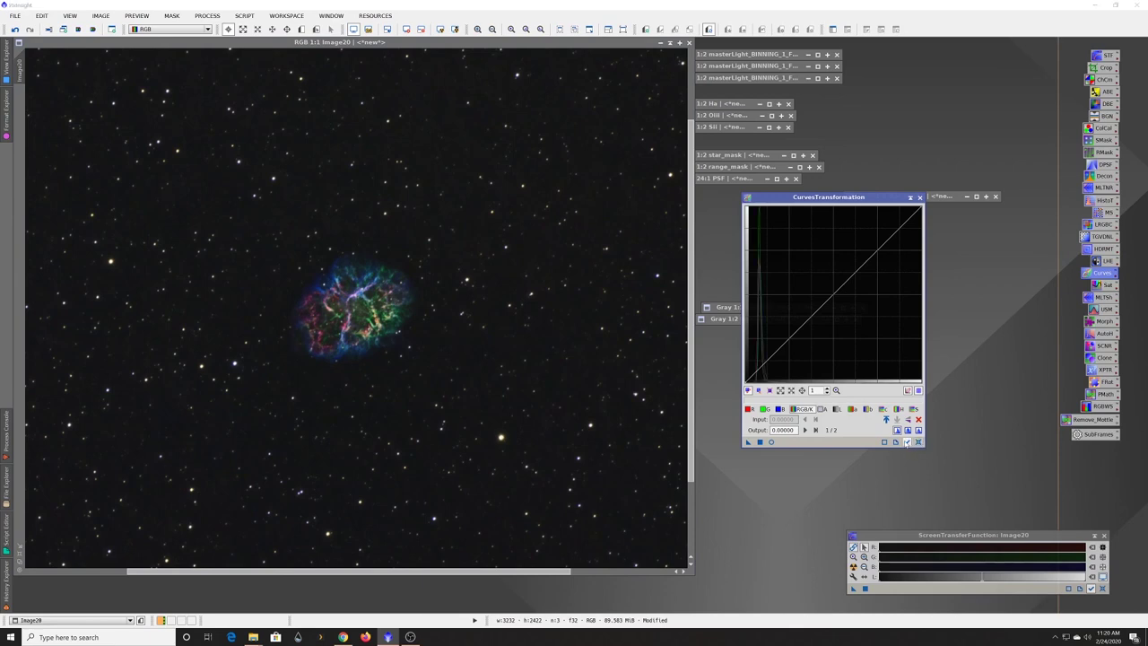
click(771, 441)
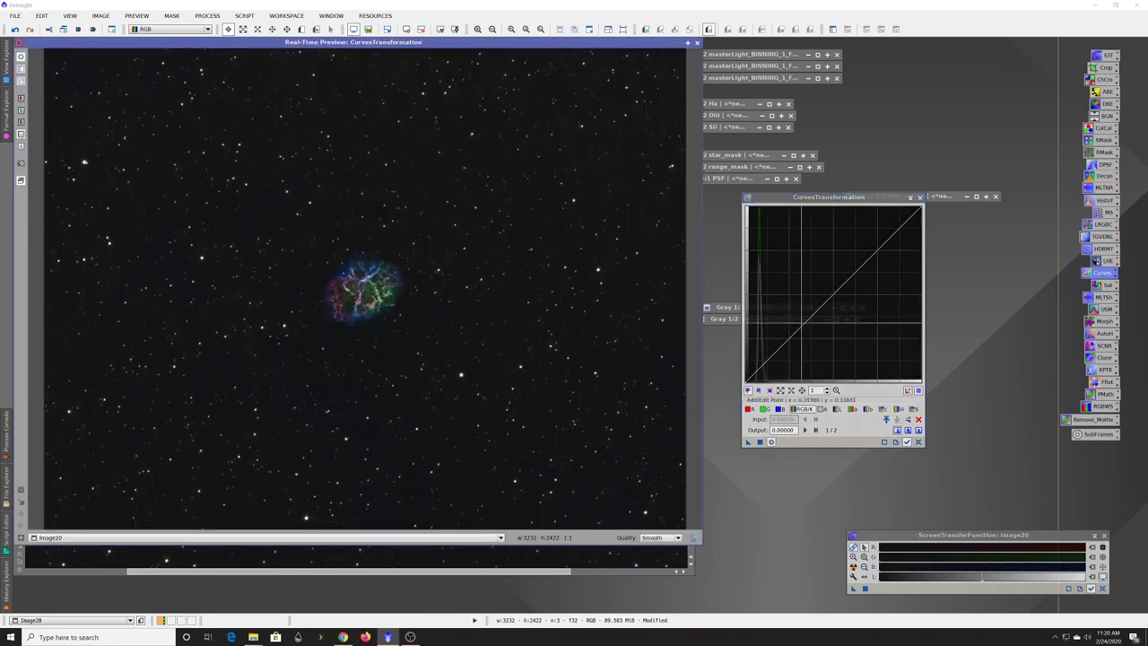
drag(778, 349, 782, 354)
drag(845, 293, 834, 293)
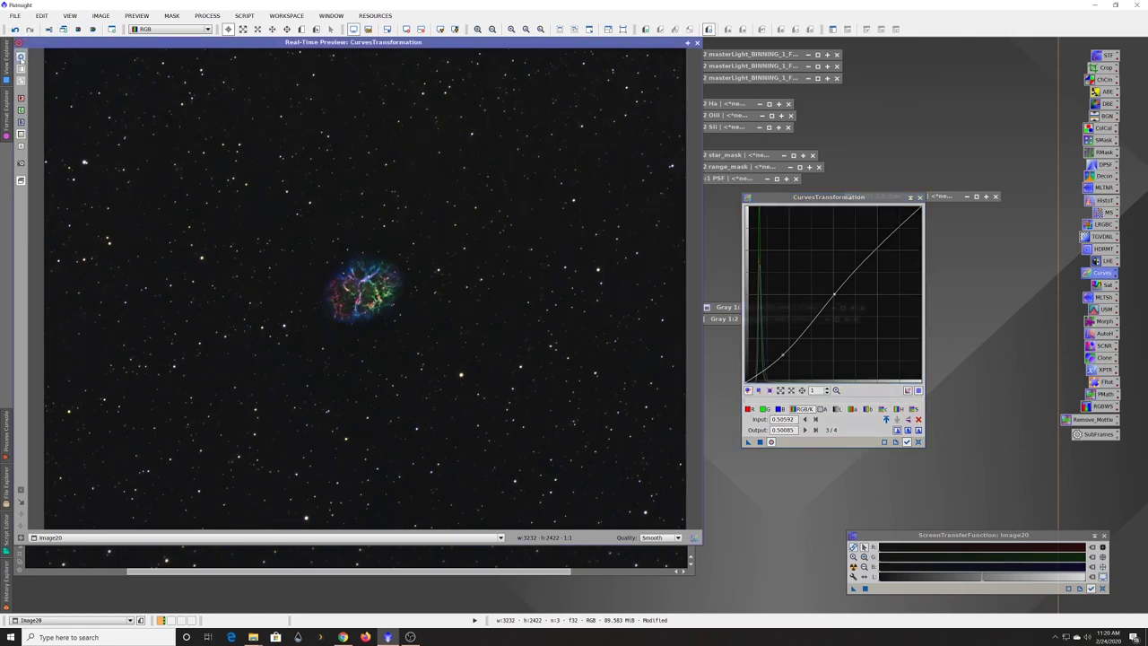
click(21, 56)
click(20, 56)
click(21, 56)
click(21, 57)
Step: Pull the shadow point lower to deepen the background and add a point near the curve centre
drag(781, 355, 754, 375)
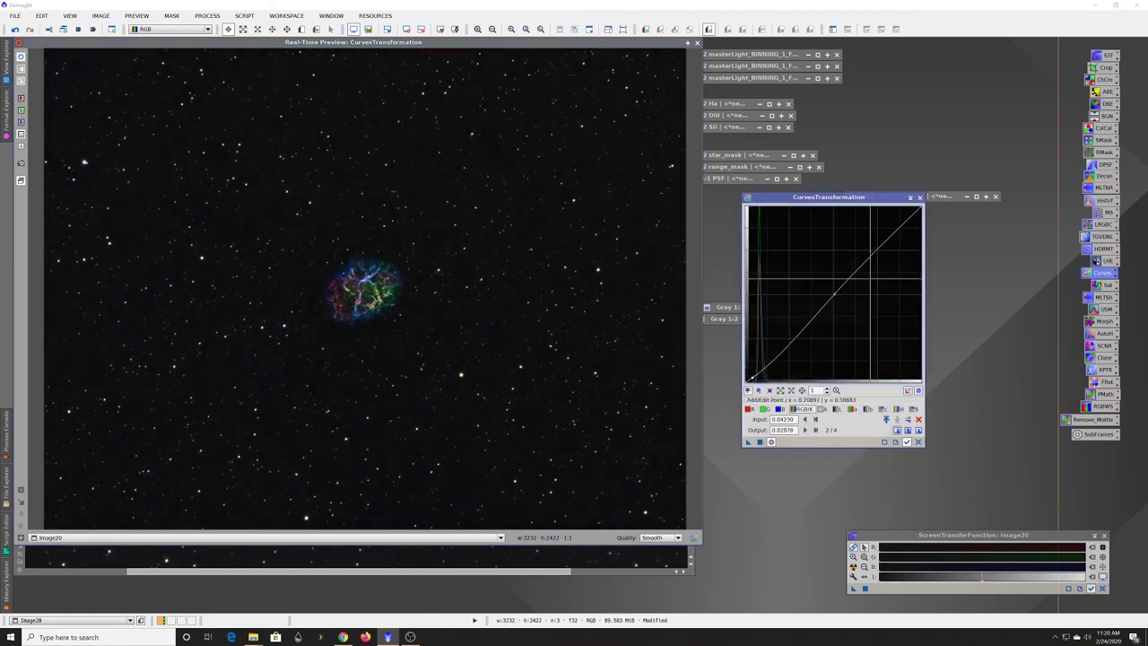
click(770, 358)
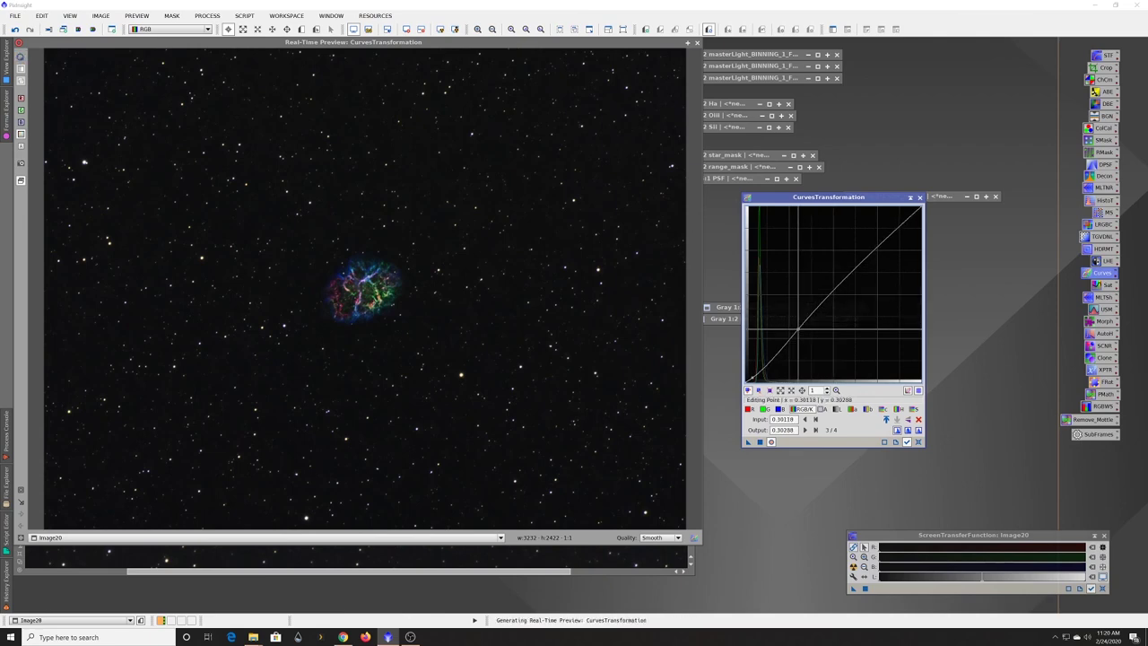
drag(770, 358, 769, 359)
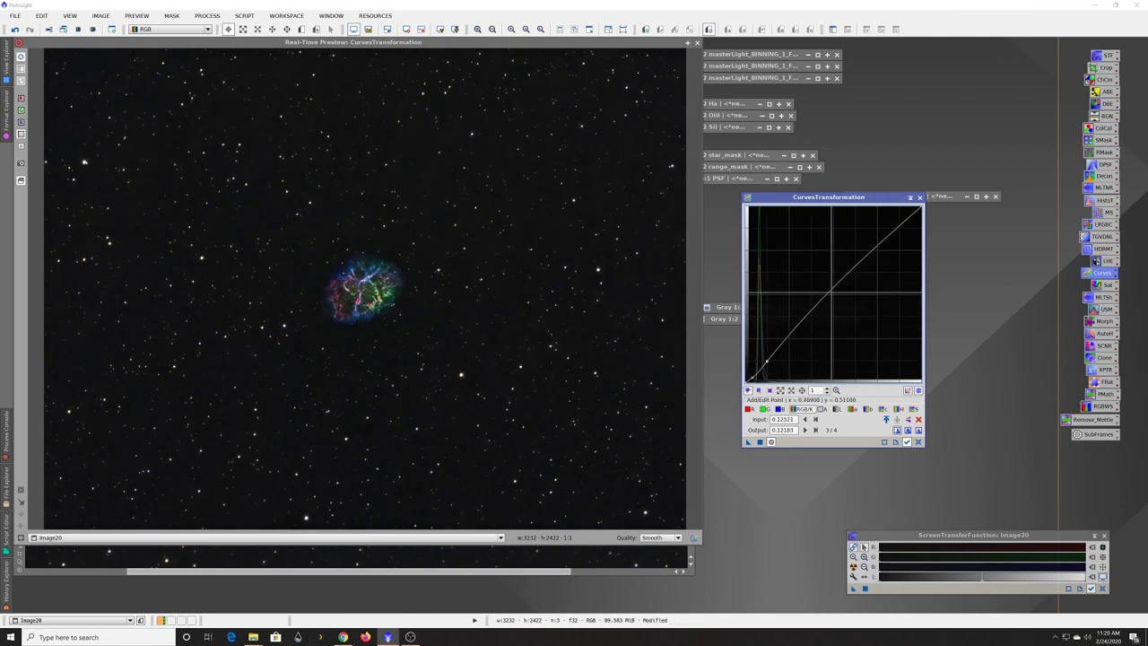
drag(831, 290, 833, 294)
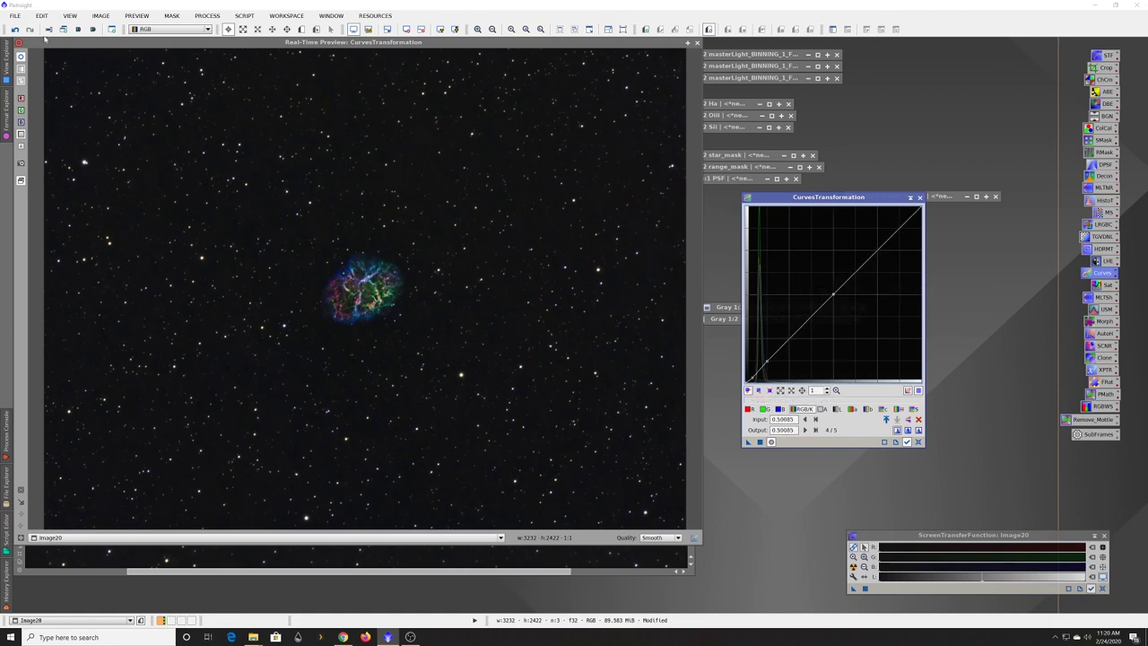
click(14, 29)
click(21, 57)
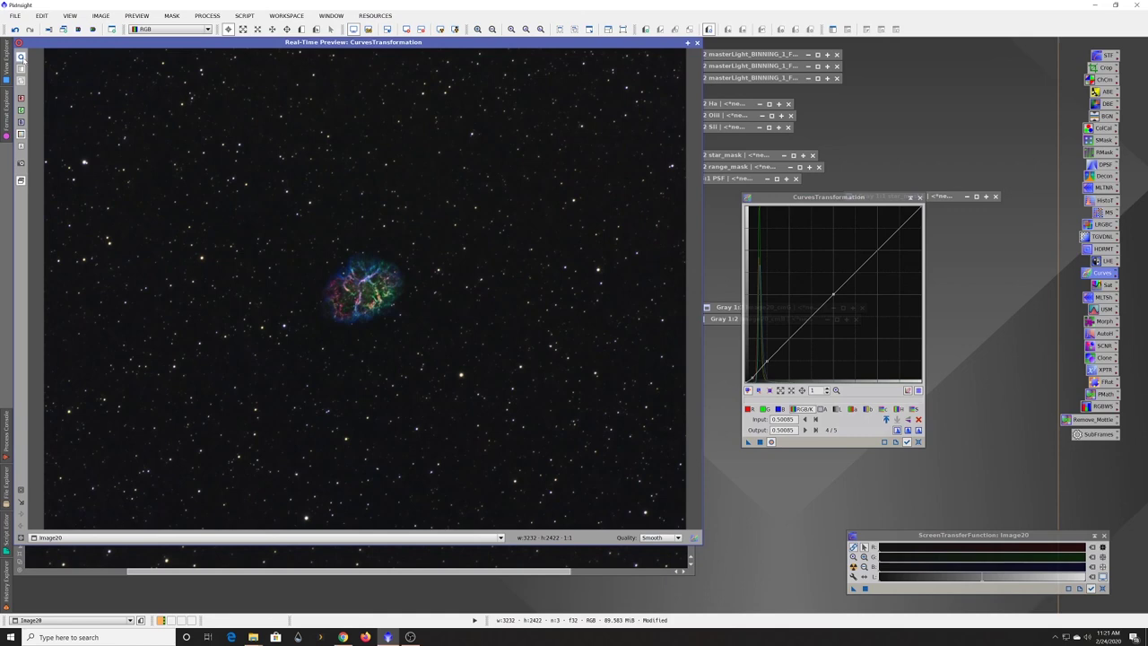
click(22, 57)
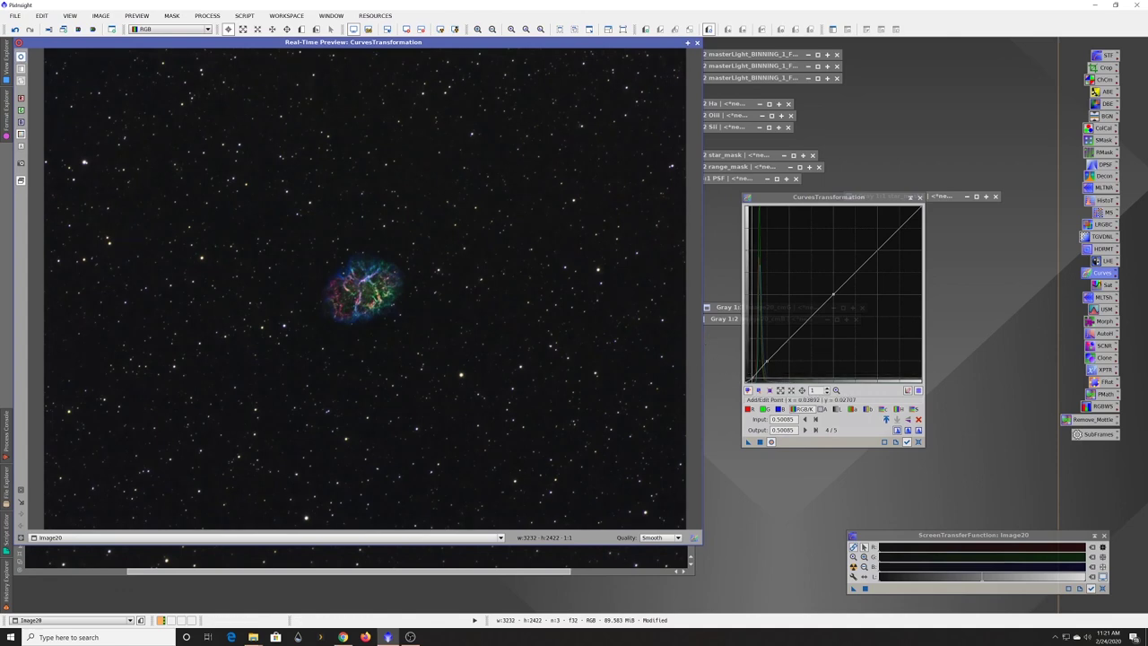
Step: Drop the darkest curve point to output 0, nudge the third point up, and close the preview
click(755, 376)
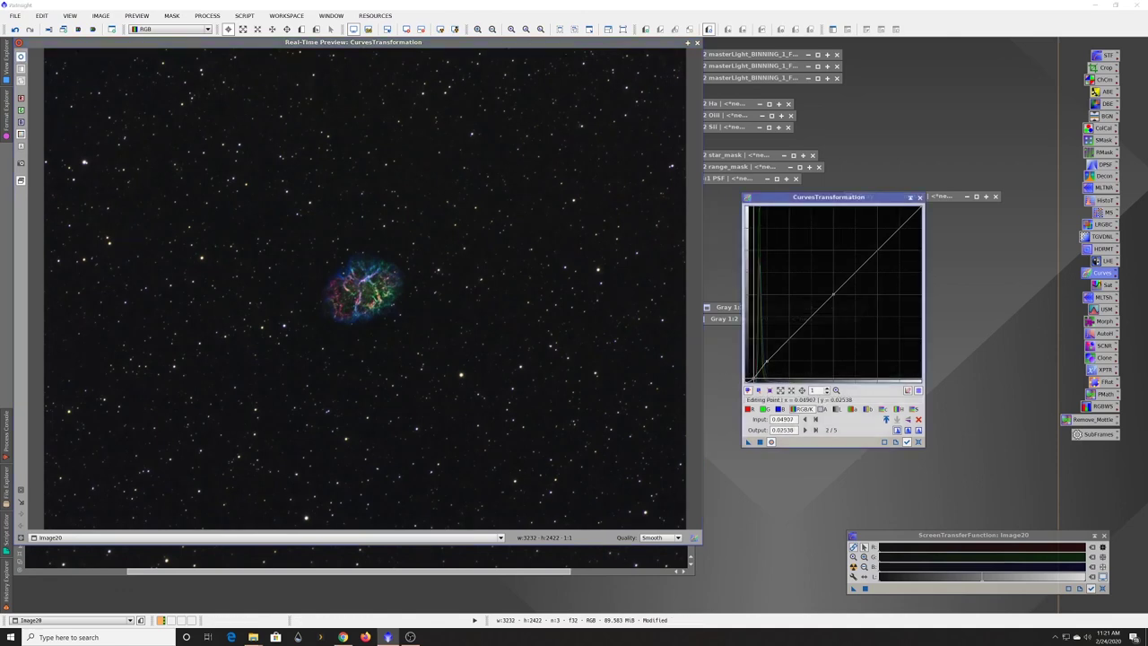
drag(755, 377, 775, 357)
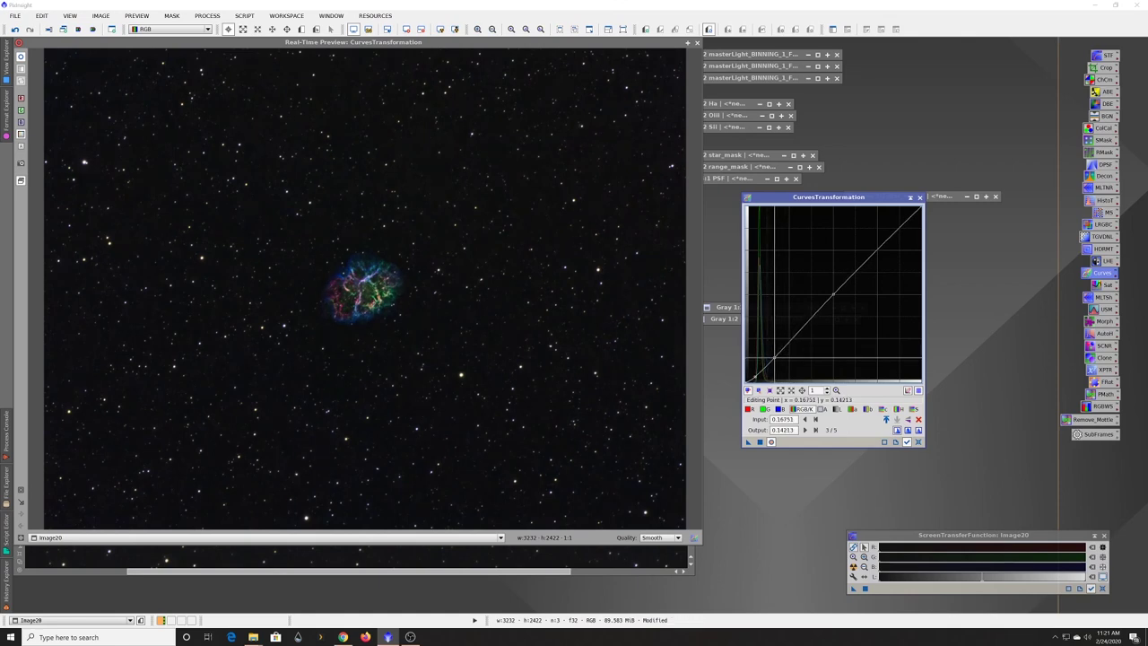
drag(773, 357, 774, 355)
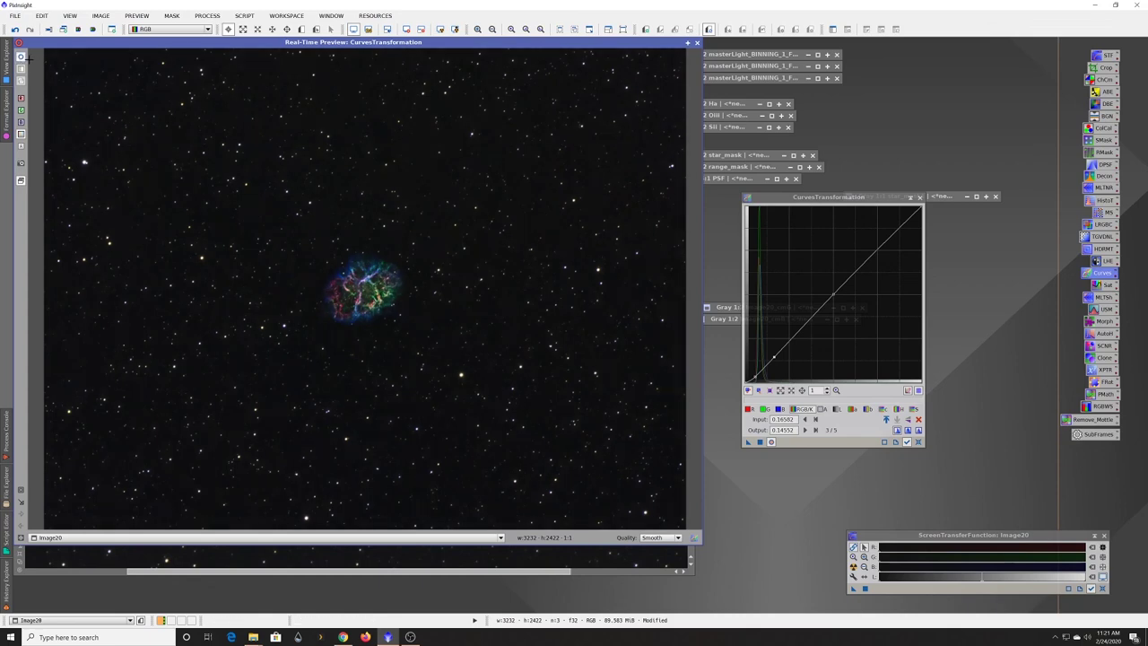
click(697, 42)
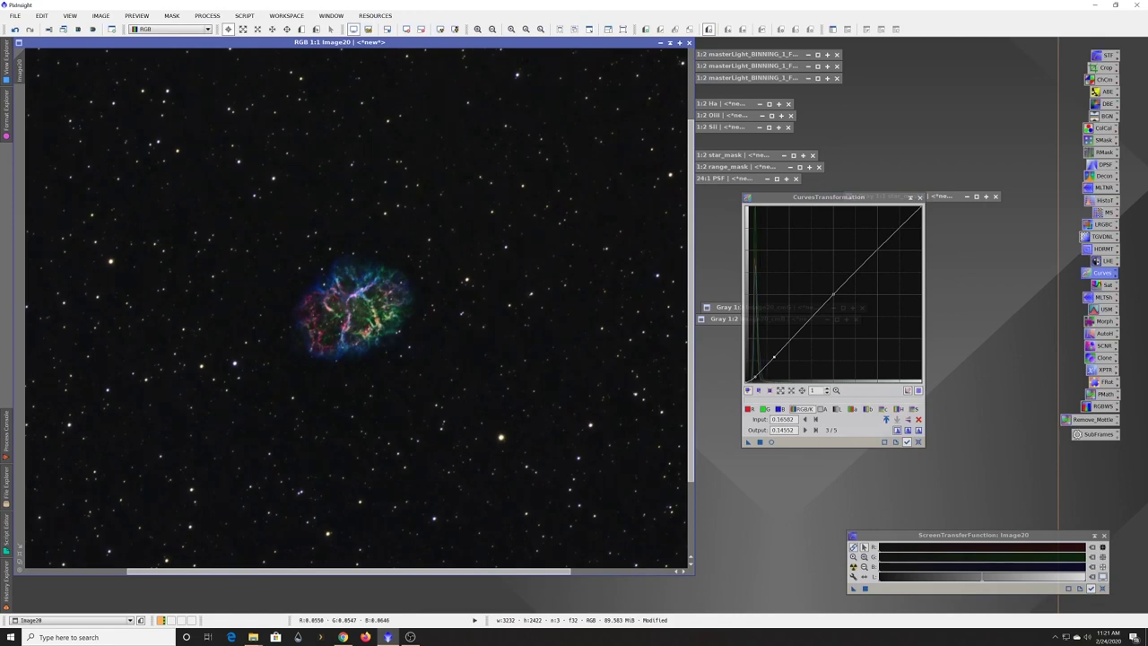
scroll(453, 343, down, 1)
scroll(411, 327, up, 1)
Step: Save the image in XISF format as Crab.xisf, accepting the default XISF options
click(15, 16)
click(43, 112)
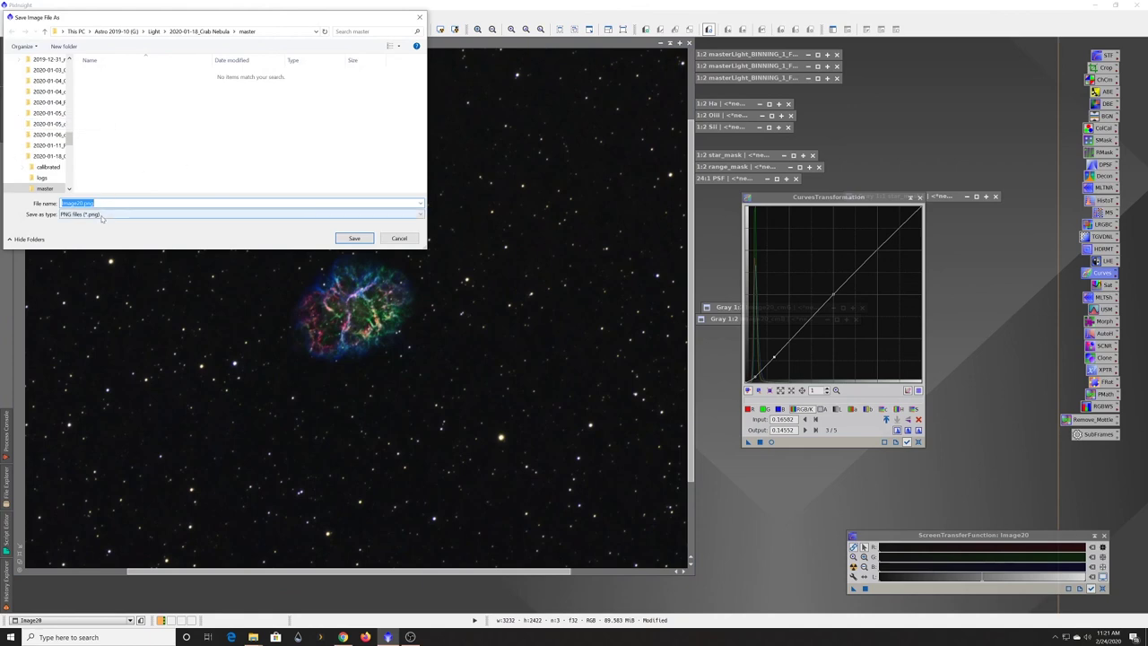
click(102, 217)
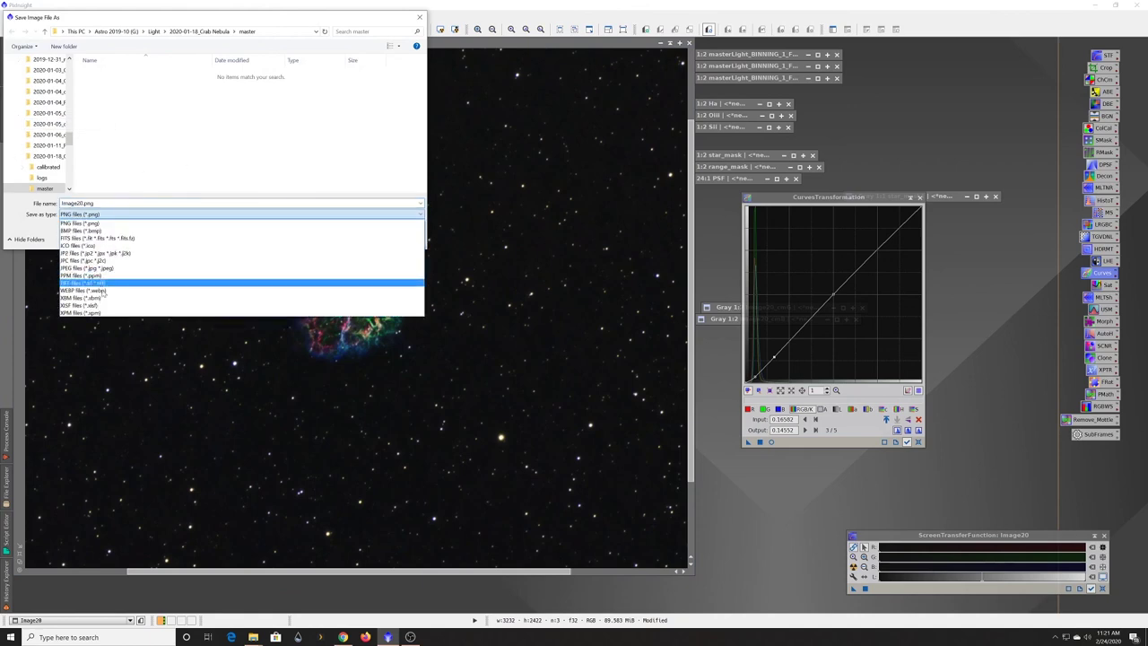
click(104, 307)
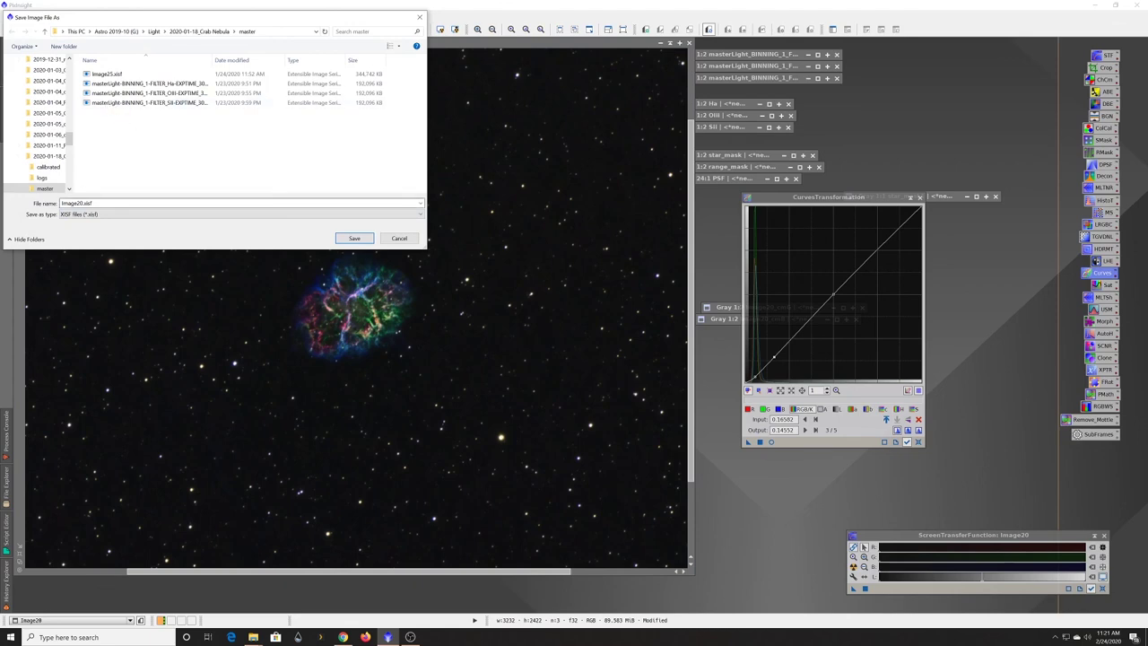
double_click(74, 202)
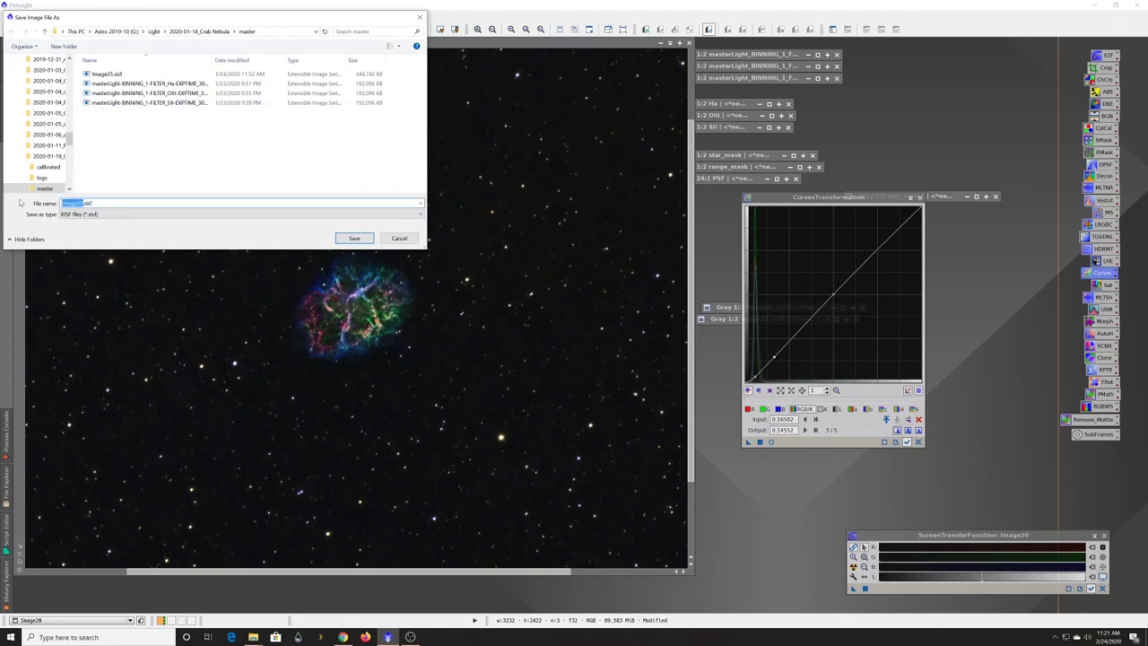
text(Crab)
click(363, 238)
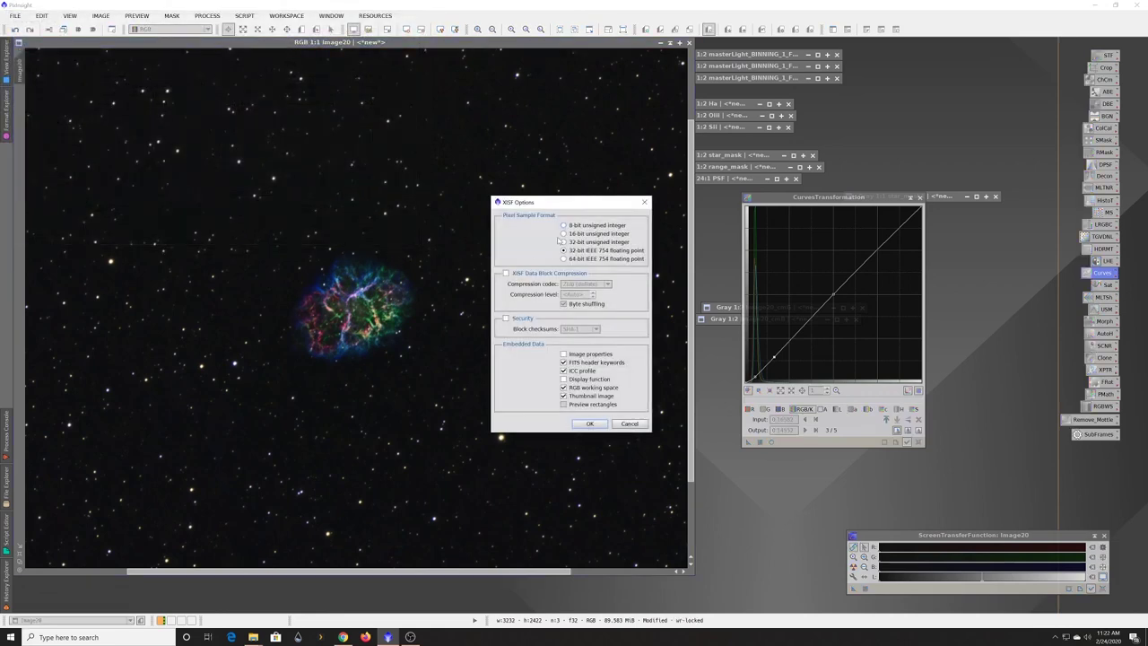
click(589, 424)
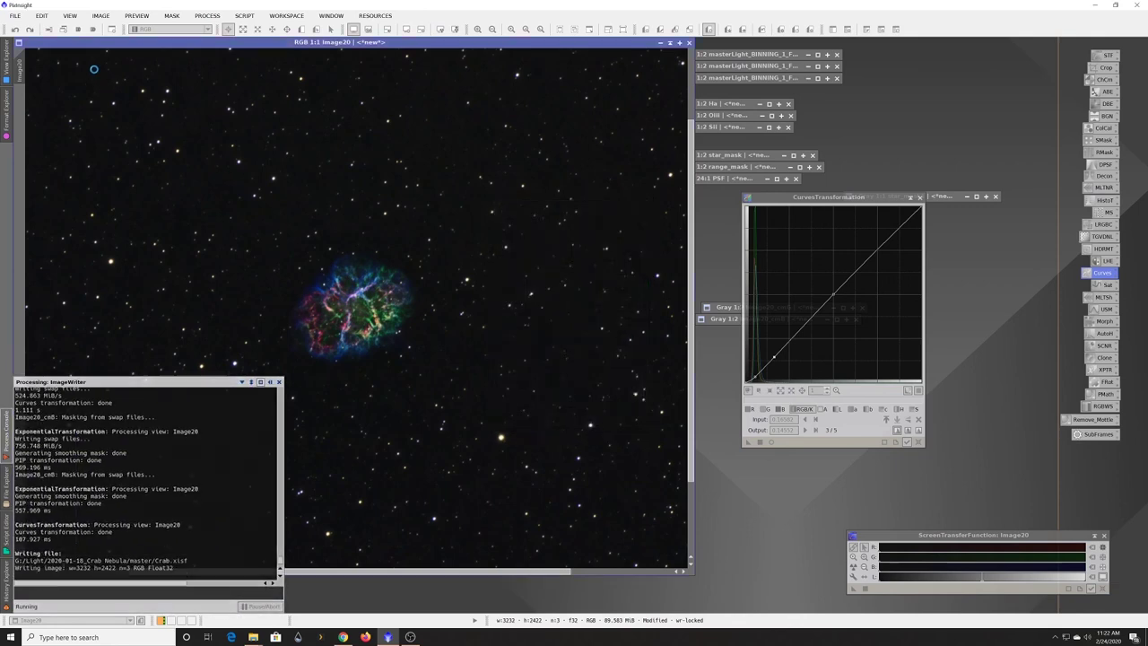
click(15, 17)
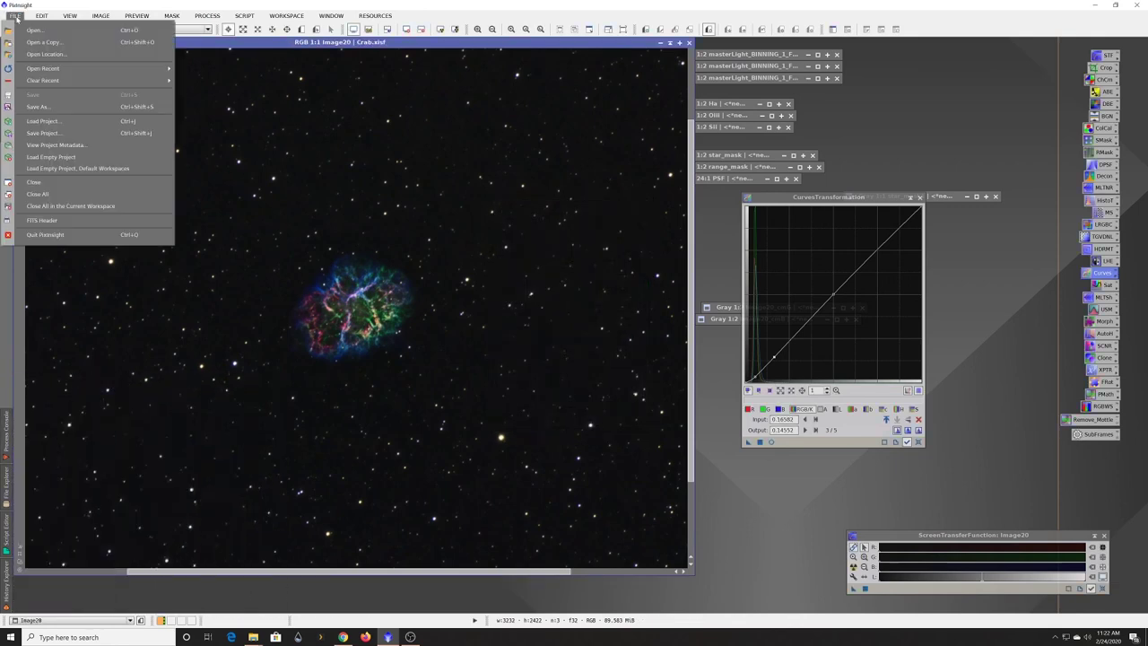
click(70, 107)
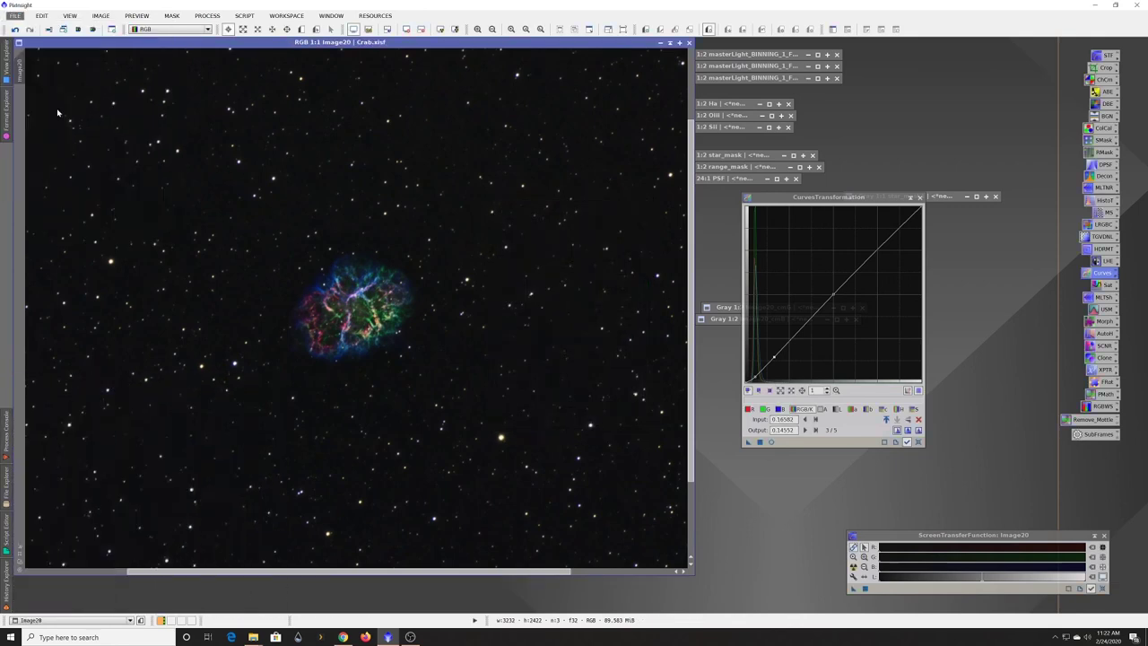
Step: Save a TIFF copy as Crab.tif, confirming the TIFF options
click(200, 216)
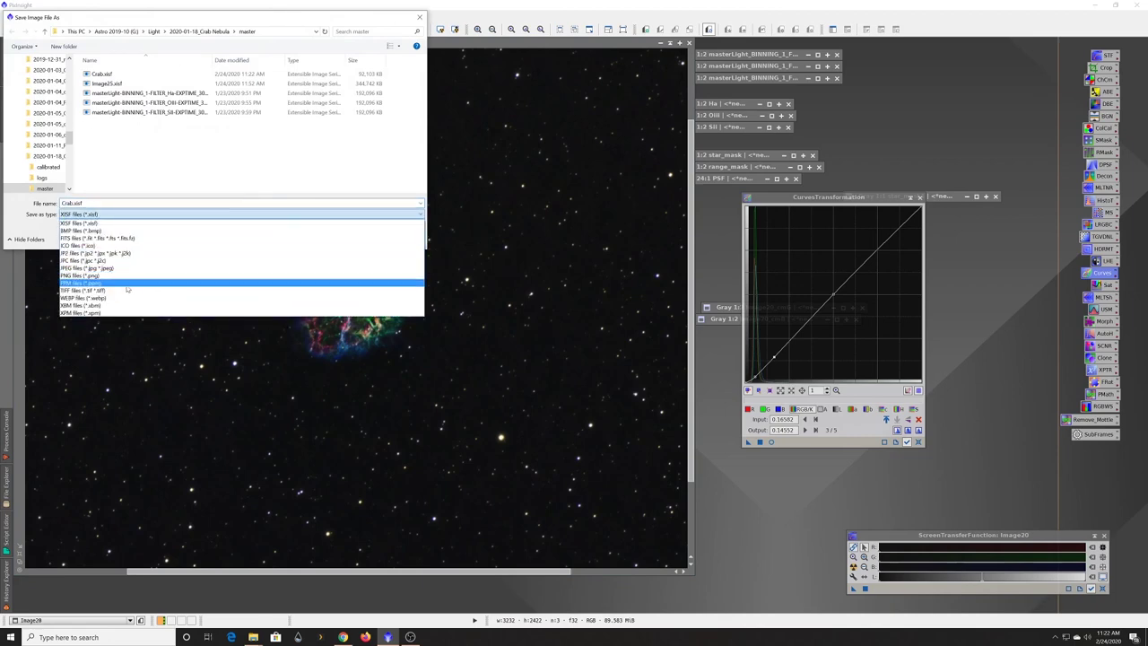
click(130, 292)
click(354, 238)
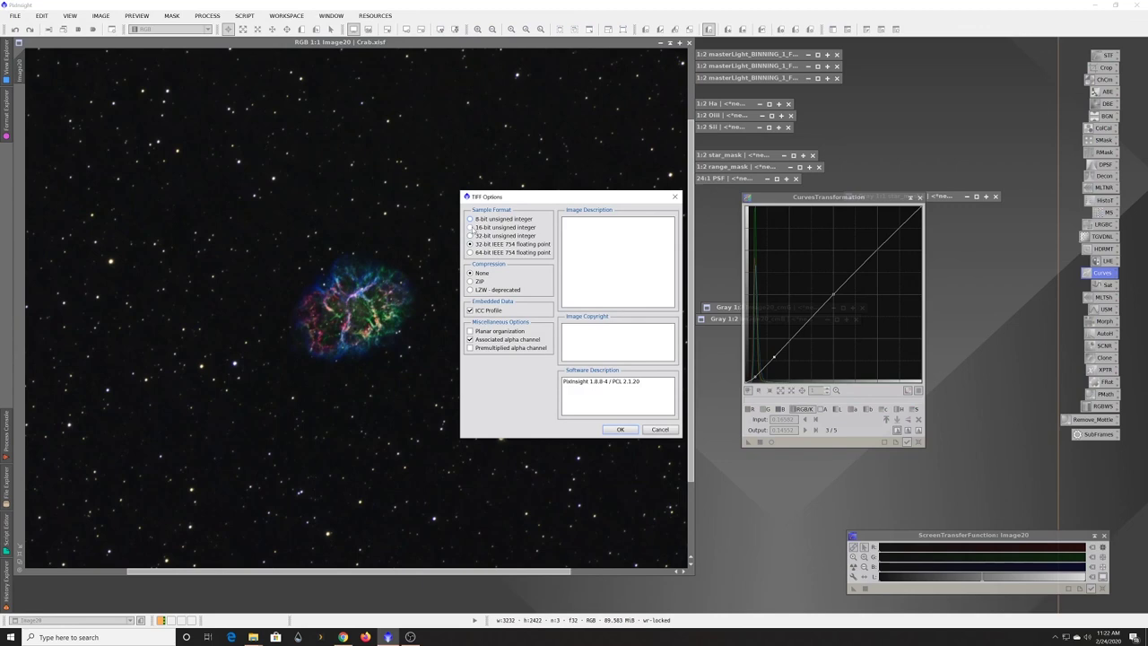
click(620, 428)
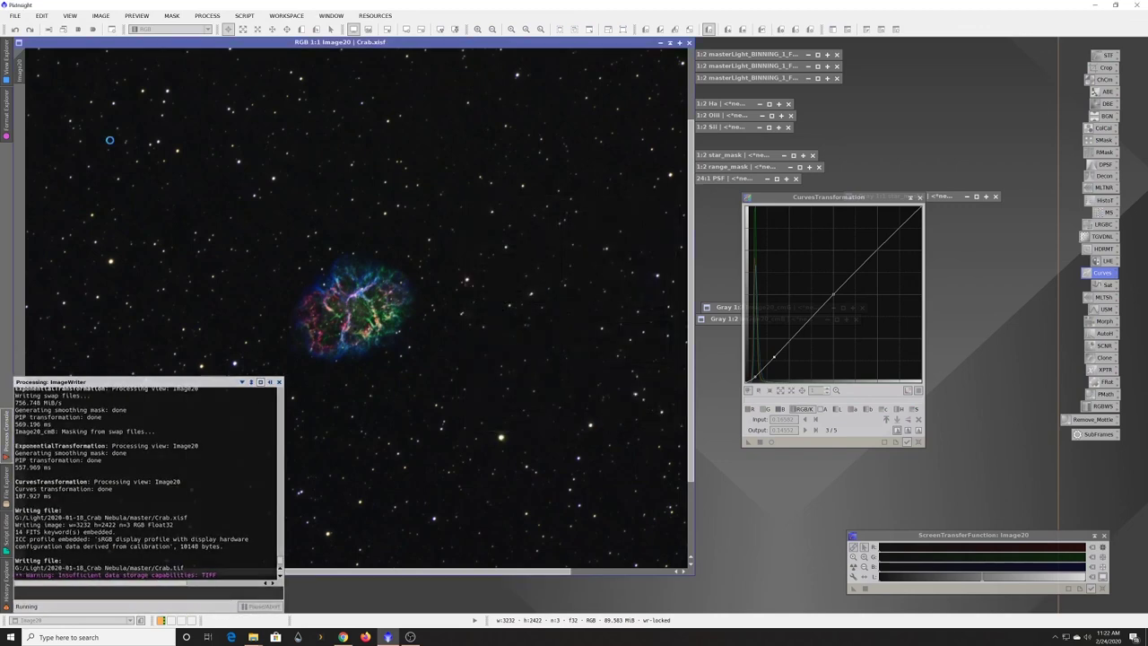
Step: Export another copy in PNG format as Crab.png
click(14, 16)
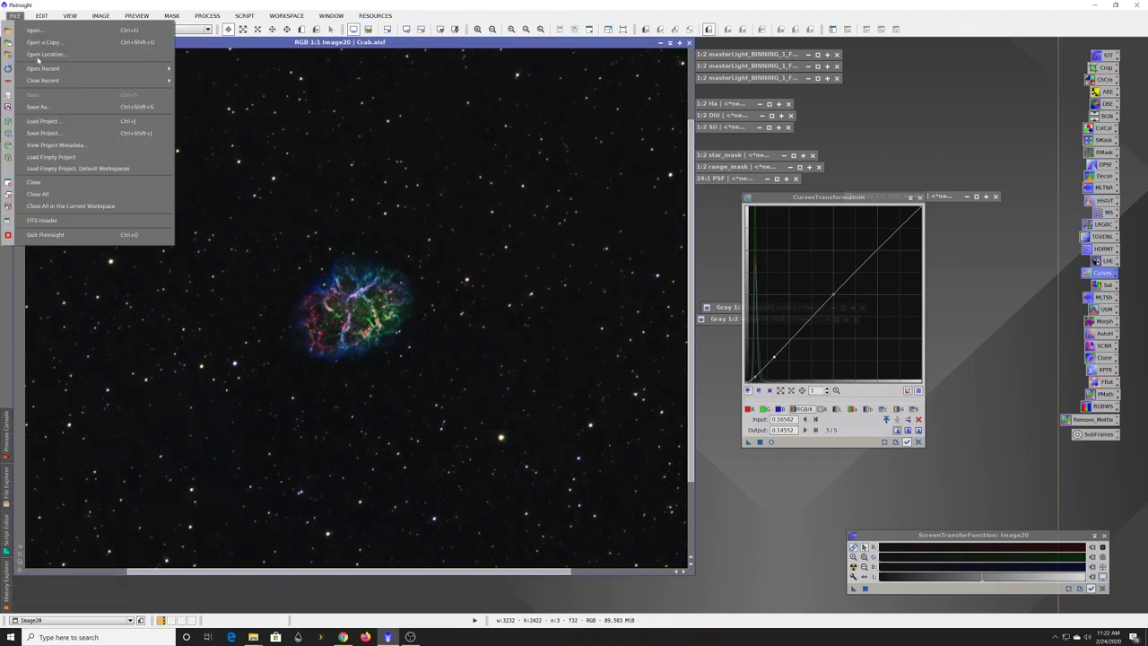
click(37, 107)
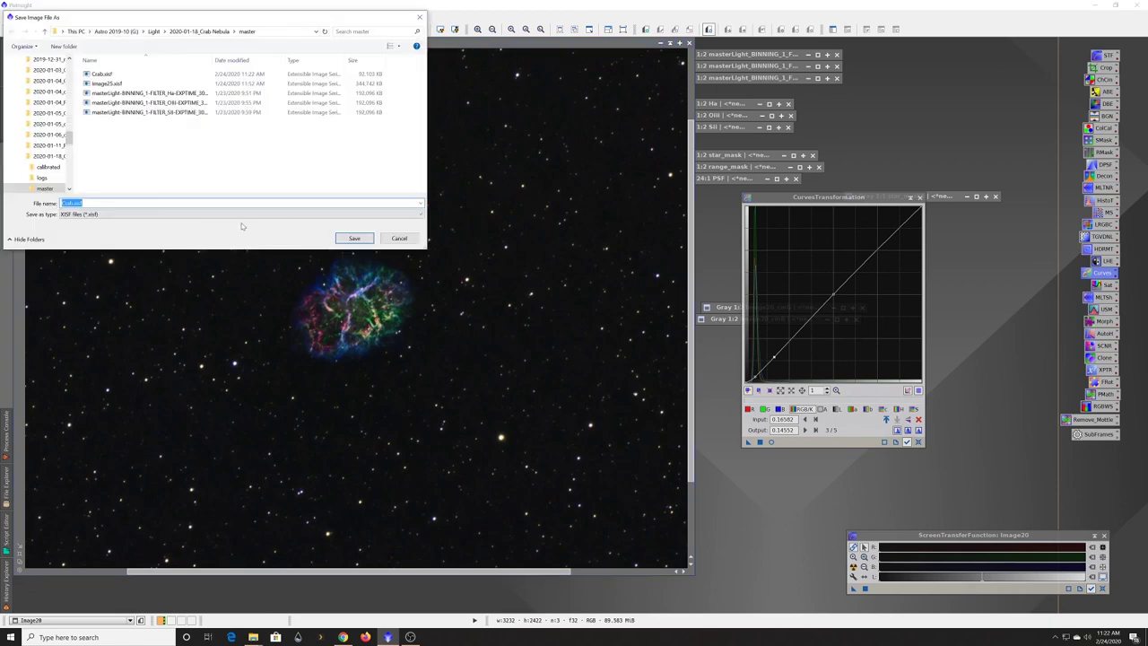
click(239, 214)
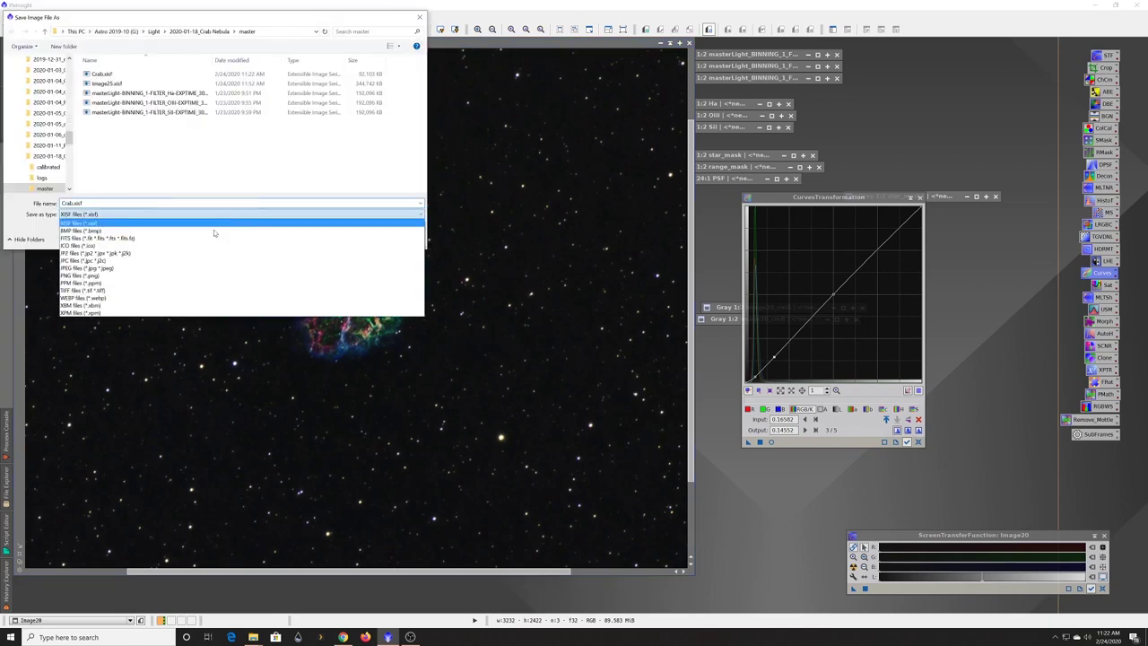
click(117, 279)
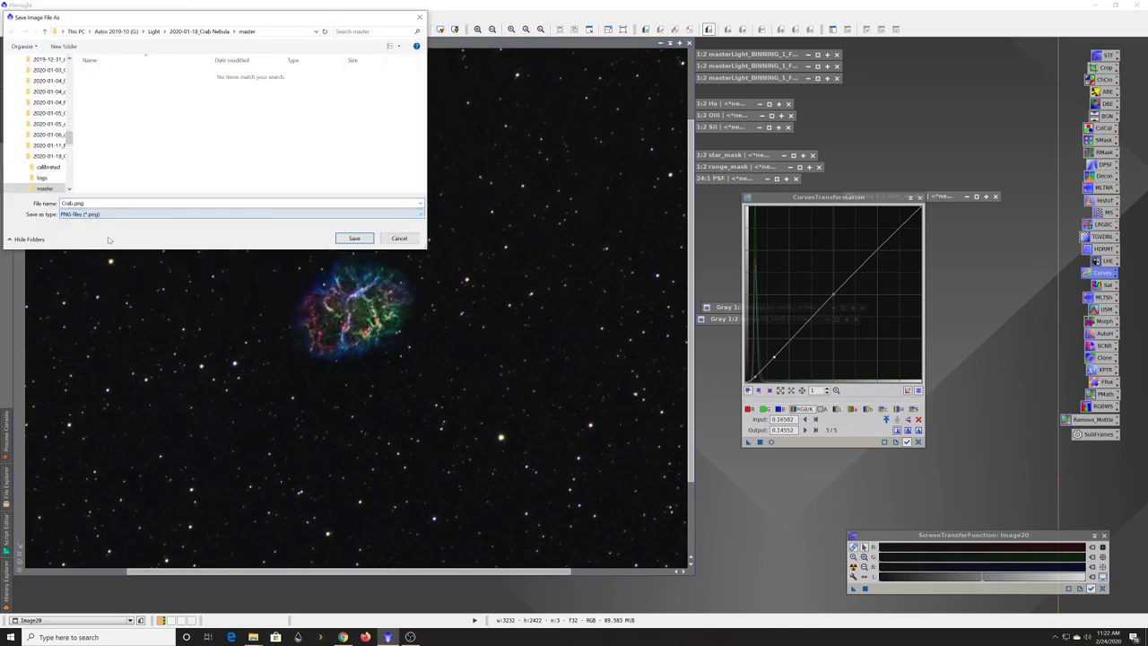
click(351, 238)
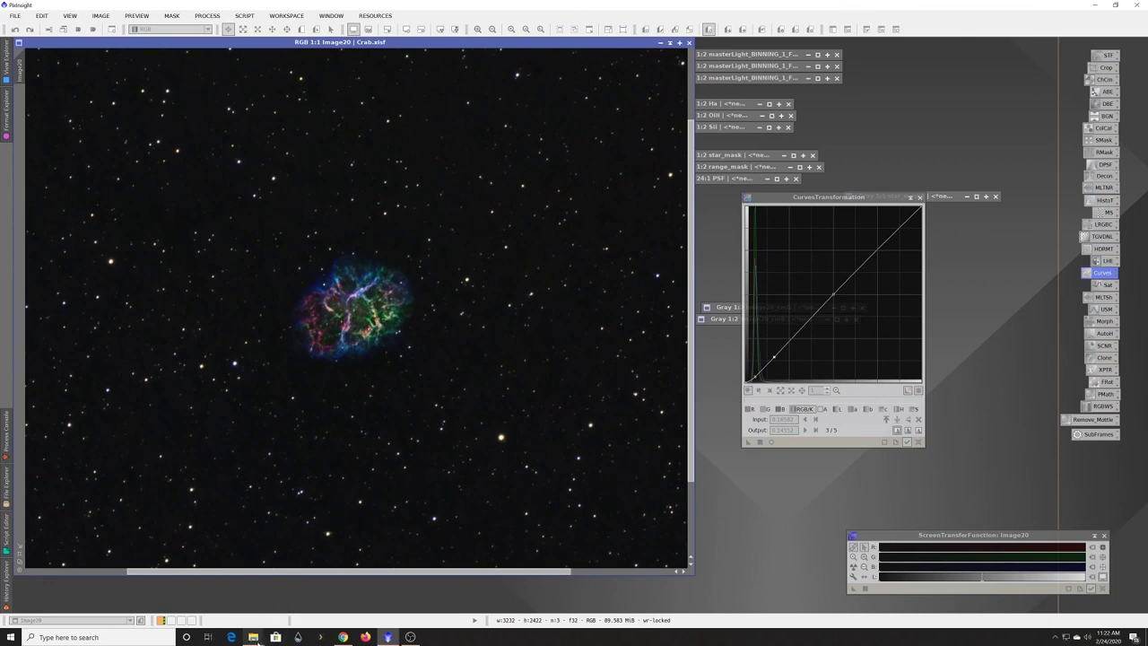
Step: Bring the File Explorer window to the front from the taskbar
mouse_move(256, 638)
click(714, 384)
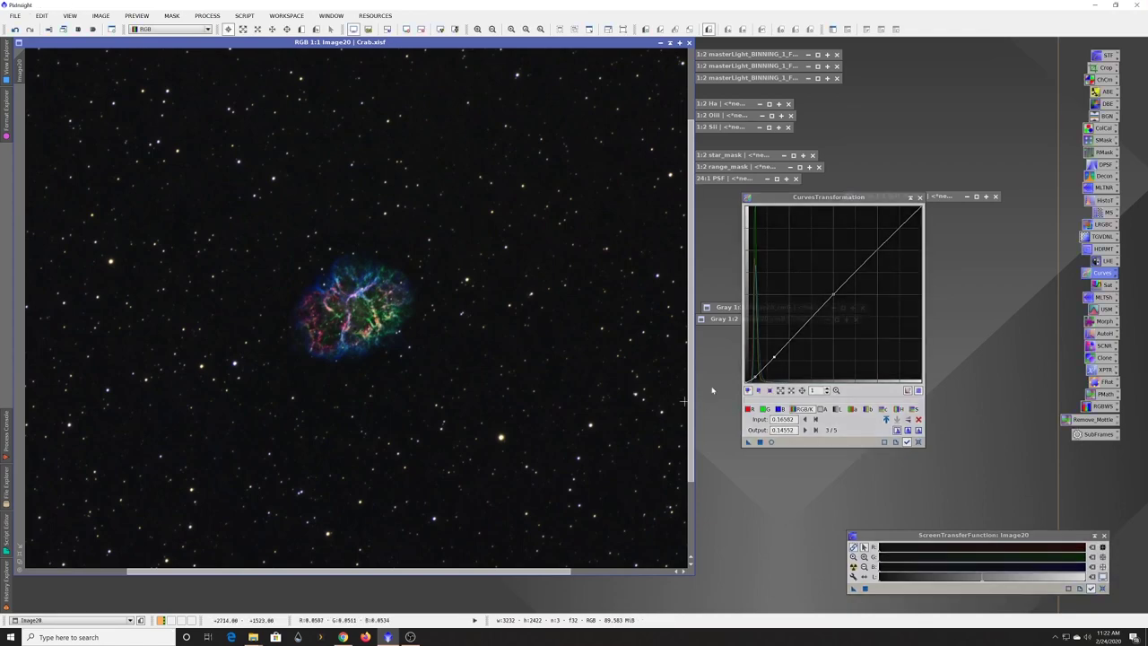
mouse_move(253, 637)
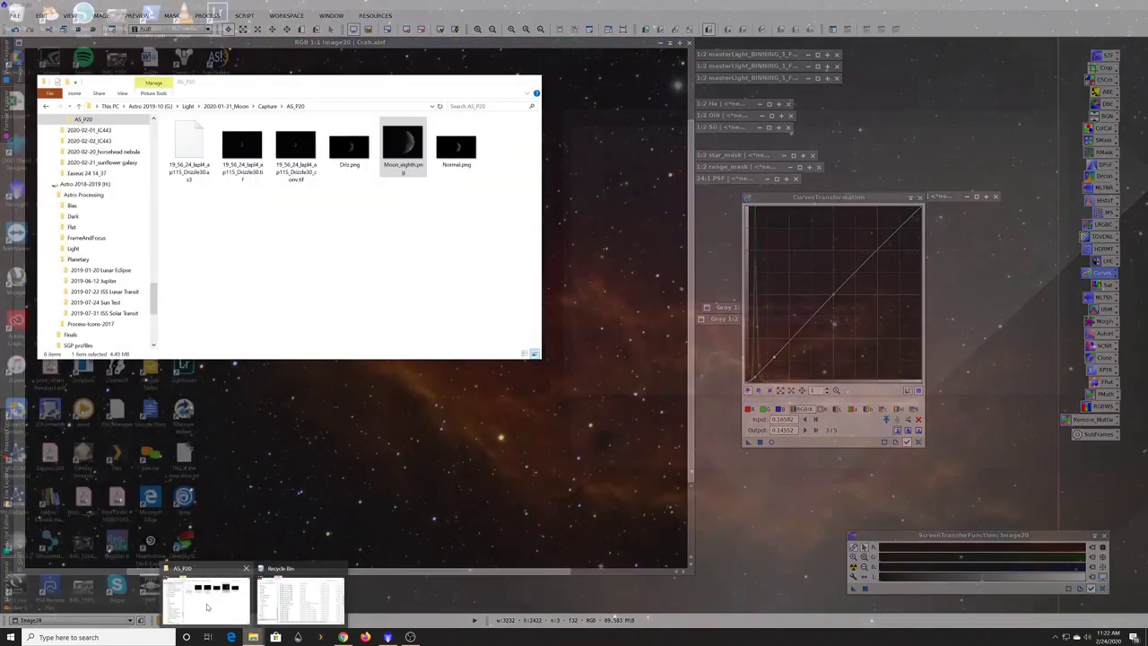
click(203, 598)
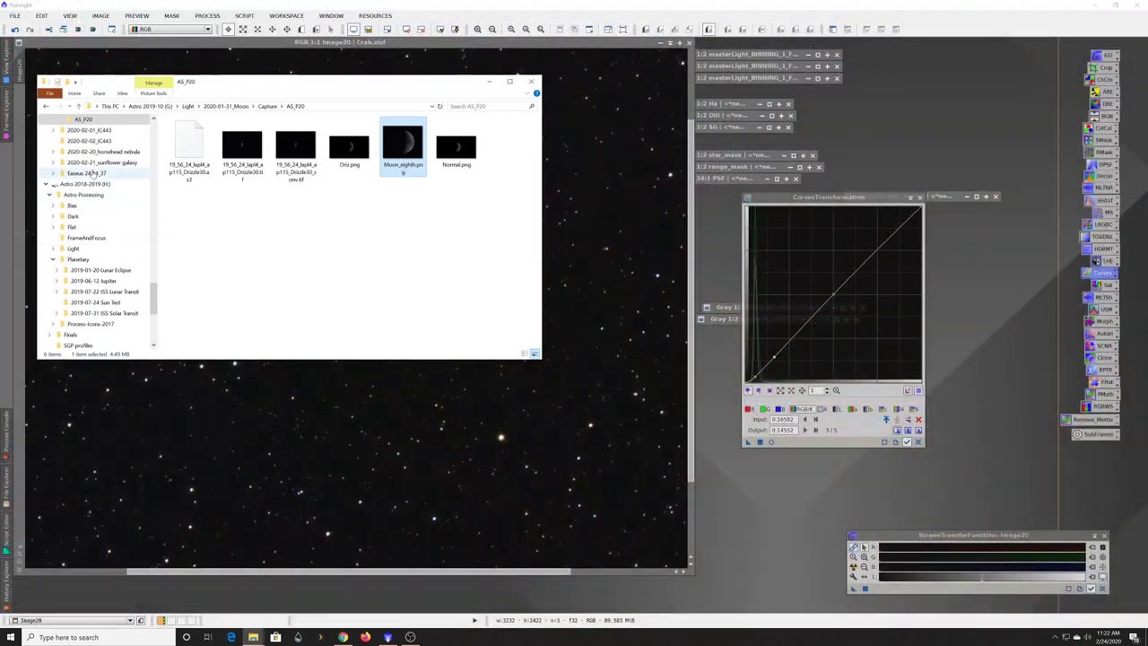
scroll(94, 177, up, 1)
scroll(97, 173, up, 3)
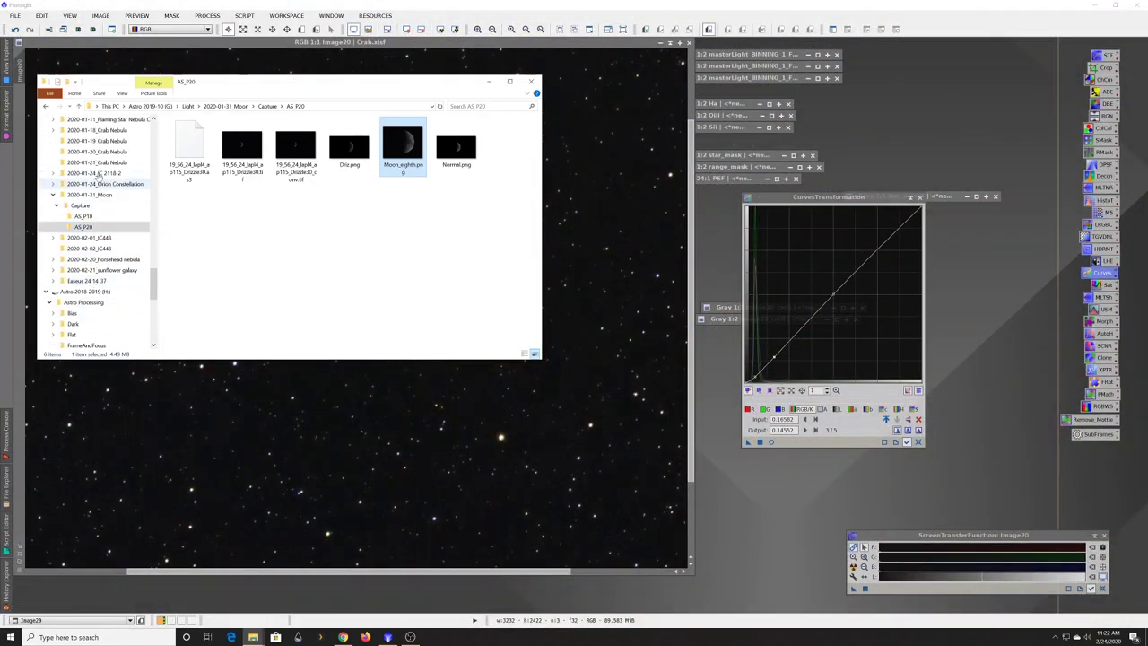
Step: Go to 2020-01-18_Crab Nebula > master and open Crab.png in Photos
click(109, 164)
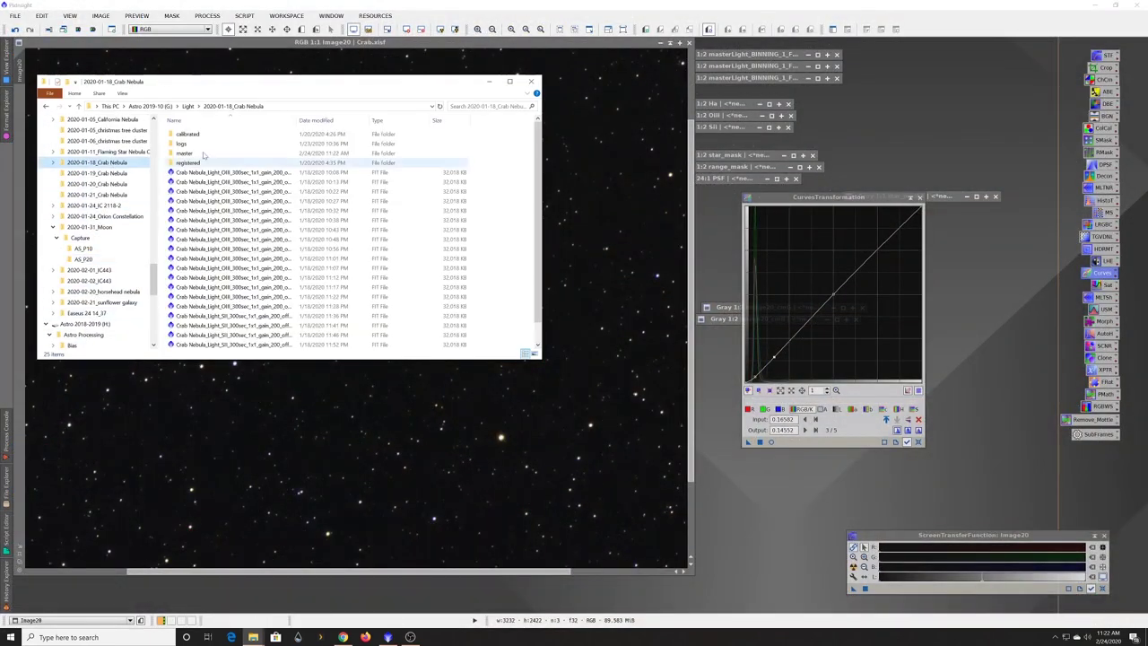
double_click(190, 154)
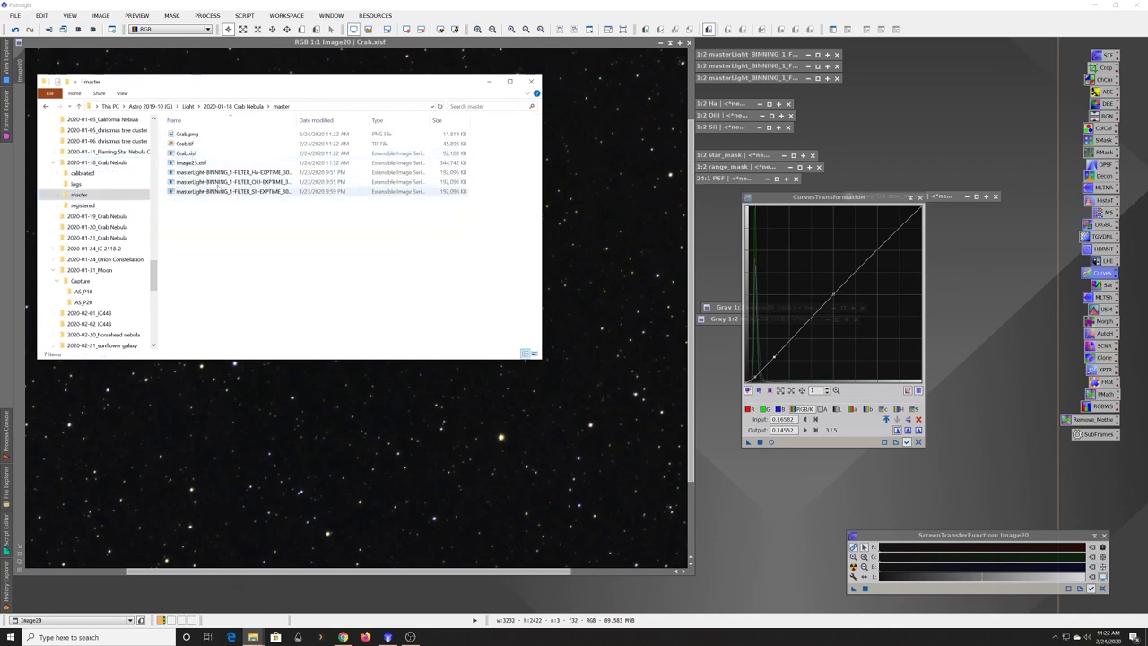
key(Up)
key(Up)
key(Return)
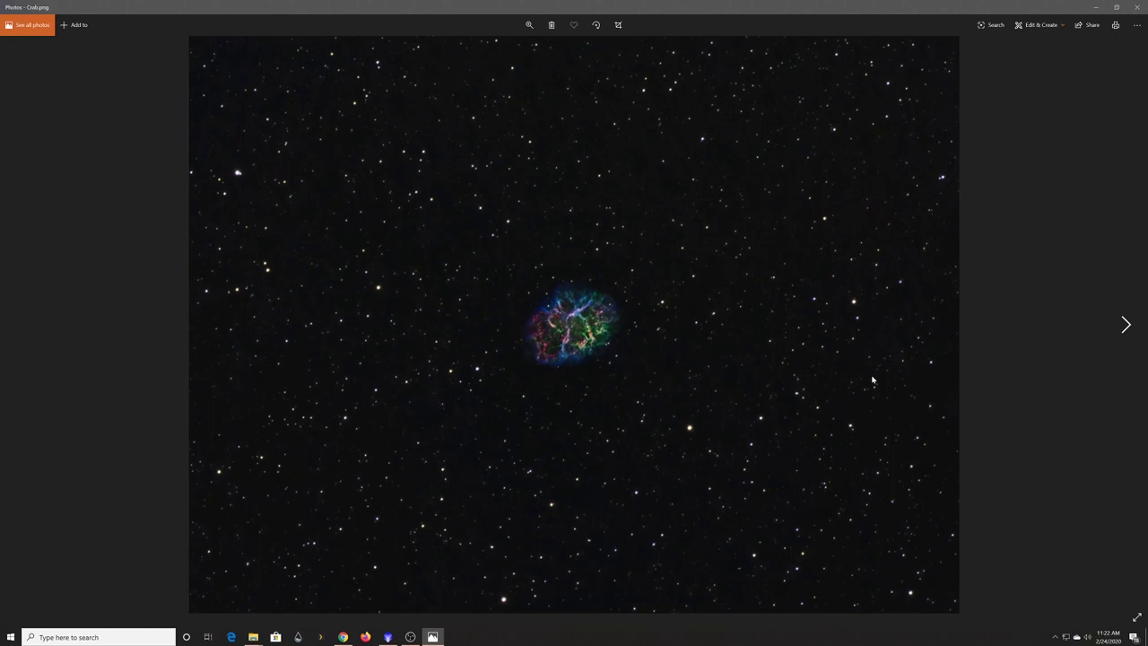